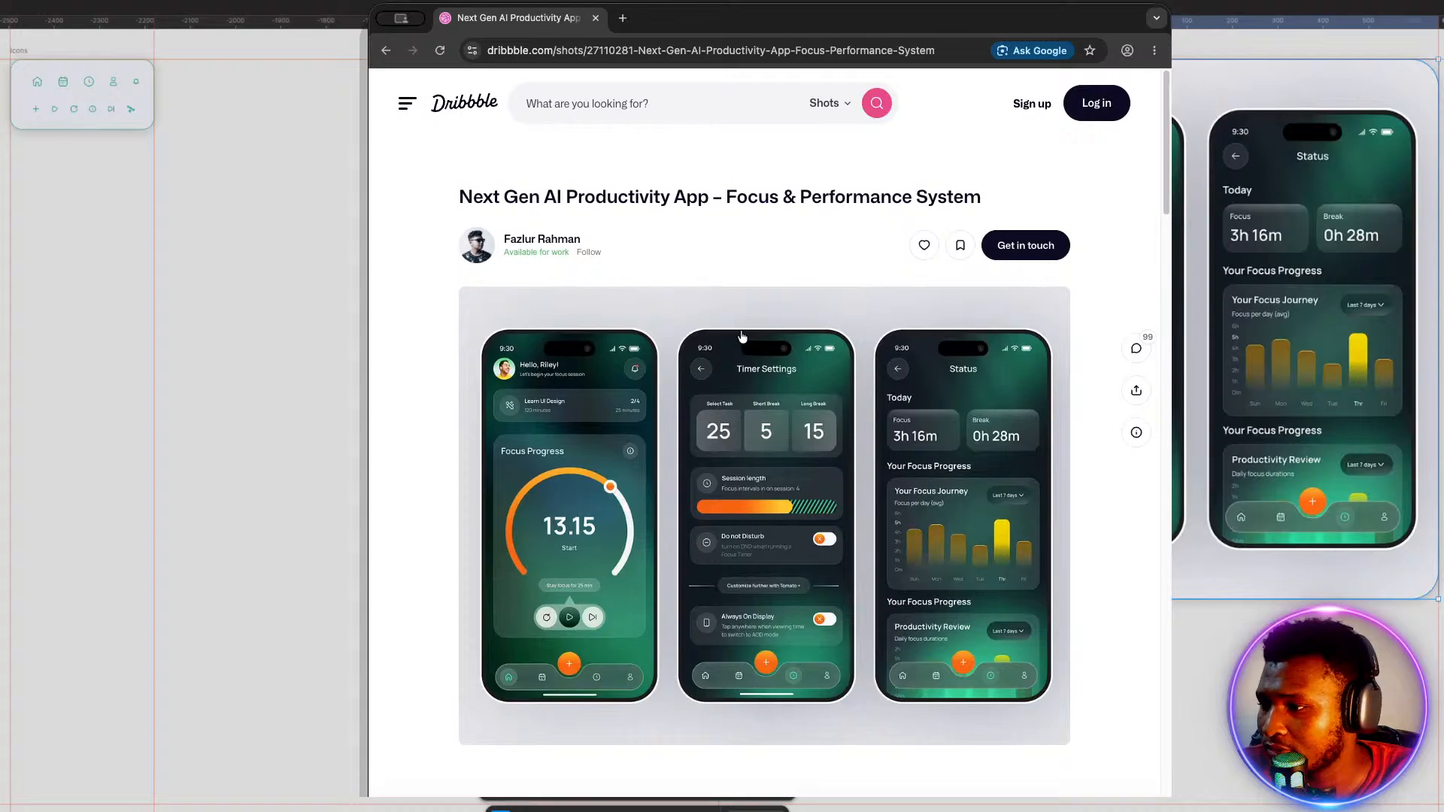
Examine the Next Gen AI Productivity App shot on Dribbble, including its three phone mockups and the description below them.
scroll(981, 376, "down", 3)
scroll(981, 376, "up", 3)
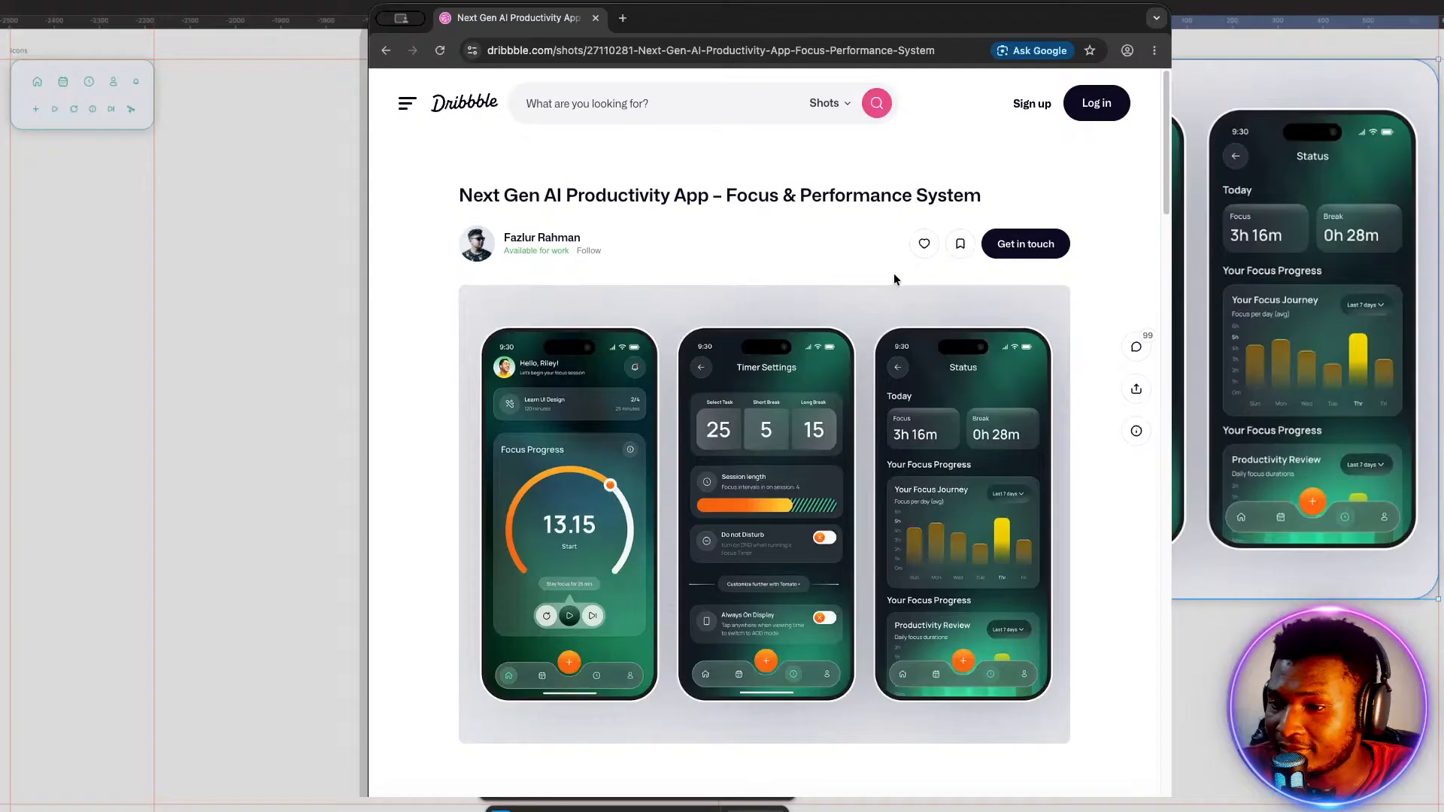
scroll(894, 274, "down", 5)
scroll(889, 260, "up", 5)
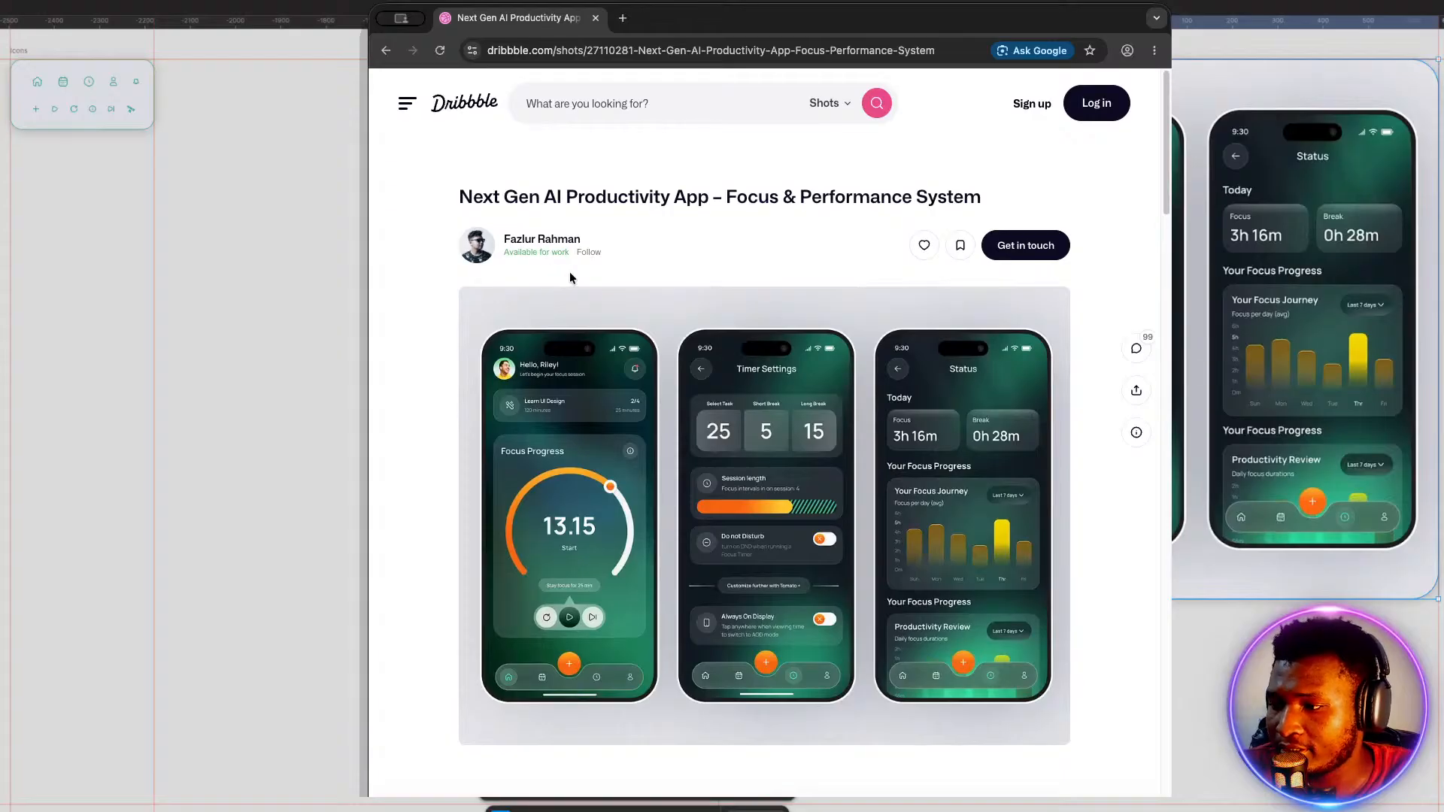
scroll(570, 278, "down", 1)
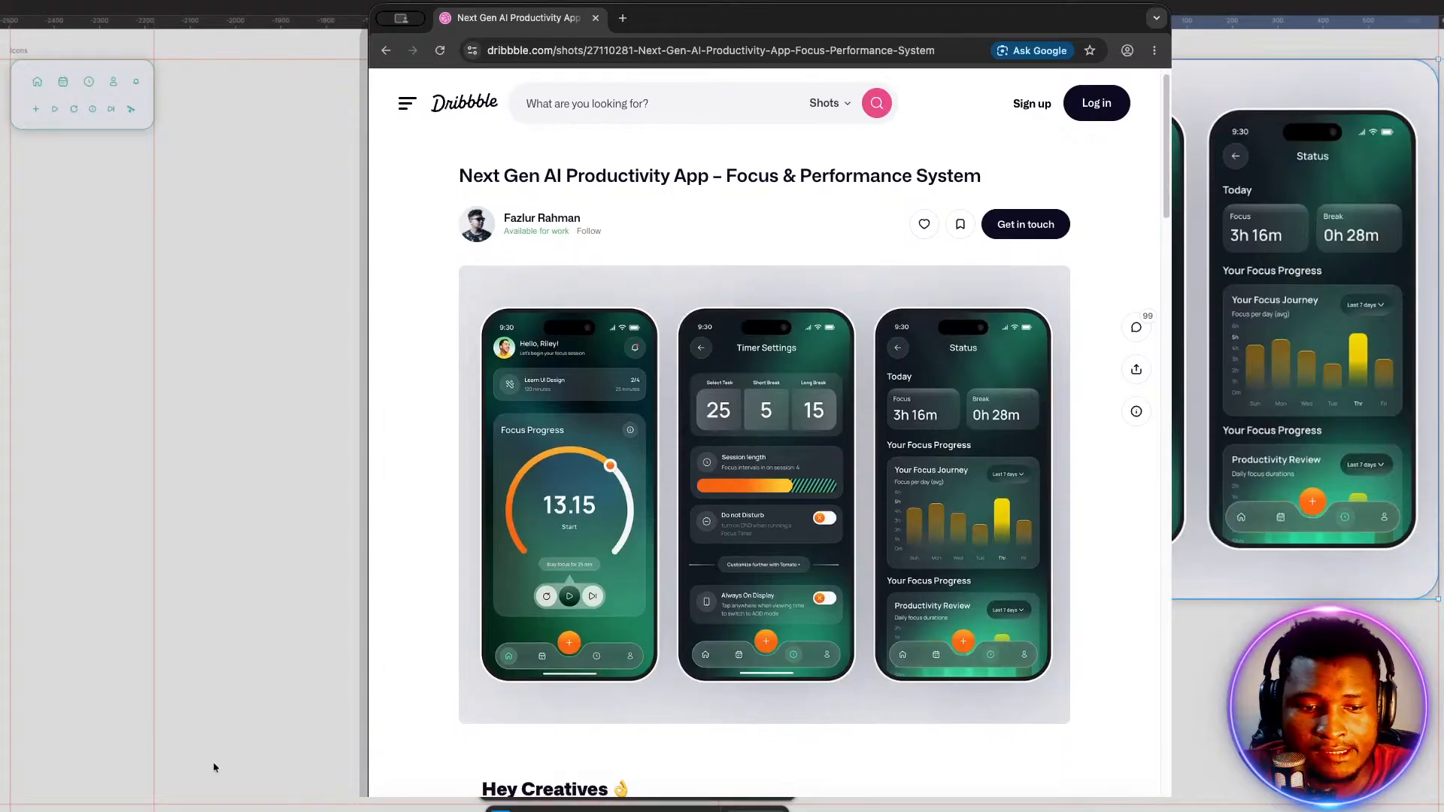
left_click(172, 794)
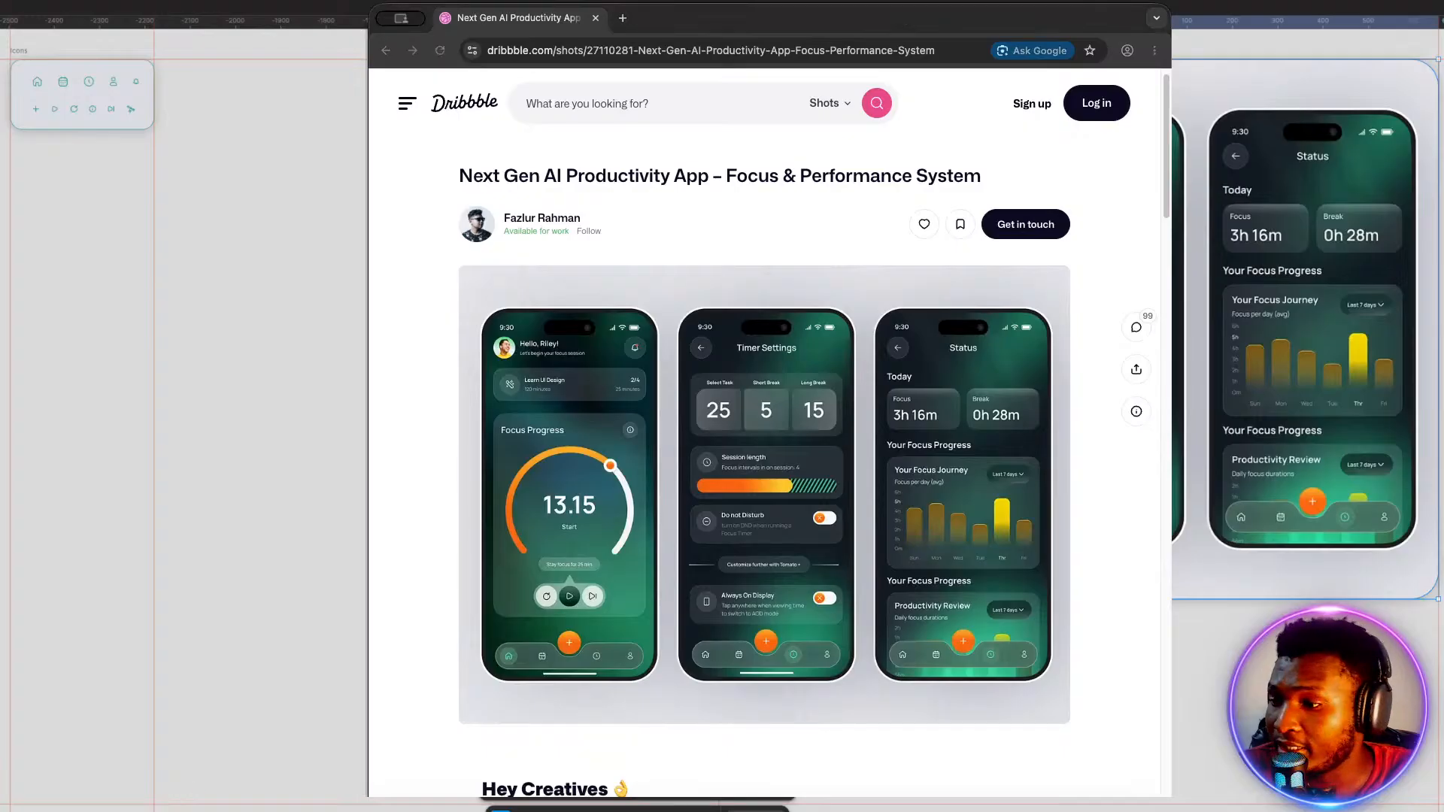
scroll(881, 437, "down", 3)
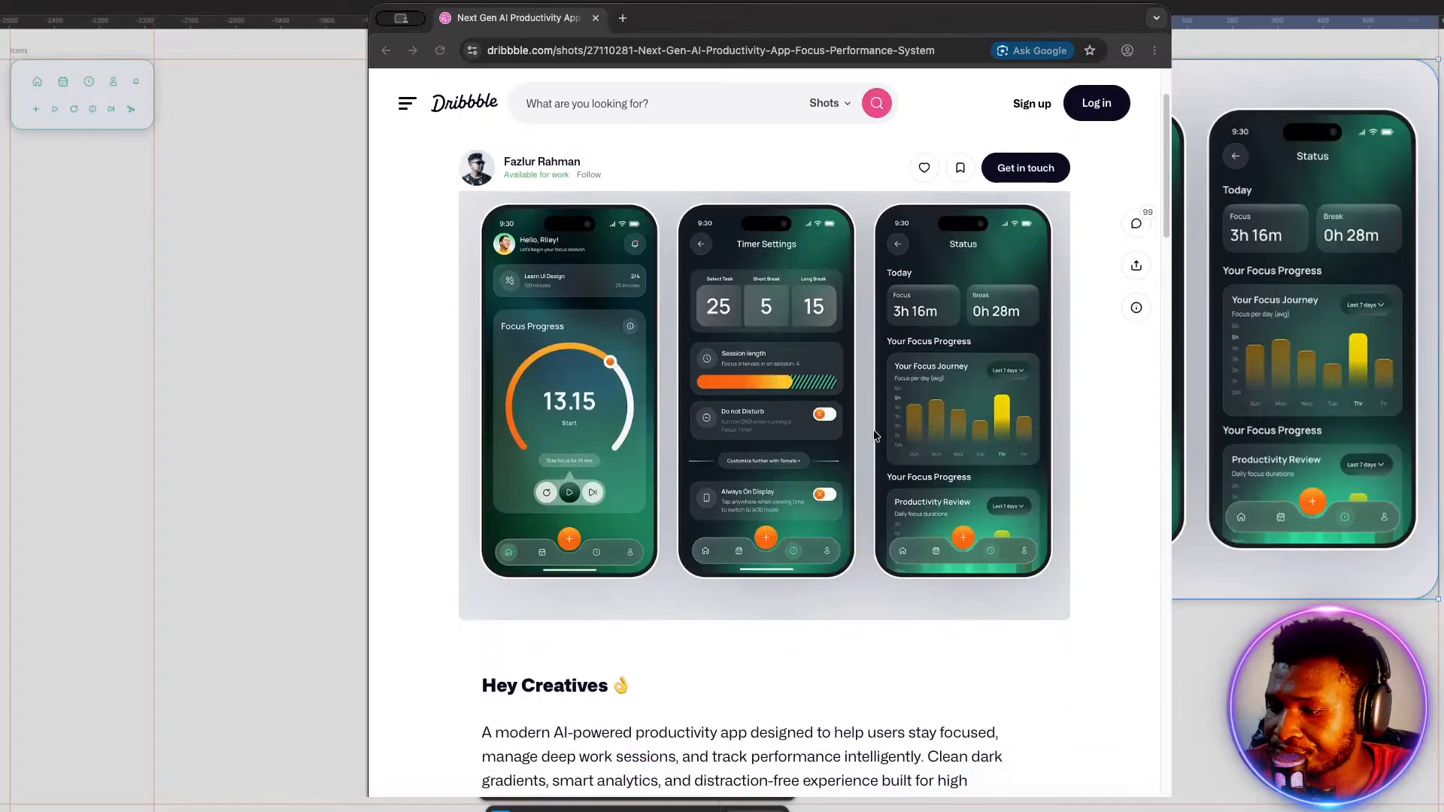
scroll(872, 432, "down", 8)
scroll(851, 412, "up", 10)
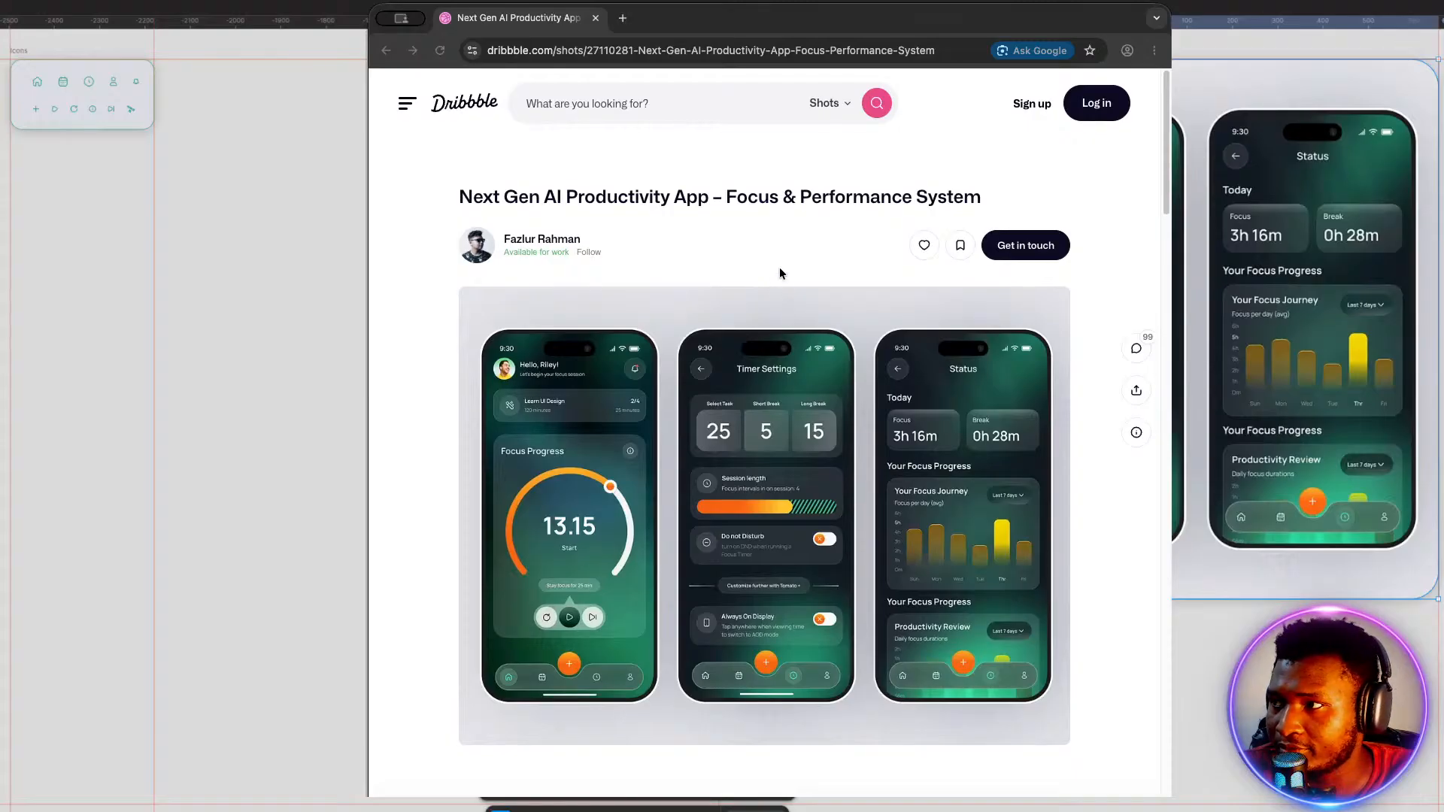
scroll(780, 273, "down", 6)
scroll(782, 271, "up", 3)
scroll(785, 269, "up", 2)
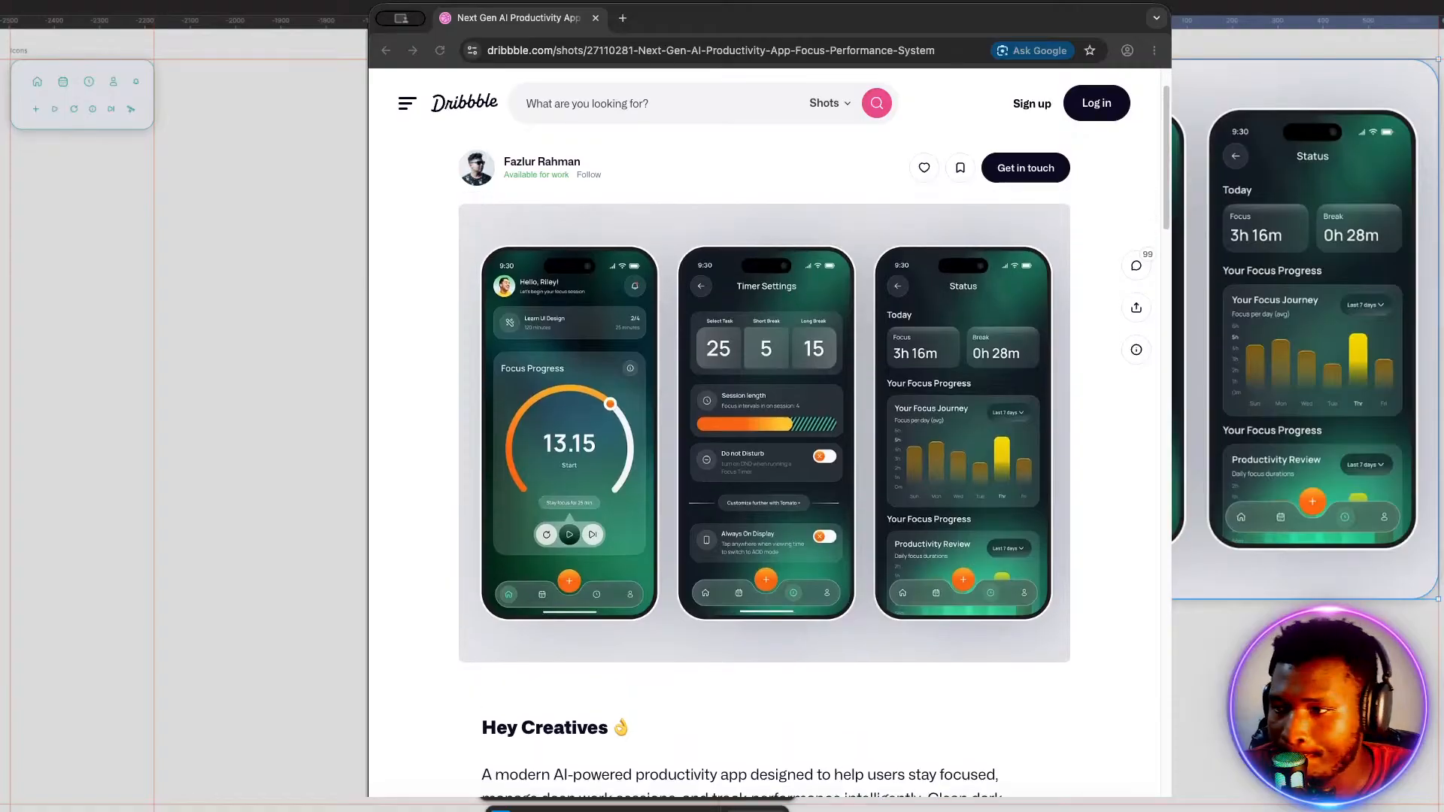
Switch to Figma and create a 402 × 874 iPhone 17 frame with rounded corners between the icon set and the reference image.
left_click(401, 16)
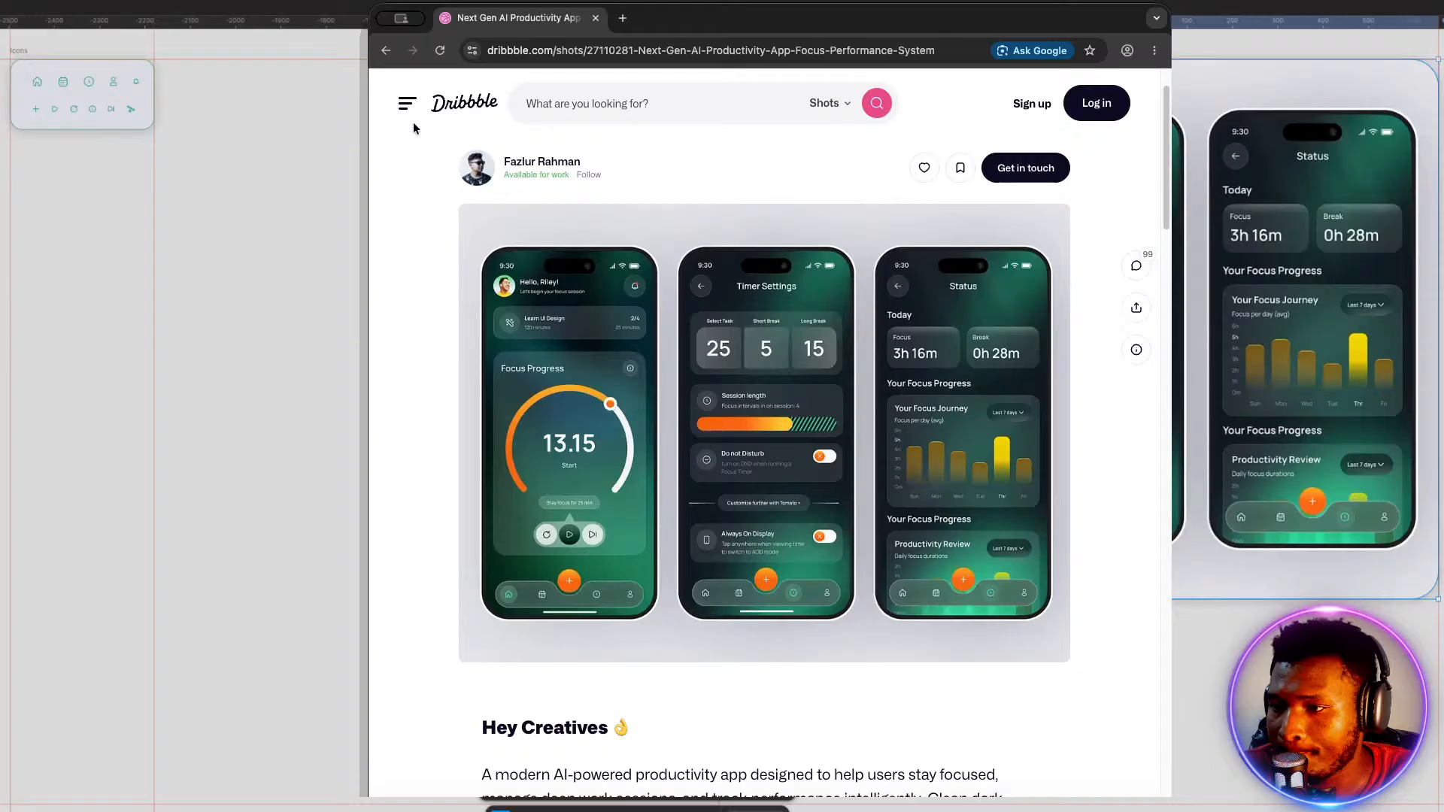
key("super+m")
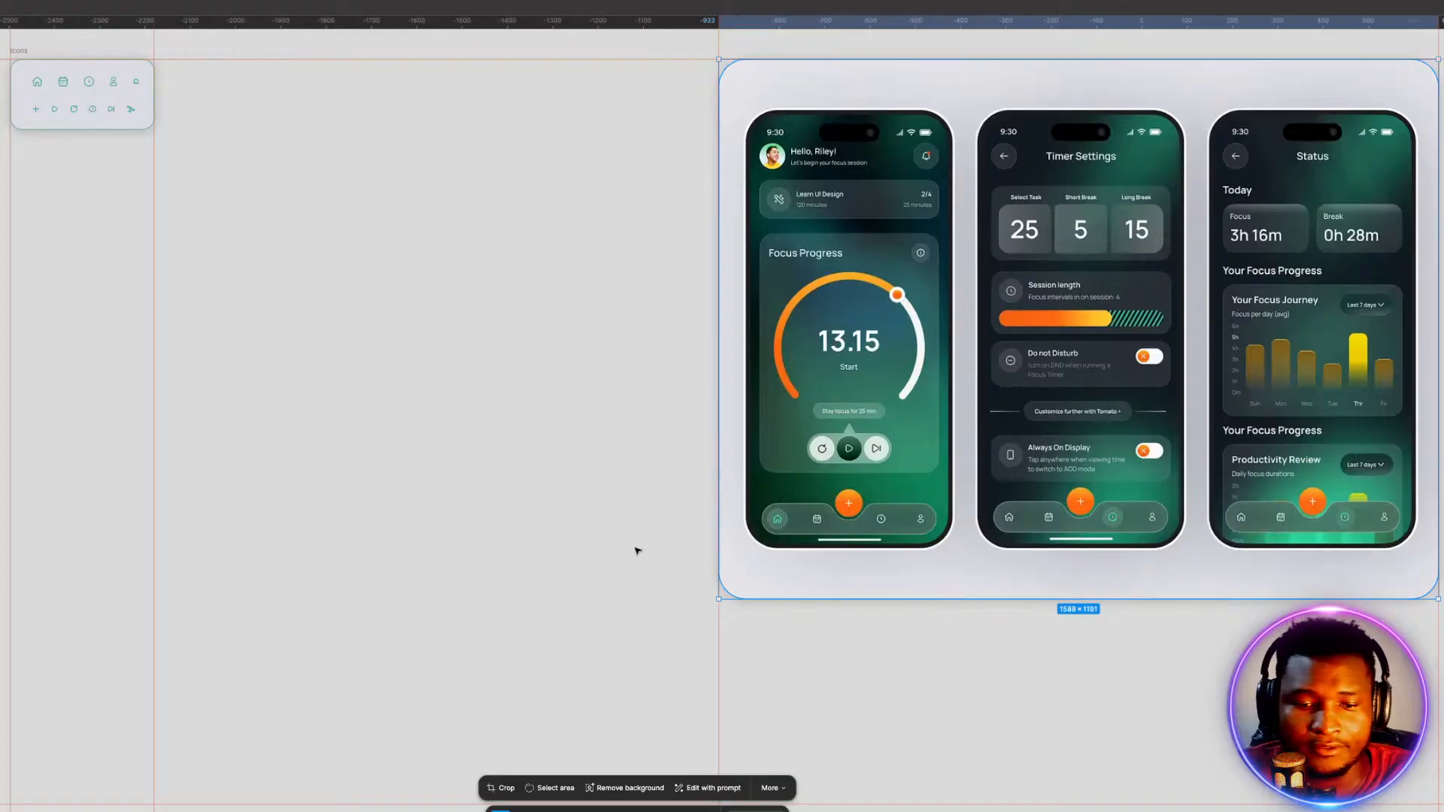
left_click(551, 811)
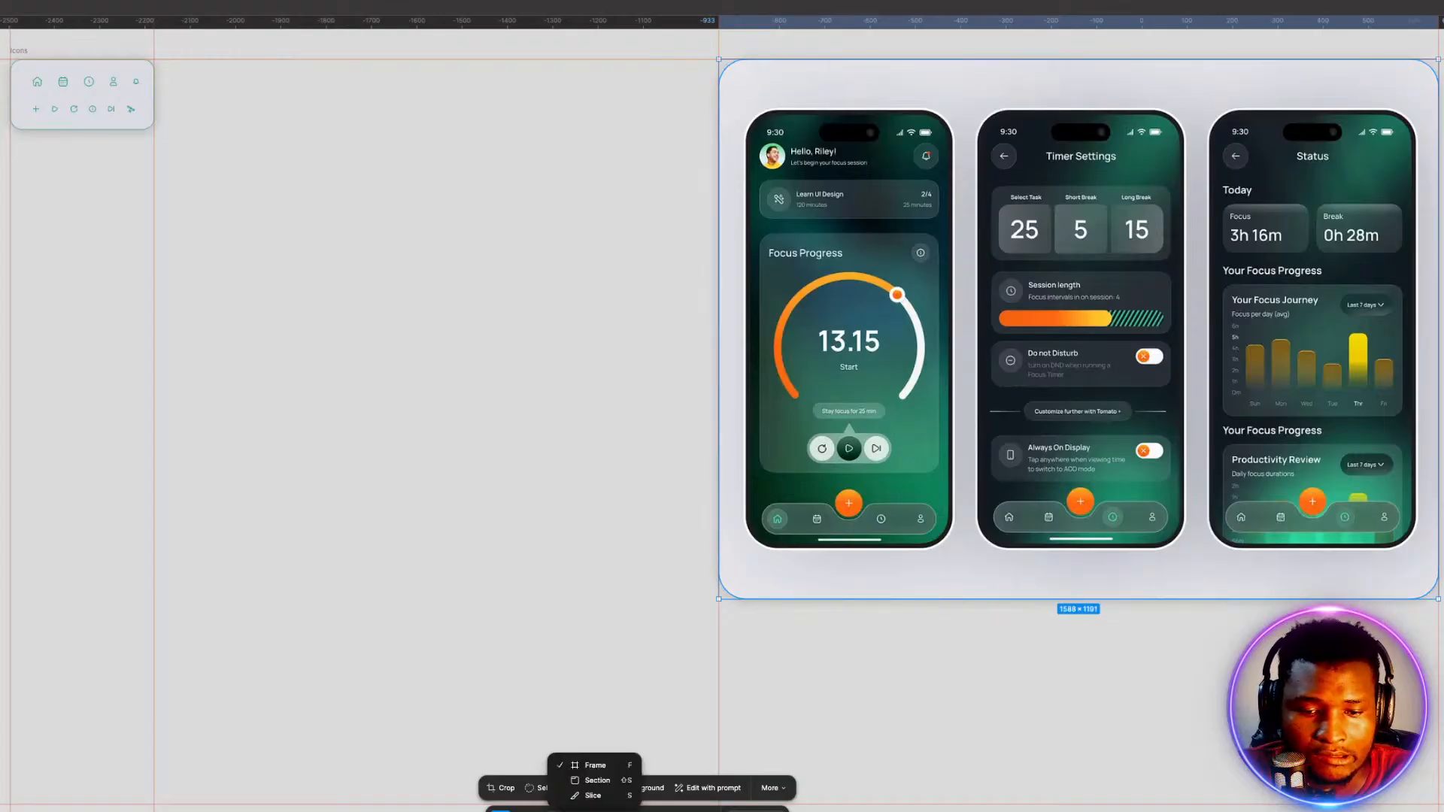
left_click(551, 811)
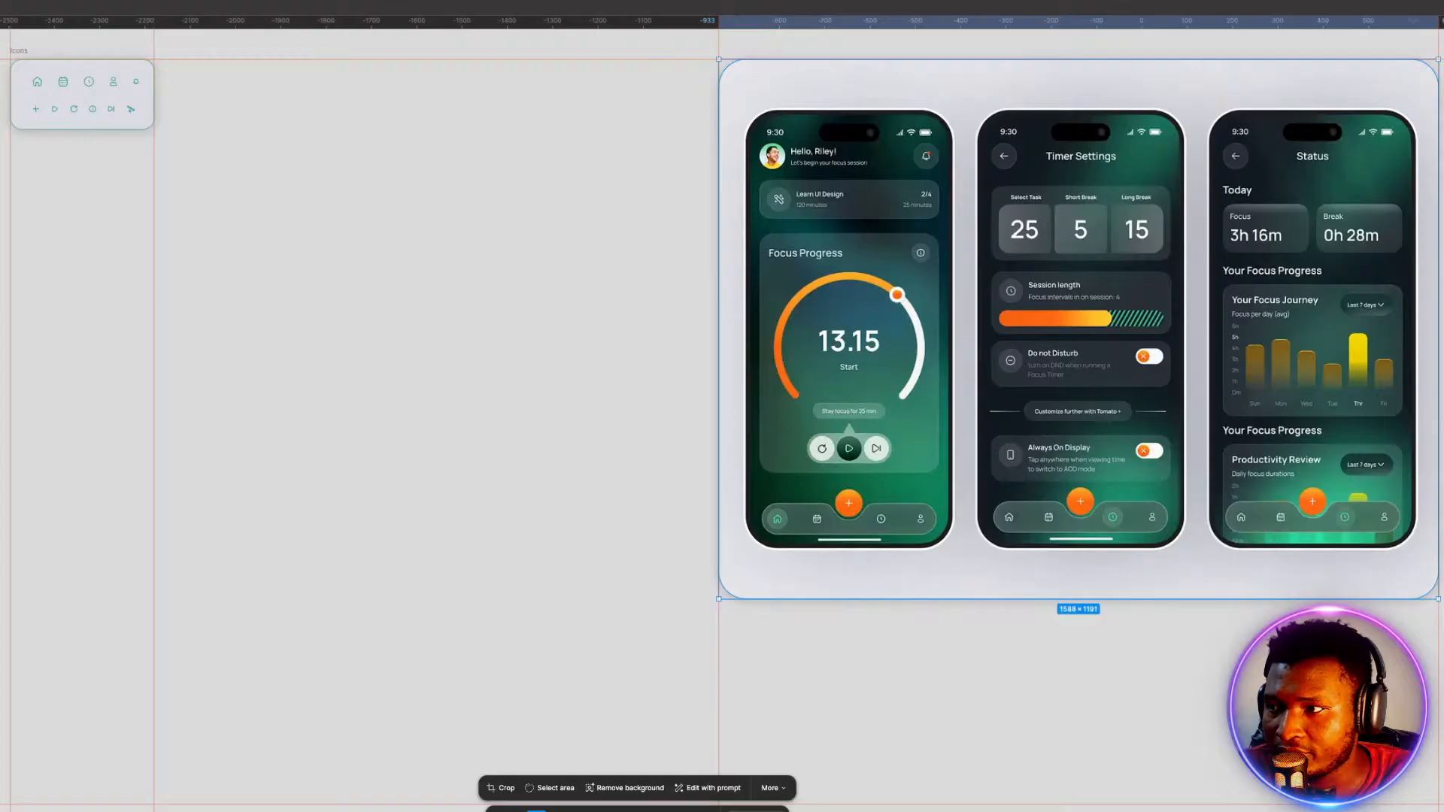
left_click(1443, 135)
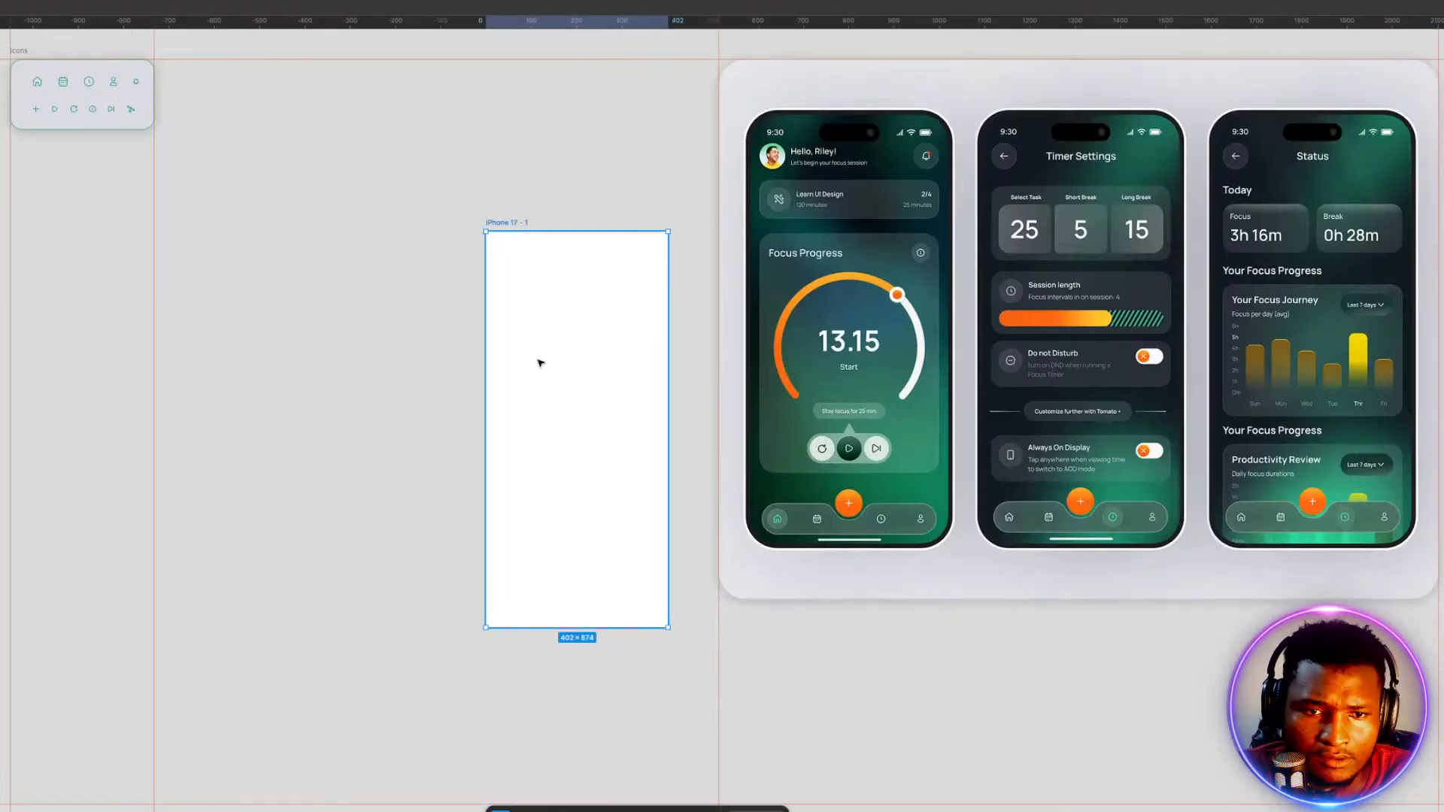
left_click_drag(540, 363, 390, 282)
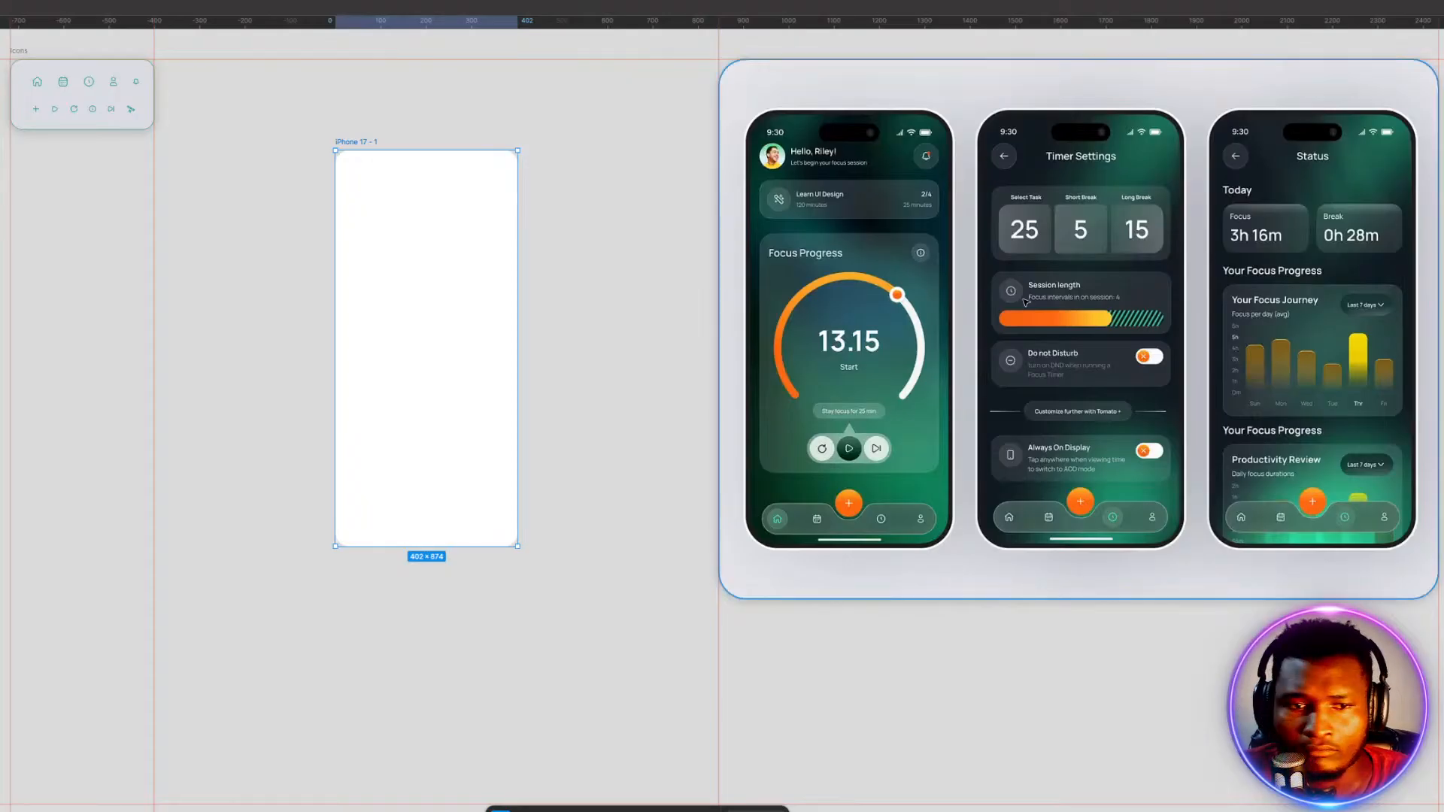
left_click(489, 596)
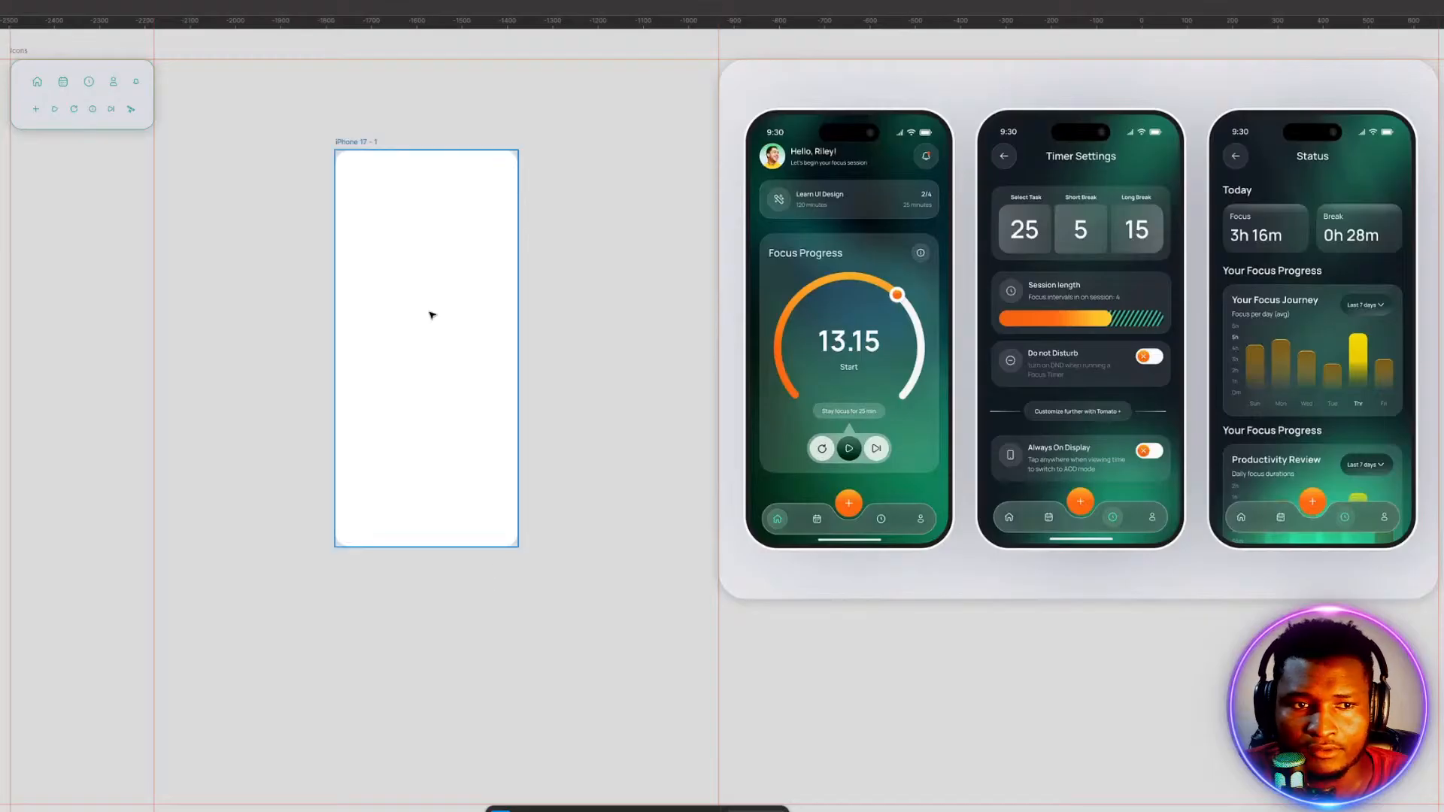
Move the blank iPhone 17 frame close beside the reference image, next to its first phone mockup.
scroll(270, 179, "up", 3)
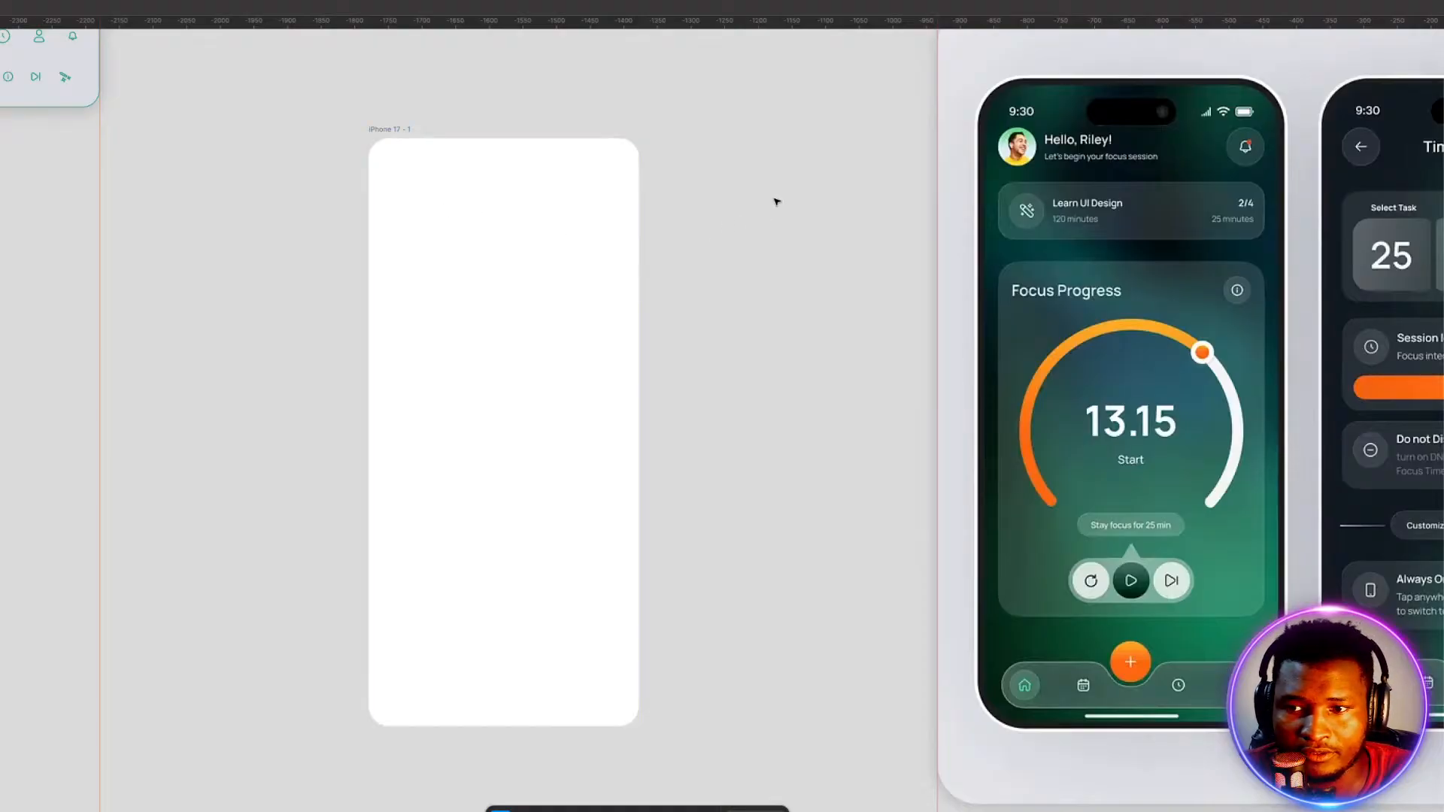
scroll(774, 201, "up", 2)
scroll(779, 200, "up", 1)
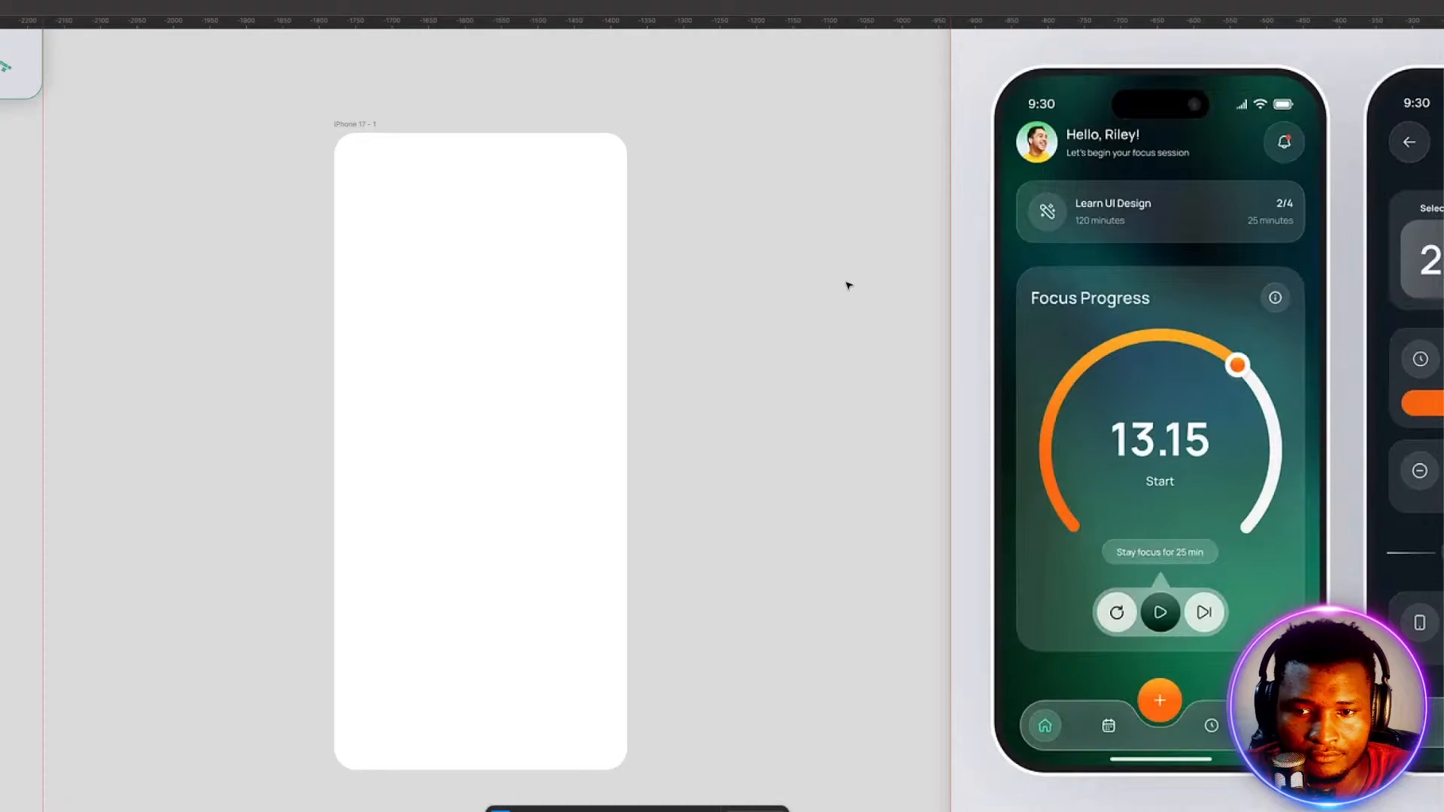
scroll(781, 277, "right", 2)
scroll(781, 277, "right", 1)
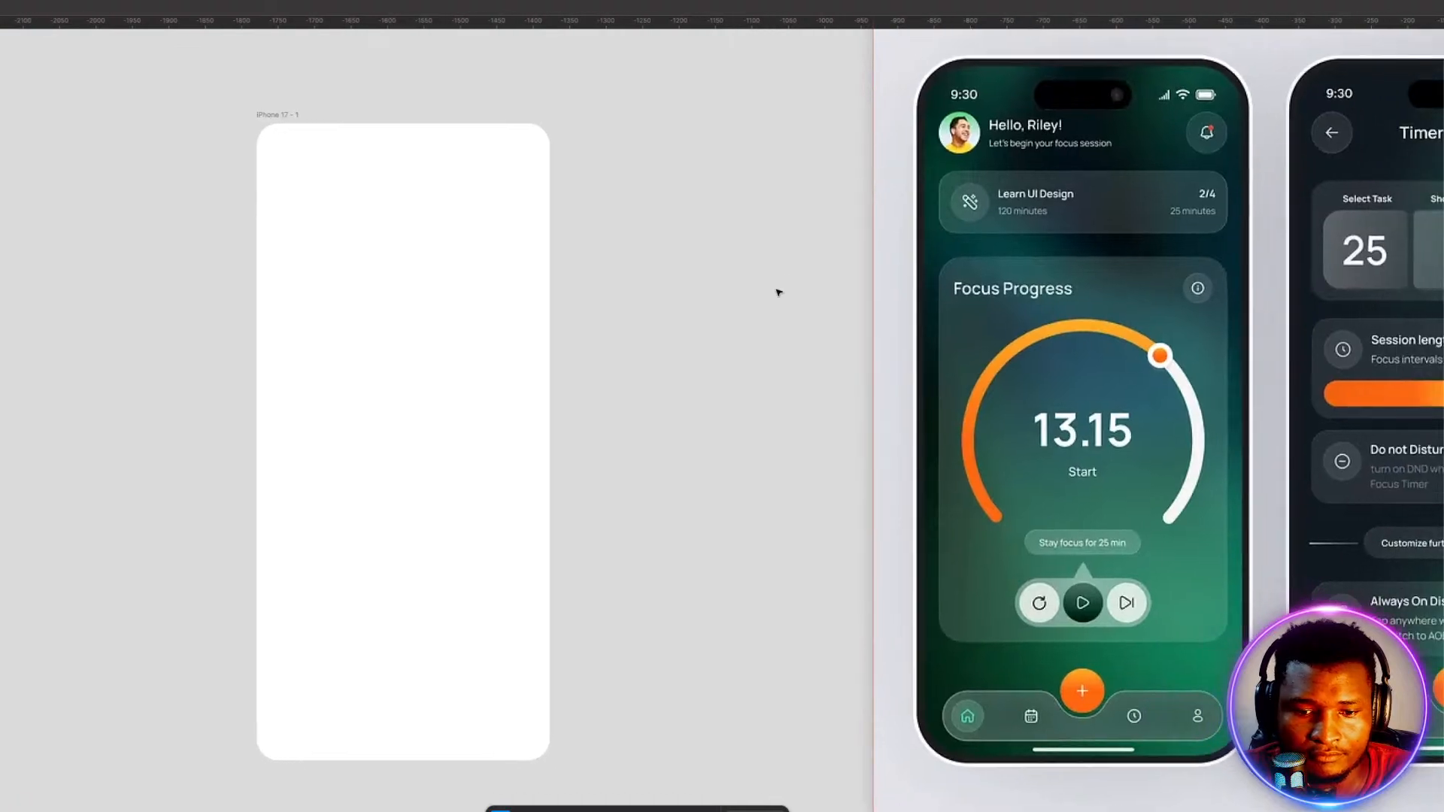
left_click(307, 115)
scroll(306, 115, "left", 5)
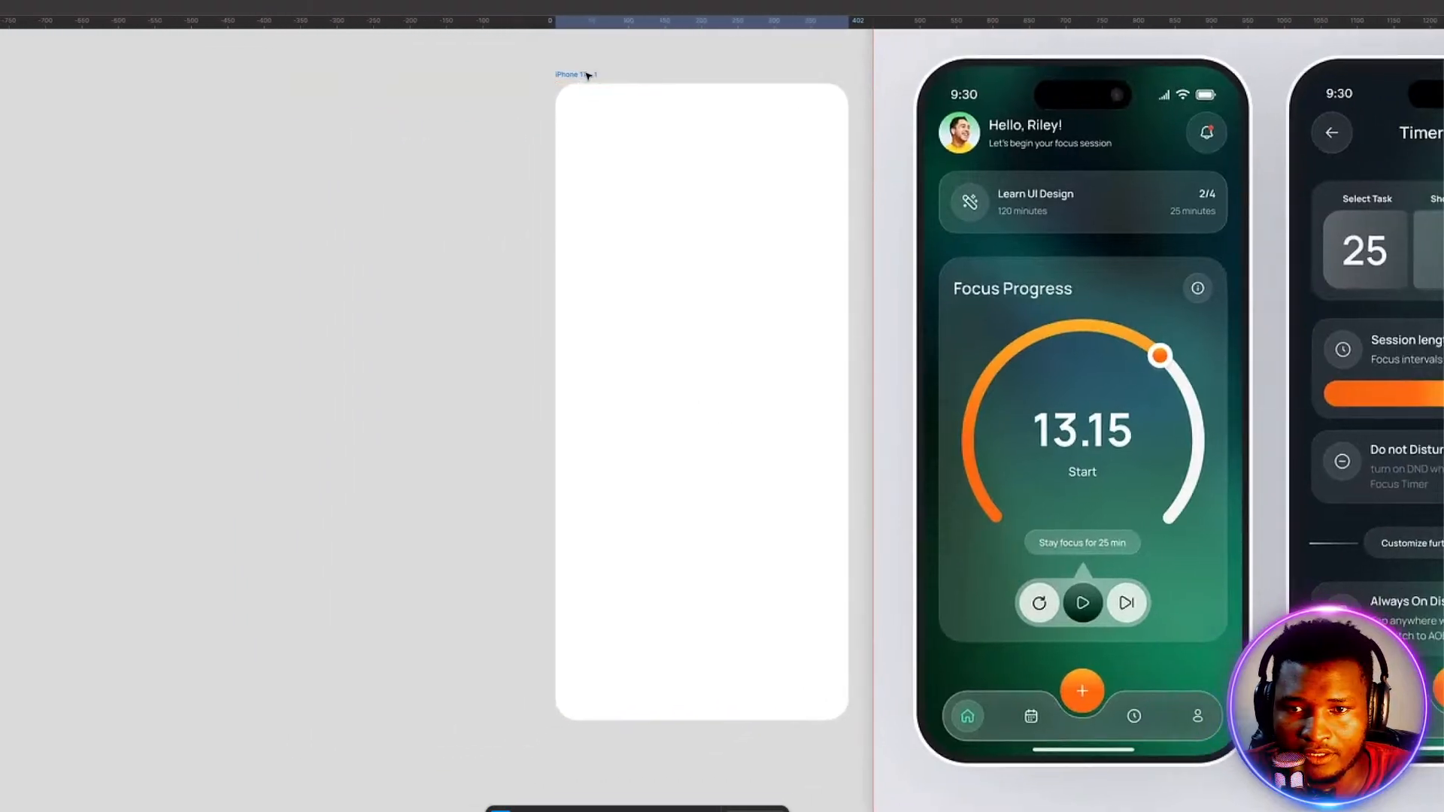
scroll(542, 280, "right", 3)
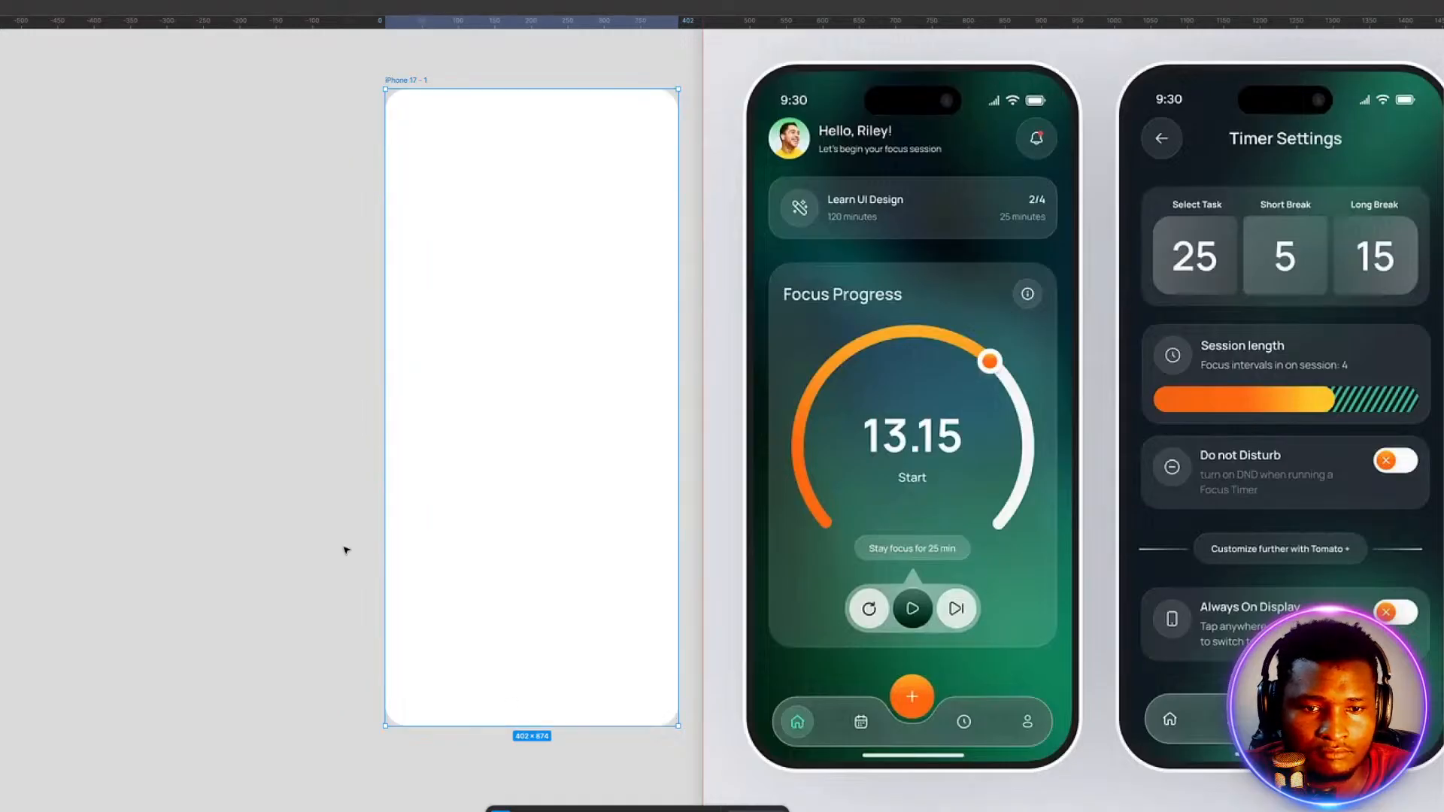
Rename the blank iPhone frame as Home Screen.
scroll(344, 548, "right", 5)
left_click_drag(41, 542, 112, 554)
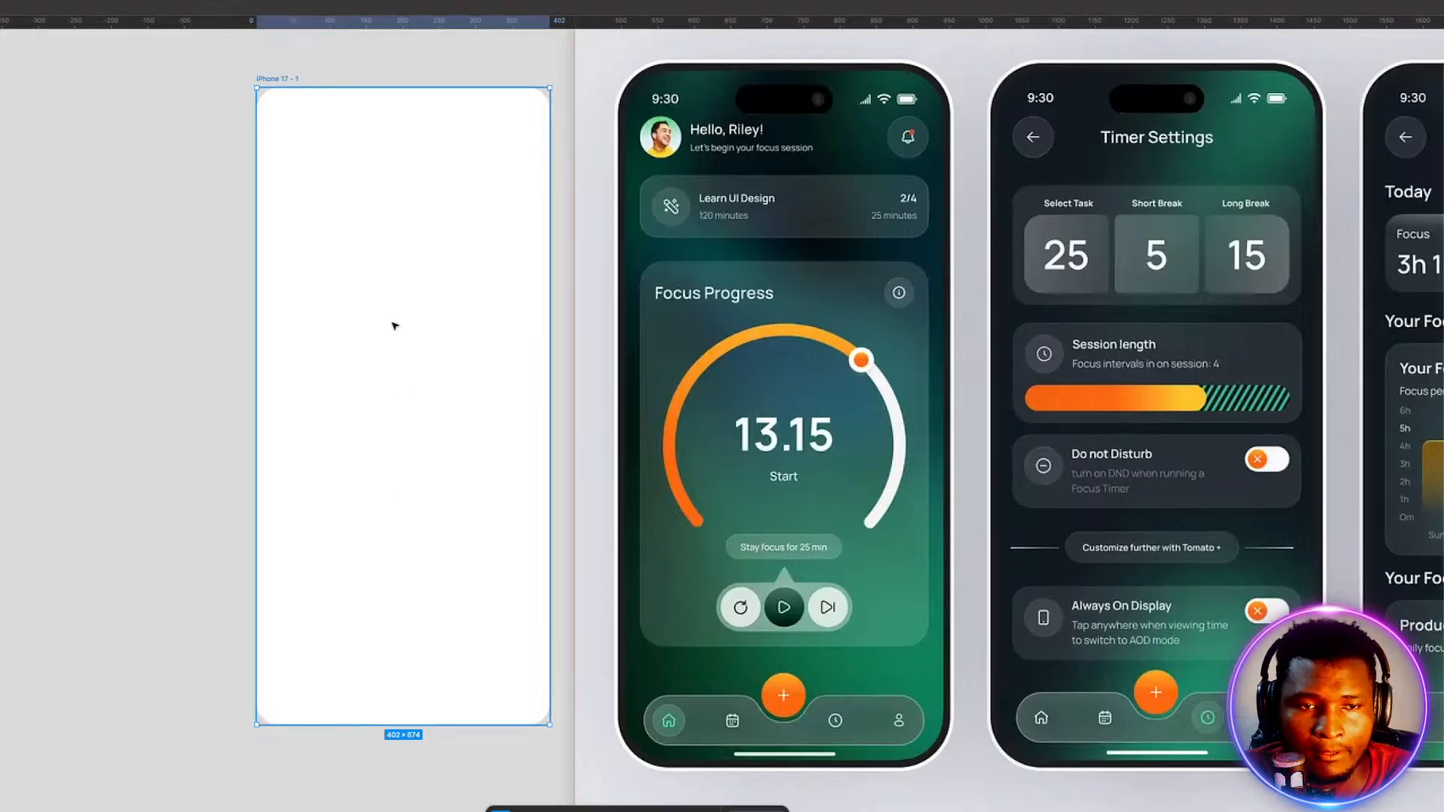
double_click(276, 79)
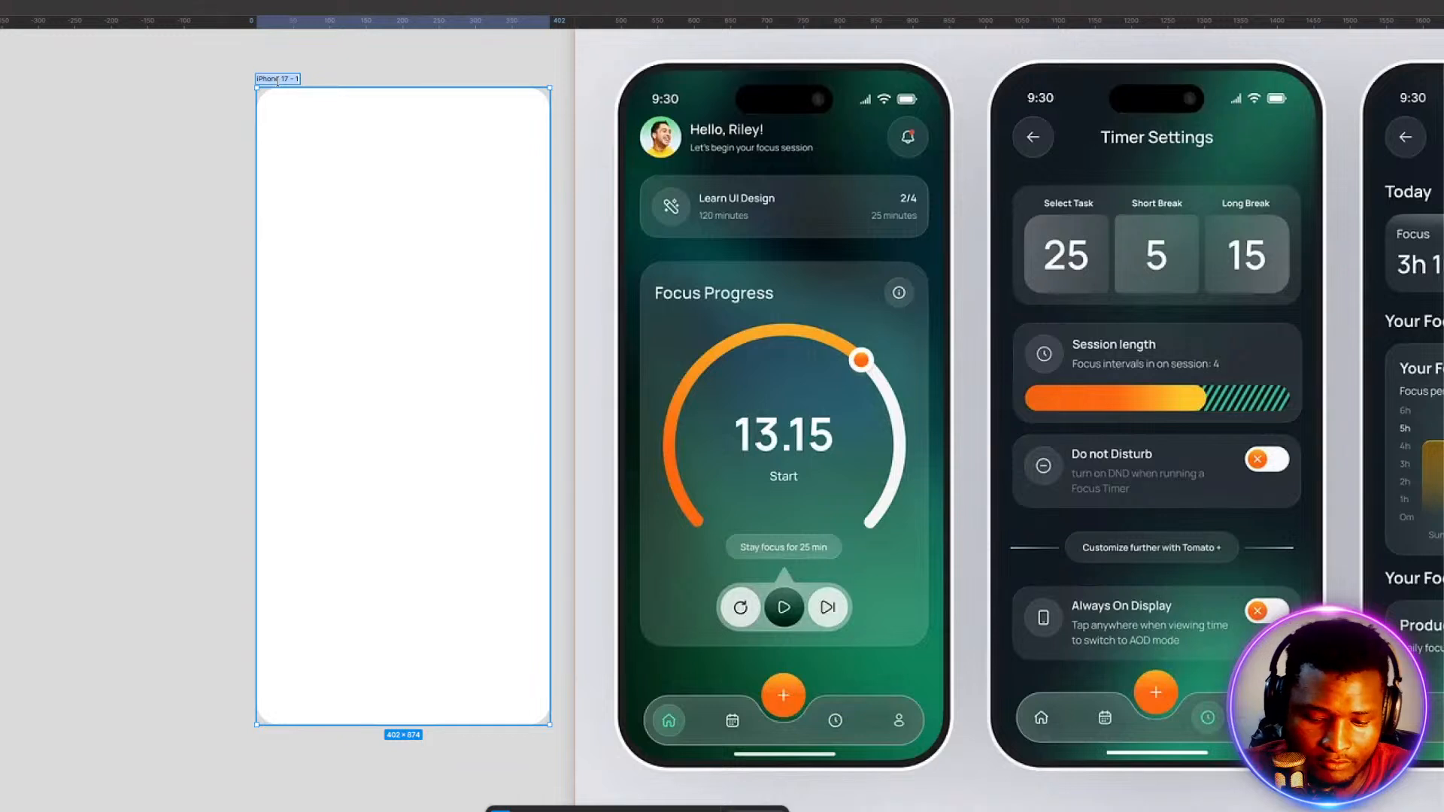
type("Home S")
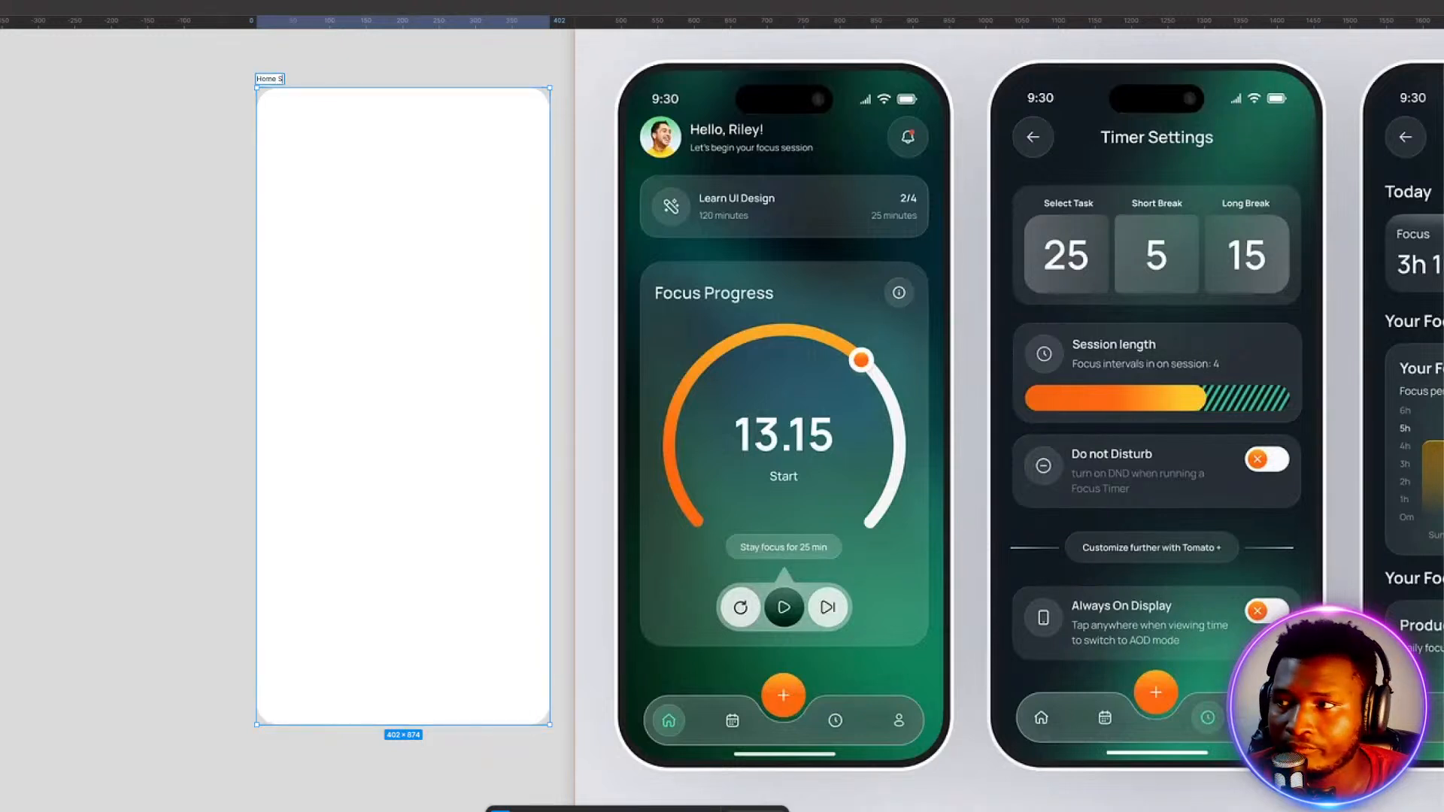
type("creen")
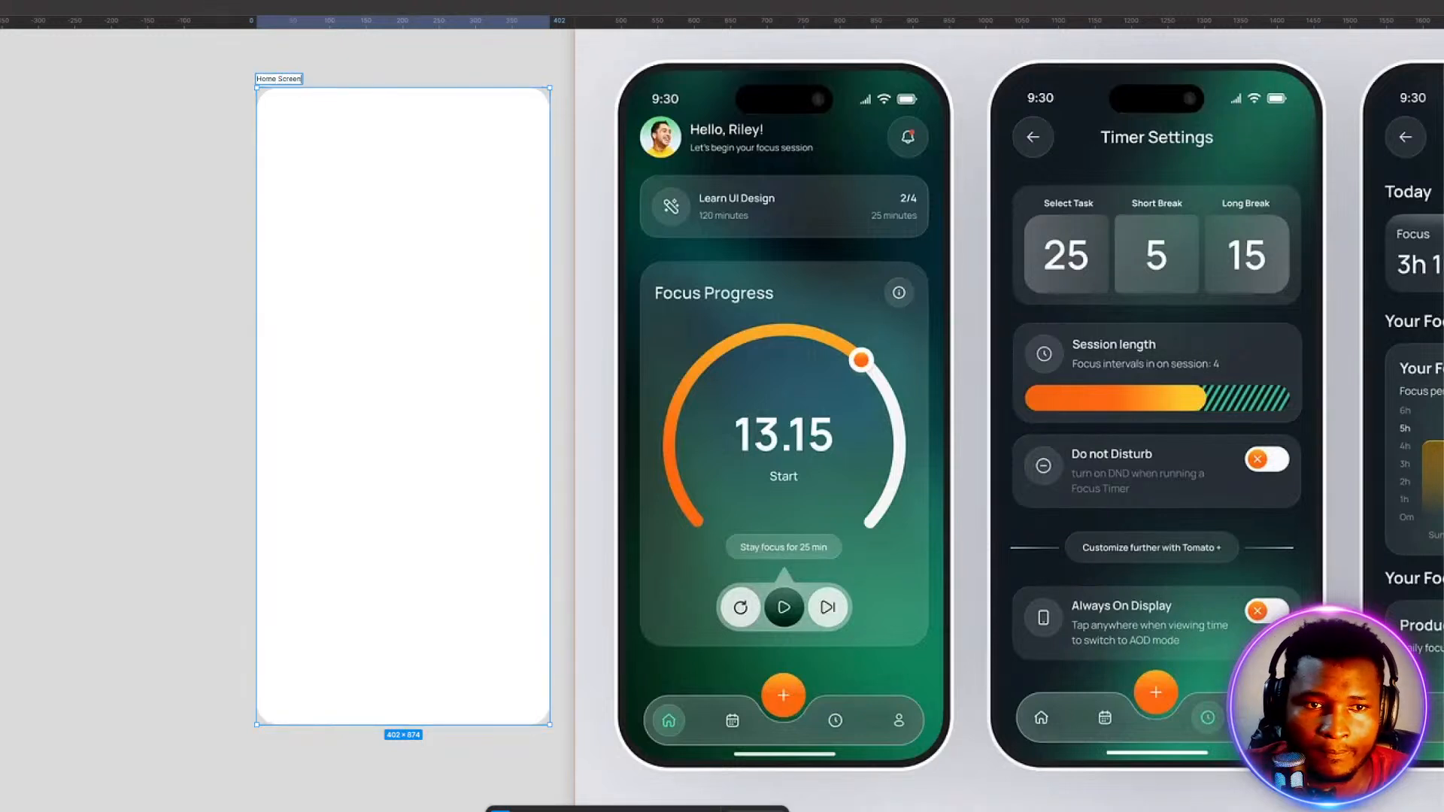
left_click(214, 291)
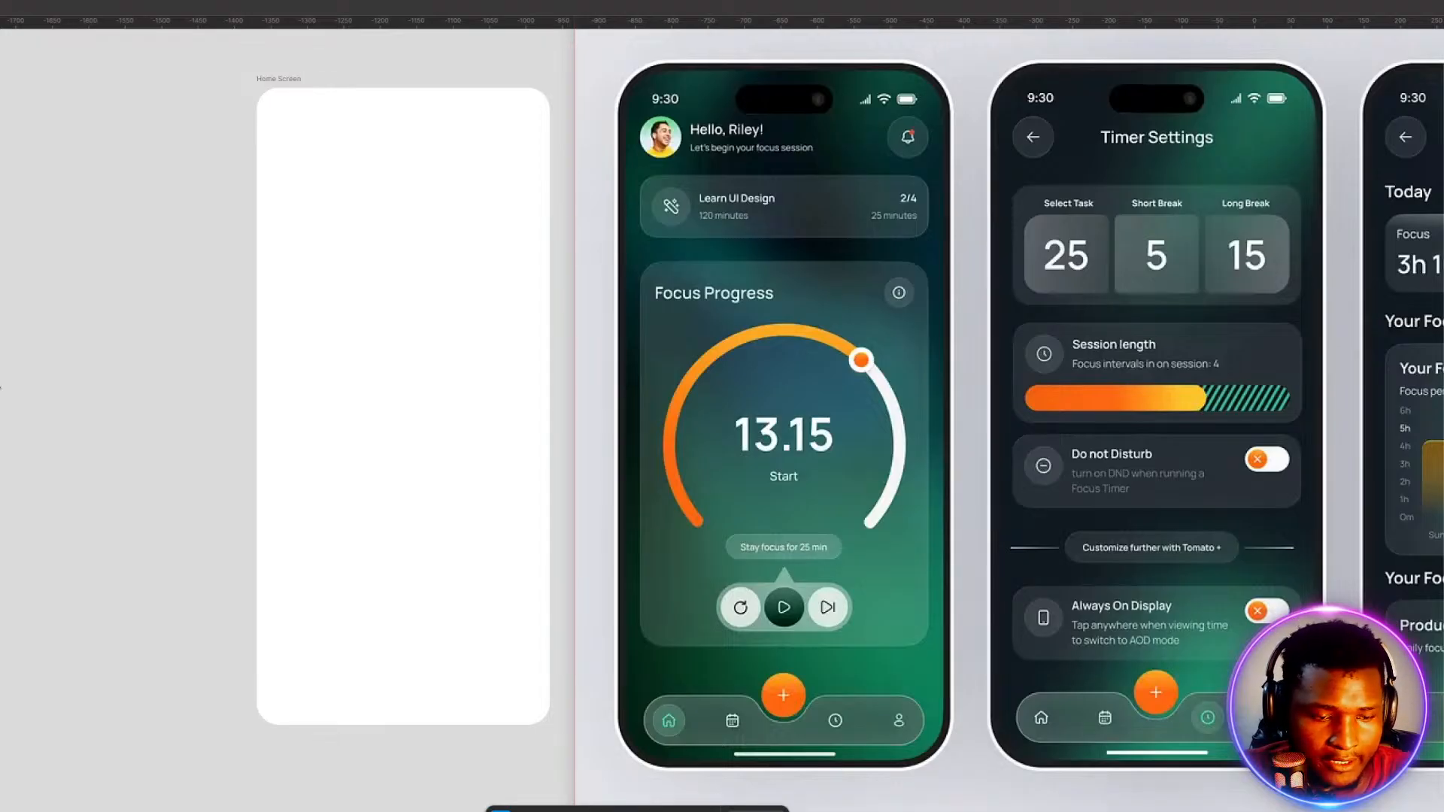
Move the Icons frame next to the Home Screen frame, on the side away from the reference image.
scroll(1, 378, "down", 3)
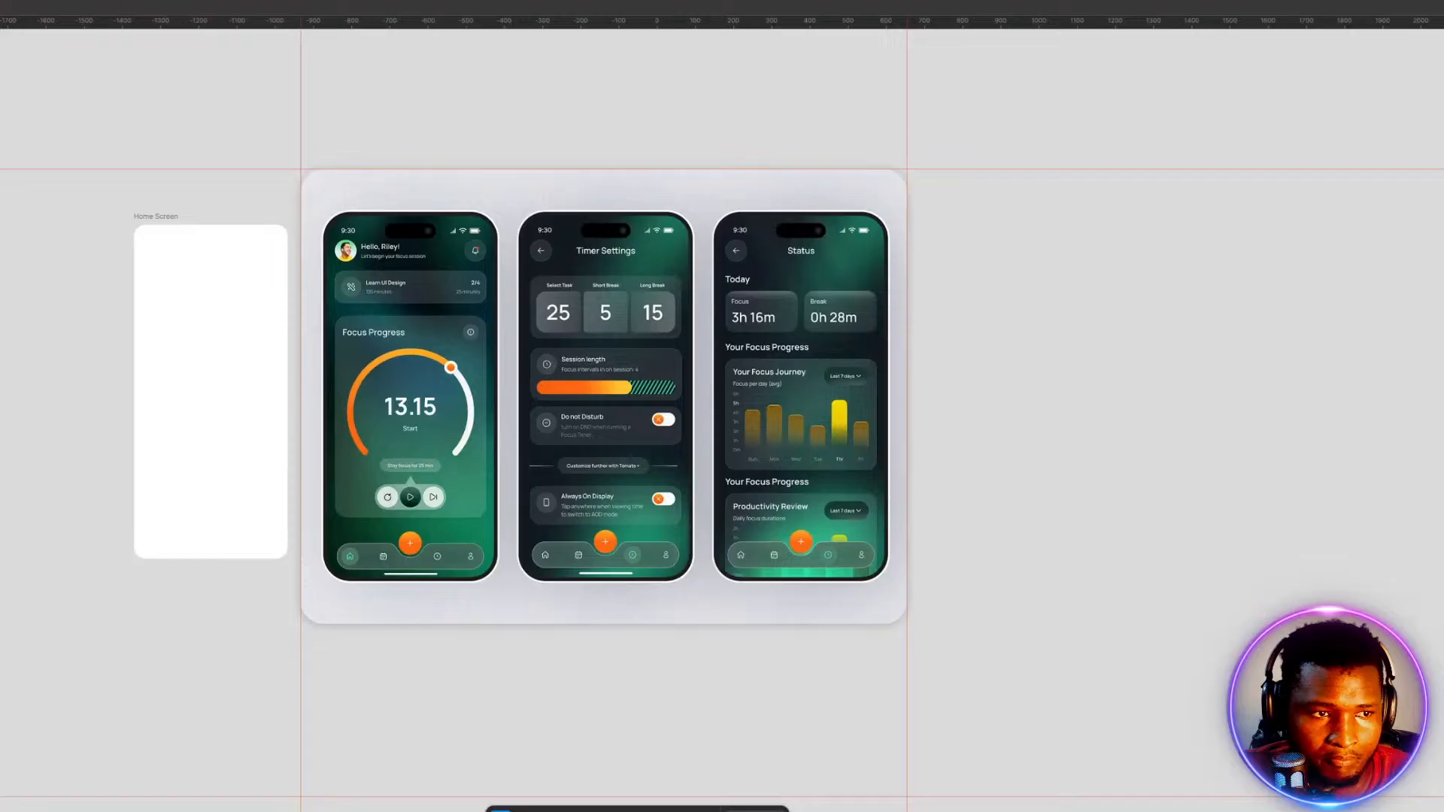
scroll(722, 421, "left", 5)
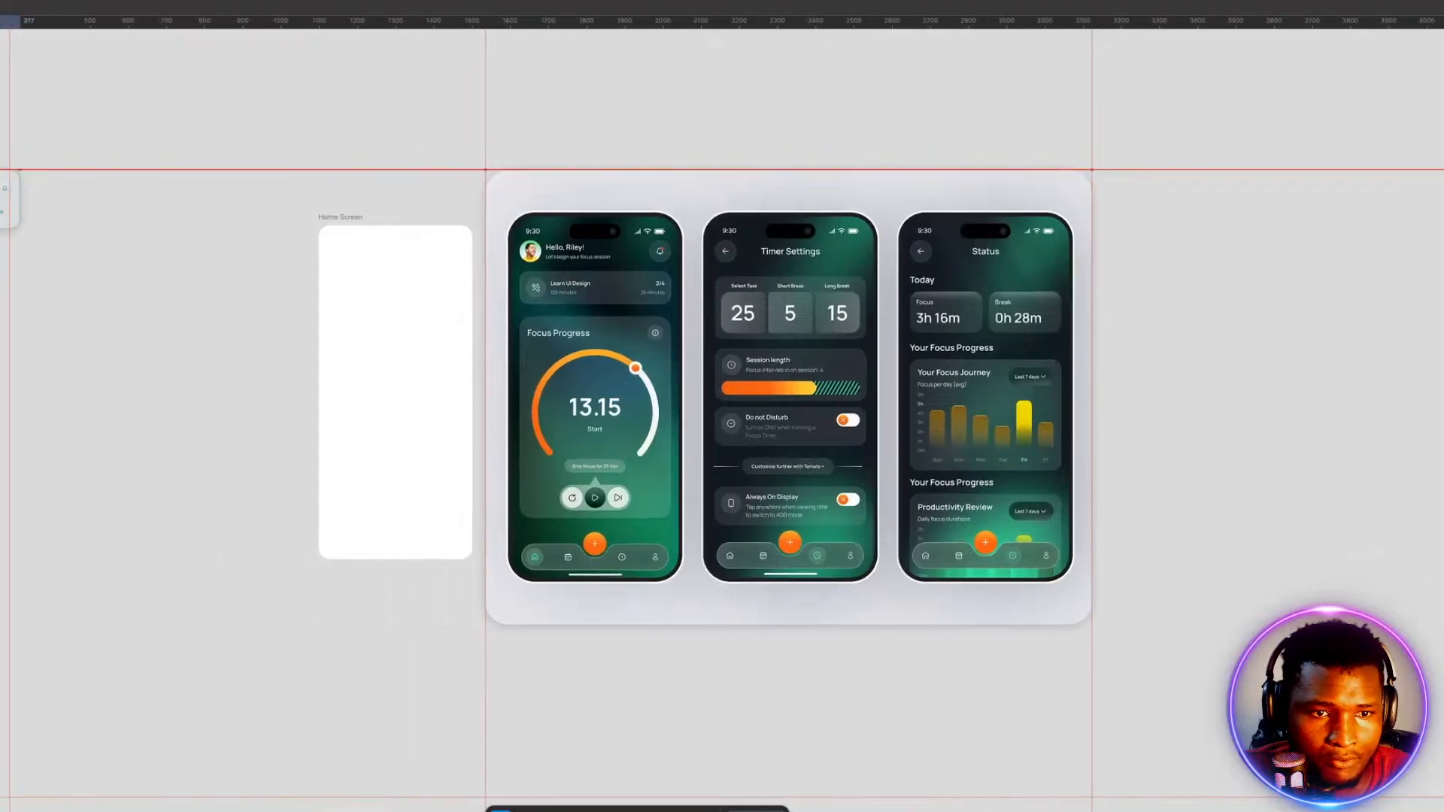
left_click_drag(1, 172, 194, 222)
scroll(170, 300, "up", 5)
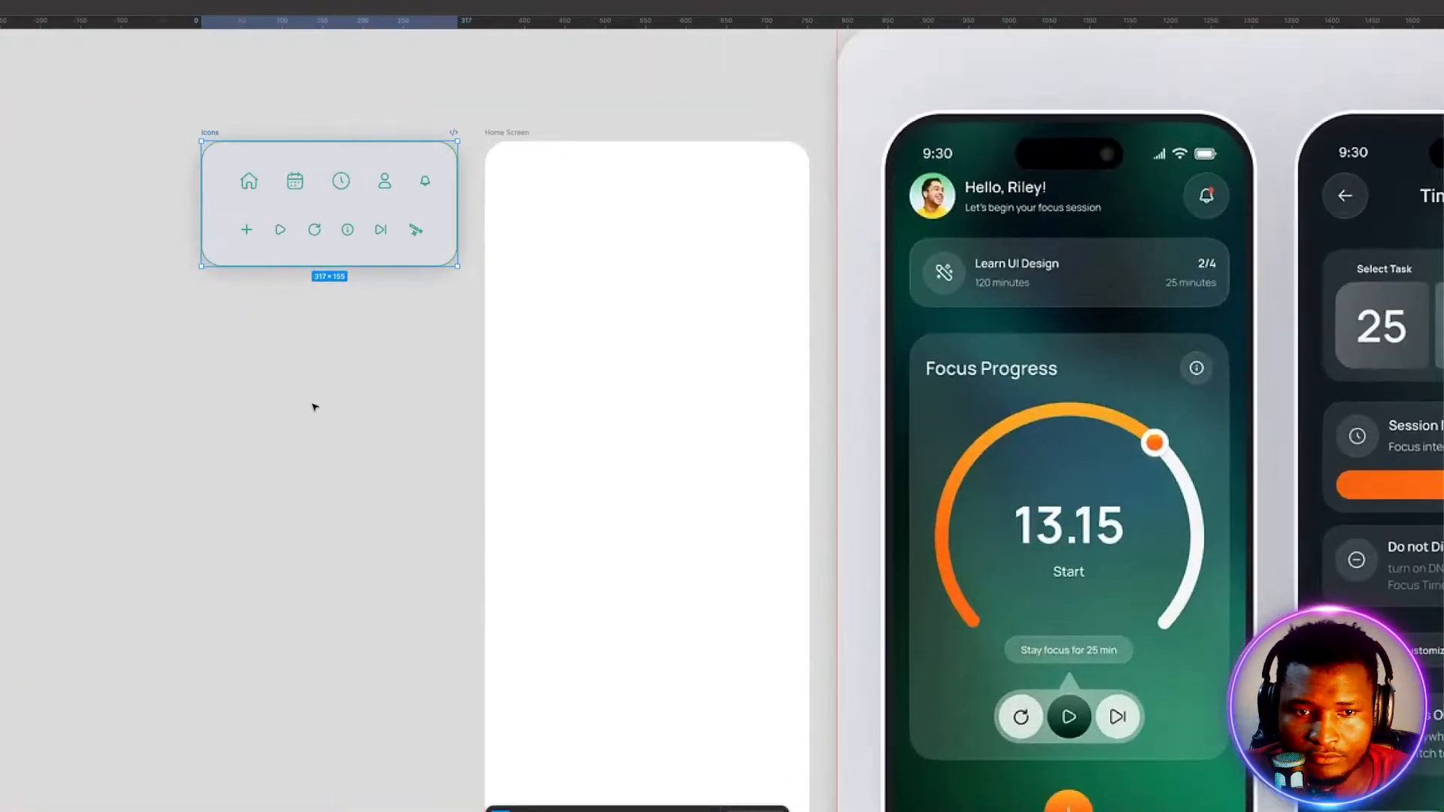
left_click_drag(386, 409, 130, 394)
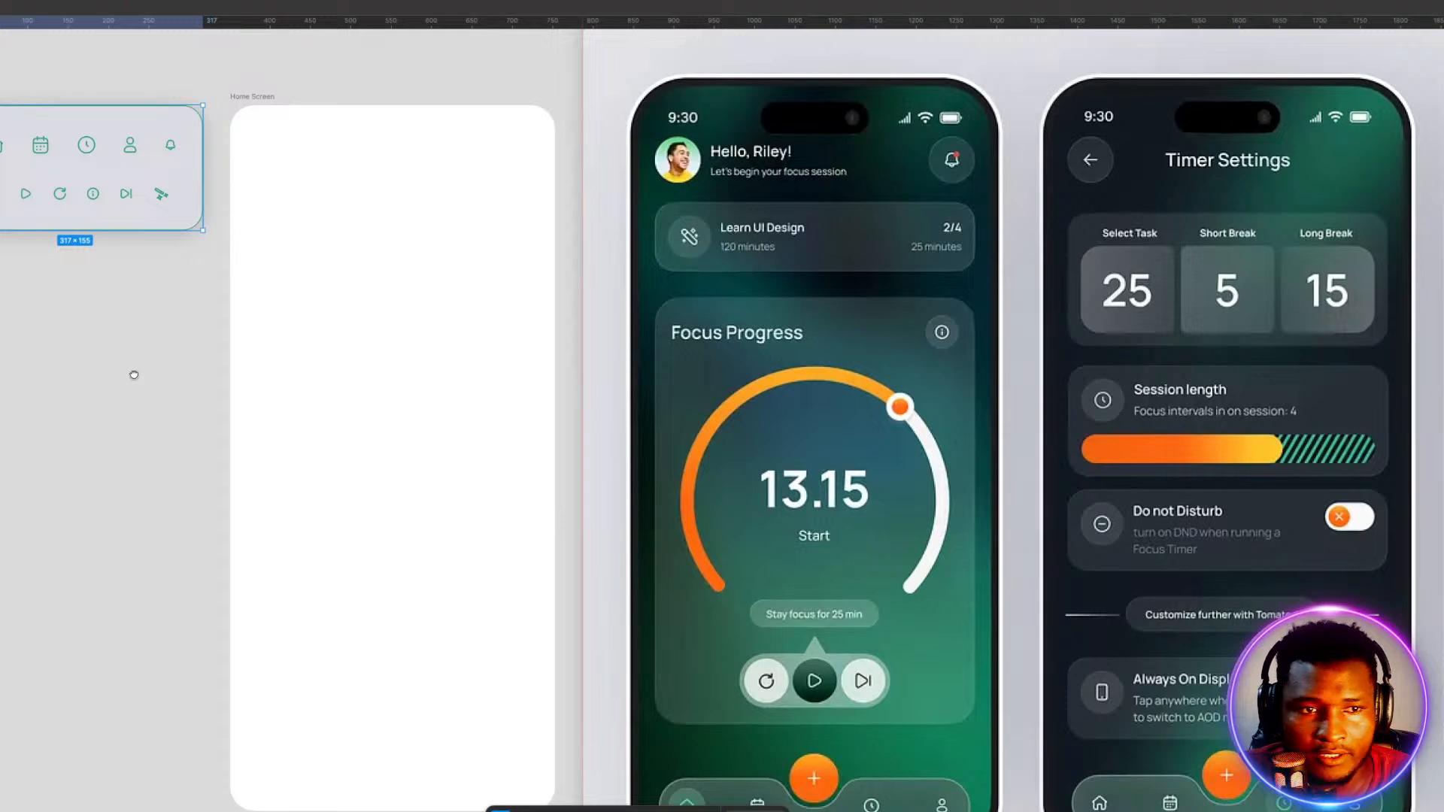
left_click(133, 374)
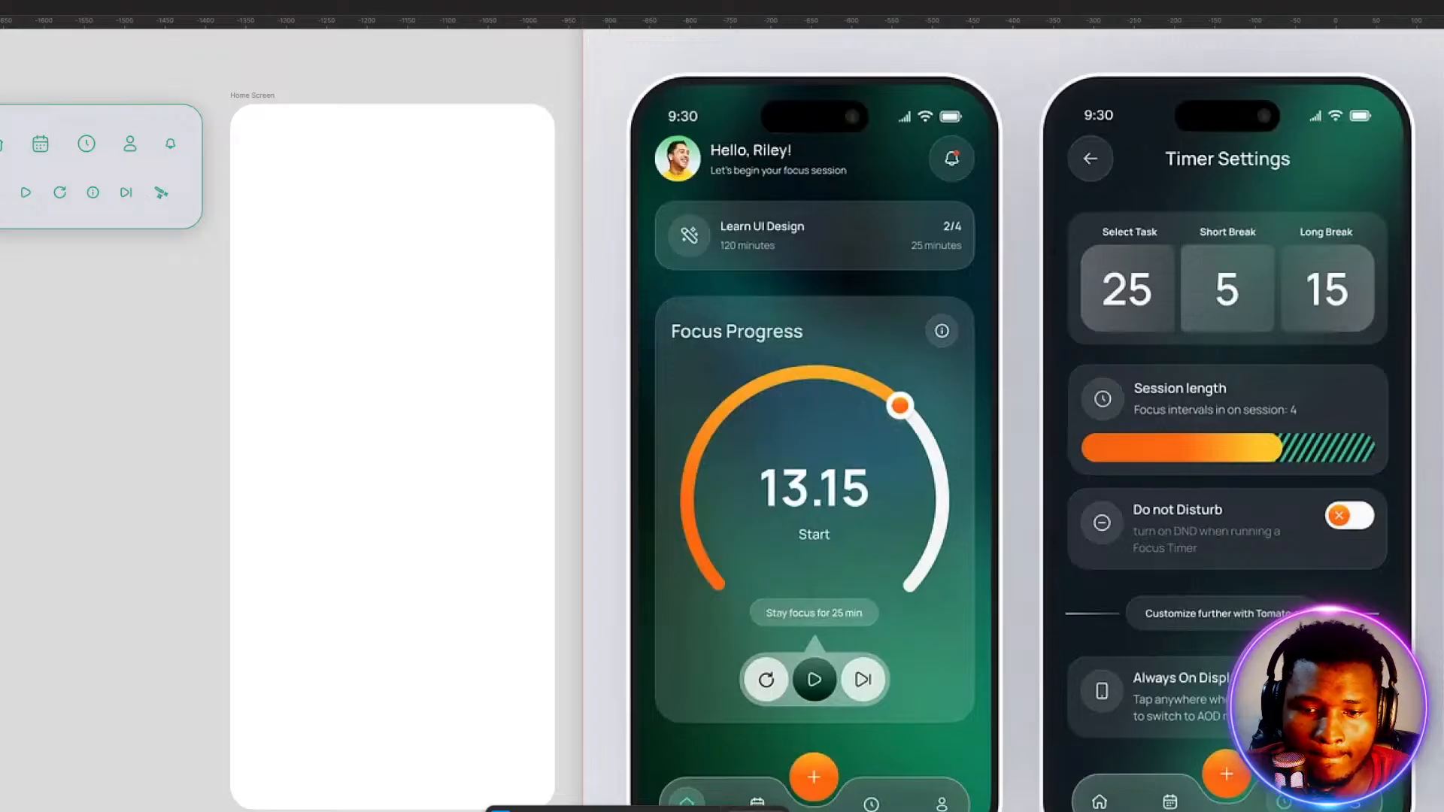
Paste the iPhone status bar and place it over the top edge of the Home Screen frame.
scroll(145, 517, "down", 2)
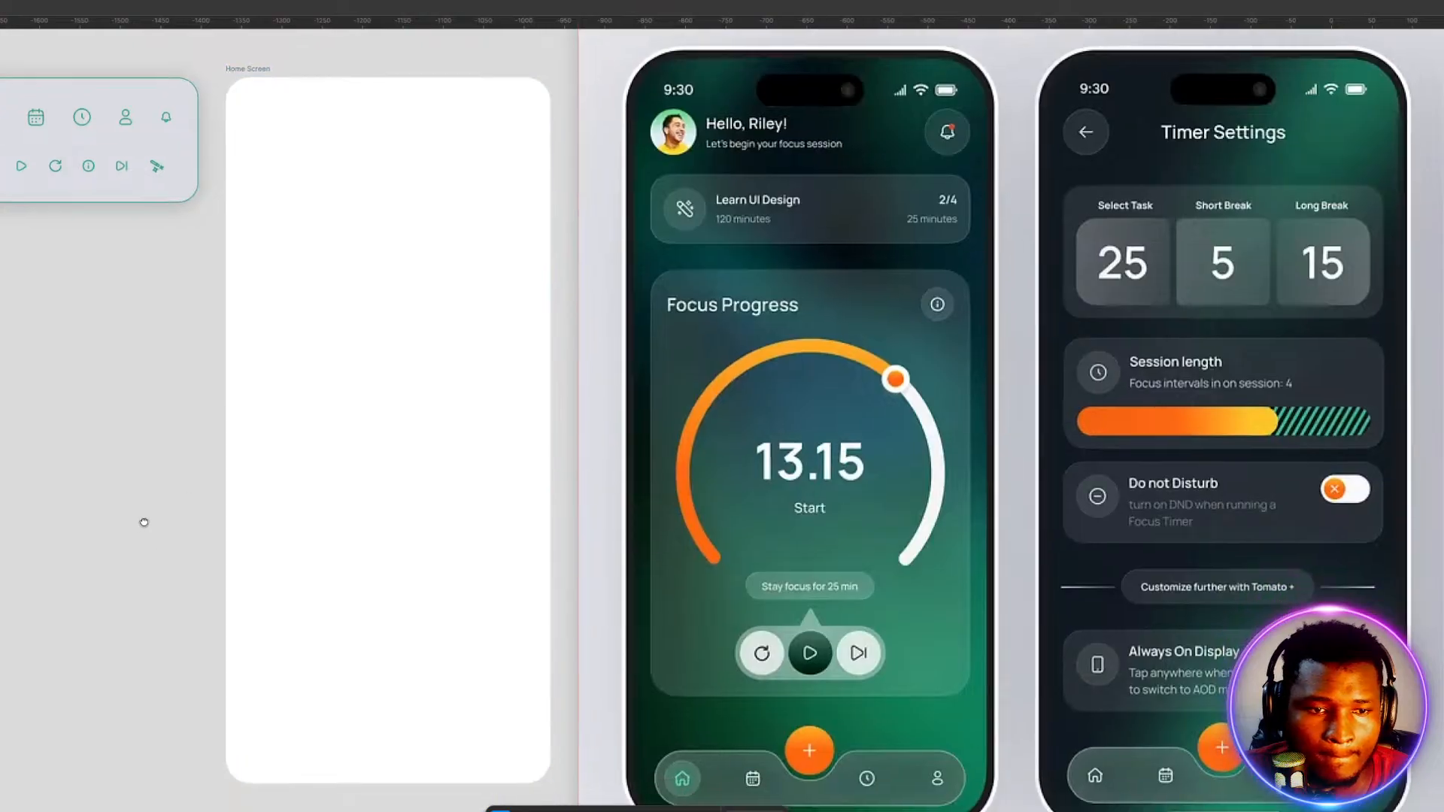
left_click_drag(148, 512, 151, 518)
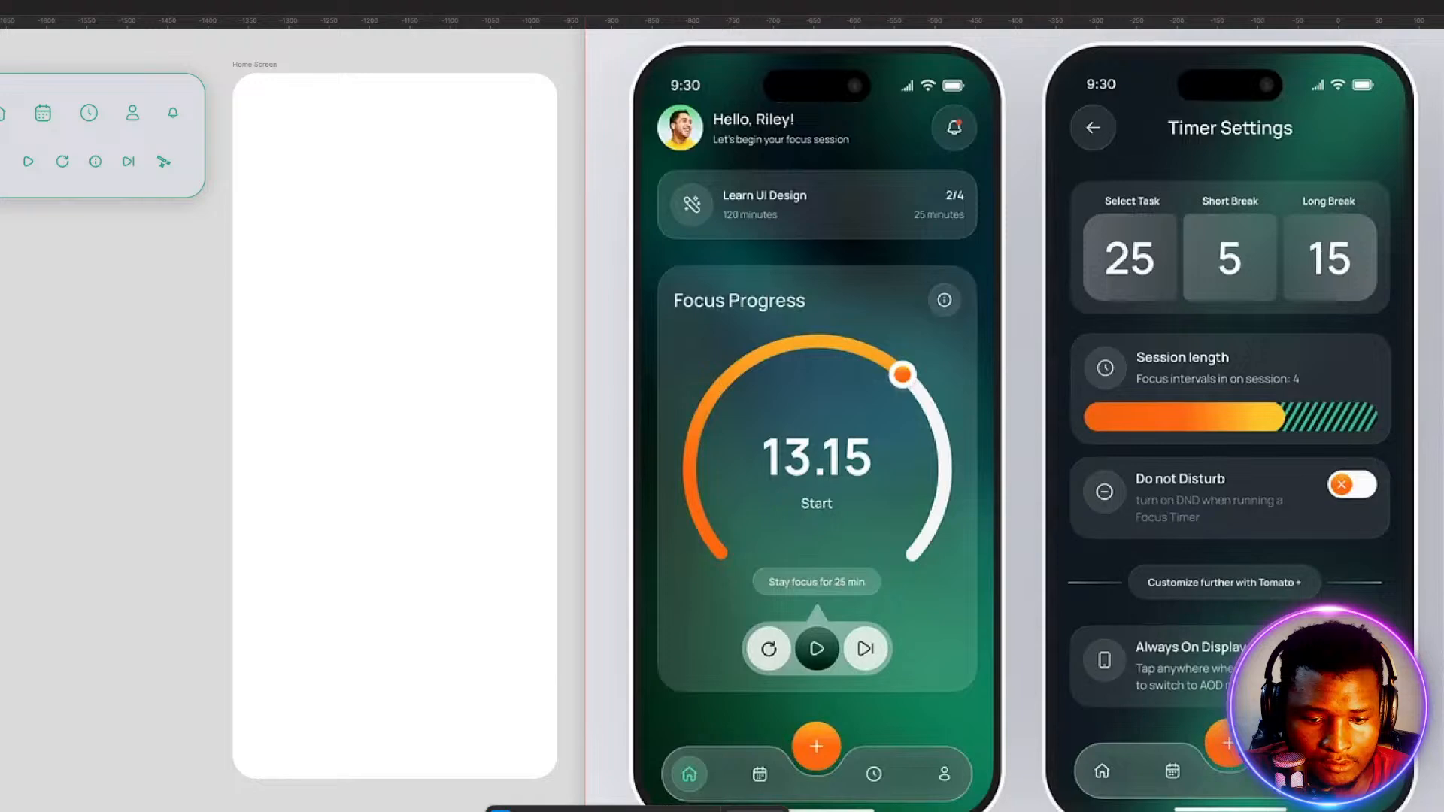
left_click_drag(148, 506, 283, 503)
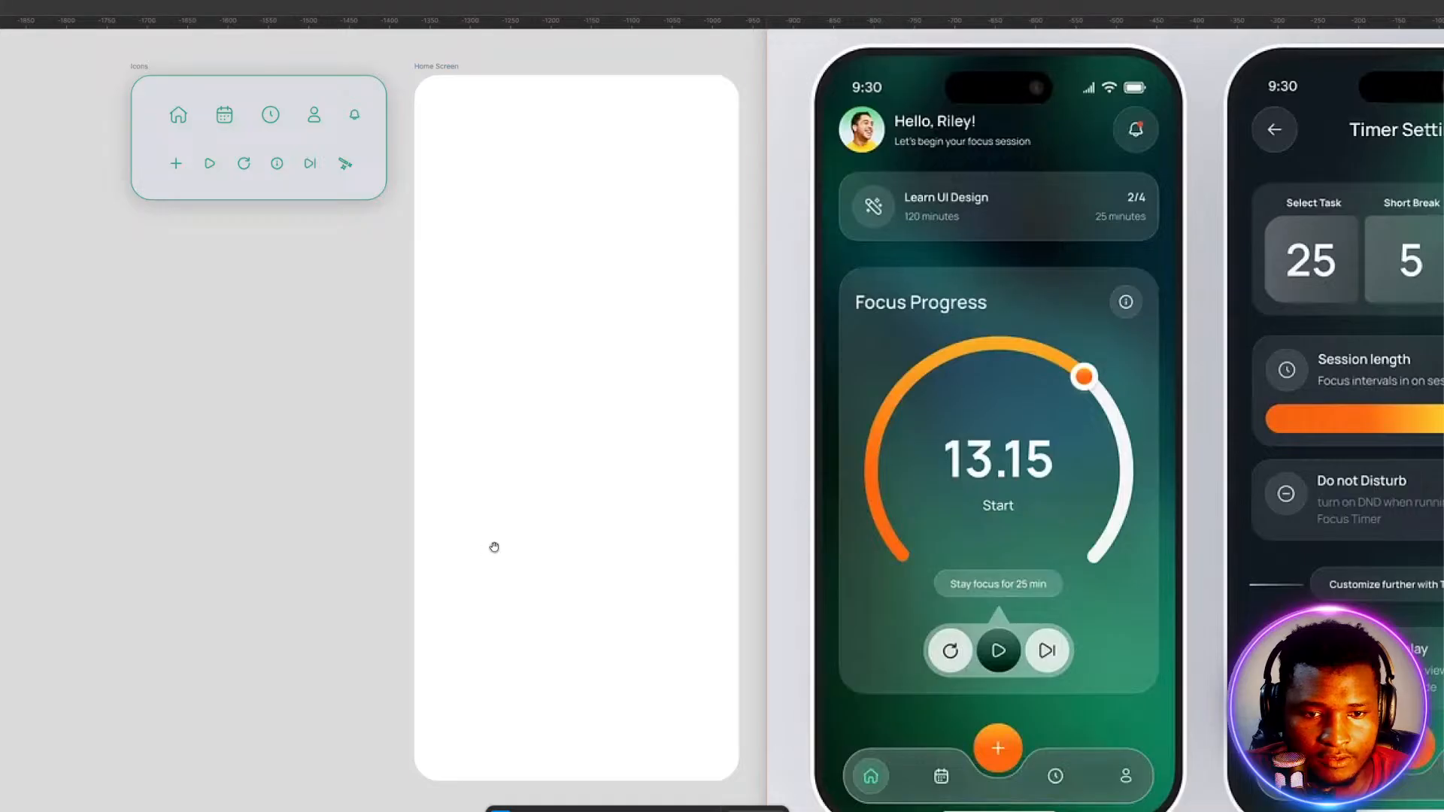
left_click_drag(284, 543, 207, 536)
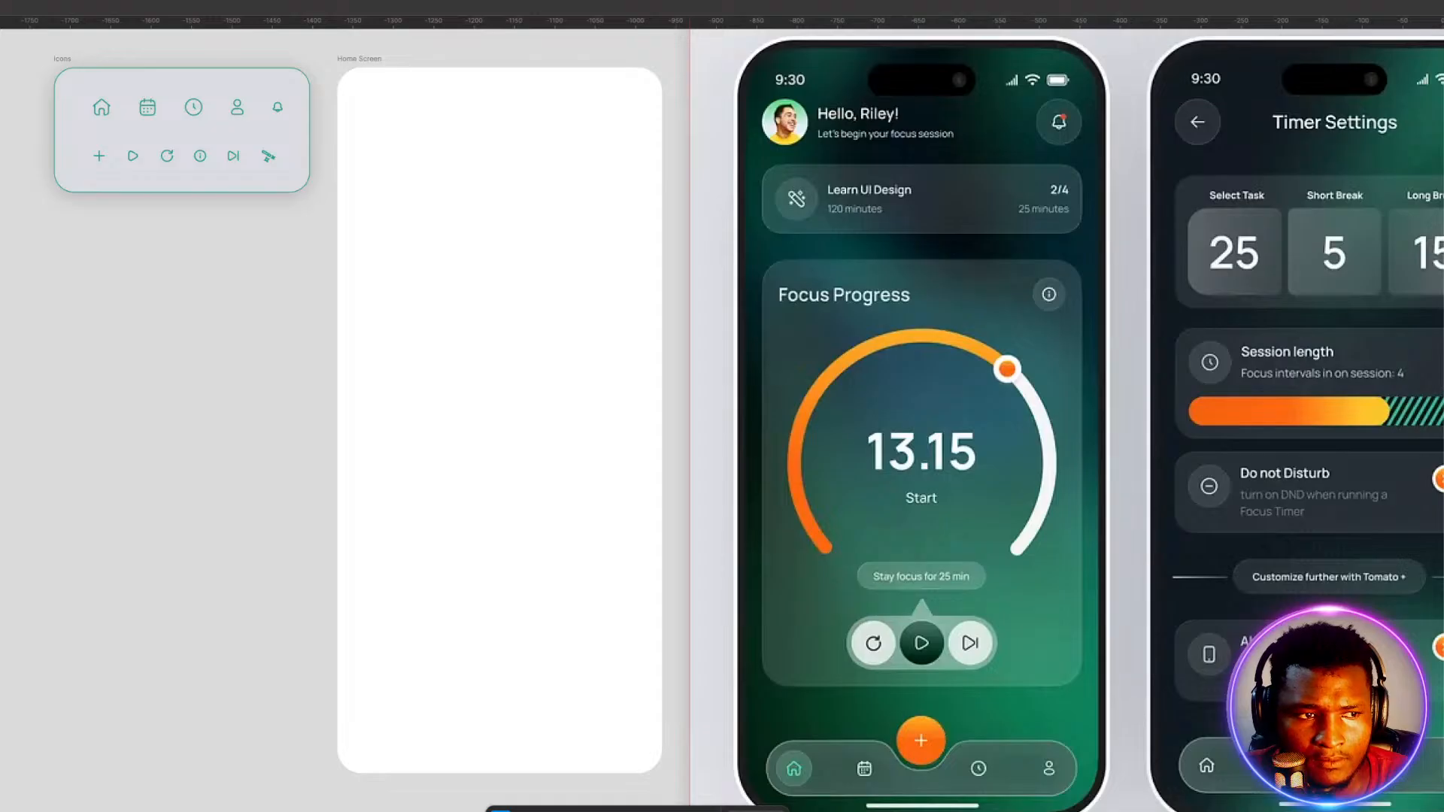
key("ctrl+v")
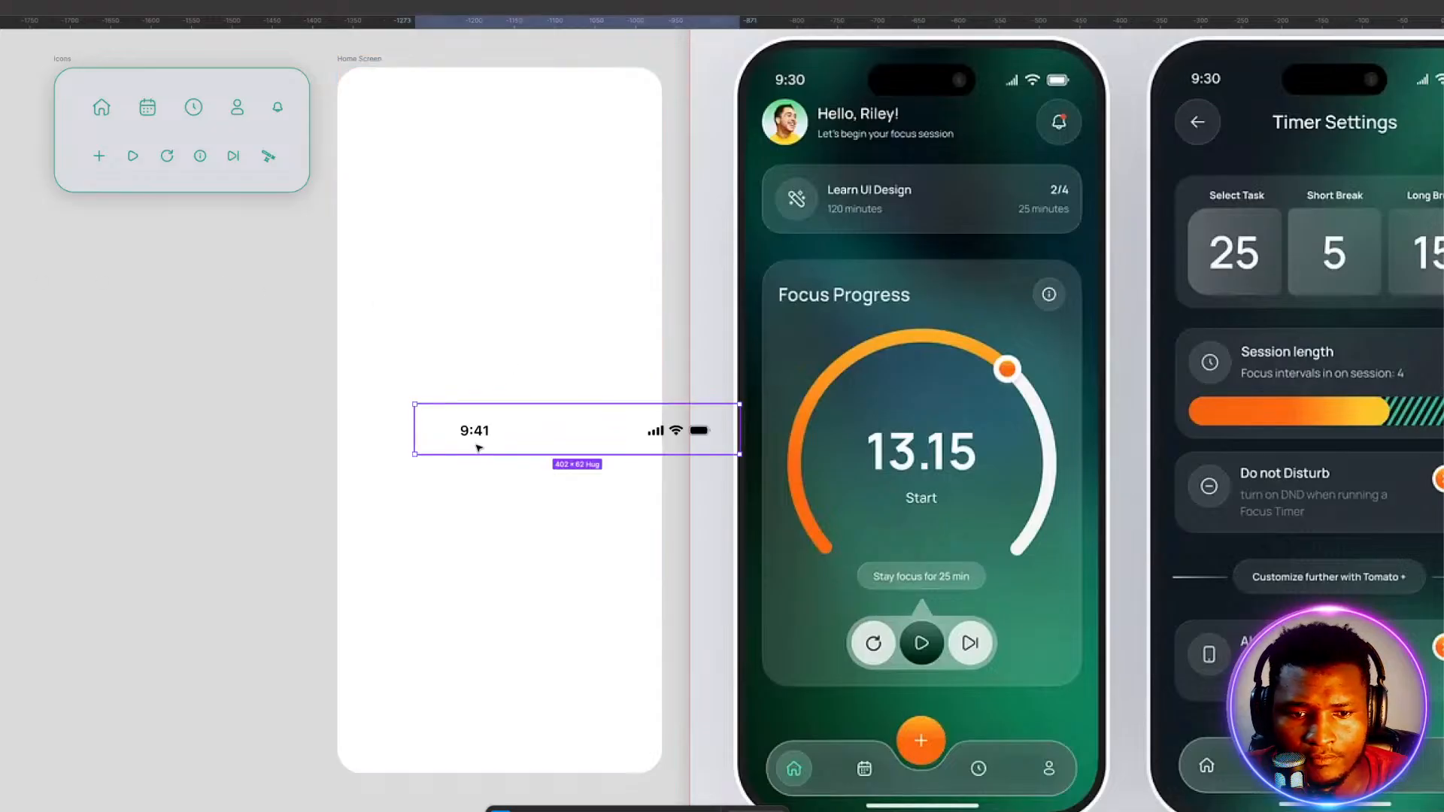
left_click_drag(479, 444, 388, 98)
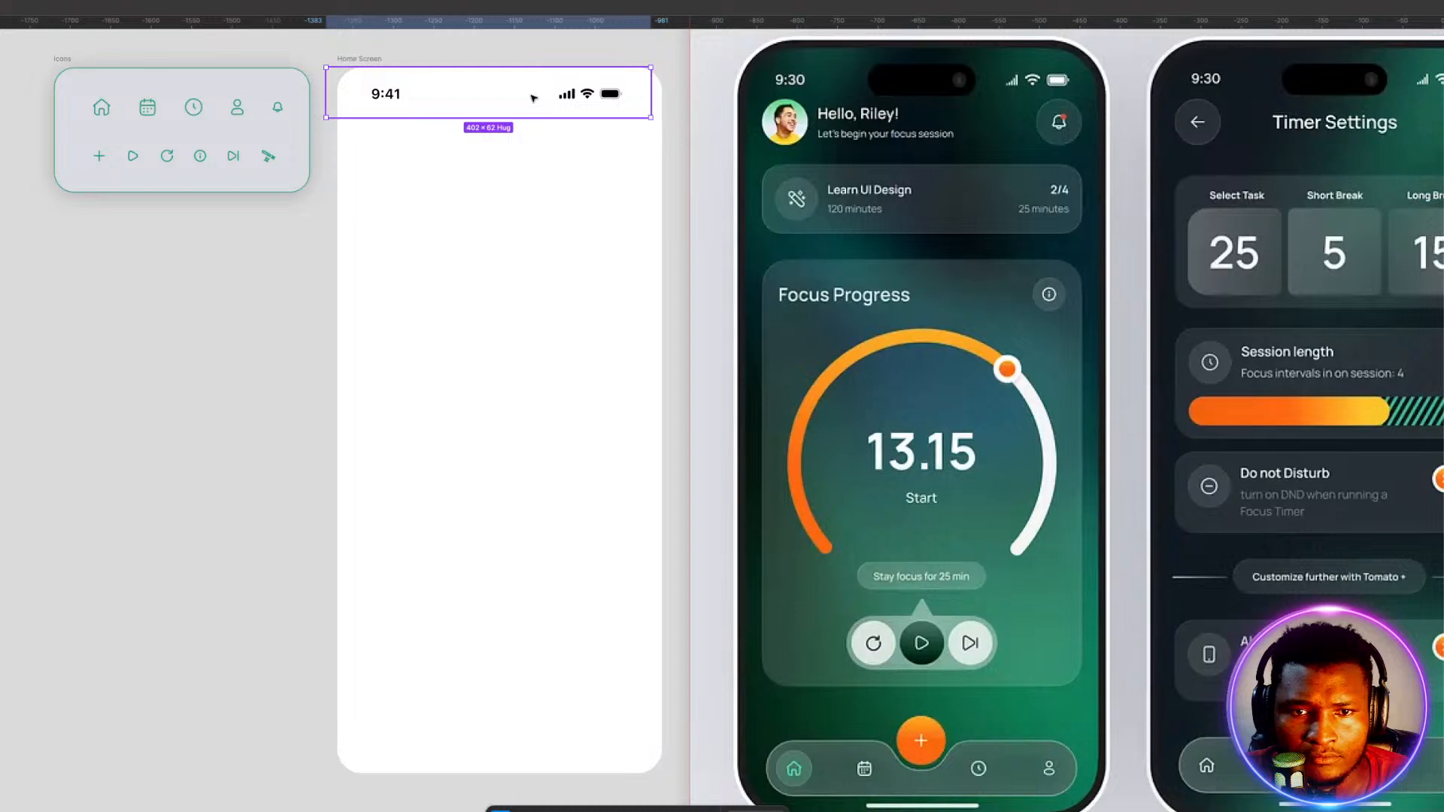
left_click_drag(535, 93, 536, 98)
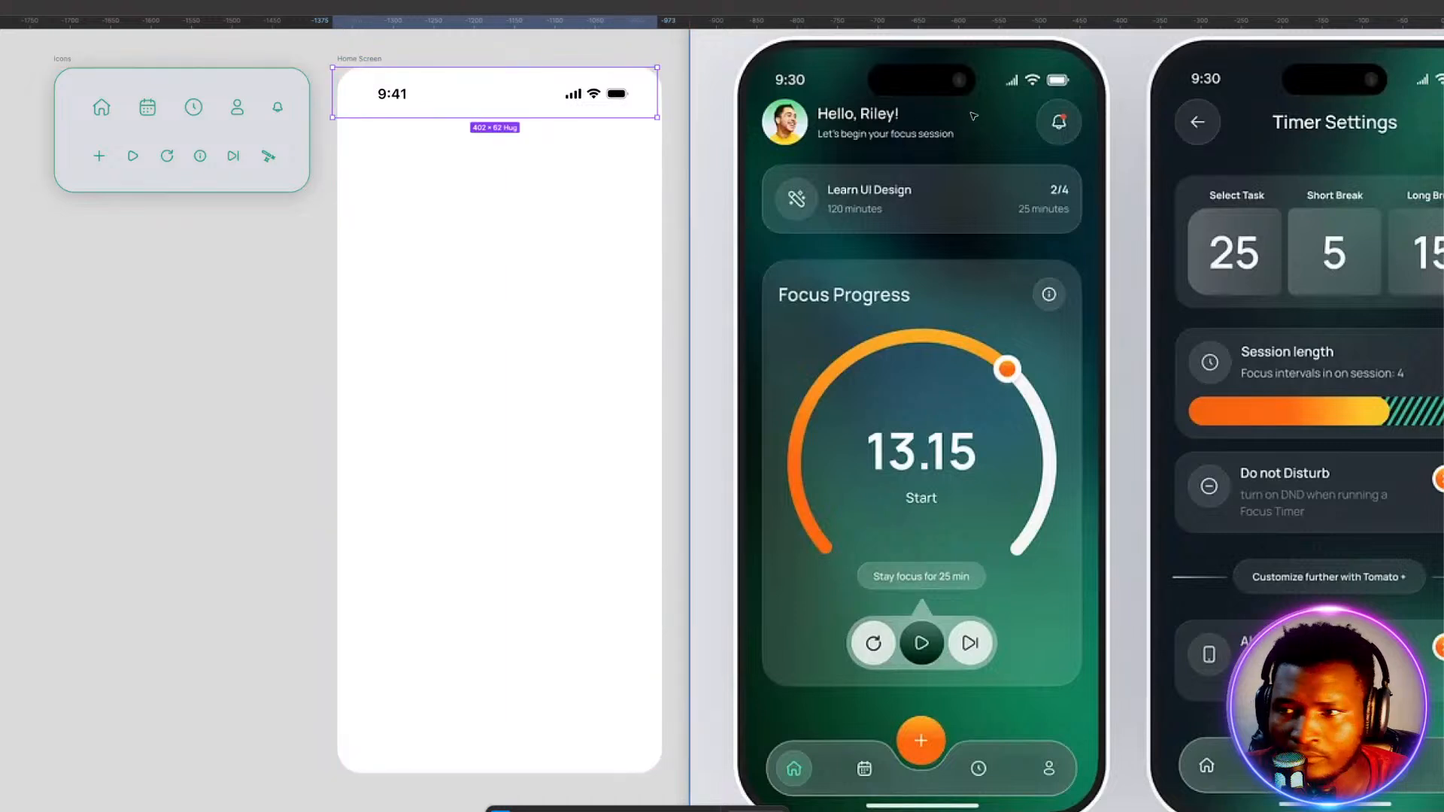
Take the status bar off the frame and drop it inside Home Screen, flush with its top and side edges.
left_click(267, 322)
left_click(387, 100)
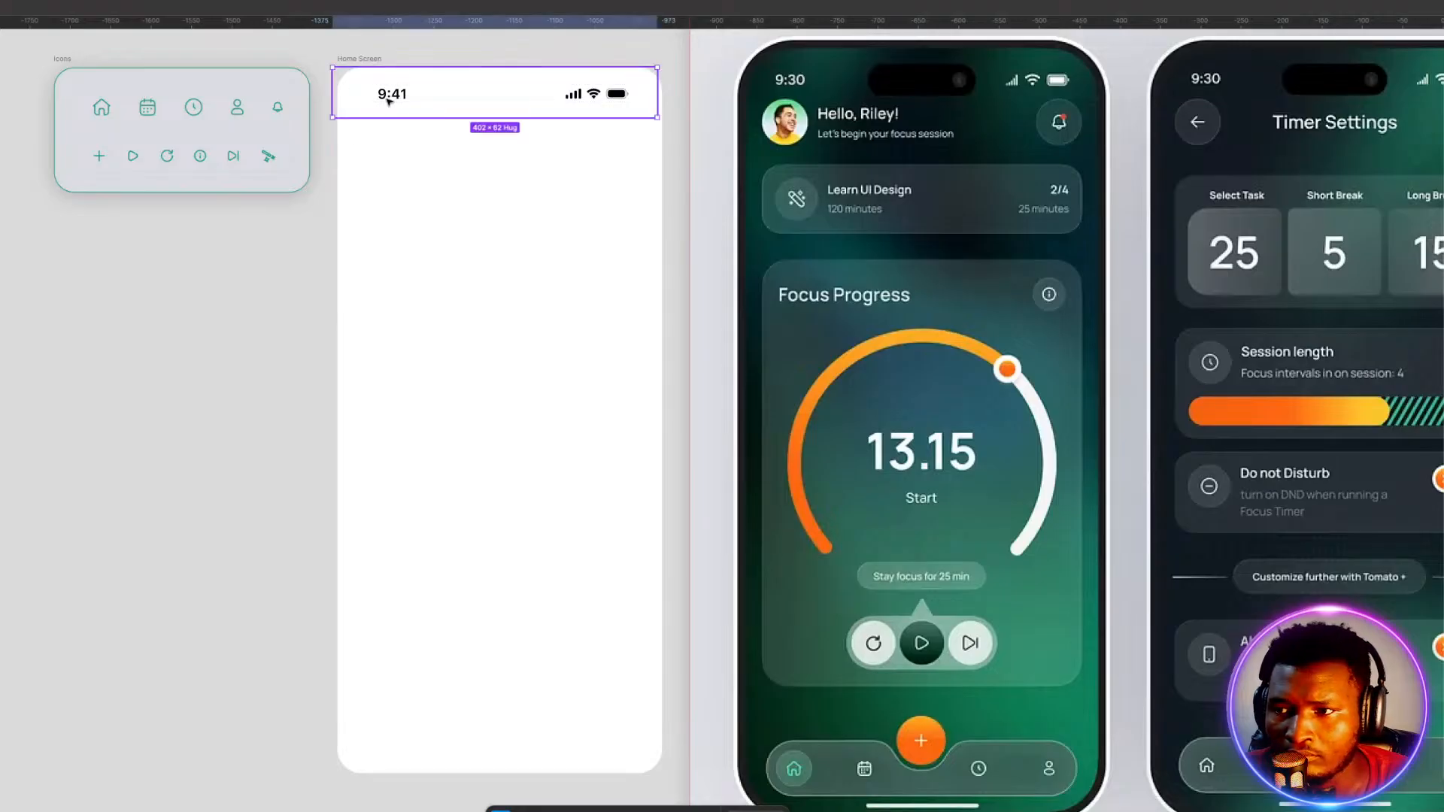
left_click_drag(387, 100, 20, 304)
left_click_drag(182, 307, 560, 234)
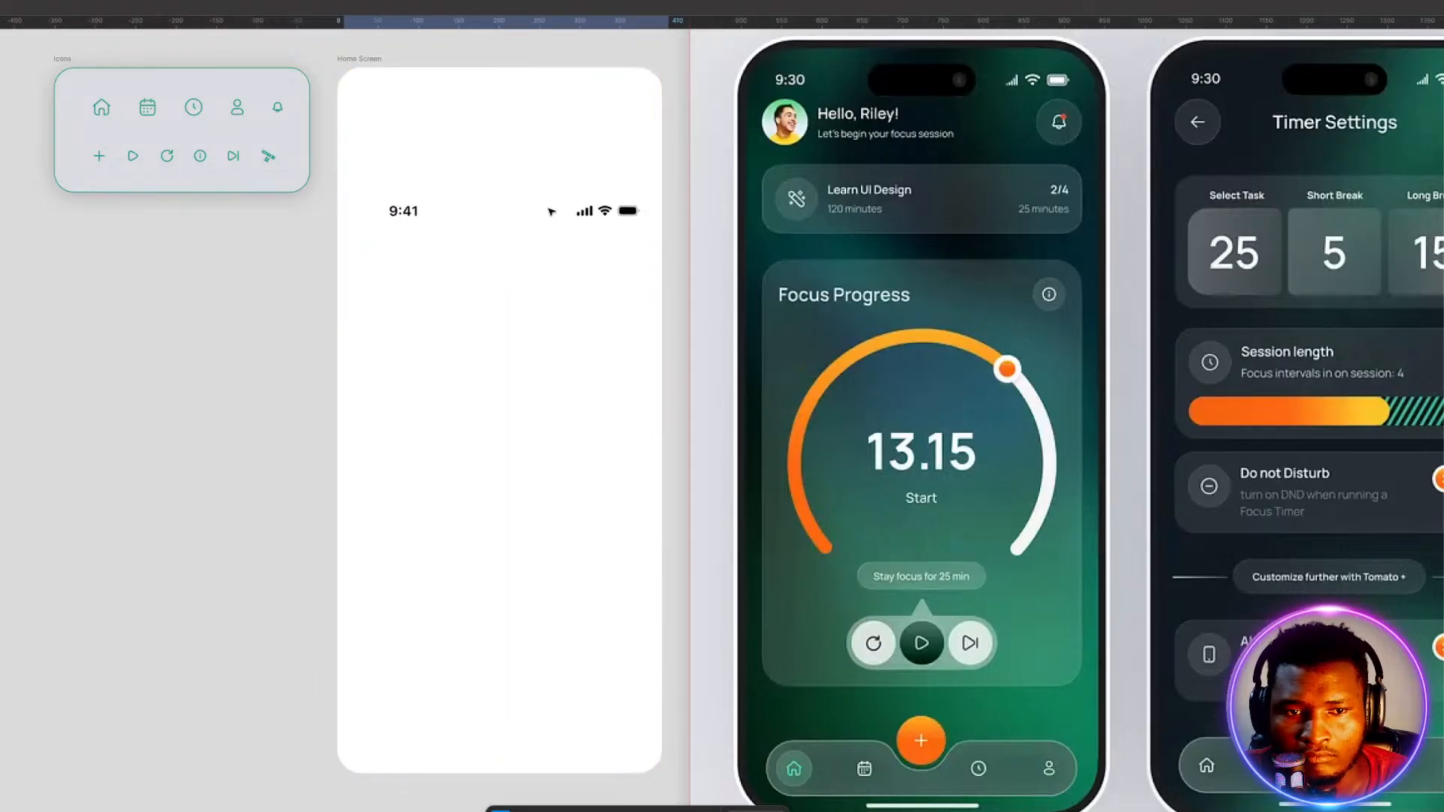
mouse_move(539, 125)
left_mouse_down()
mouse_move(523, 93)
mouse_move(548, 104)
left_mouse_up()
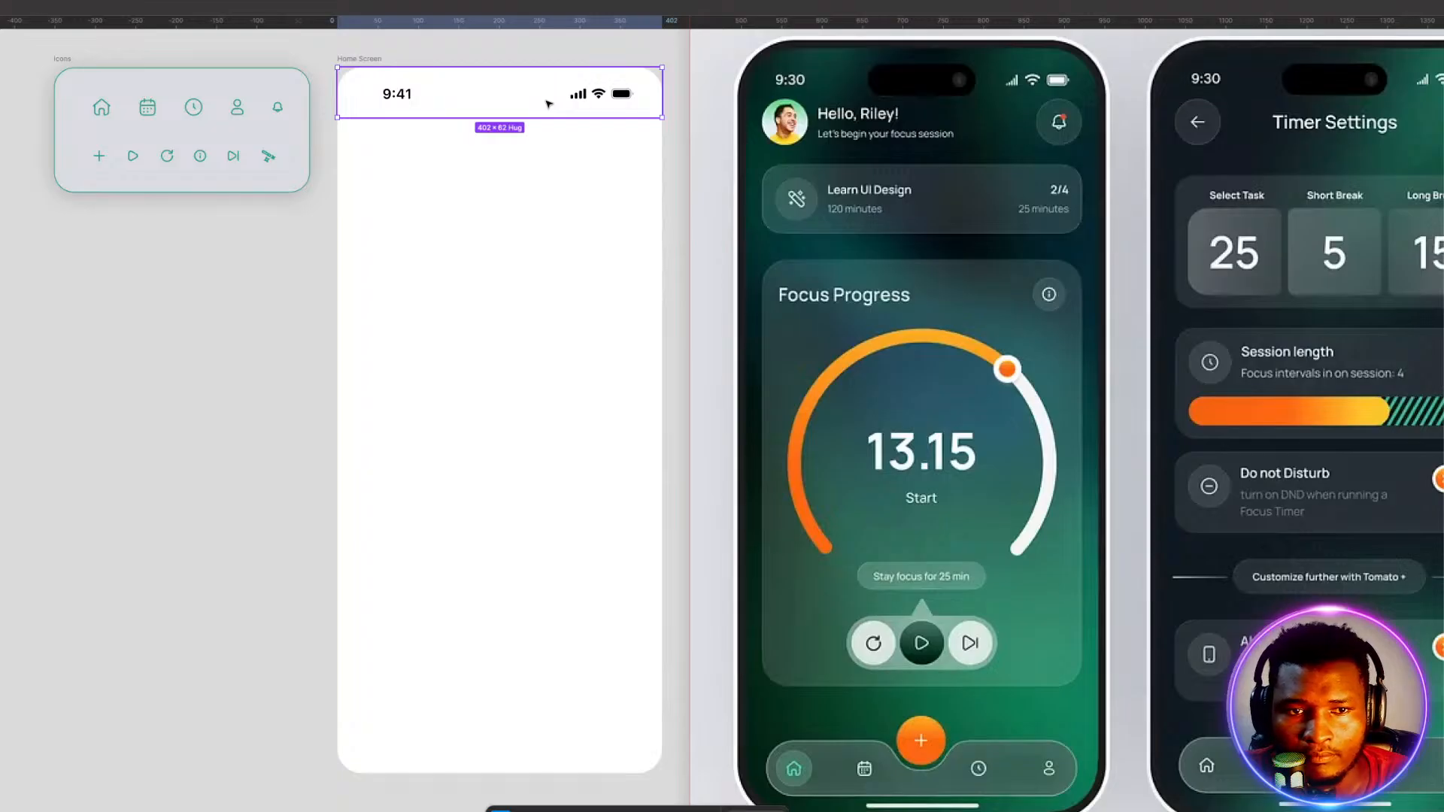
Left-align the time in the status bar and right-align the signal, Wi-Fi and battery icons.
double_click(403, 93)
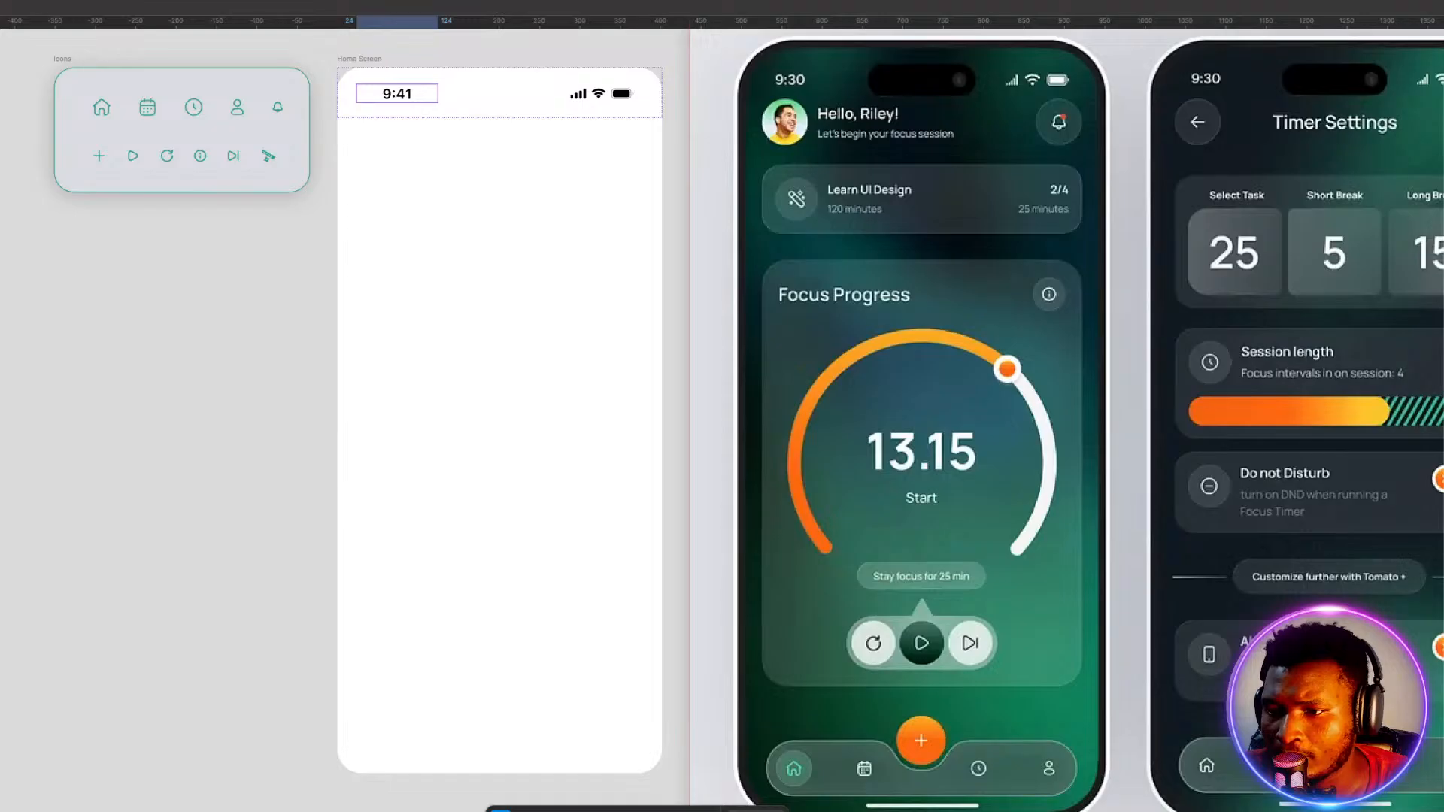
key("ctrl+alt+l")
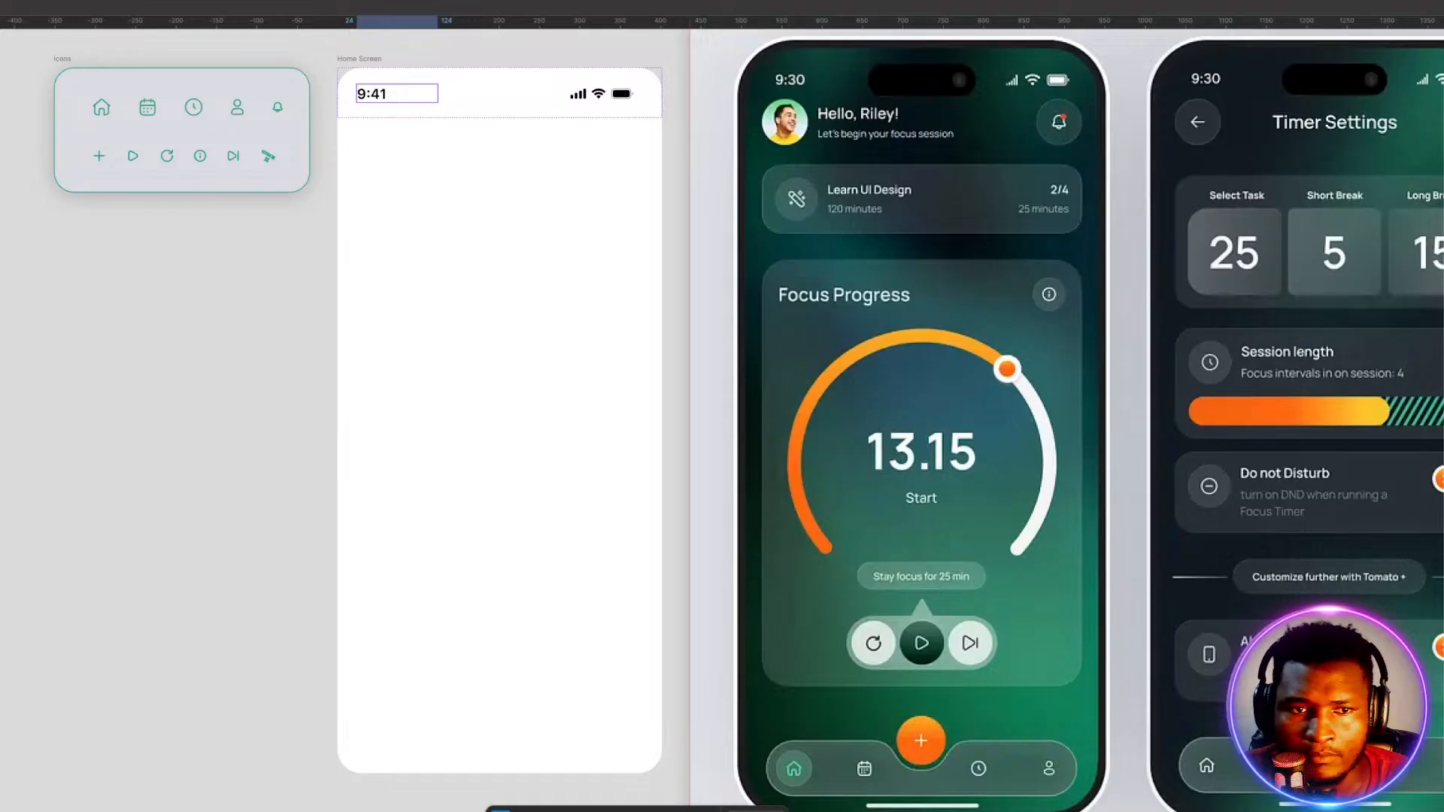
left_click(623, 94)
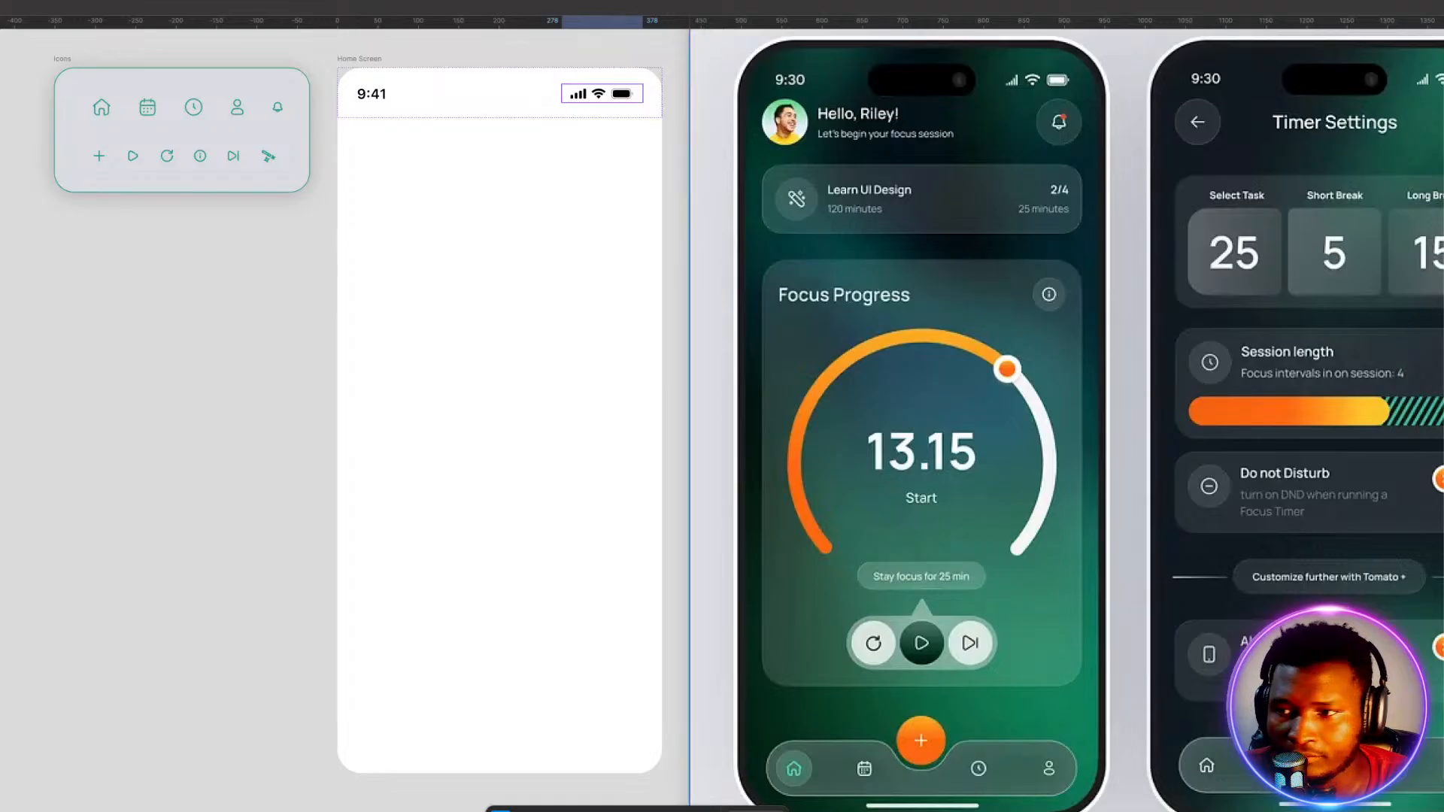
key("alt+d")
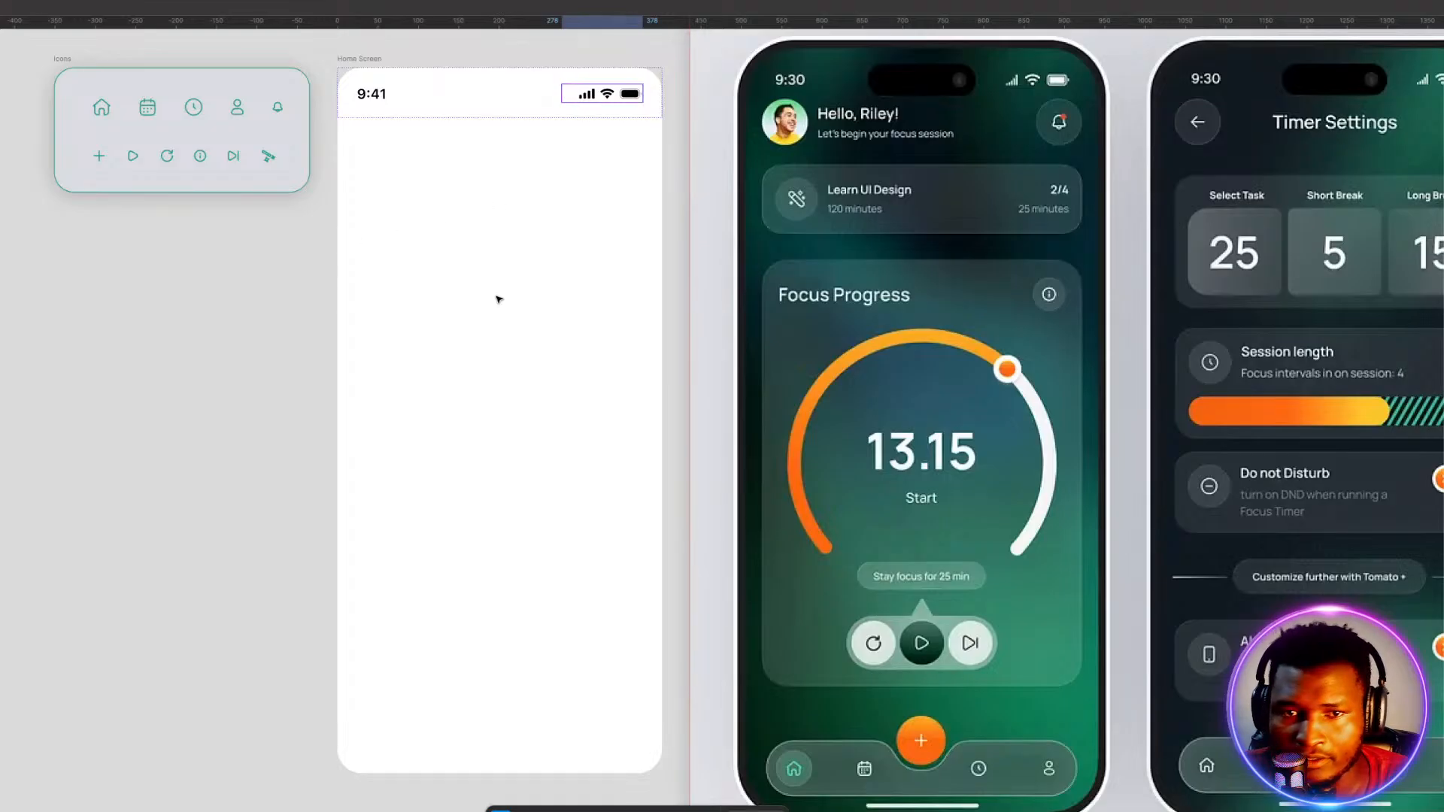
left_click(218, 333)
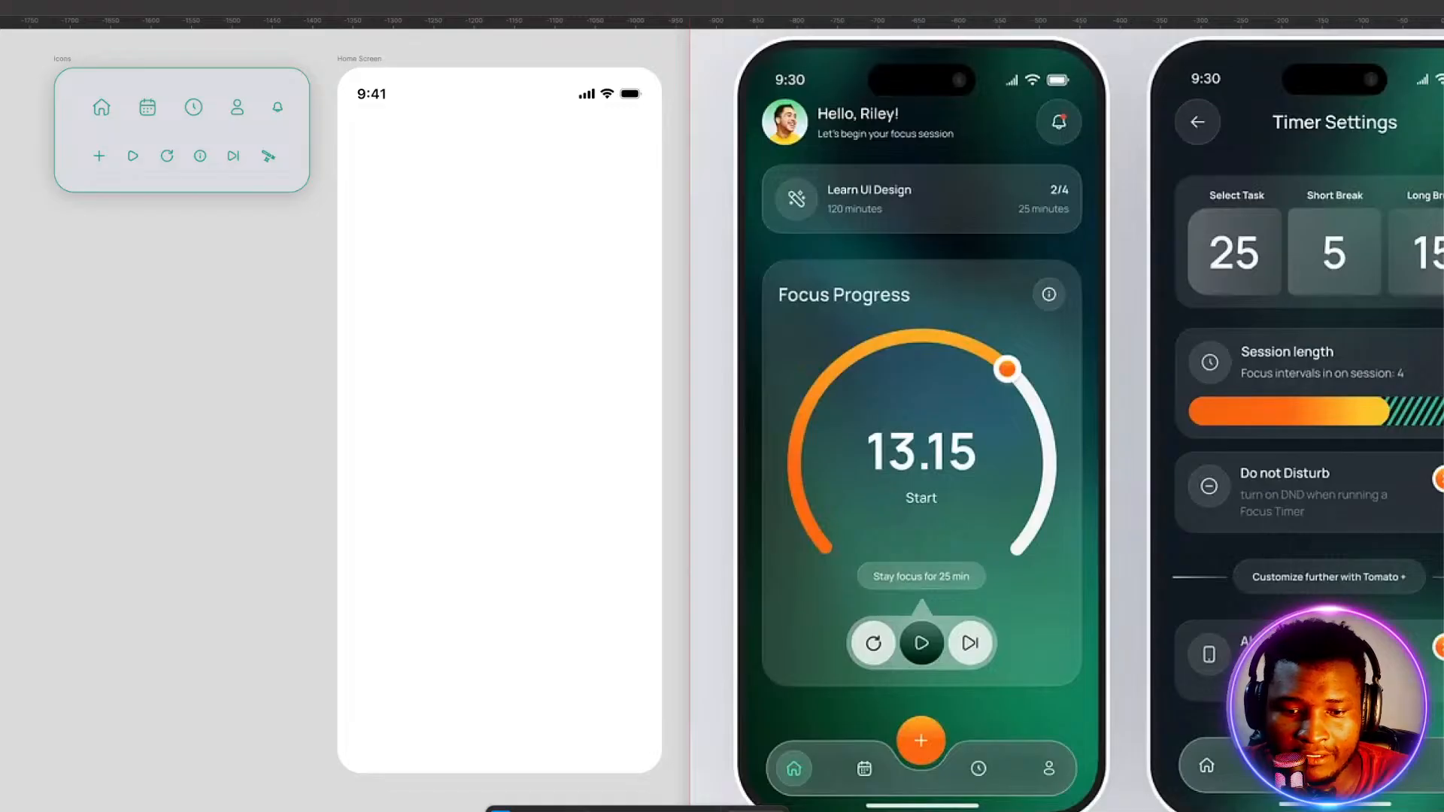
Draw a 70 × 70 square below the Icons frame and fill it with the dark teal sampled from the first phone mockup's background.
left_click(591, 809)
left_click(632, 703)
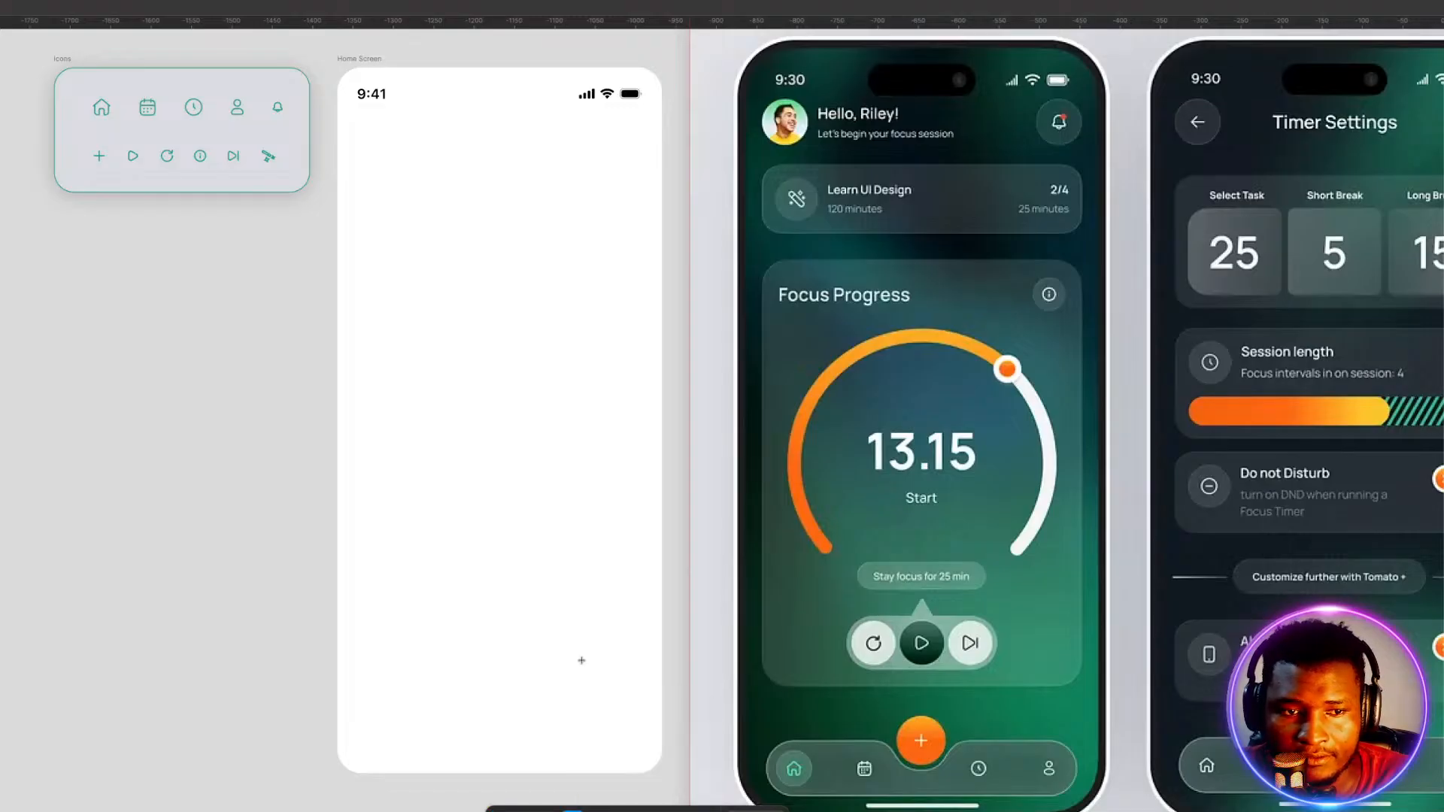
mouse_move(53, 227)
left_mouse_down()
mouse_move(122, 265)
mouse_move(105, 284)
mouse_move(93, 283)
mouse_move(127, 257)
mouse_move(266, 244)
left_mouse_up()
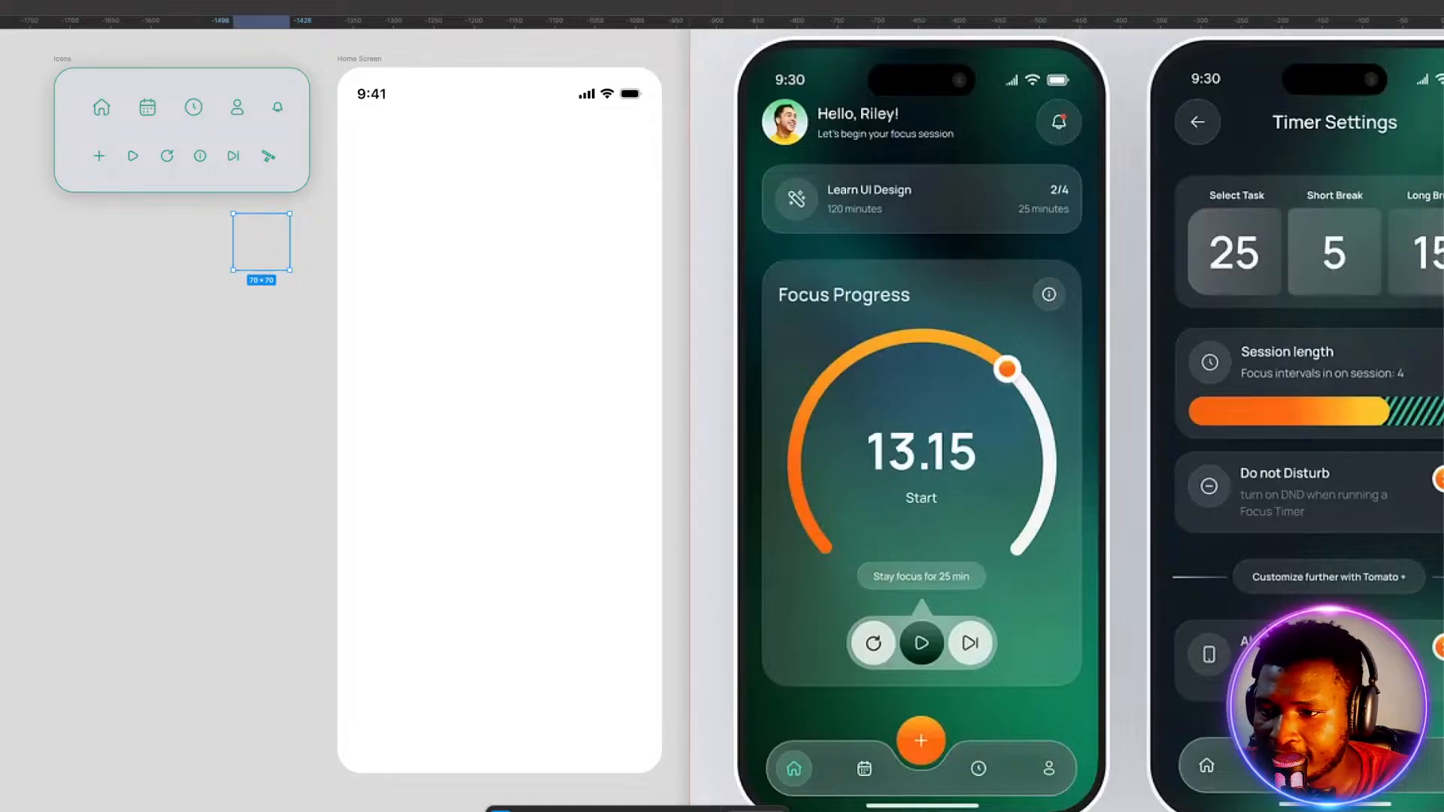
left_click(1442, 390)
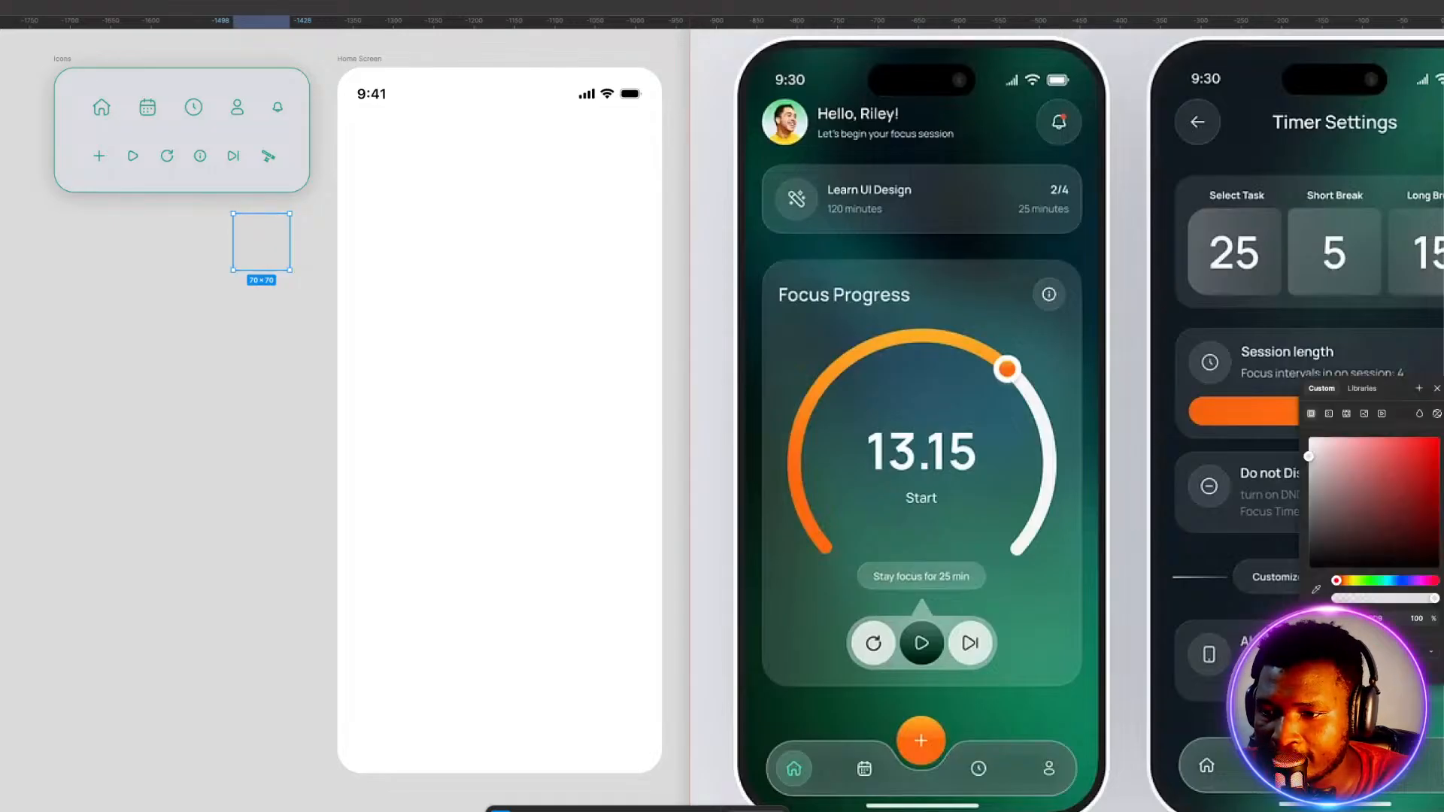
left_click(1315, 589)
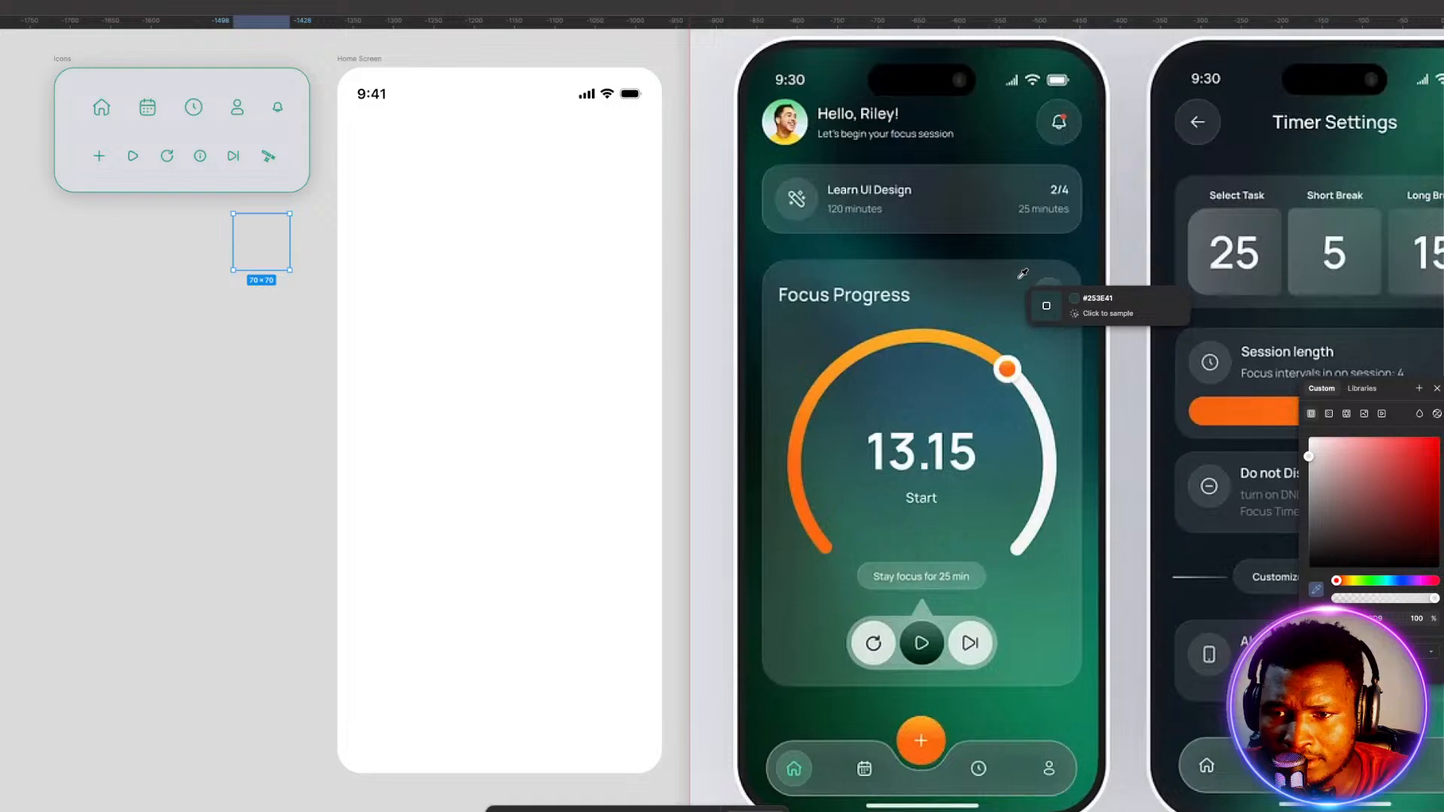
left_click(1092, 159)
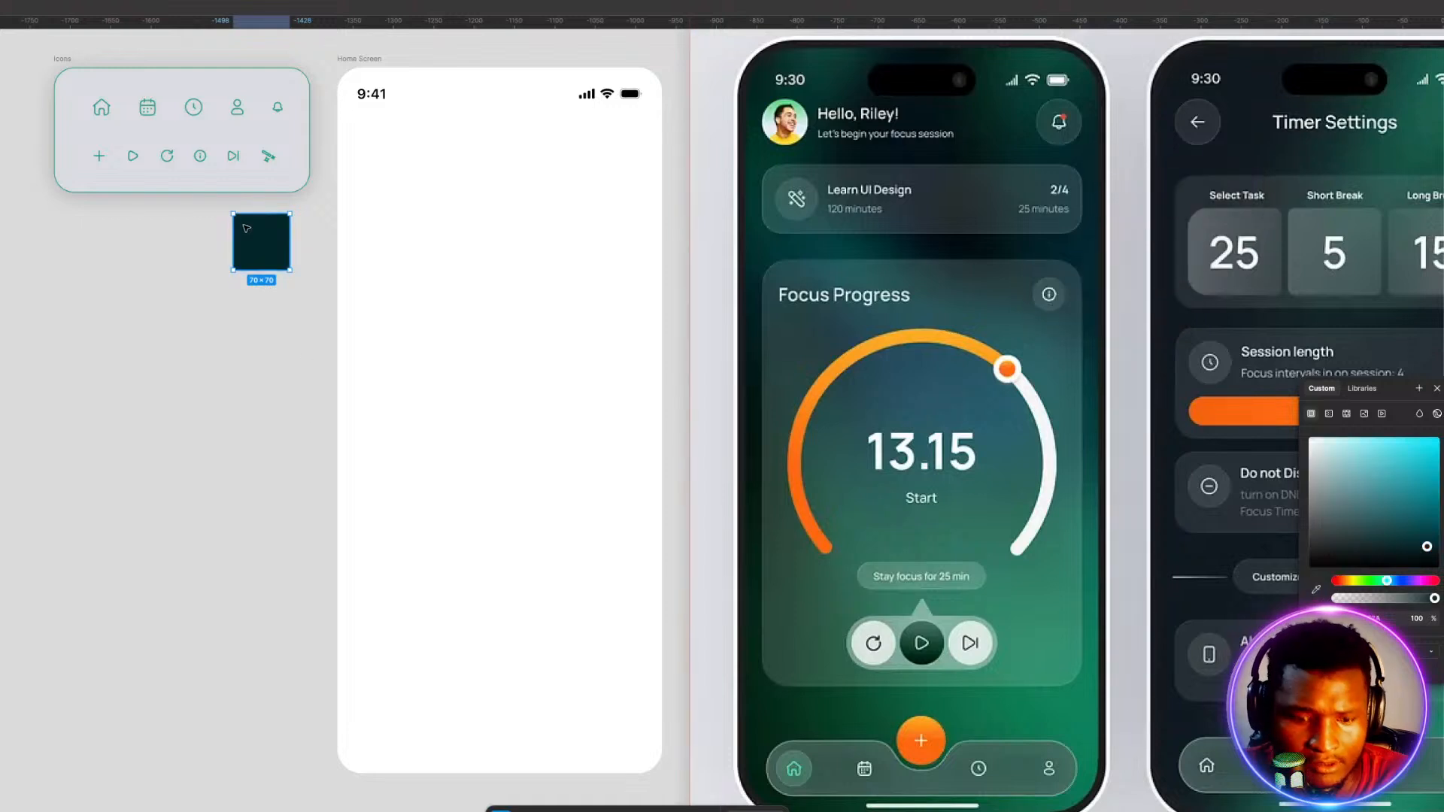
Duplicate the dark teal square into a column of six swatches below the Icons frame.
key("Escape")
left_click_drag(247, 230, 249, 348)
key("ctrl+d")
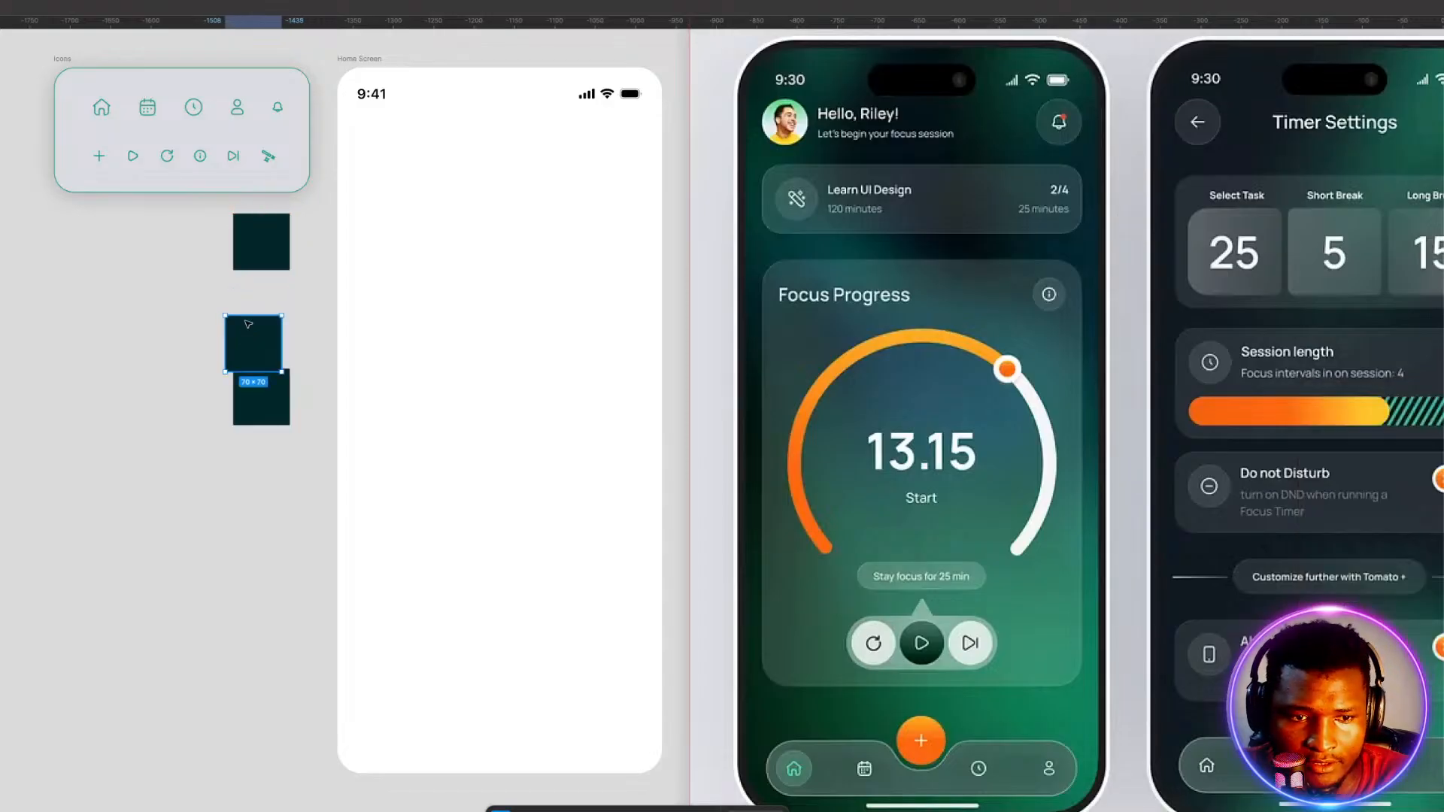
key("ctrl+z")
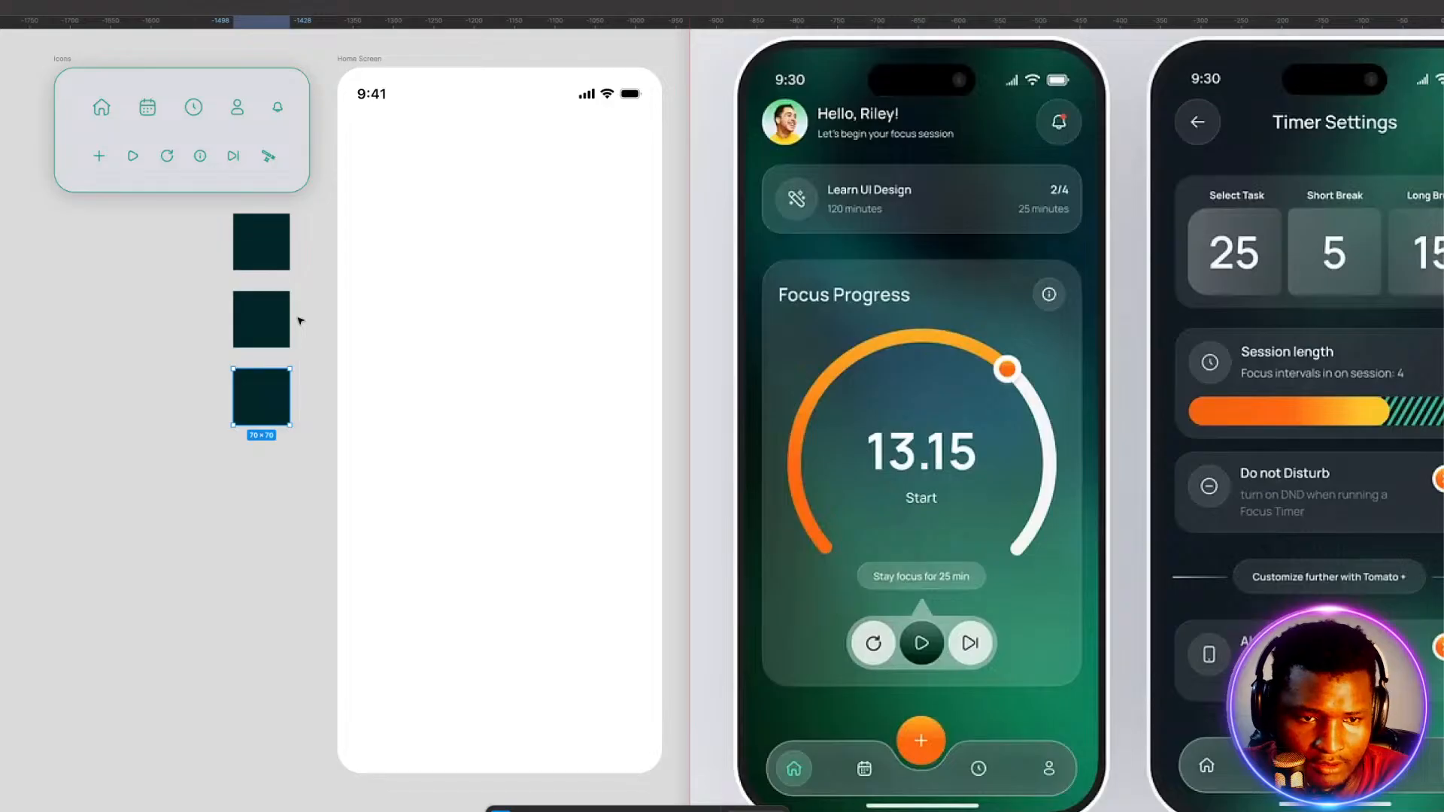
left_click_drag(260, 393, 254, 561)
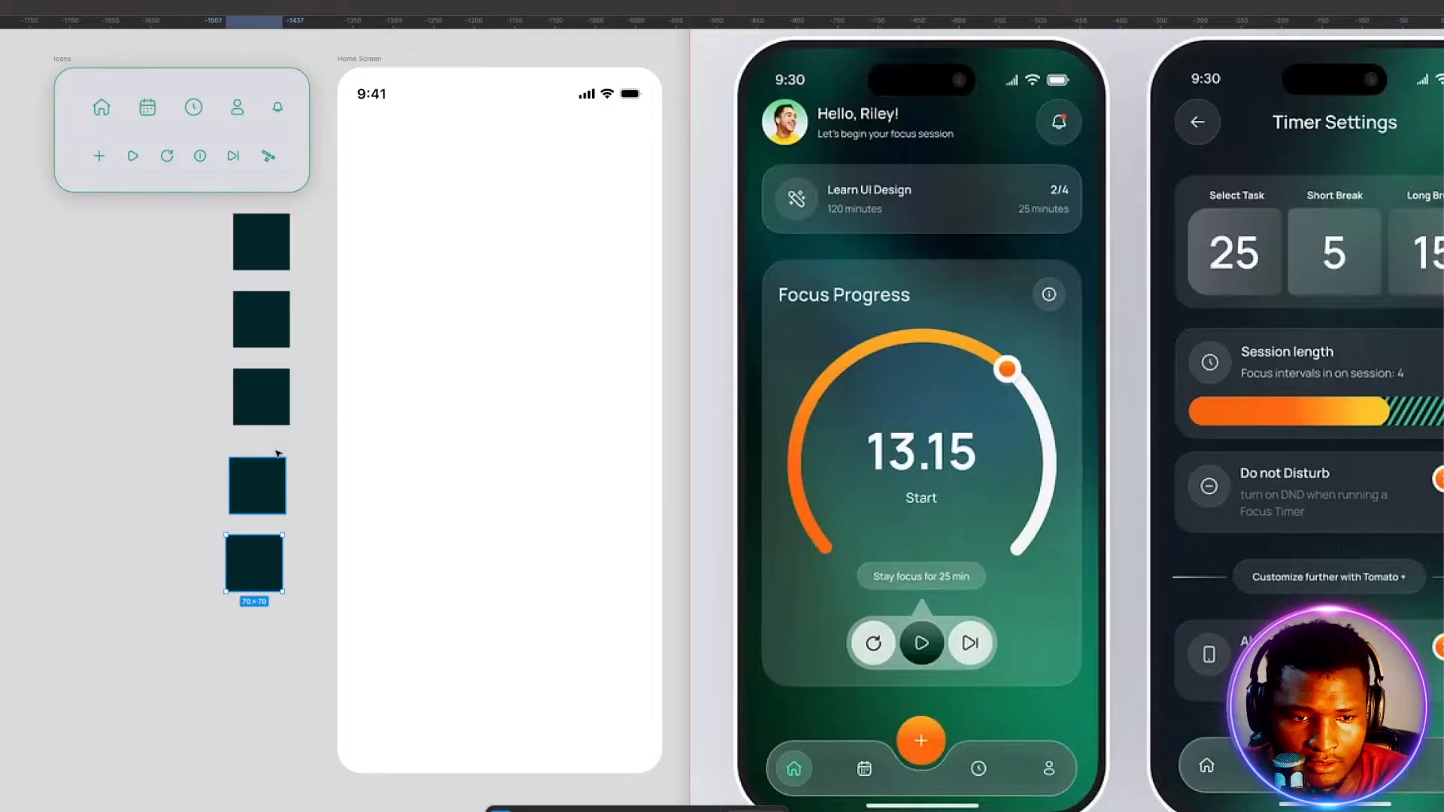
key("ctrl+d")
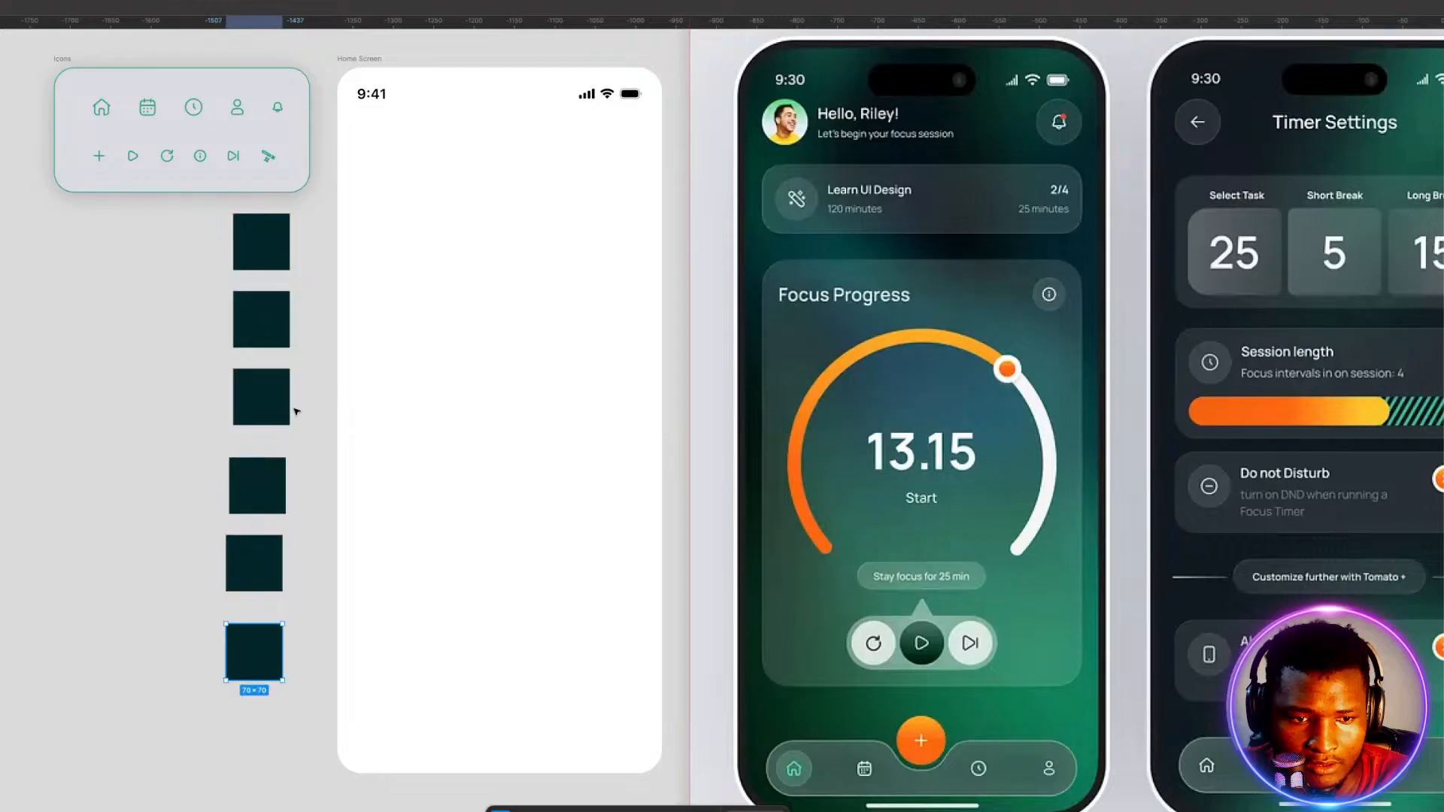
mouse_move(261, 404)
left_mouse_down()
mouse_move(254, 470)
mouse_move(261, 408)
left_mouse_up()
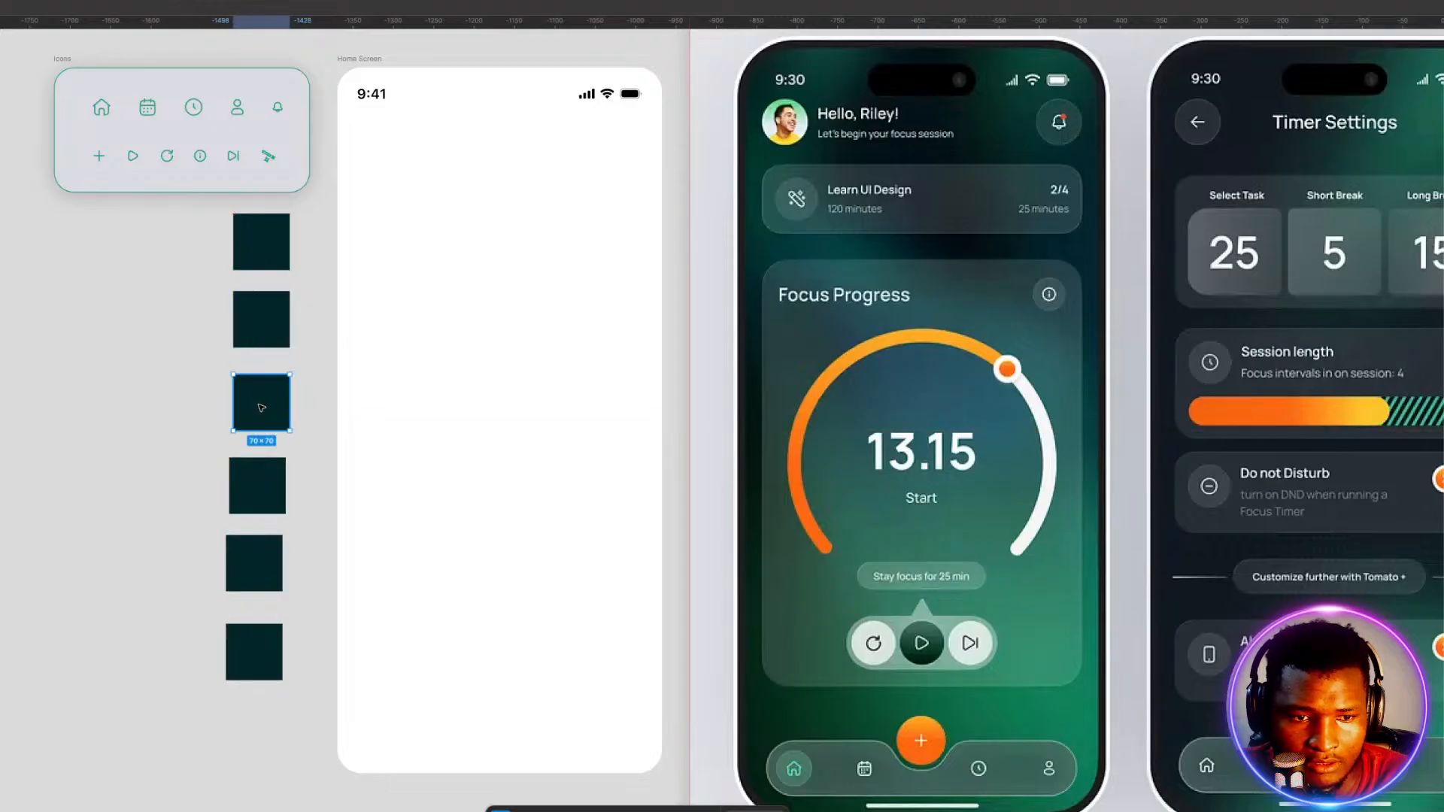
Round the corners of all six color swatches slightly, giving each the same radius.
left_click(263, 241)
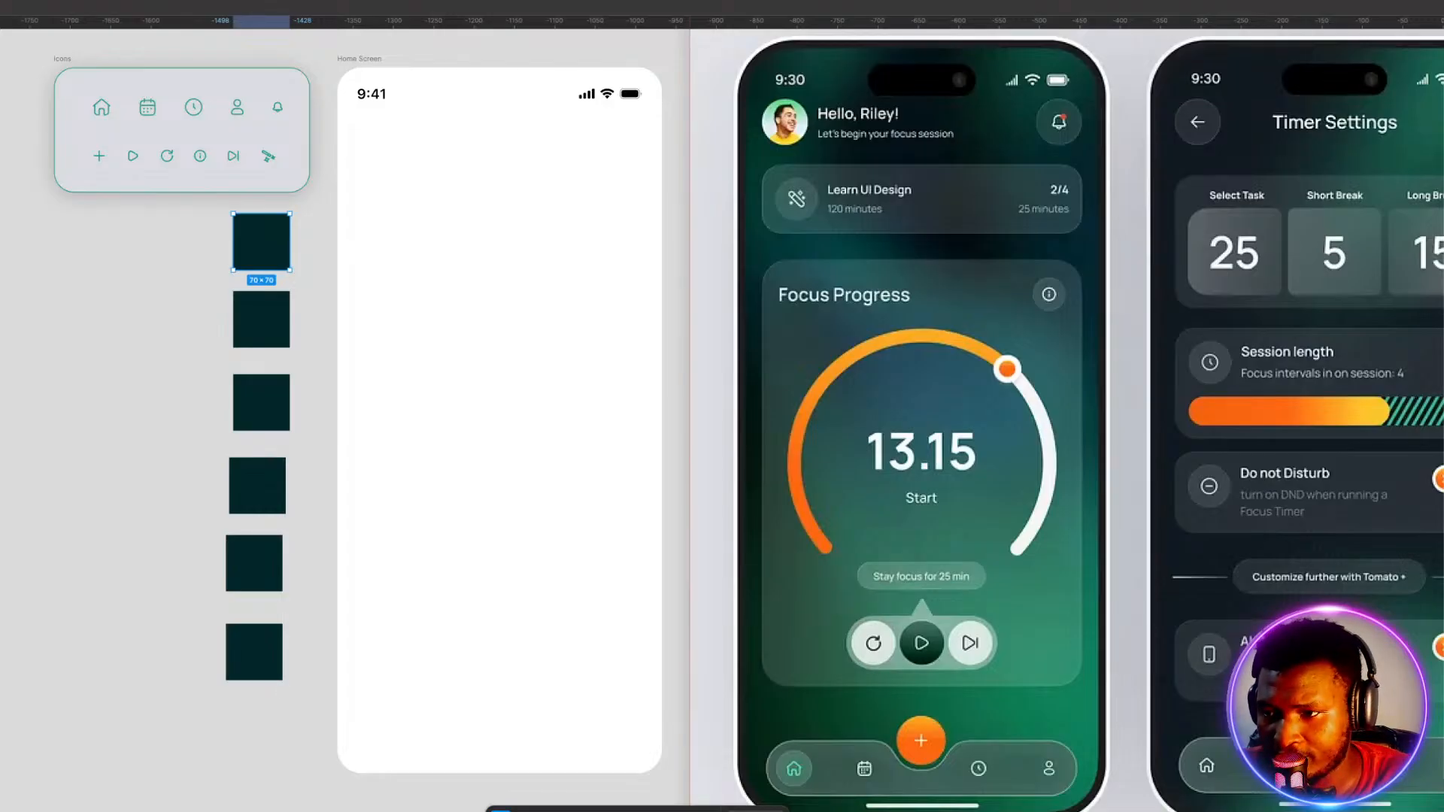
key("Return")
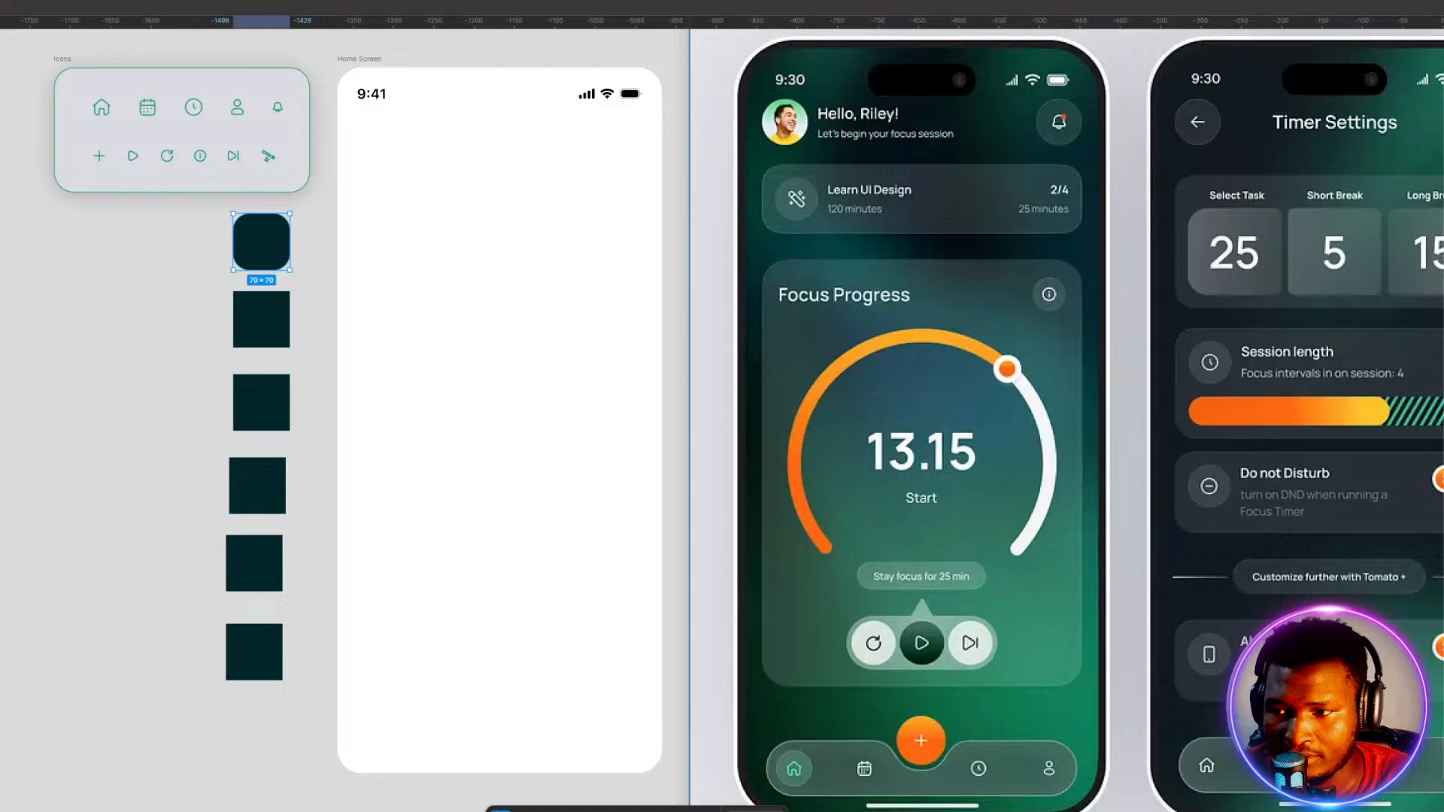
key("Escape")
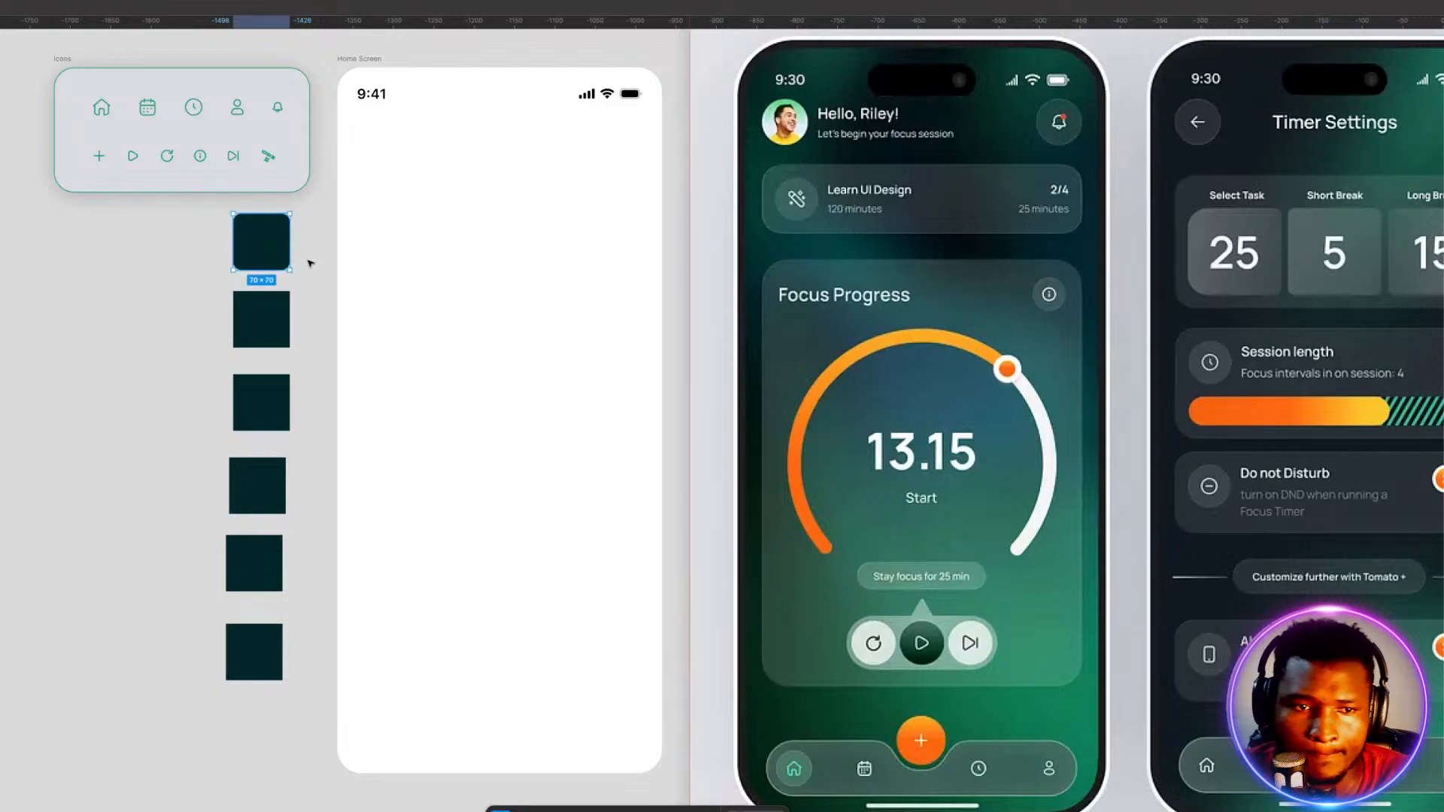
left_click(259, 334)
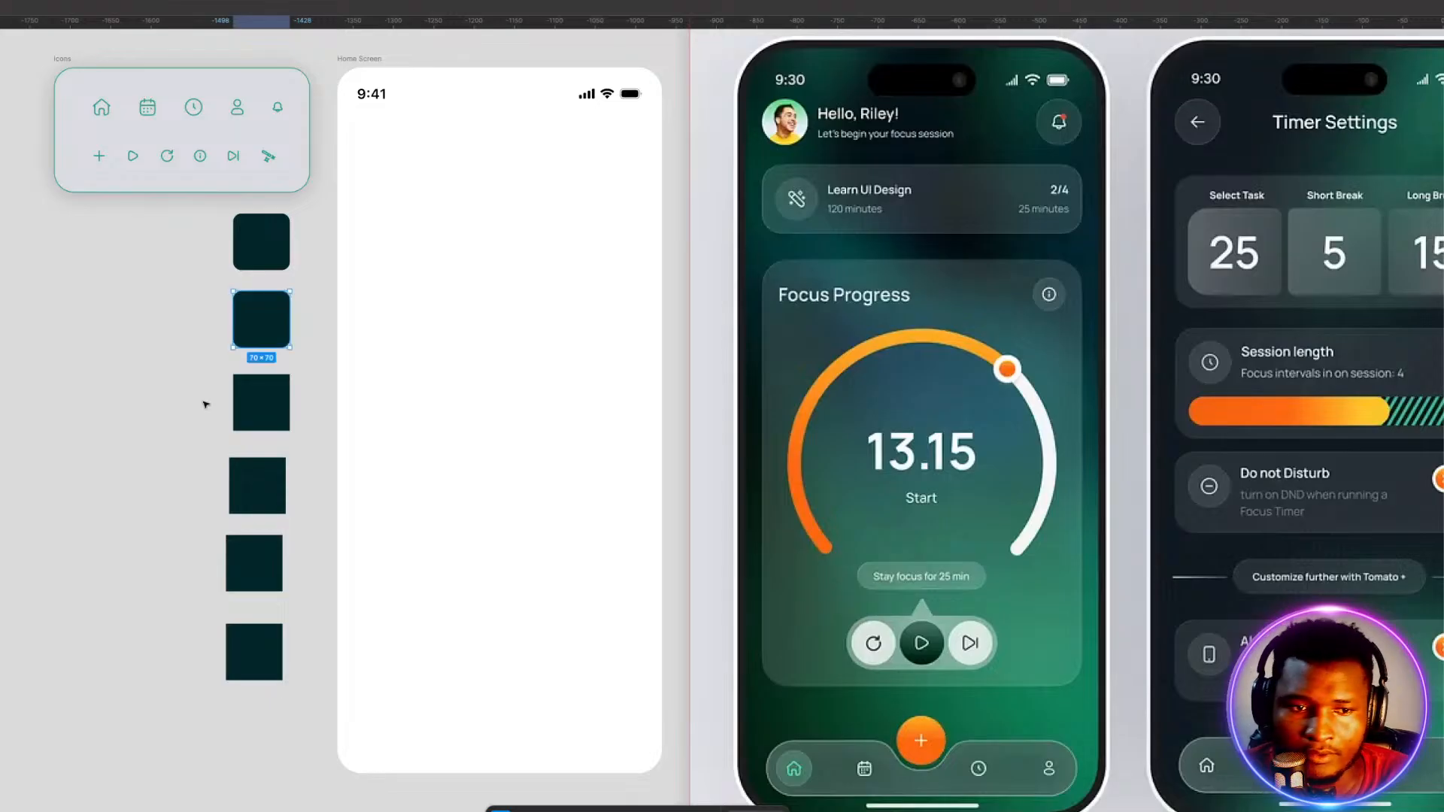
left_click(255, 404)
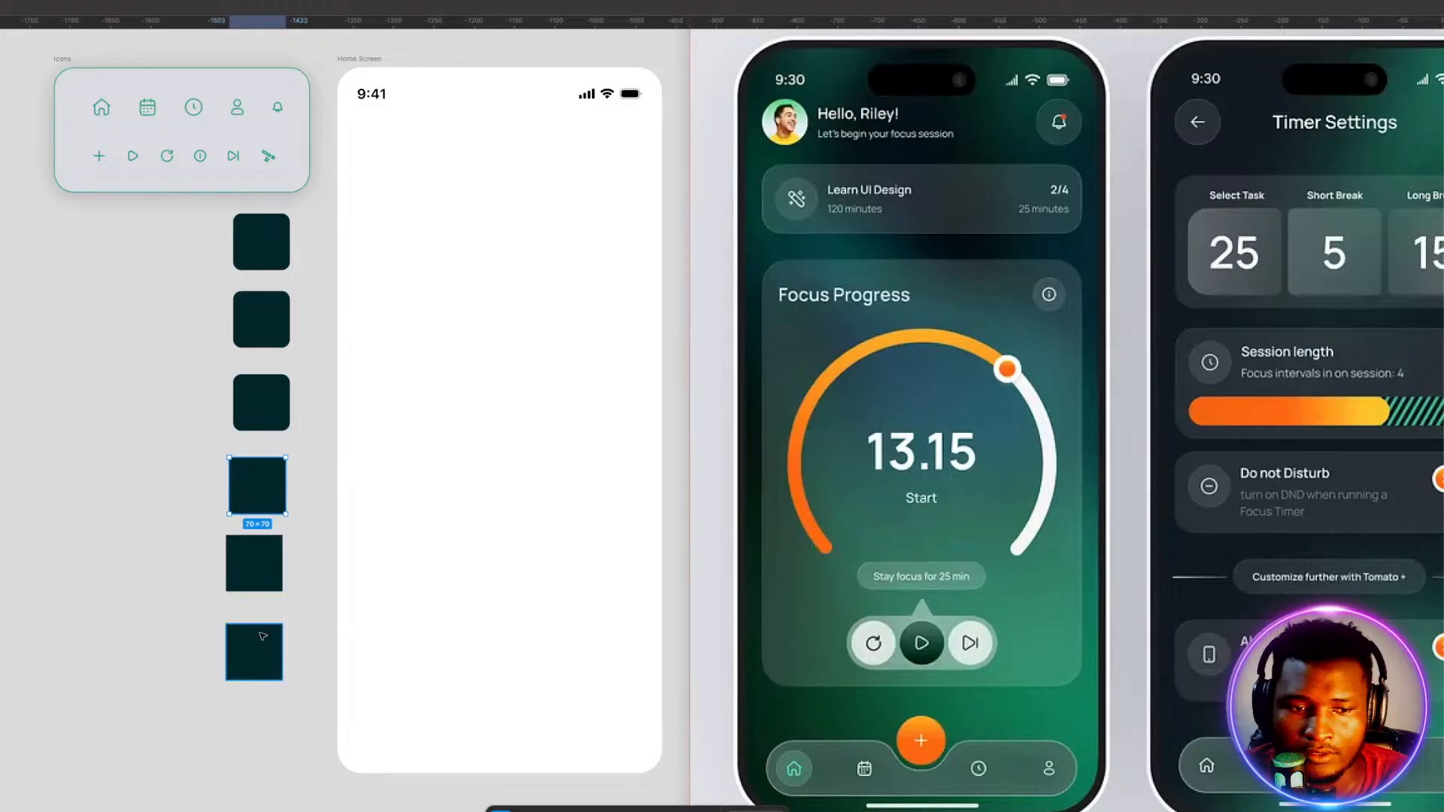
left_click(259, 564)
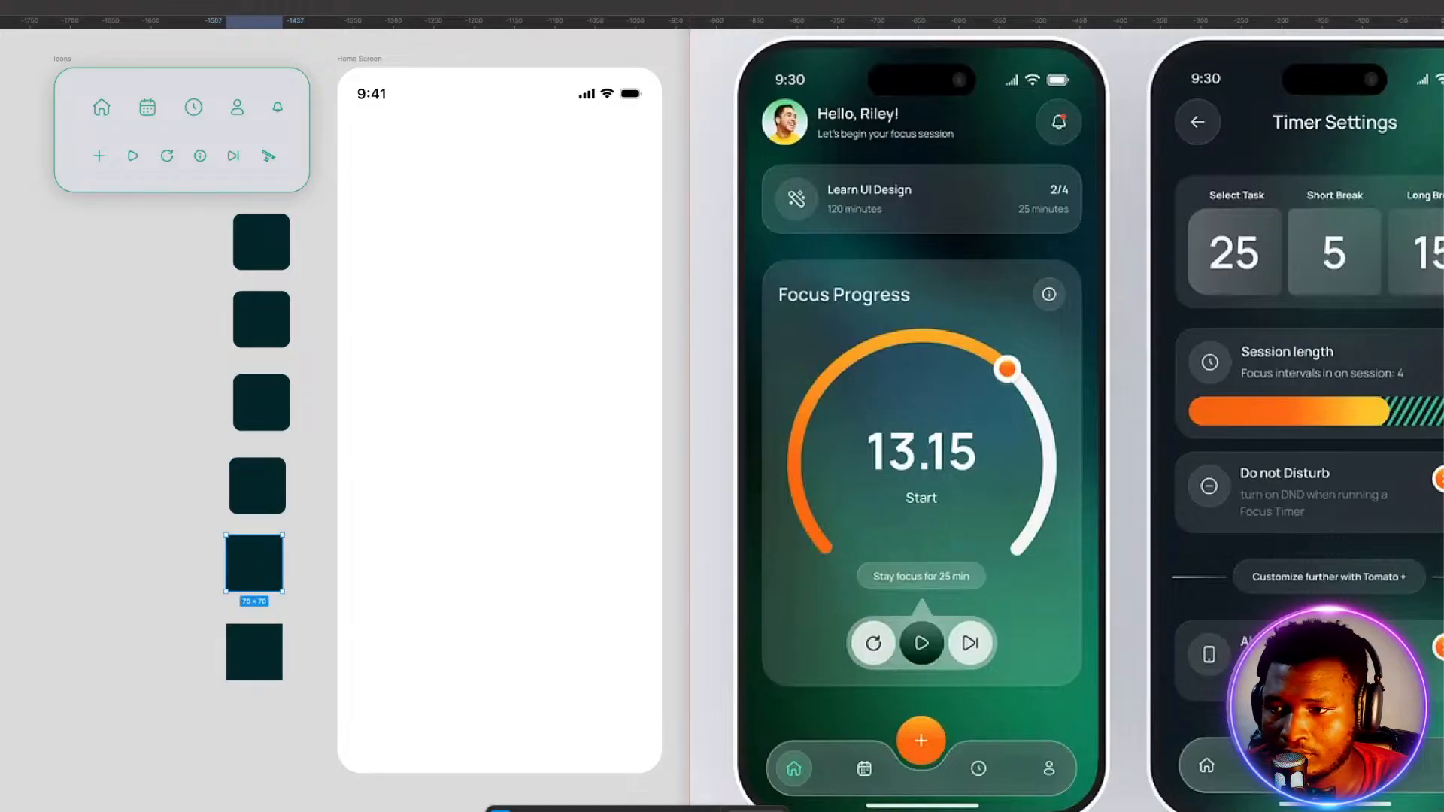
left_click(259, 662)
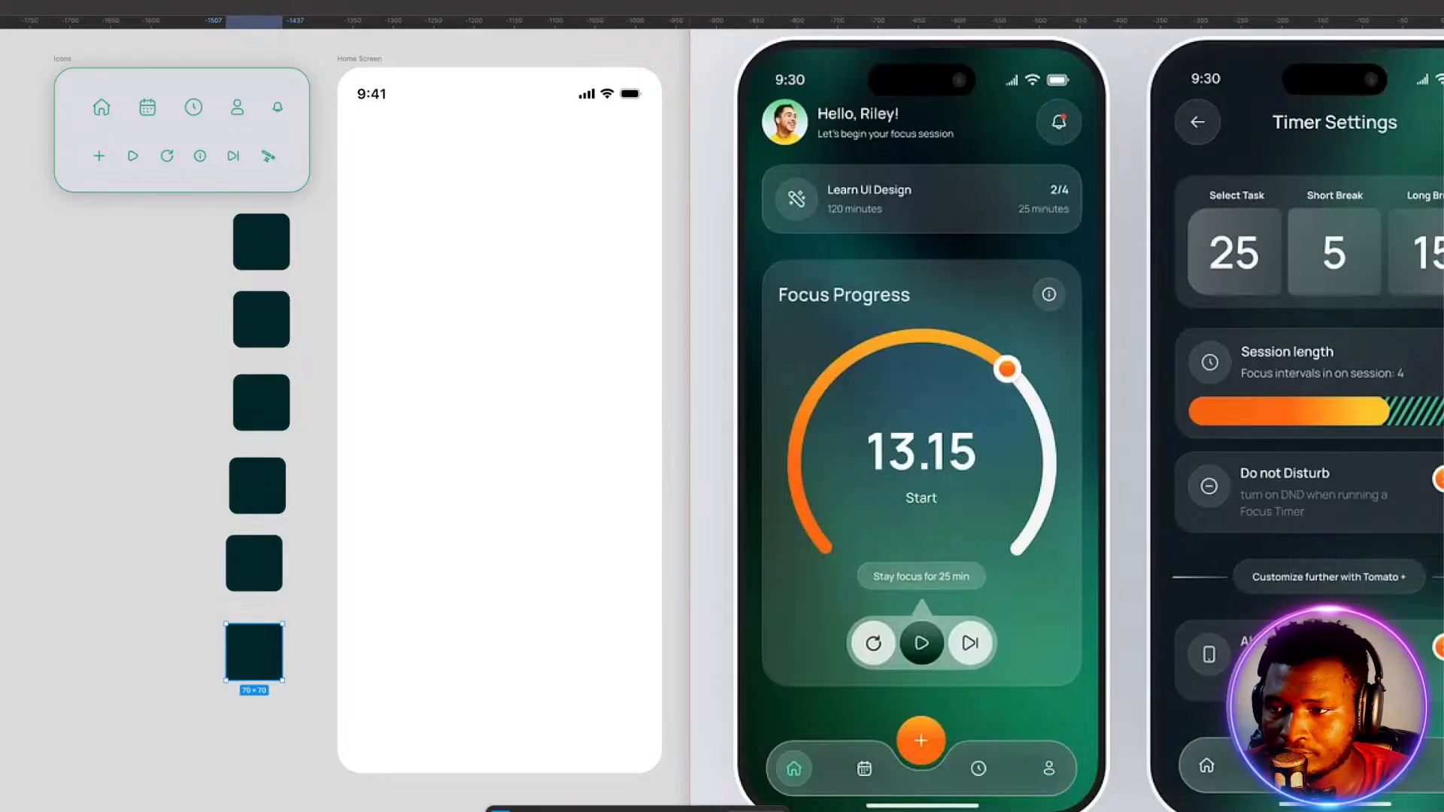
Align the six swatches on their horizontal centers and distribute them with equal vertical spacing.
left_click_drag(263, 694, 261, 252)
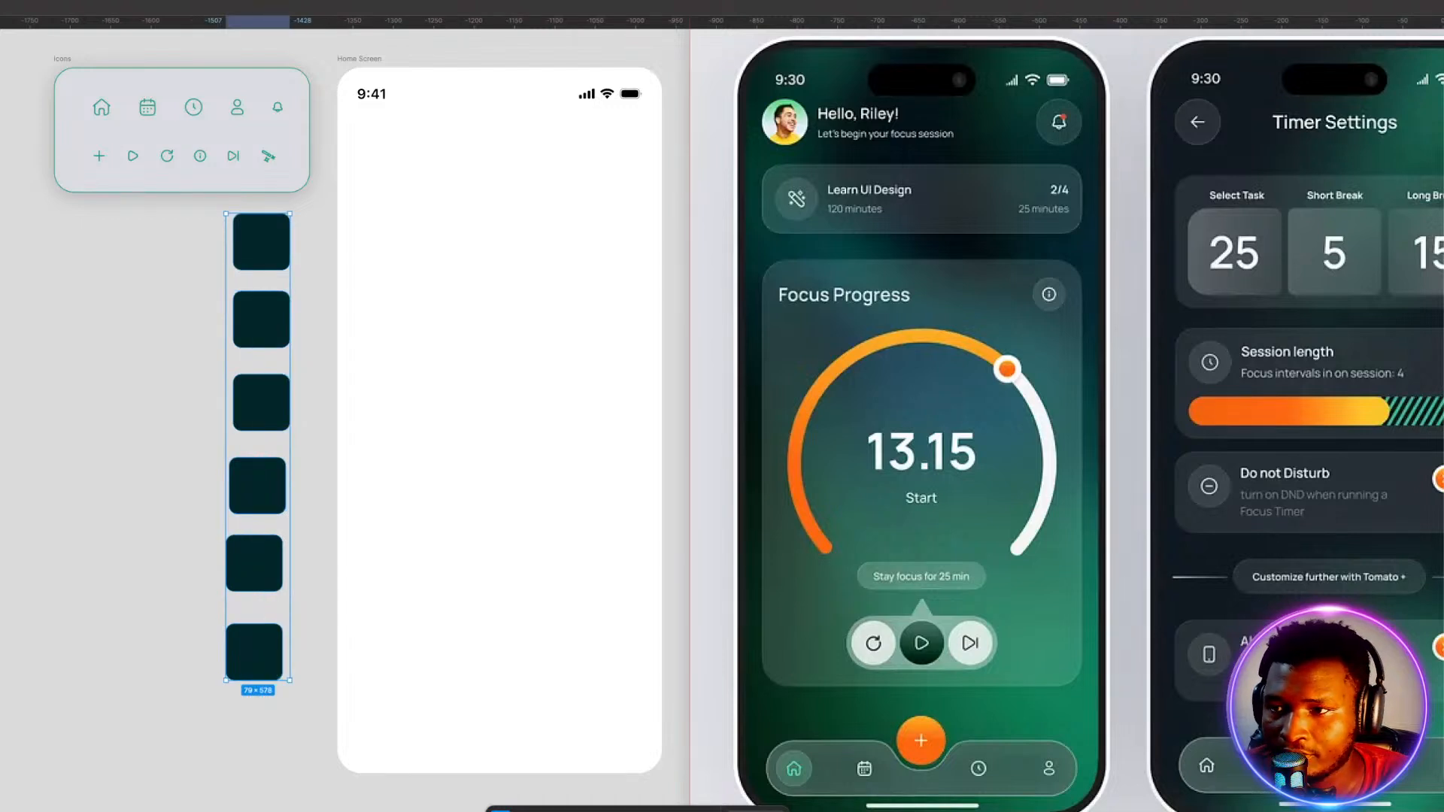
key("alt+h")
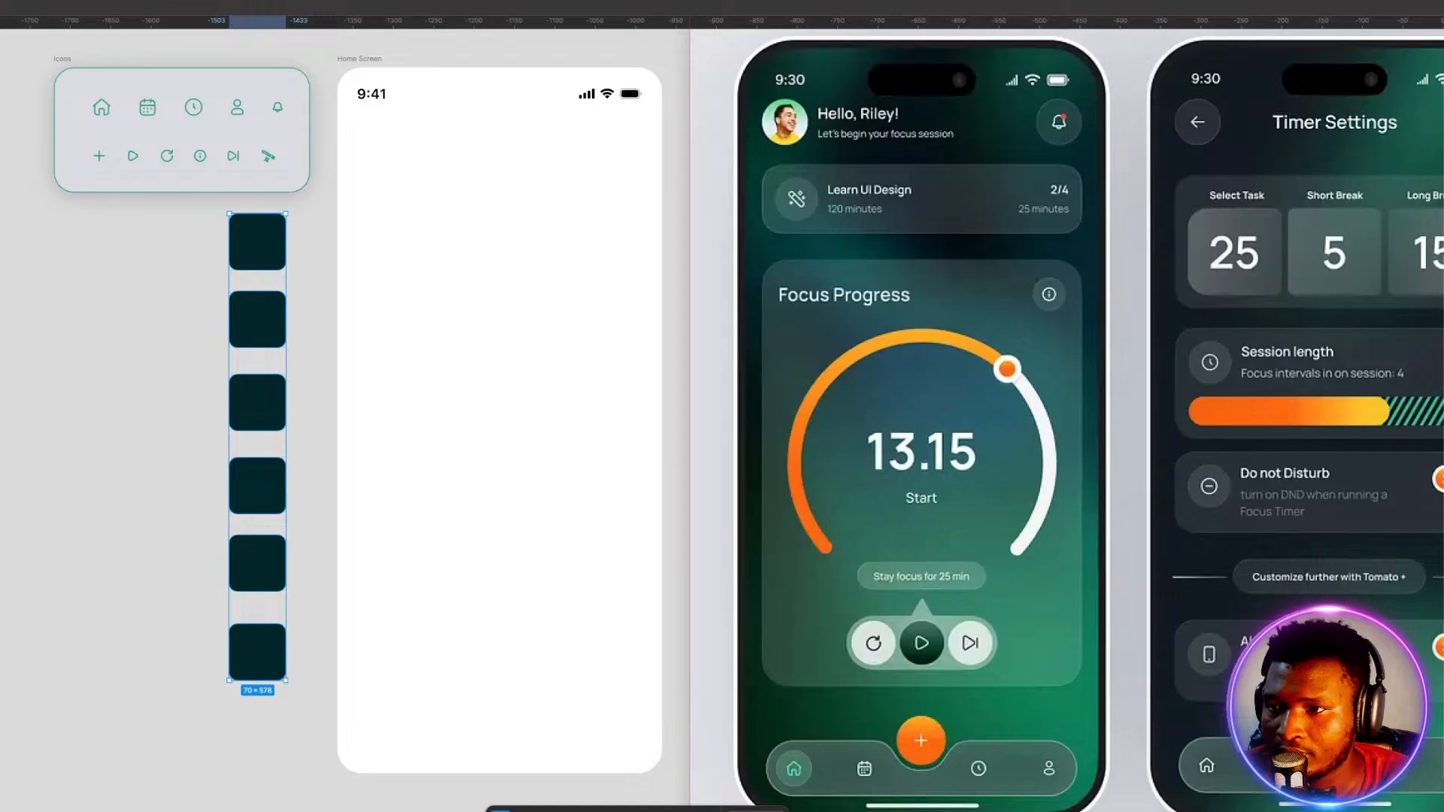
key("alt+shift+v")
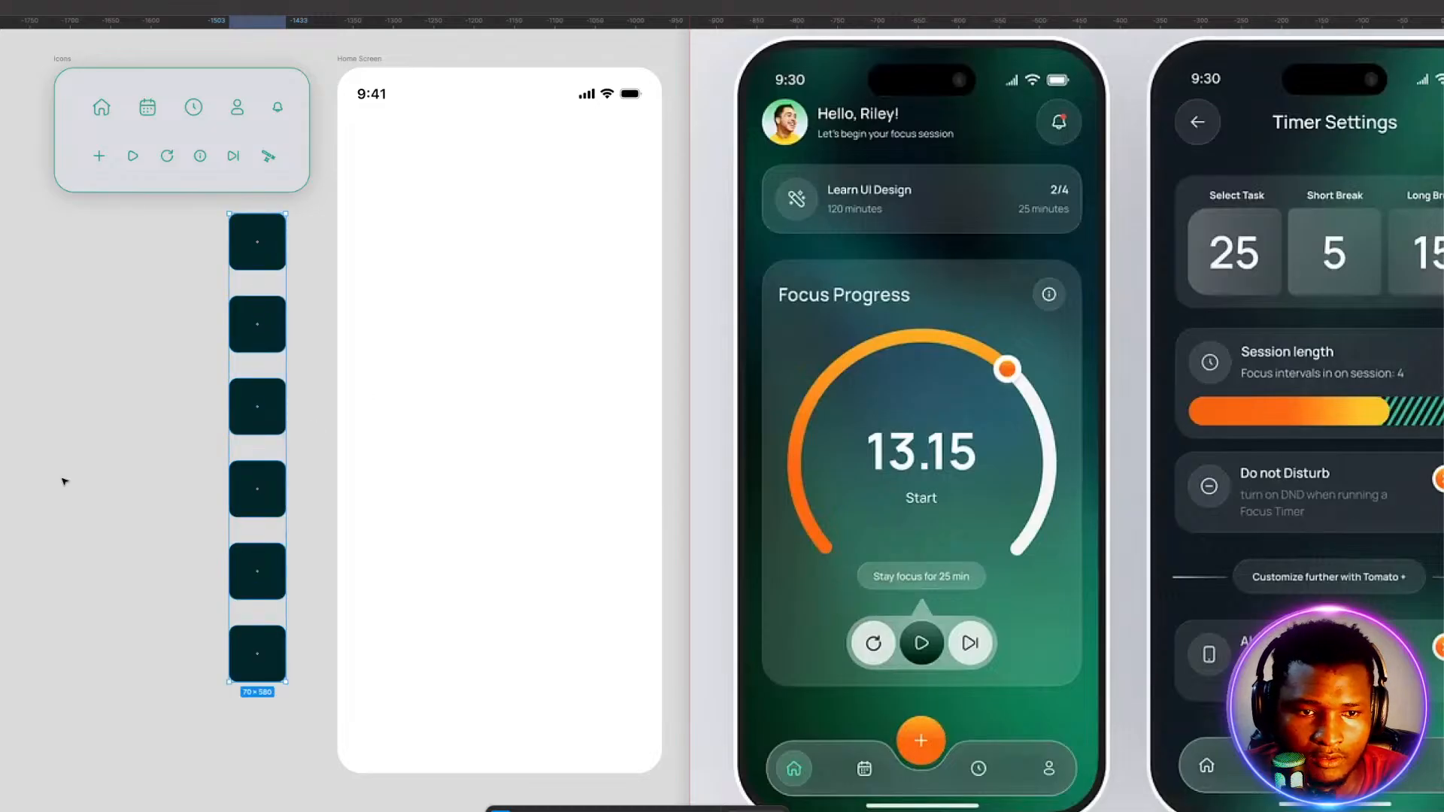
Fill the second swatch with the green sampled from the first phone mockup's background, just above its navigation bar.
left_click(63, 481)
left_click(279, 325)
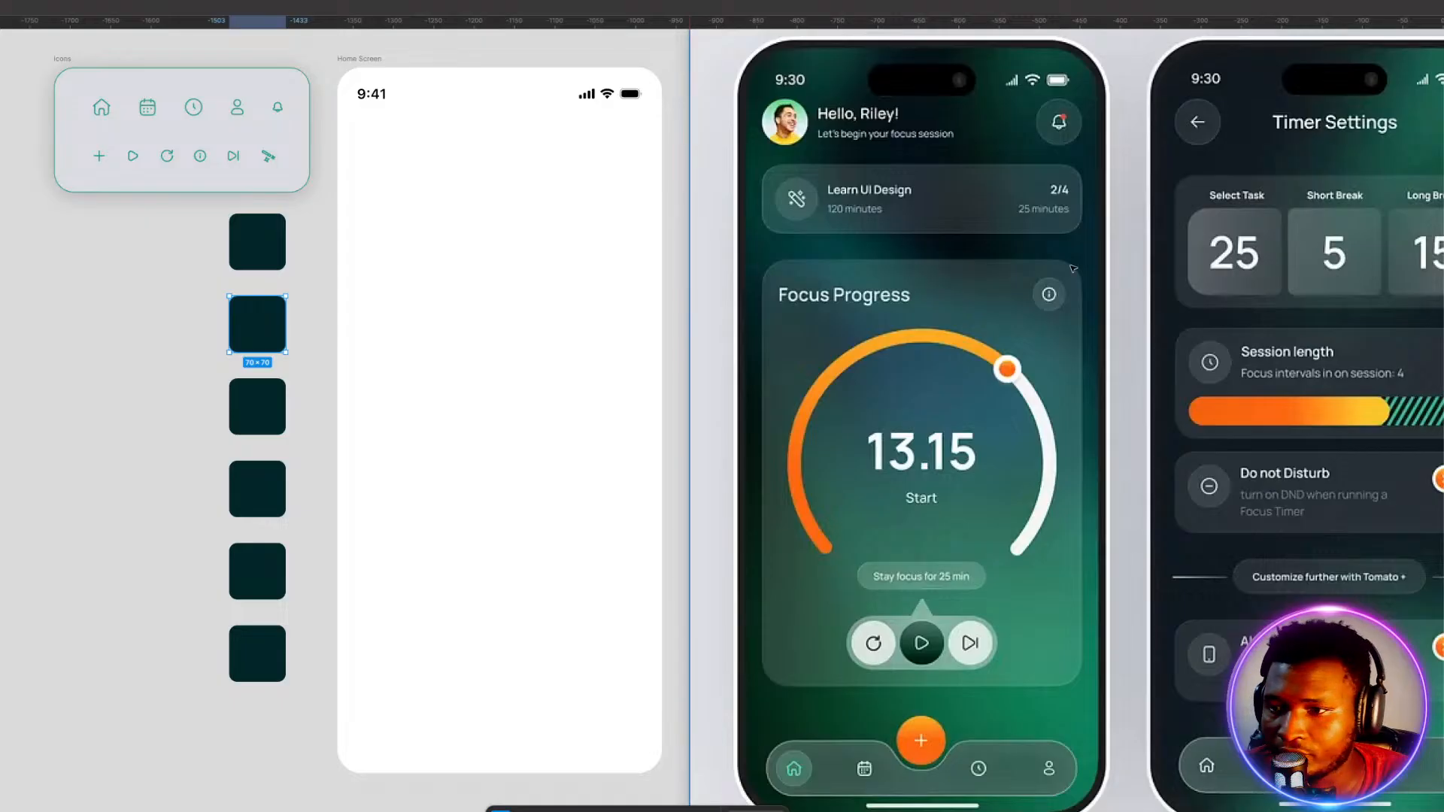
left_click(1443, 389)
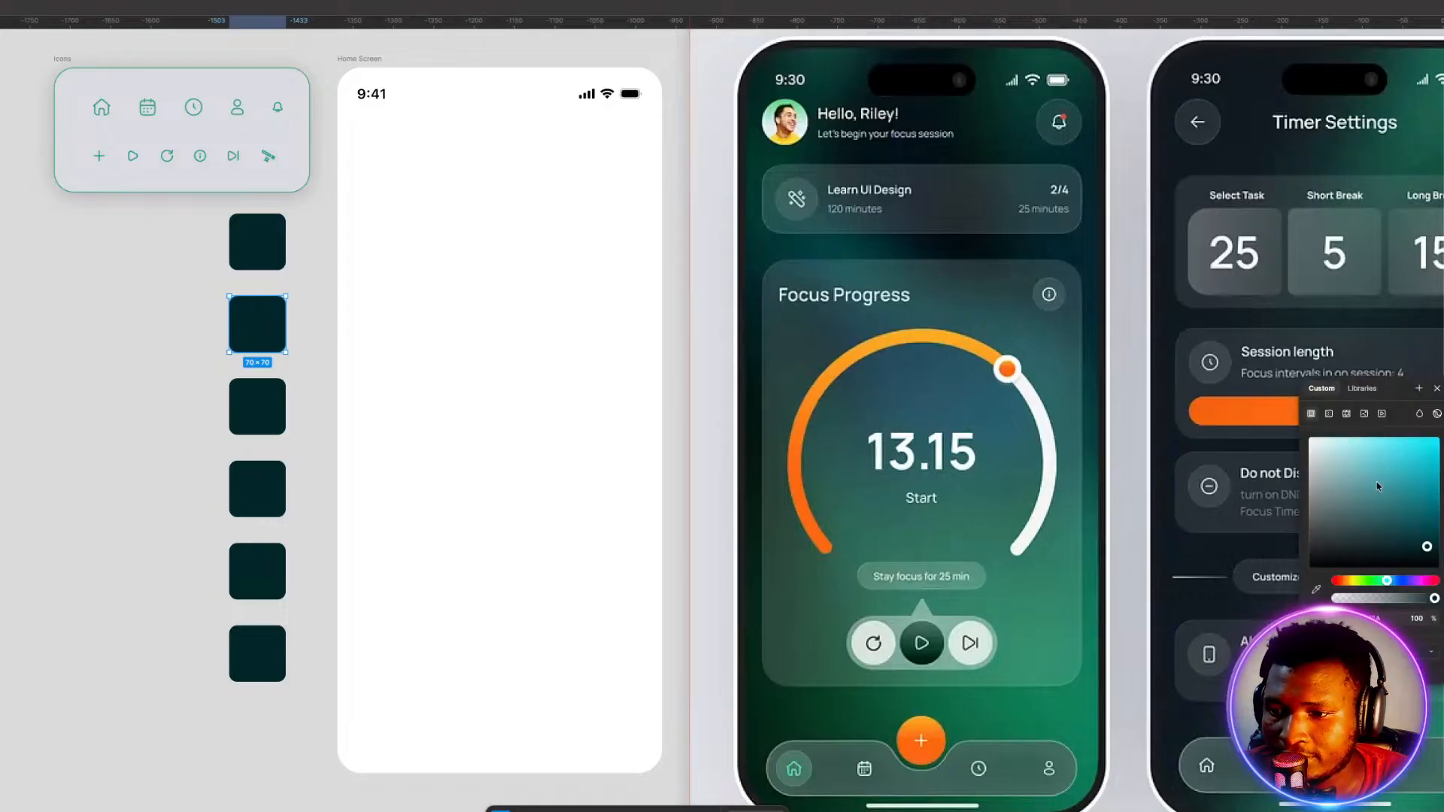
left_click(1316, 589)
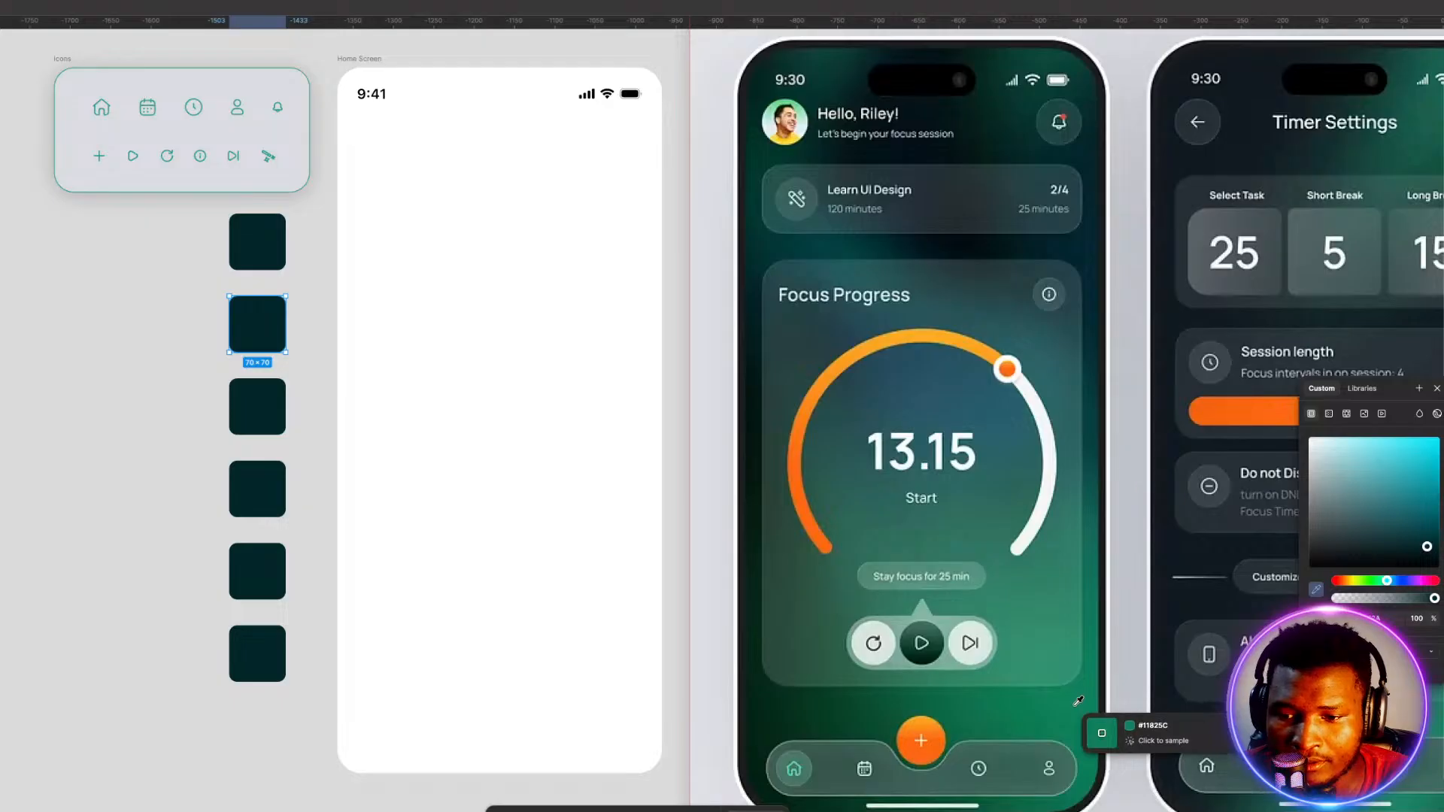
left_click(1076, 704)
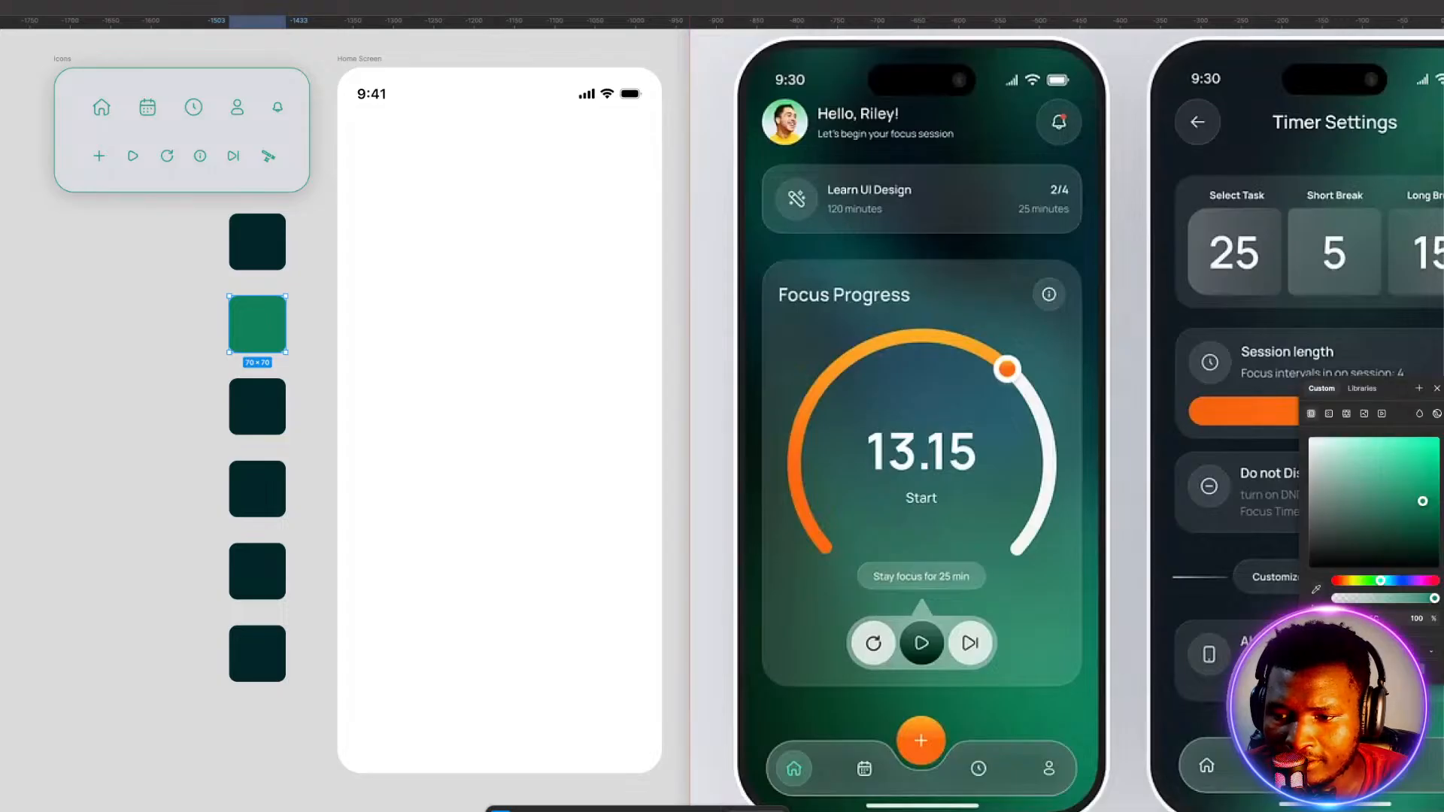
Refill the second swatch with the dark slate sampled beside the info icon on the Focus Progress card.
left_click(1318, 591)
left_click(1008, 296)
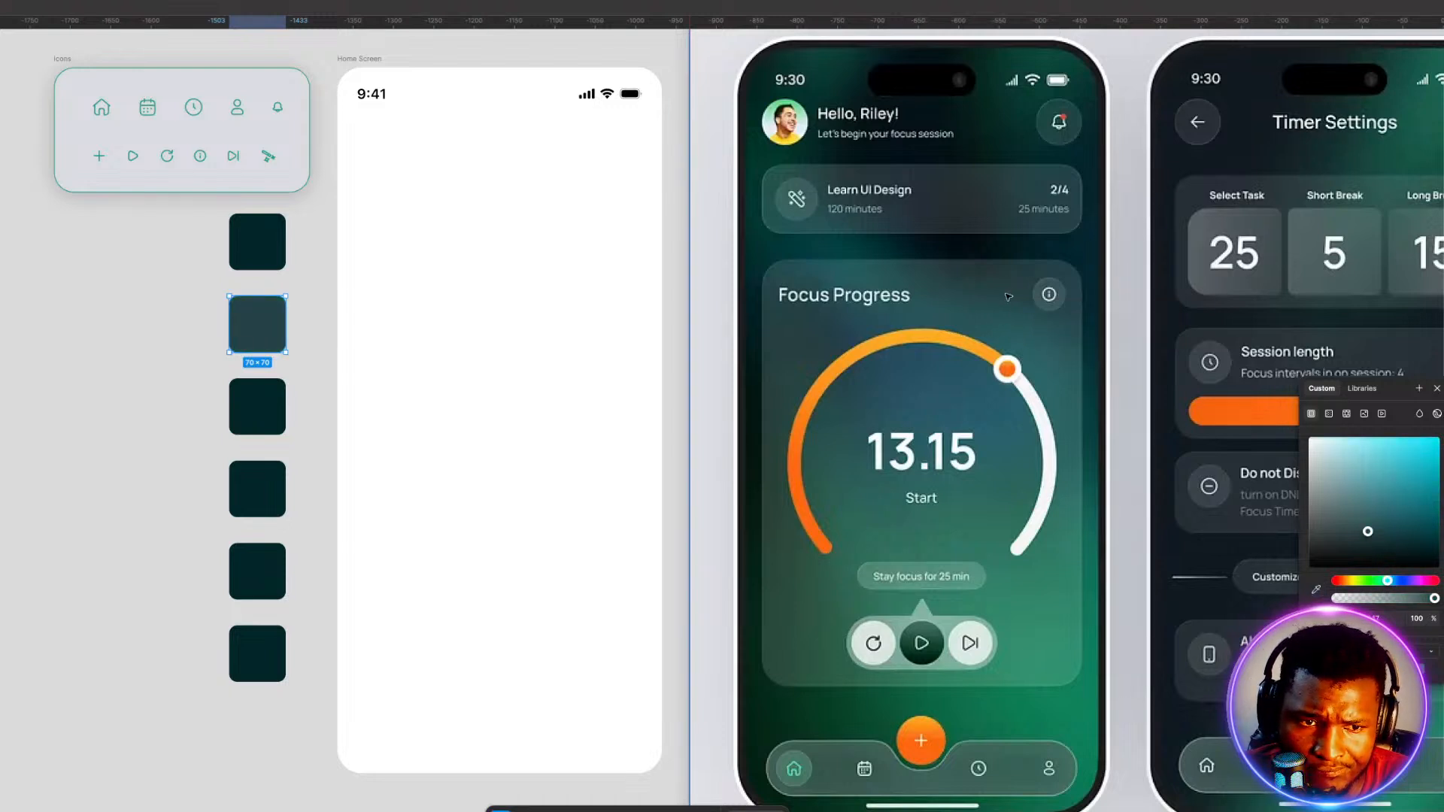
key("Escape")
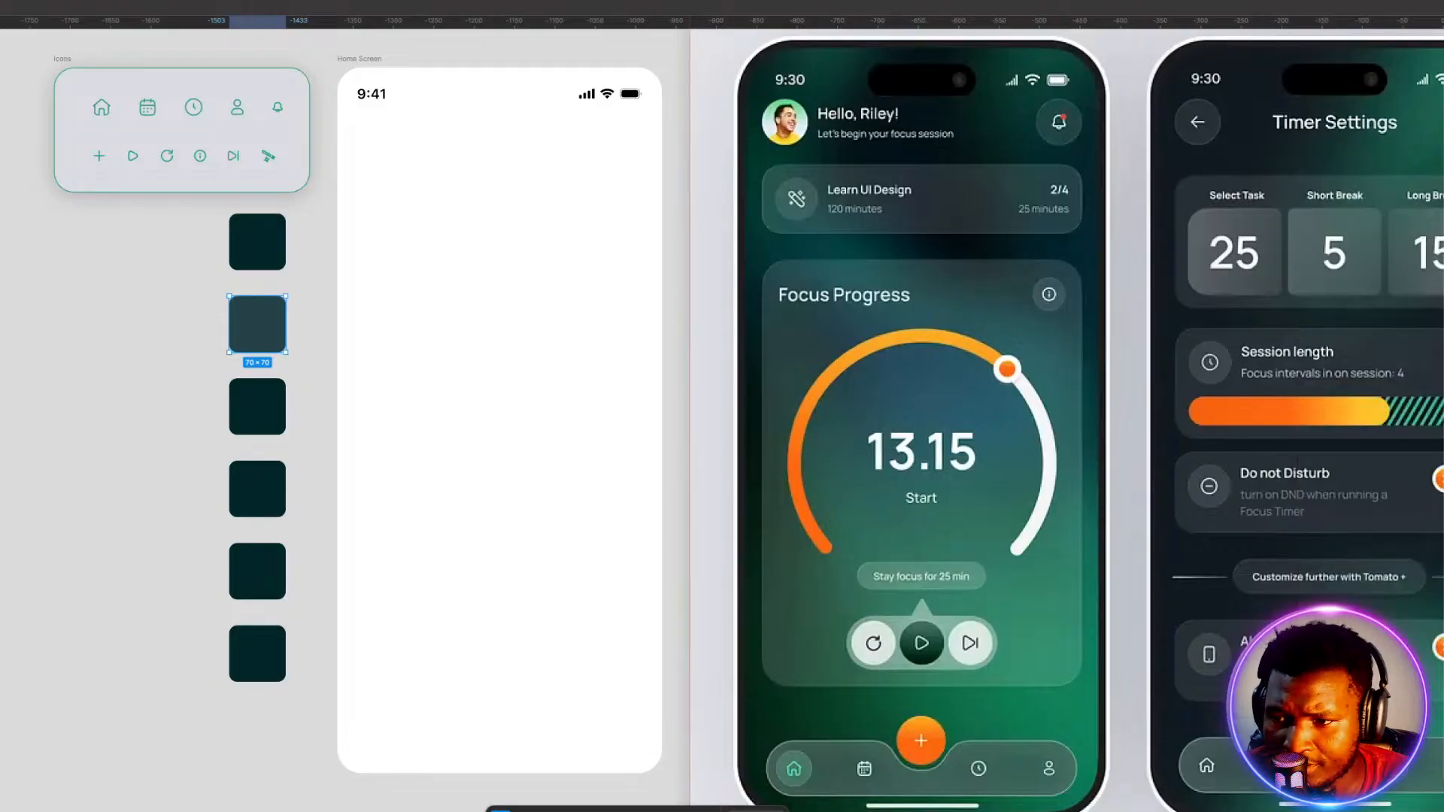
Replace the second swatch's fill with a muted green sampled from the reference design.
left_click(1443, 391)
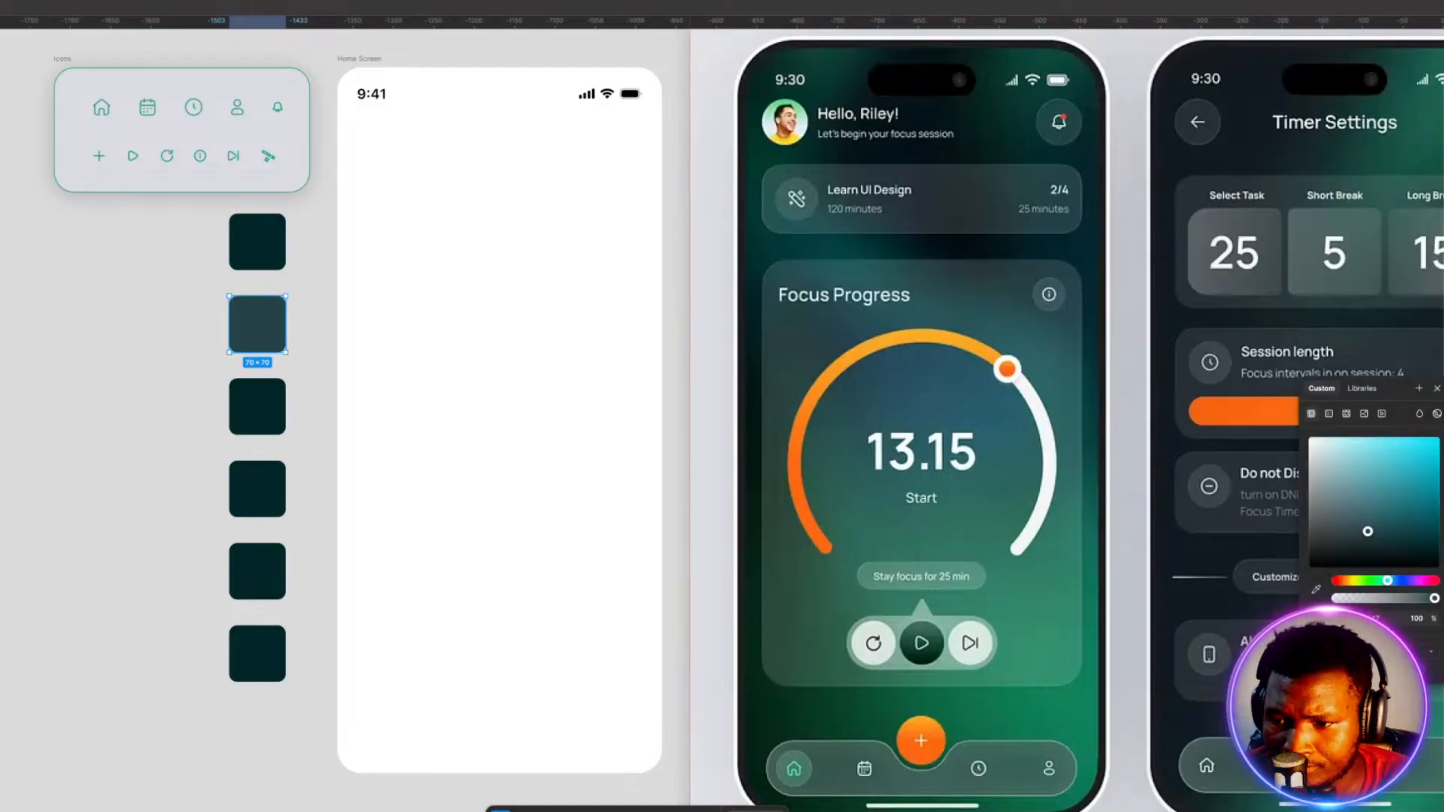
left_click(1316, 588)
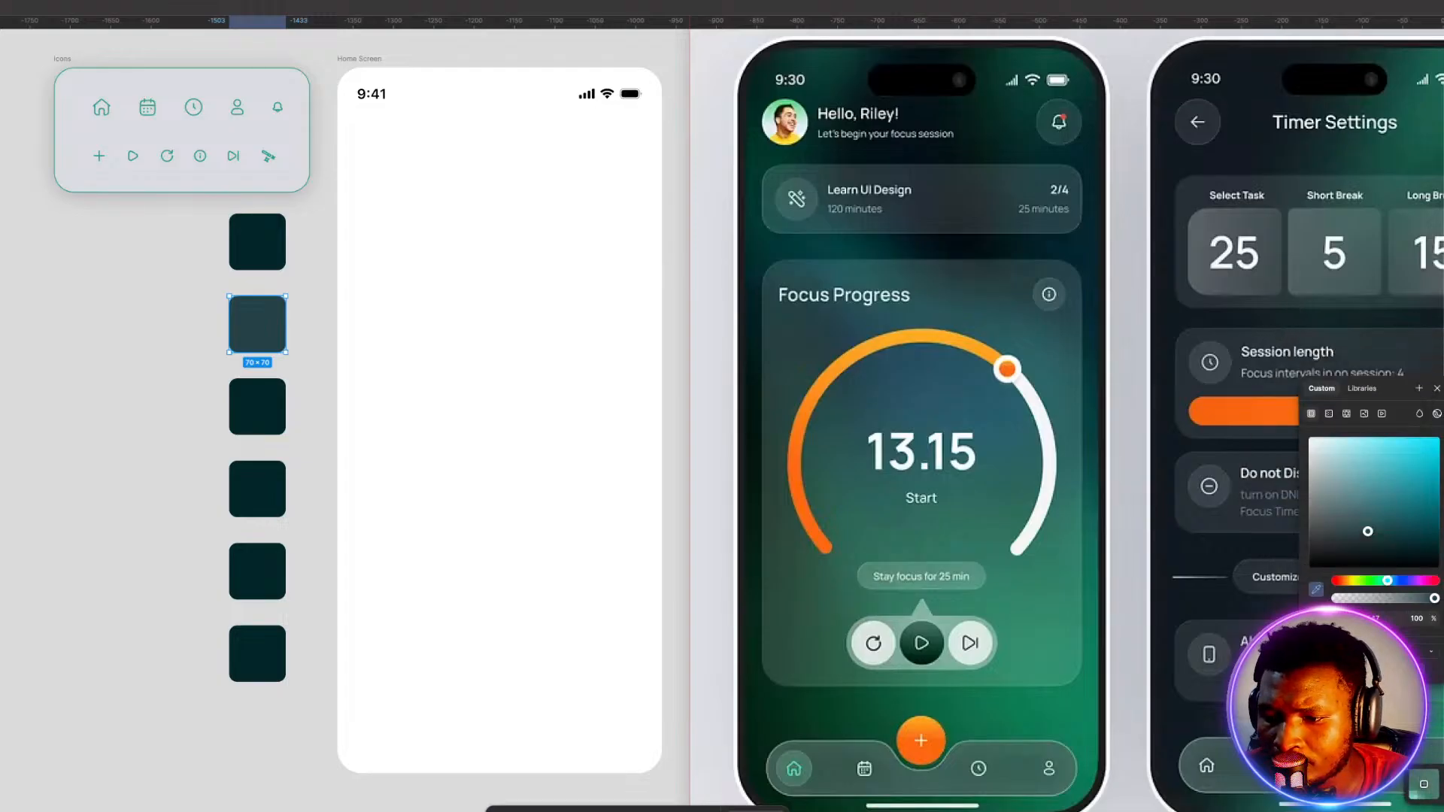
left_click(1424, 785)
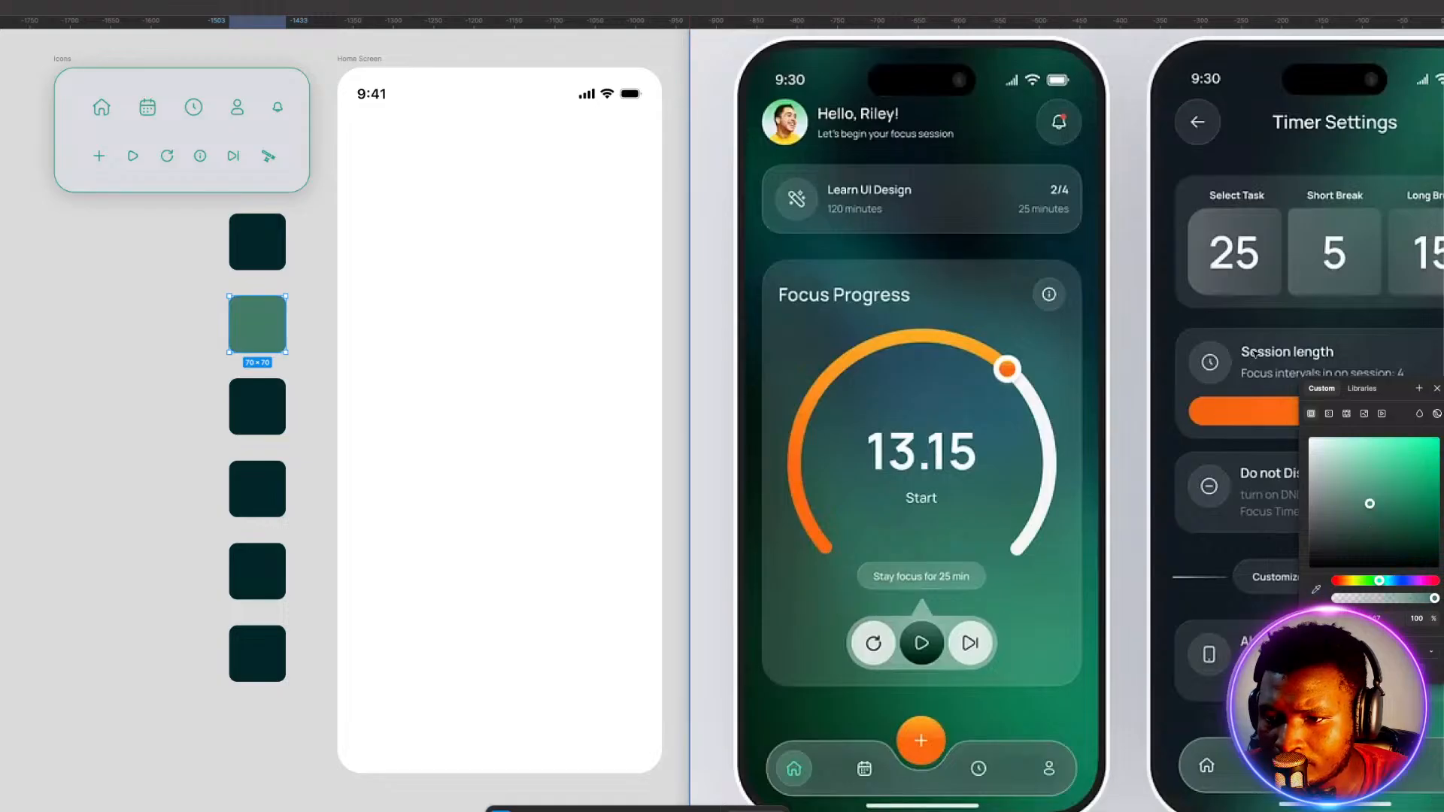
left_click(1286, 323)
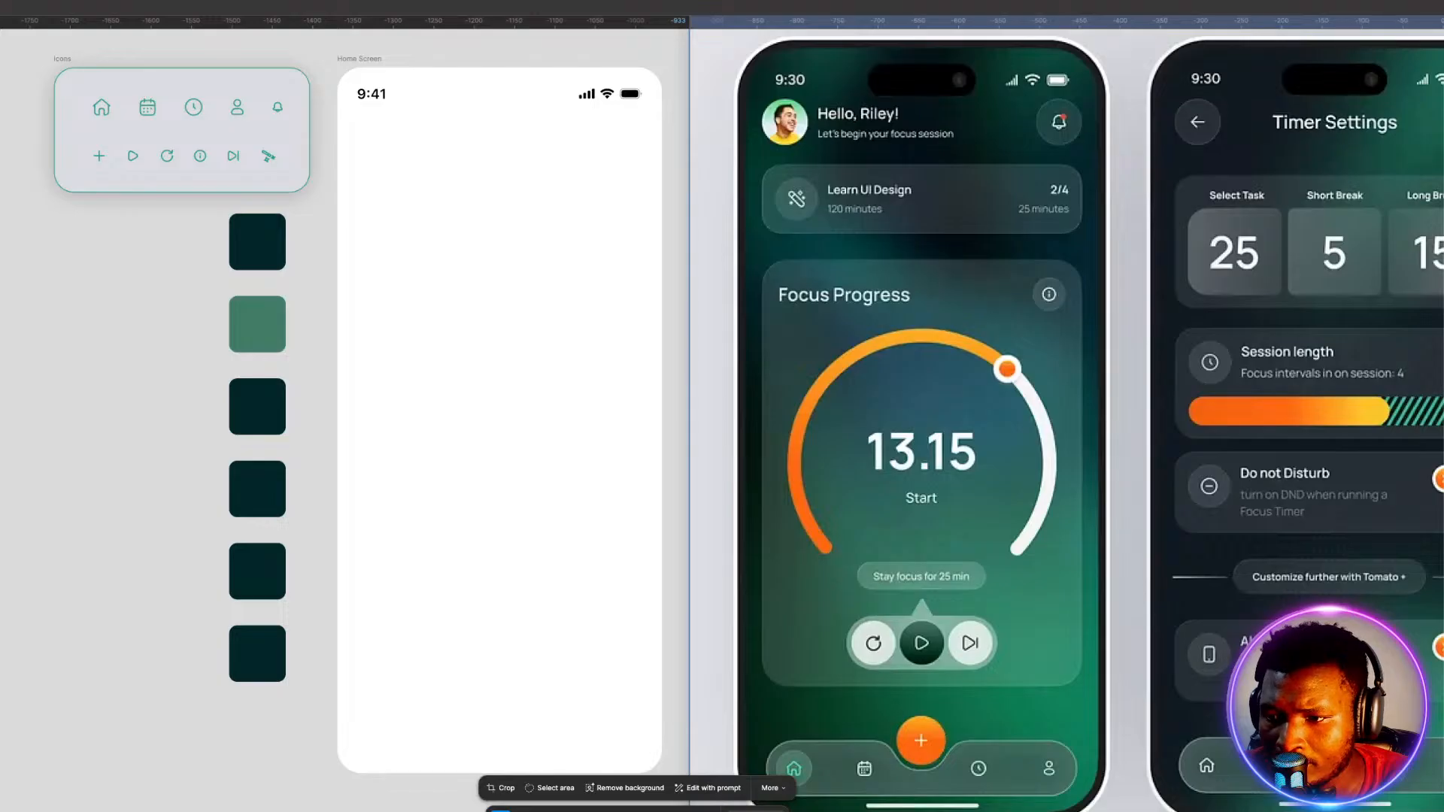
Fill the second swatch with the slate teal sampled from the Focus Progress card, just below its info icon.
left_click(257, 323)
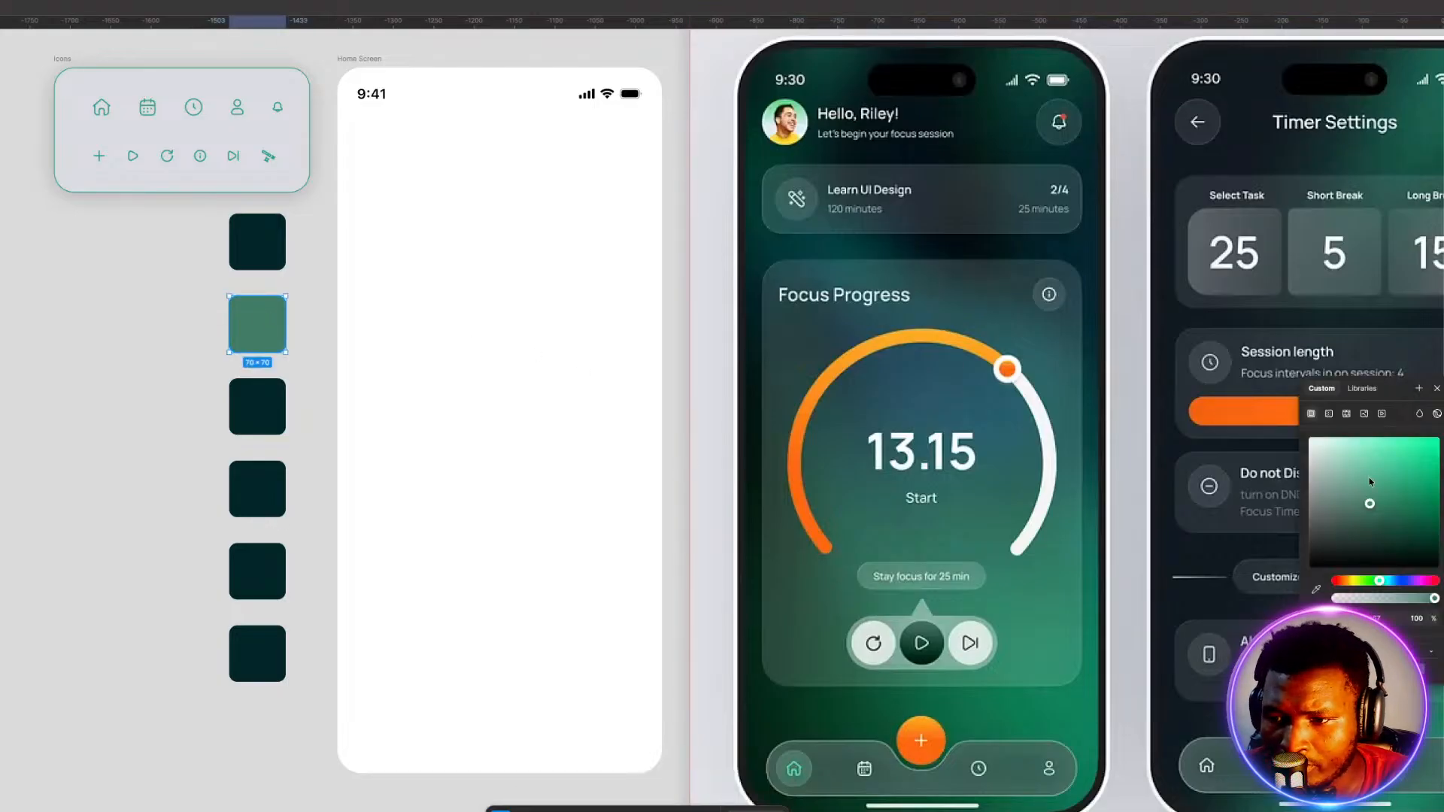
left_click(1315, 591)
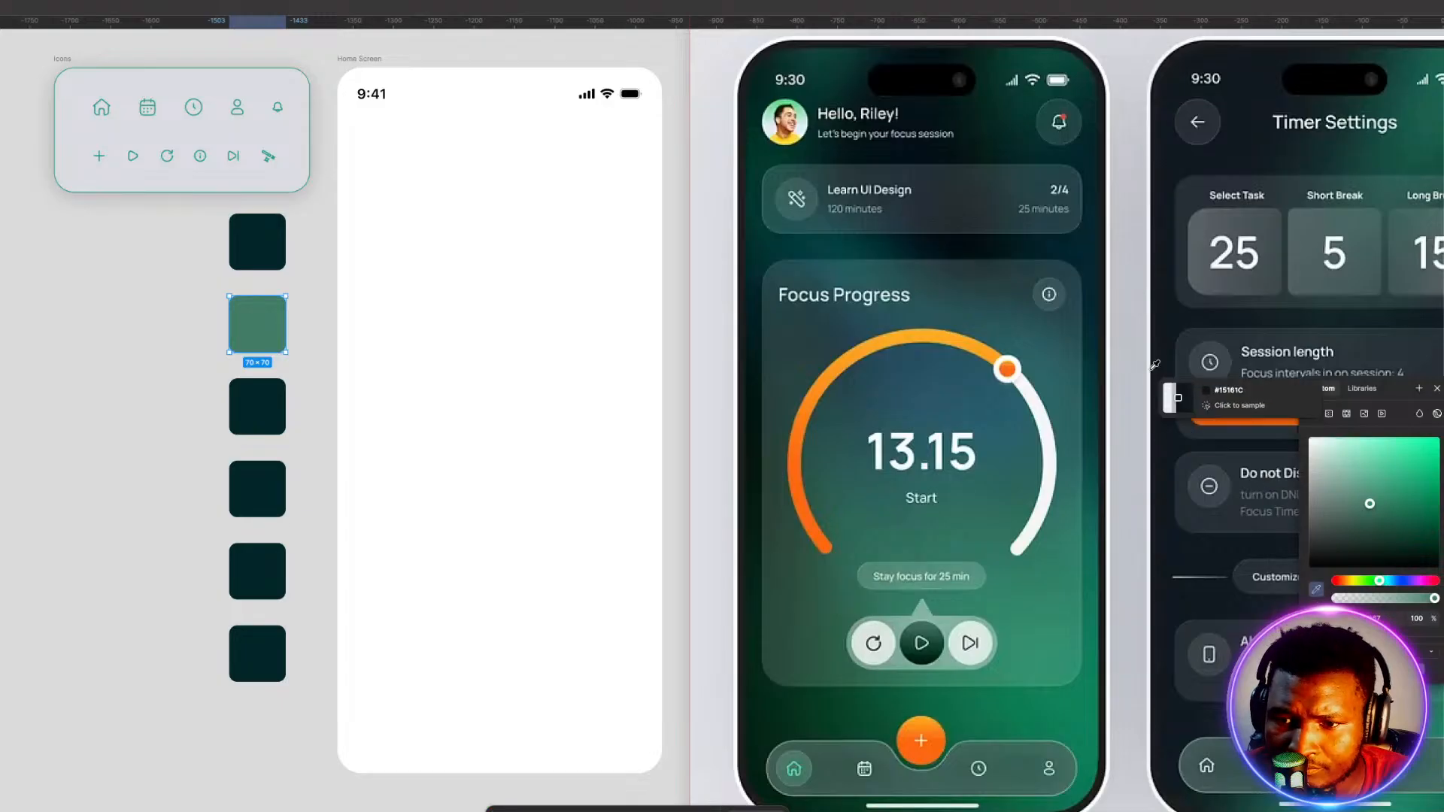
left_click(1070, 330)
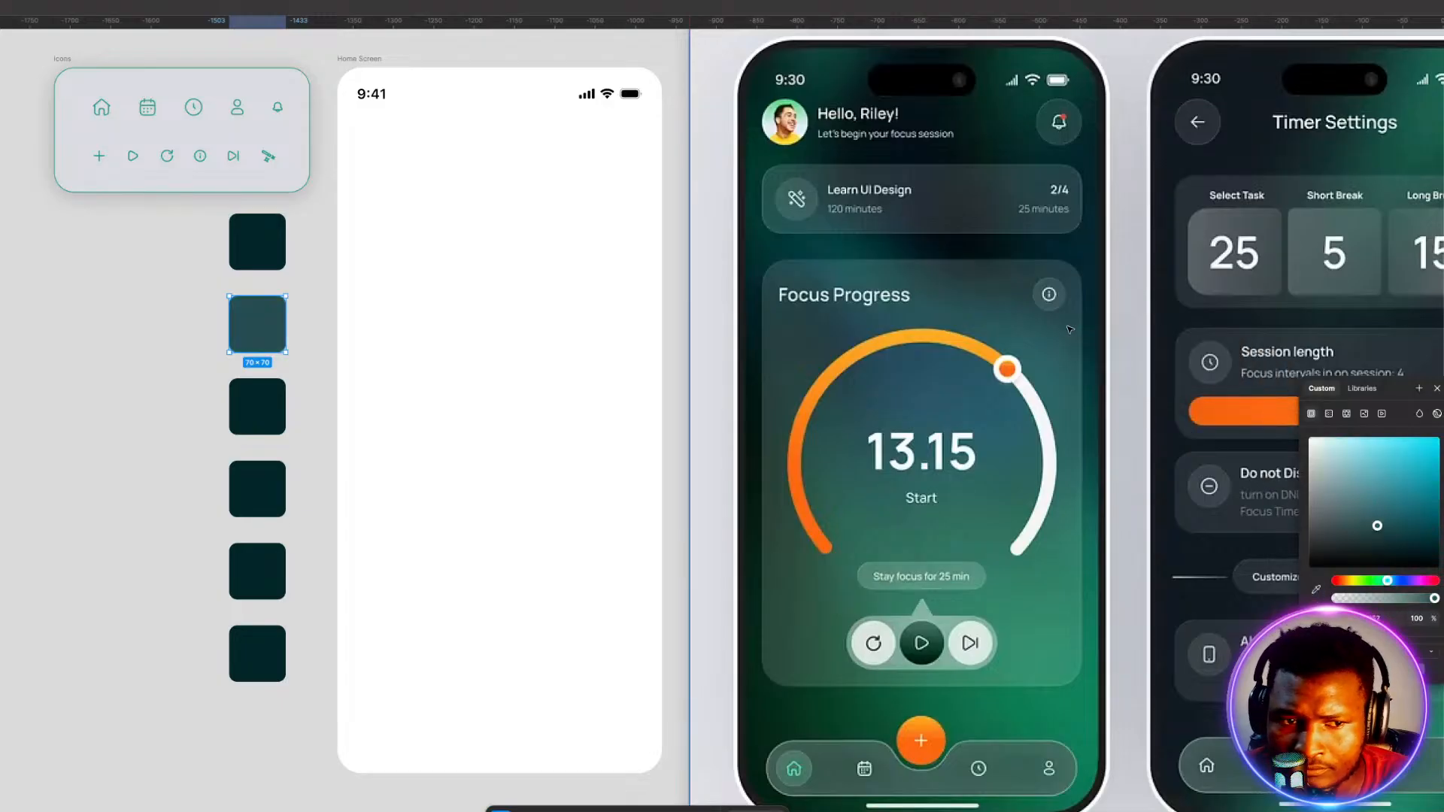
Fill the third swatch with the bright green sampled from the Focus Progress card, near the playback controls.
left_click(256, 393)
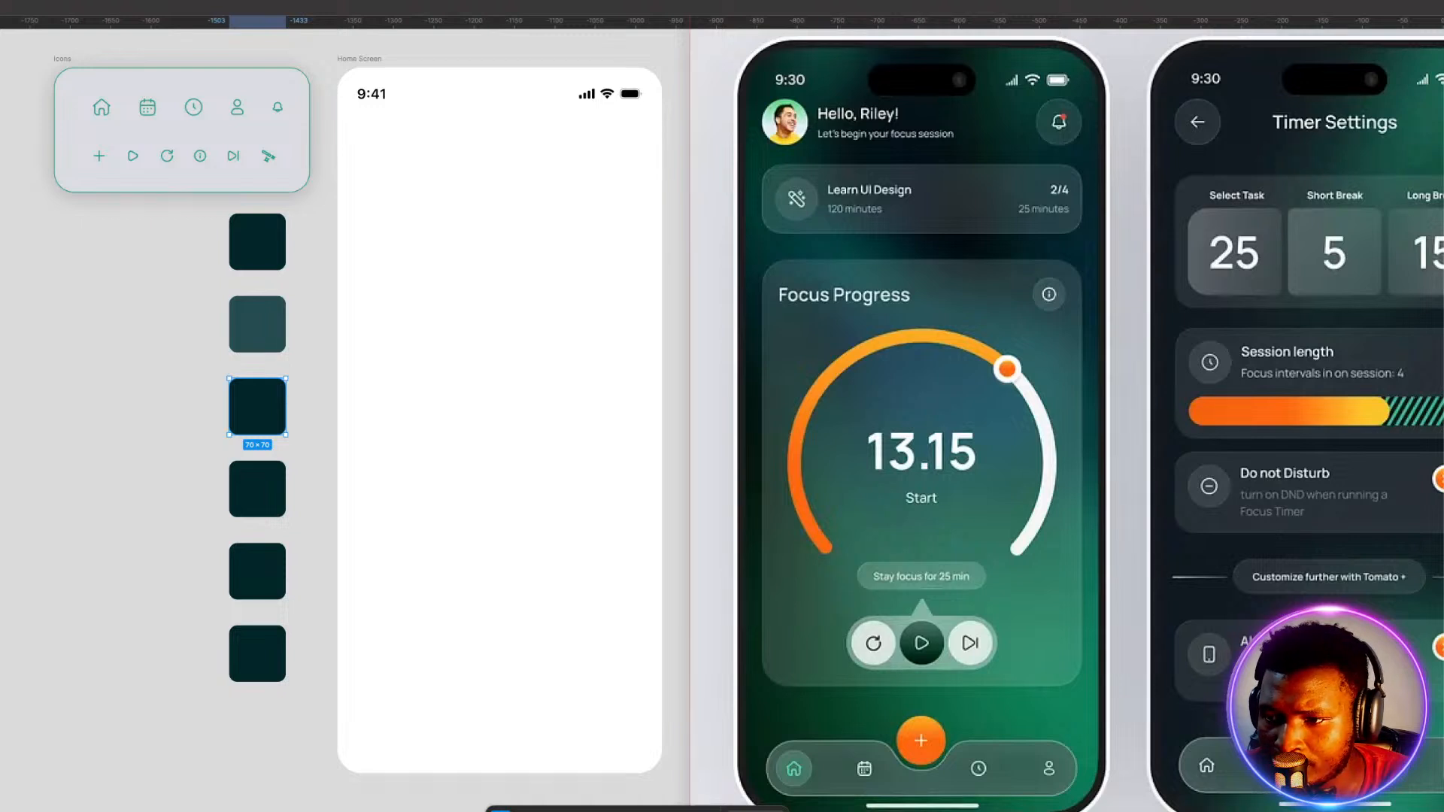
left_click(1443, 390)
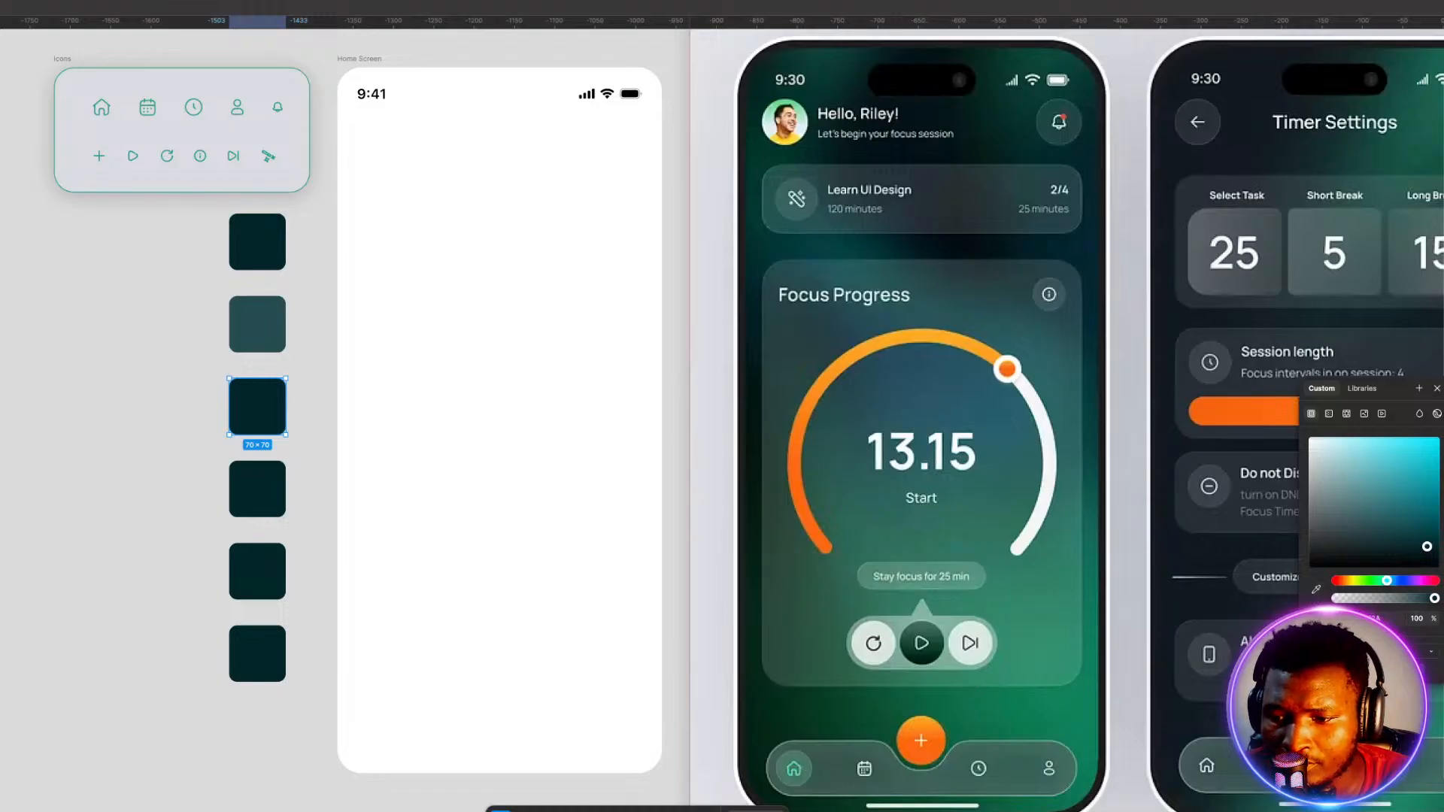
key("super+v")
key("Return")
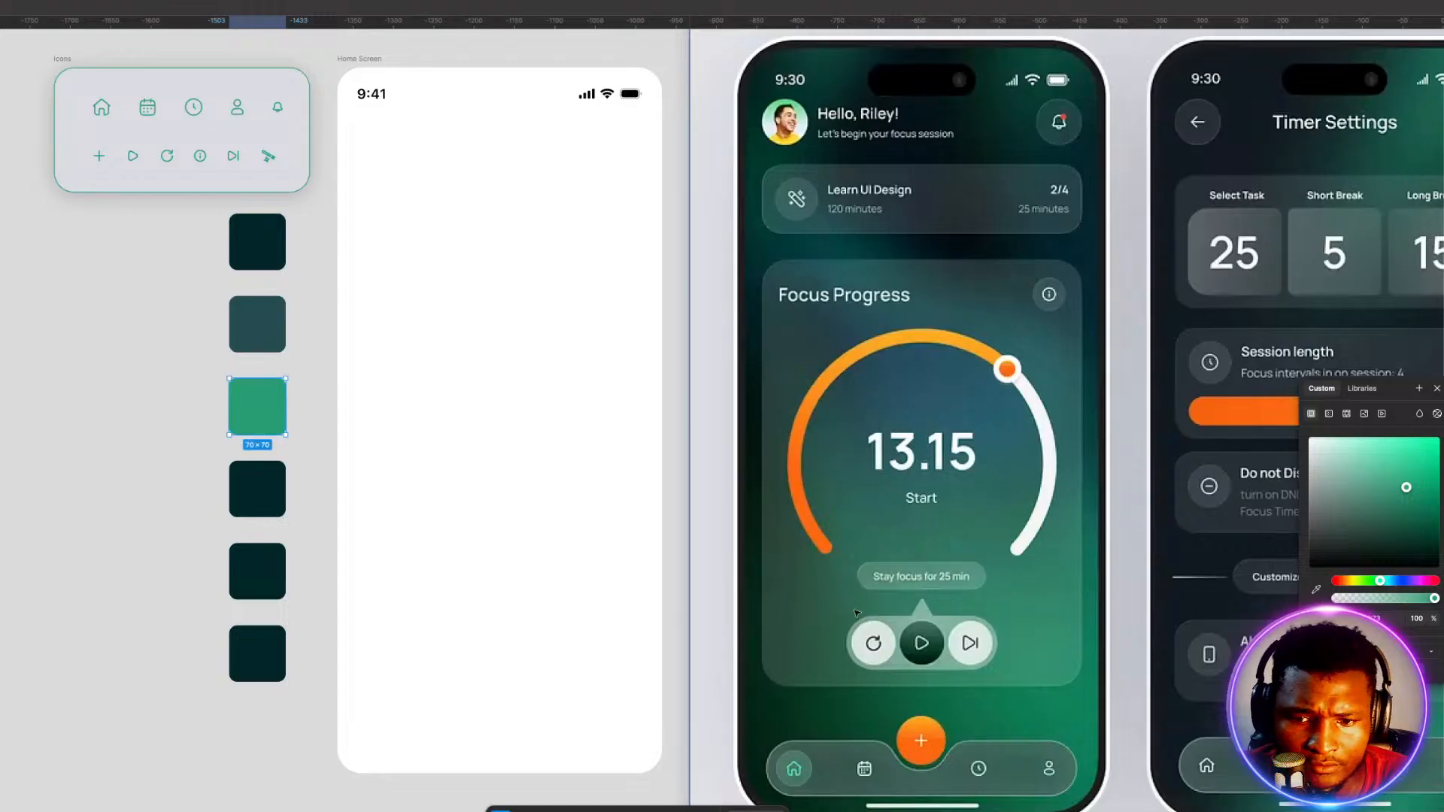
Fill the fourth swatch with the orange sampled from the round plus button in the first phone mockup.
left_click(269, 481)
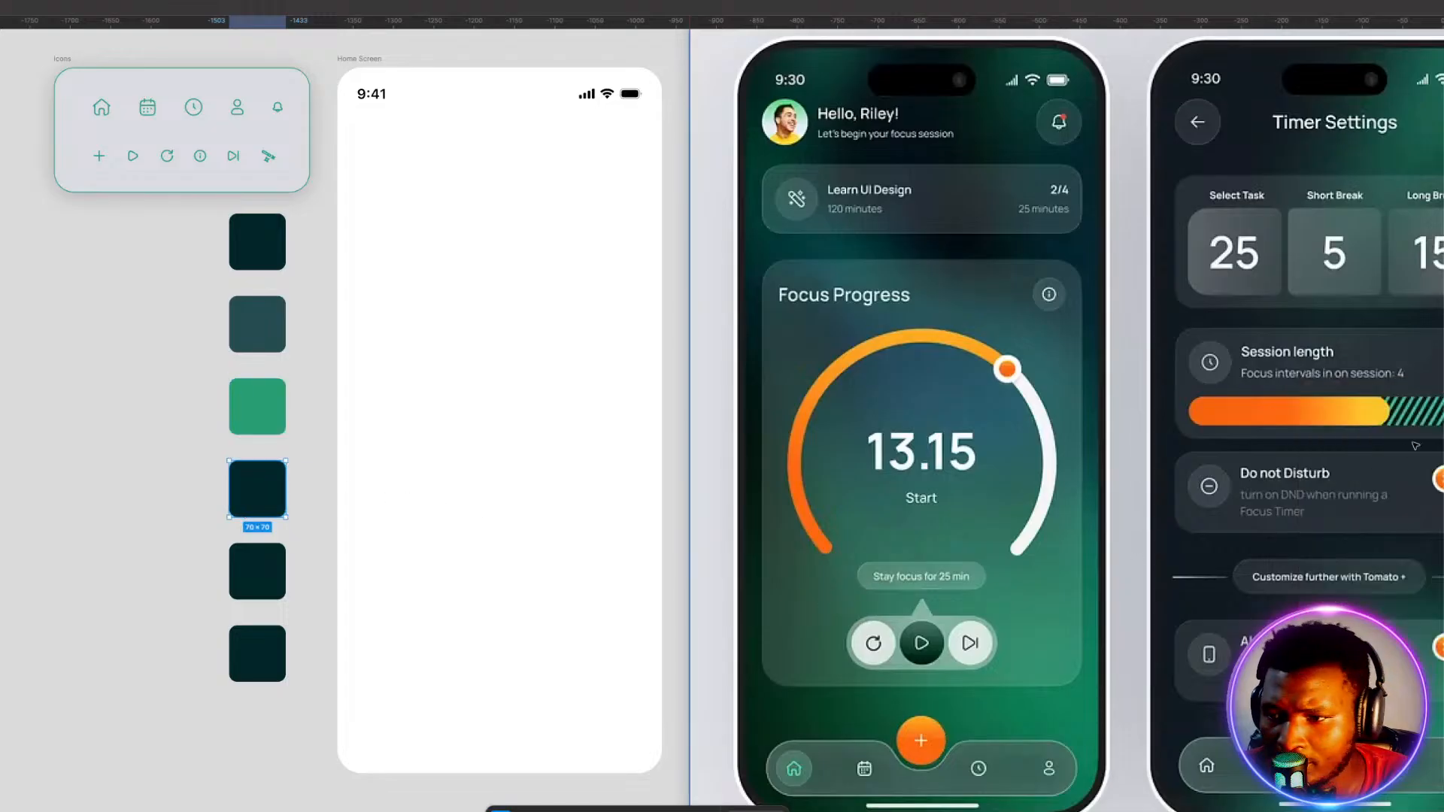
left_click(1442, 421)
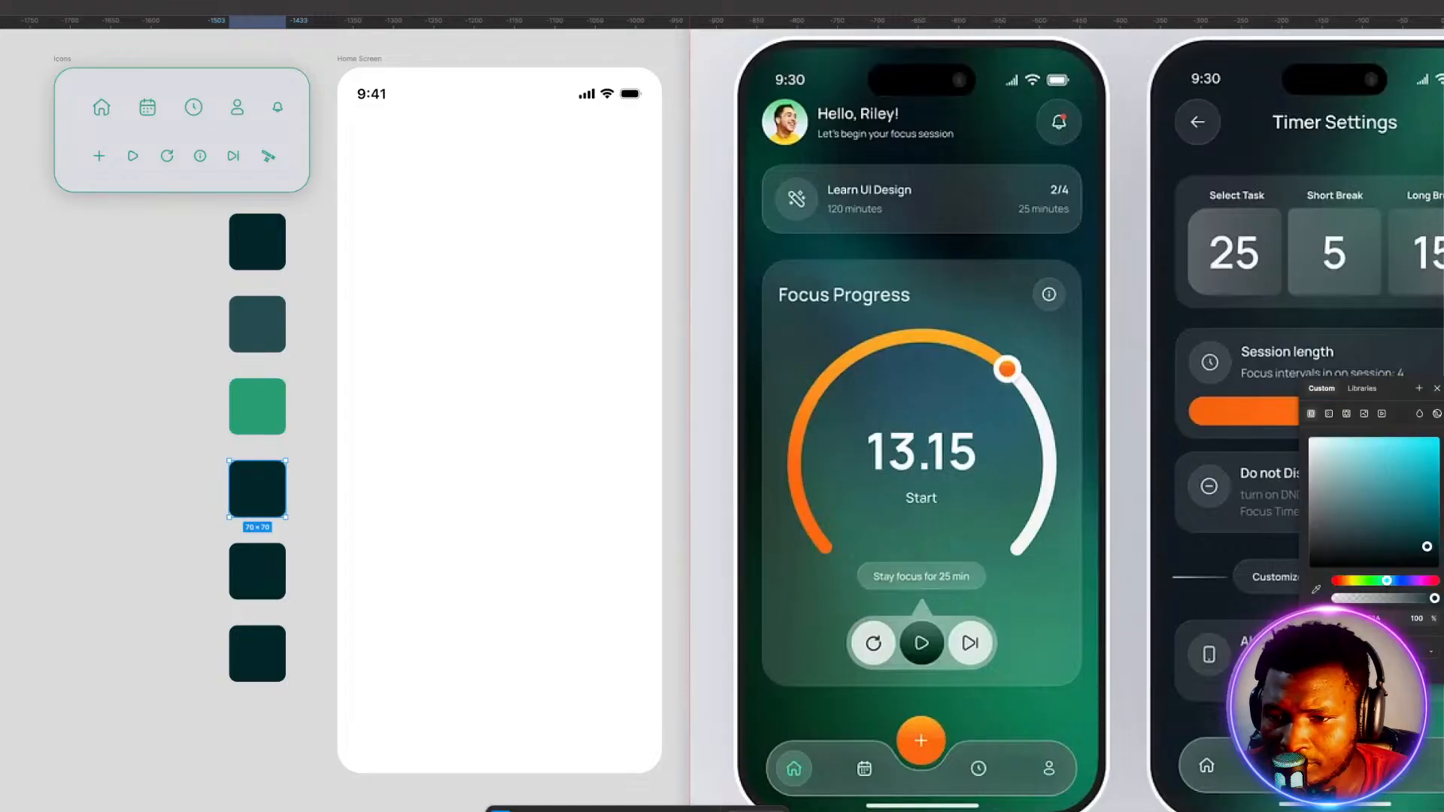
left_click(1314, 591)
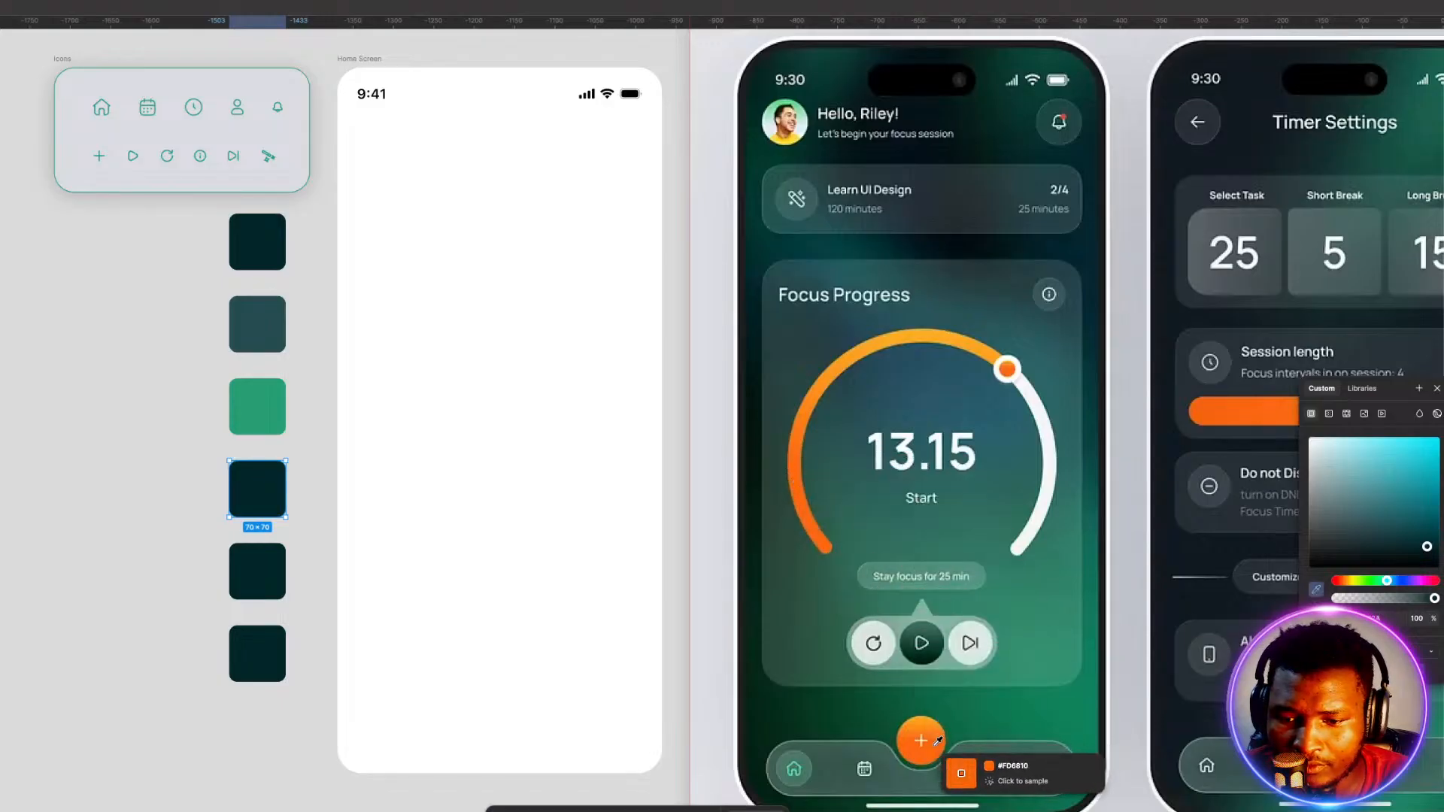
left_click(932, 743)
Fill the fifth swatch with the amber #FEAB23 sampled from the peak of the Focus Progress arc.
left_click(267, 579)
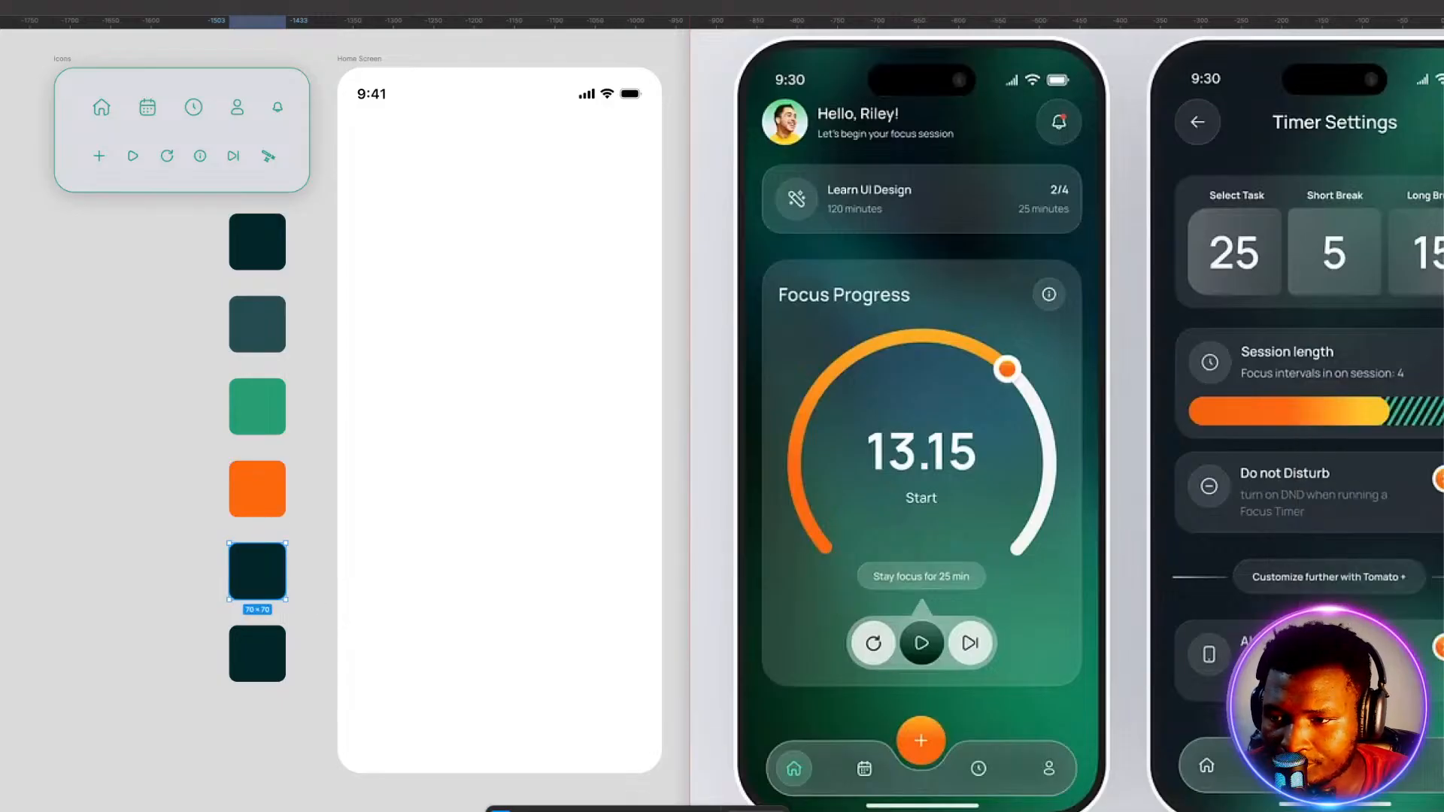
left_click(1443, 421)
left_click(1316, 591)
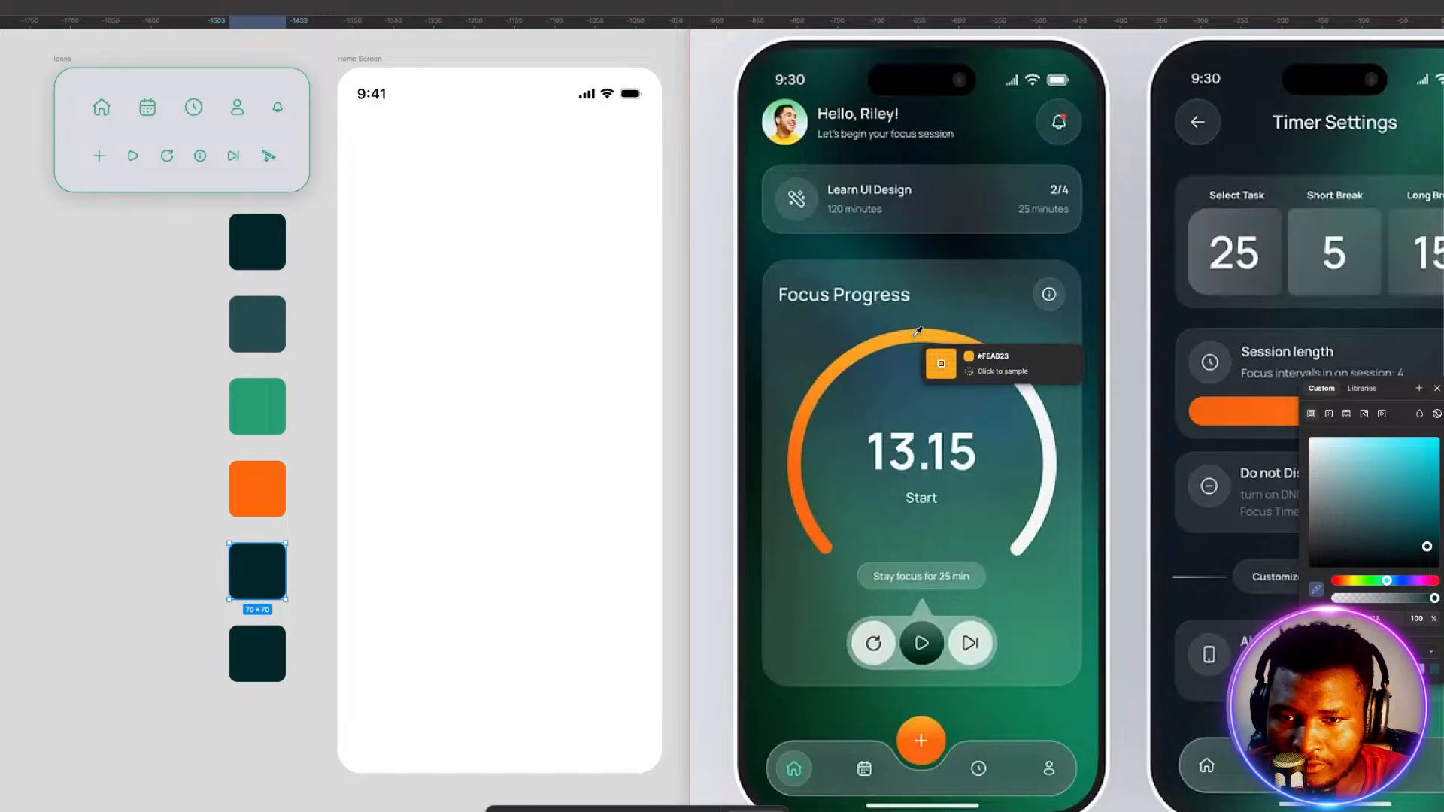
left_click(916, 333)
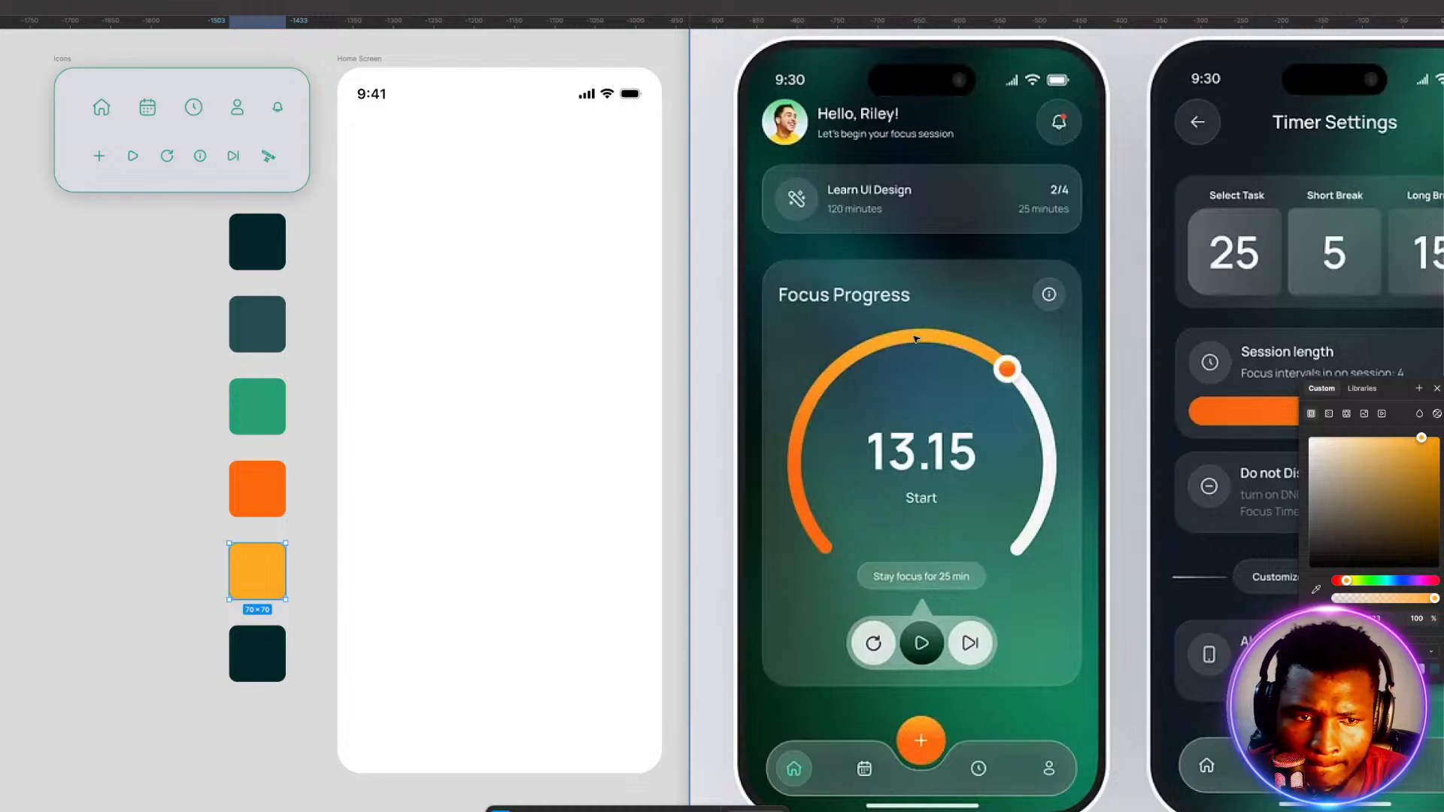
Recolor the first swatch with the dark green sampled from the play button in the first phone mockup.
left_click(282, 344)
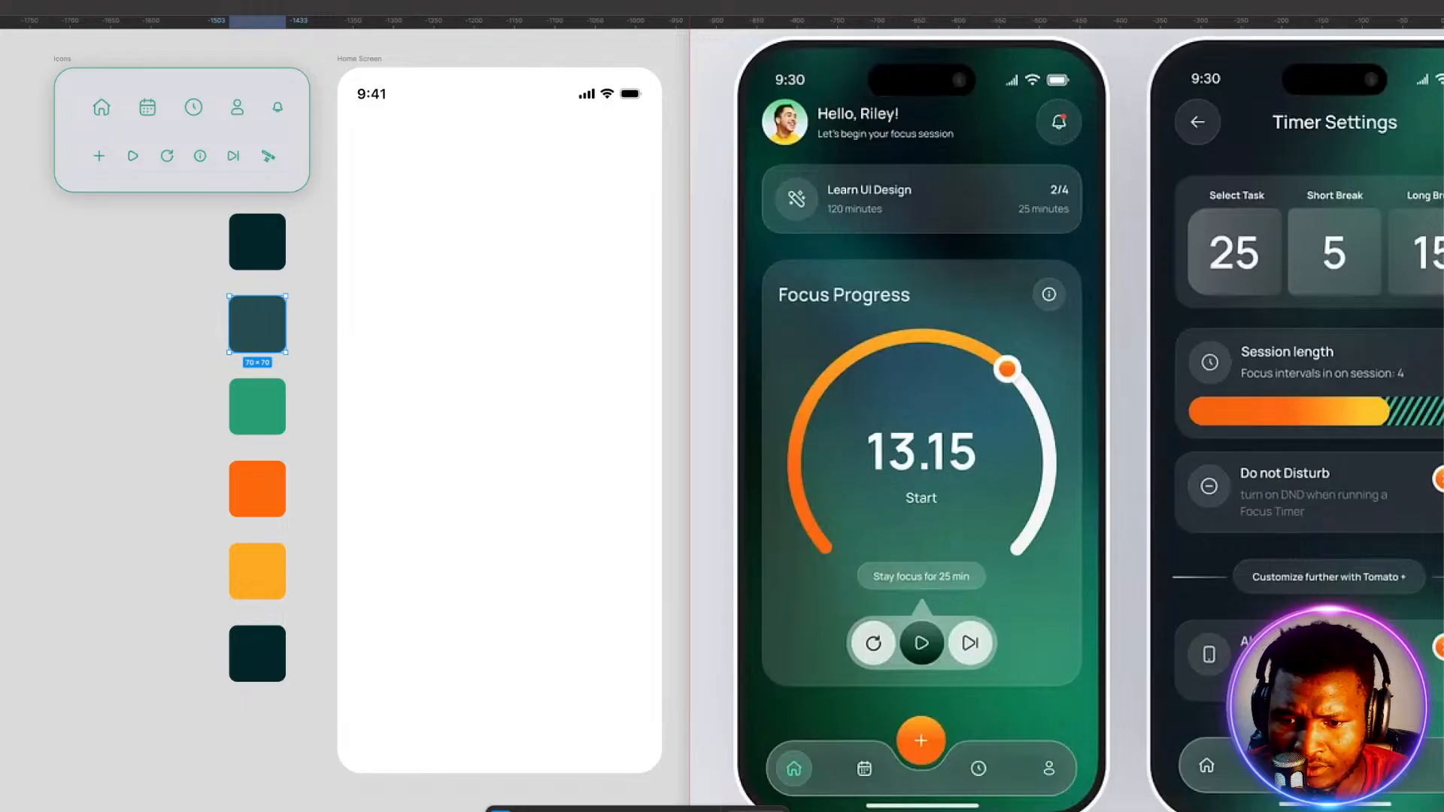
left_click(258, 250)
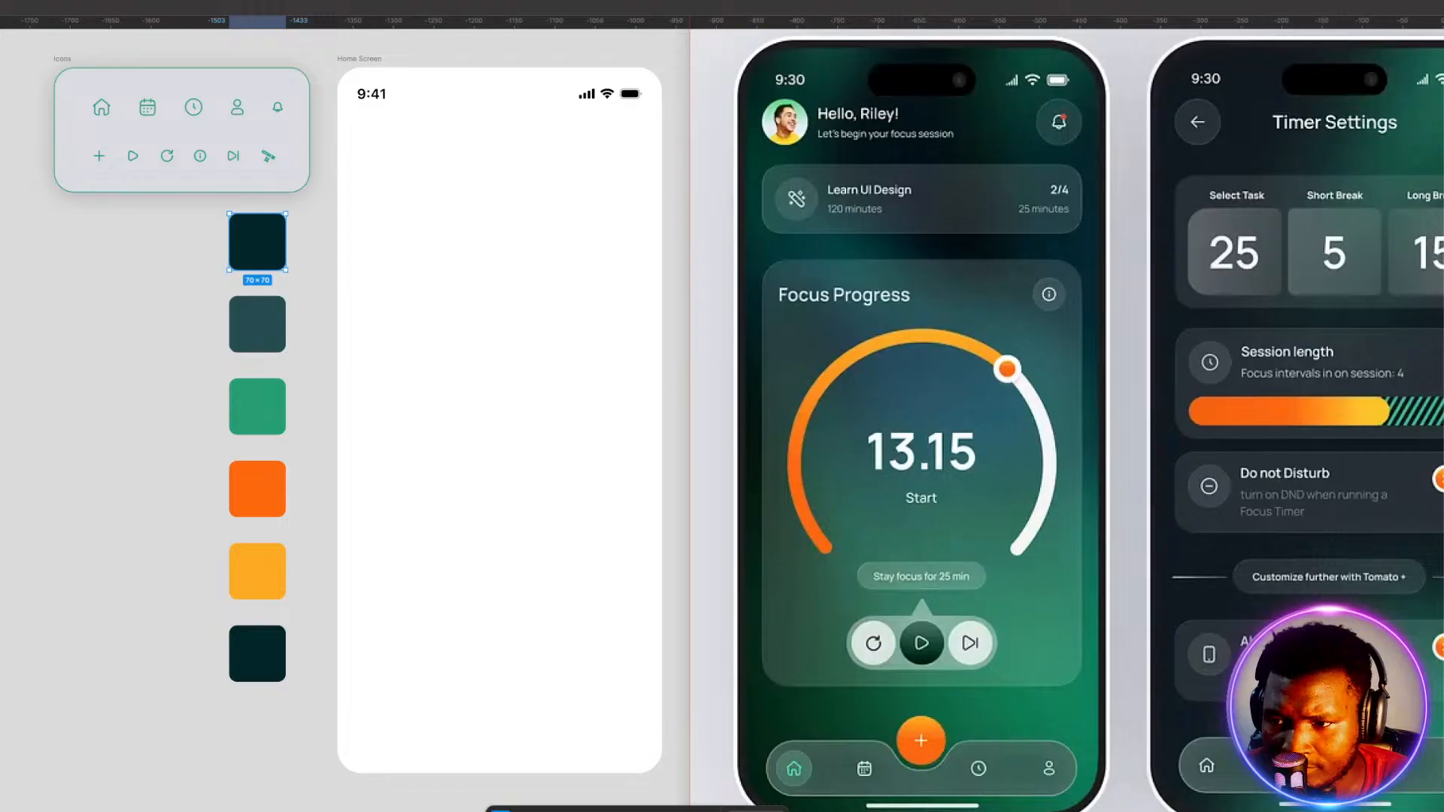
left_click(1442, 459)
left_click(1314, 590)
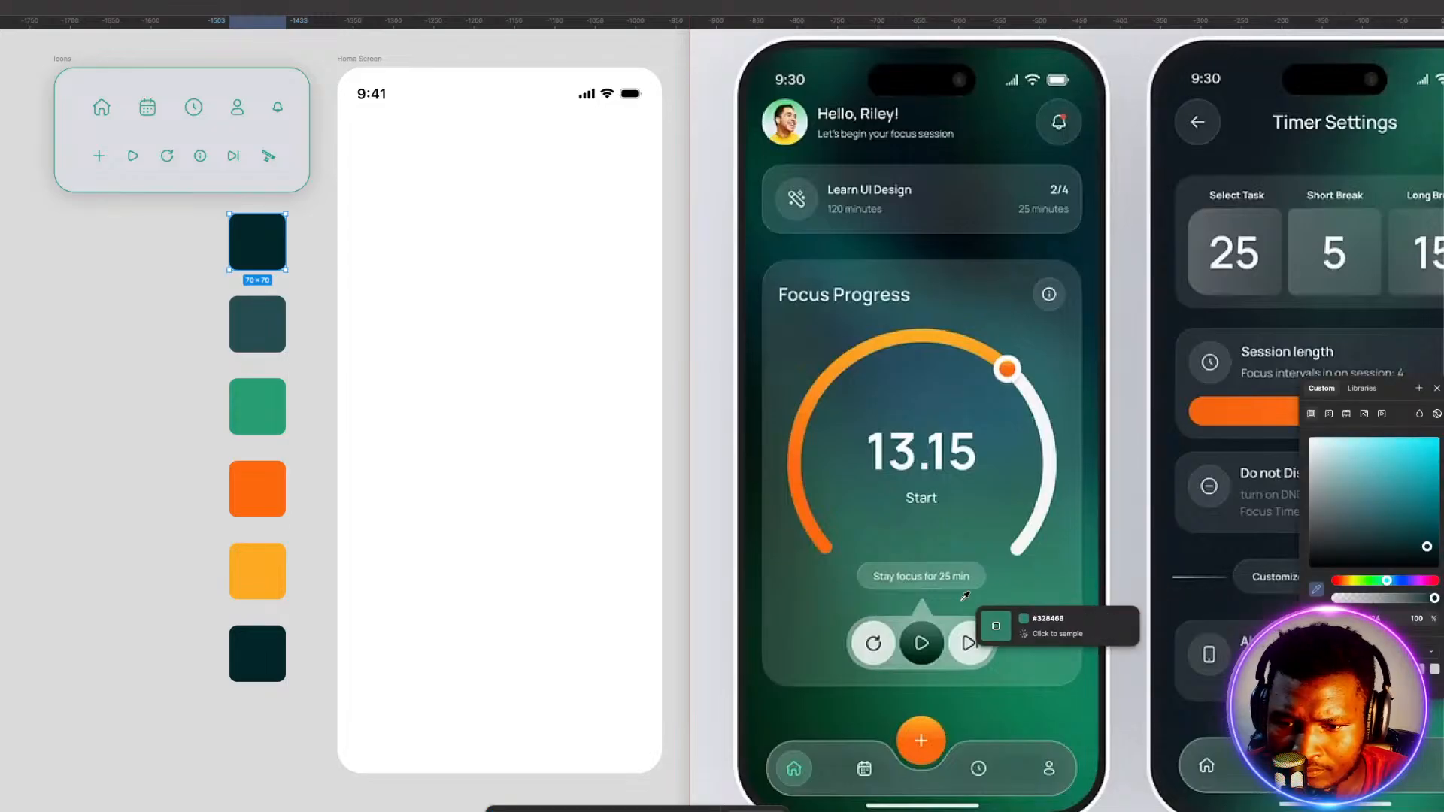
left_click(921, 660)
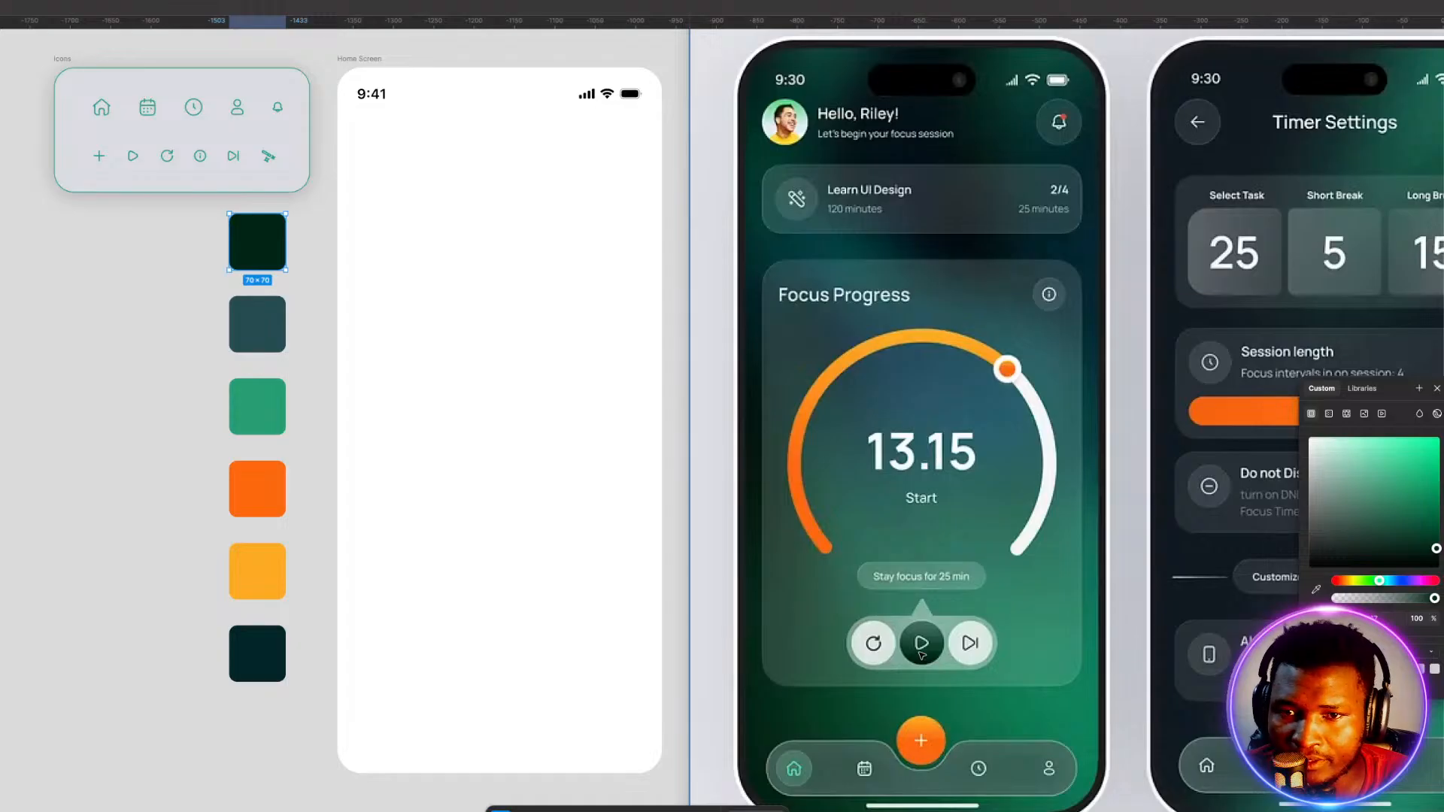
left_click(111, 366)
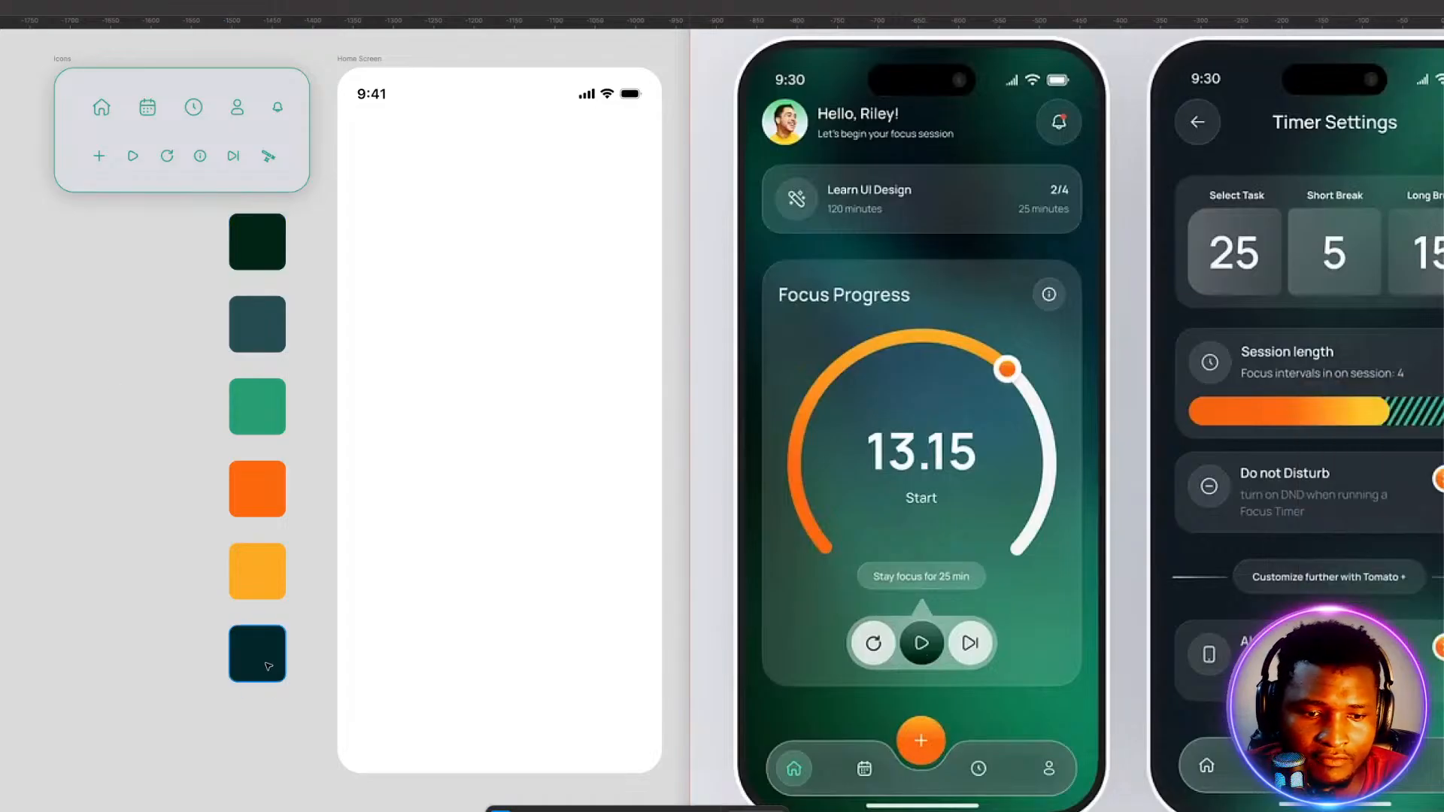
Change the fill of the sixth swatch to white.
left_click(277, 646)
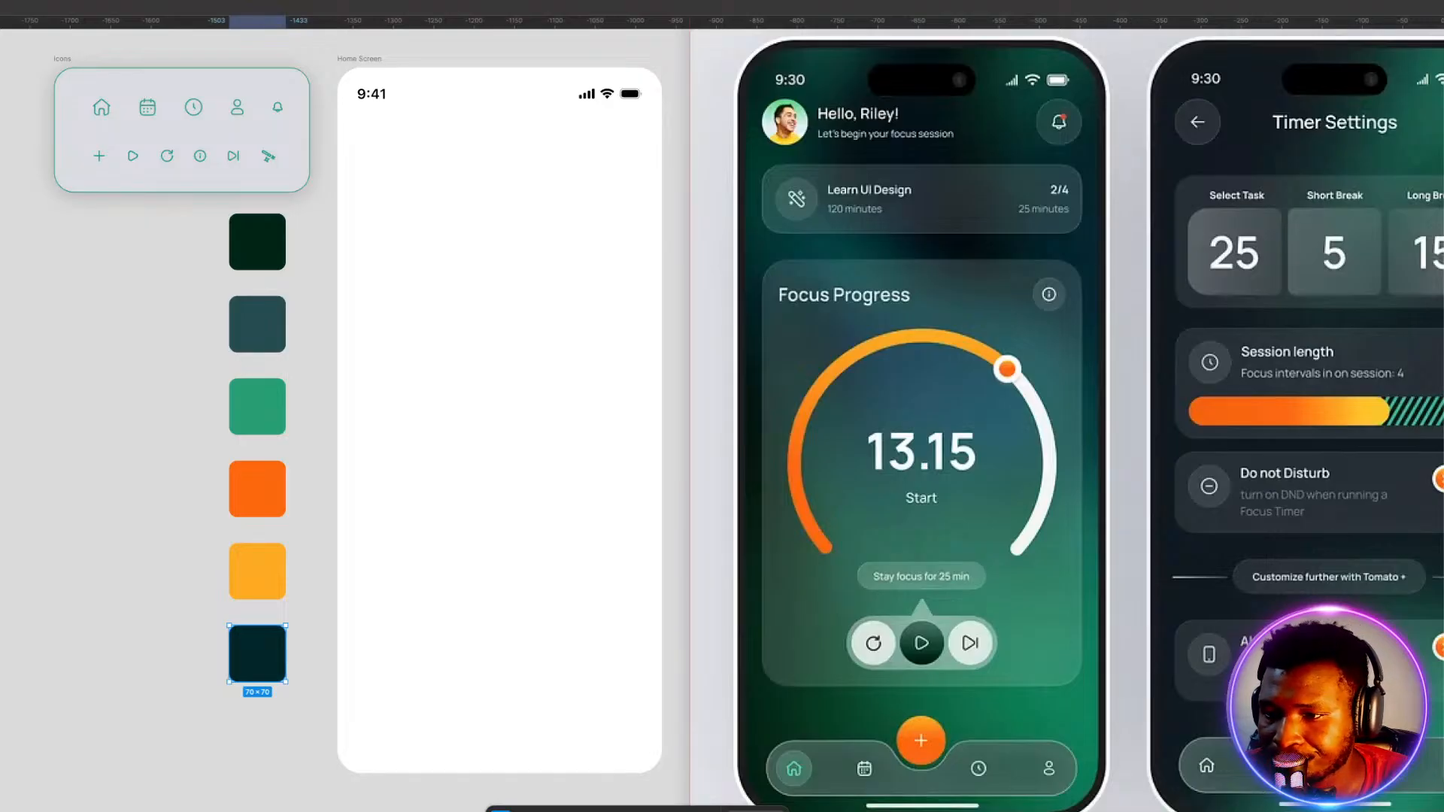
left_click(1442, 406)
left_click_drag(1386, 503, 1247, 413)
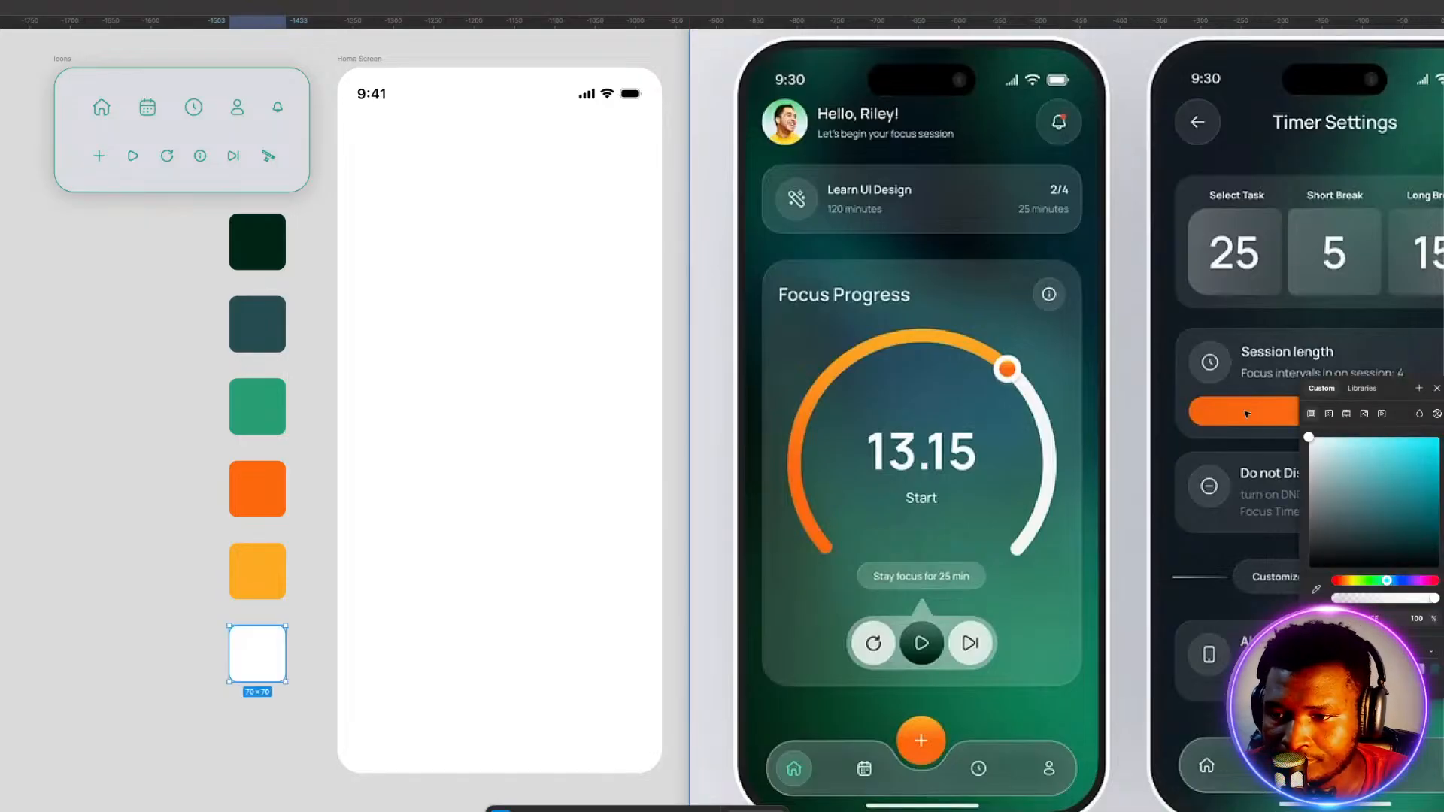
left_click(103, 638)
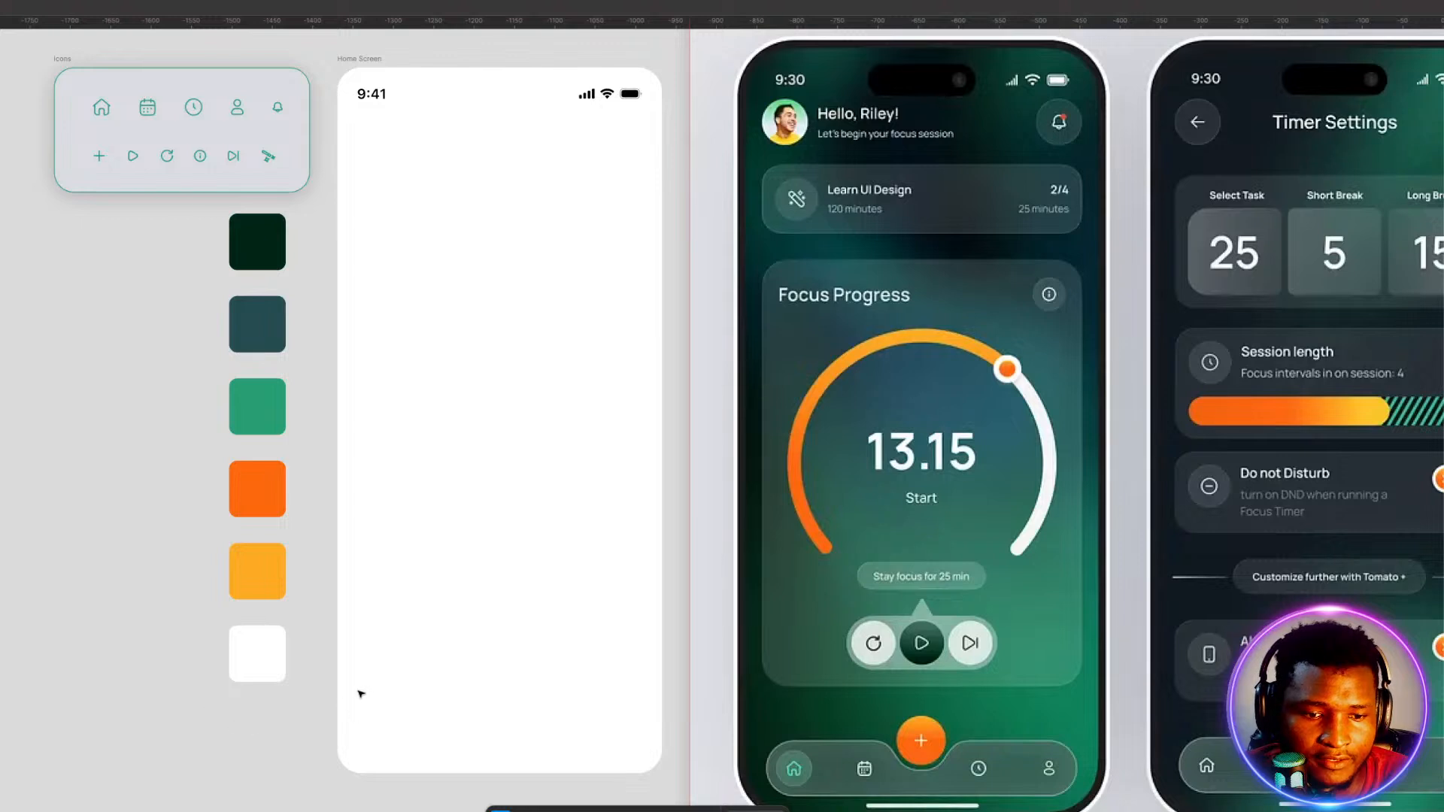
left_click_drag(316, 703, 224, 239)
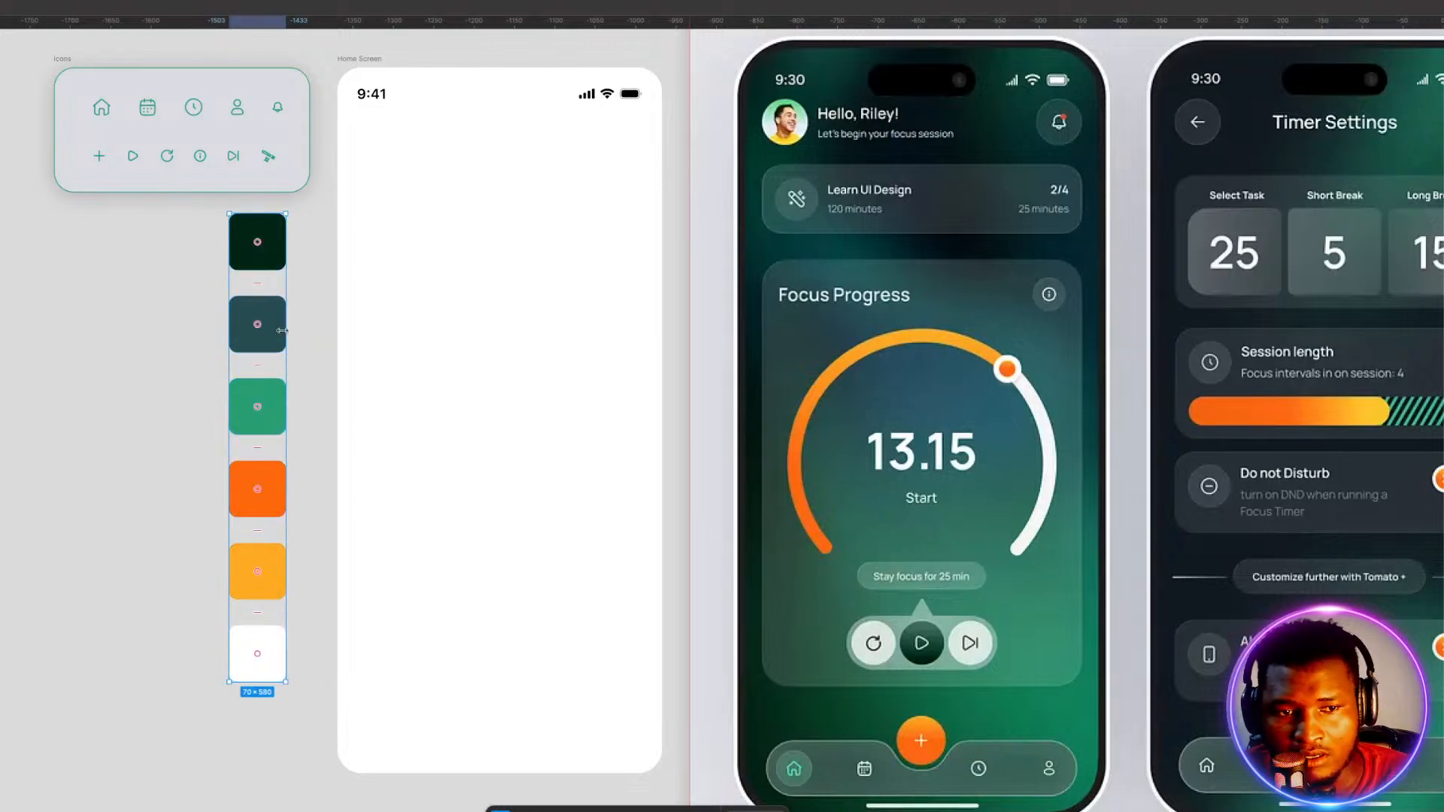
left_click(55, 448)
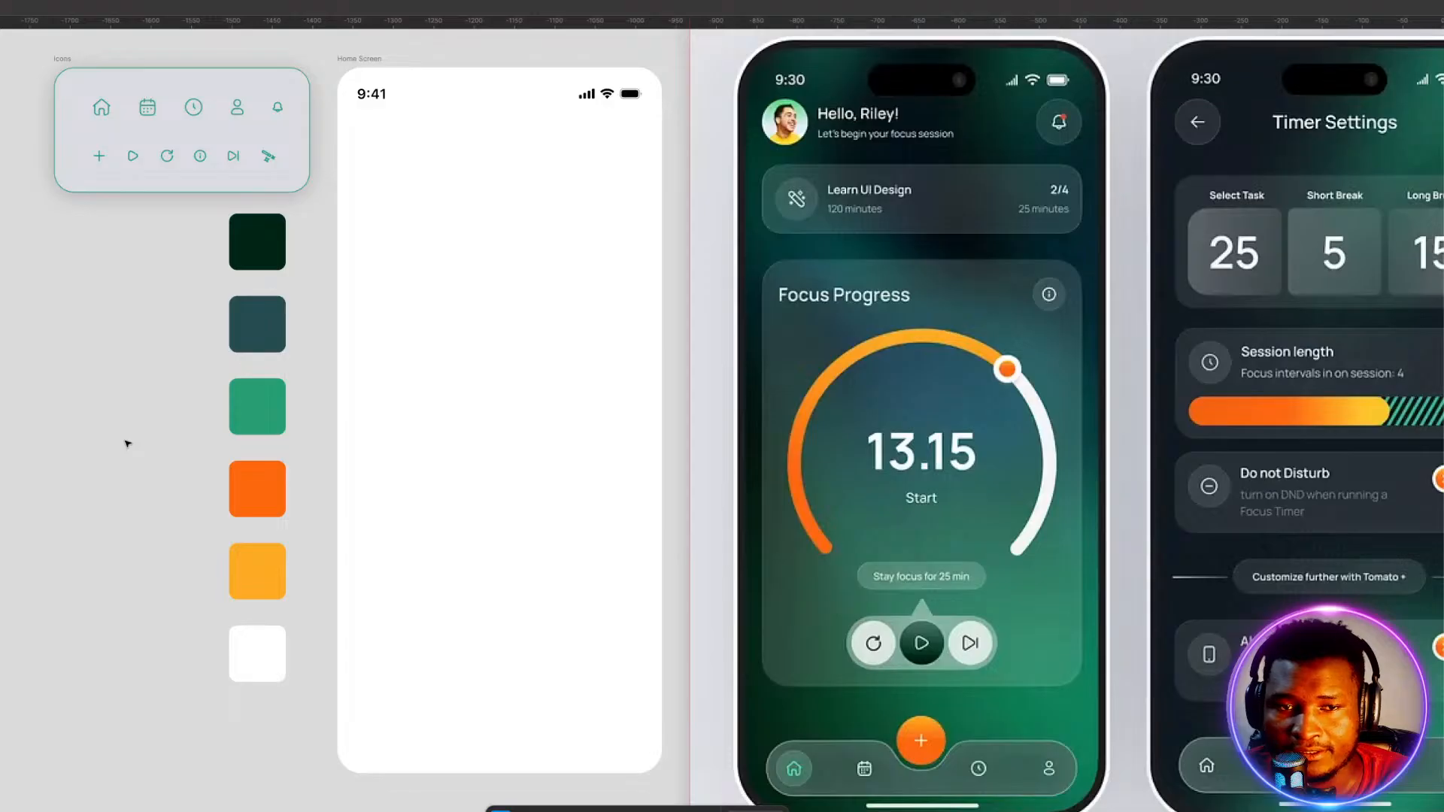
Fill the Home Screen frame with the dark green sampled from the first palette swatch.
left_click(377, 58)
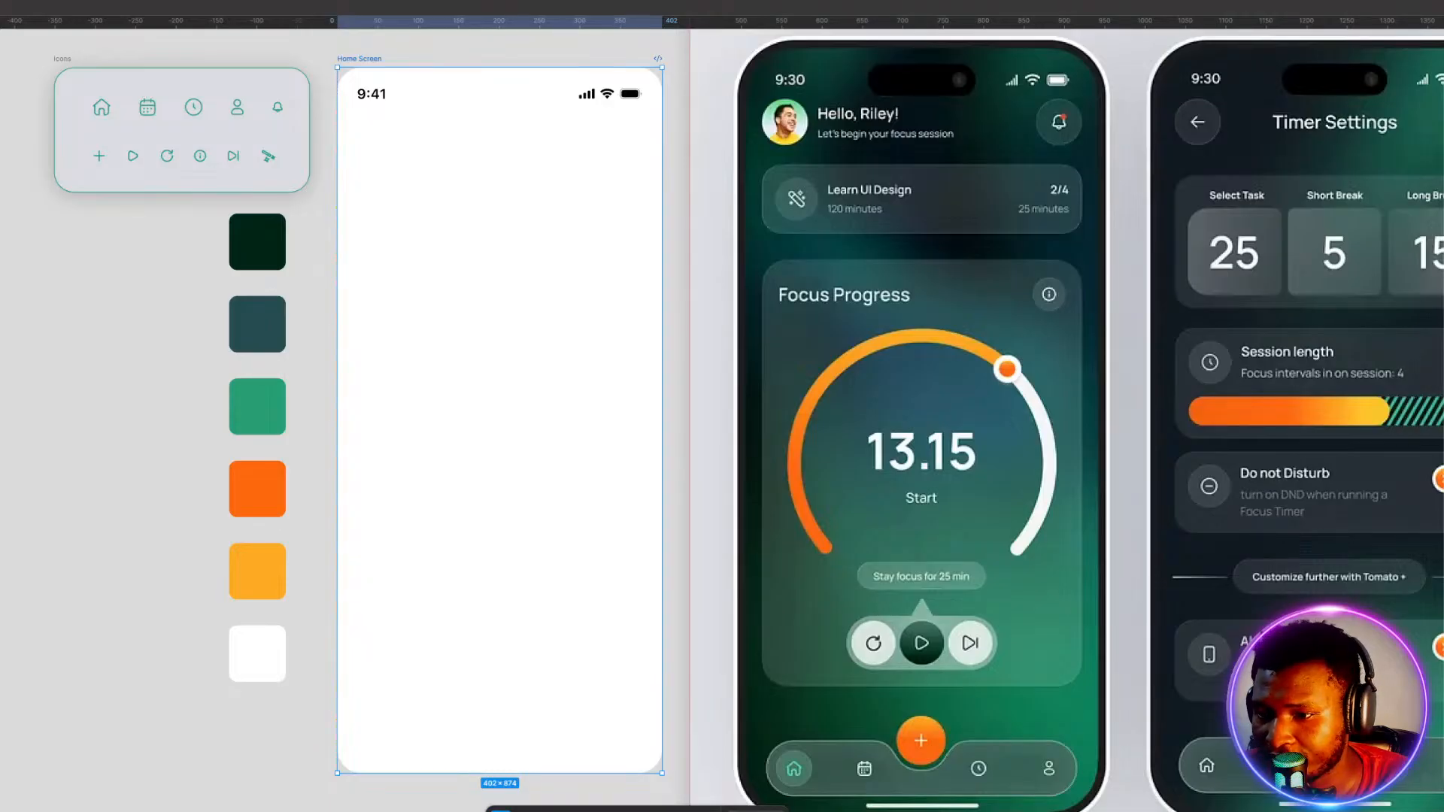
left_click(1443, 524)
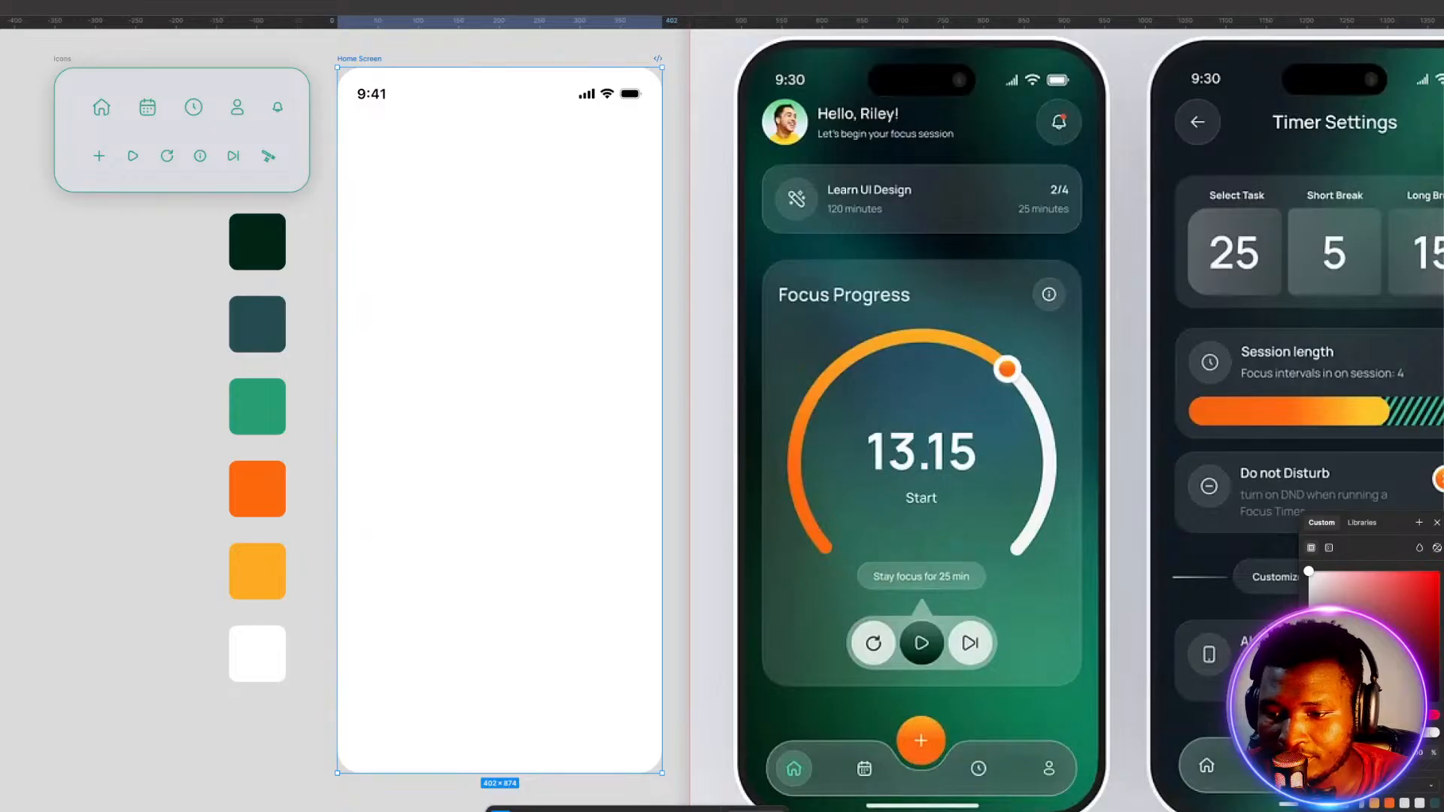
key("i")
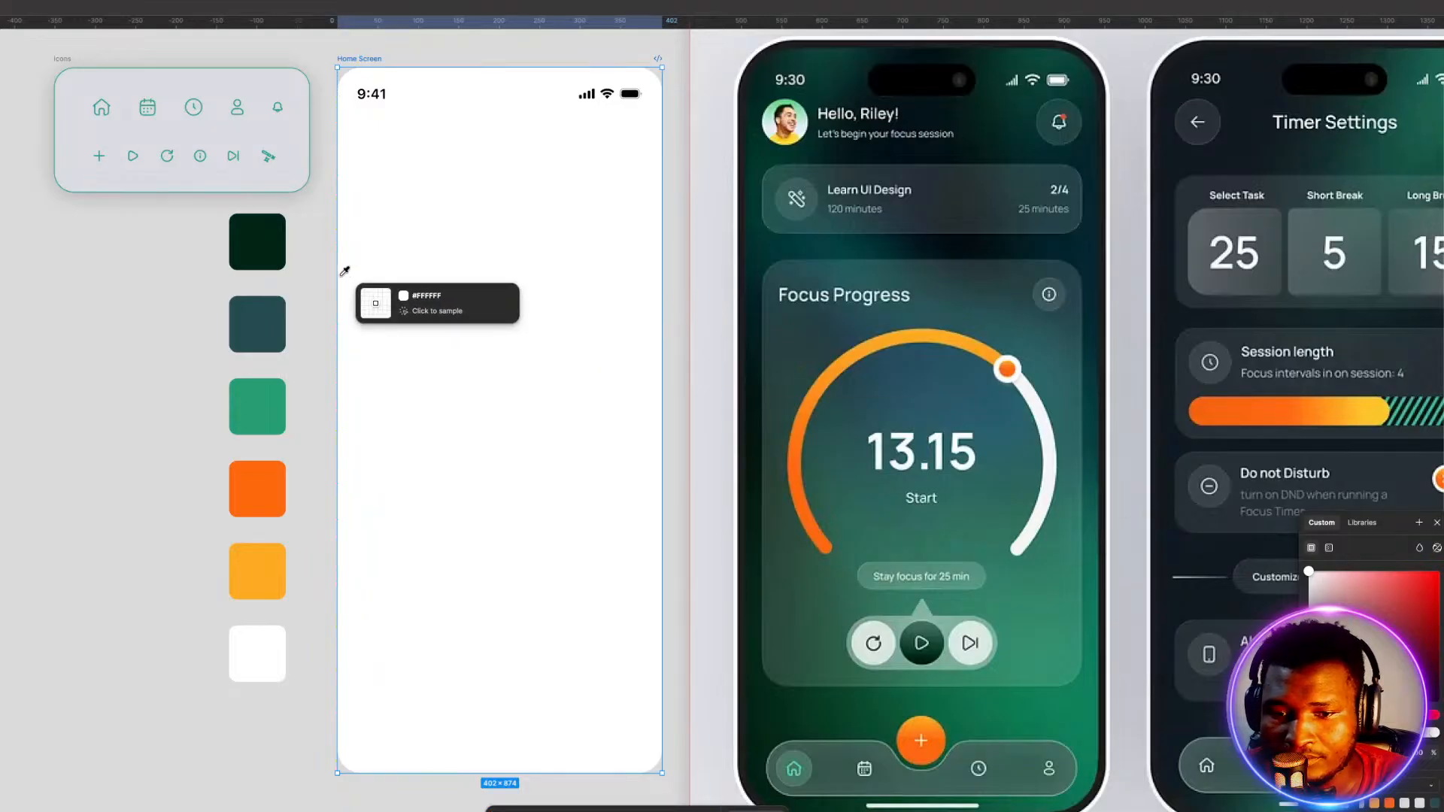
left_click(250, 239)
left_click(161, 232)
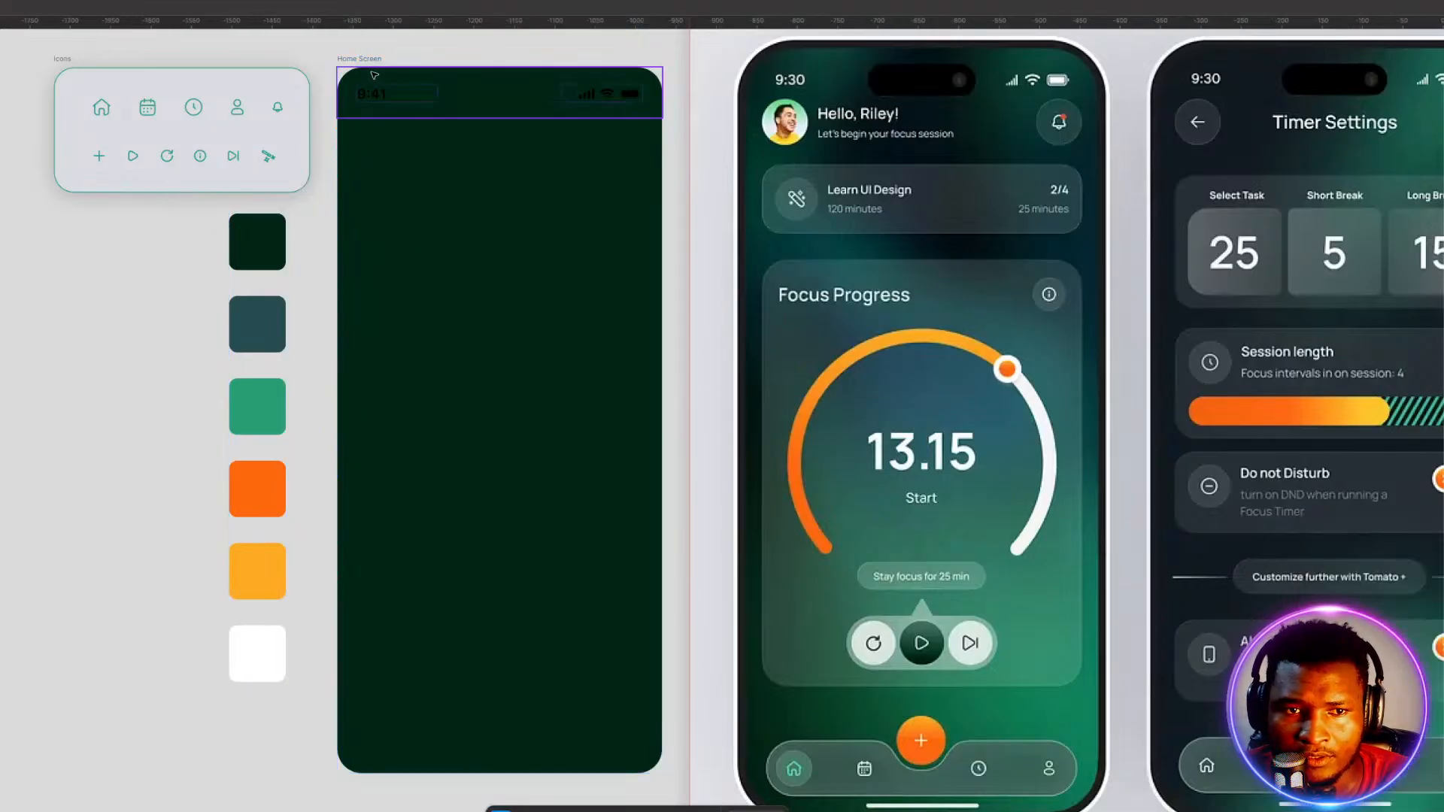
Recolor the Home Screen's status bar content with the white sampled from the sixth swatch.
left_click(372, 88)
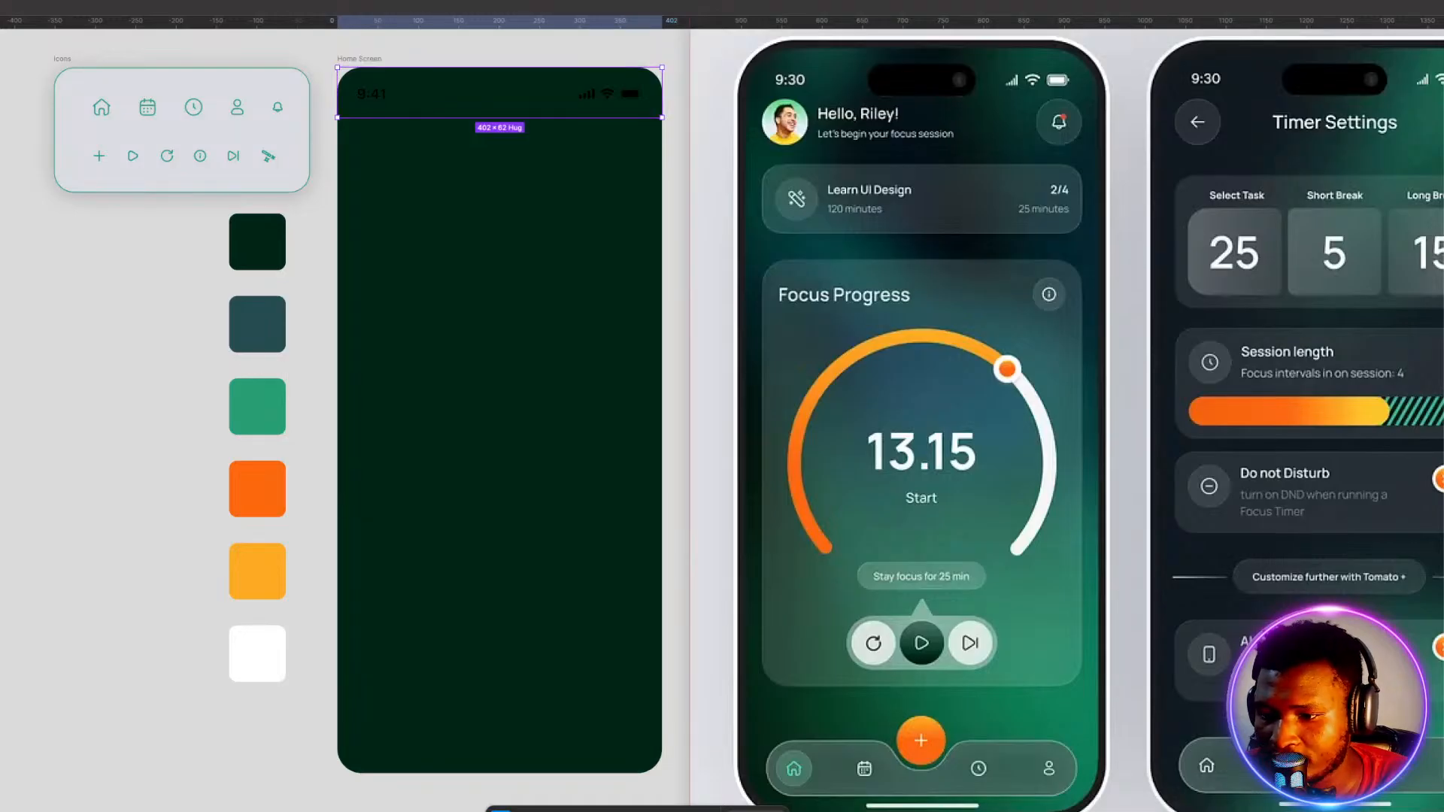
left_click(1442, 647)
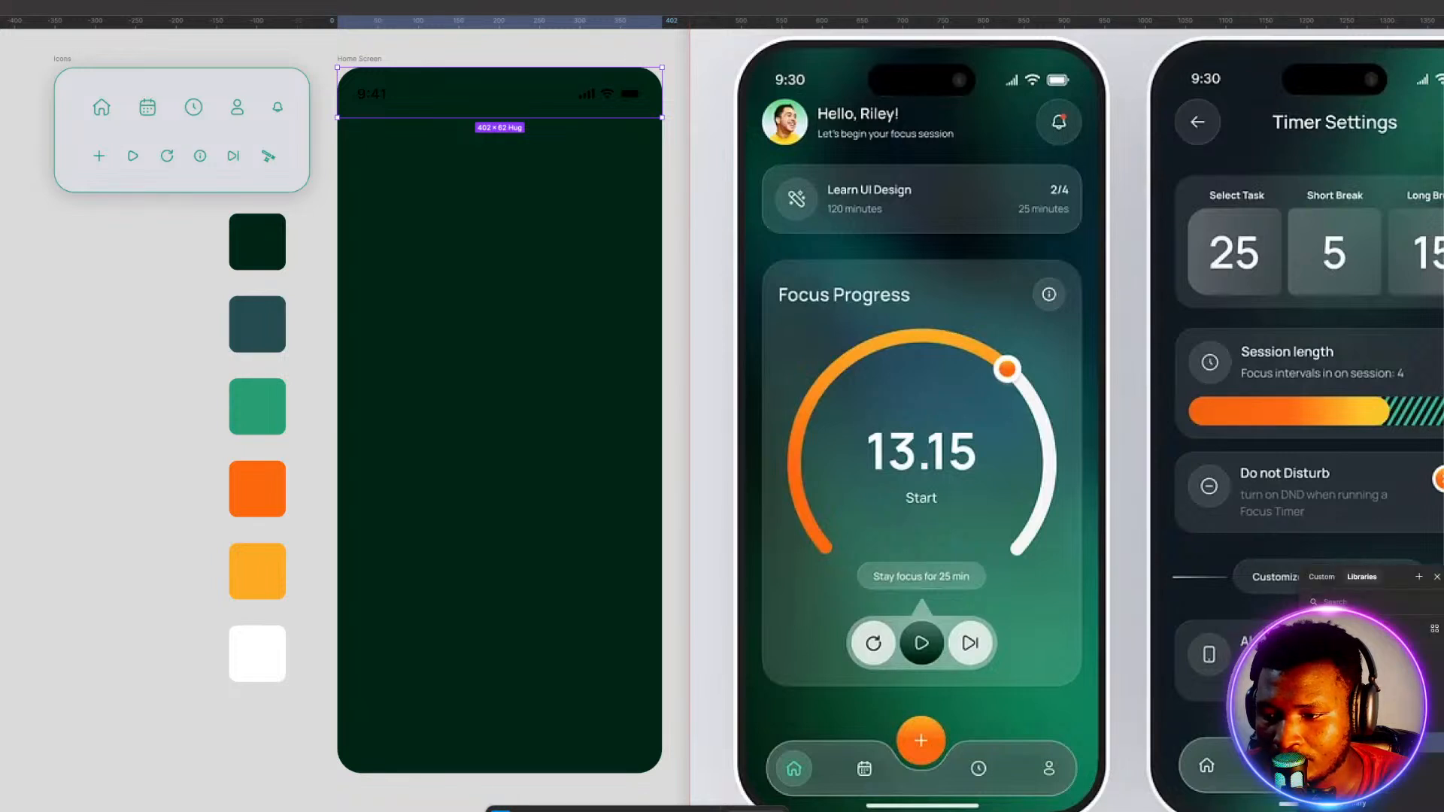
key("Escape")
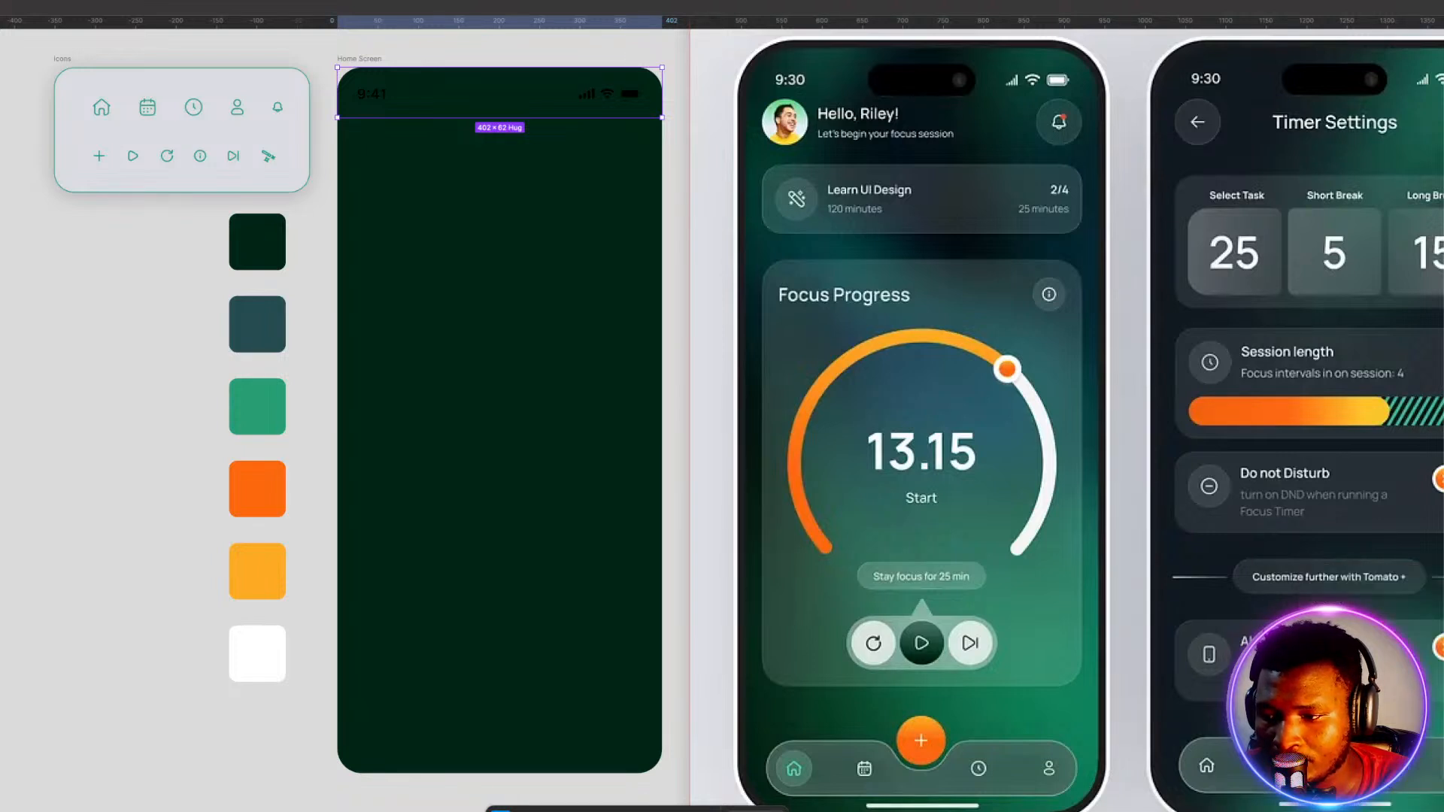
key("Escape")
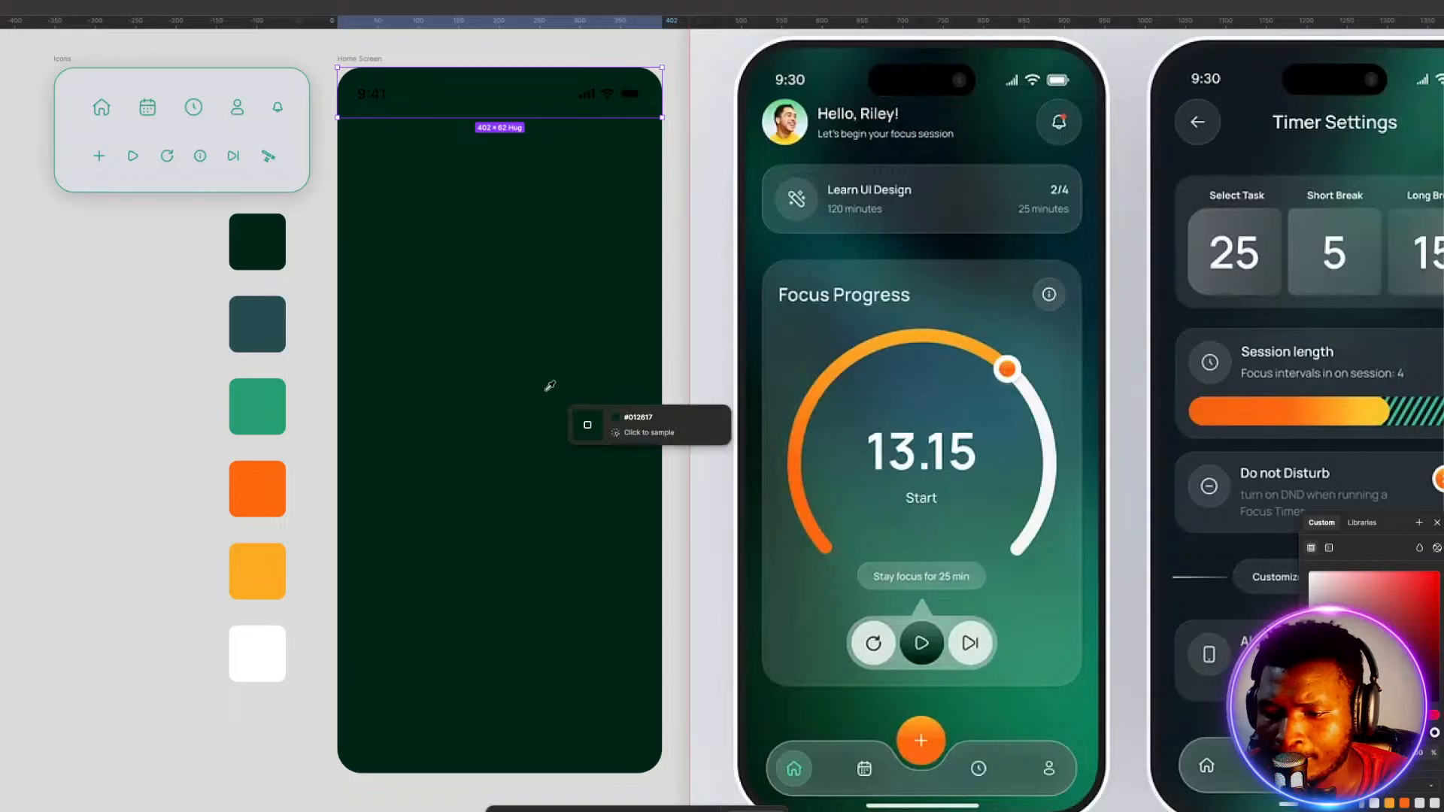
left_click(252, 643)
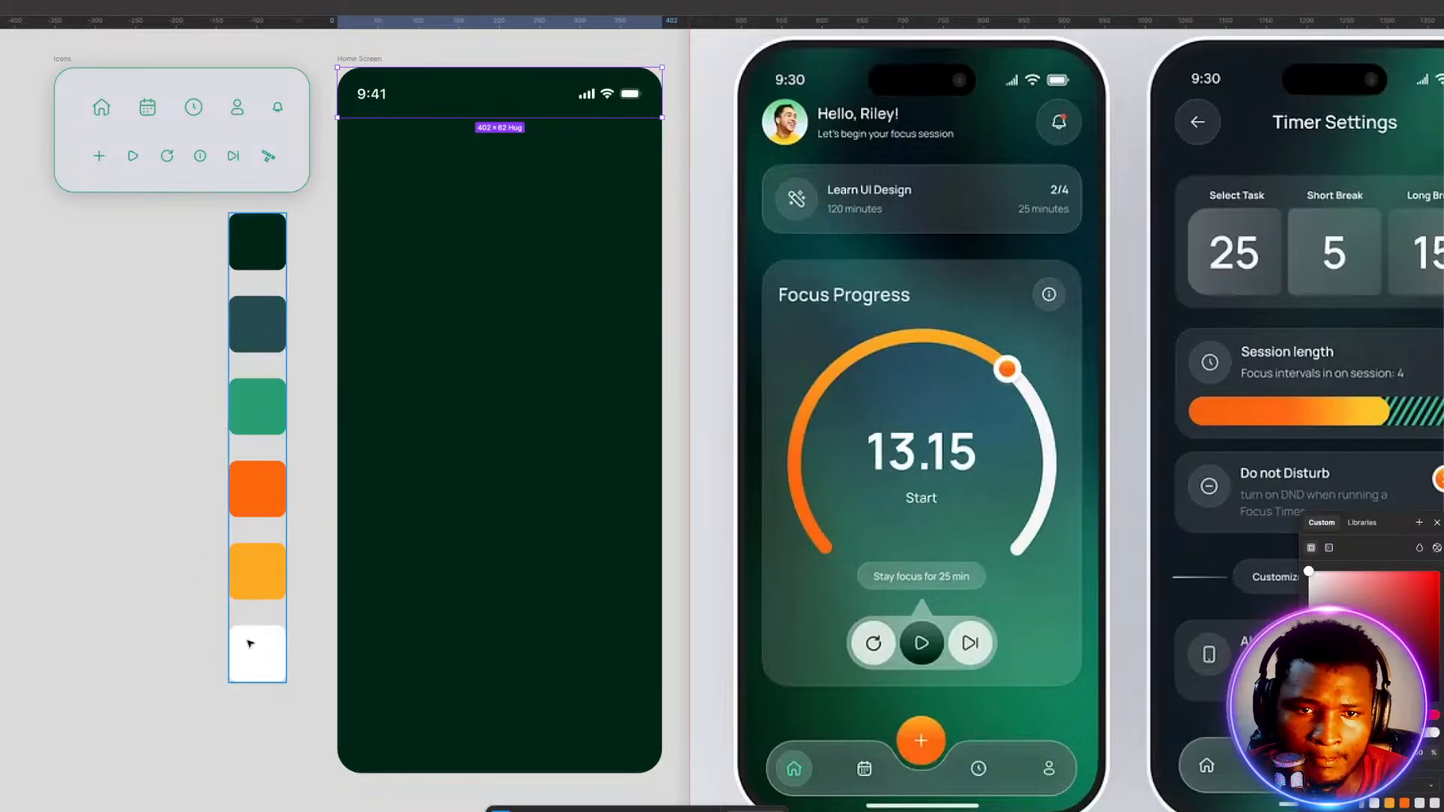
left_click(589, 253)
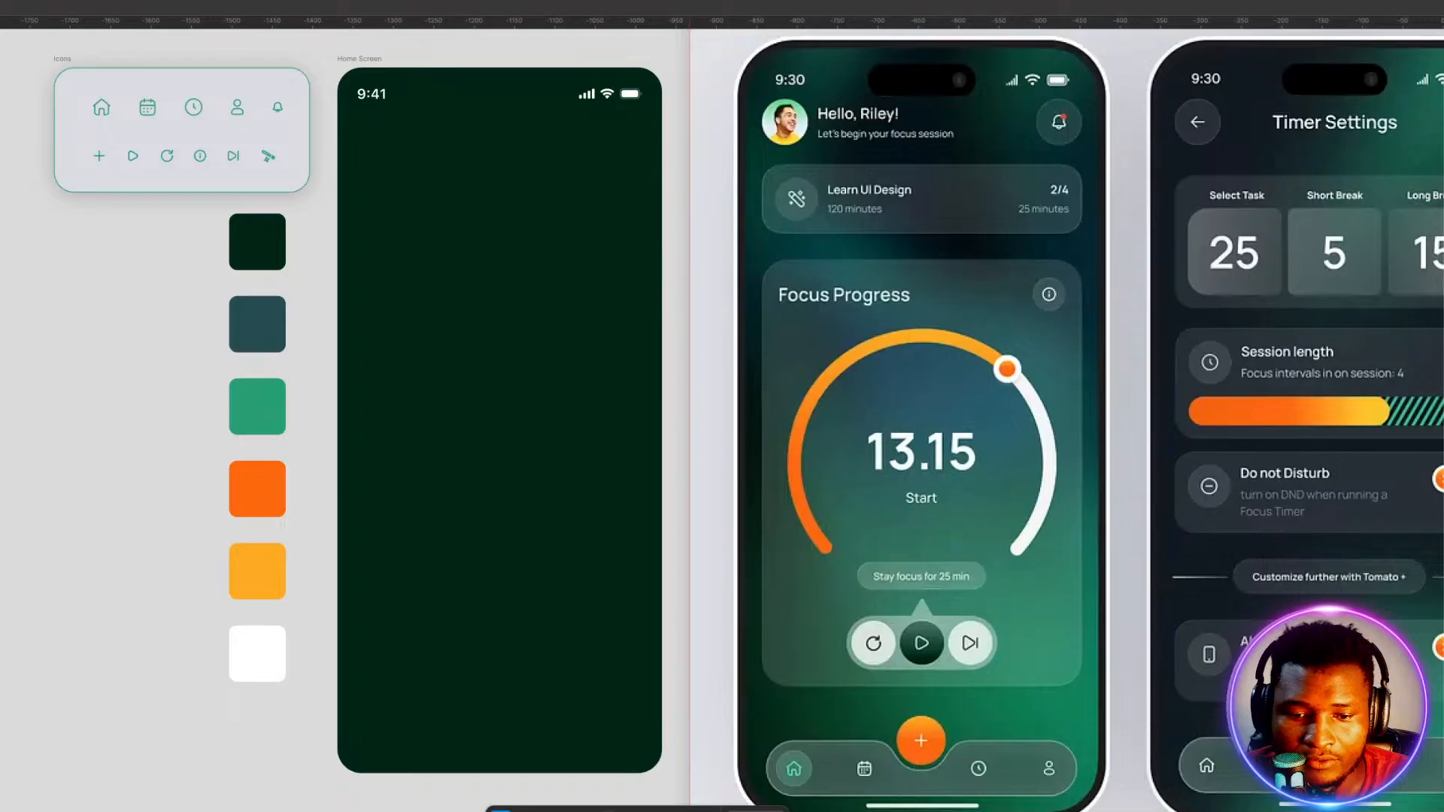
Draw an ellipse about 354 × 230 across the lower part of the Home Screen.
left_click(592, 809)
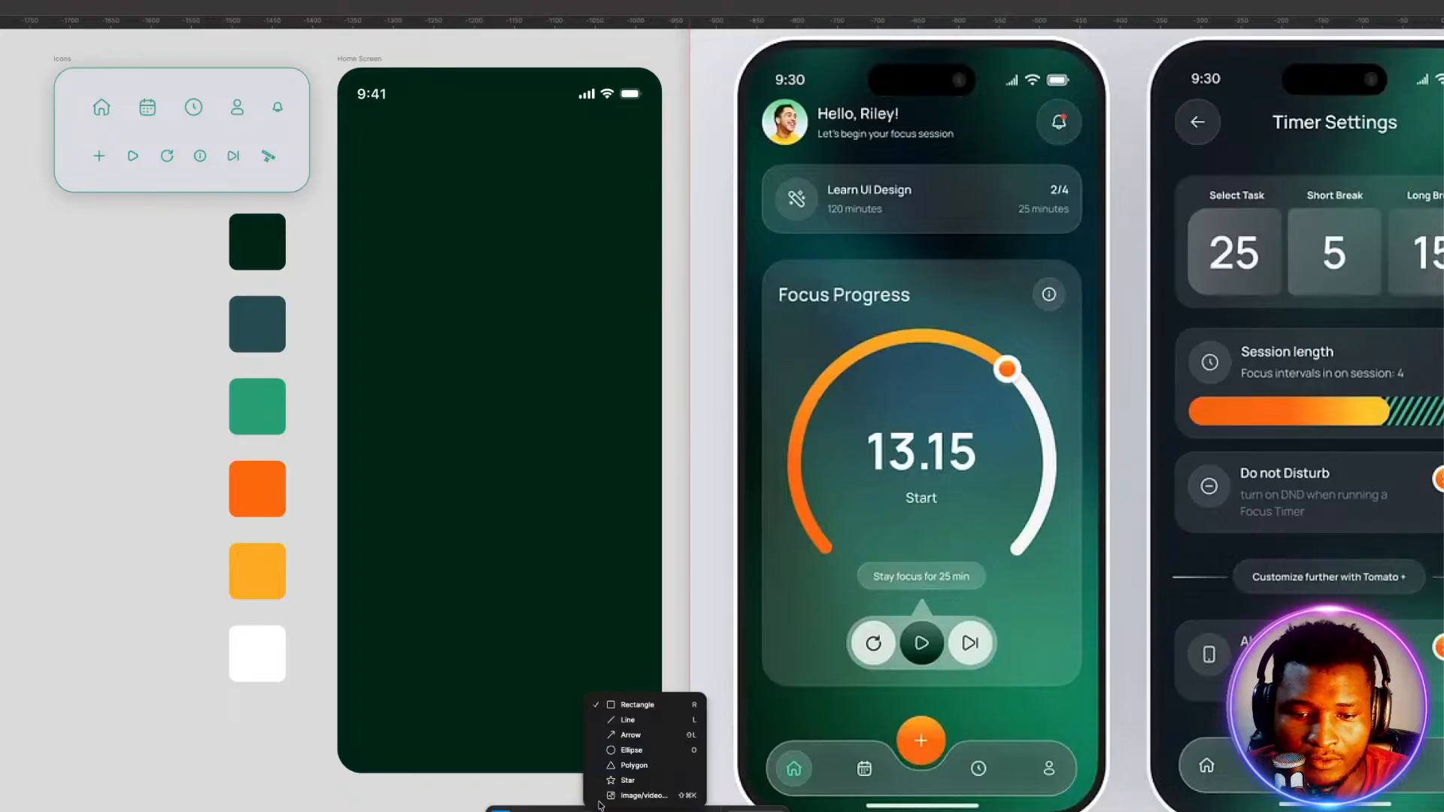
left_click(628, 752)
left_click_drag(655, 764, 371, 513)
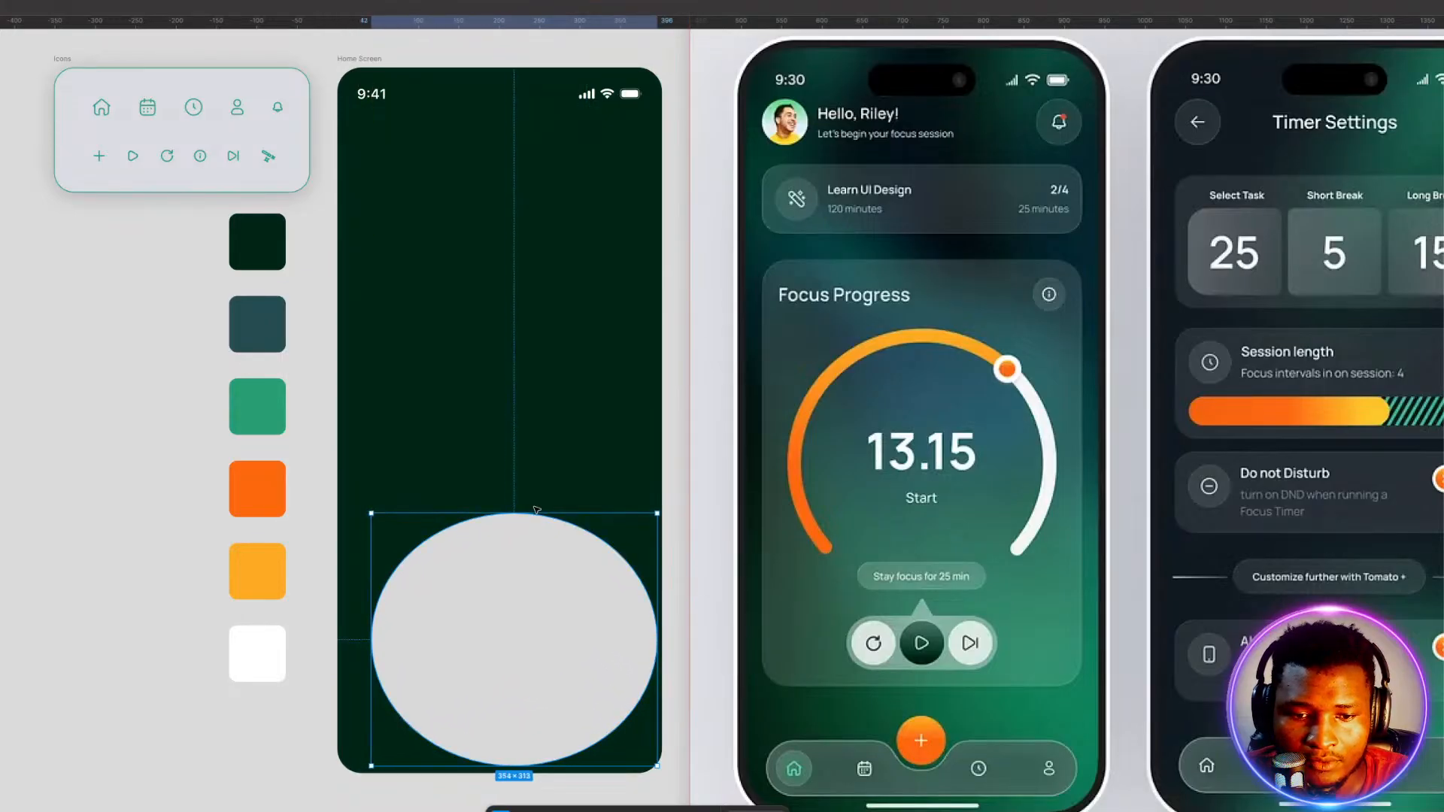
left_click_drag(514, 513, 524, 579)
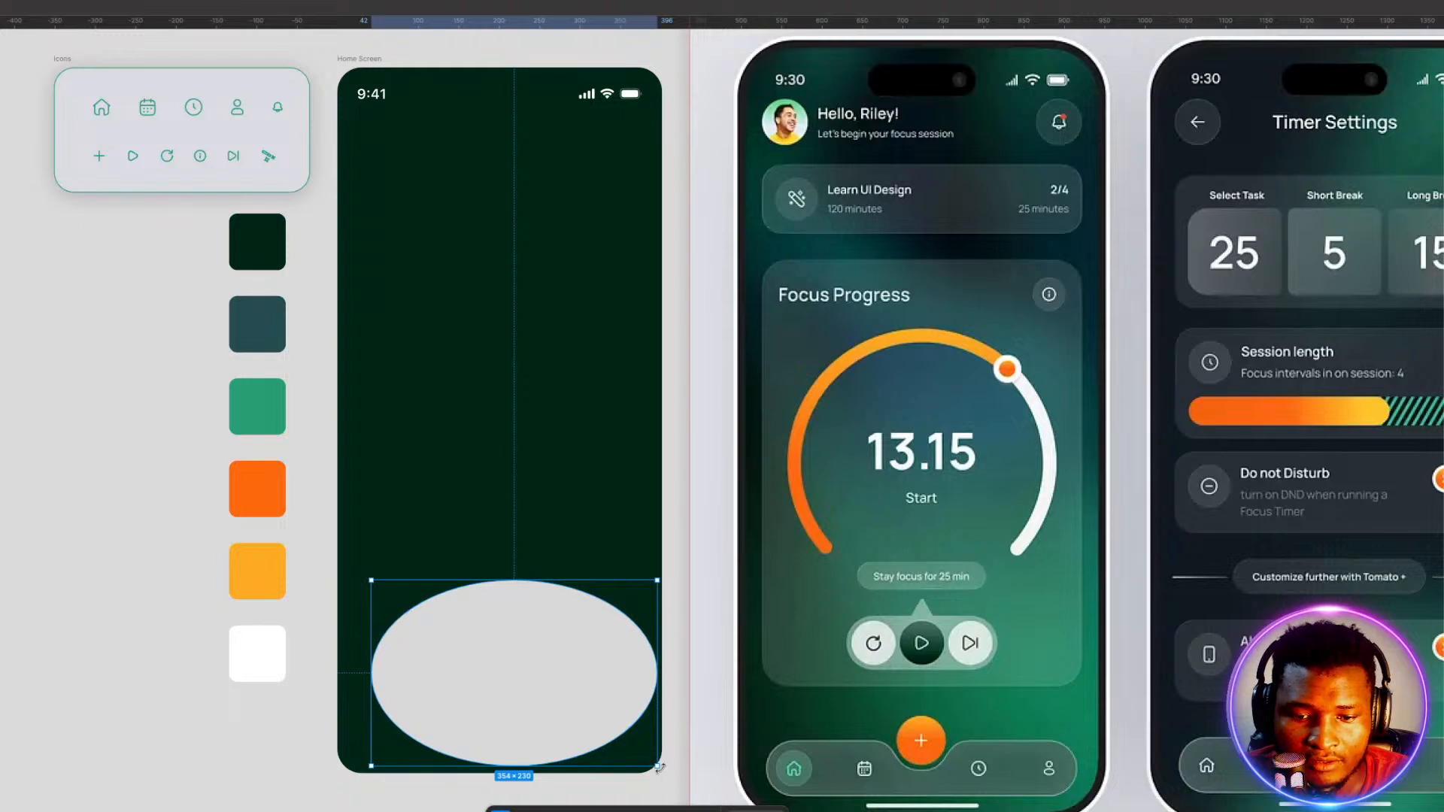
Rotate the ellipse so it slopes down to the right, and lengthen it to about 438 × 230.
left_click_drag(659, 767, 561, 810)
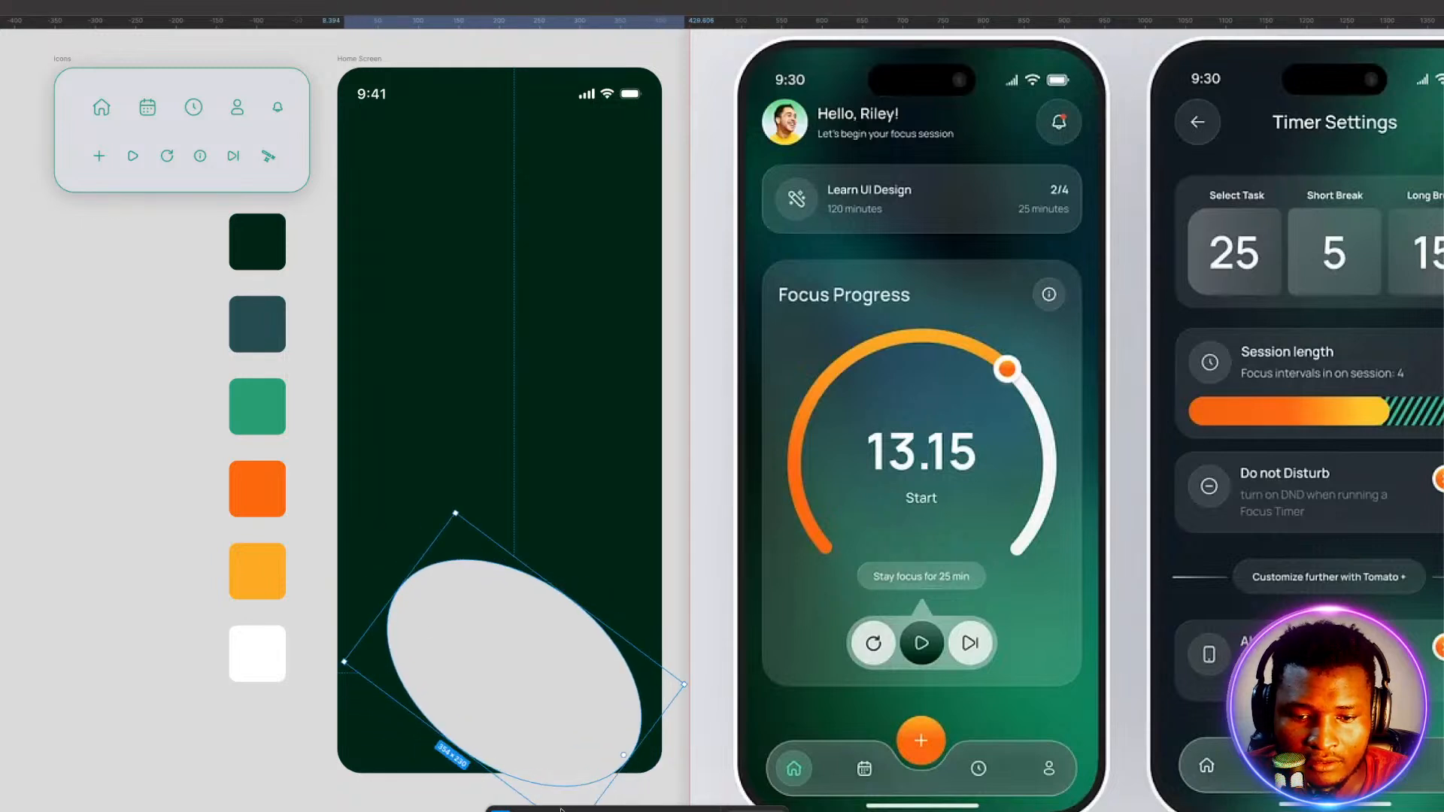
left_click_drag(519, 722, 568, 721)
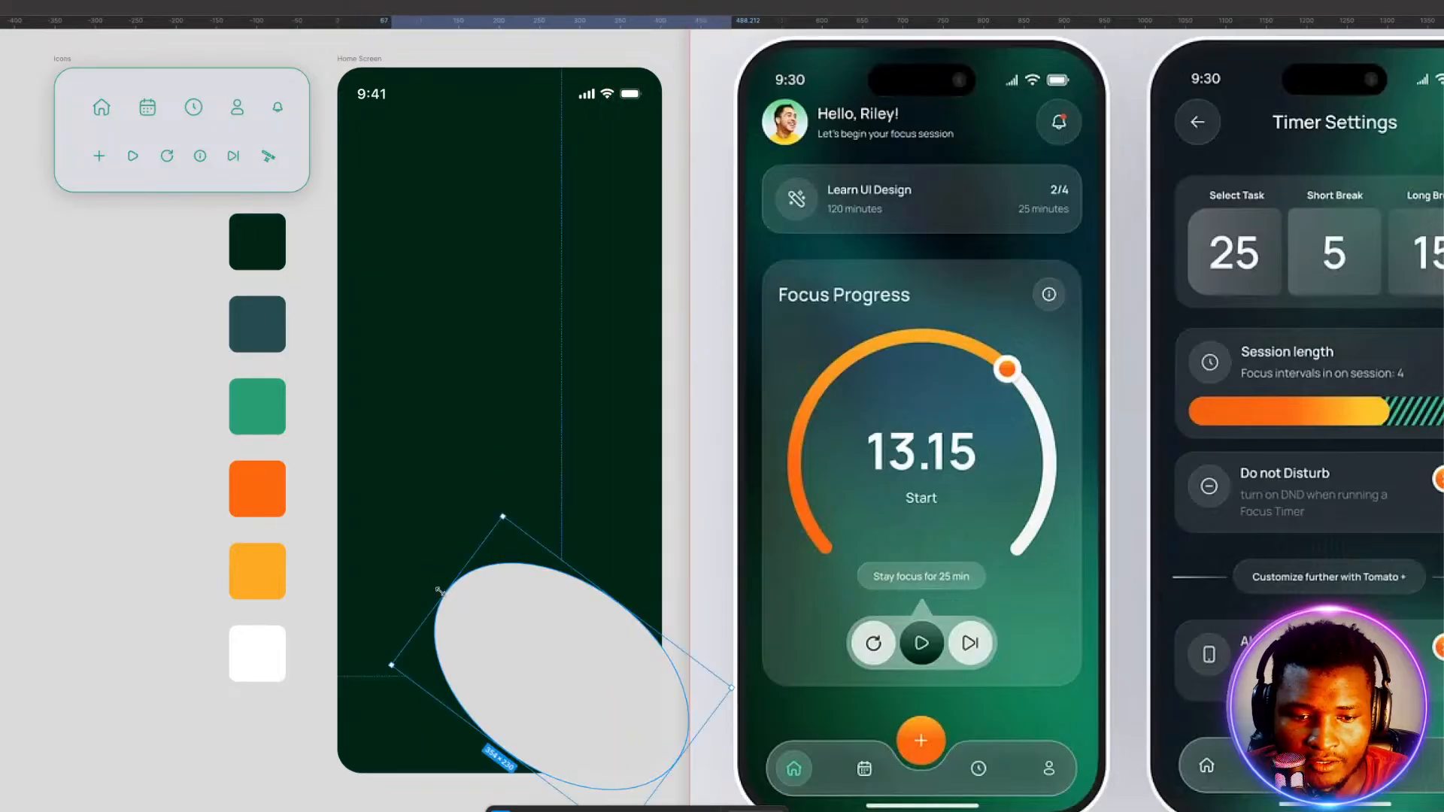
left_click_drag(439, 591, 421, 511)
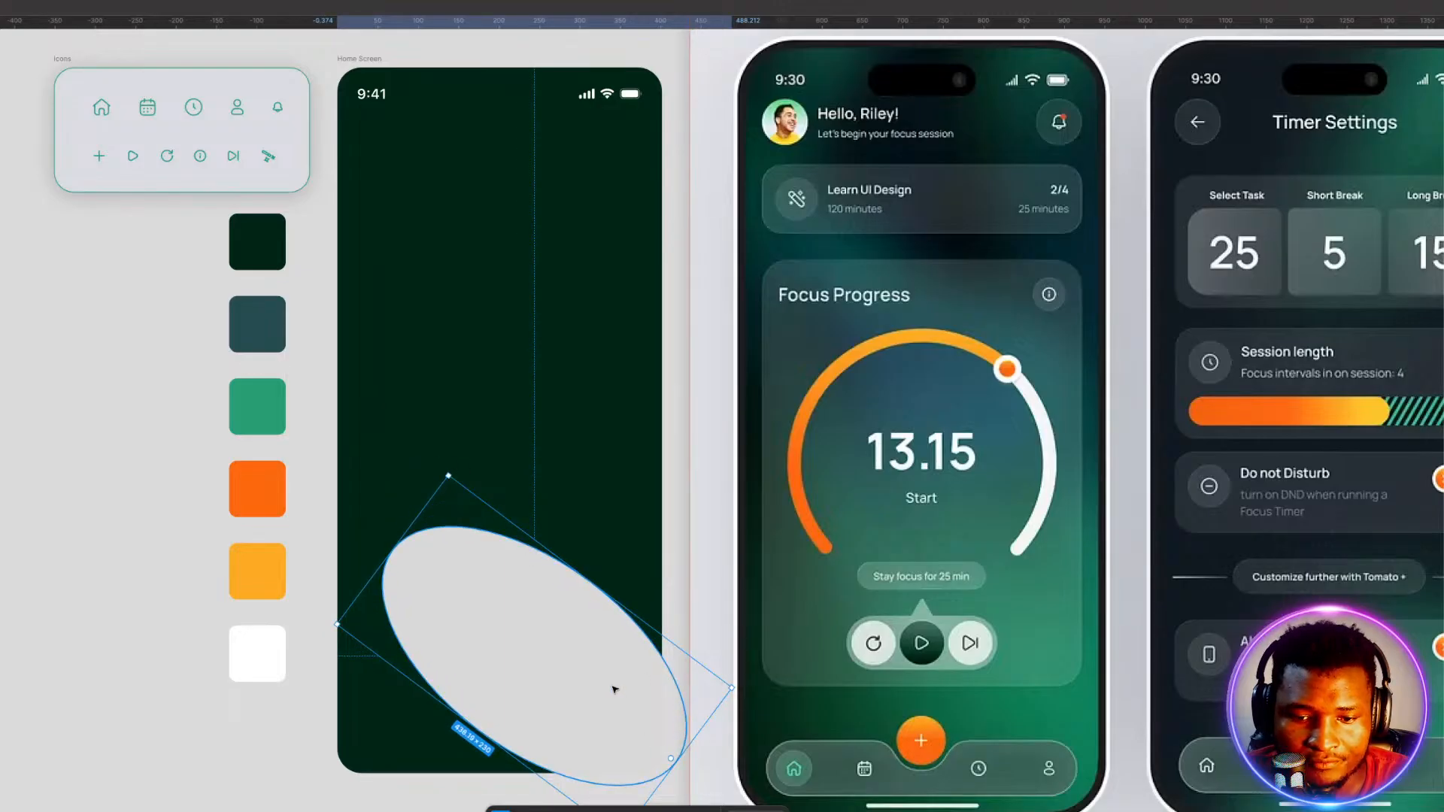
Reposition the tilted ellipse so it runs off the lower-right corner of the Home Screen.
left_click_drag(612, 686, 533, 490)
left_click_drag(440, 445, 511, 645)
left_click(59, 579)
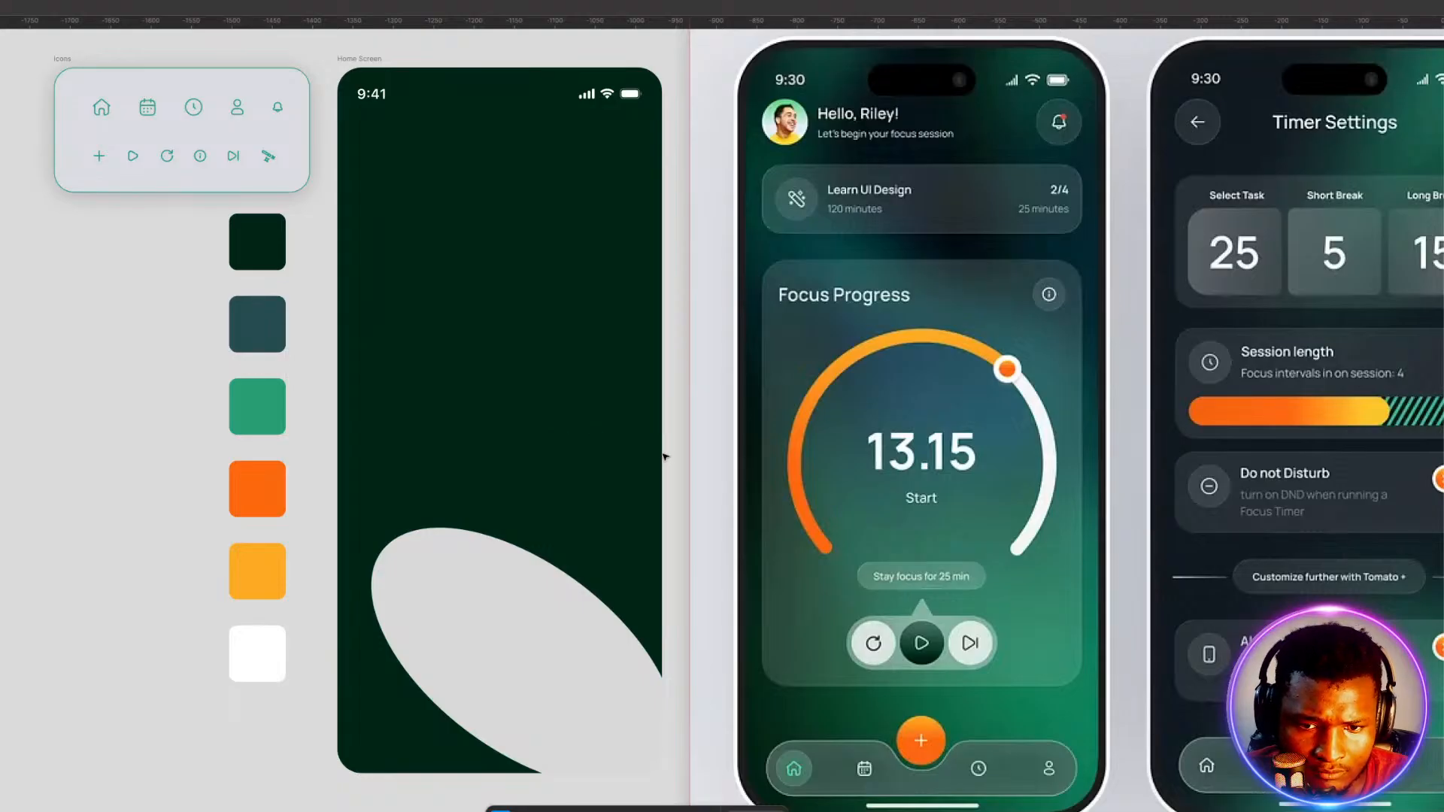
mouse_move(570, 722)
left_mouse_down()
mouse_move(553, 679)
mouse_move(571, 710)
left_mouse_up()
left_click(332, 785)
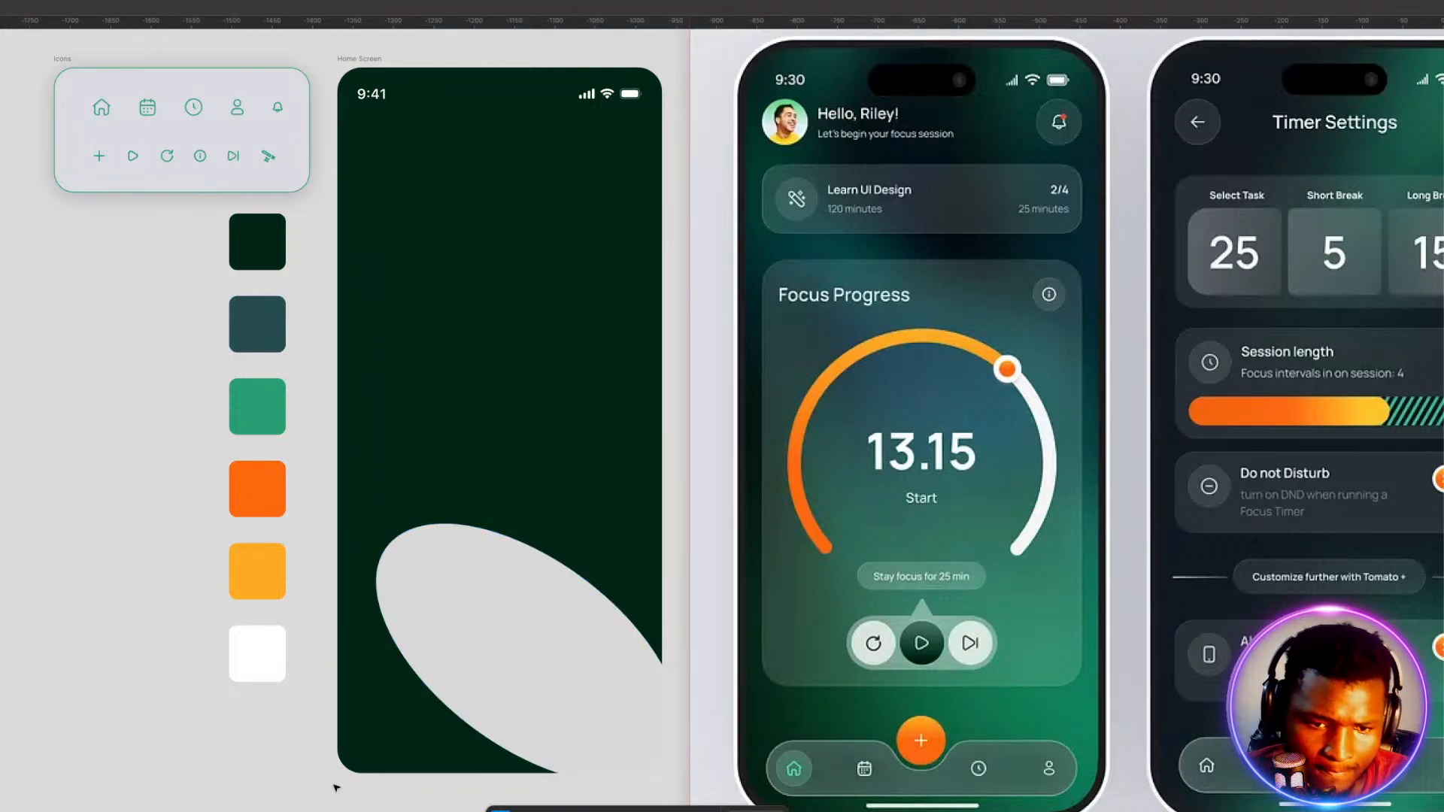
Fill the tilted ellipse with the green sampled from the third palette swatch.
left_click(476, 626)
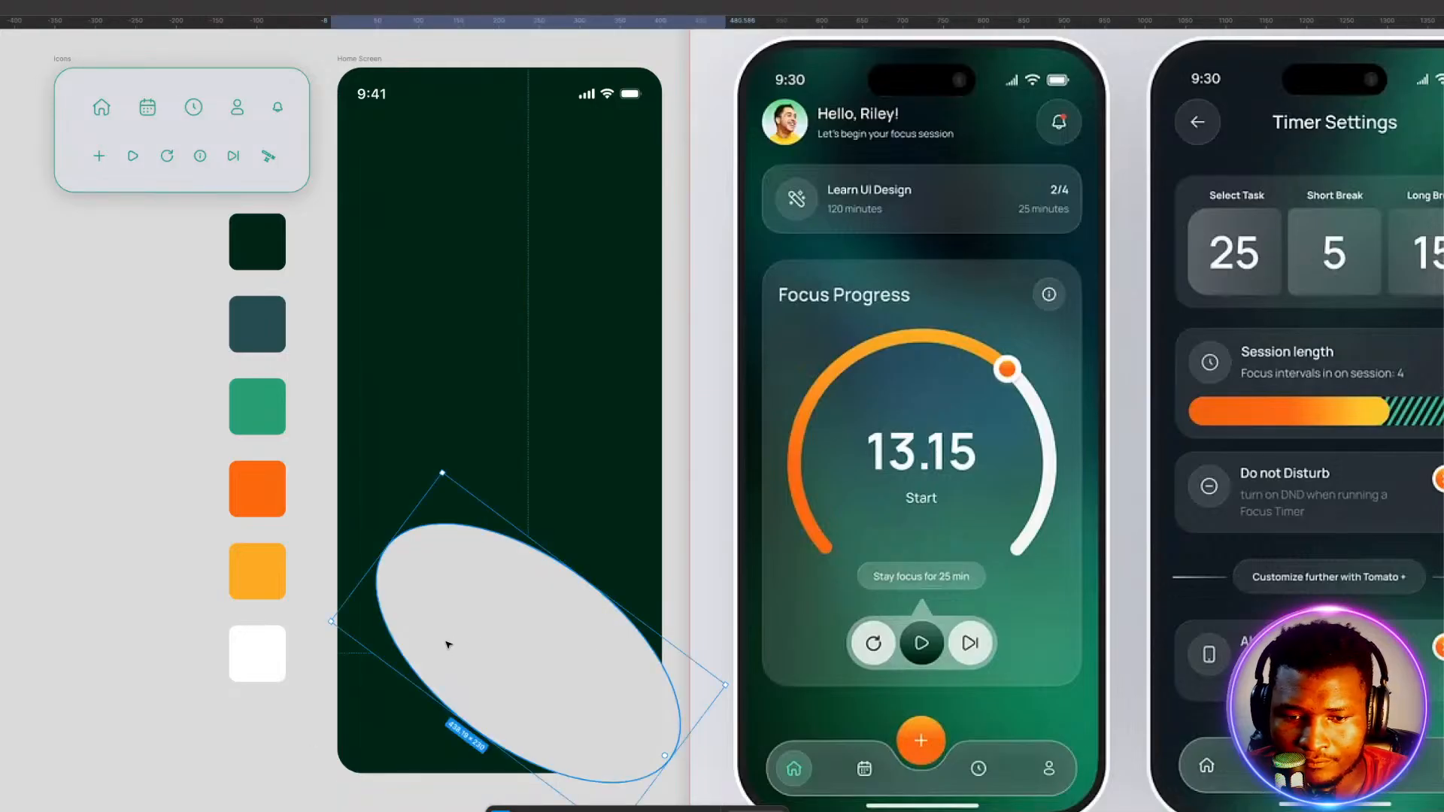
left_click(1443, 391)
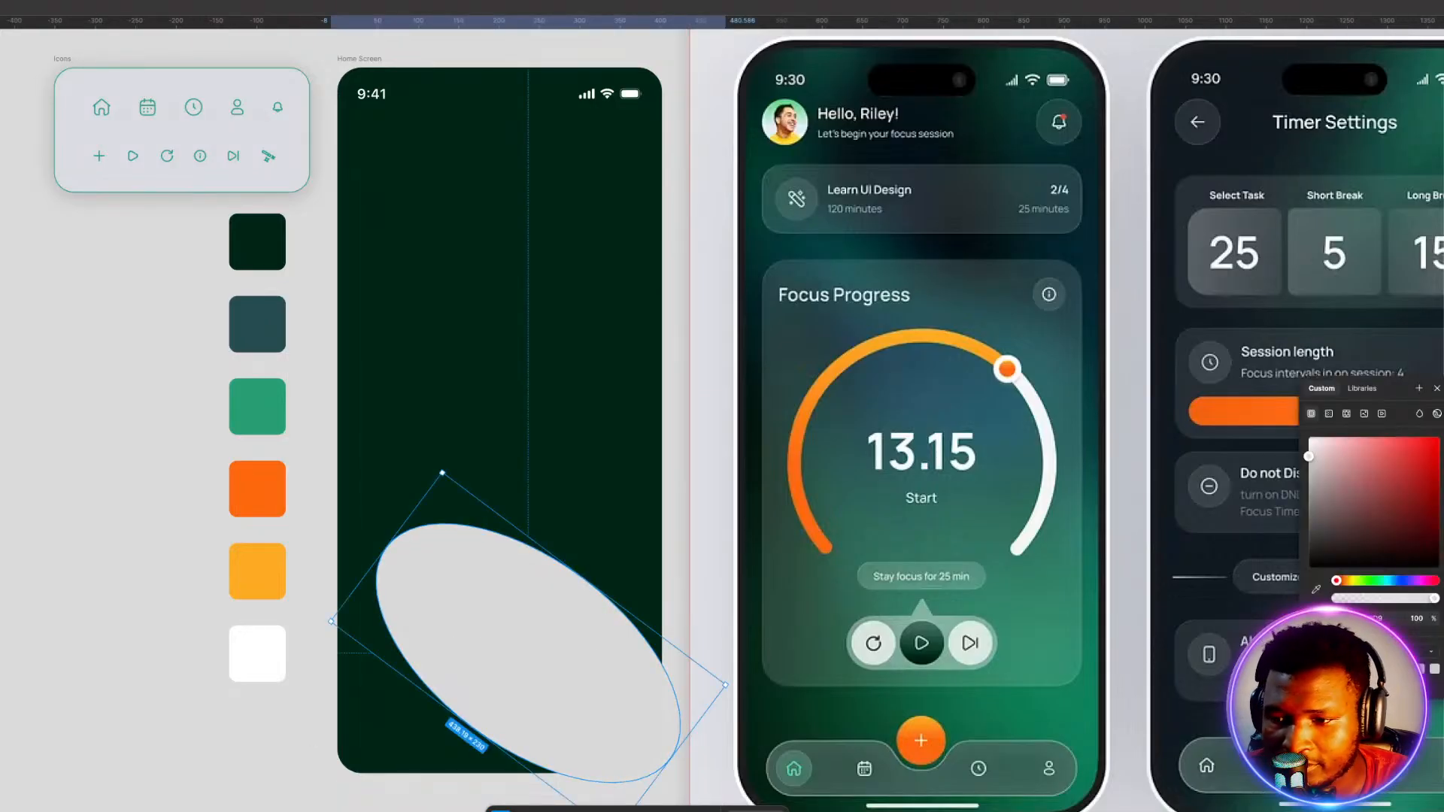
left_click(1316, 589)
left_click(257, 407)
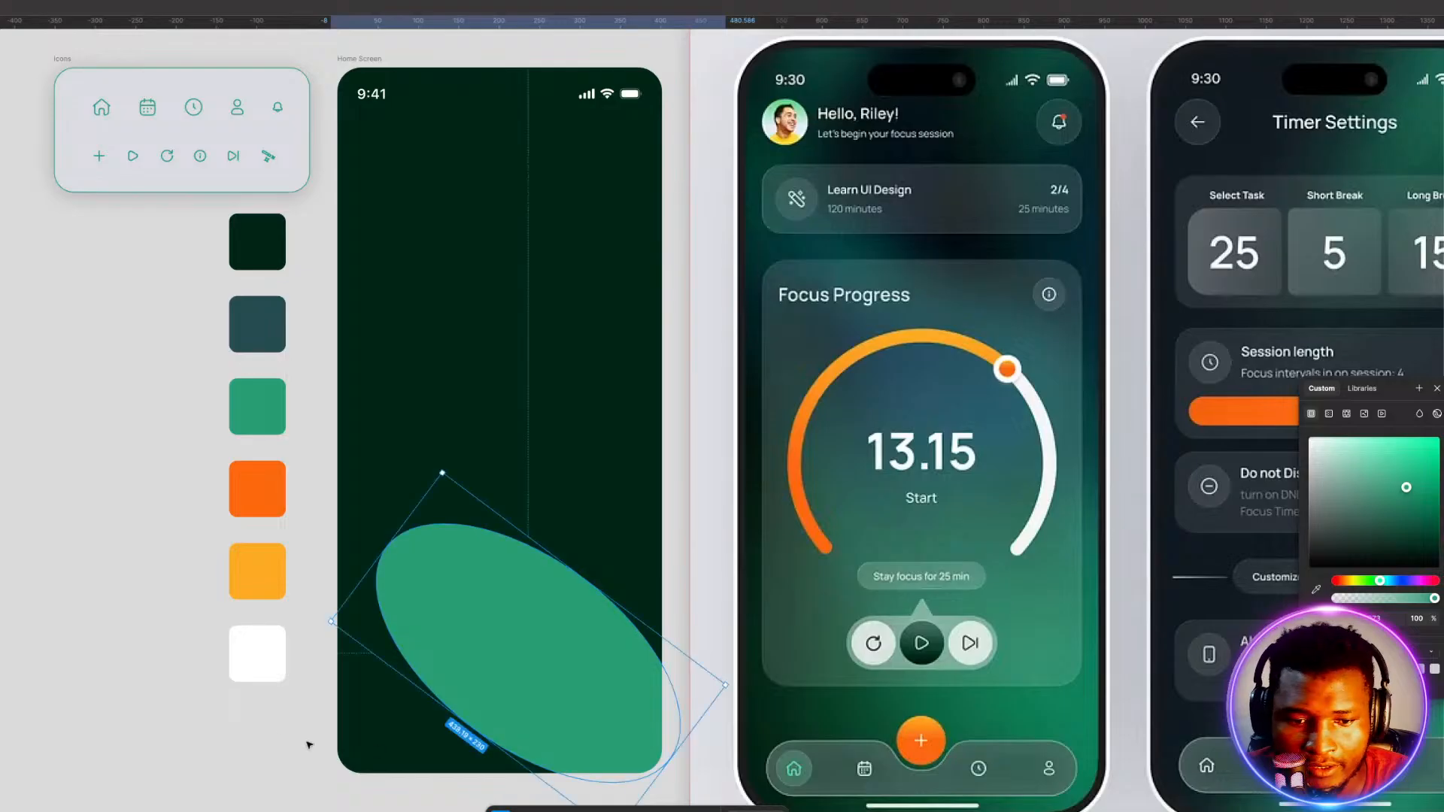
left_click(151, 712)
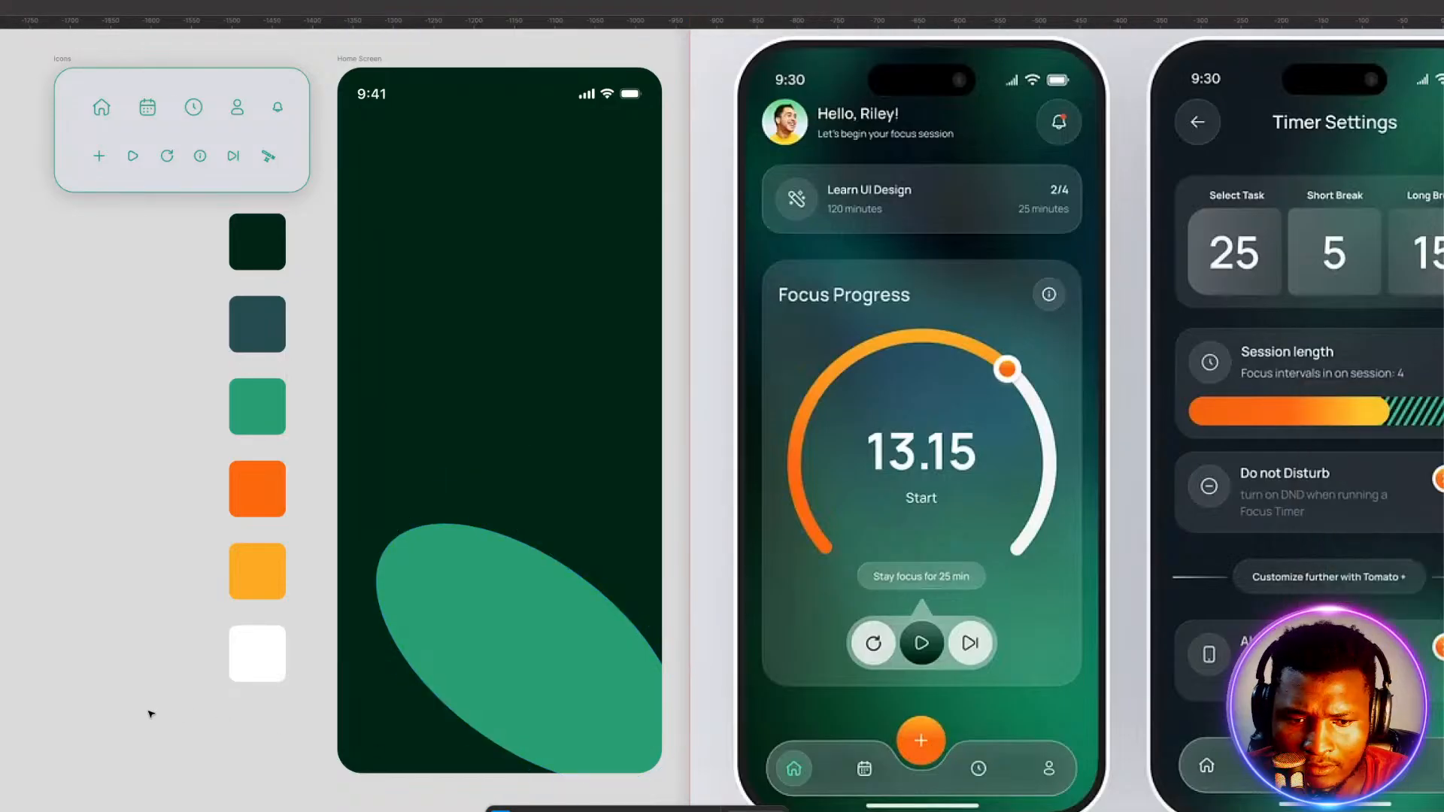
Duplicate the green ellipse into the upper half of the Home Screen and shrink the copy to about 295 × 72.
left_click(519, 607)
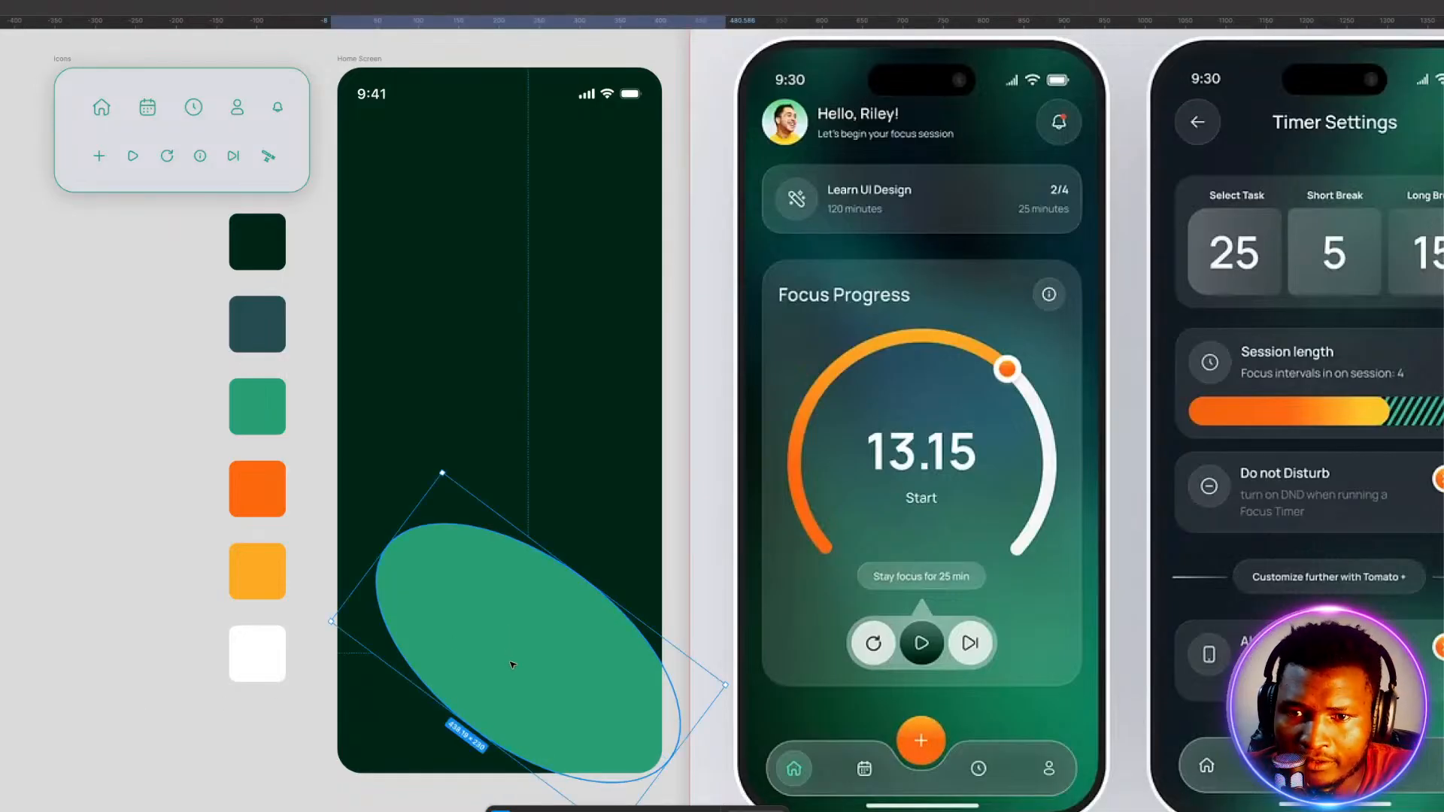
left_click_drag(512, 664, 502, 291)
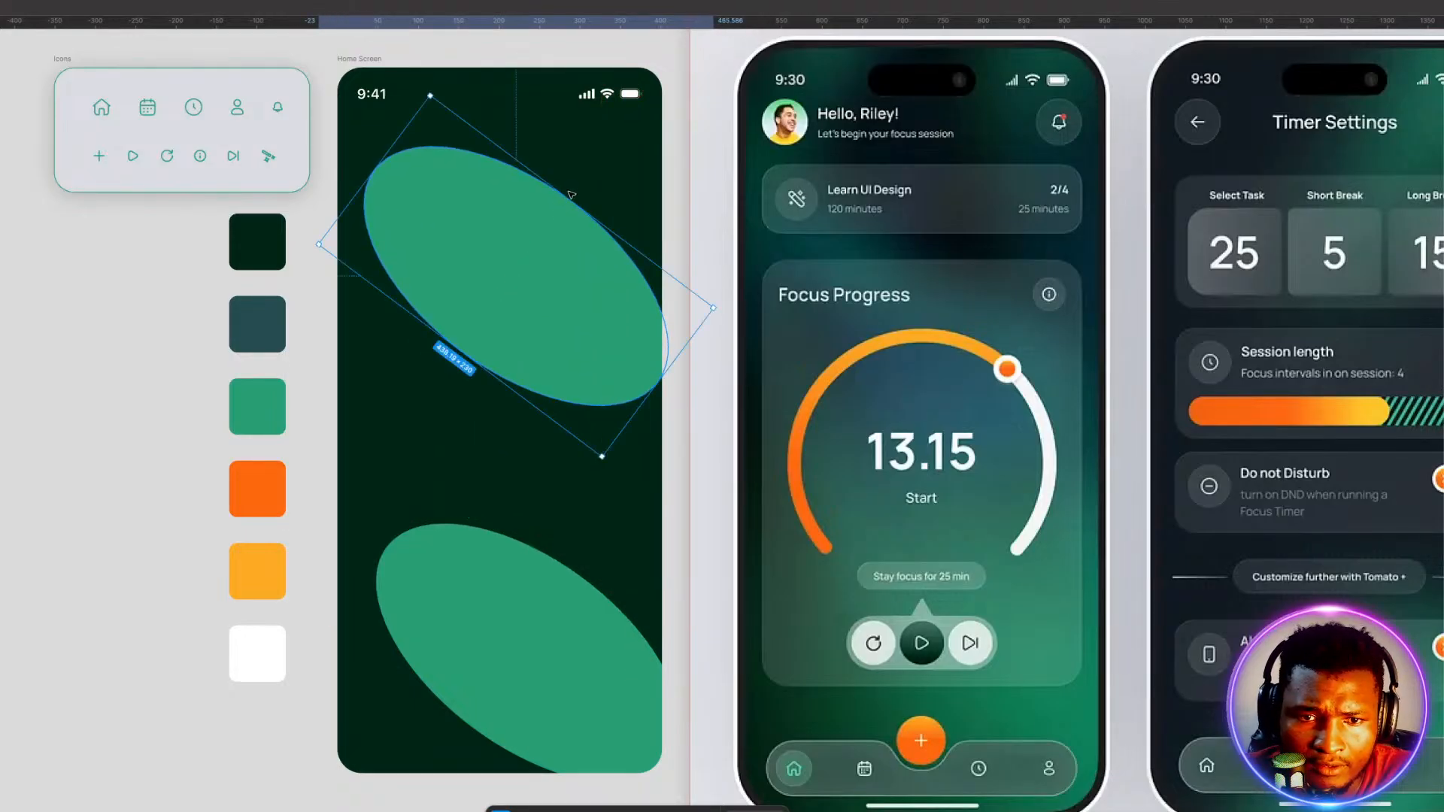
left_click_drag(570, 198, 511, 279)
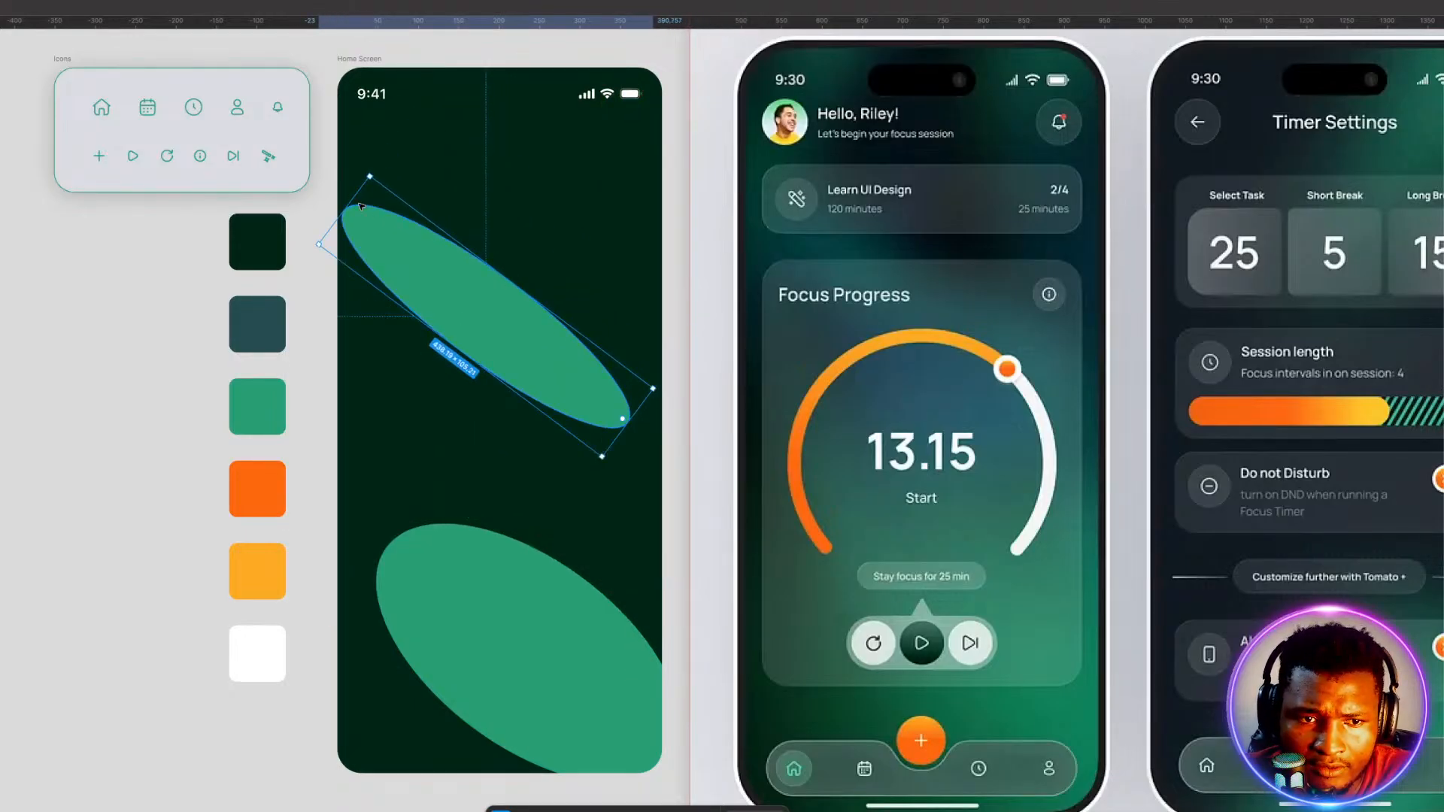
left_click_drag(344, 211, 445, 268)
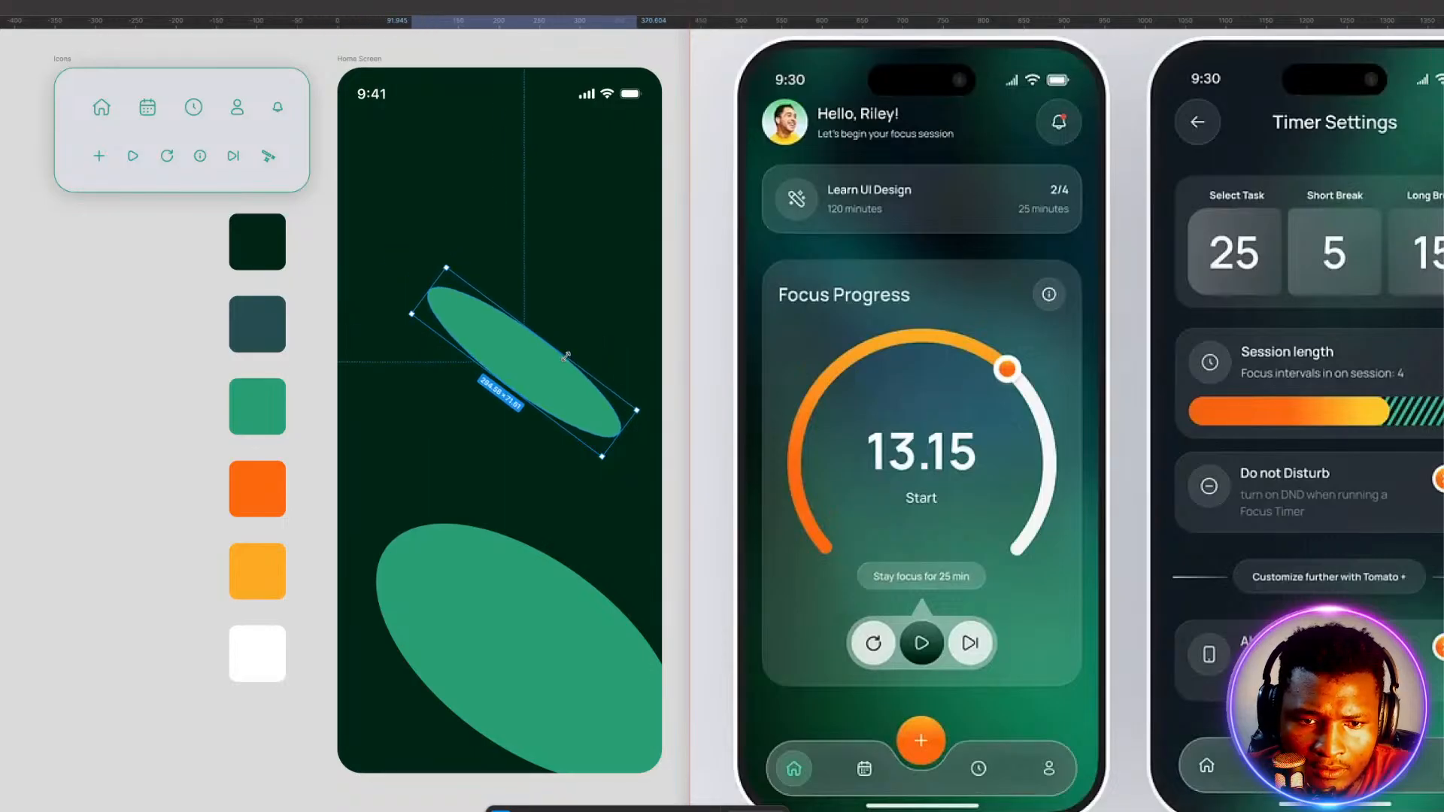
left_click_drag(555, 370, 499, 342)
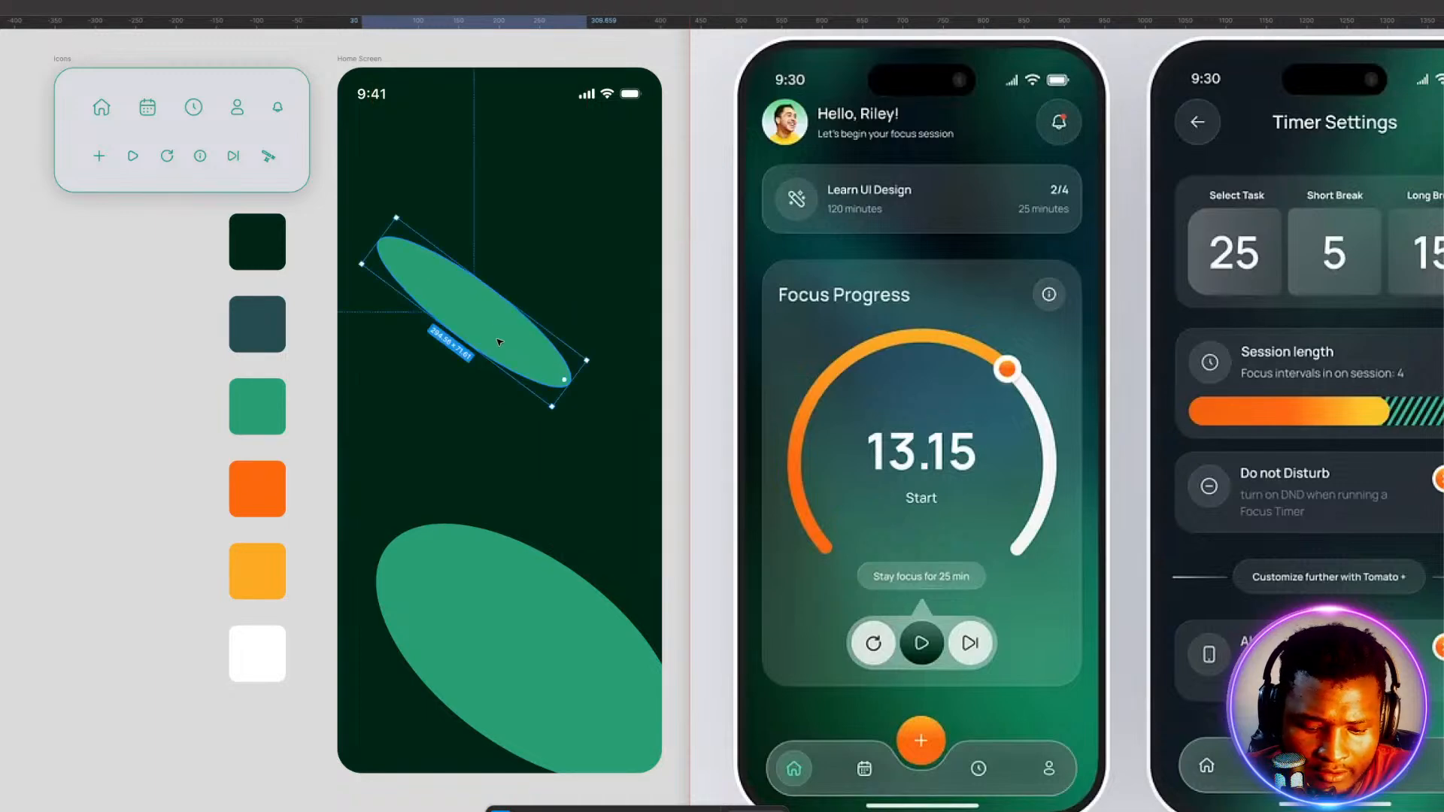
Duplicate the narrow ellipse, tilt the copy the opposite way, widen it to about 108, and place it over the Home Screen's upper-right corner.
key("ctrl+d")
left_click_drag(480, 206, 586, 311)
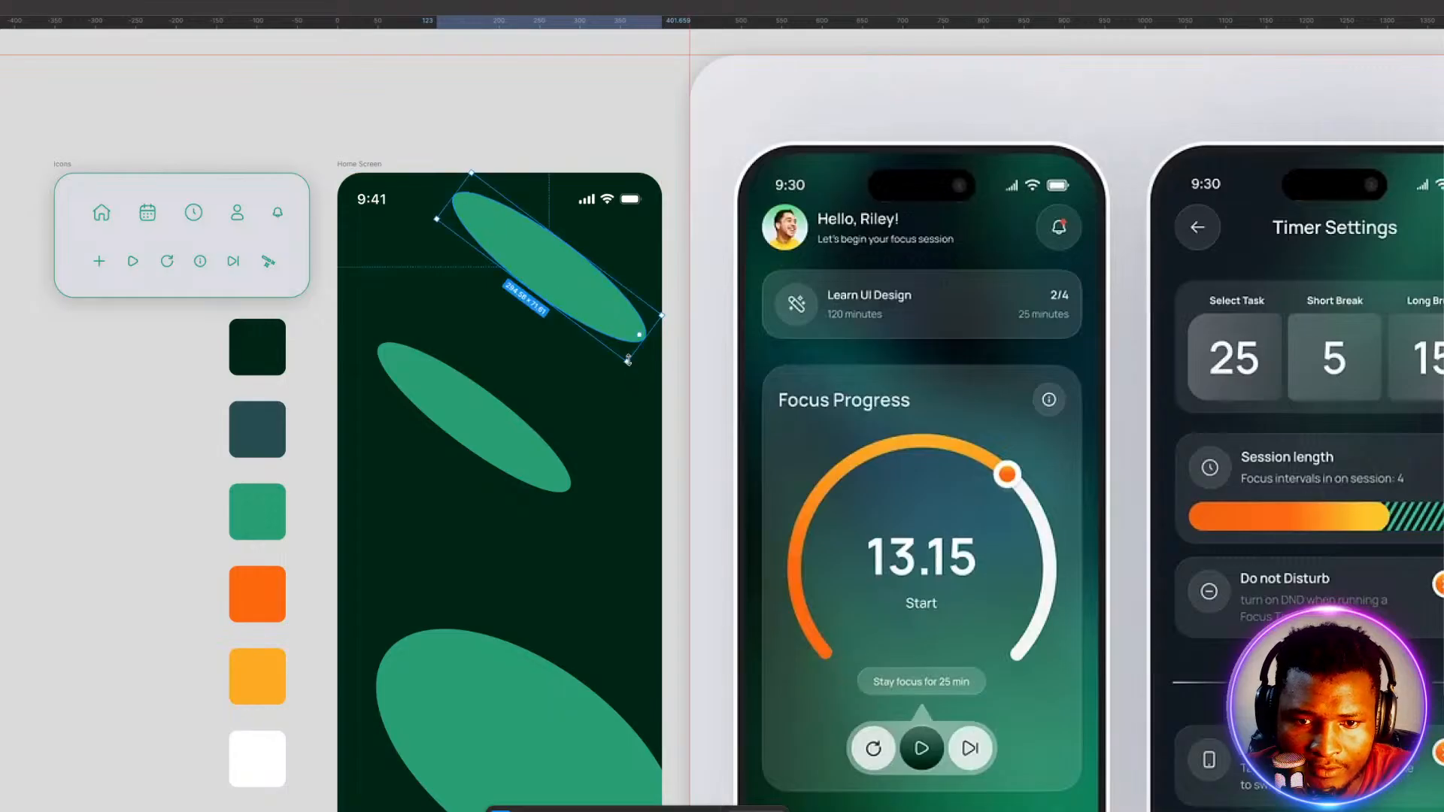
left_click_drag(628, 367, 656, 211)
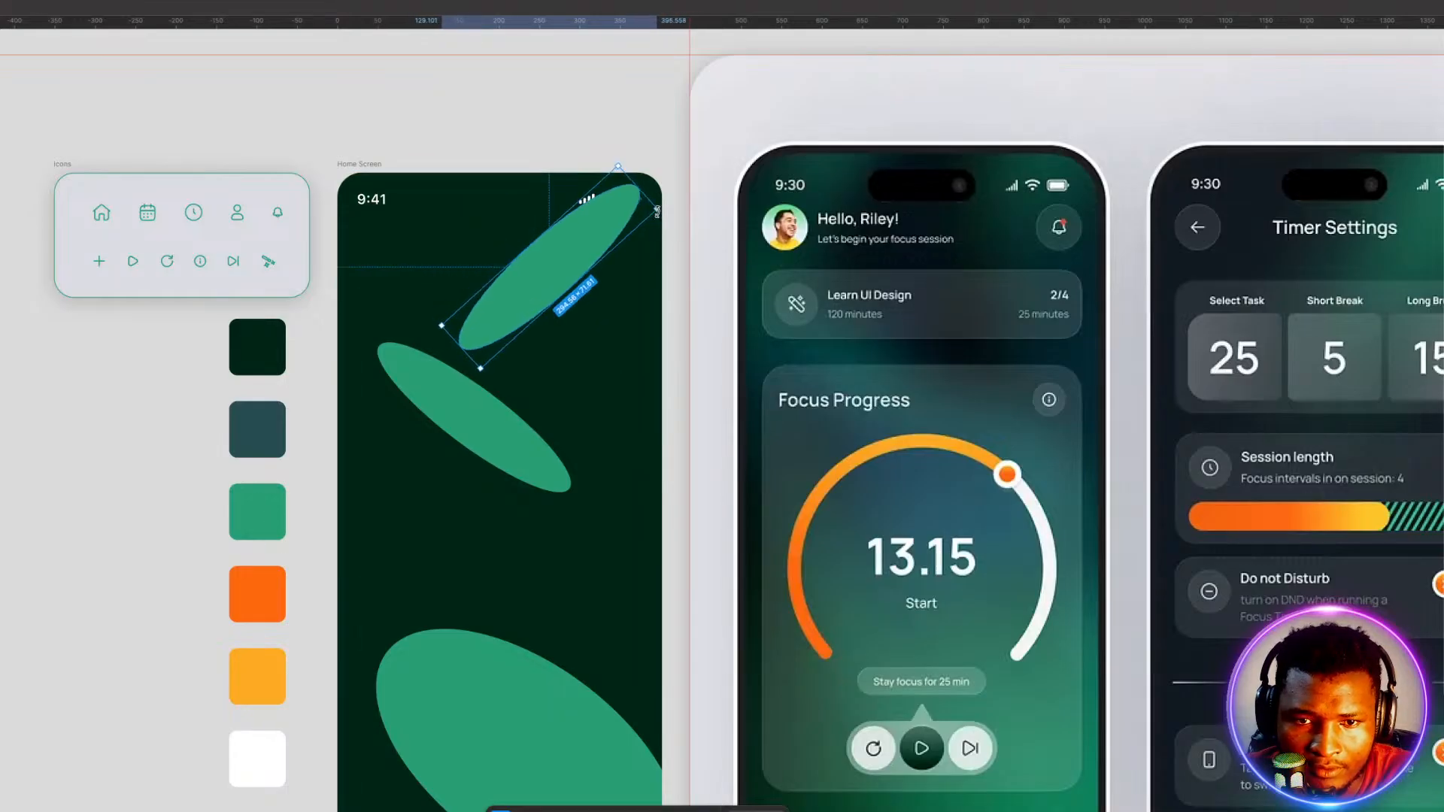
left_click_drag(588, 260, 575, 173)
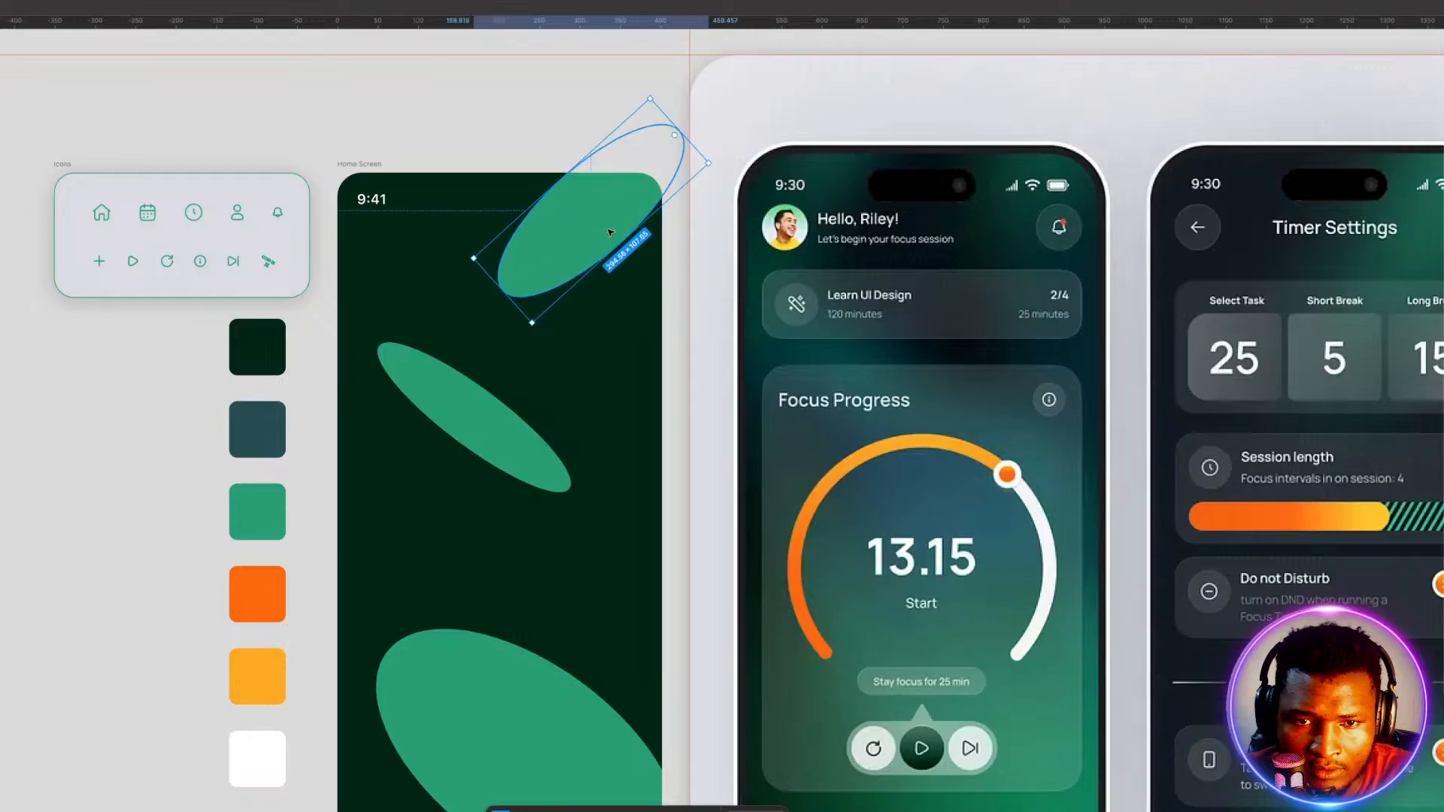
mouse_move(610, 224)
left_mouse_down()
mouse_move(655, 190)
mouse_move(617, 217)
left_mouse_up()
left_click(480, 331)
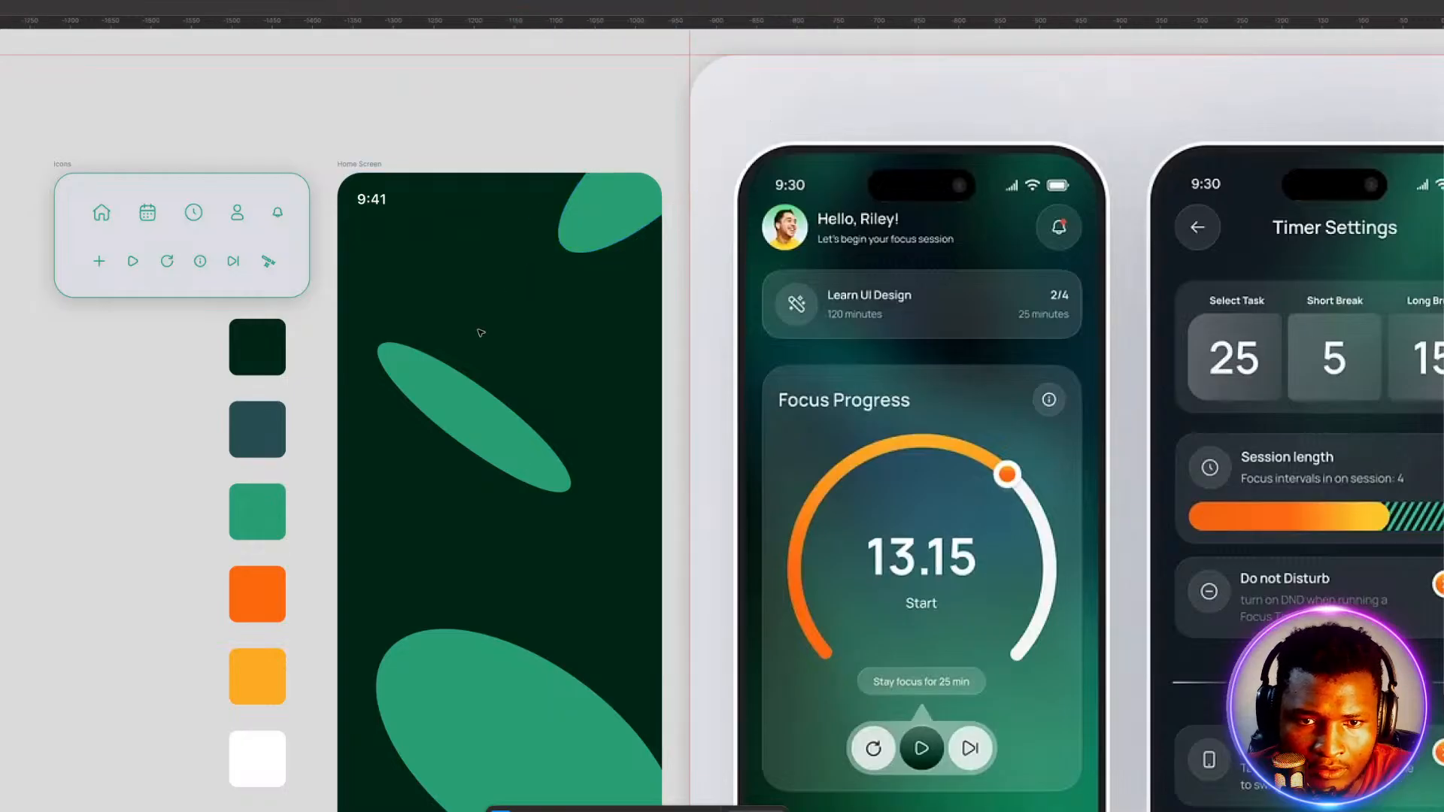
Bring the Home Screen's status bar in front of the green ellipses.
left_click(365, 201)
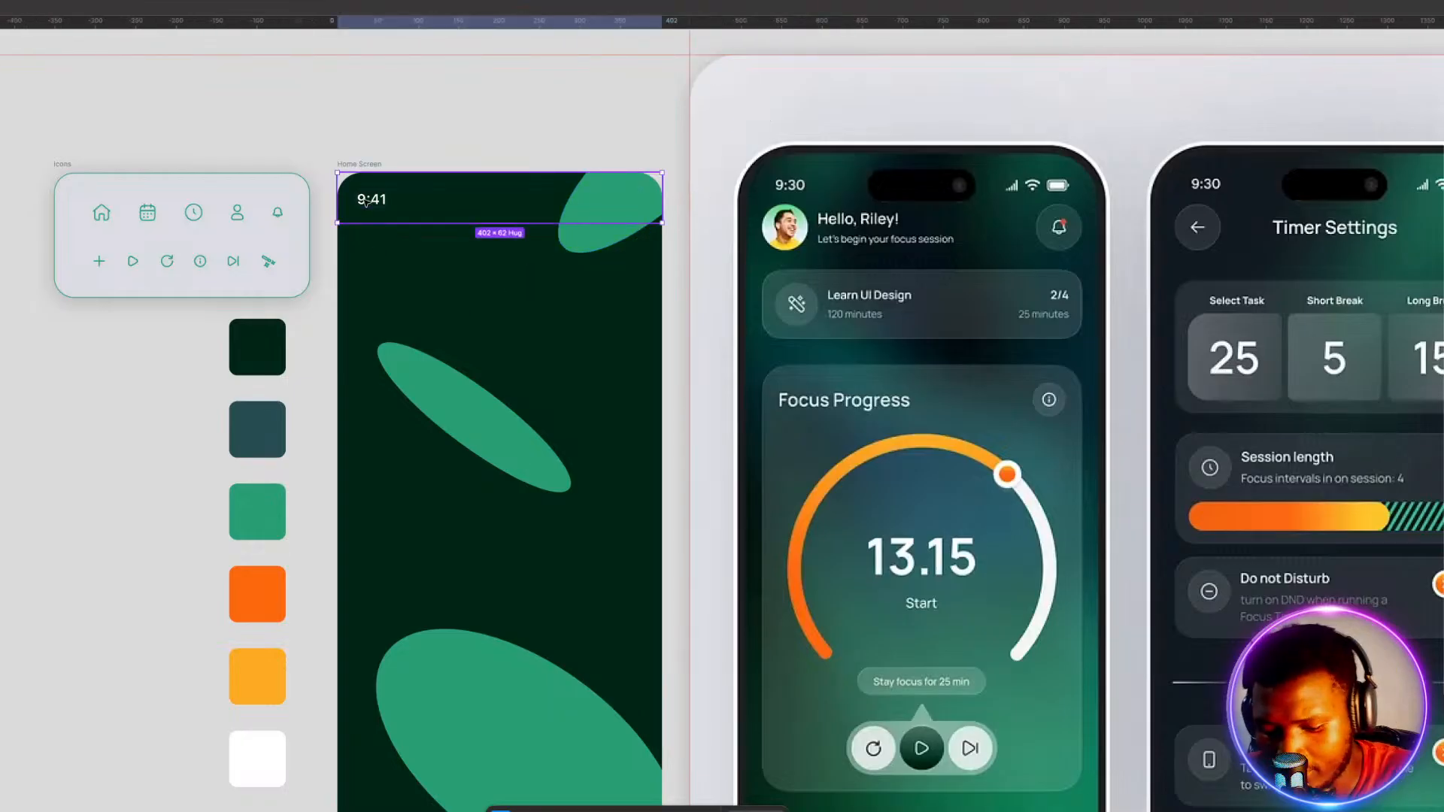
key("]")
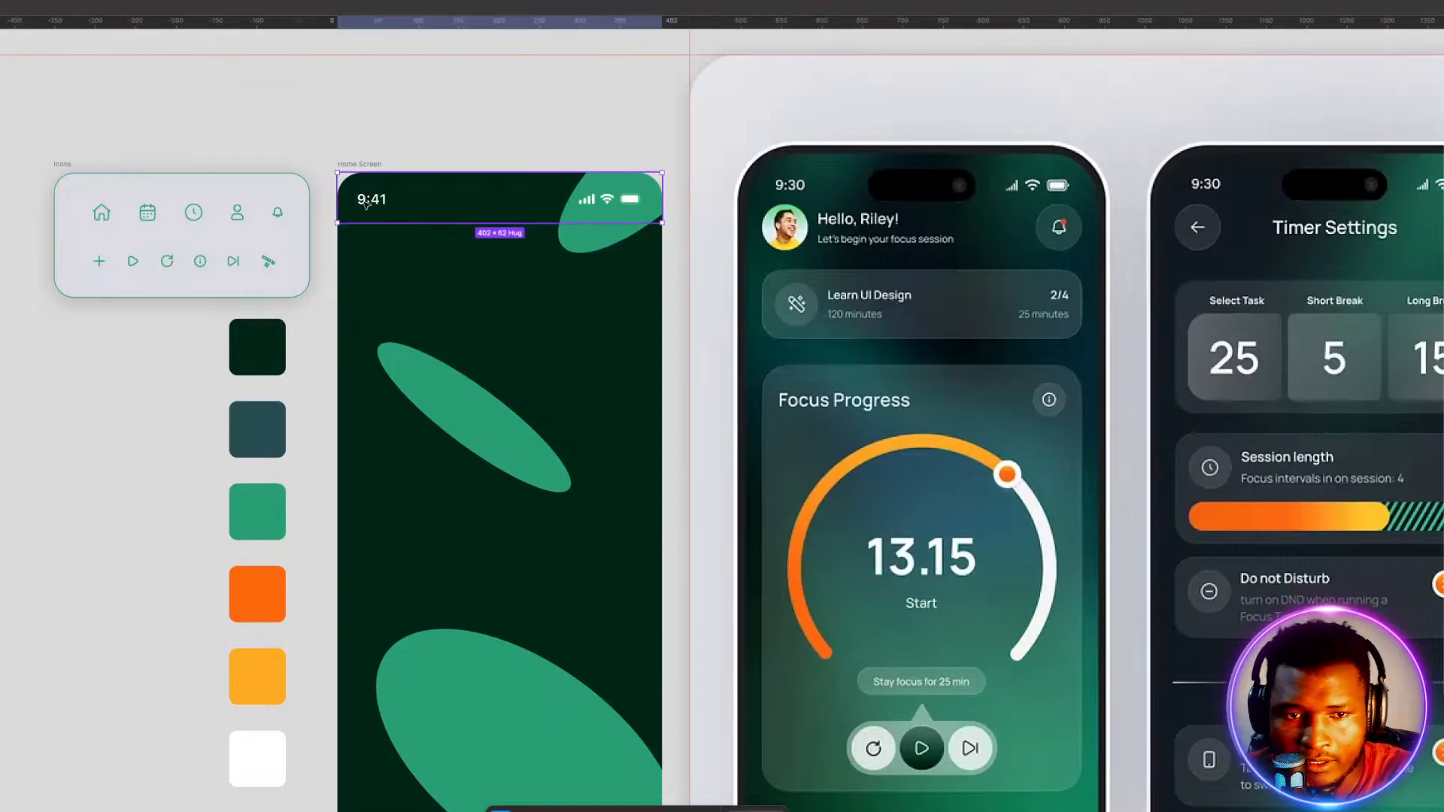
left_click(67, 479)
scroll(500, 474, "down", 3)
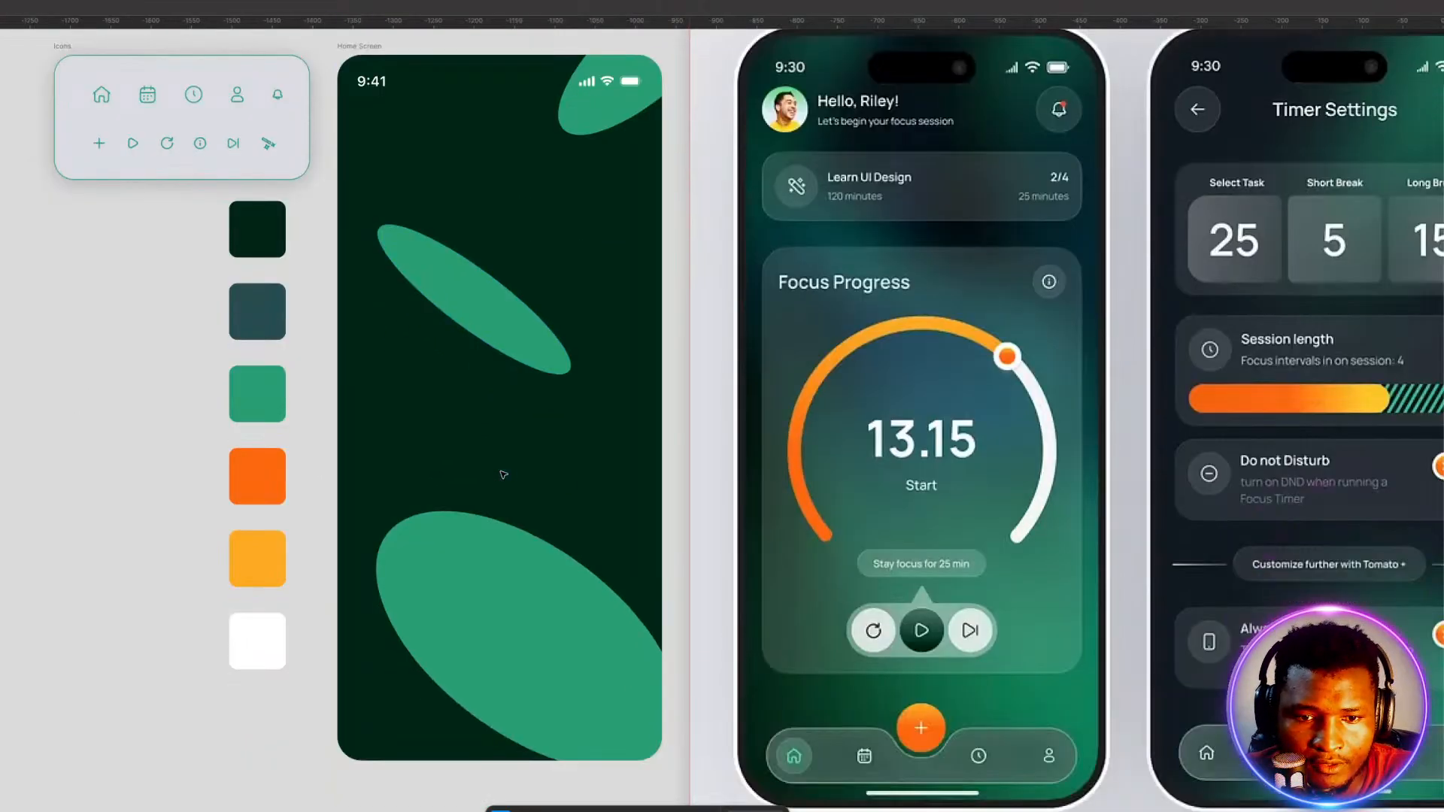
scroll(501, 475, "up", 1)
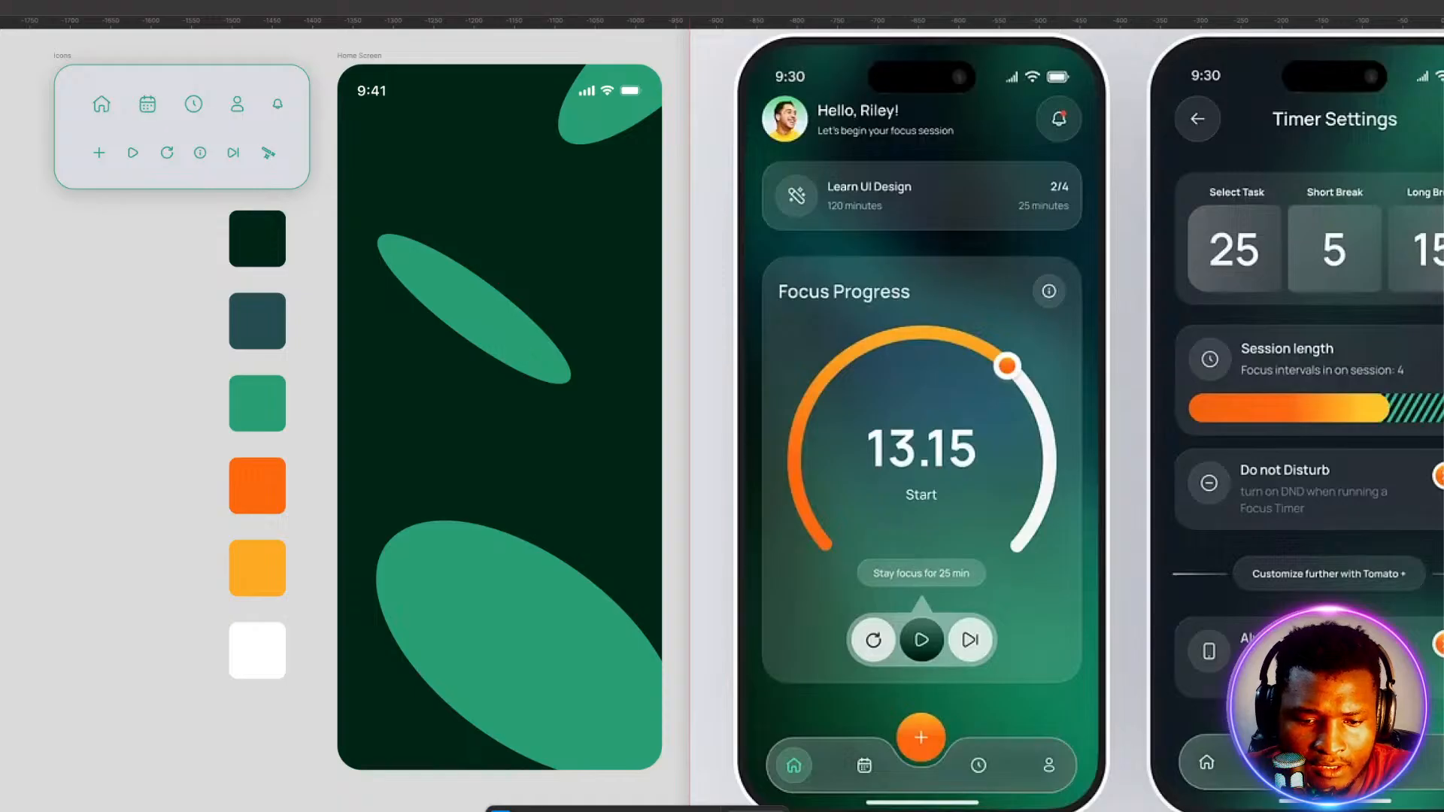
Draw a rectangle of about 409 × 890 over the whole Home Screen and place it inside the frame.
left_click(590, 809)
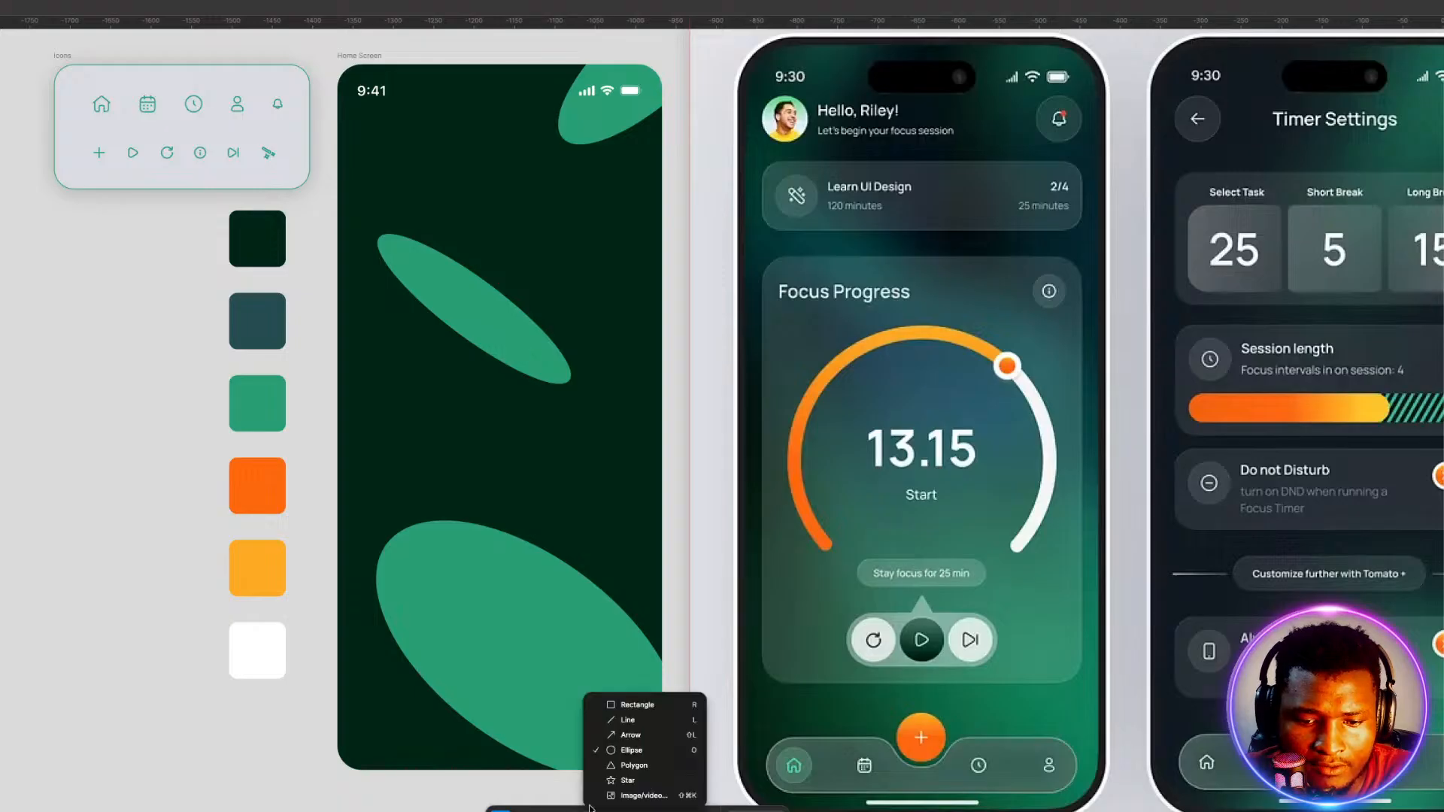
left_click(619, 704)
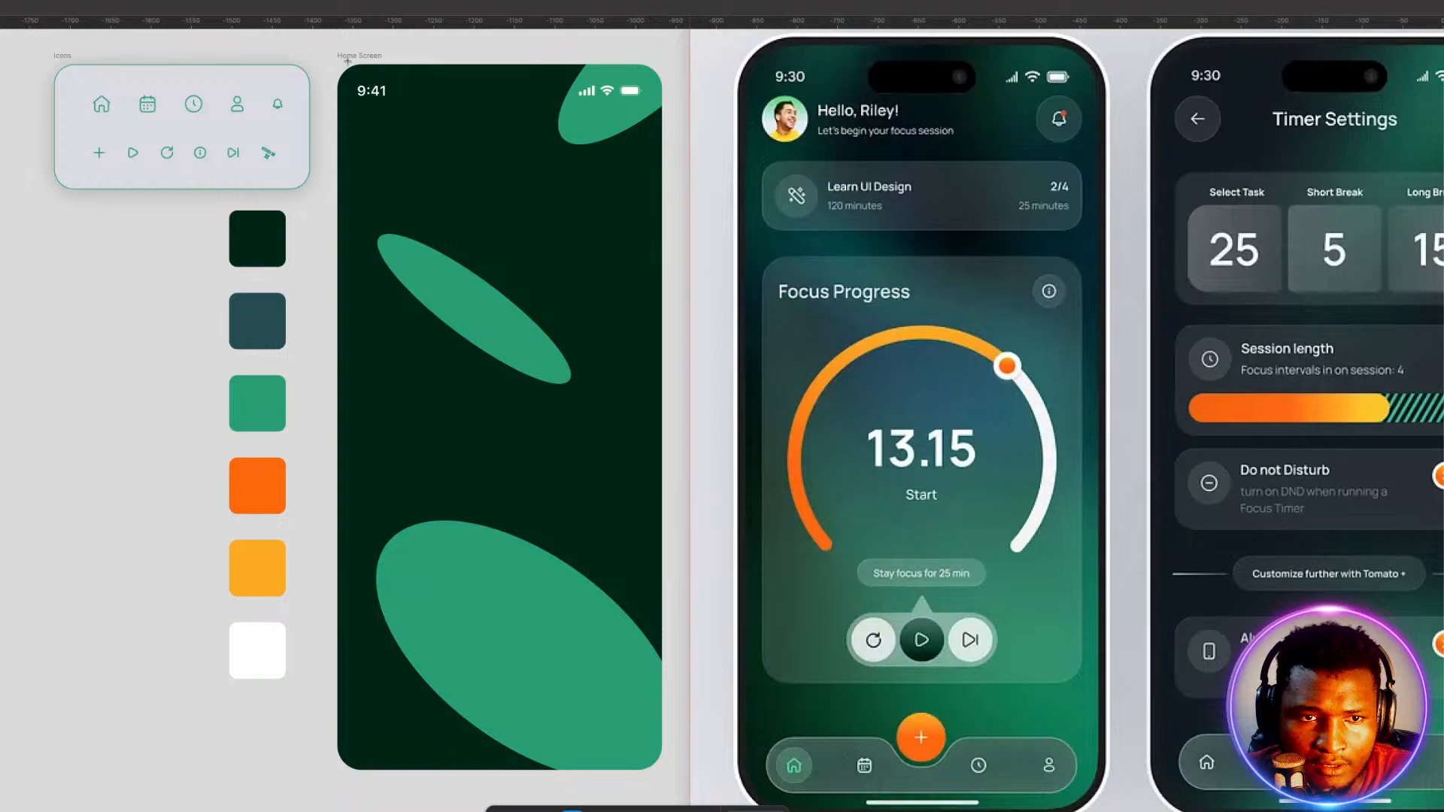
left_click_drag(337, 58, 668, 775)
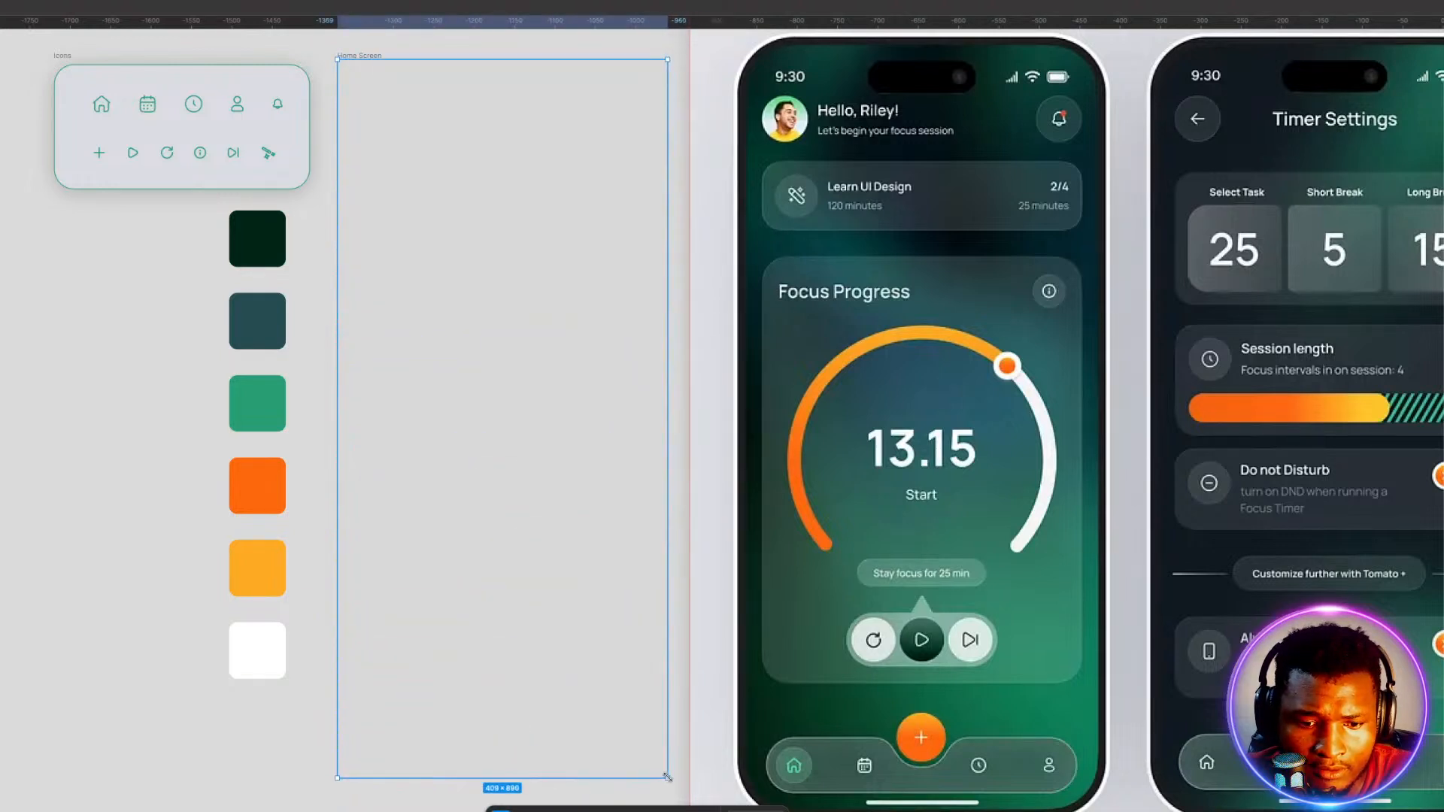
left_click_drag(477, 691, 509, 674)
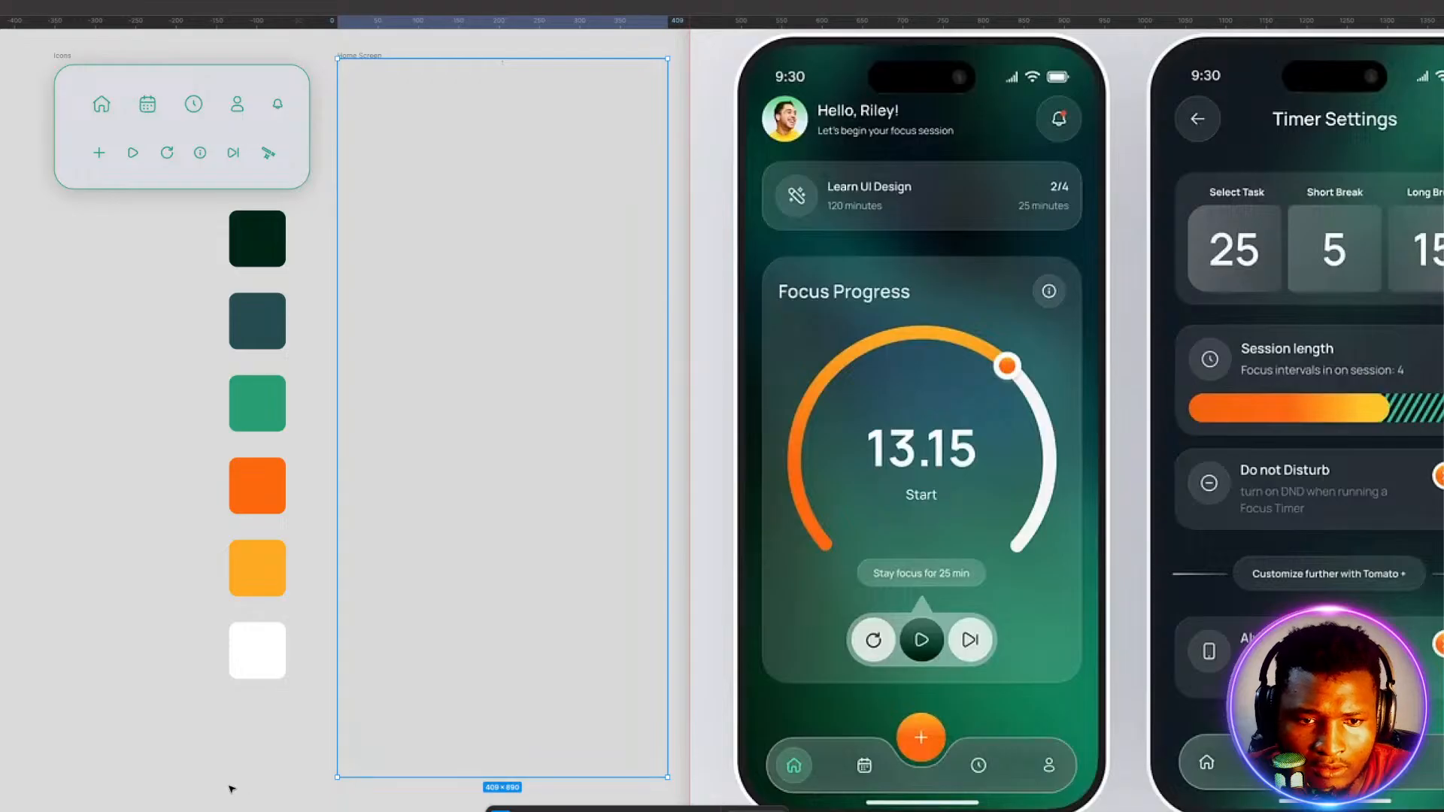
Give the covering rectangle a nearly transparent white fill and add a background blur effect.
left_click(1443, 406)
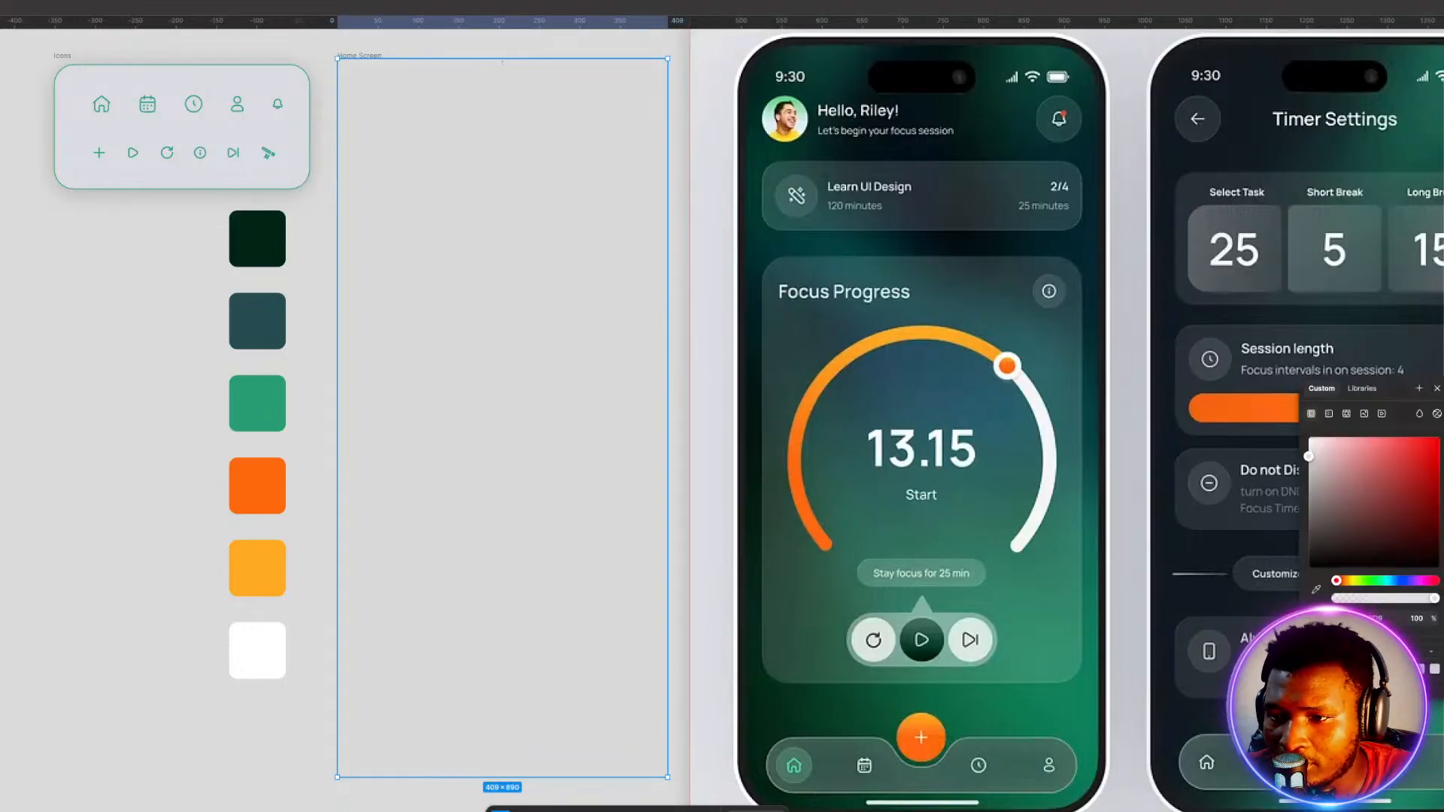
left_click_drag(1308, 456, 1309, 437)
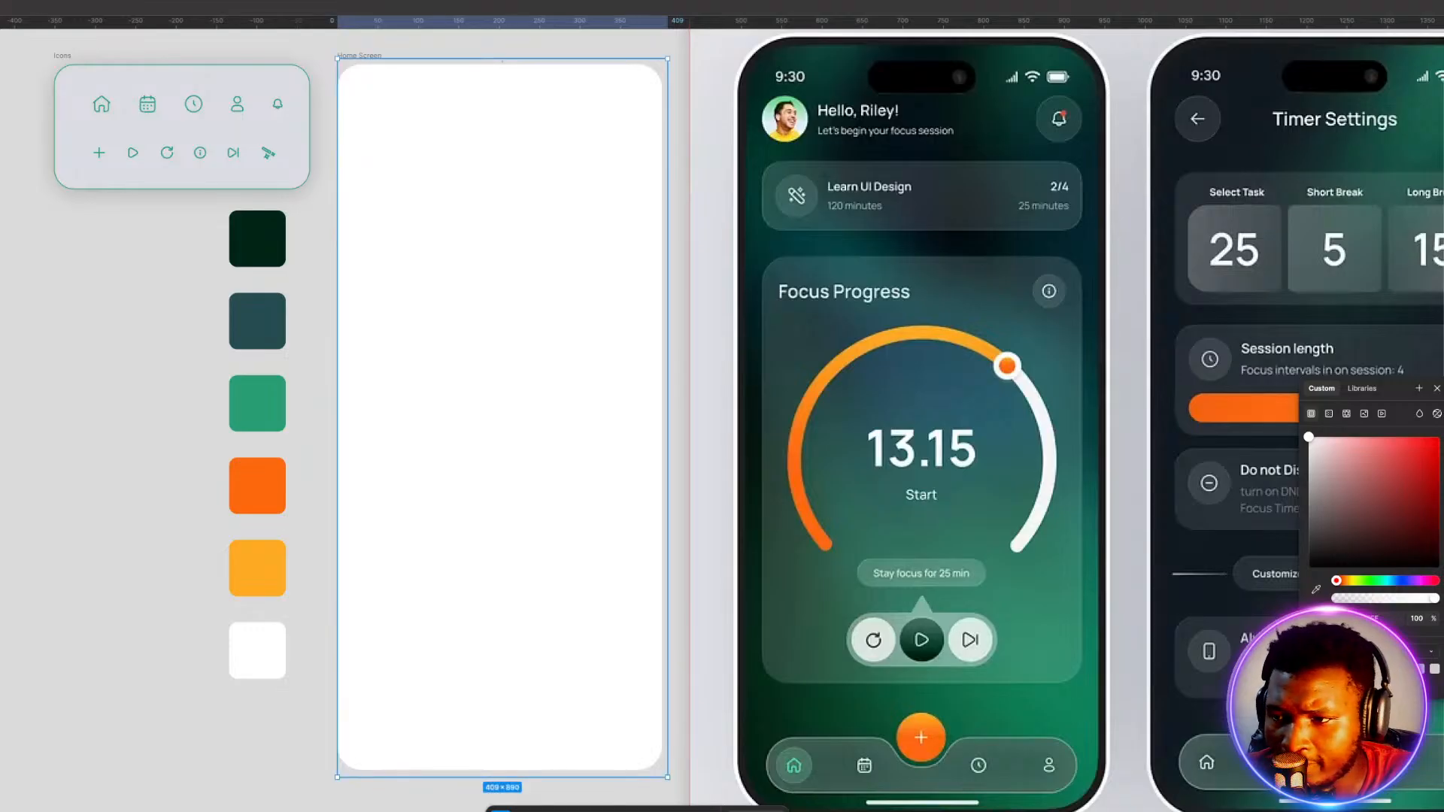
key("Escape")
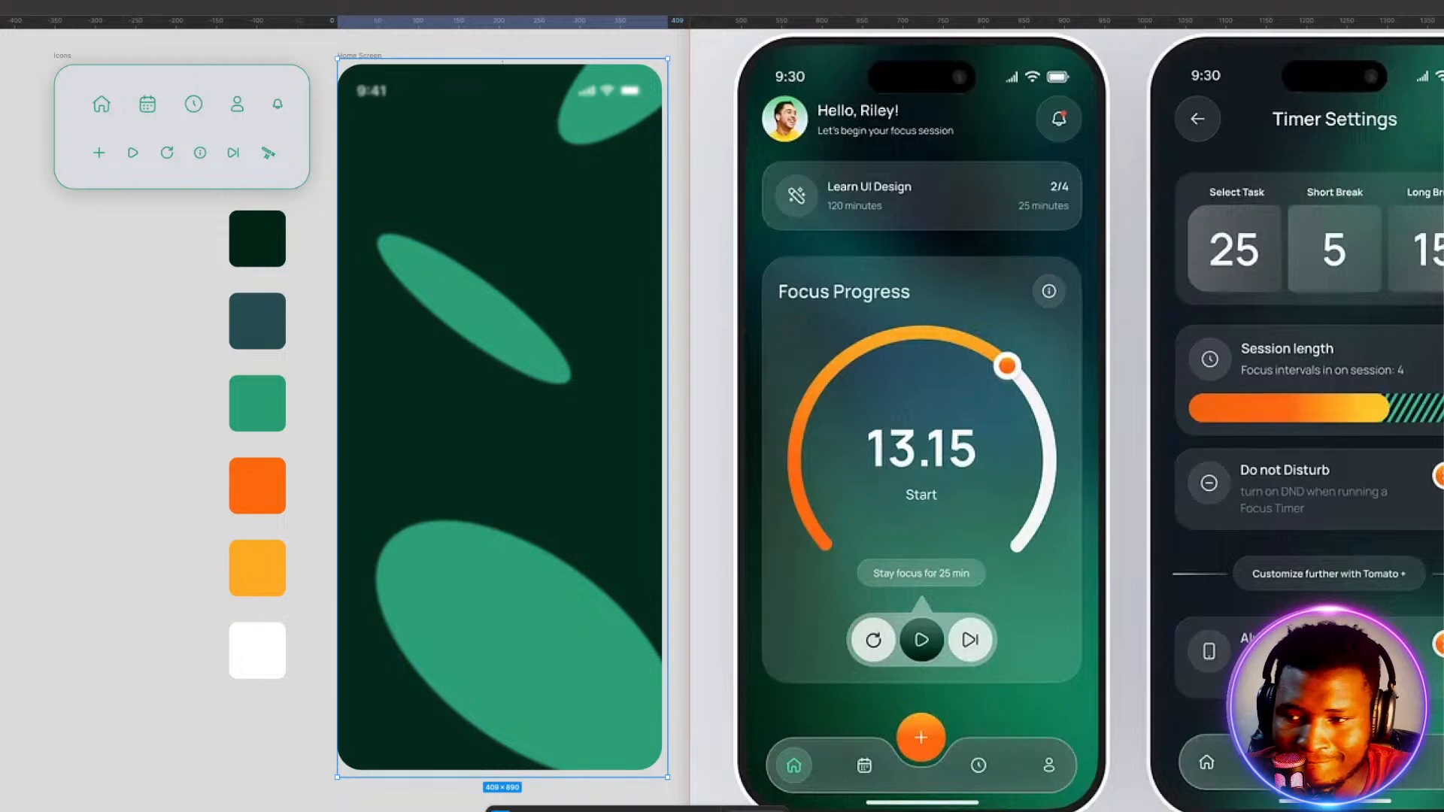
Set the covering rectangle's uniform background blur to 160.
left_click(1443, 470)
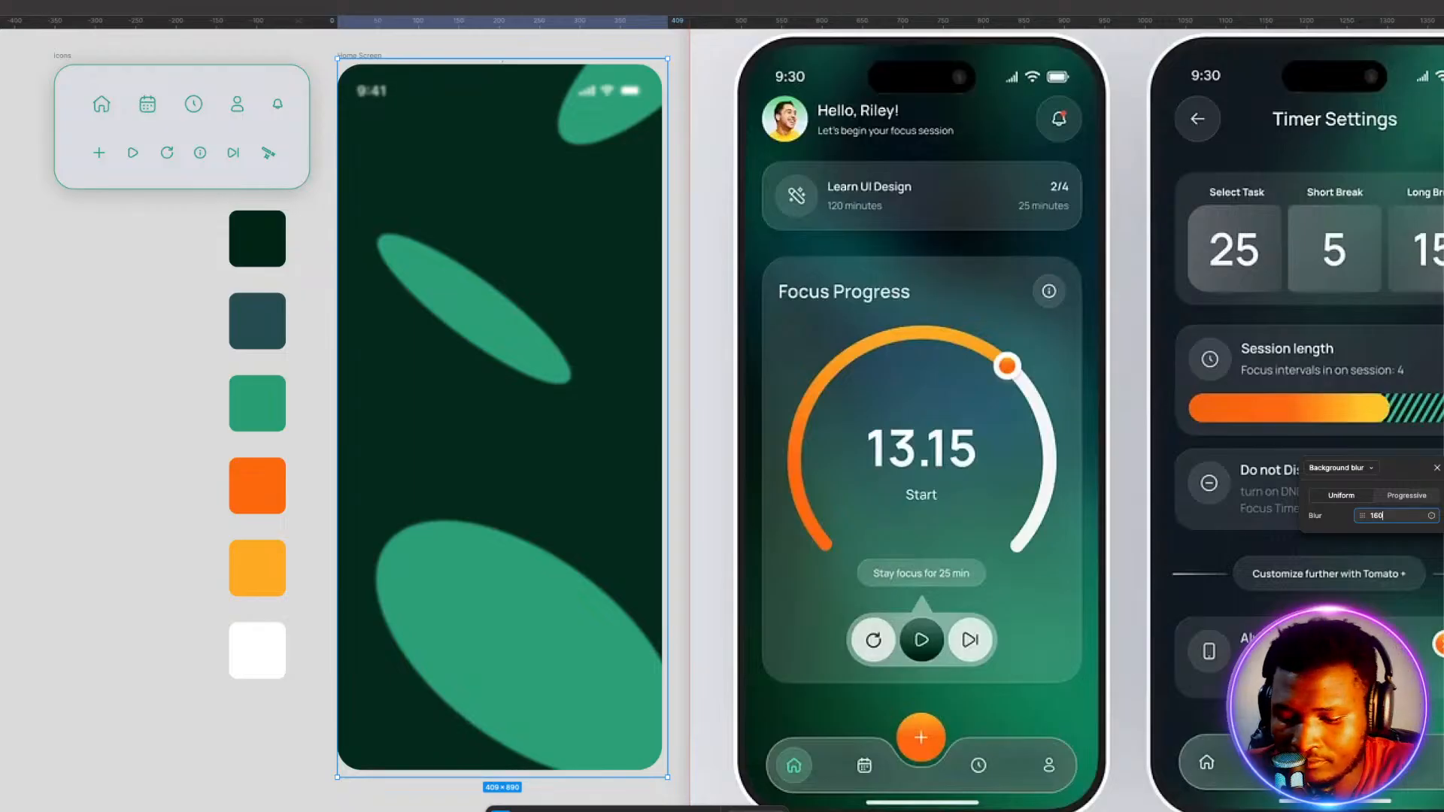
key("Return")
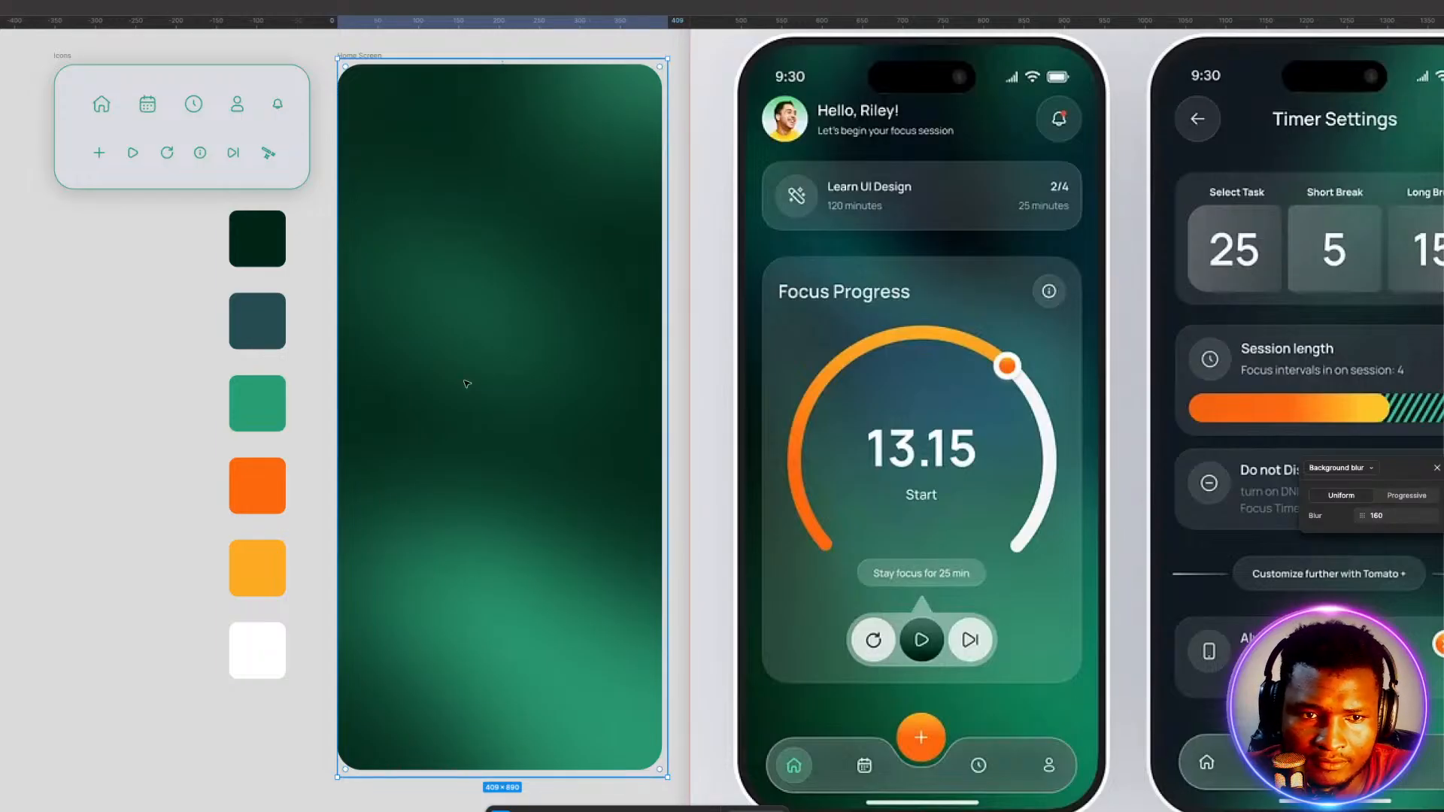
left_click(7, 354)
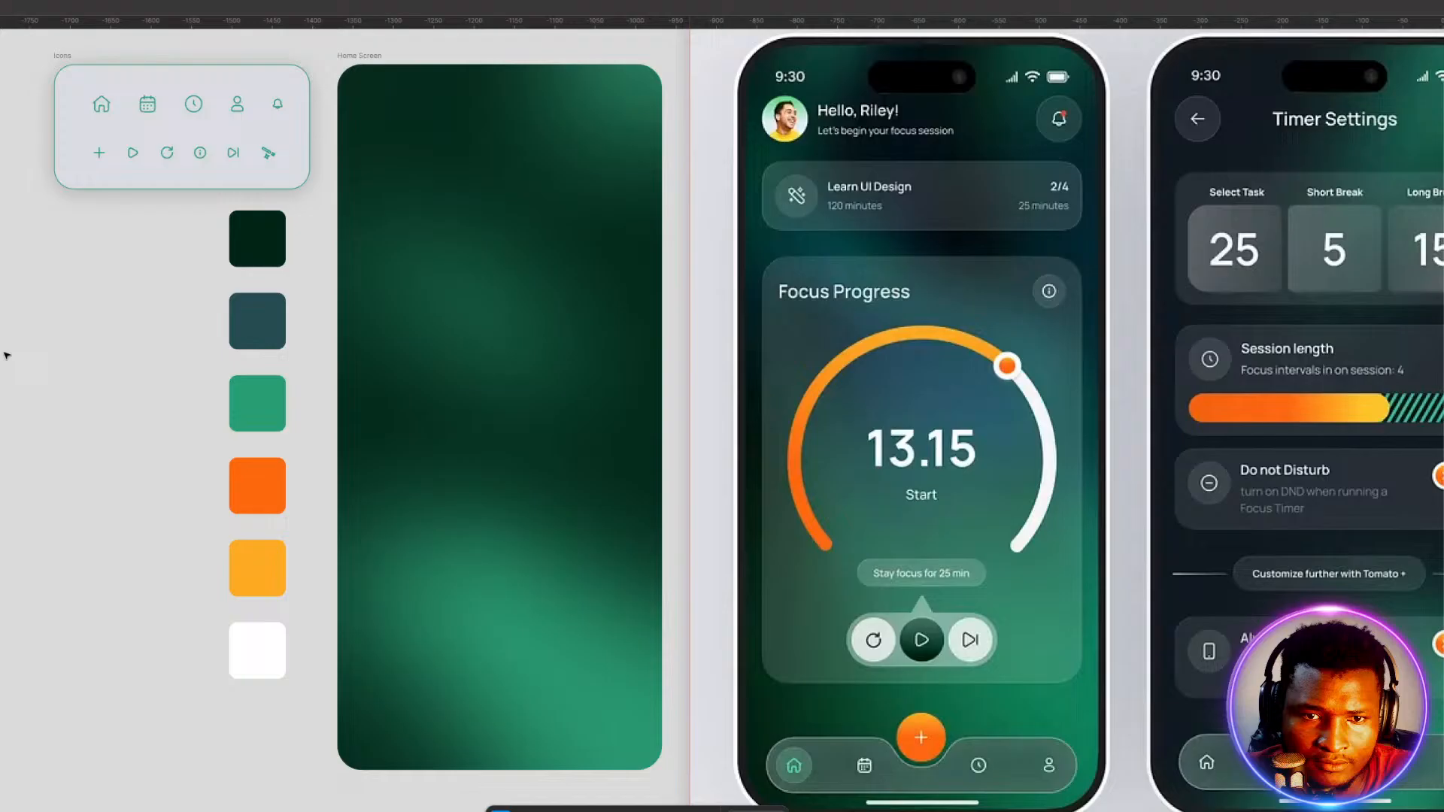
left_click(463, 119)
left_click_drag(463, 119, 467, 143)
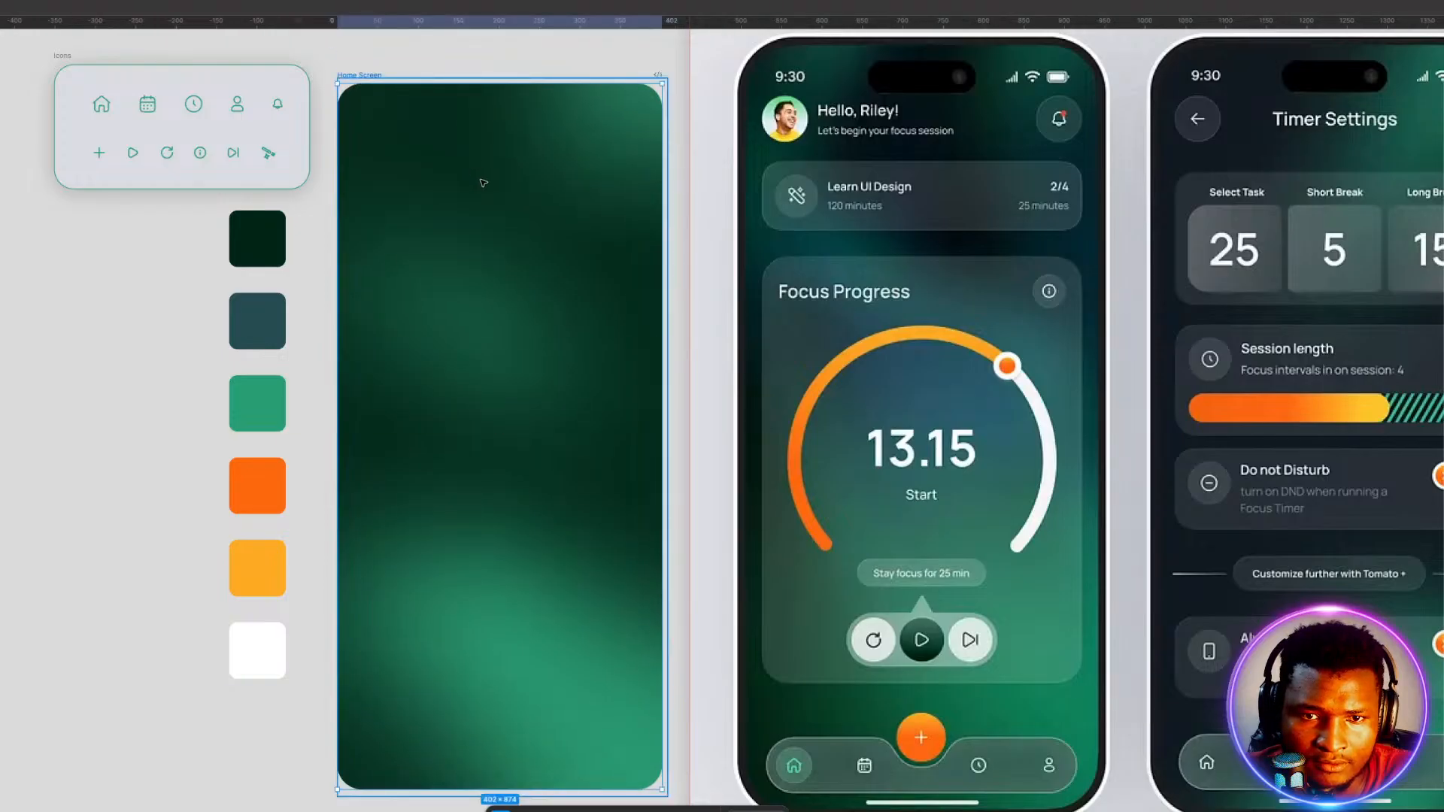
key("ctrl+z")
left_click(144, 272)
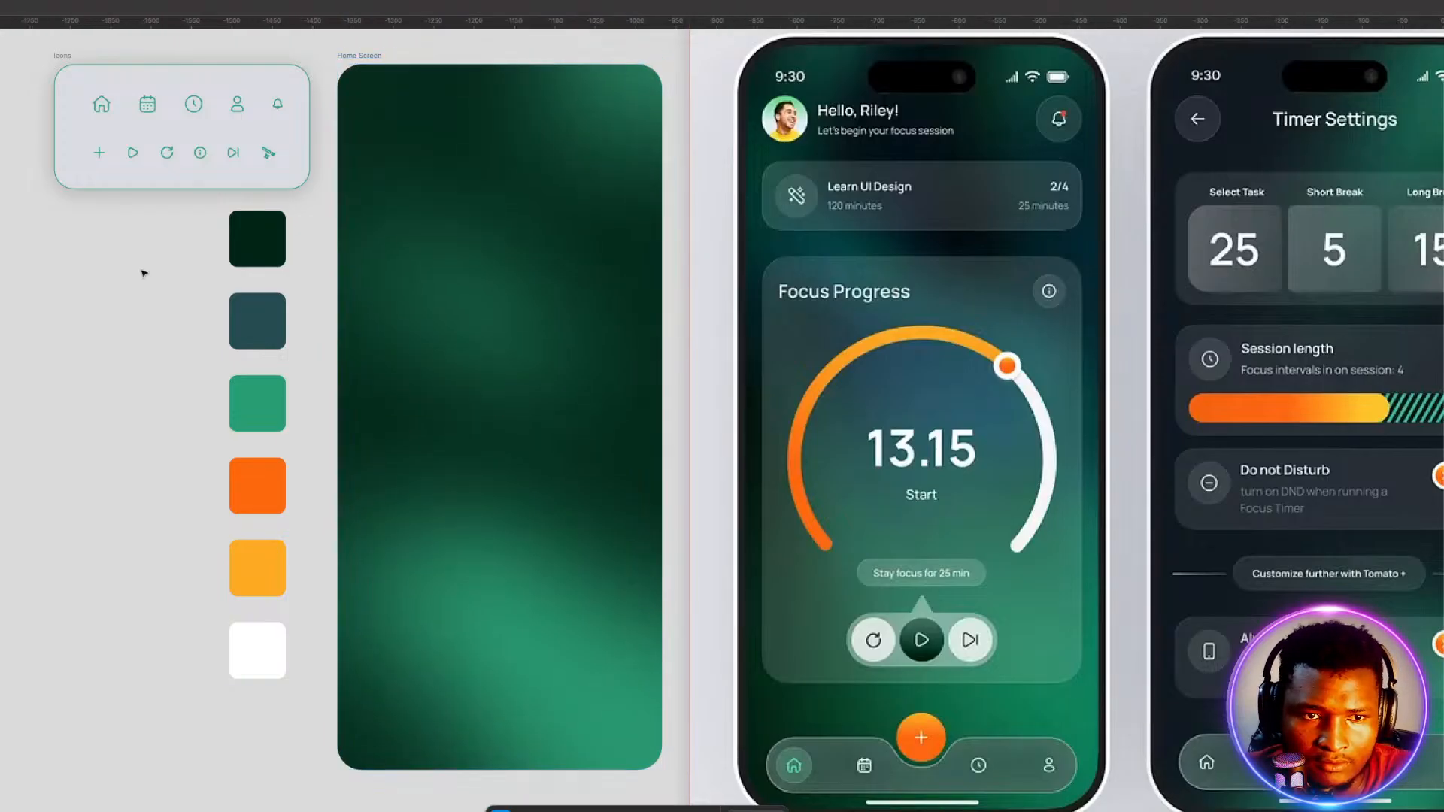
Bring the status bar in front of the blurred rectangle and realign the rectangle so it covers the whole Home Screen.
left_click(523, 182)
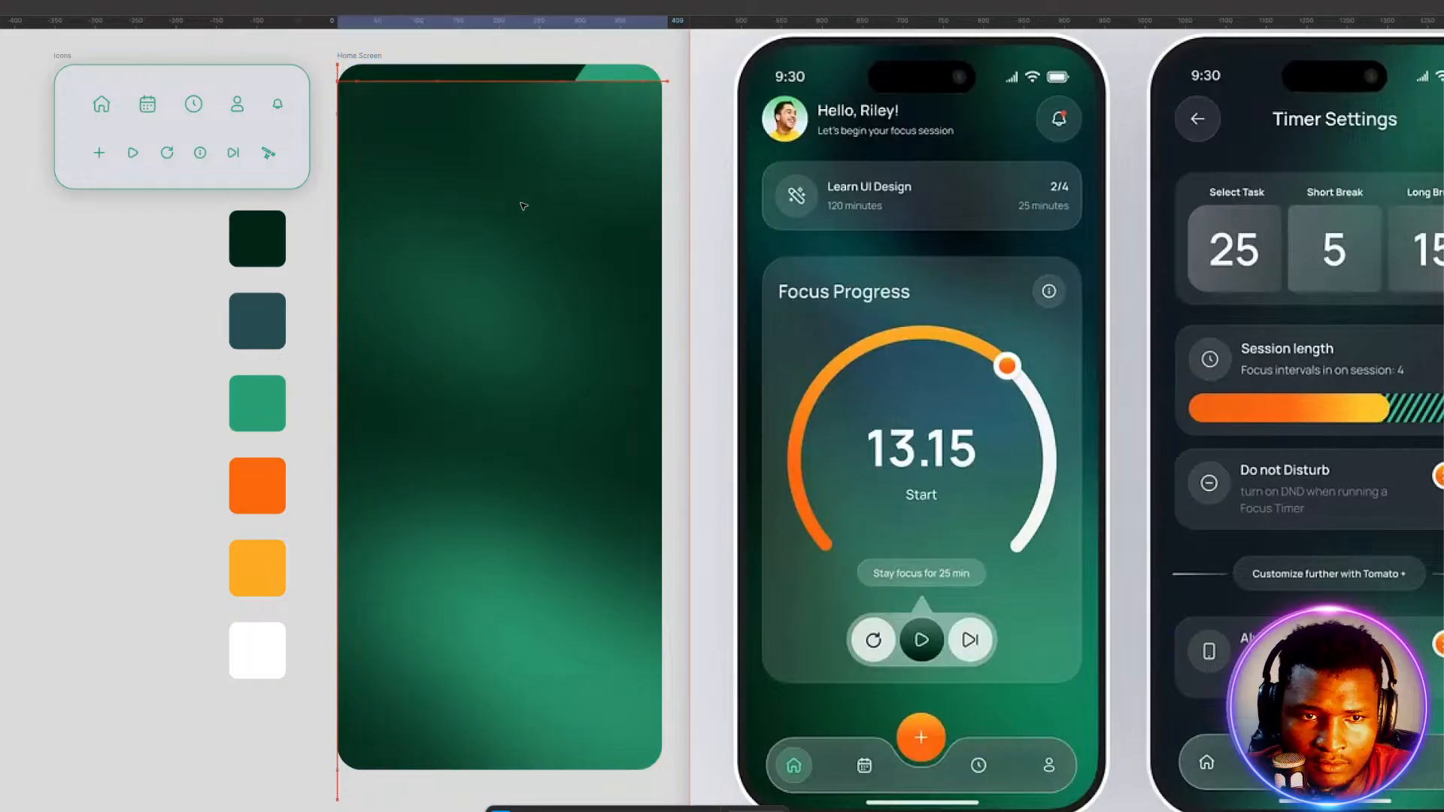
key("ctrl+v")
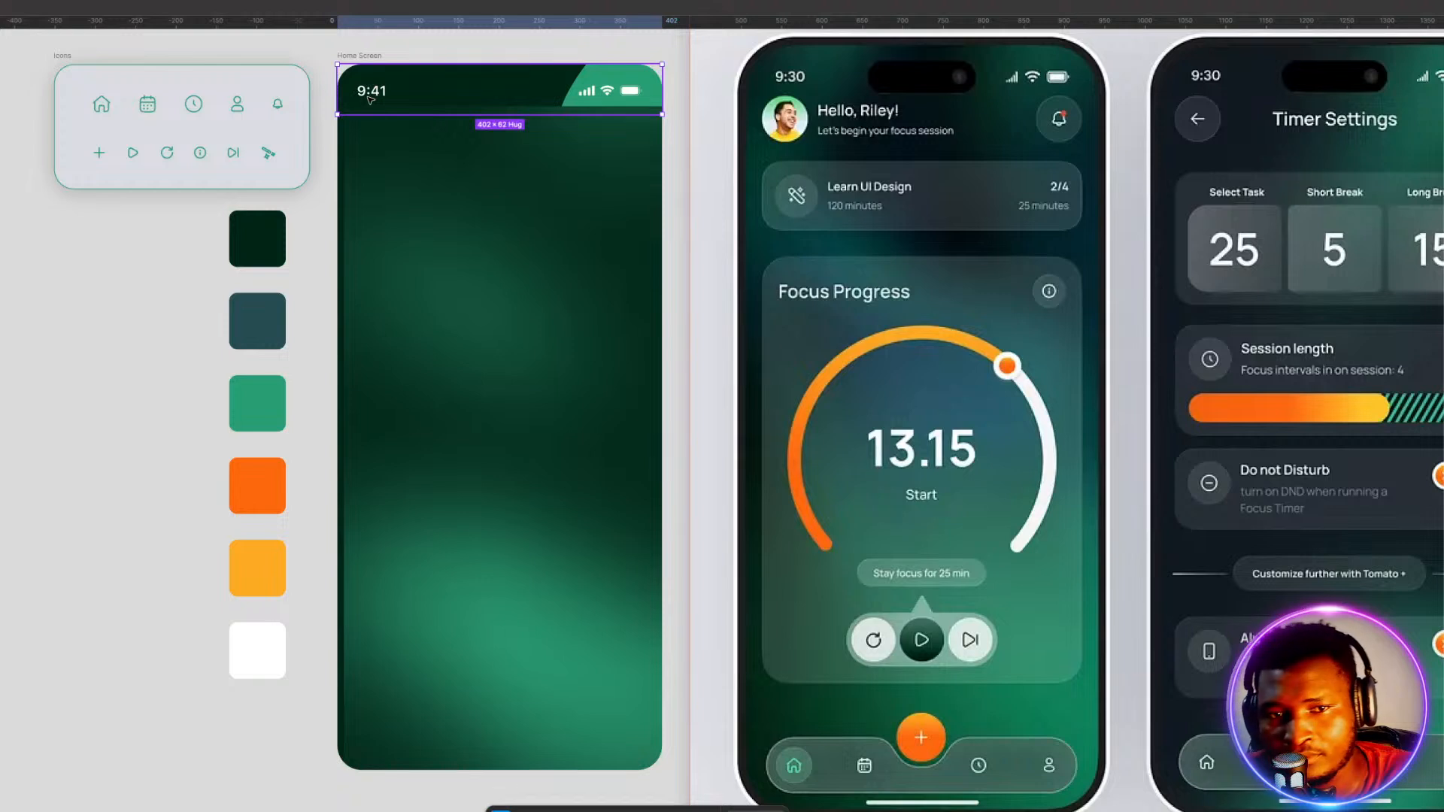
left_click(421, 199)
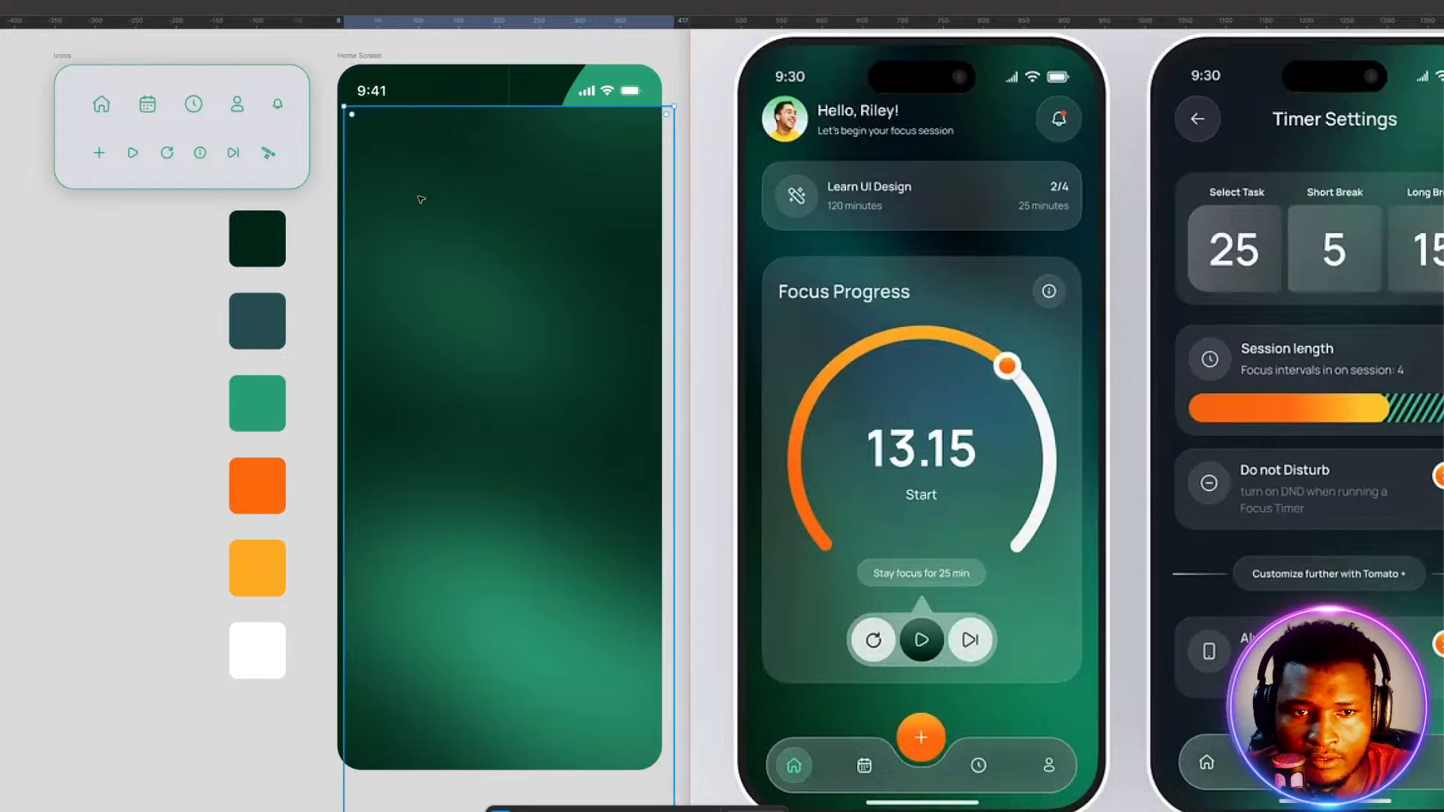
left_click_drag(421, 199, 408, 154)
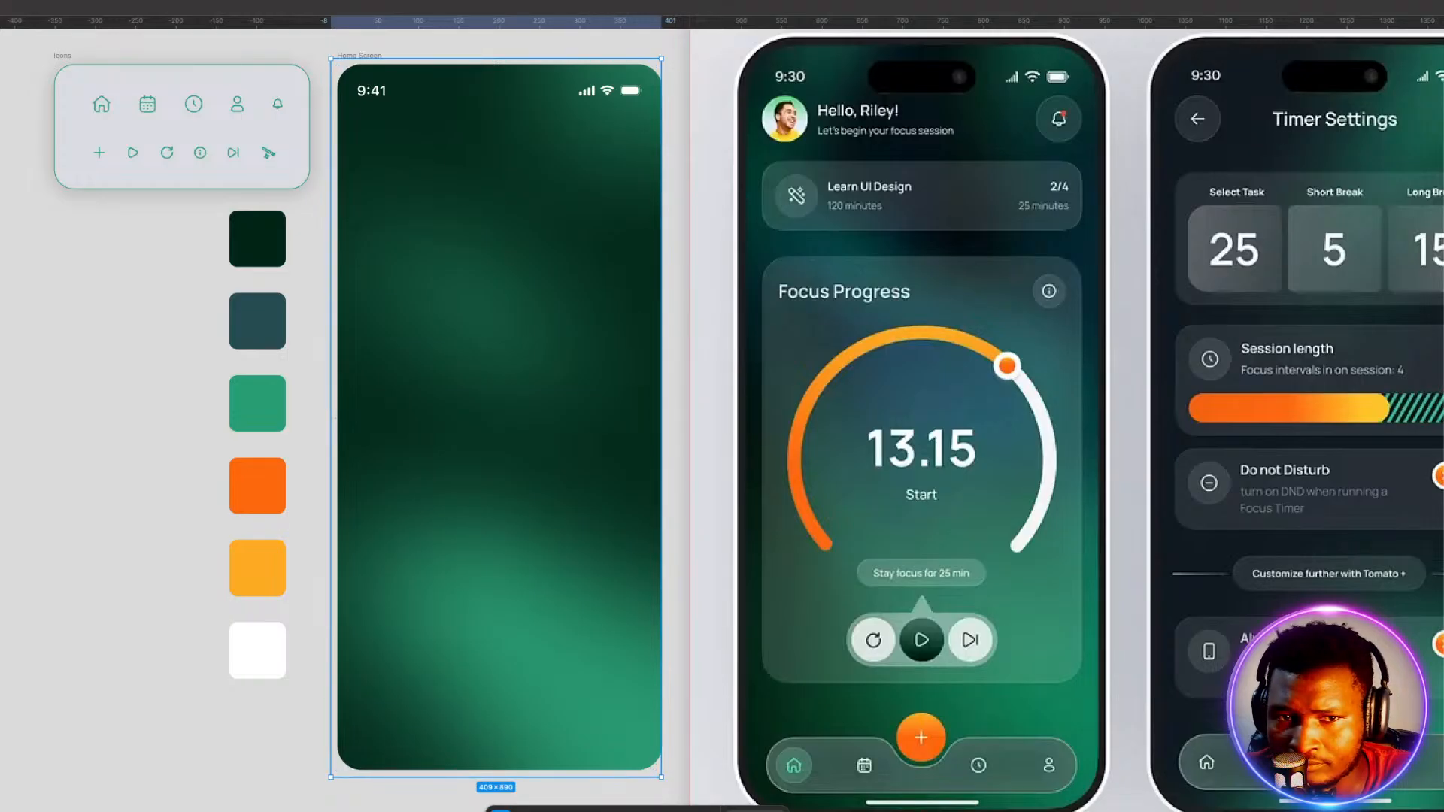
key("Right")
key("Right")
key("Right")
key("Right")
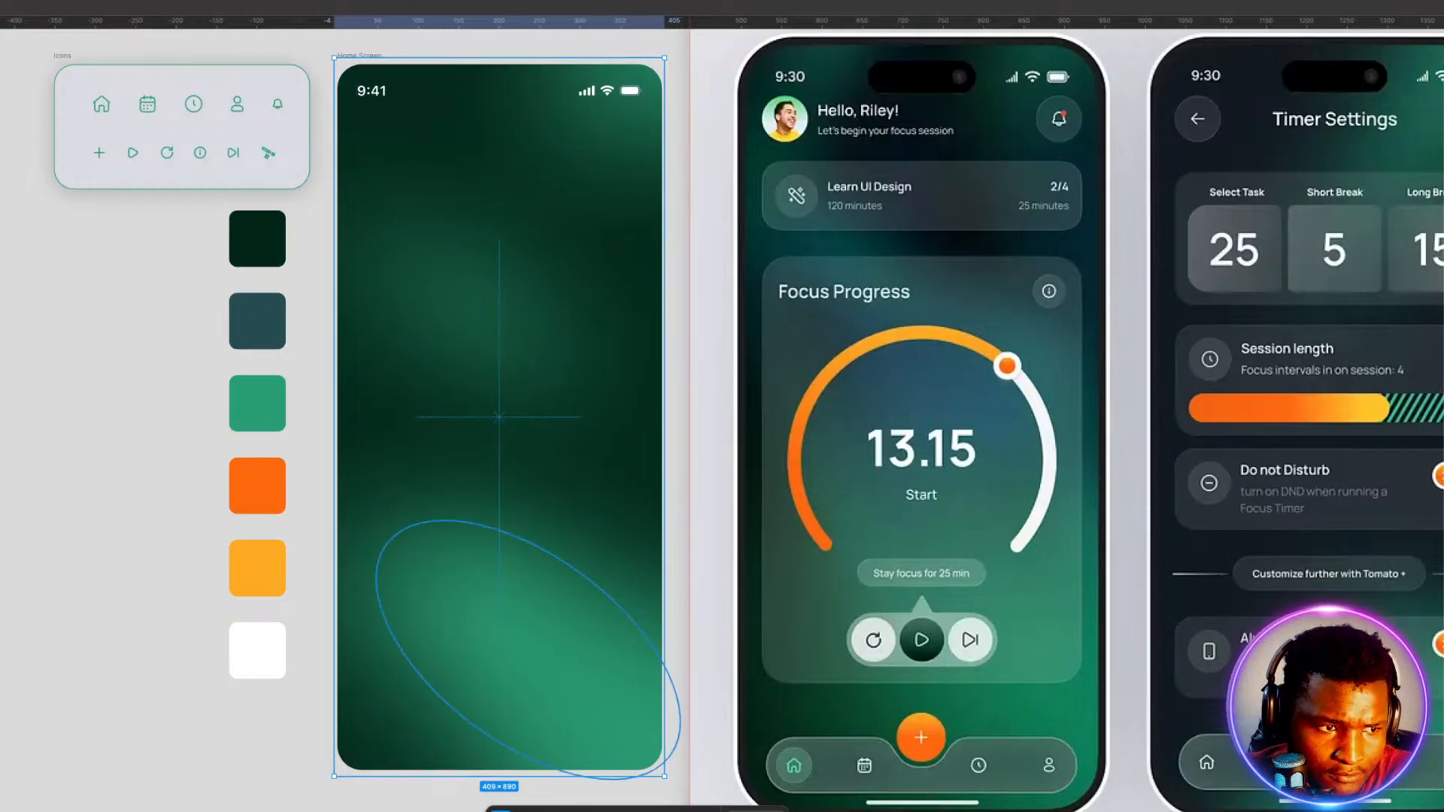
Group the blurred rectangle with the three green ellipses behind it.
left_click(528, 650, "shift")
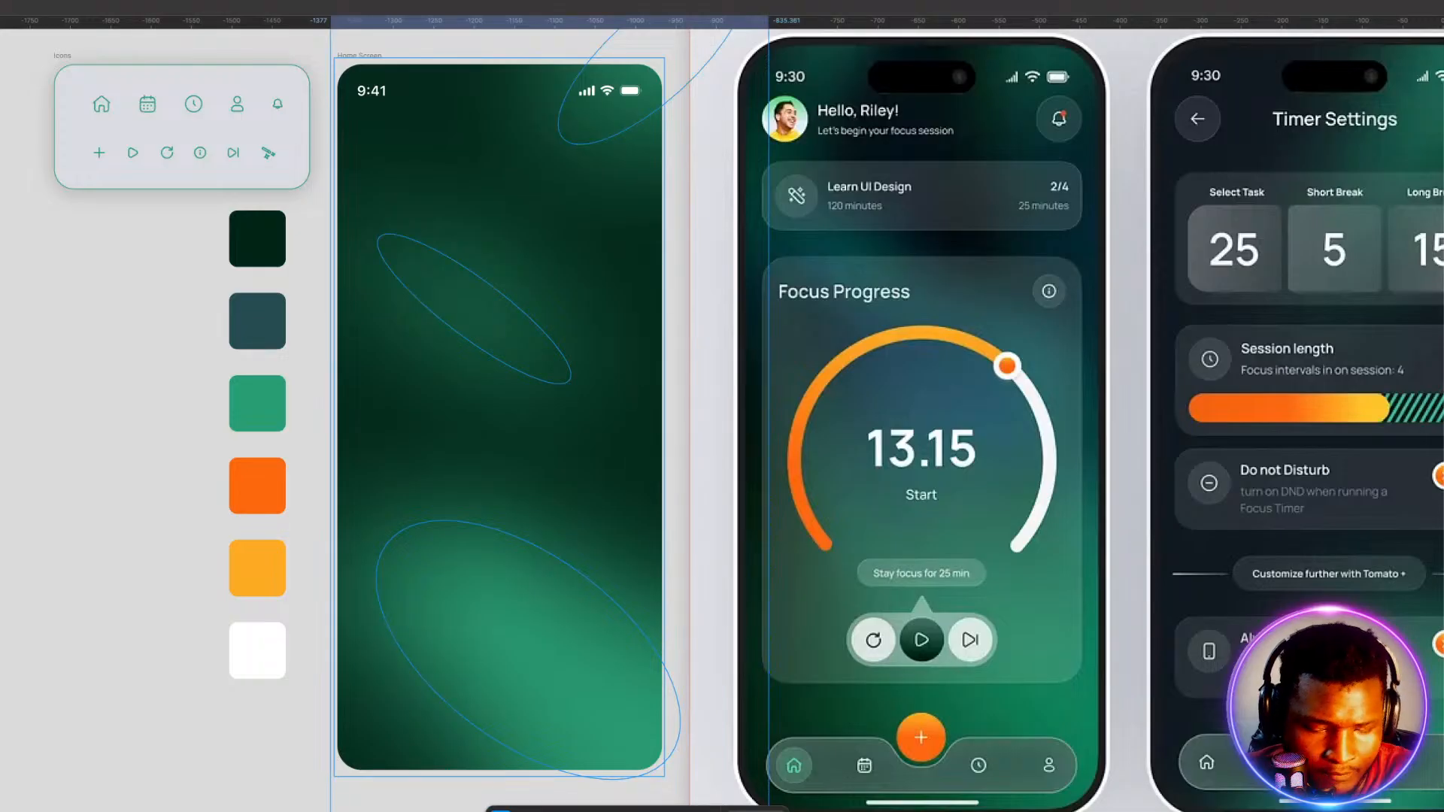
key("ctrl+g")
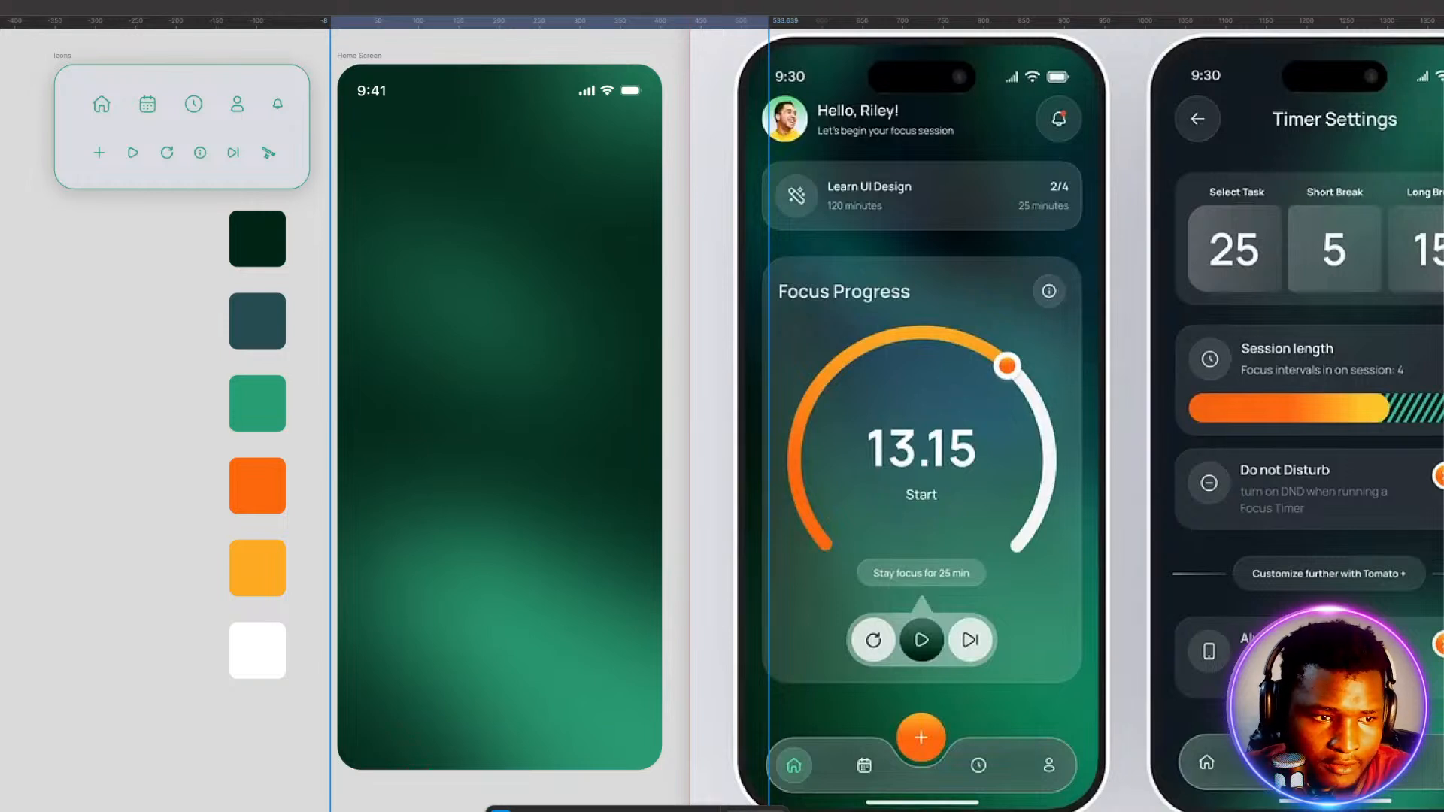
key("Escape")
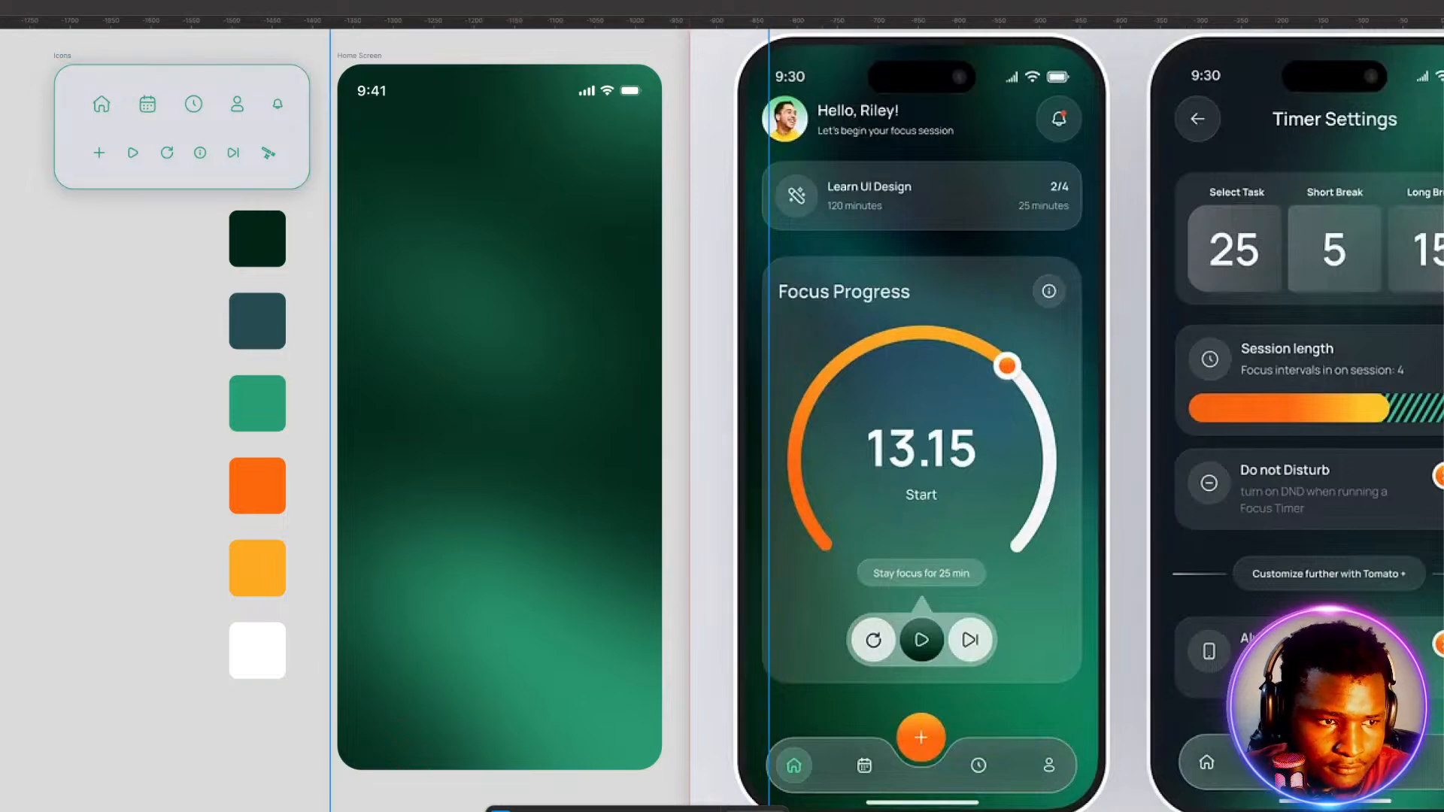
left_click_drag(330, 421, 3, 409)
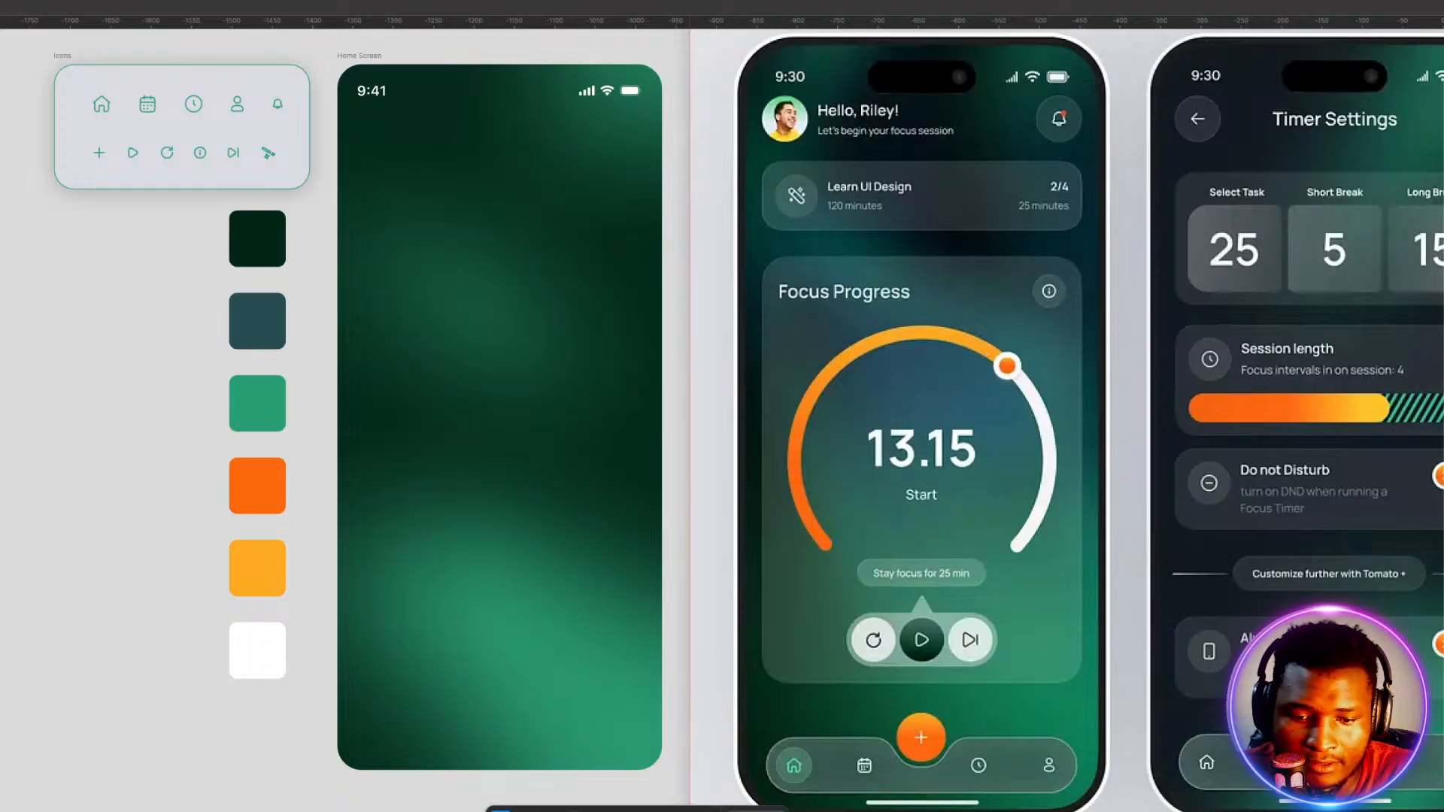
Draw a small rectangle in the upper-left area of the Home Screen and size it to 20 × 20 as a margin spacer.
left_click_drag(368, 201, 386, 223)
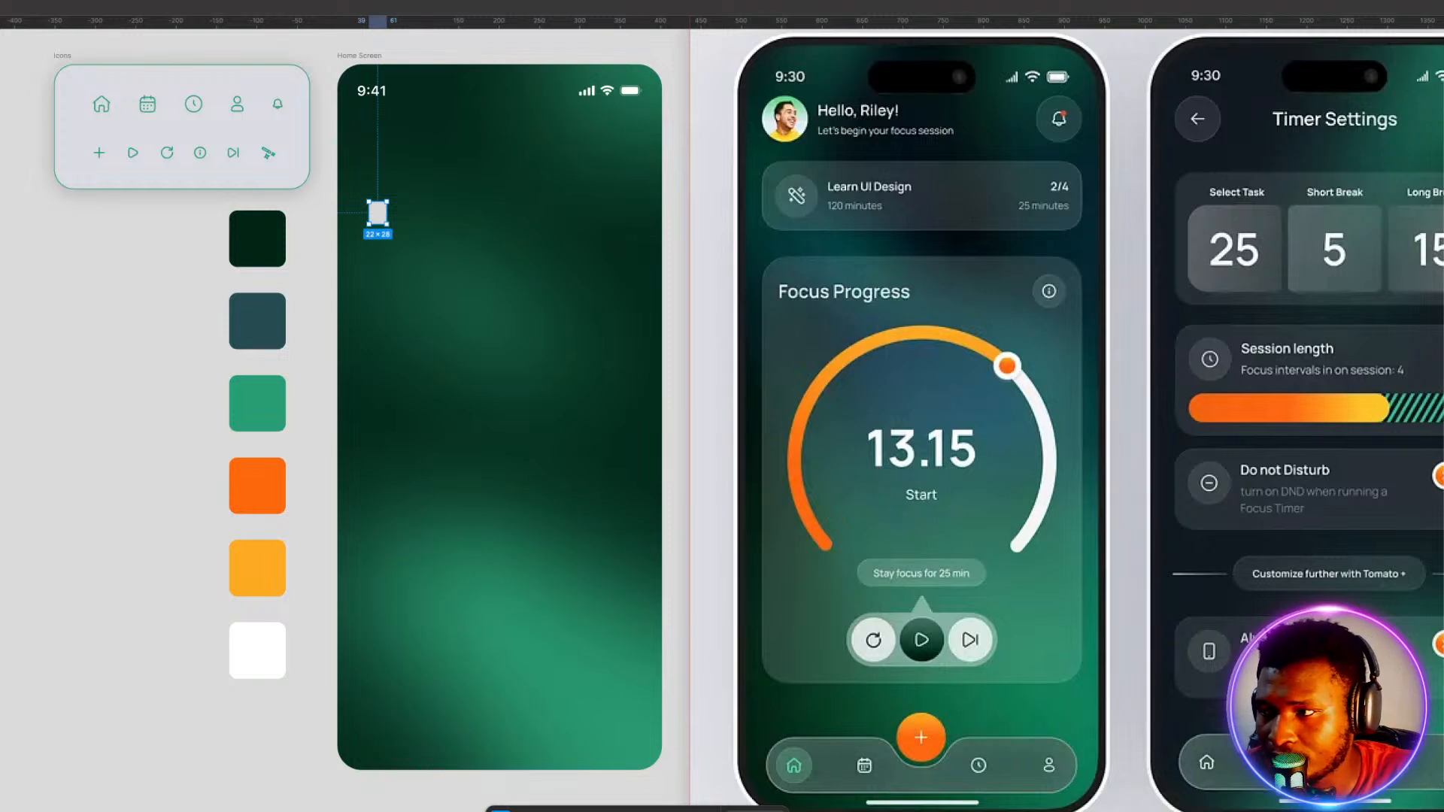
left_click_drag(388, 226, 385, 224)
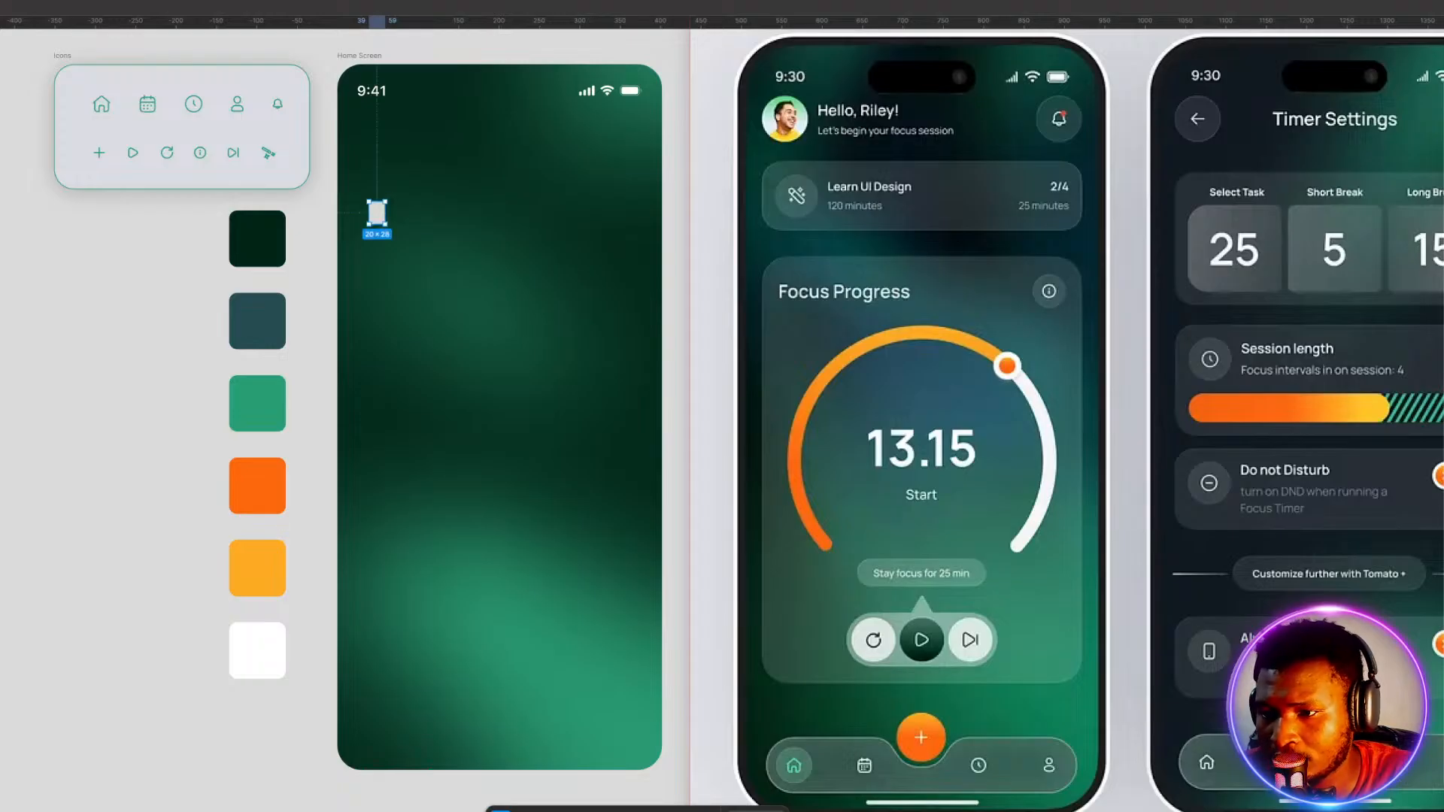
type("20")
key("Return")
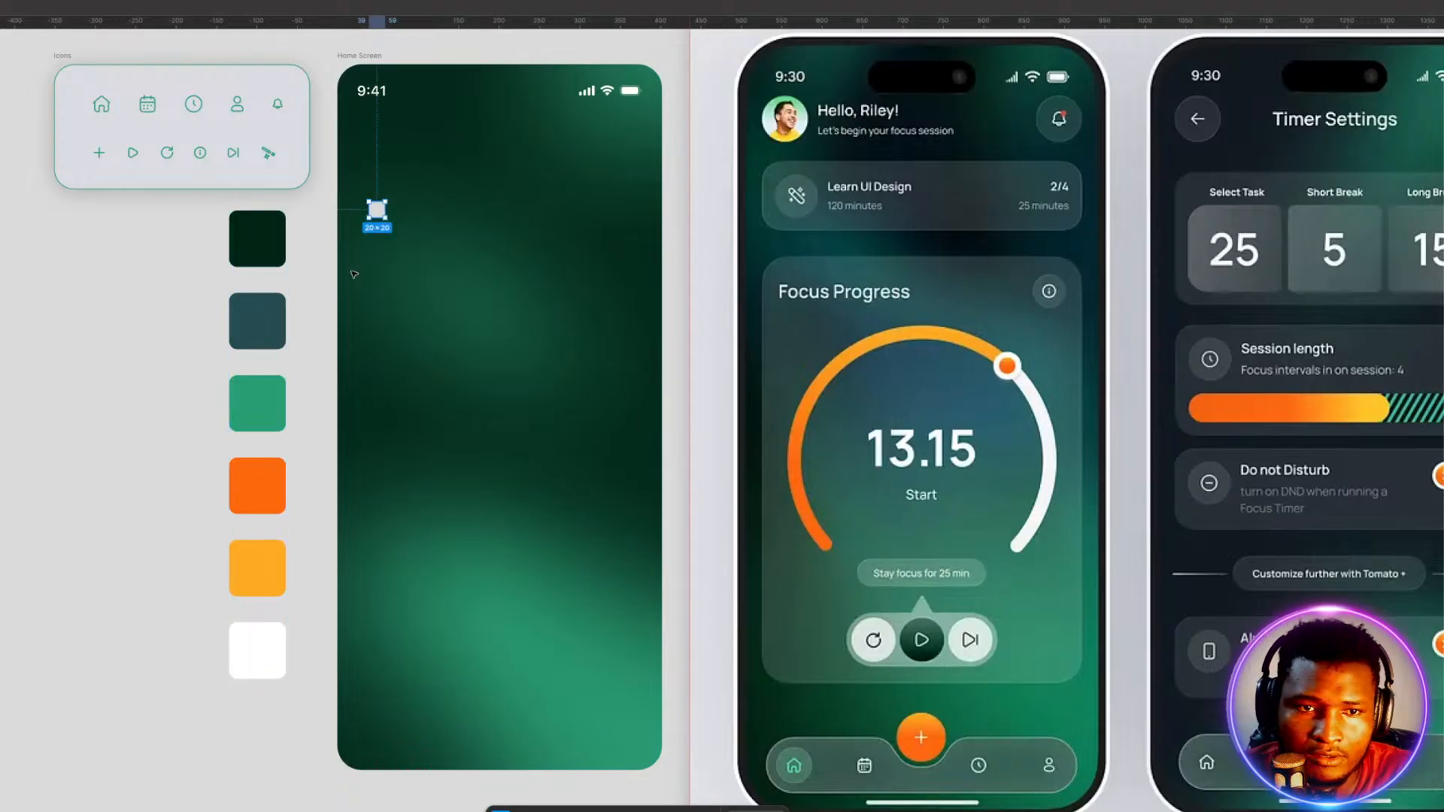
Add a horizontal guide to the Home Screen along the lower edge of the status bar.
left_click(154, 197)
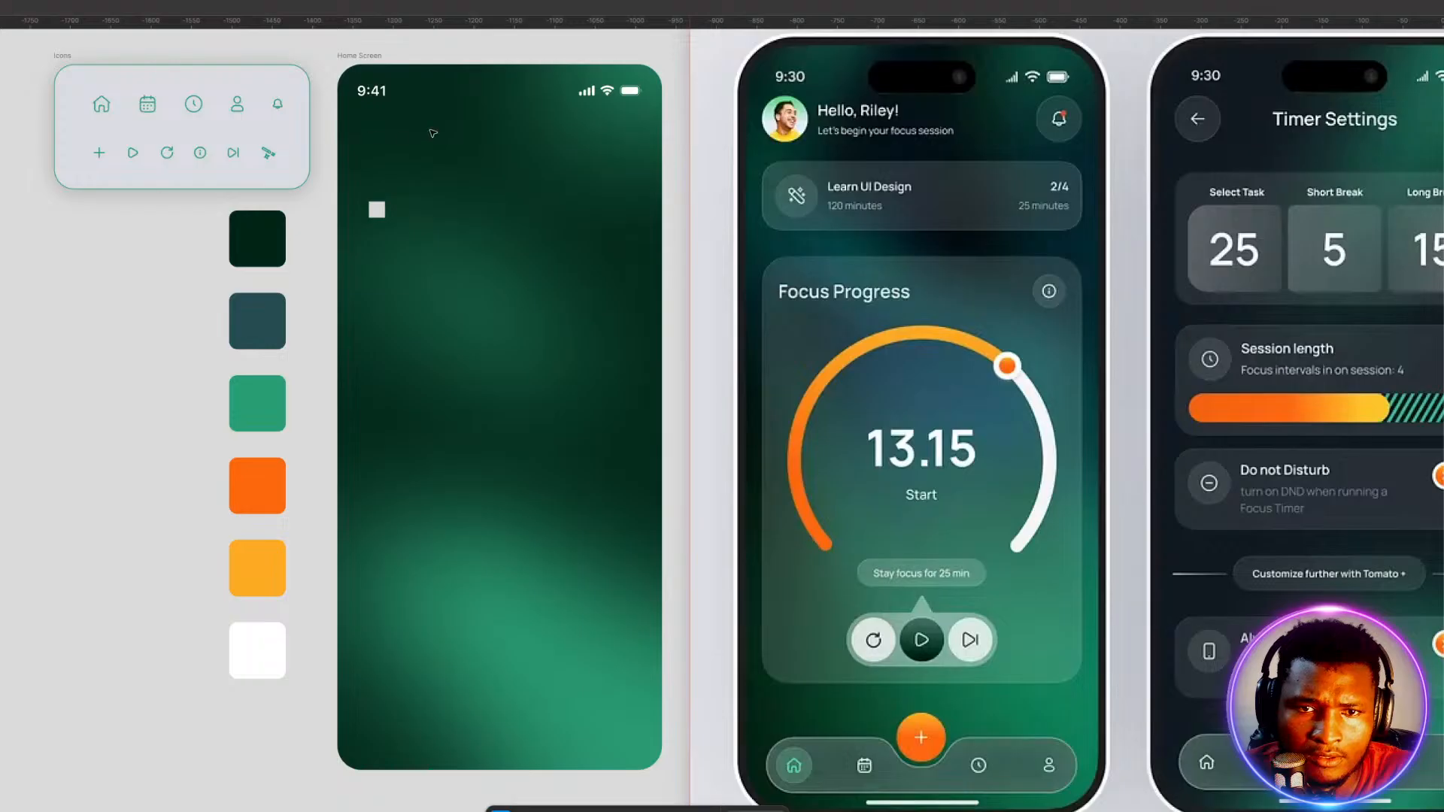
left_click(451, 96)
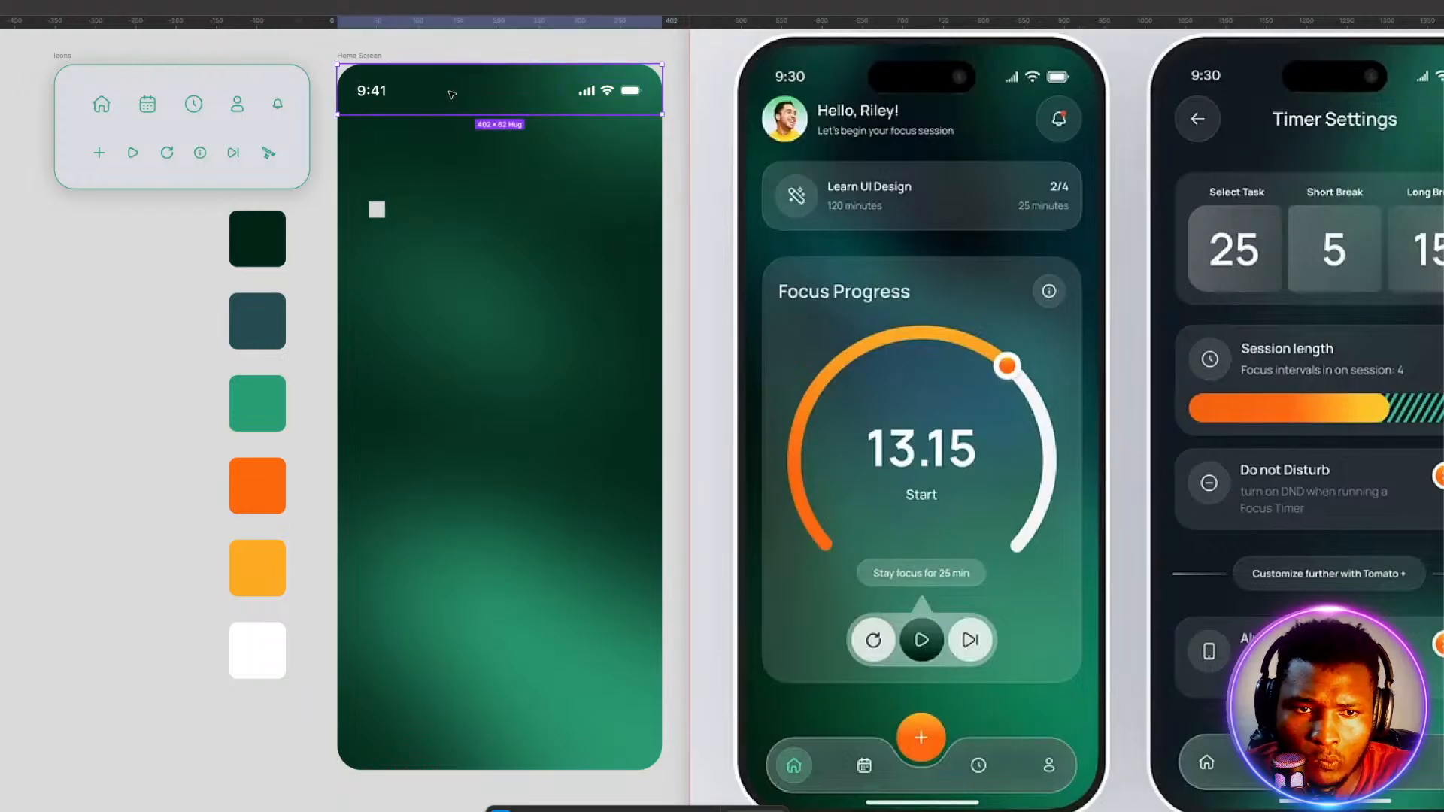
left_click_drag(502, 110, 503, 115)
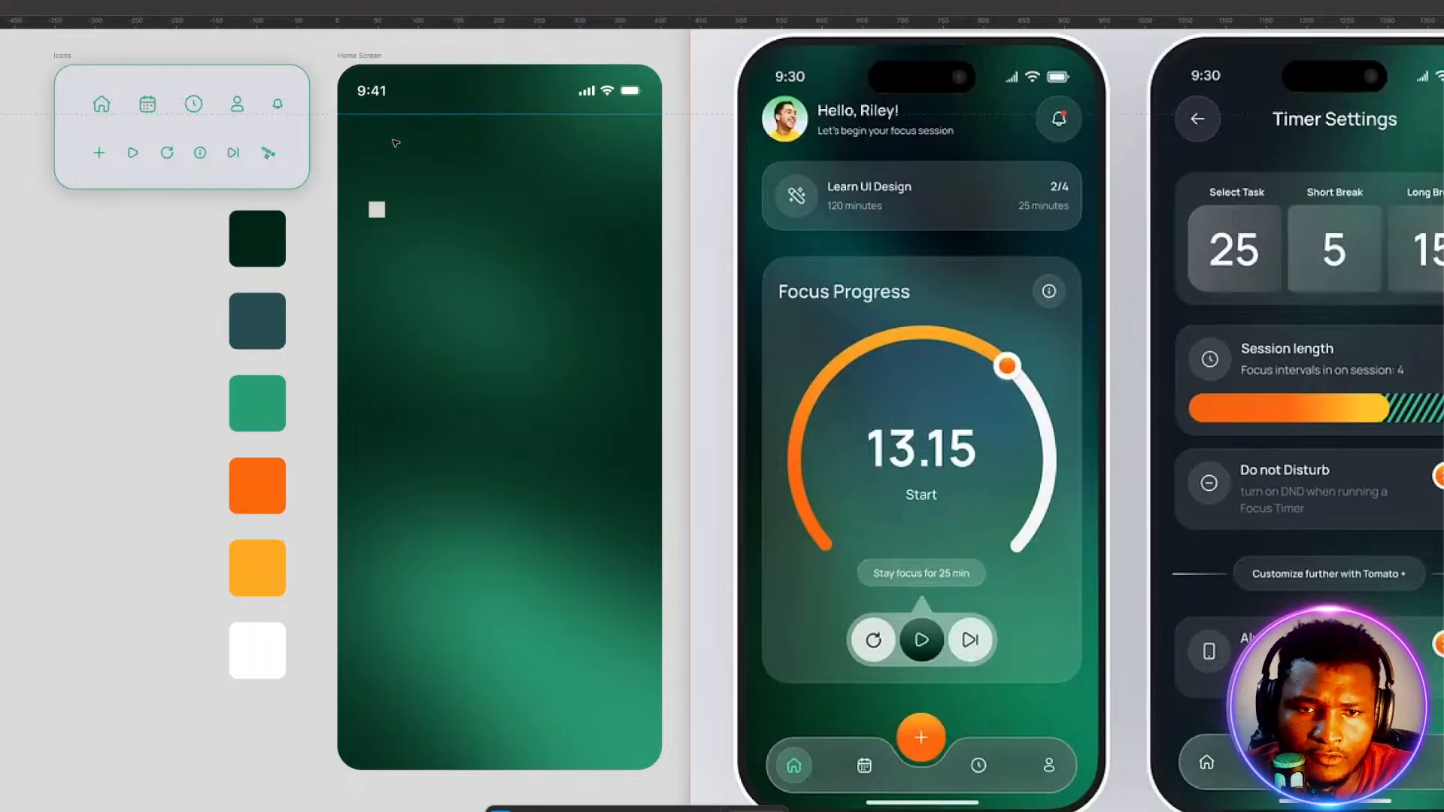
Snap the 20 × 20 square to the Home Screen's left edge and add a vertical guide along the square's inner side.
scroll(399, 143, "up", 5)
scroll(399, 143, "up", 3)
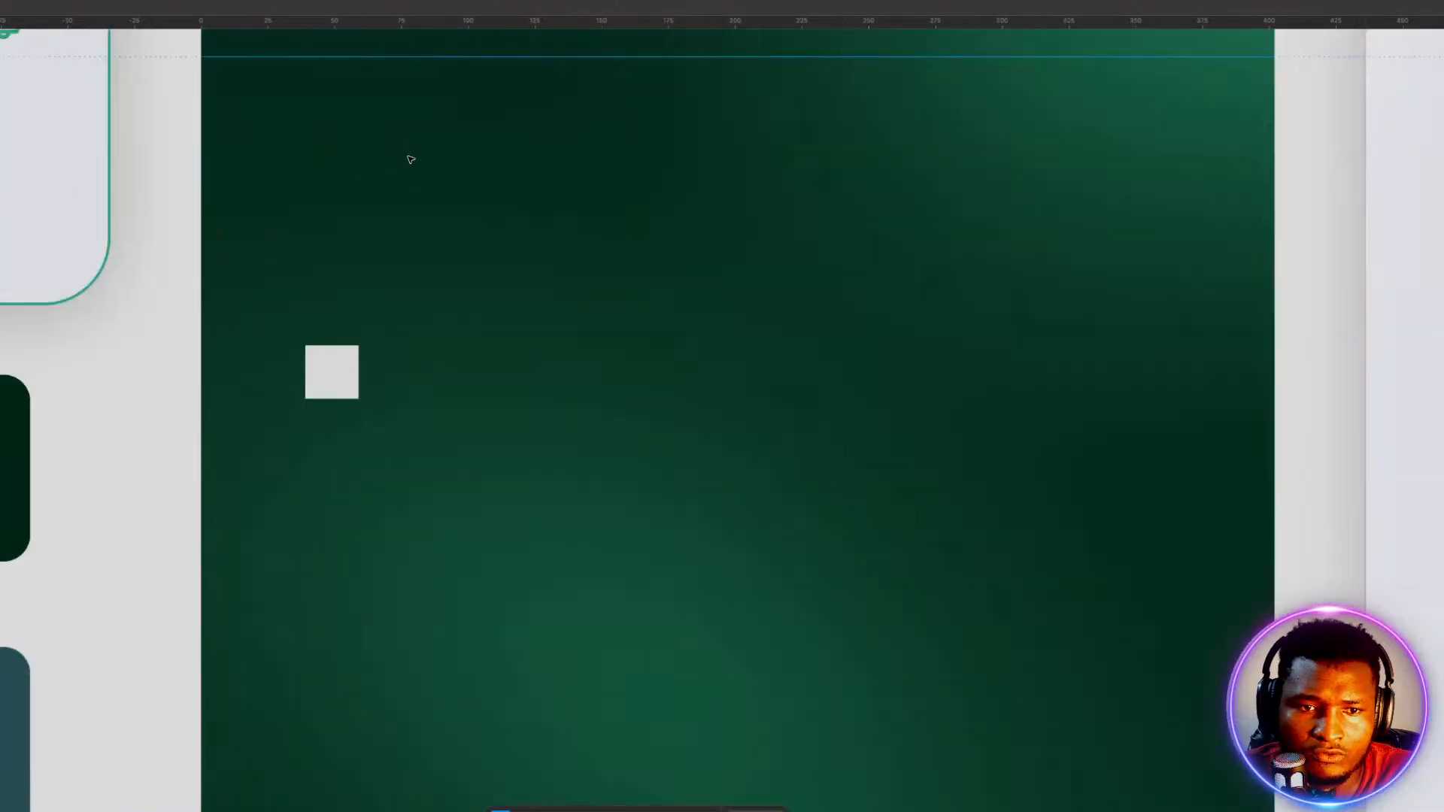
left_click_drag(445, 214, 438, 366)
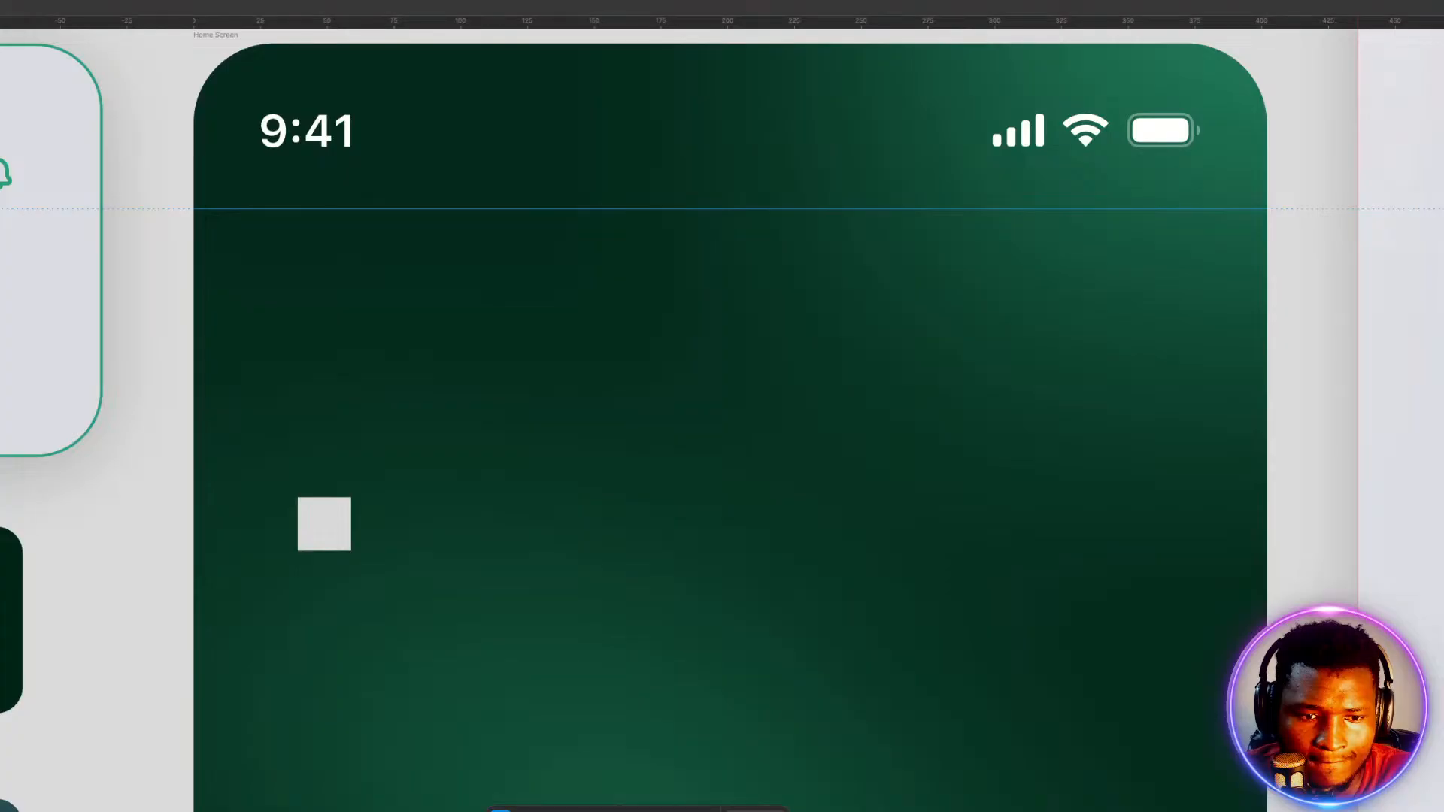
left_click(321, 531)
left_click_drag(321, 531, 216, 449)
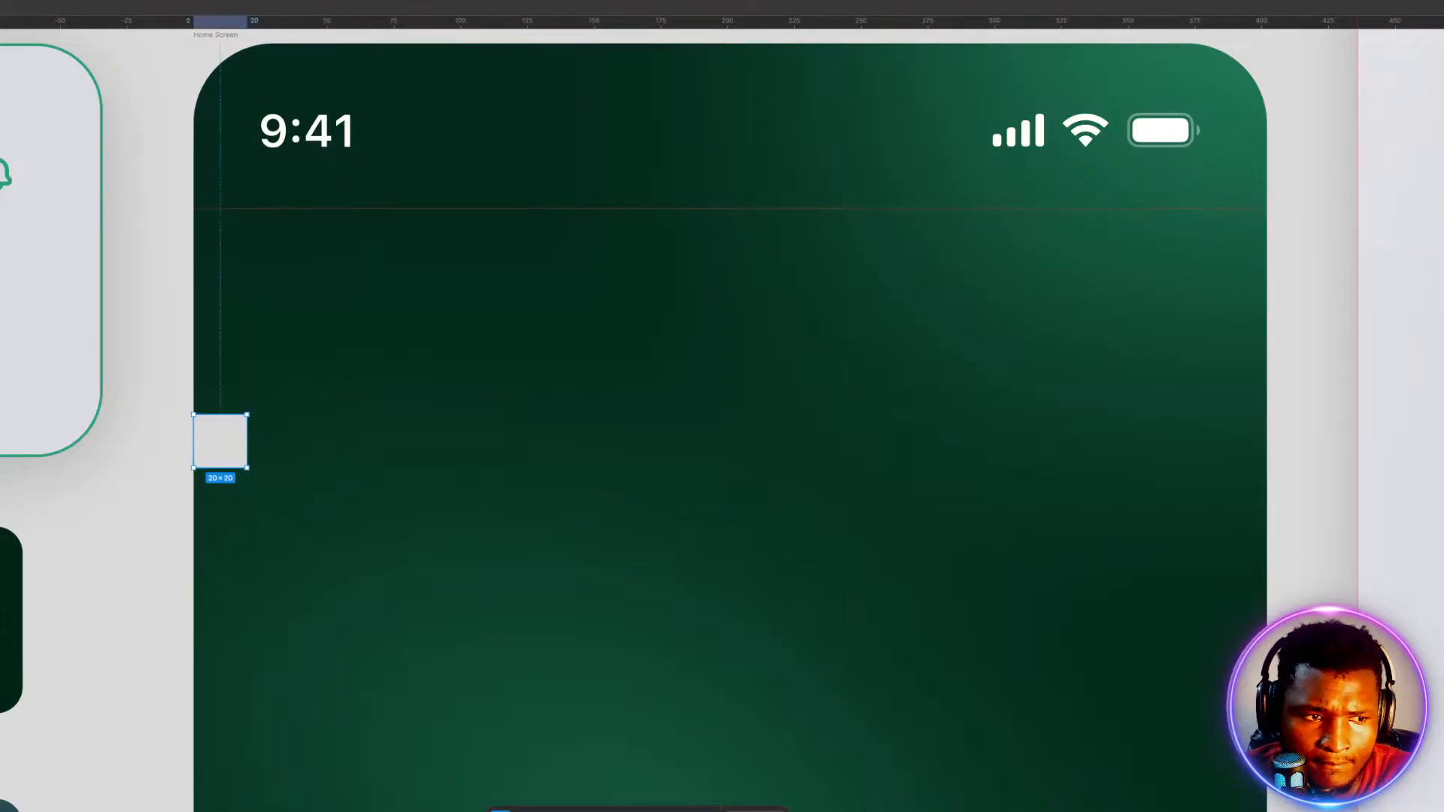
left_click_drag(178, 651, 247, 649)
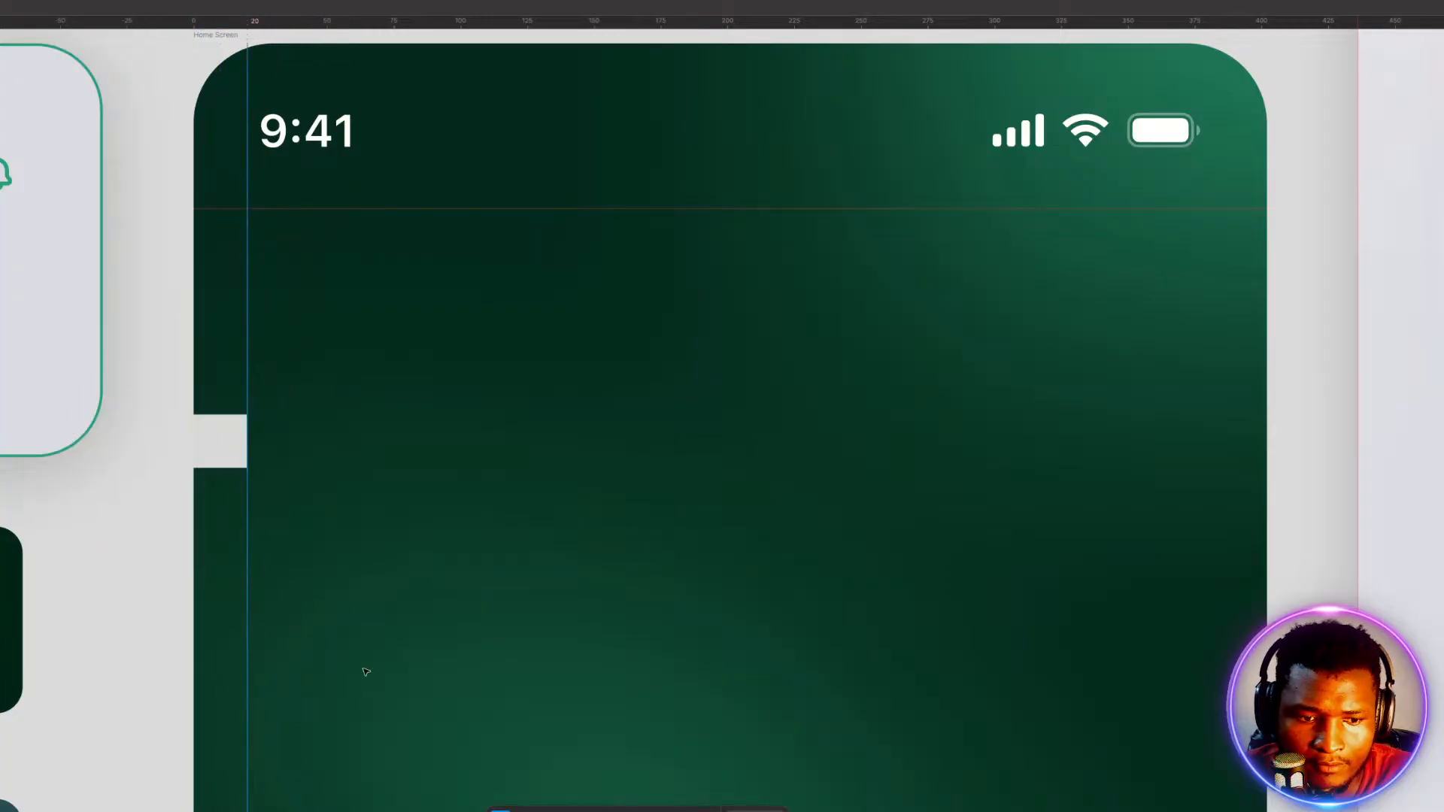
Move the 20 × 20 square to the Home Screen's right edge and add a vertical guide along its inner side.
left_click_drag(219, 435, 1238, 406)
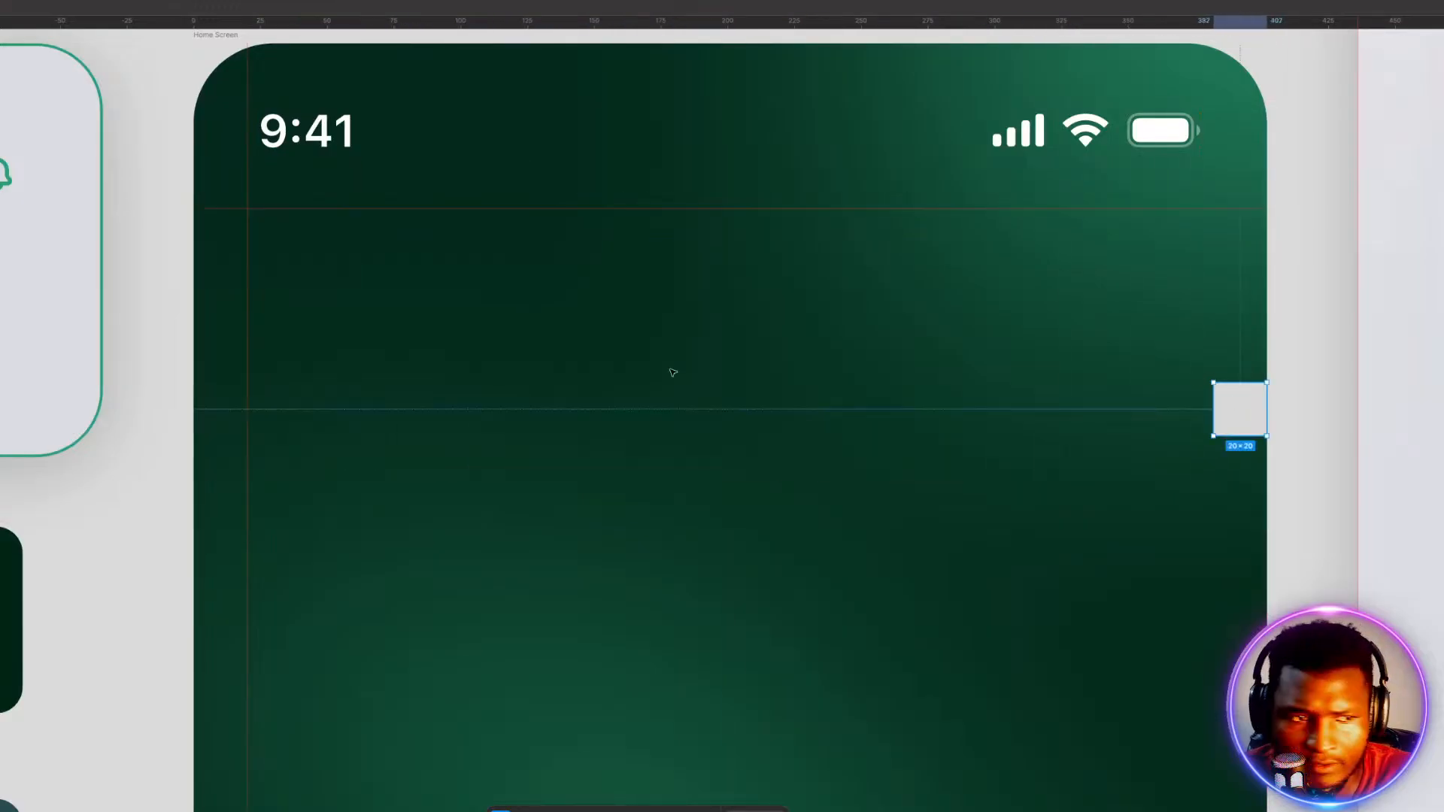
left_click_drag(2, 582, 1214, 610)
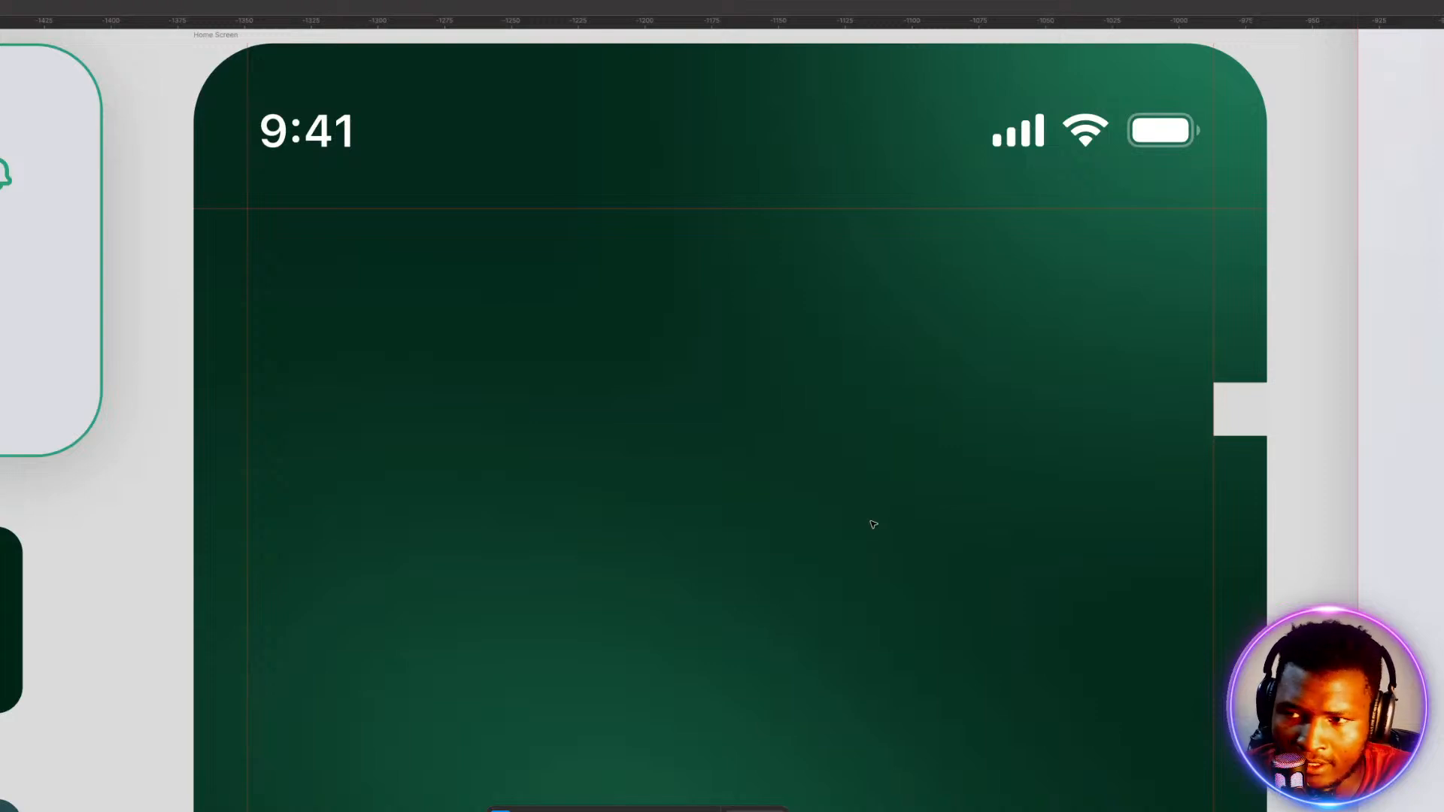
scroll(893, 432, "down", 5)
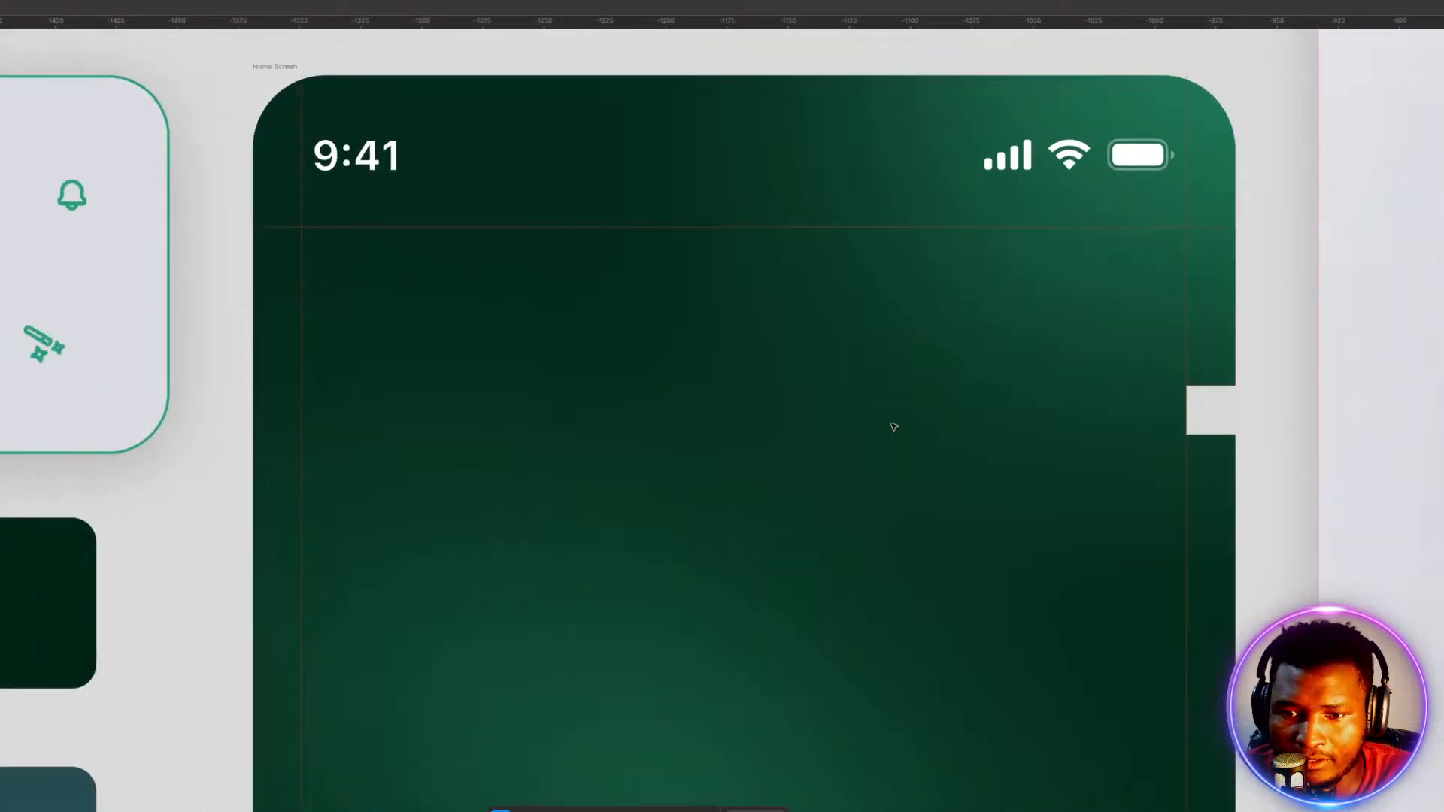
scroll(893, 426, "down", 3)
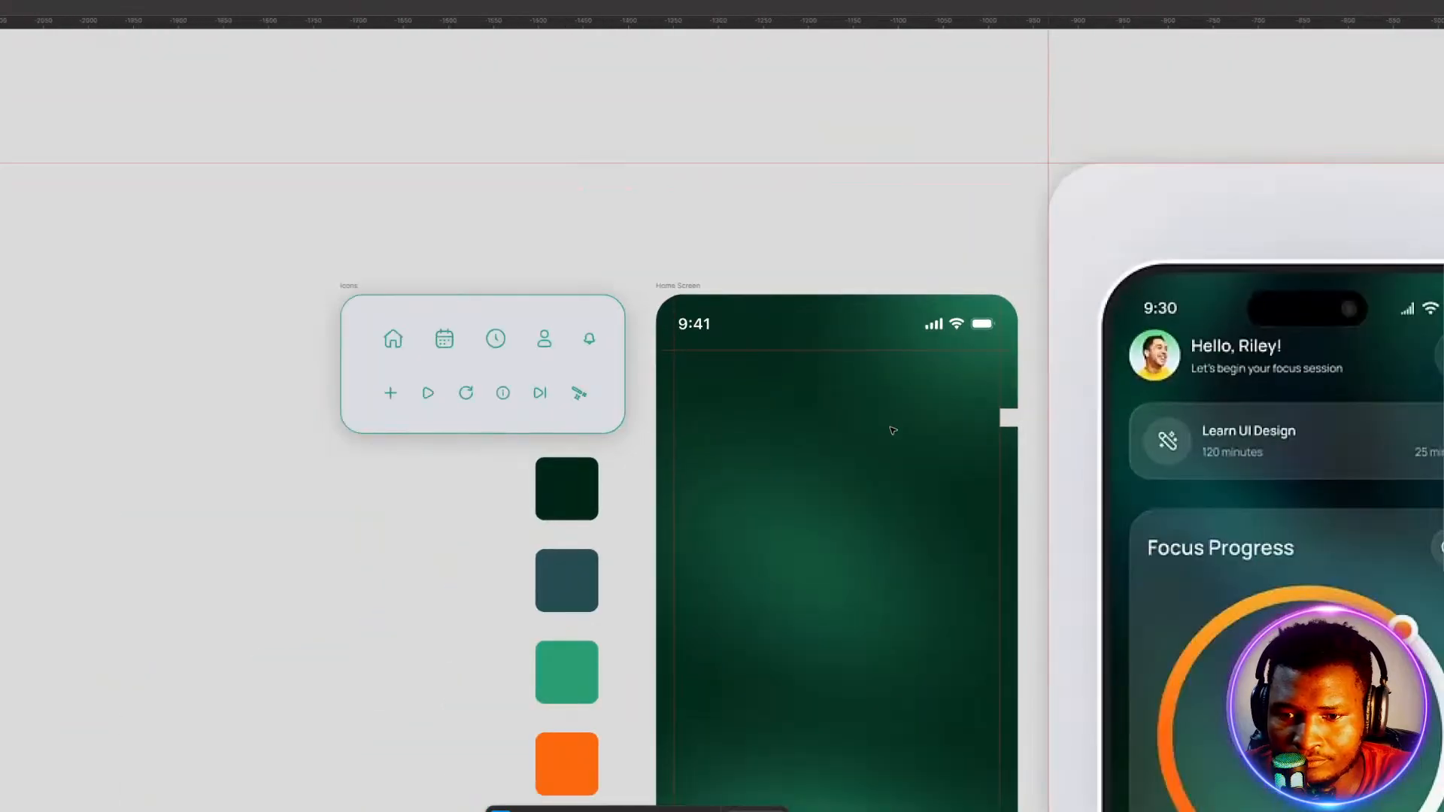
Draw a 50 × 50 circle on the Home Screen from the crossing of the status bar guide and the first vertical margin guide.
left_click_drag(882, 438, 583, 336)
scroll(630, 286, "up", 3)
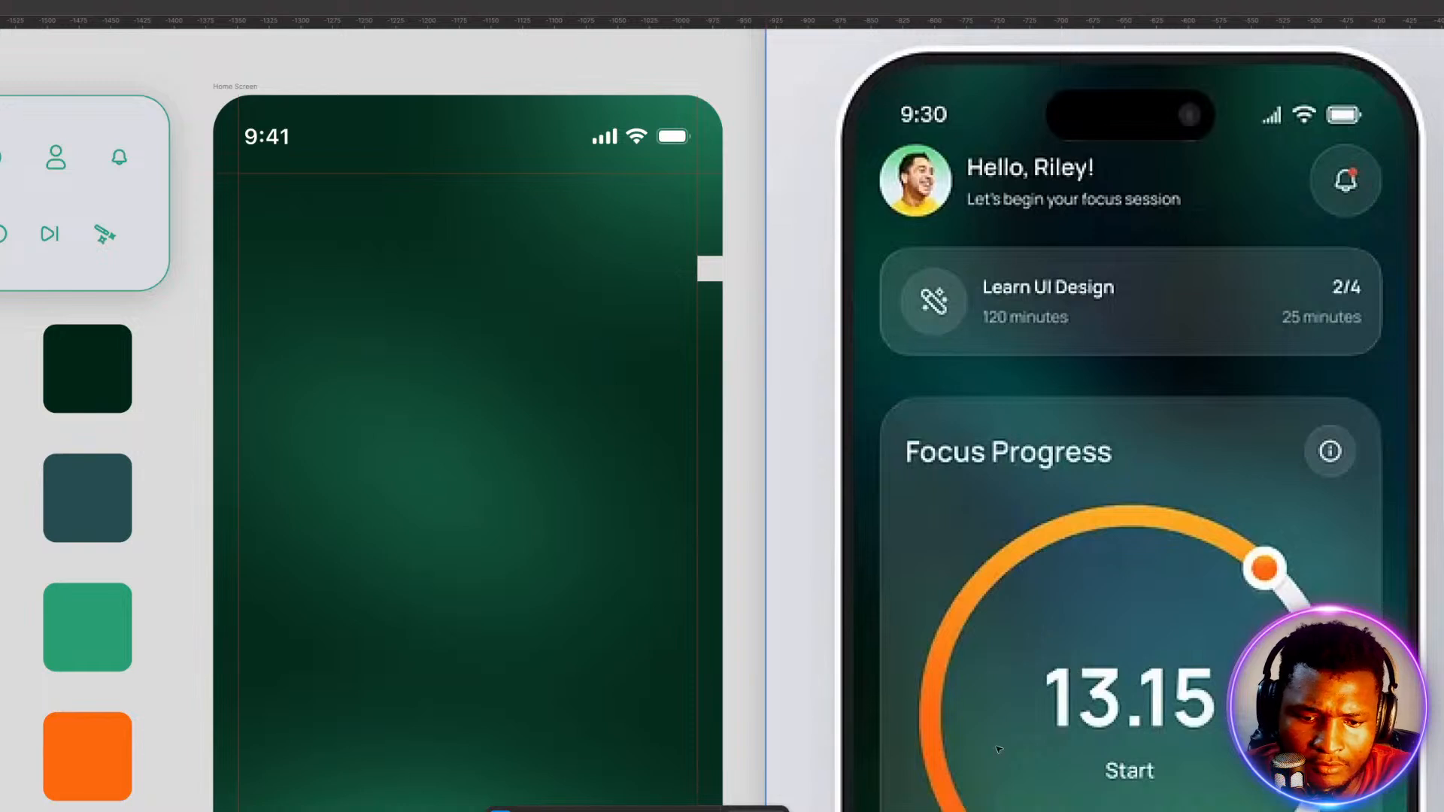
left_click(613, 810)
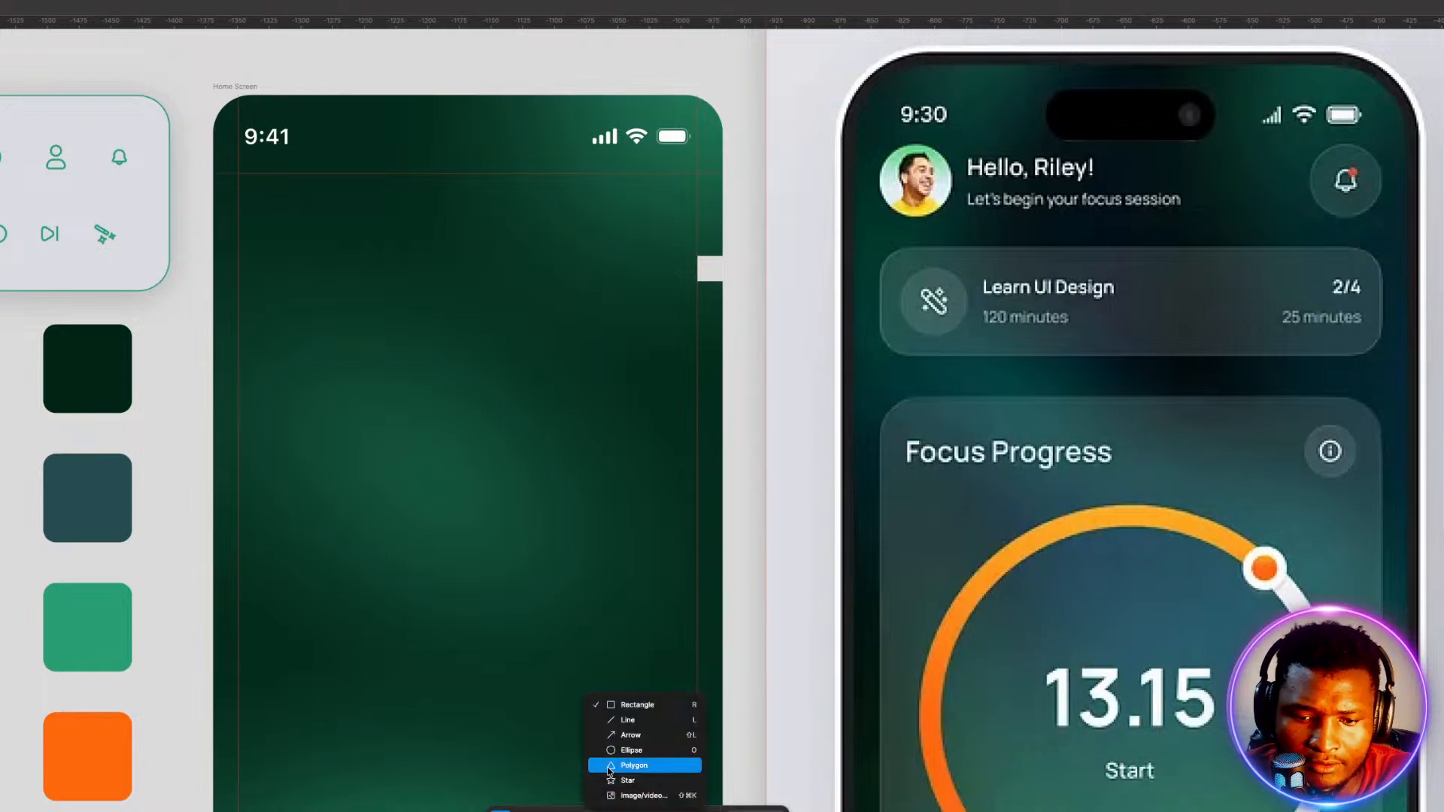
left_click(629, 750)
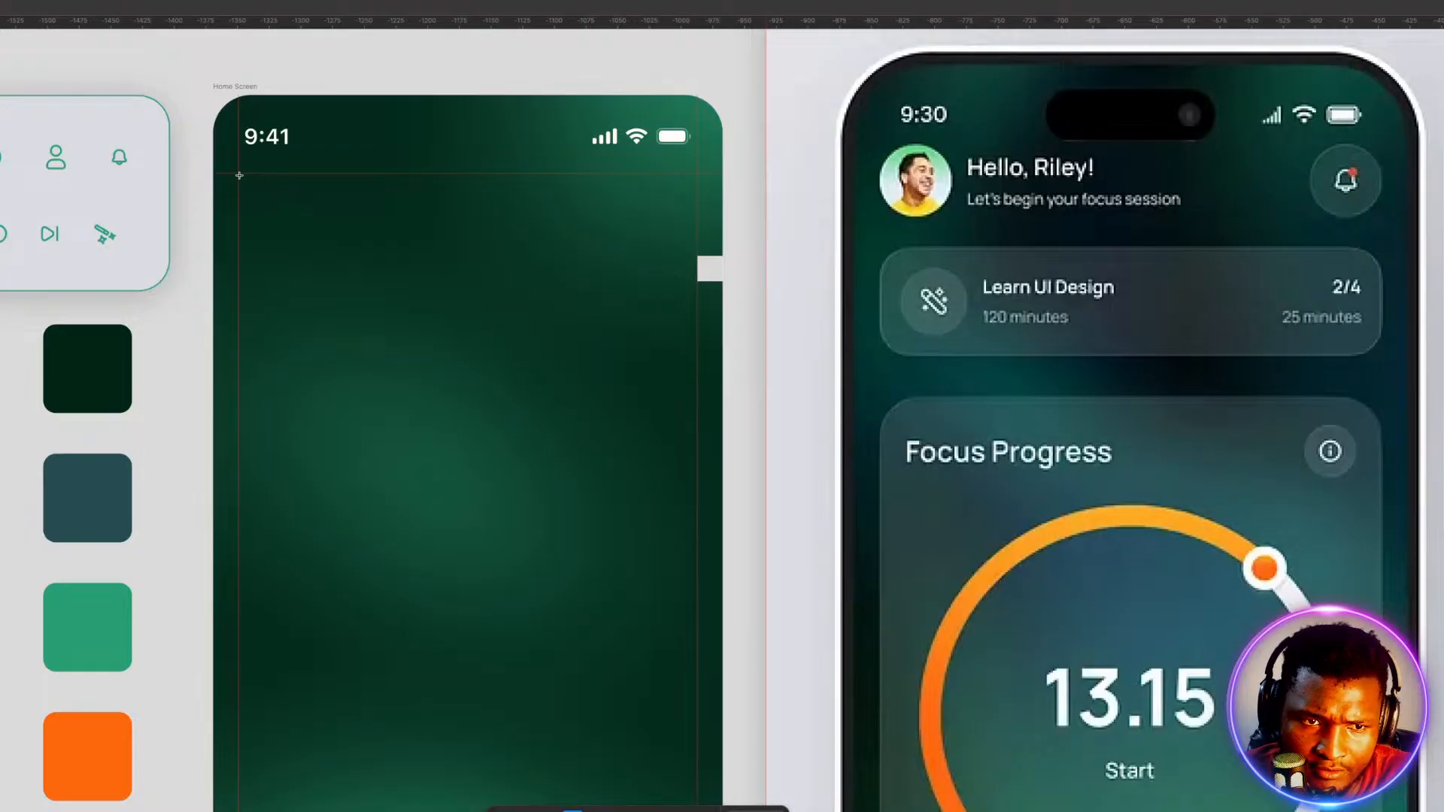
left_click_drag(239, 175, 300, 236)
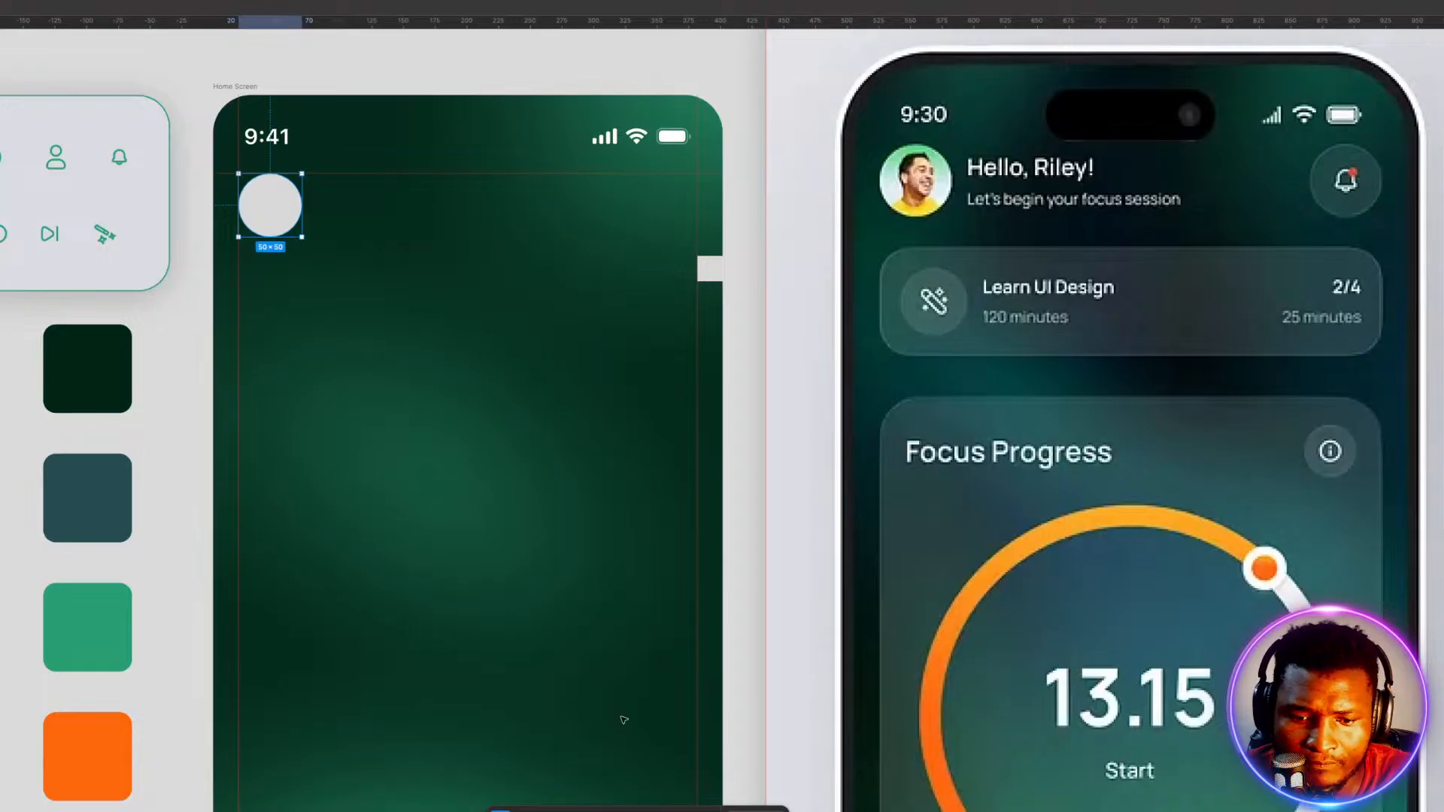
Fill the circle with the first portrait from an Unsplash plugin search for "profile" and close the plugin.
key("super+k")
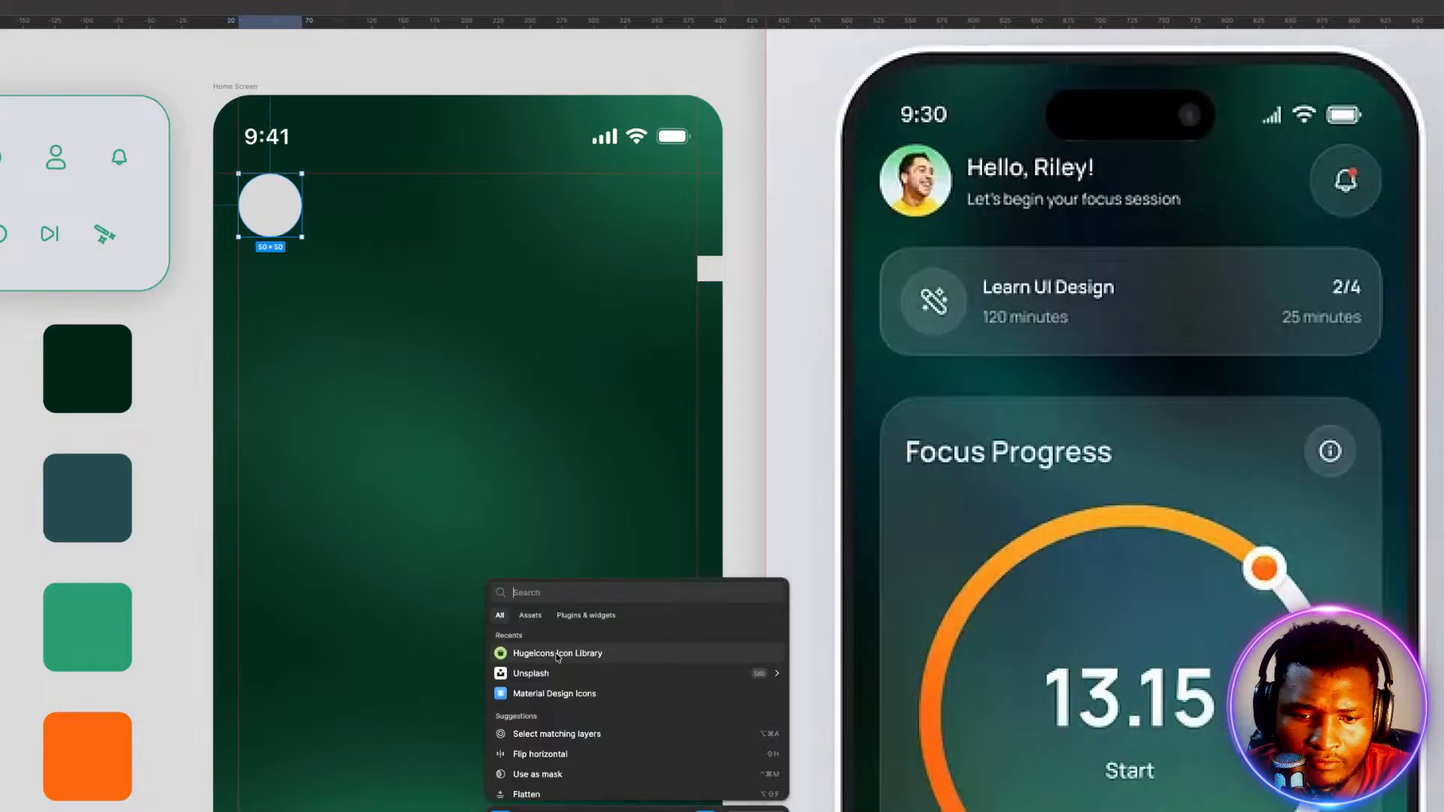
left_click(547, 674)
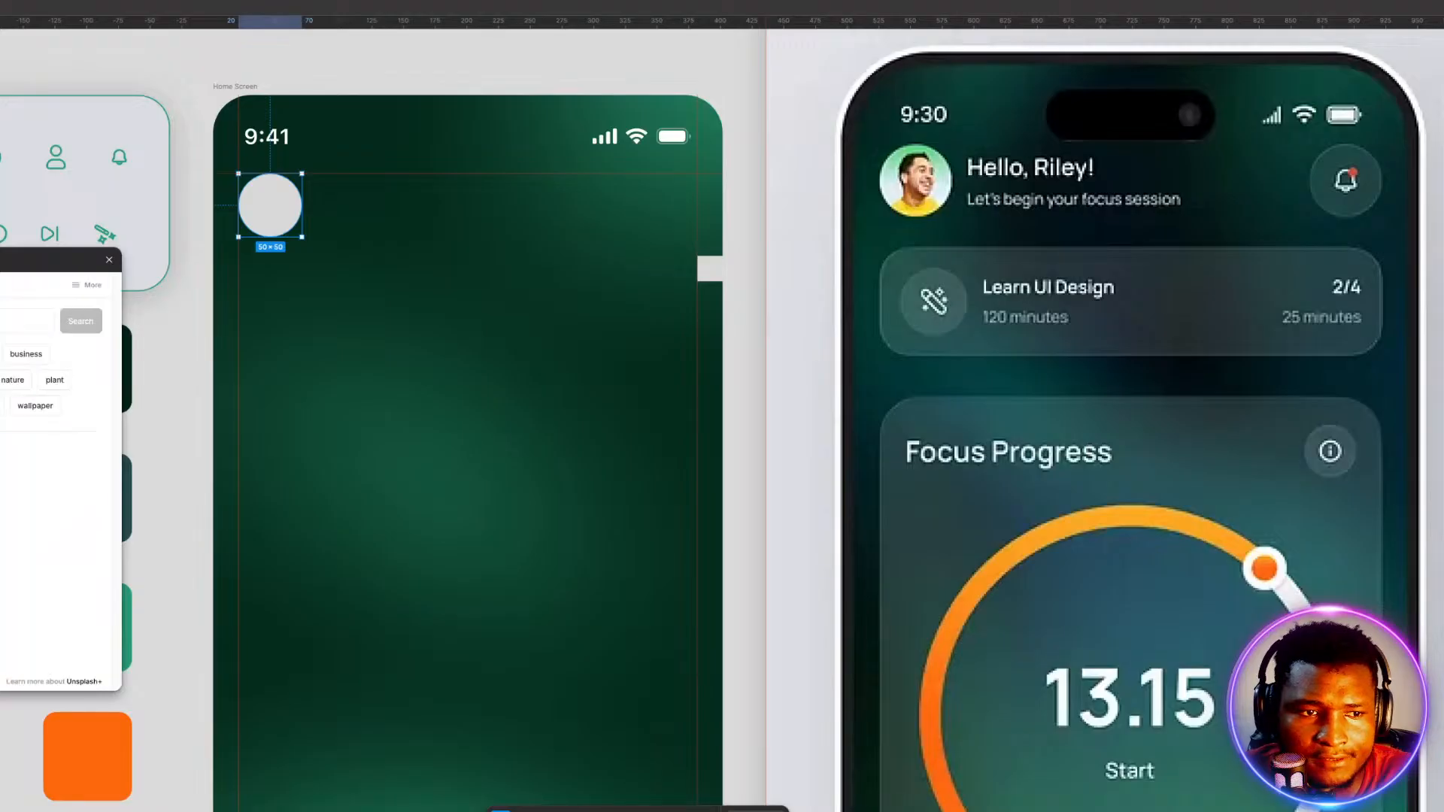
left_click_drag(0, 262, 455, 246)
left_click(435, 306)
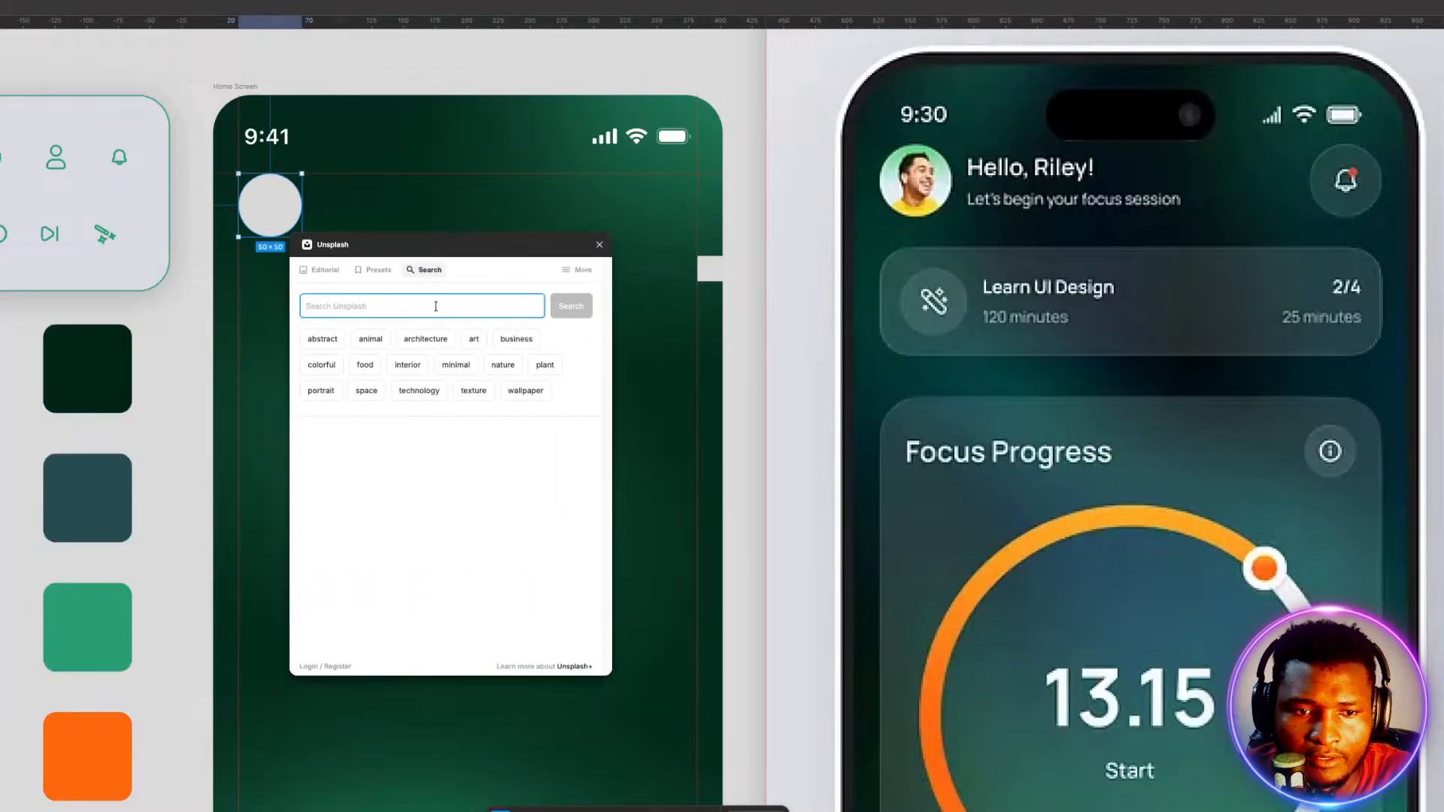
type("pro")
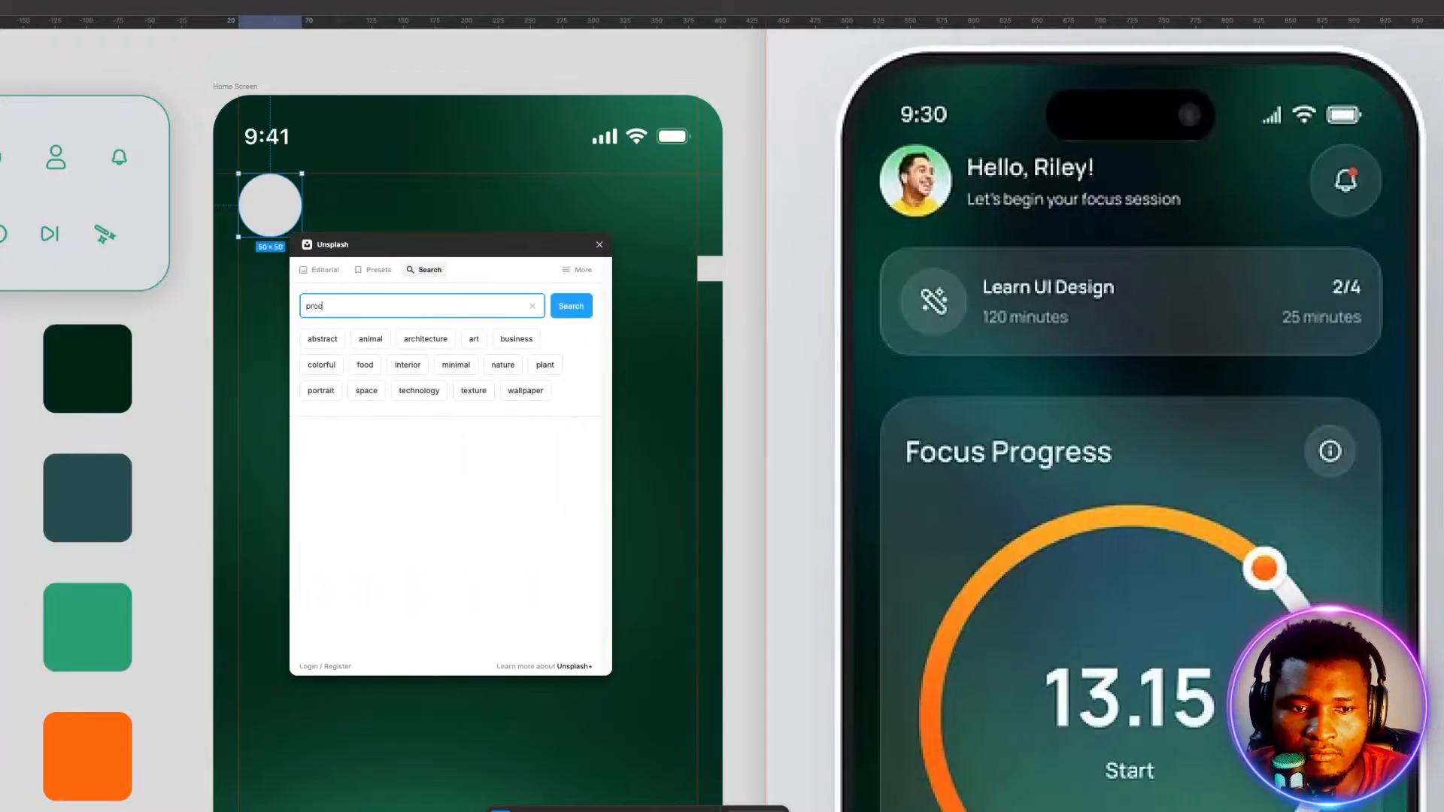
type("file")
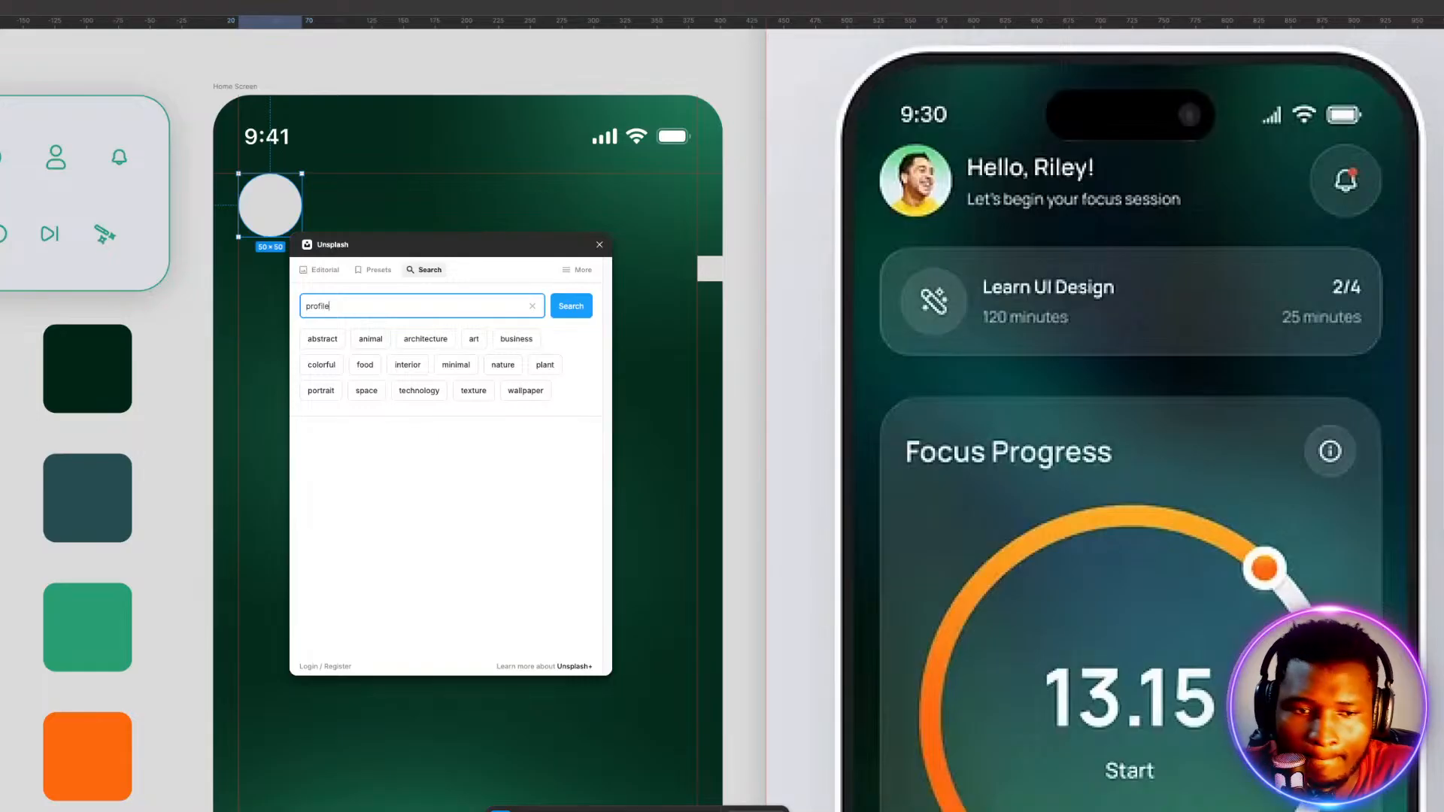
left_click(576, 308)
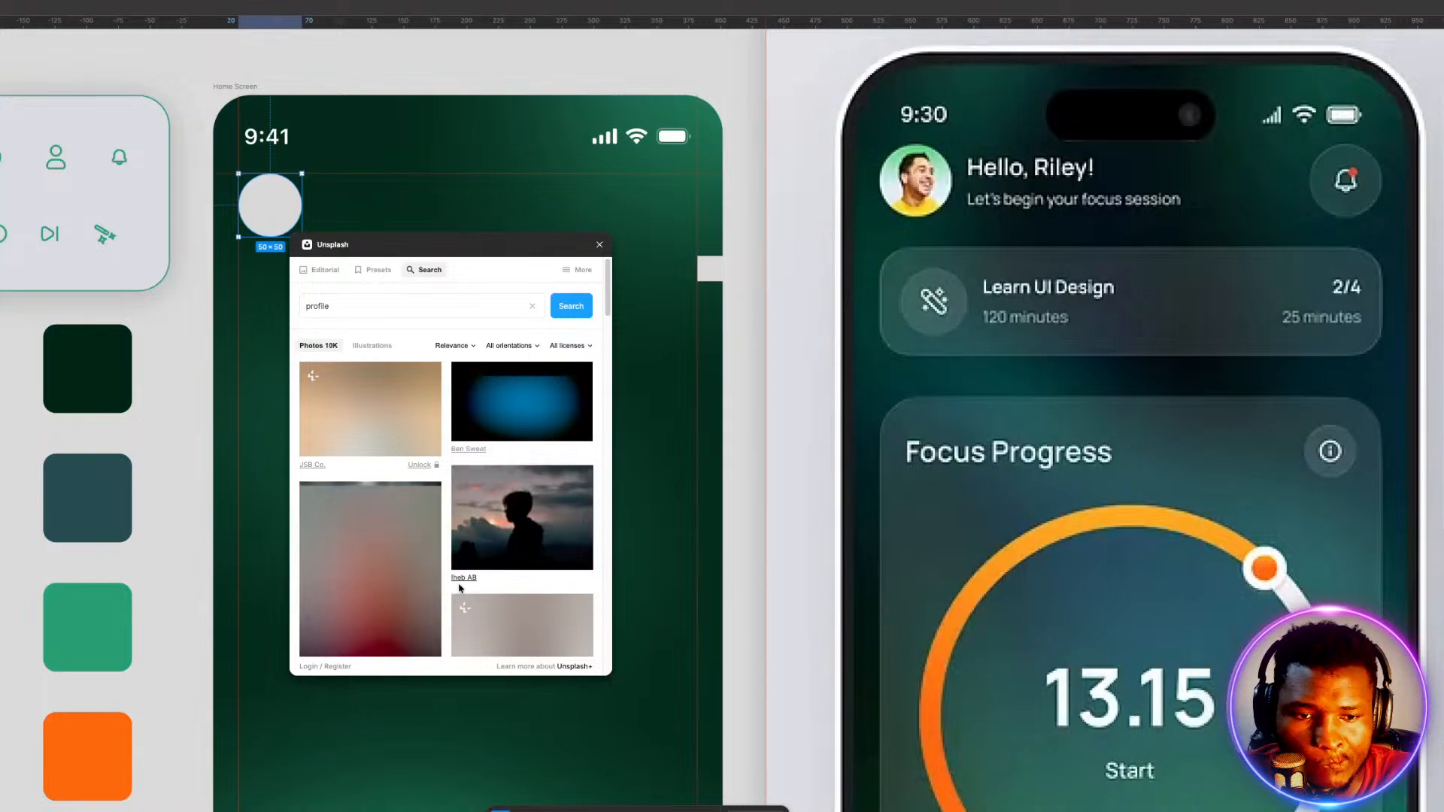
left_click(358, 412)
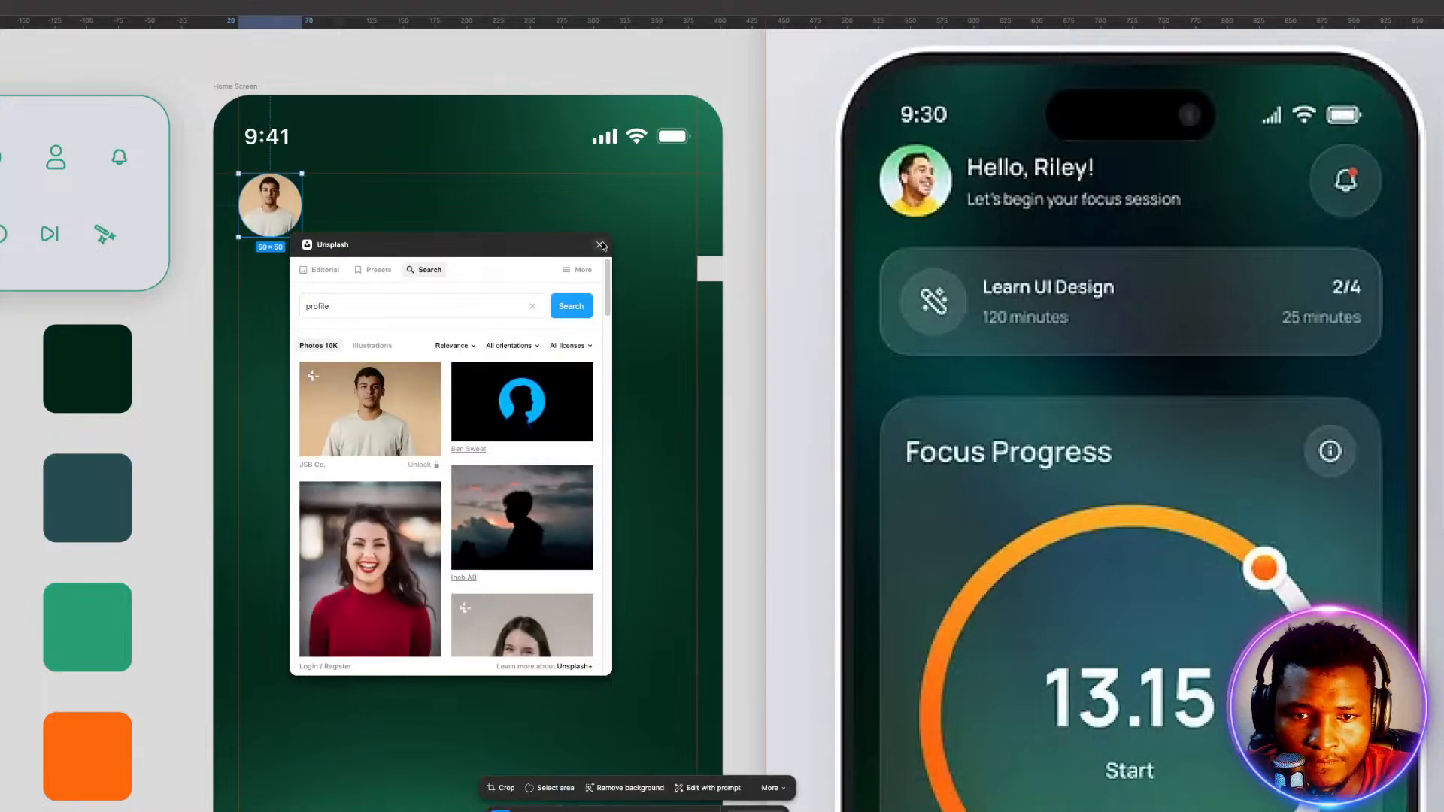
left_click(599, 244)
left_click(349, 427)
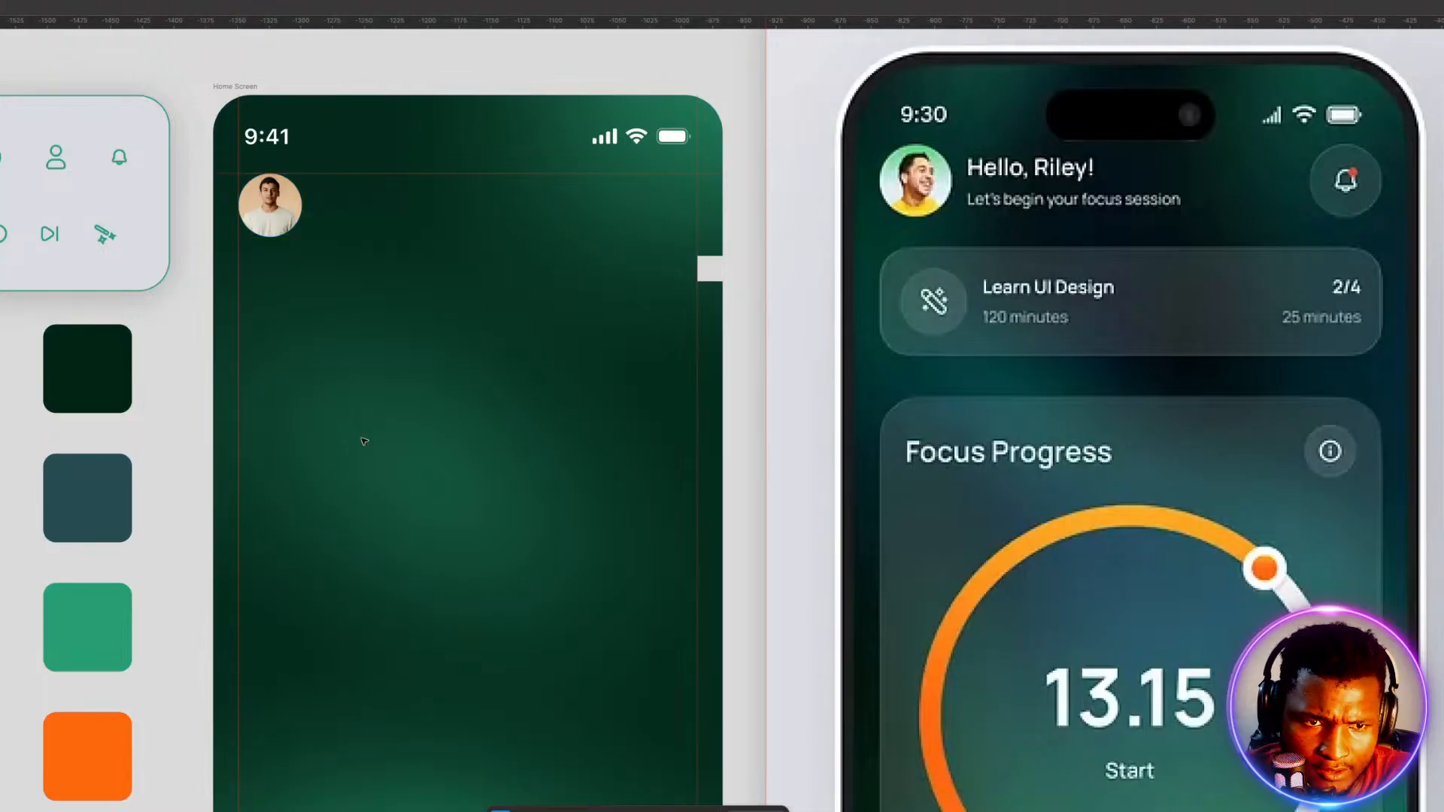
Add a horizontal guide along the avatar's lower edge and make a 10 × 10 copy of the 20 × 20 square in the open area below.
left_click_drag(683, 27, 674, 237)
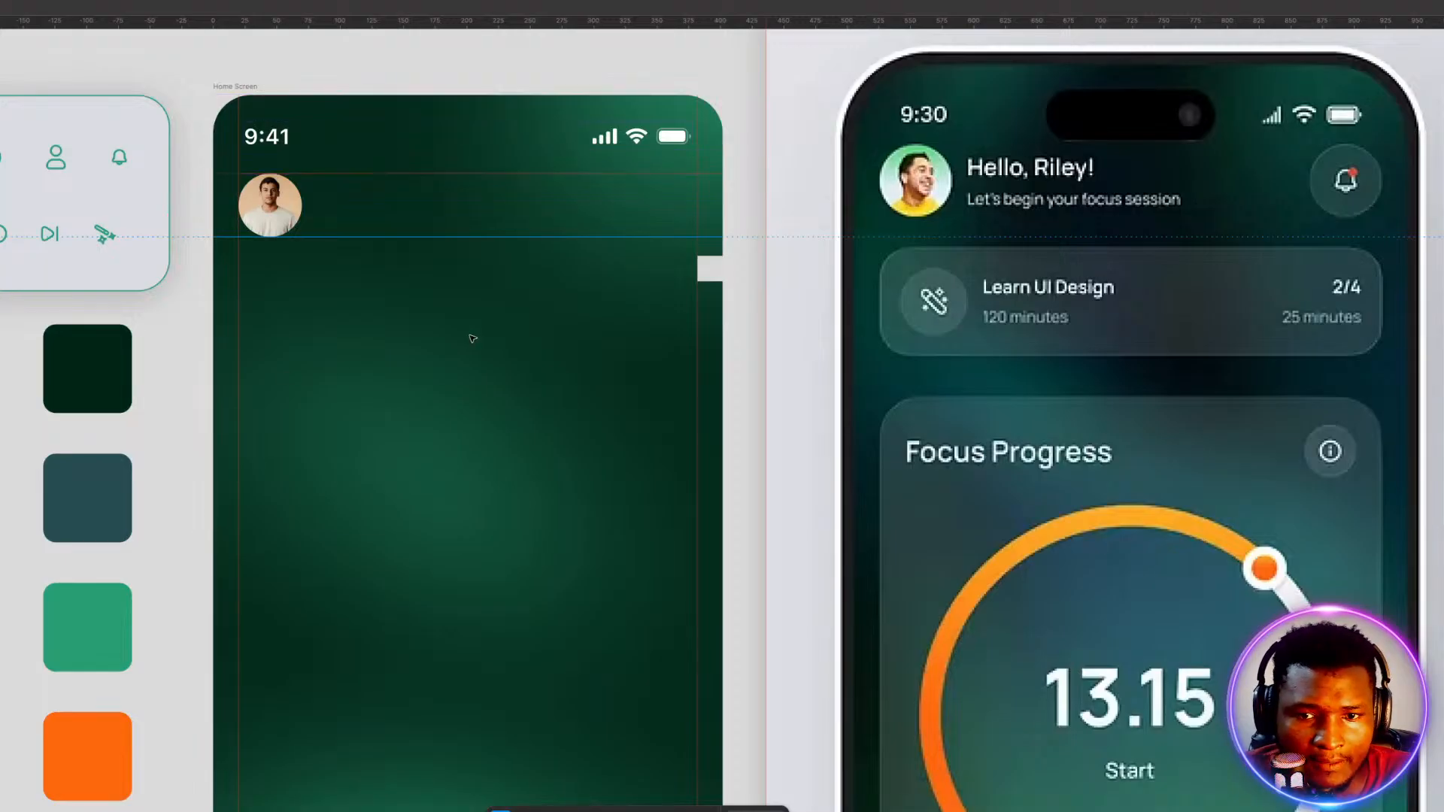
left_click_drag(710, 290, 410, 308)
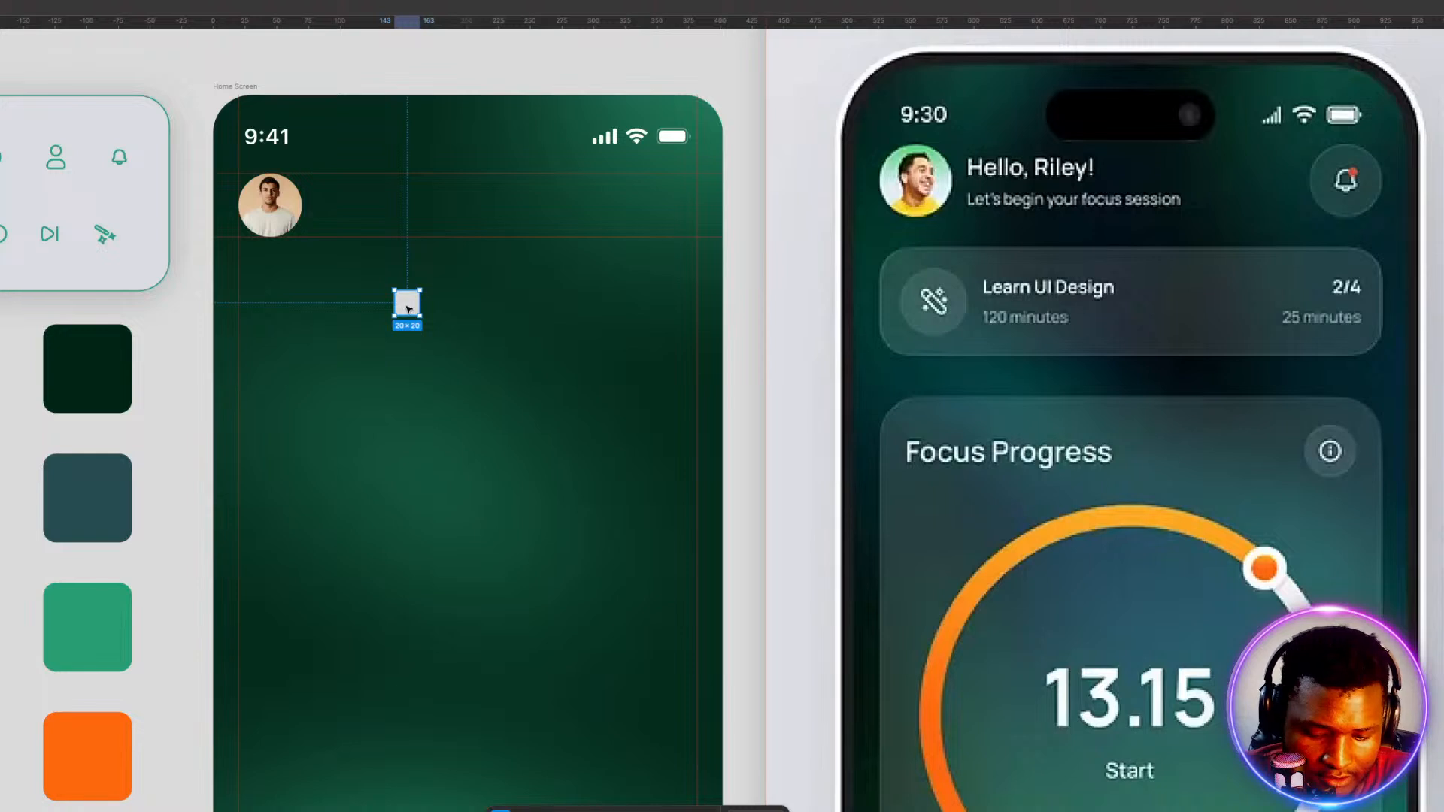
left_click_drag(409, 308, 469, 308)
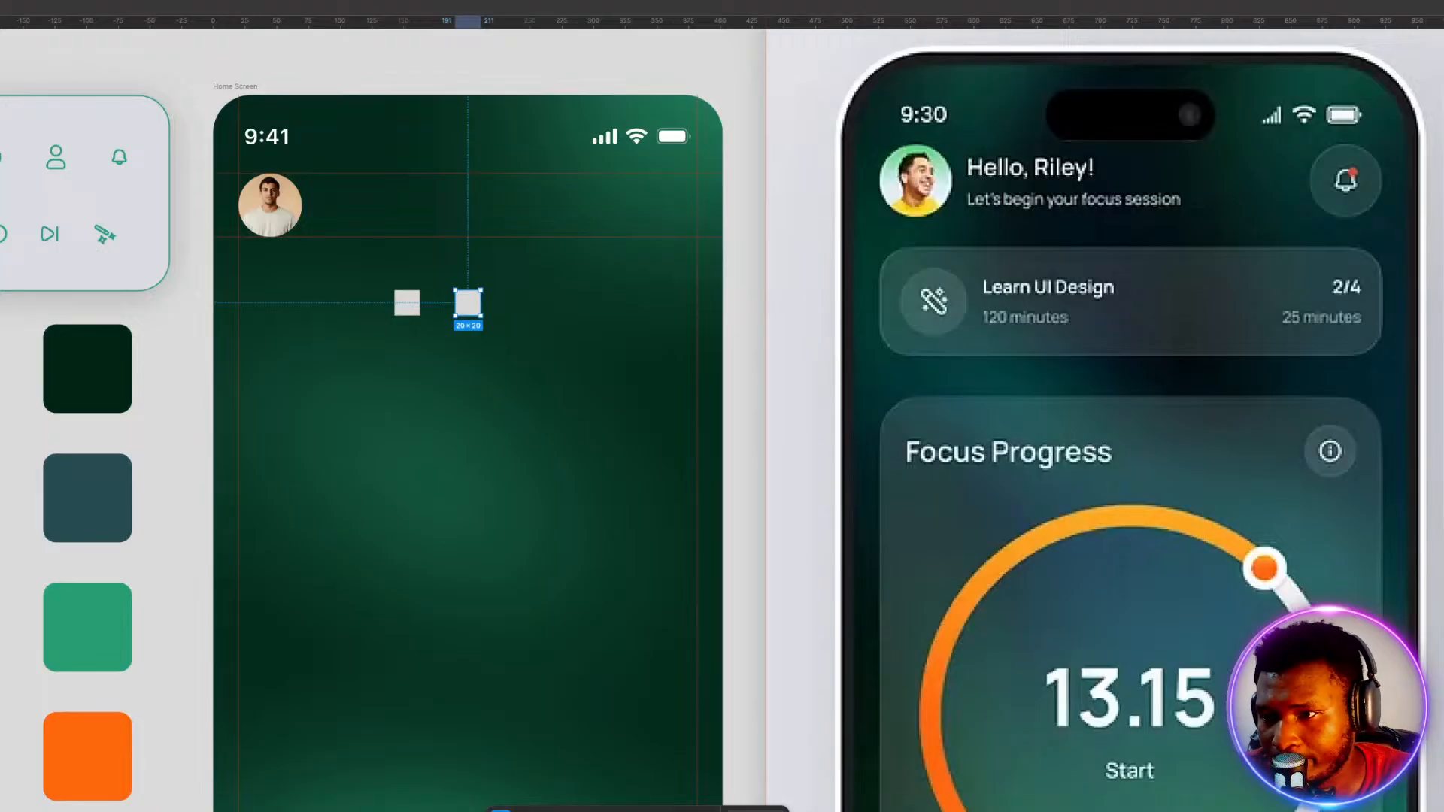
key("Return")
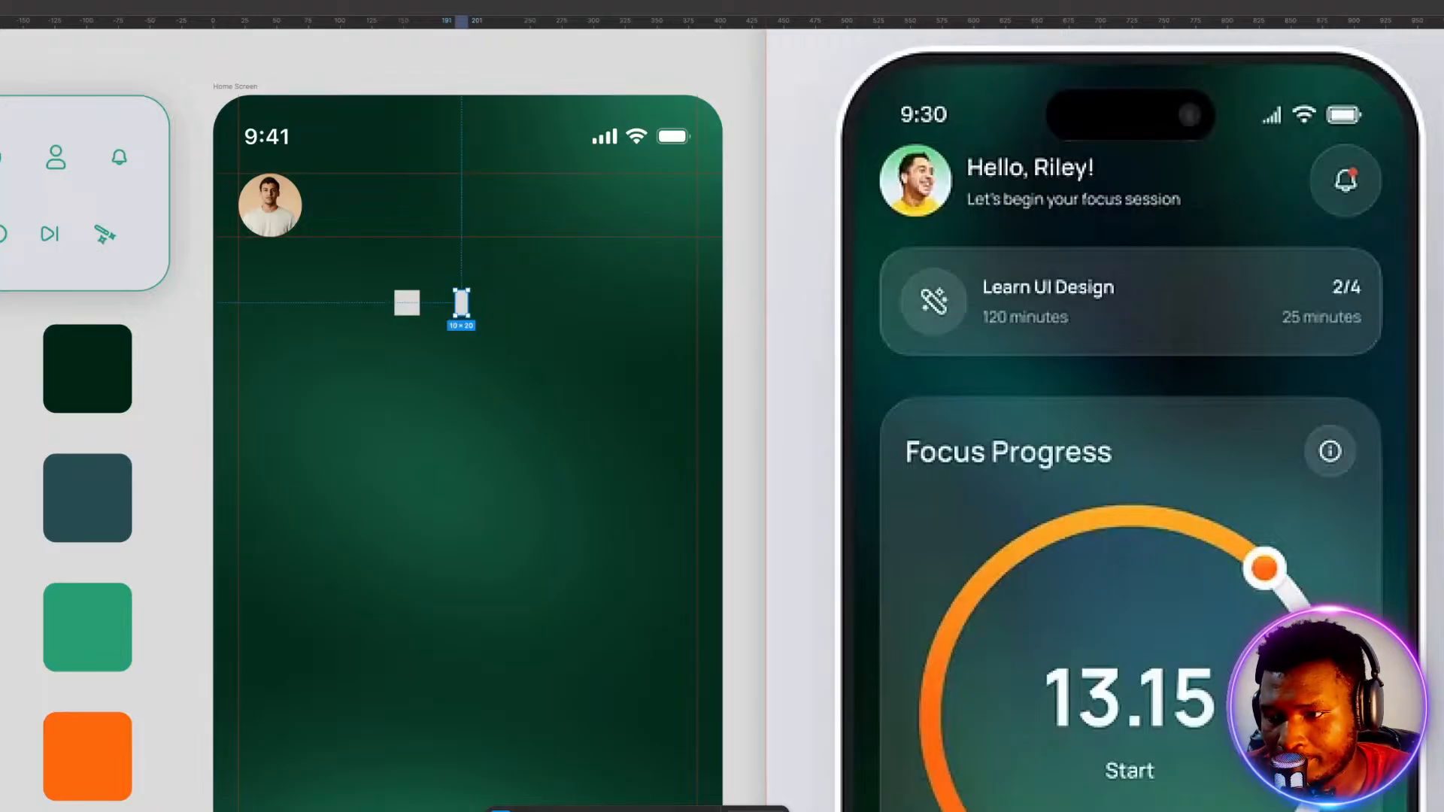
key("Return")
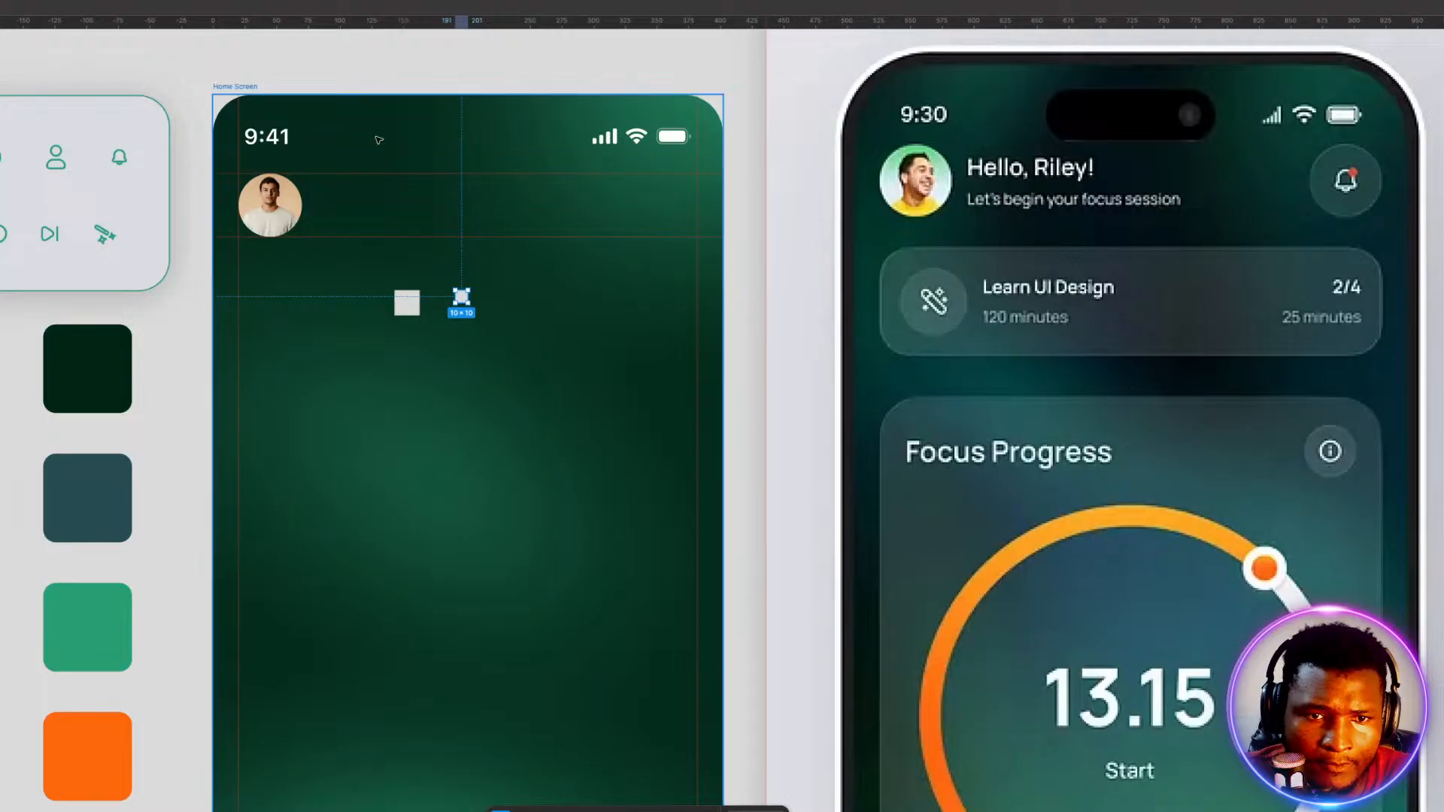
Place the 10 × 10 square against the avatar's inner side and add a vertical guide along the square's far edge.
scroll(381, 164, "up", 5)
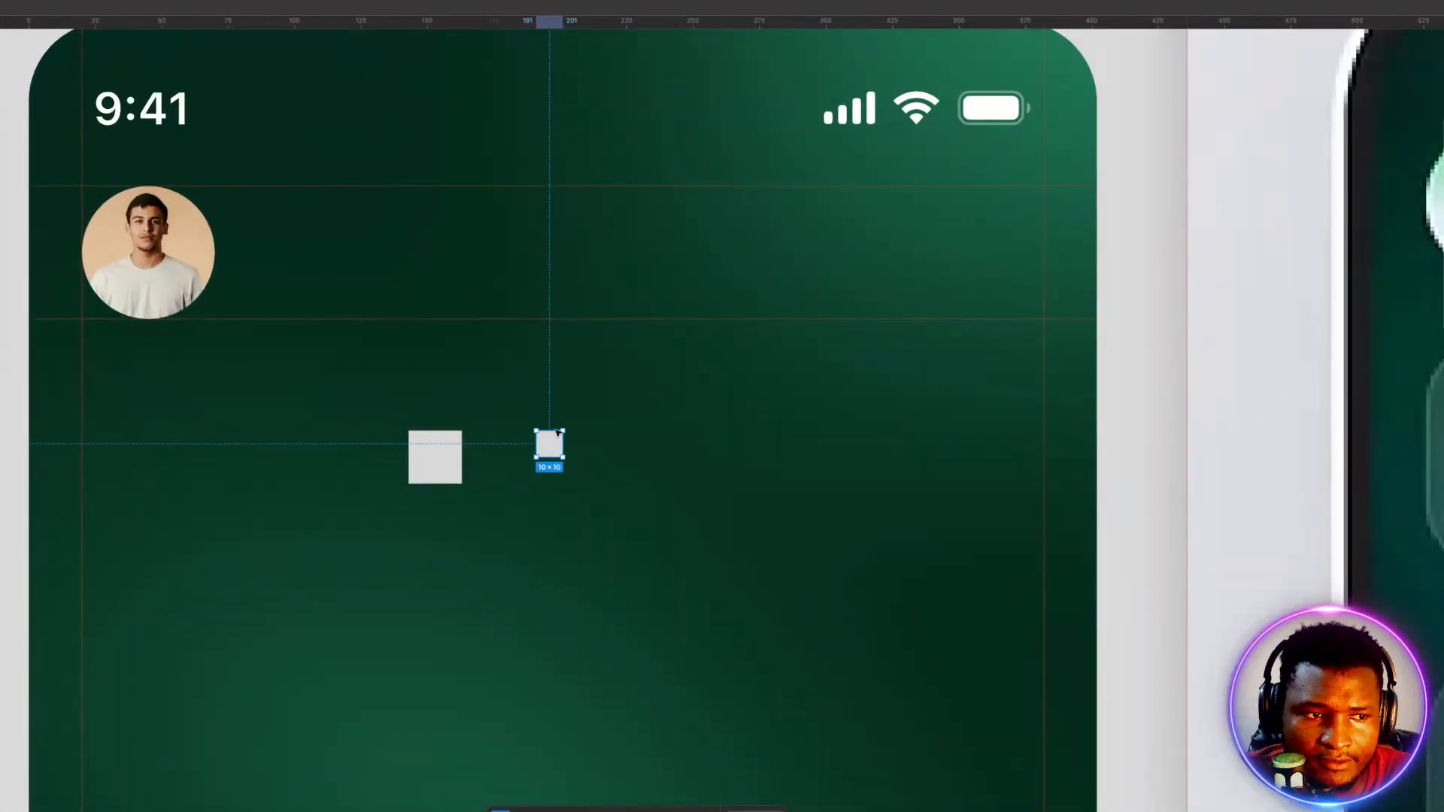
left_click_drag(547, 446, 228, 258)
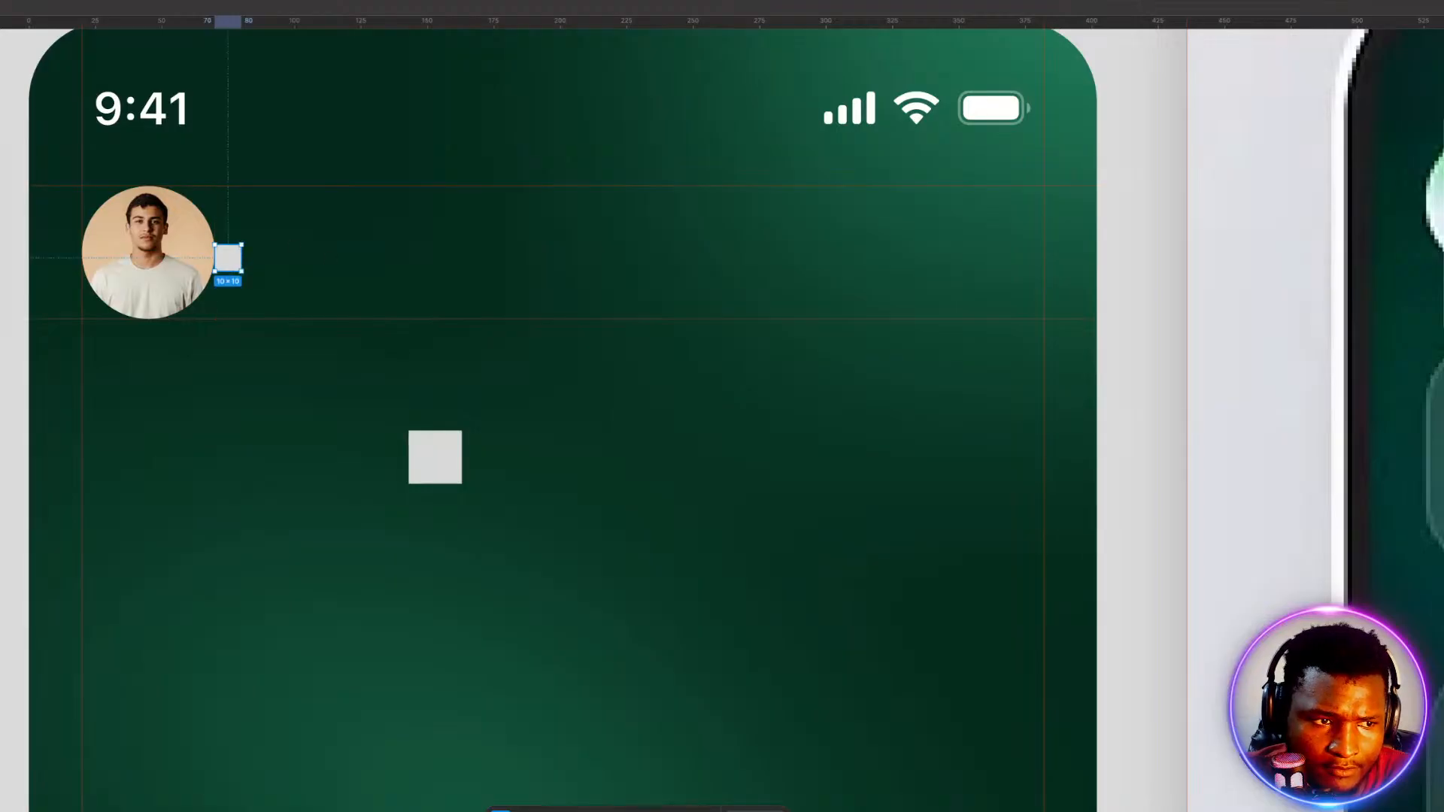
left_click_drag(1, 295, 241, 317)
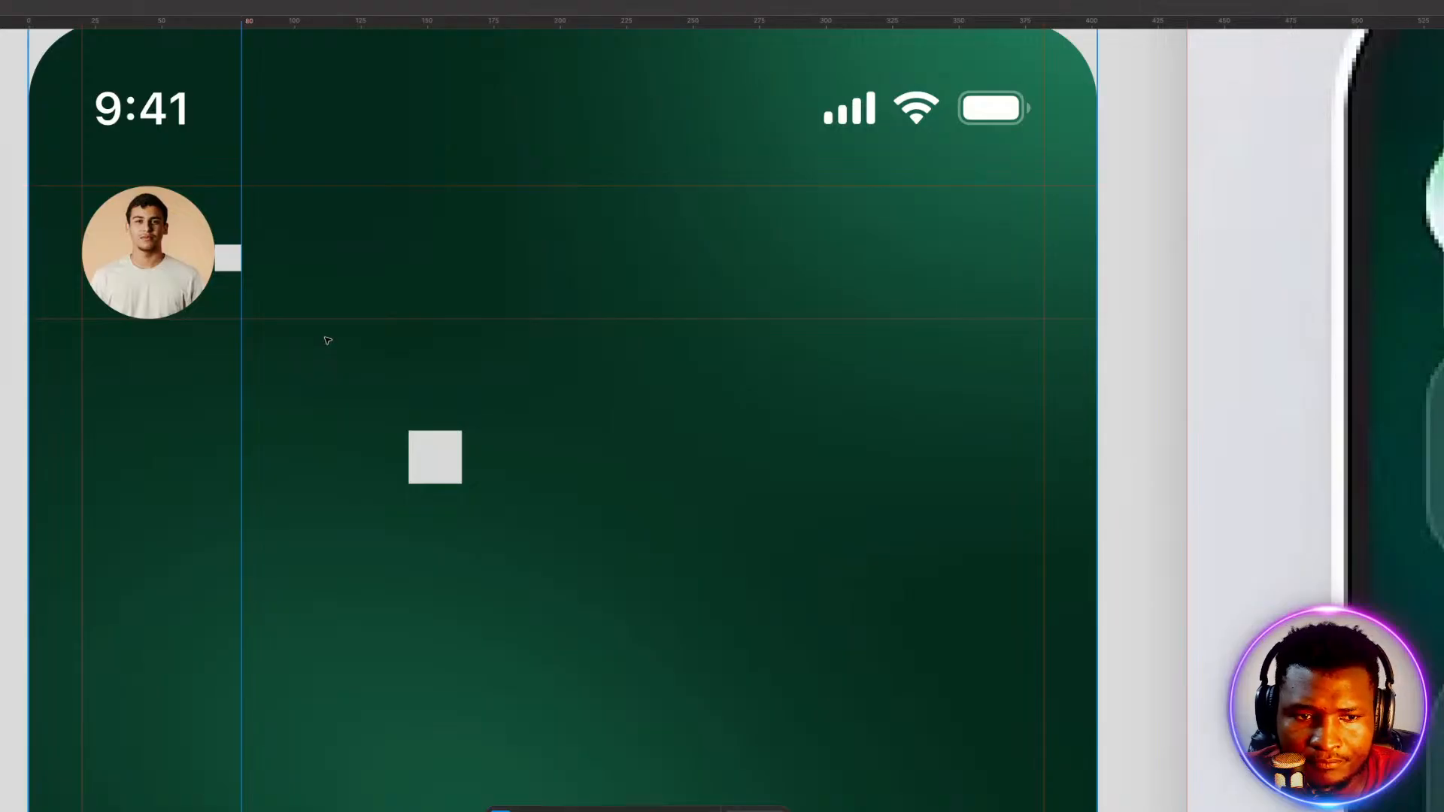
scroll(328, 341, "down", 3)
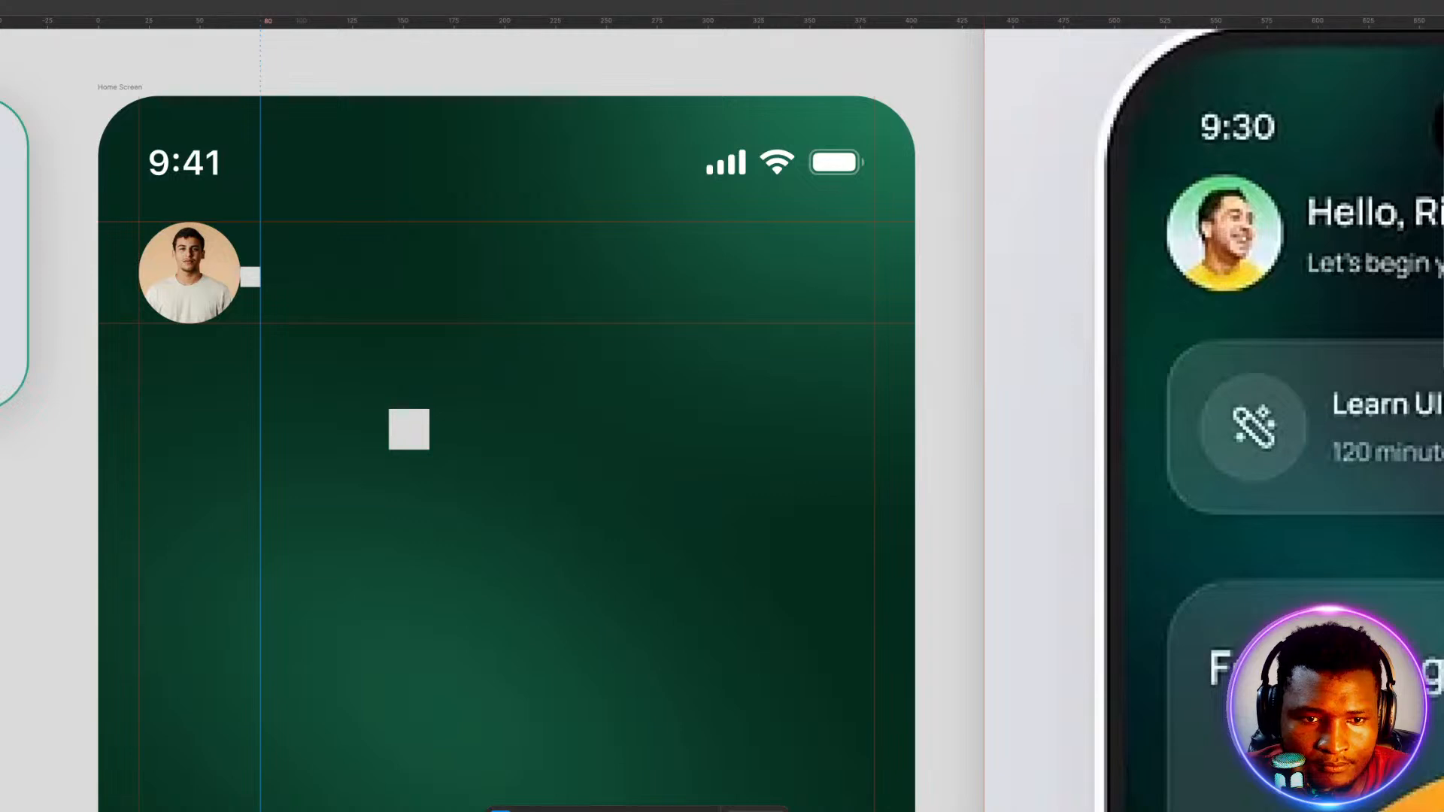
left_click(559, 392)
Add a text line beside the avatar reading "Hello," followed by the reference design's user name and an exclamation mark.
scroll(560, 391, "down", 2)
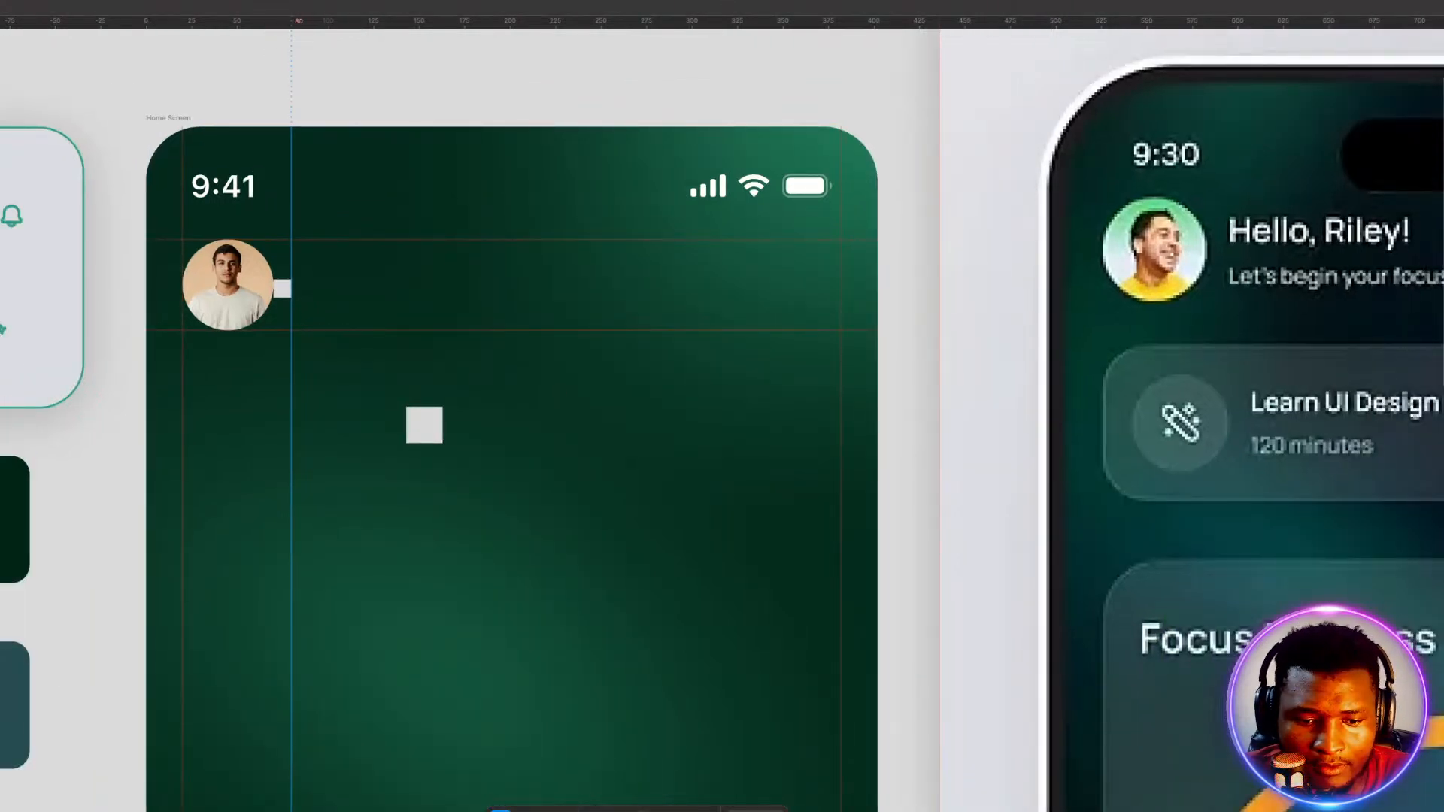
left_click(305, 261)
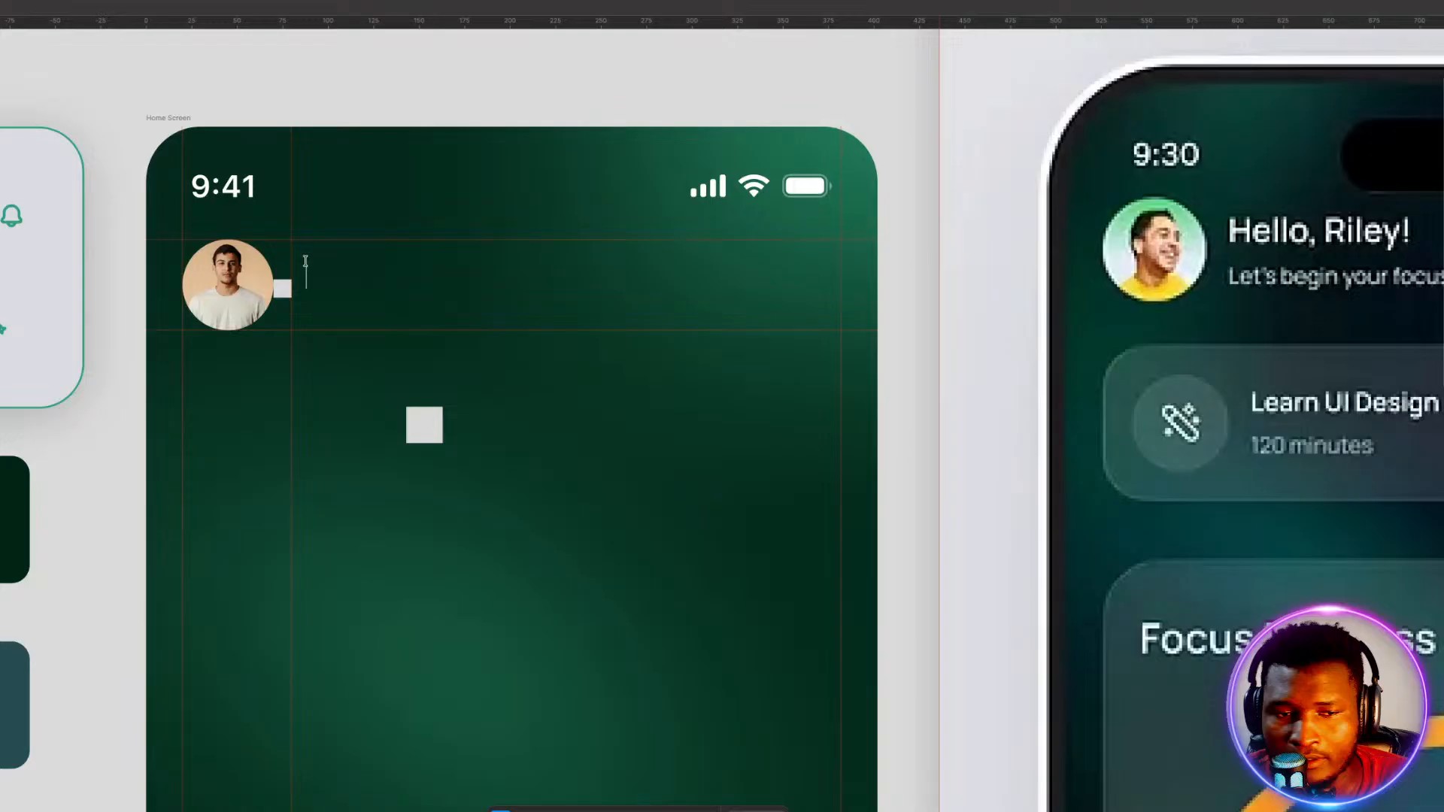
type("Hello, Rile")
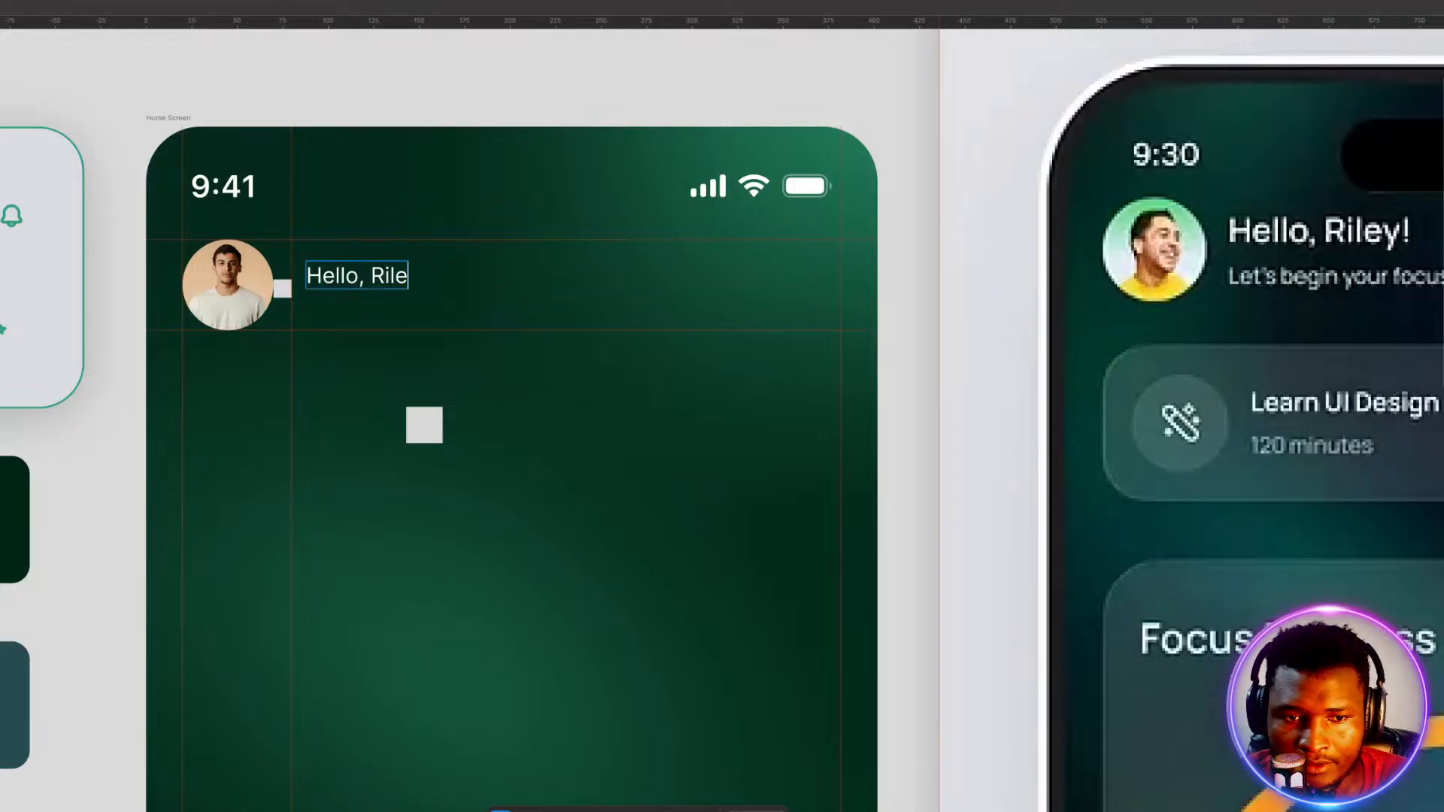
type("y!")
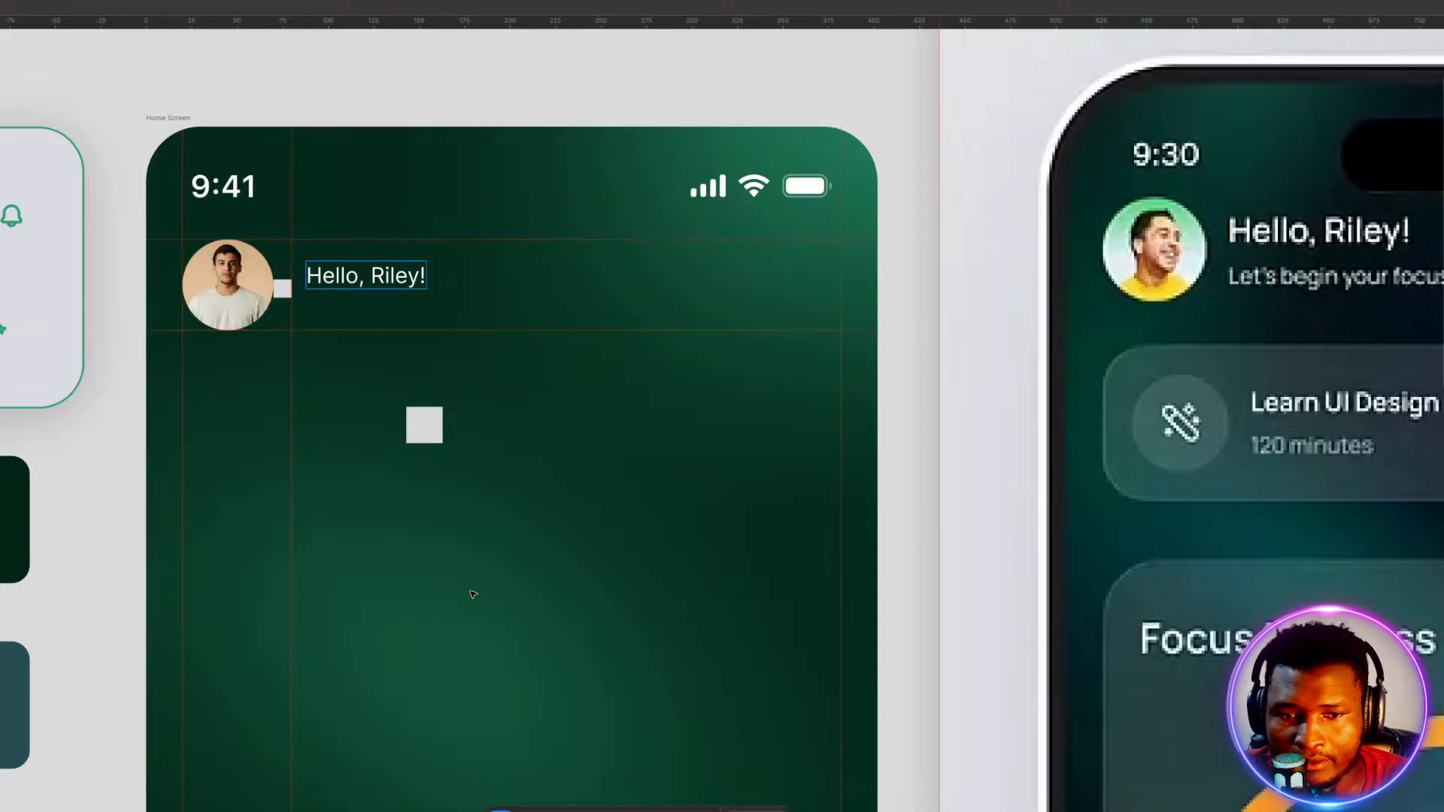
key("Escape")
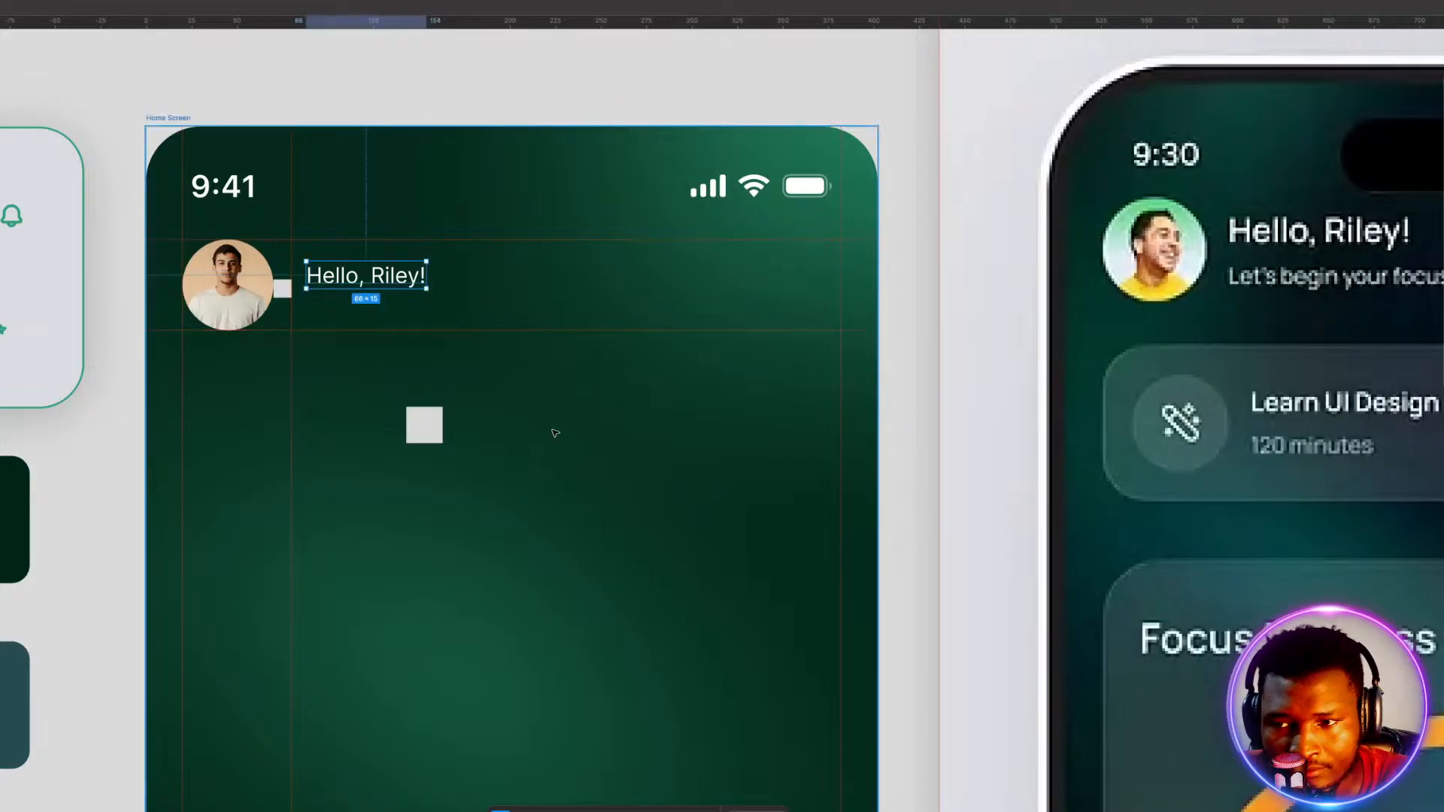
Add the text "Let's begin your focus session" directly beneath the greeting and align its start with the greeting.
scroll(554, 432, "down", 1)
scroll(554, 432, "down", 2)
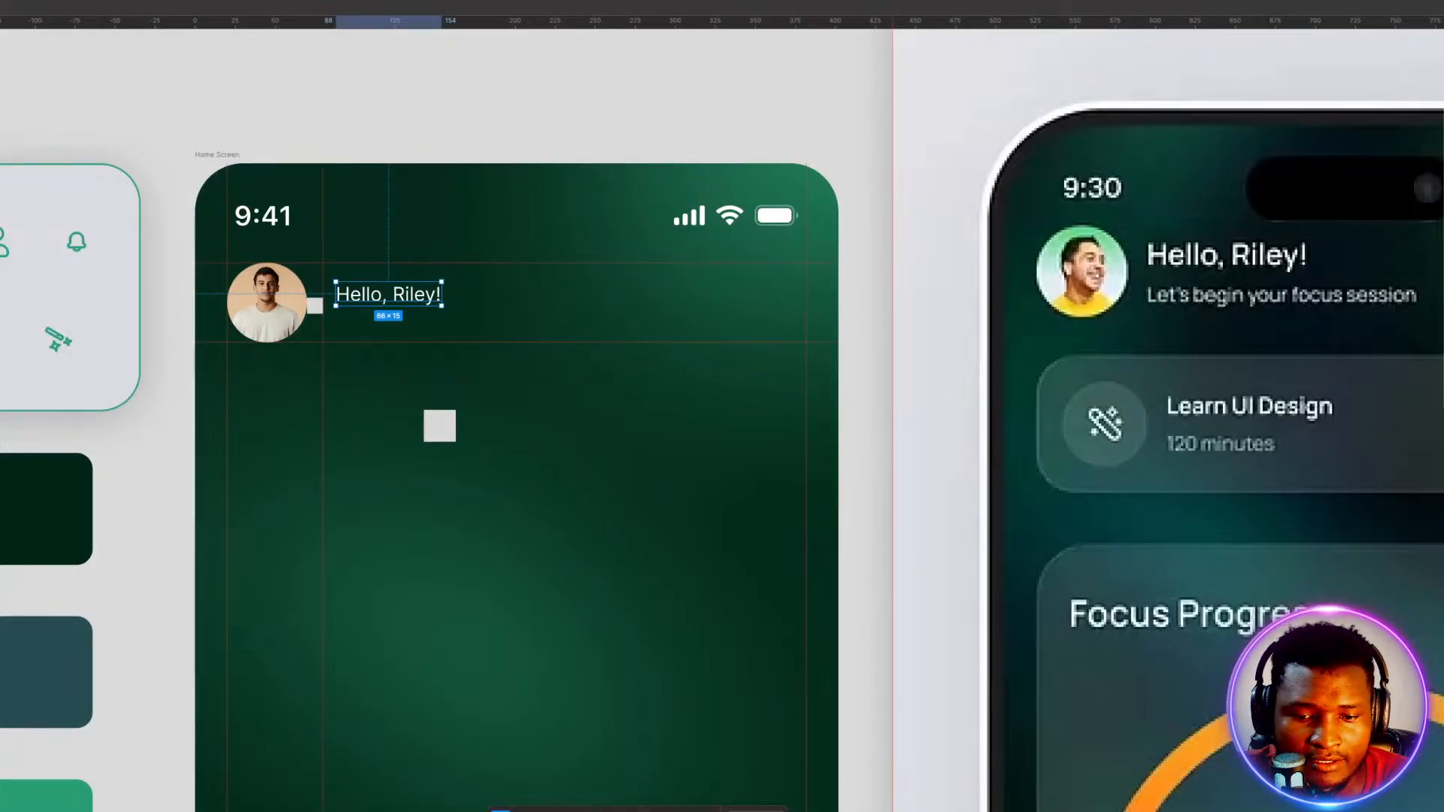
key("t")
left_click(343, 323)
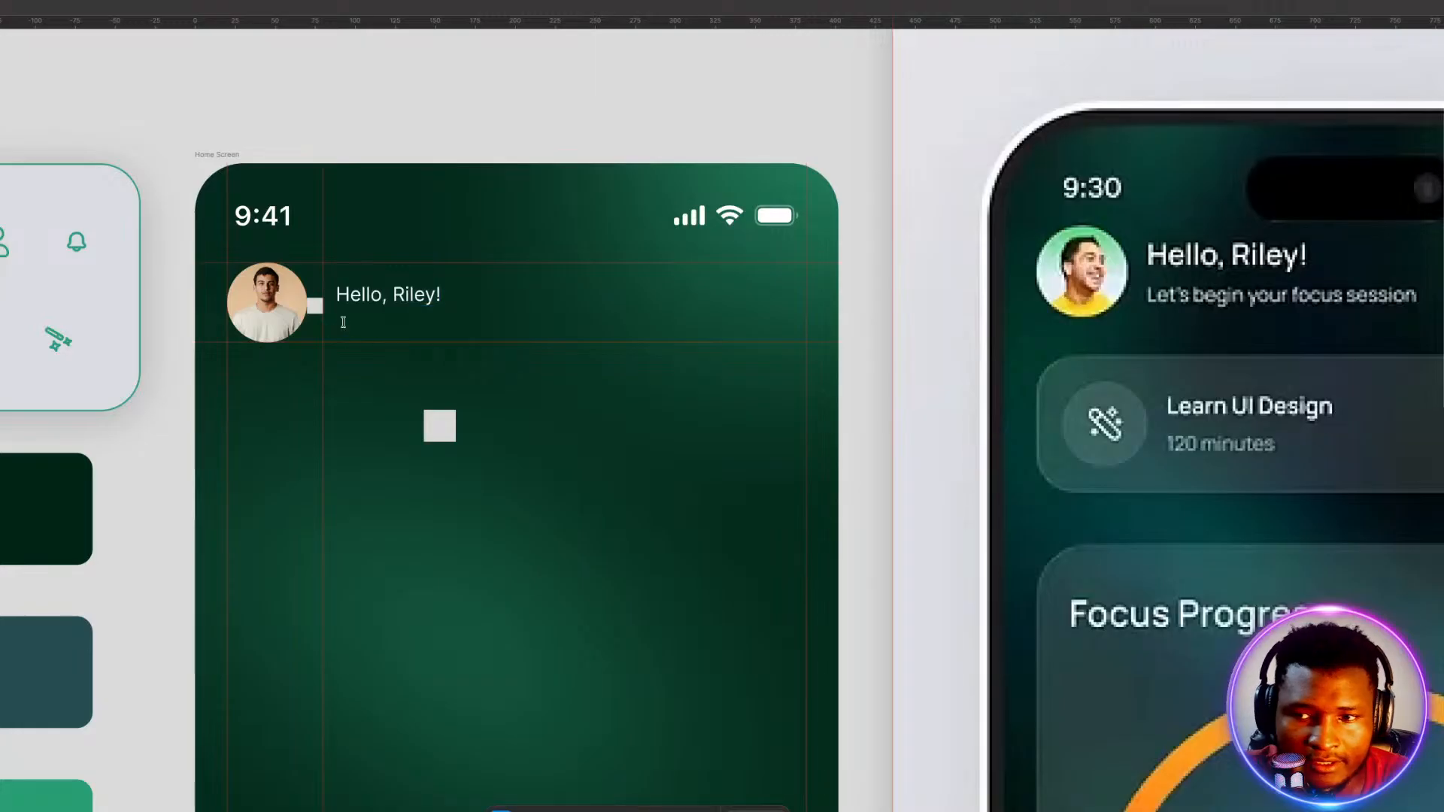
type("Let's b")
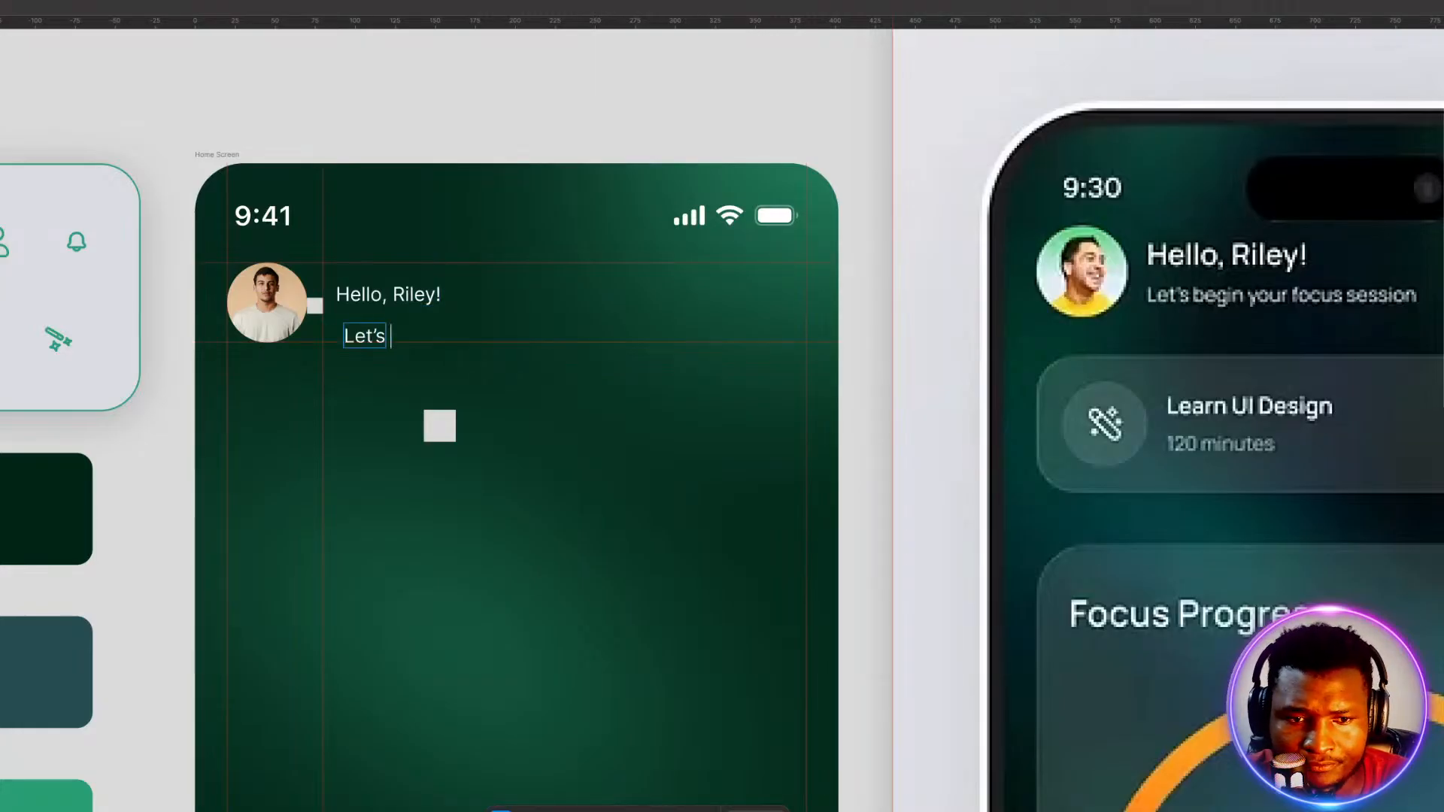
type("egin your")
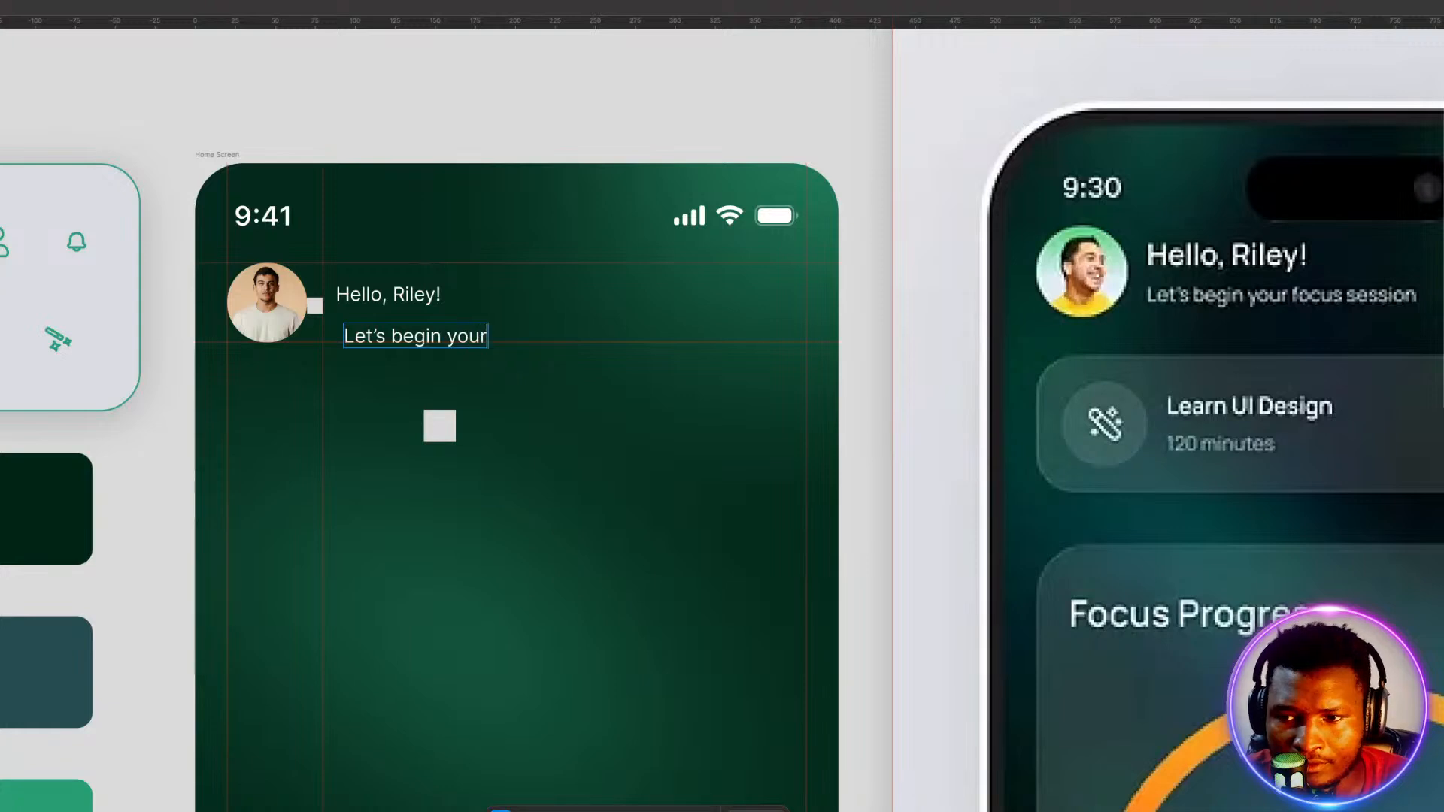
type(" focus s")
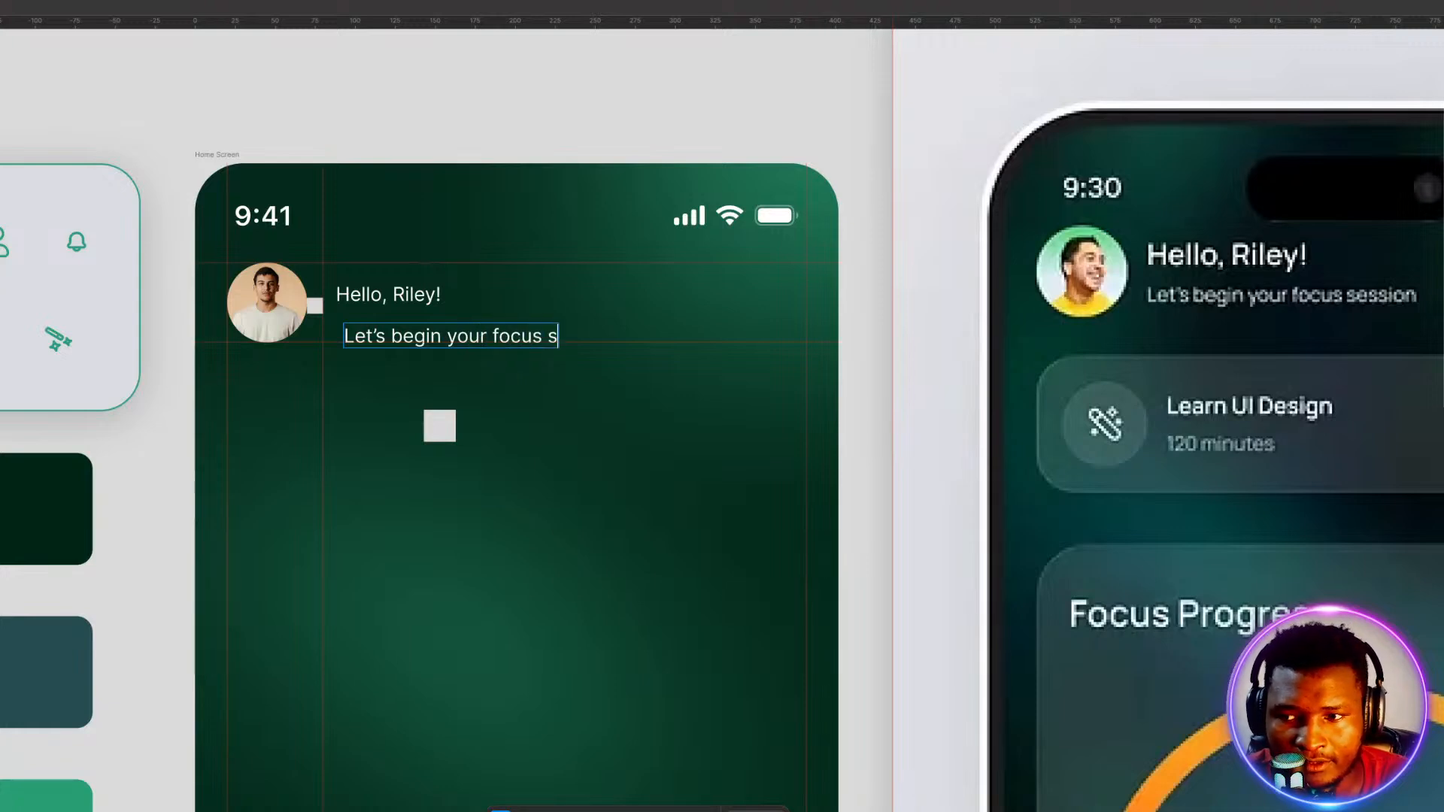
type("ession")
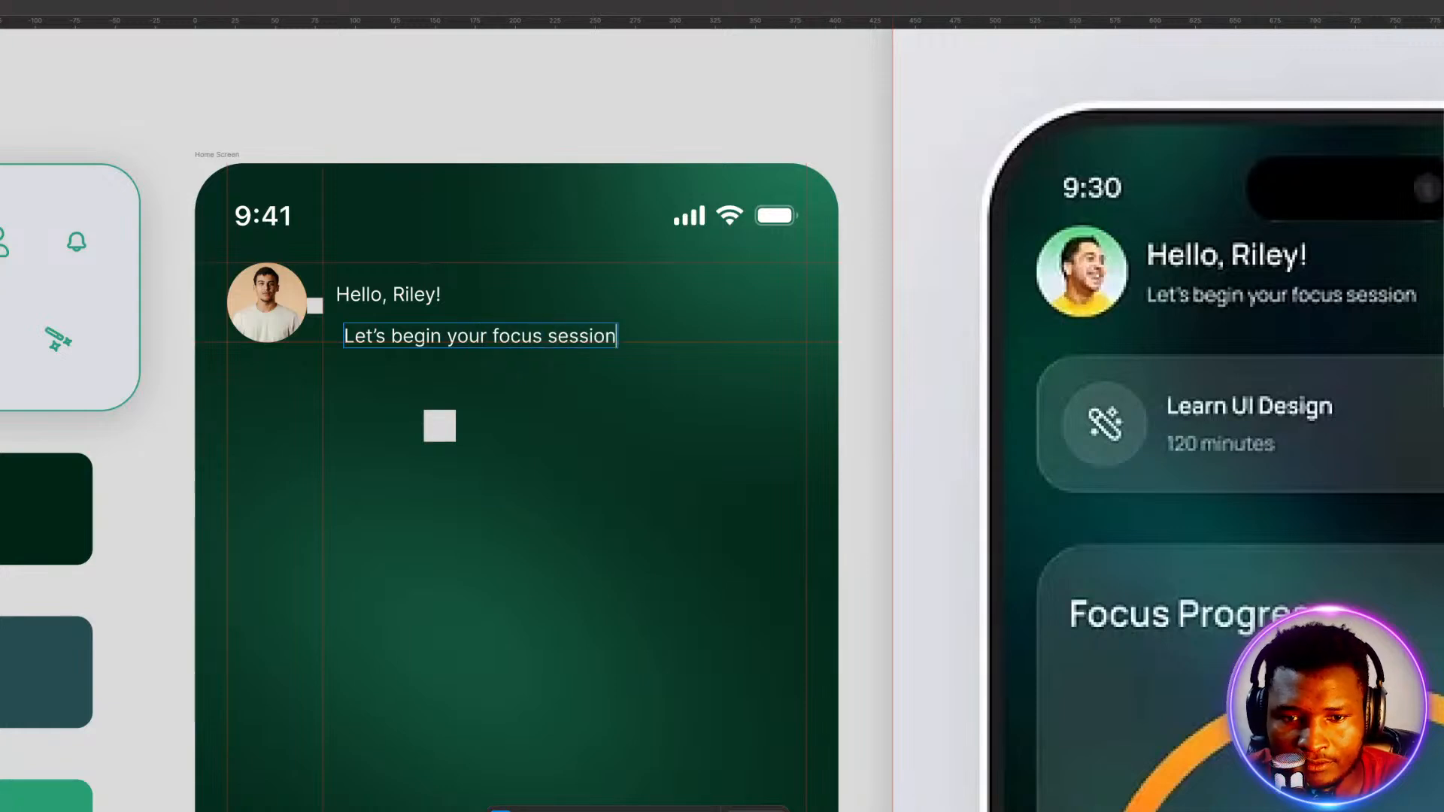
key("Escape")
left_click_drag(379, 336, 372, 315)
Change the greeting text's font to SF Pro.
left_click(380, 301)
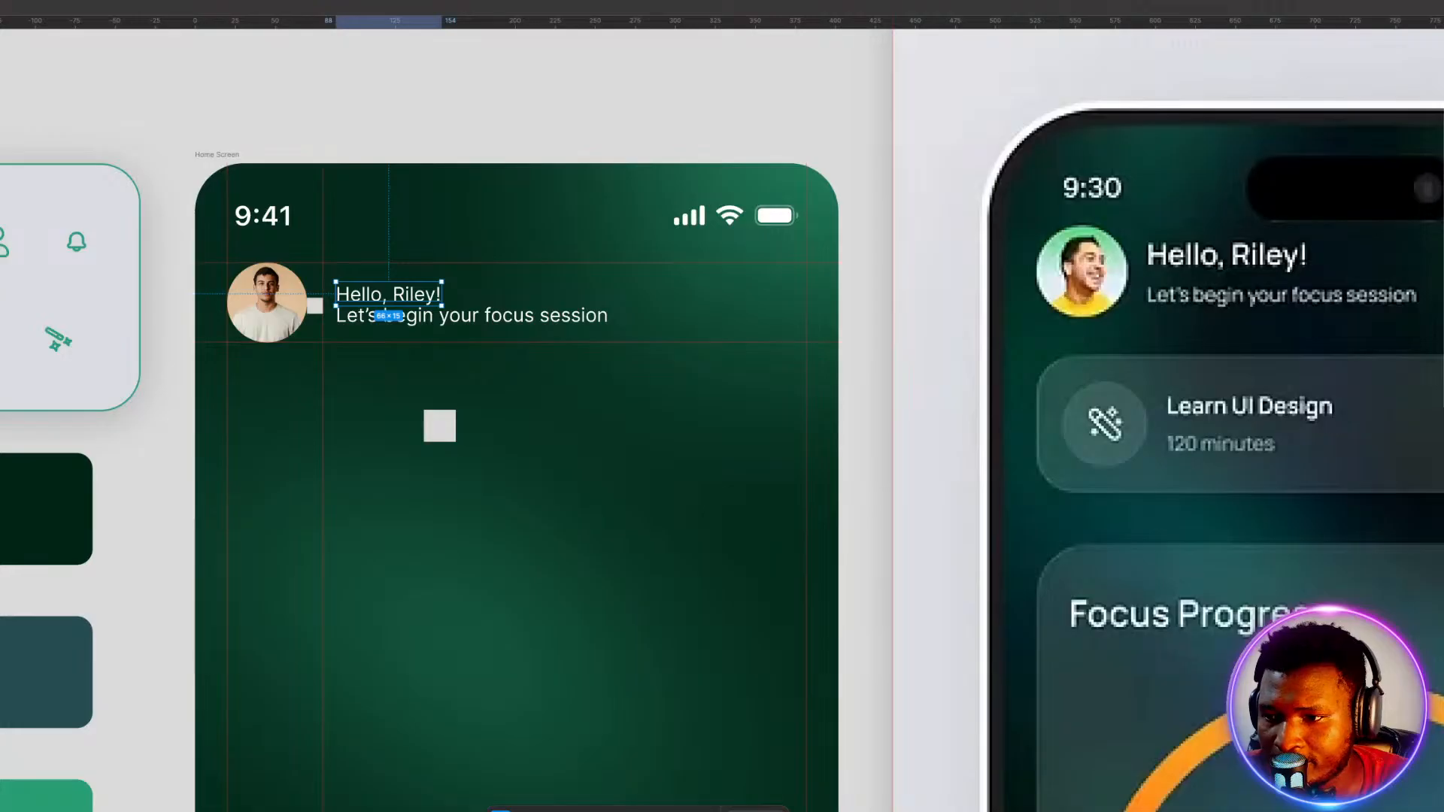
left_click(1442, 503)
type("sf")
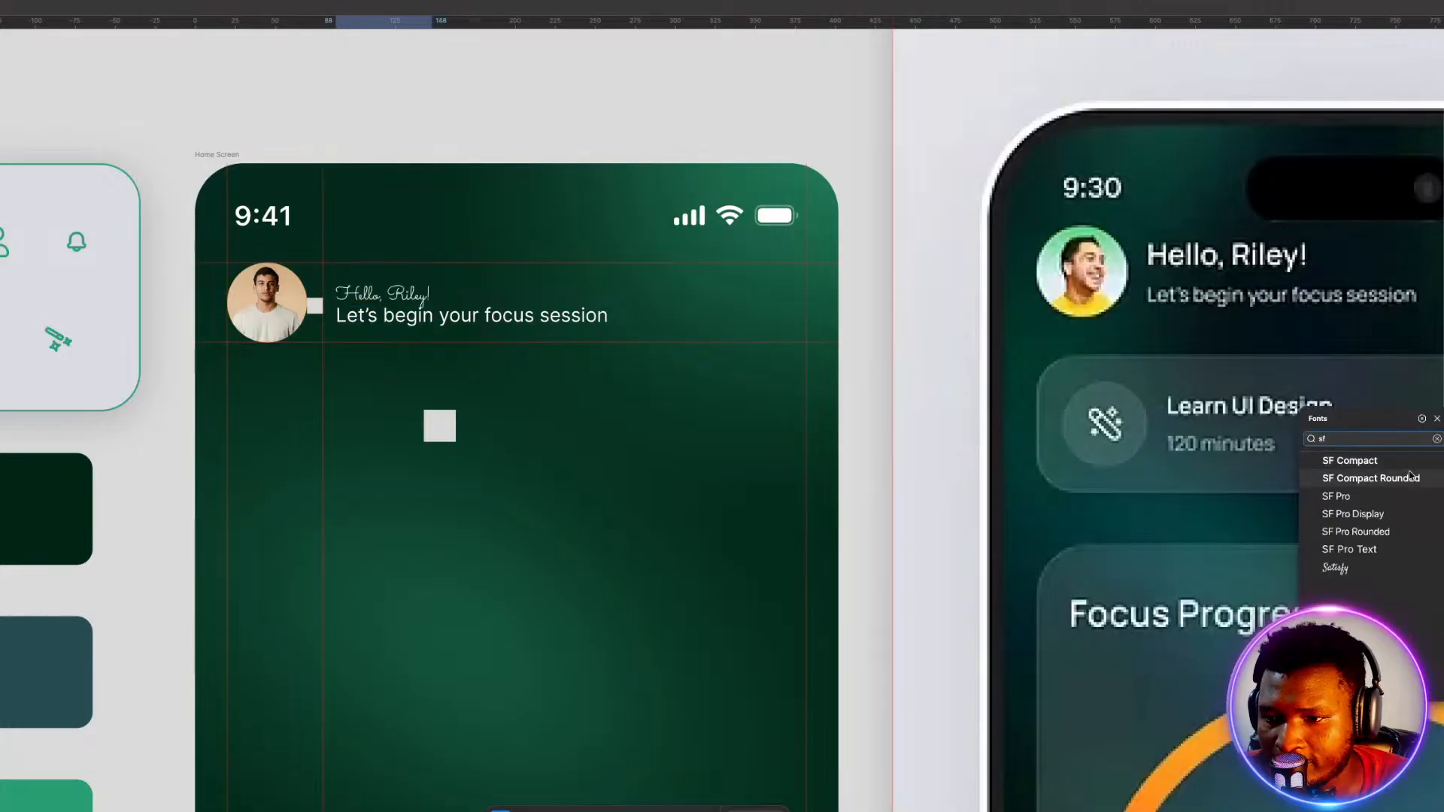
left_click(1351, 498)
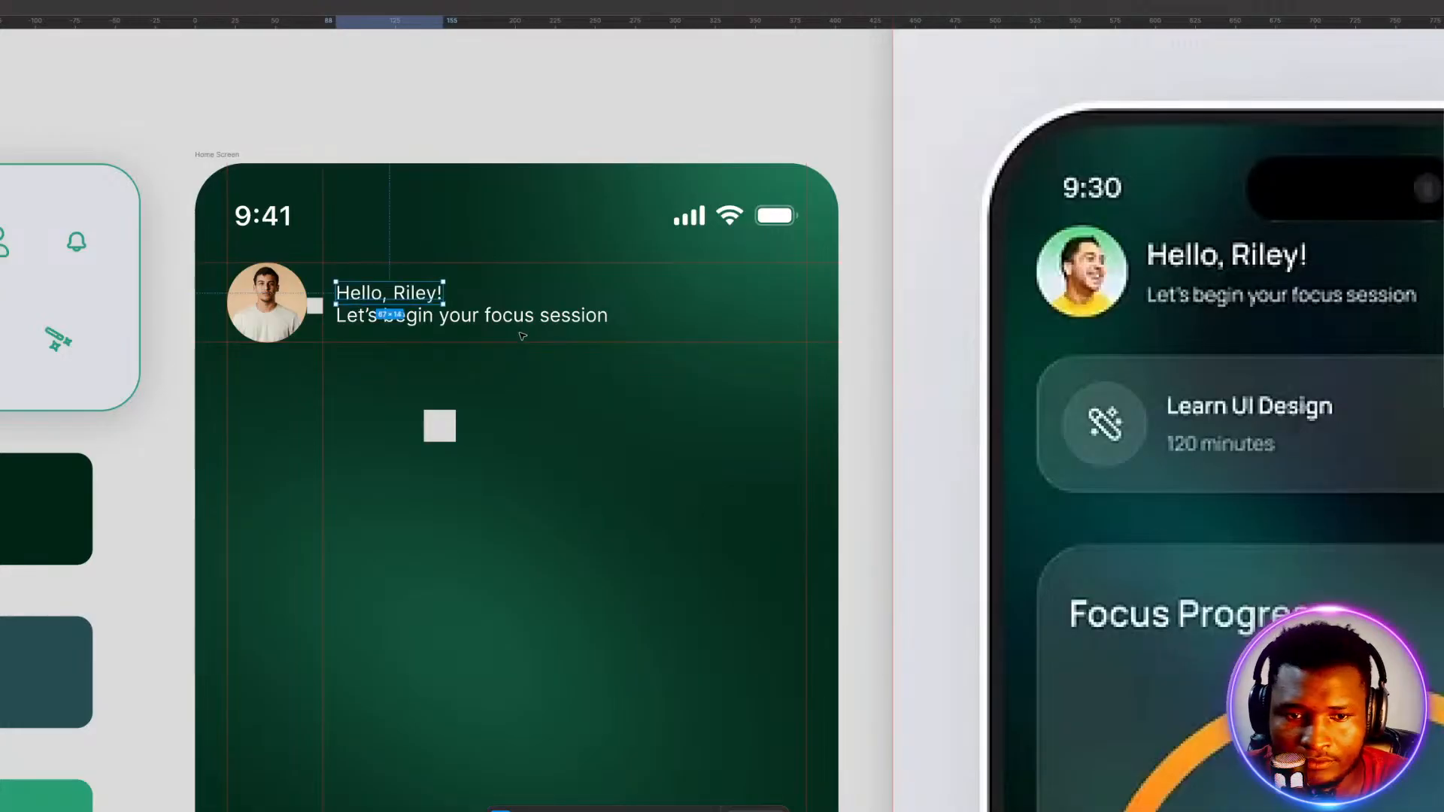
Change the font of the "Let's begin your focus session" line to SF Pro.
key("Tab")
left_click(1442, 535)
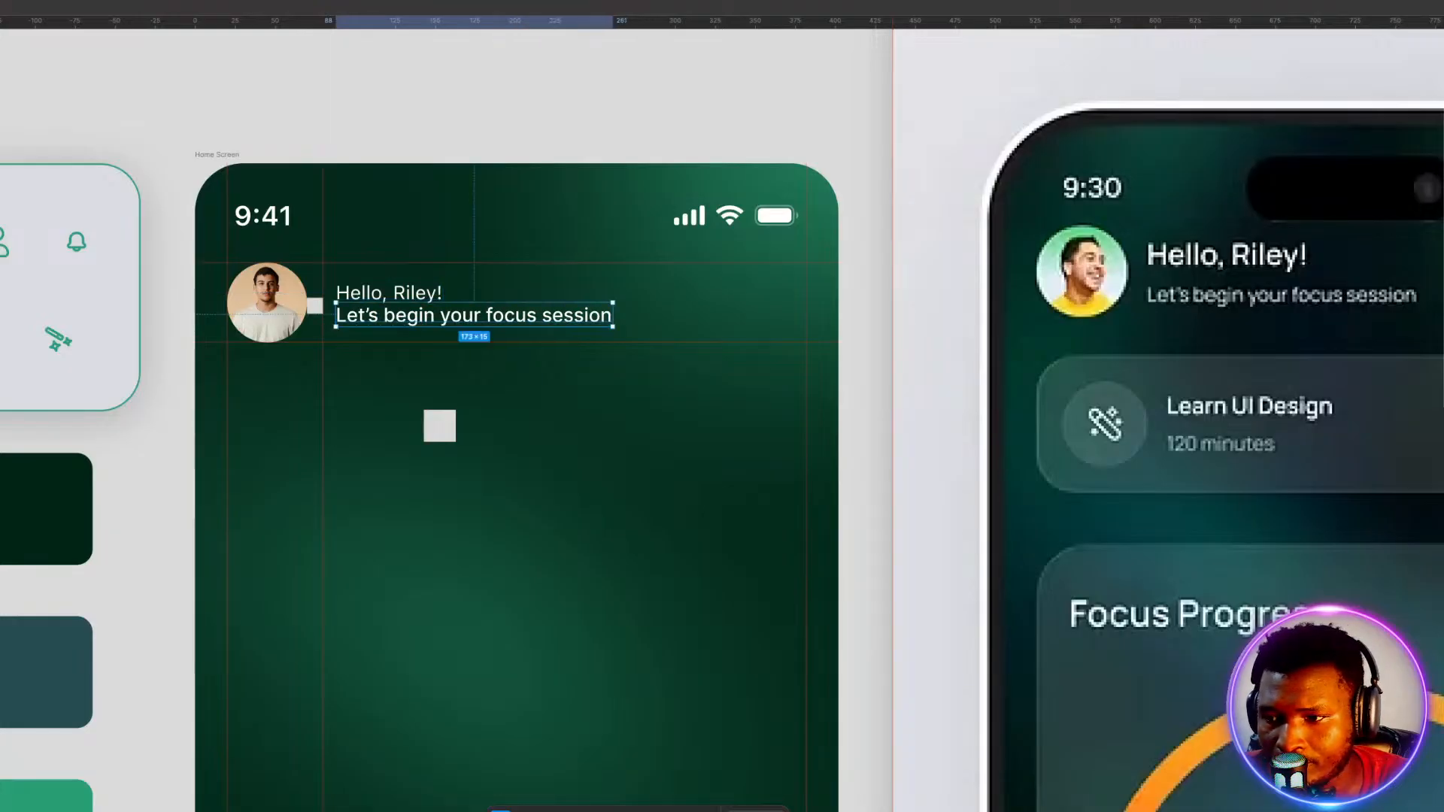
left_click(1442, 511)
type("sf")
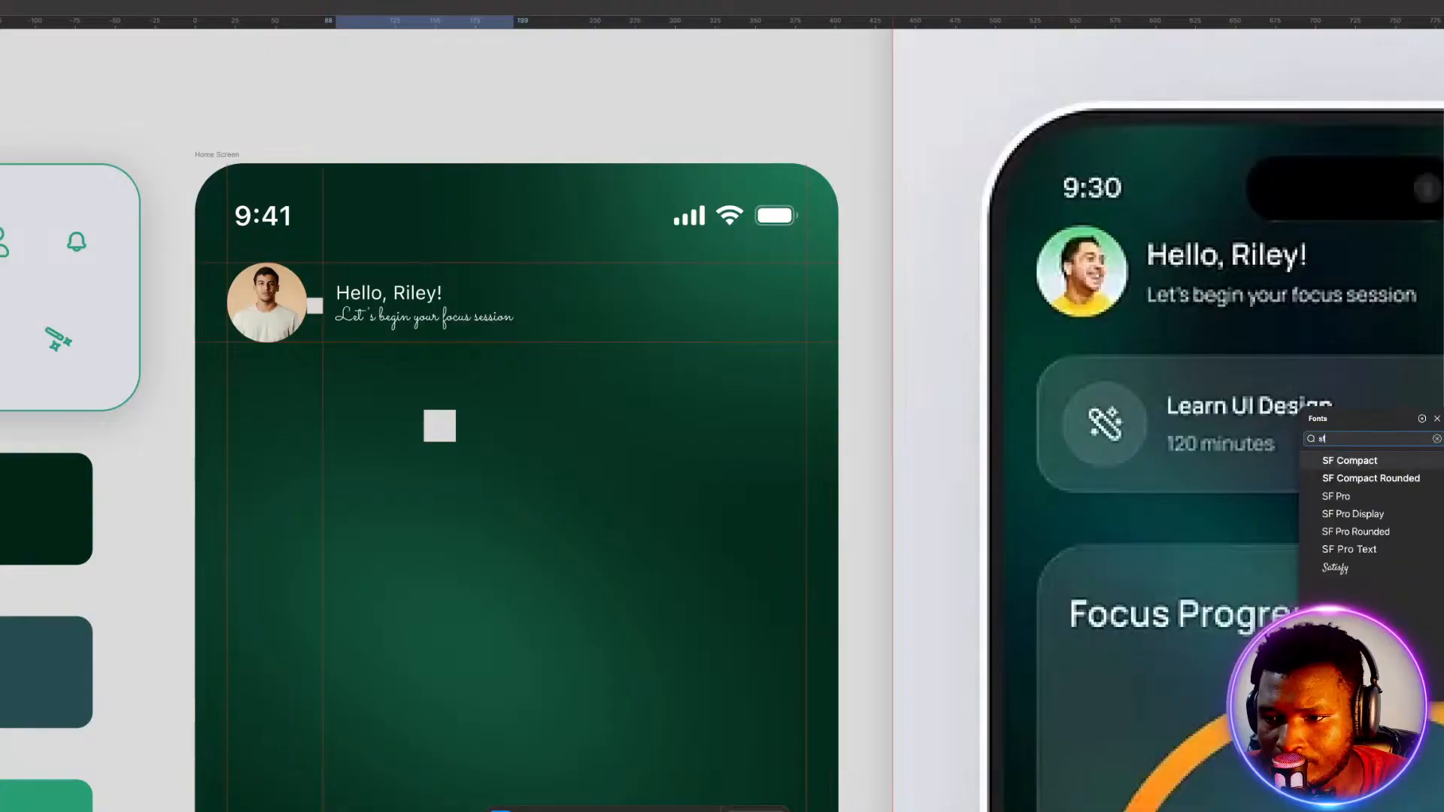
left_click(1346, 497)
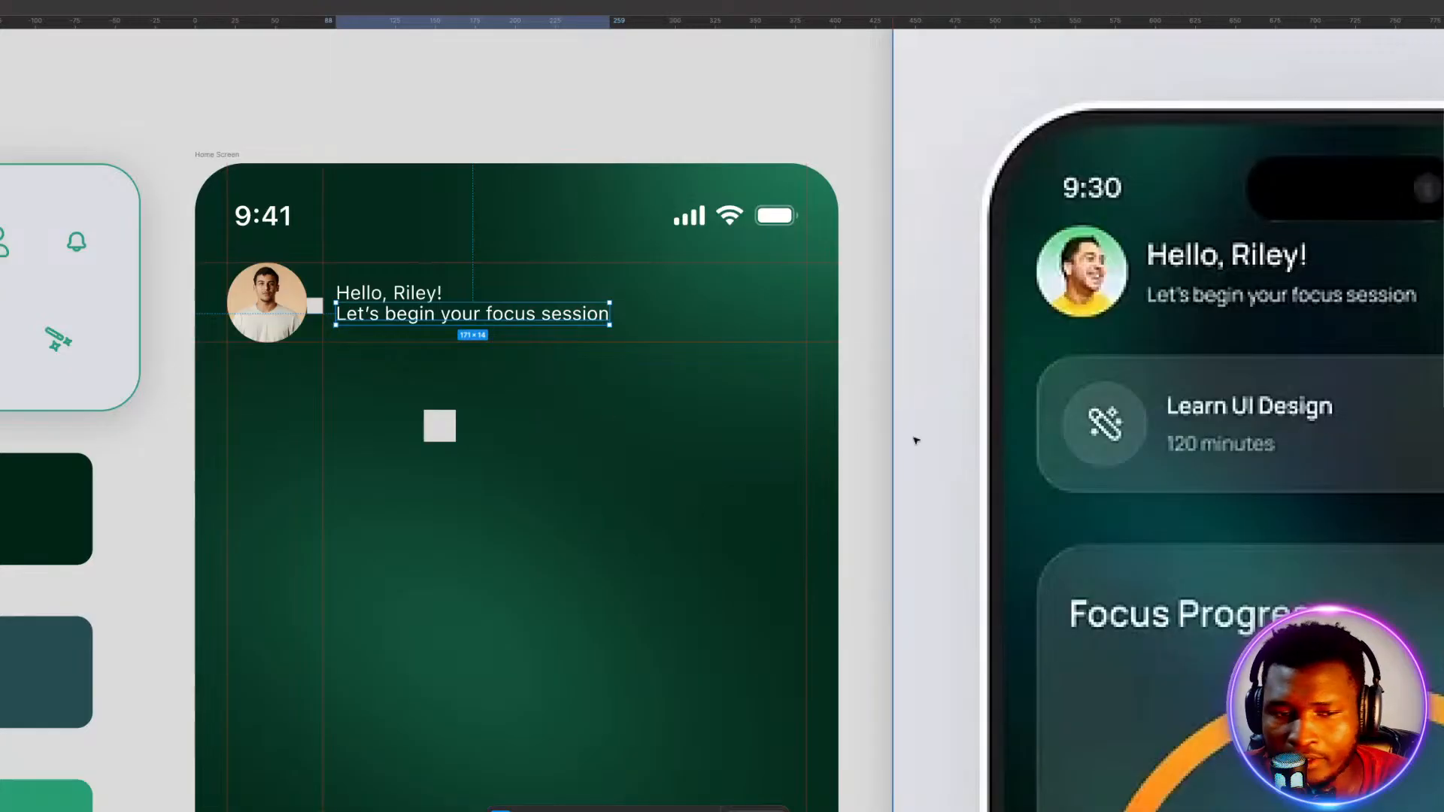
Give the greeting a bolder weight and the line beneath it a lighter weight at a smaller size.
left_click(375, 291)
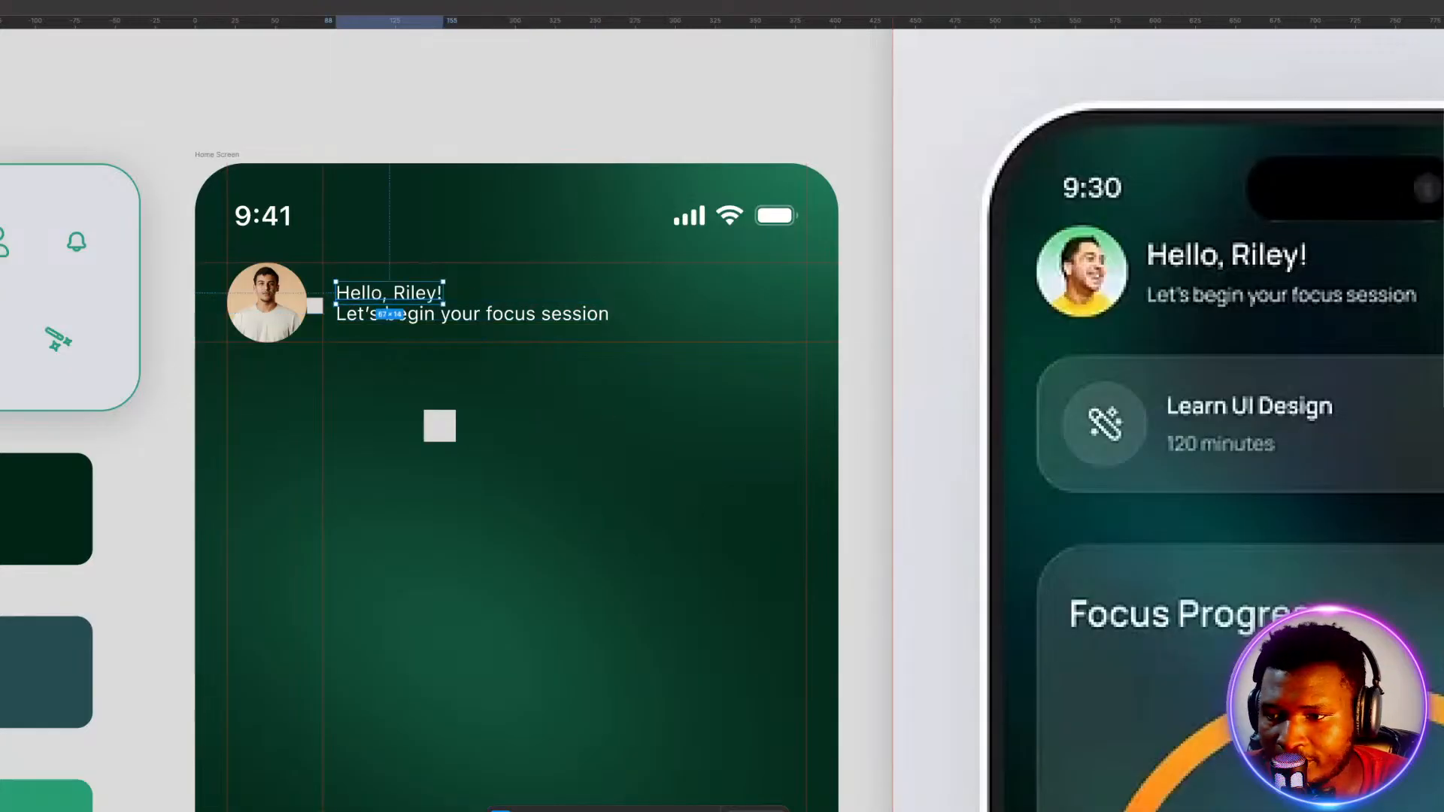
key("ctrl+b")
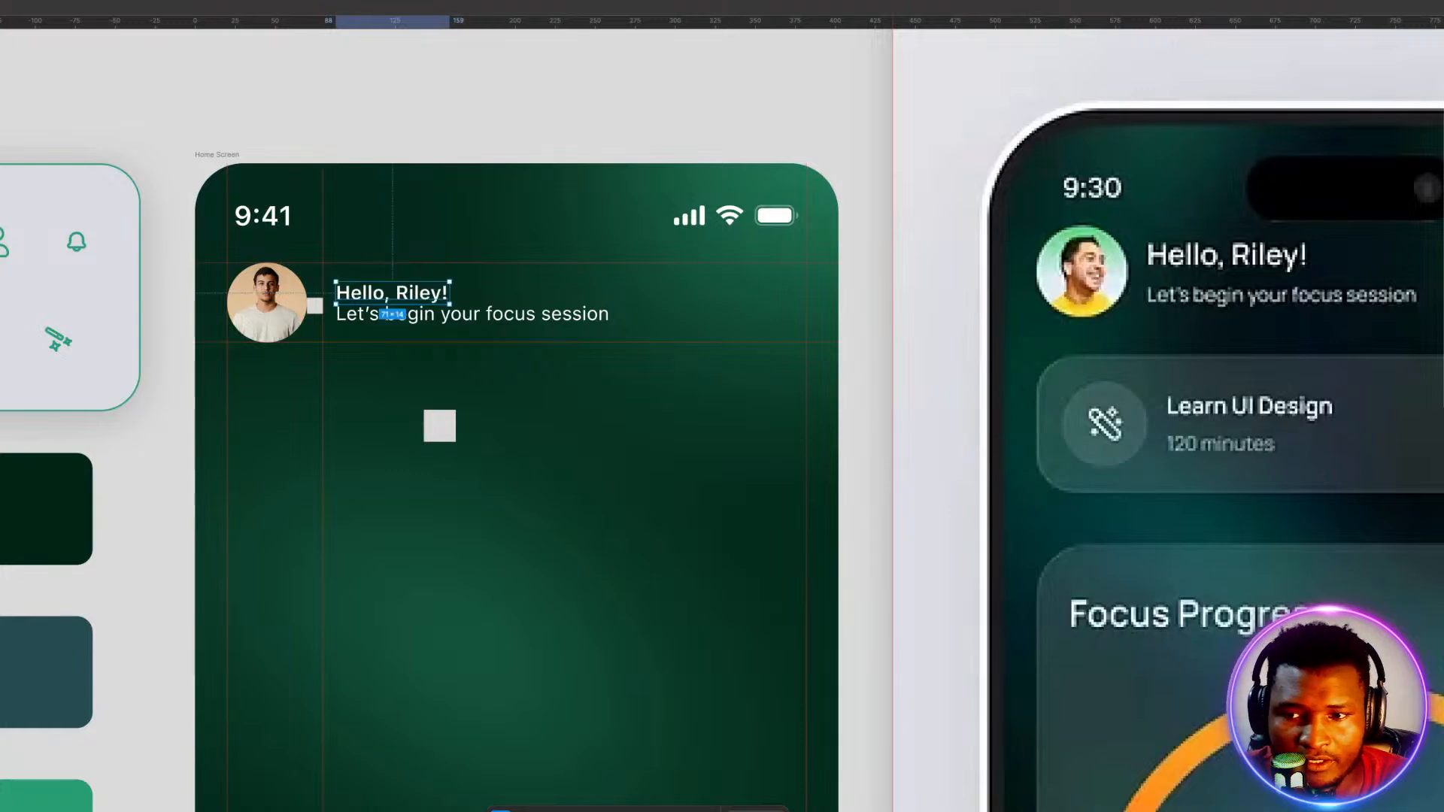
key("ctrl+alt+comma")
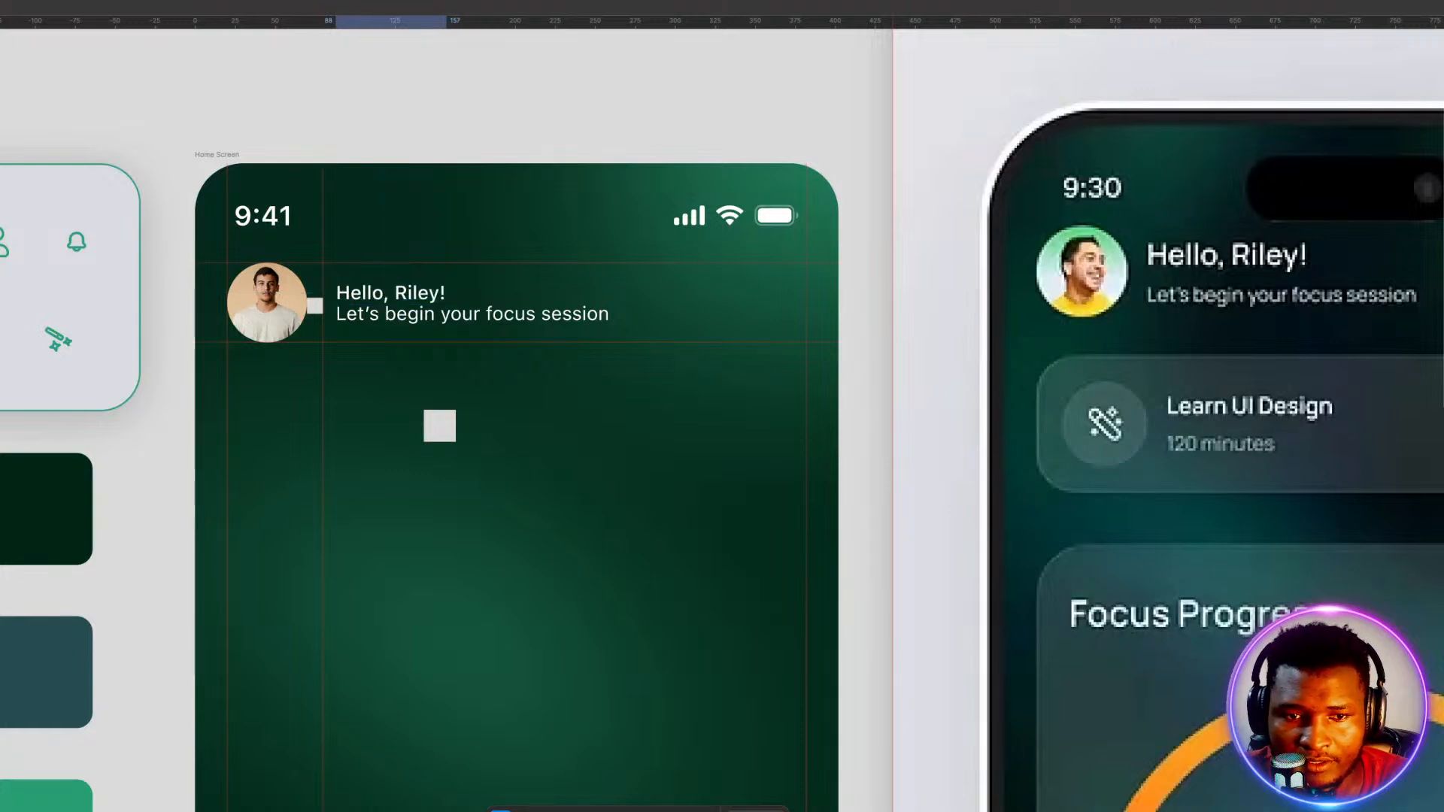
key("ctrl+alt+period")
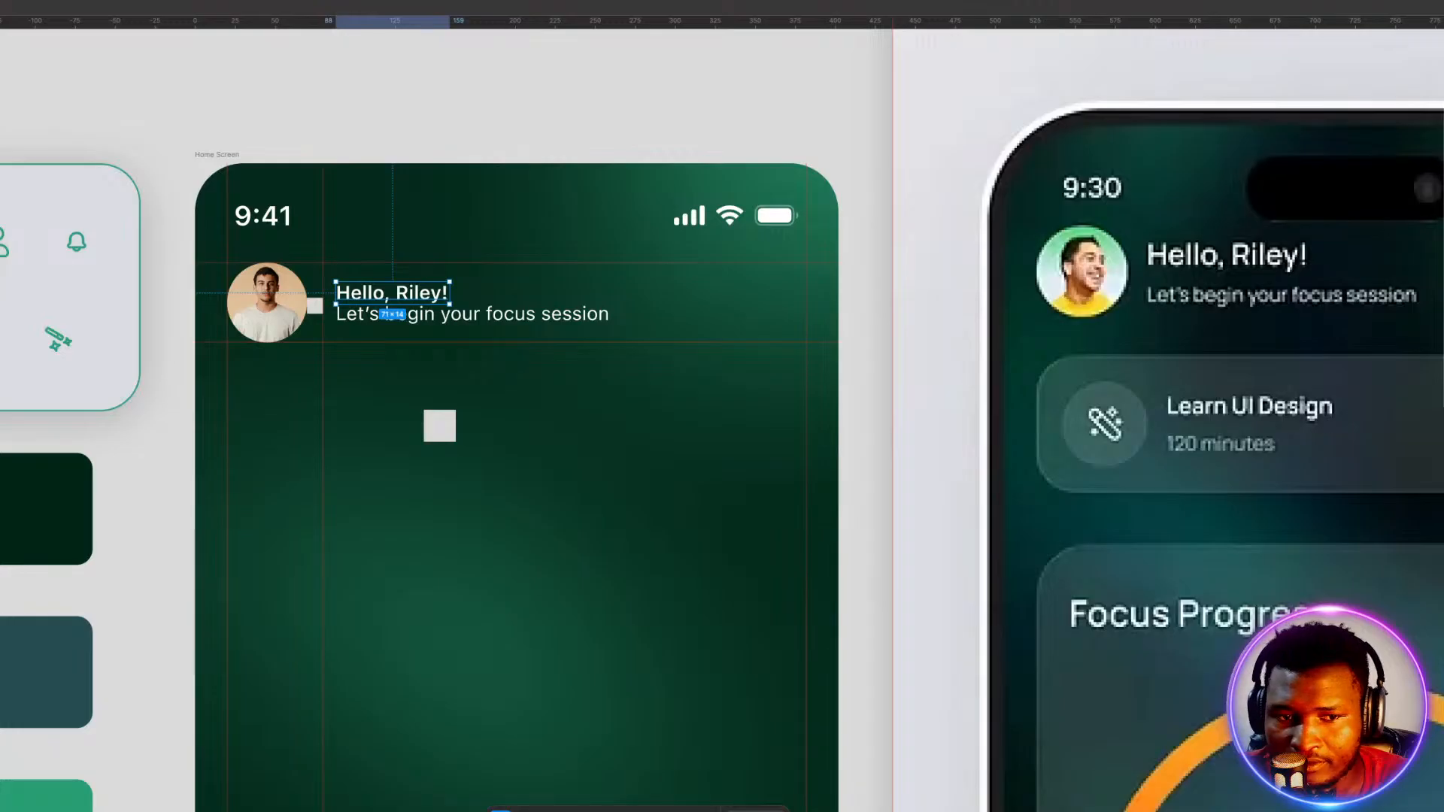
key("Tab")
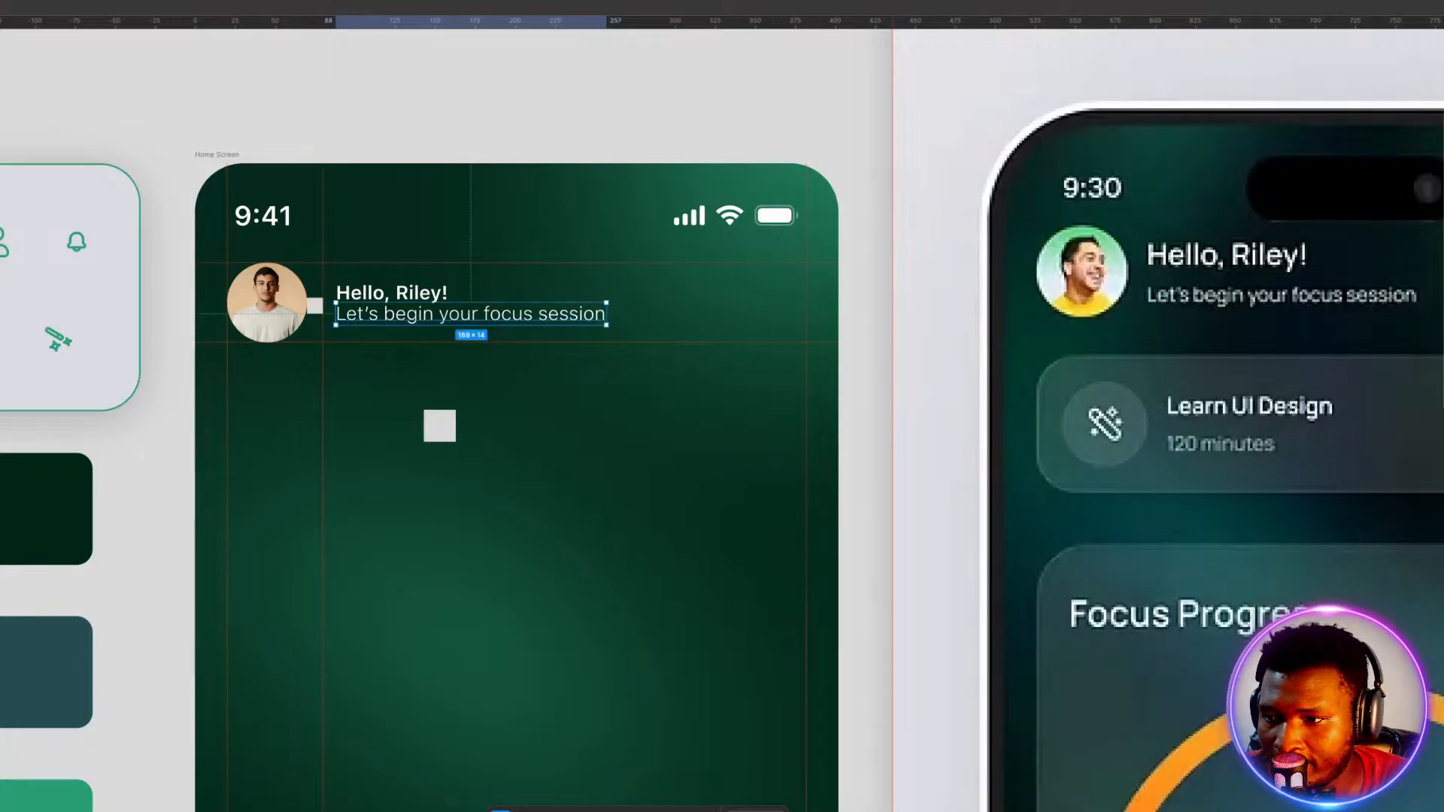
key("Down")
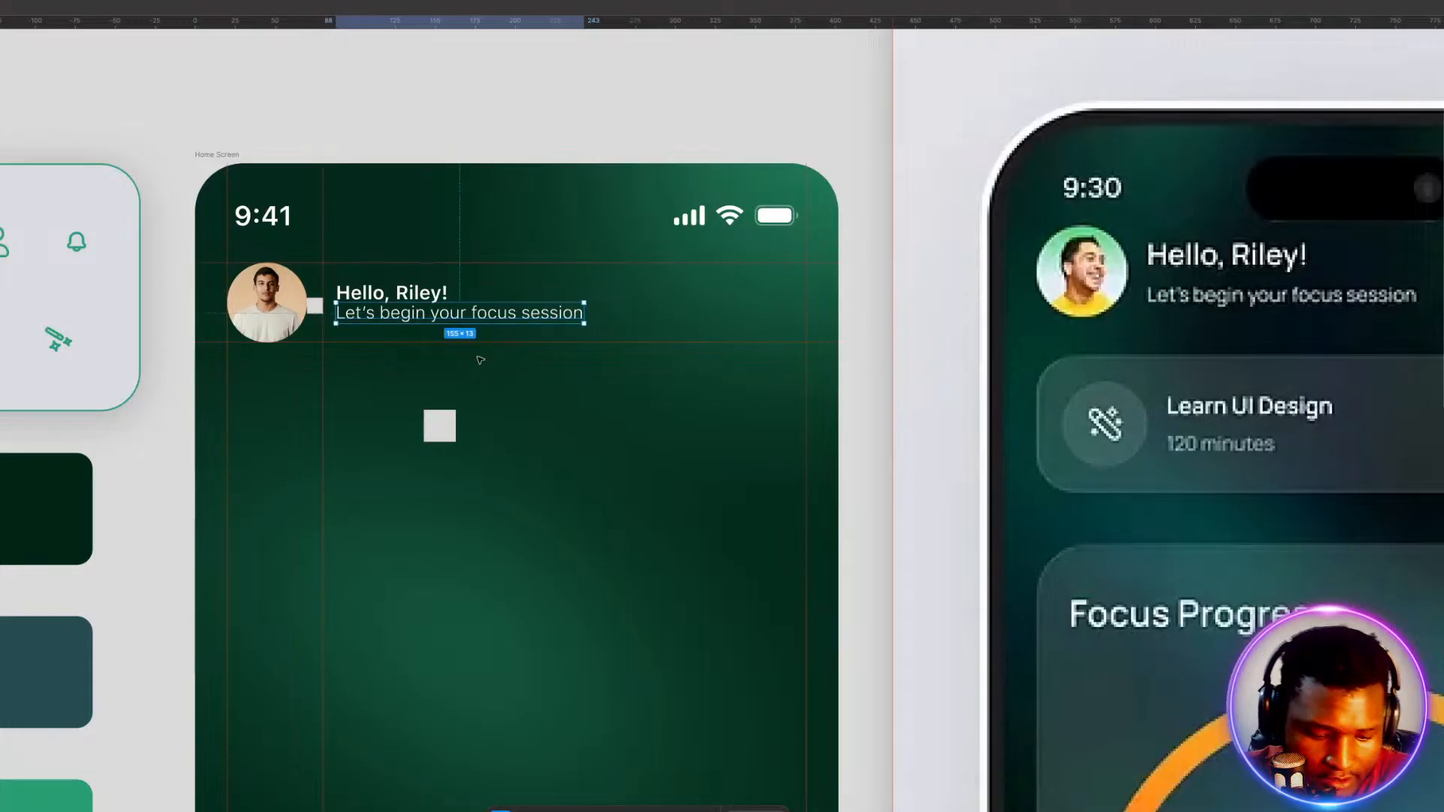
Combine the greeting and the line beneath it in a vertical auto layout and widen their gap until the group is 32 px tall.
left_click(417, 293, "shift")
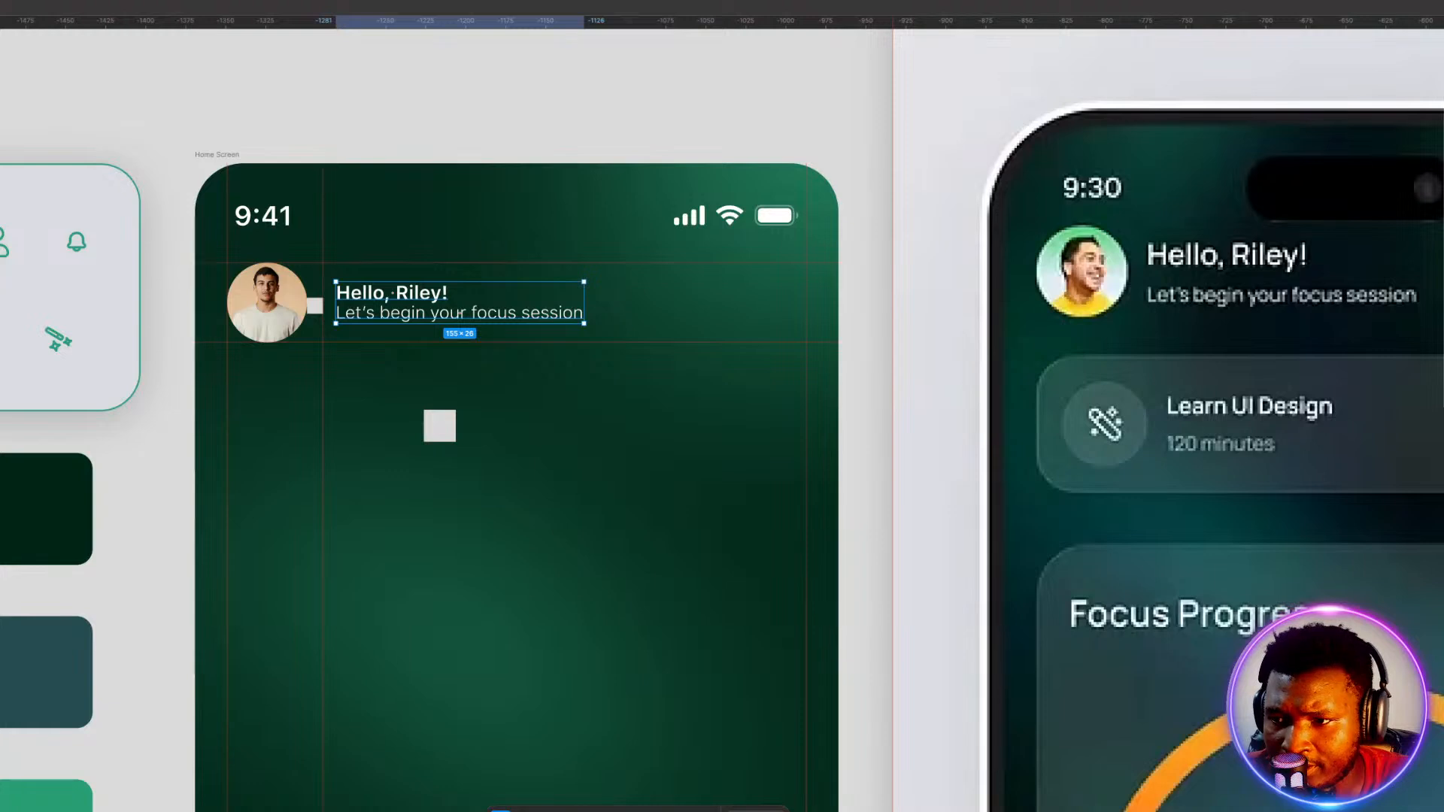
key("Down")
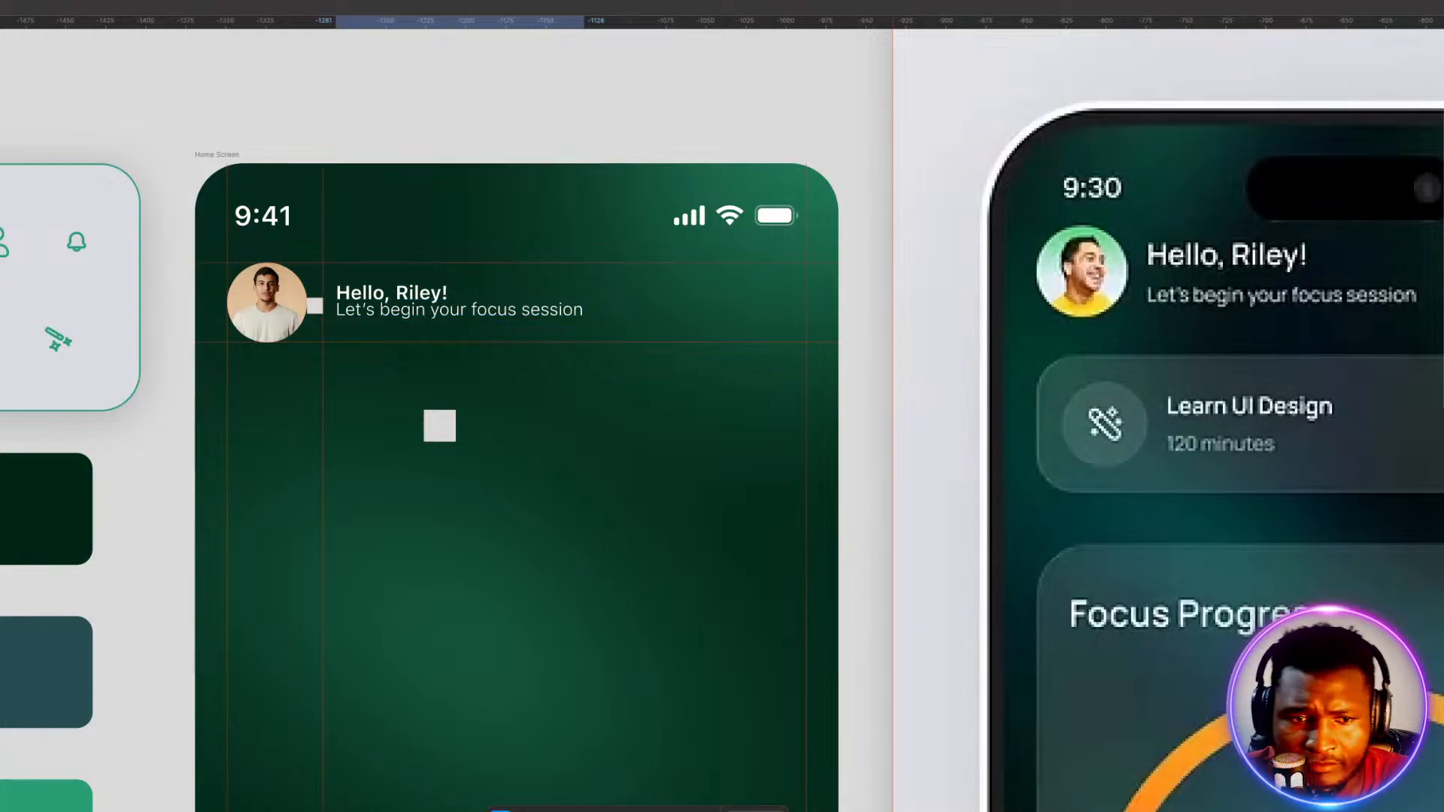
key("Up")
key("Up")
key("Up")
key("Up")
key("Up")
key("Down")
key("Down")
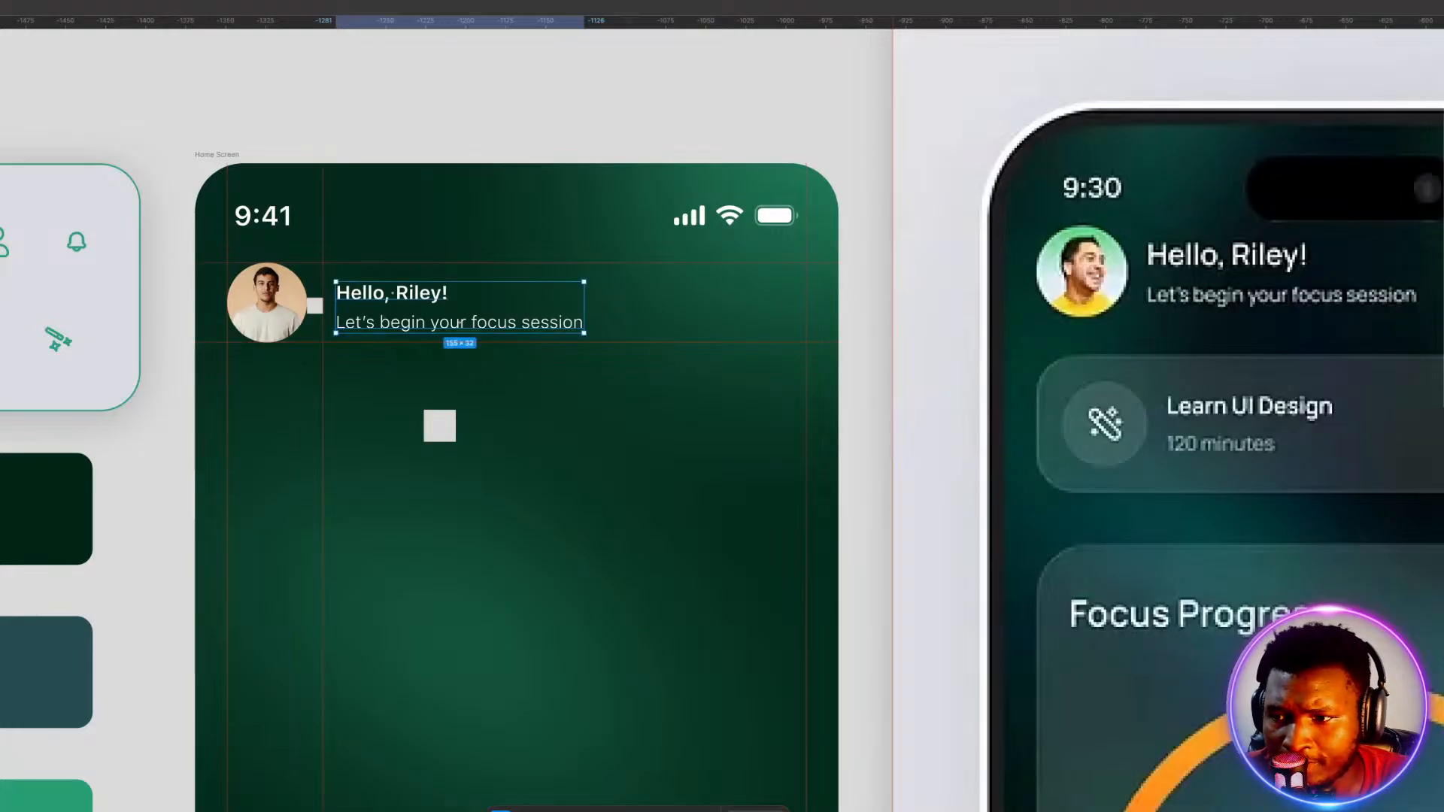
Place the text group's start on the vertical guide beside the avatar and centre the group vertically with the avatar.
left_click(452, 400)
left_click(390, 318)
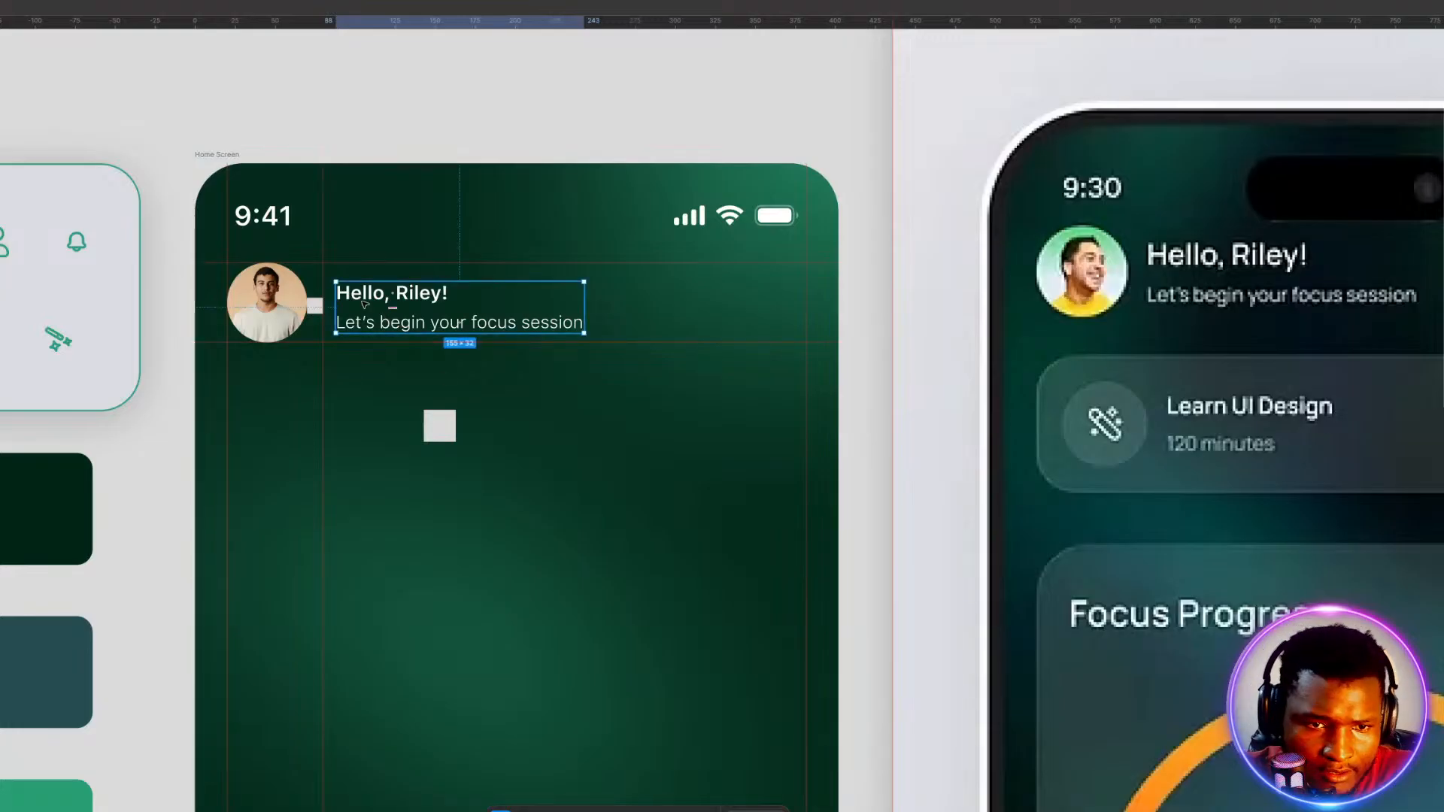
scroll(363, 308, "up", 5)
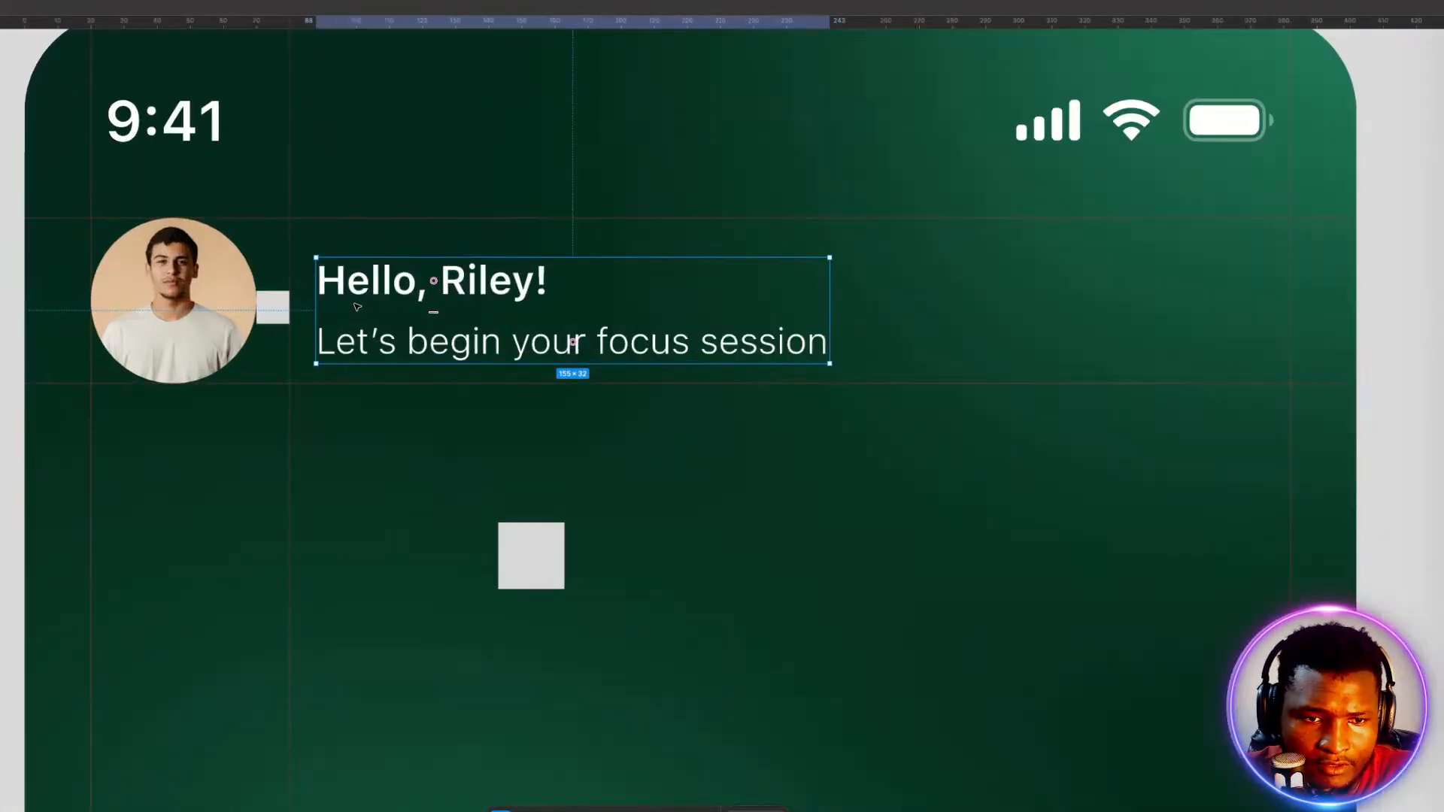
left_click_drag(340, 283, 310, 272)
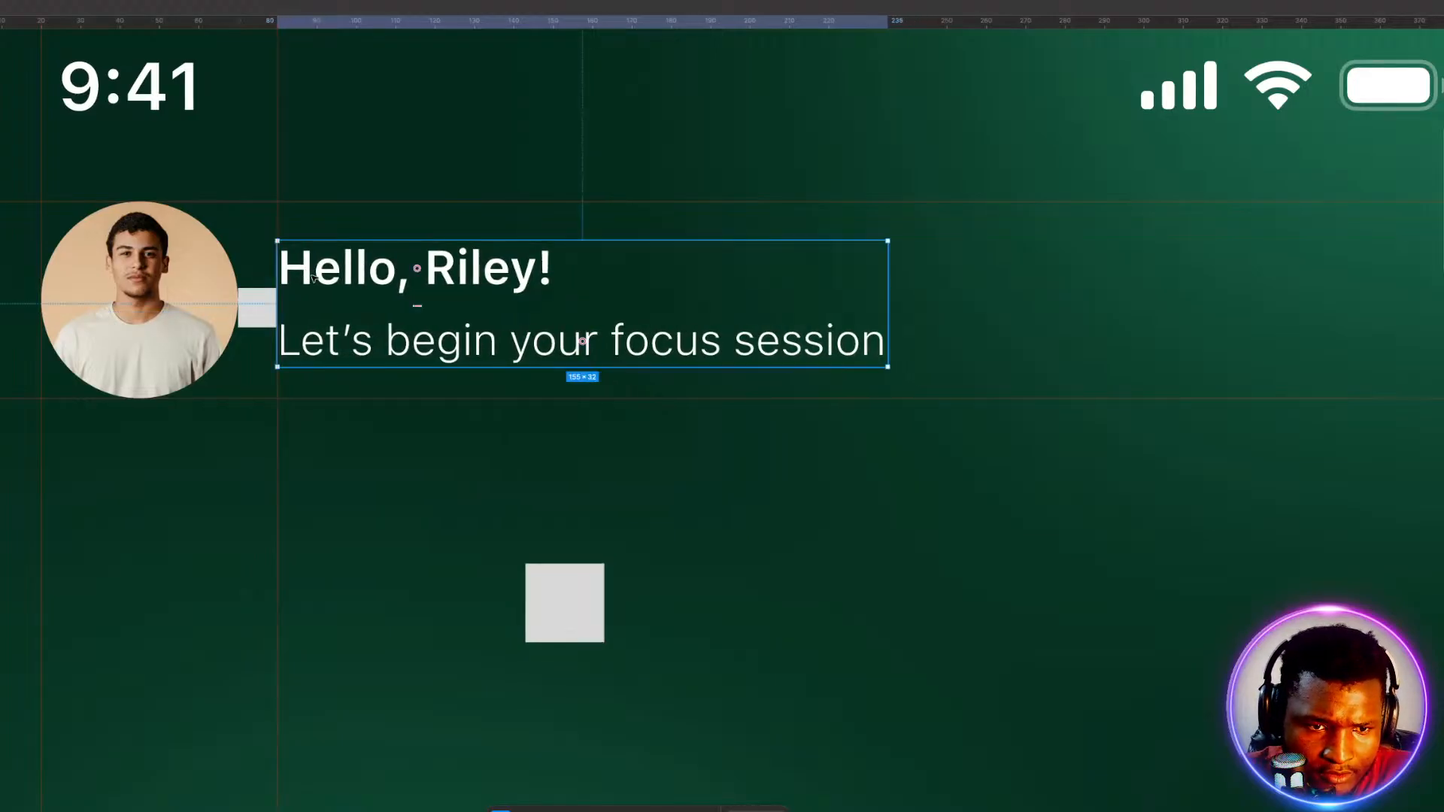
left_click(185, 288)
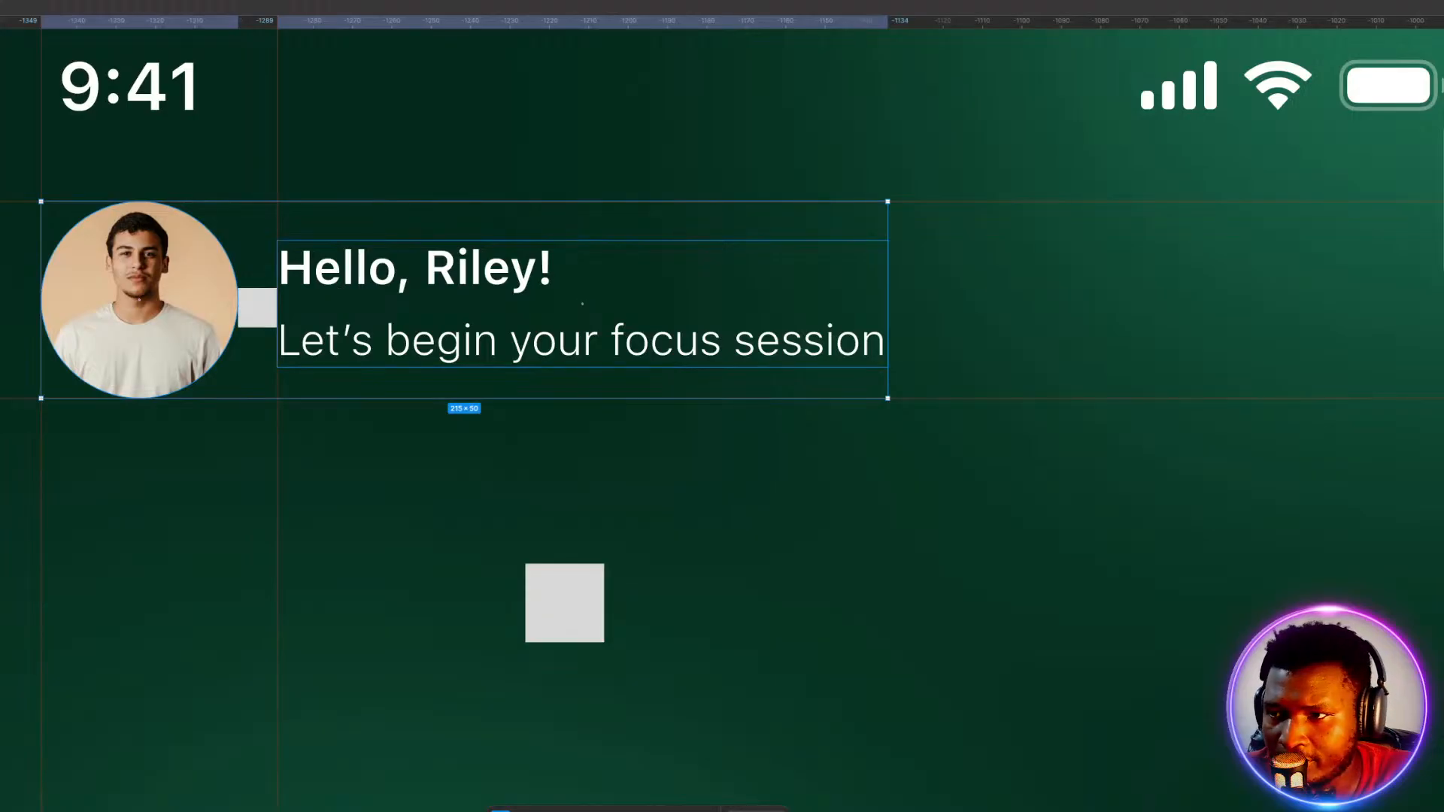
key("alt+v")
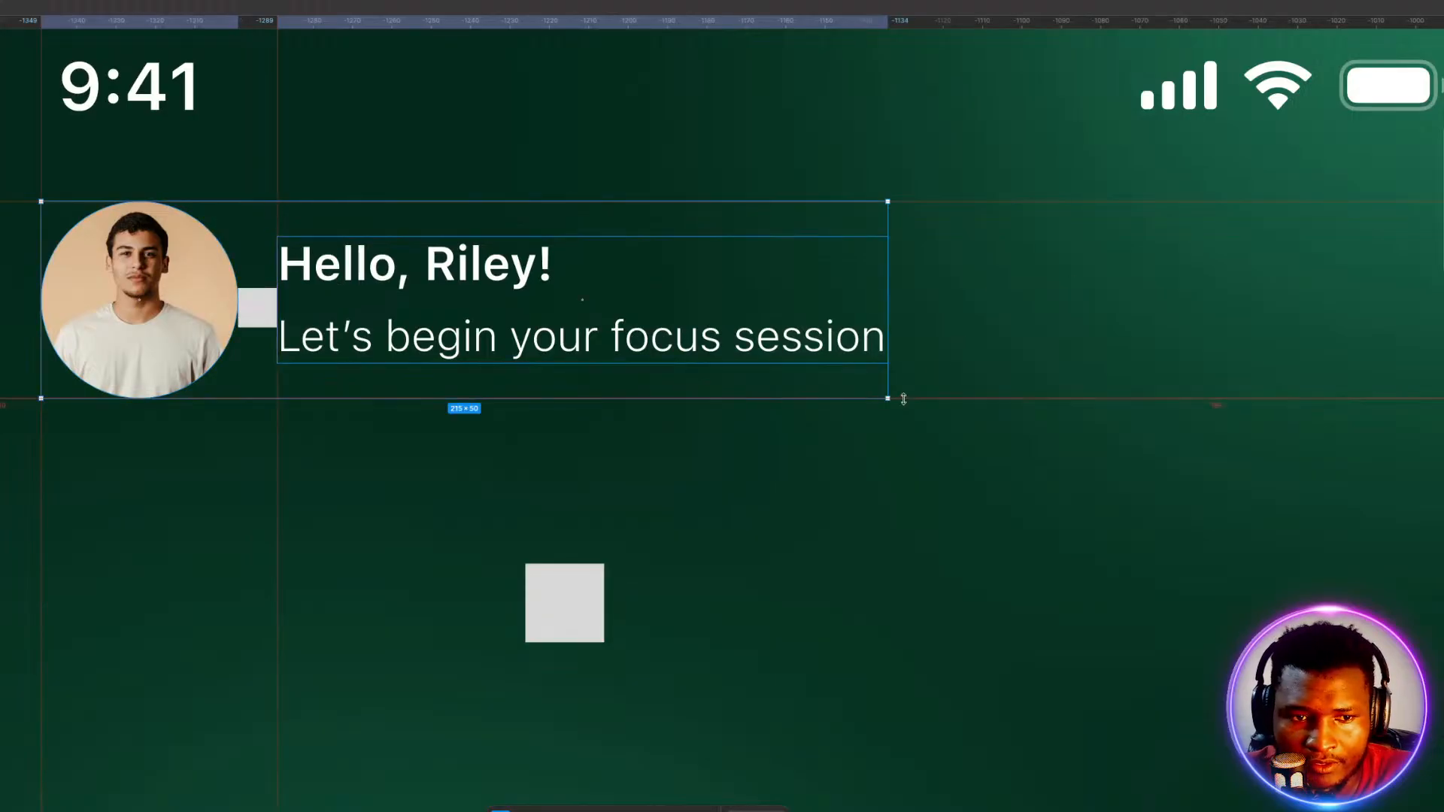
Move the 10 × 10 spacing square away from the avatar into the empty area below the header.
left_click(818, 478)
scroll(818, 478, "down", 5)
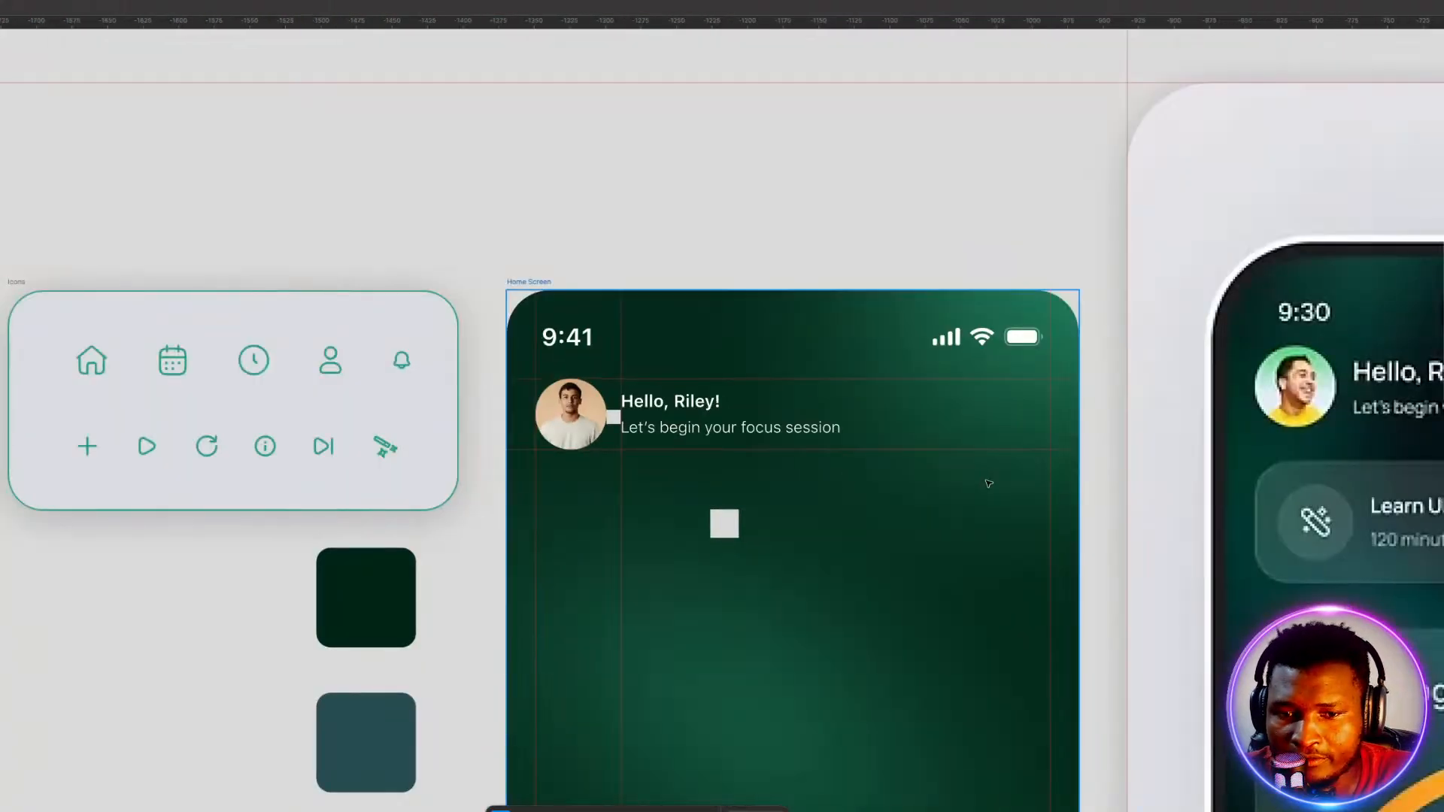
scroll(989, 484, "up", 2)
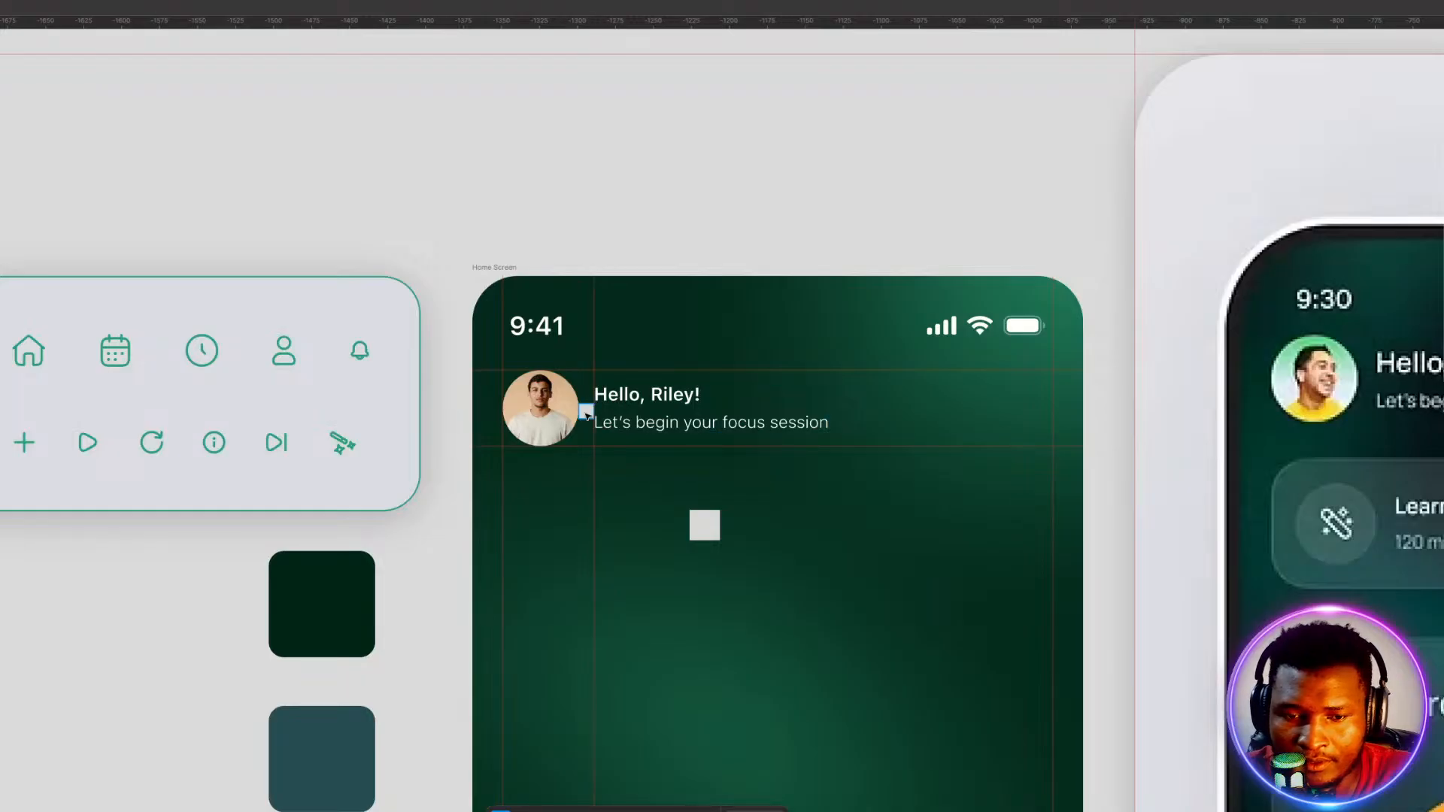
left_click_drag(587, 414, 805, 601)
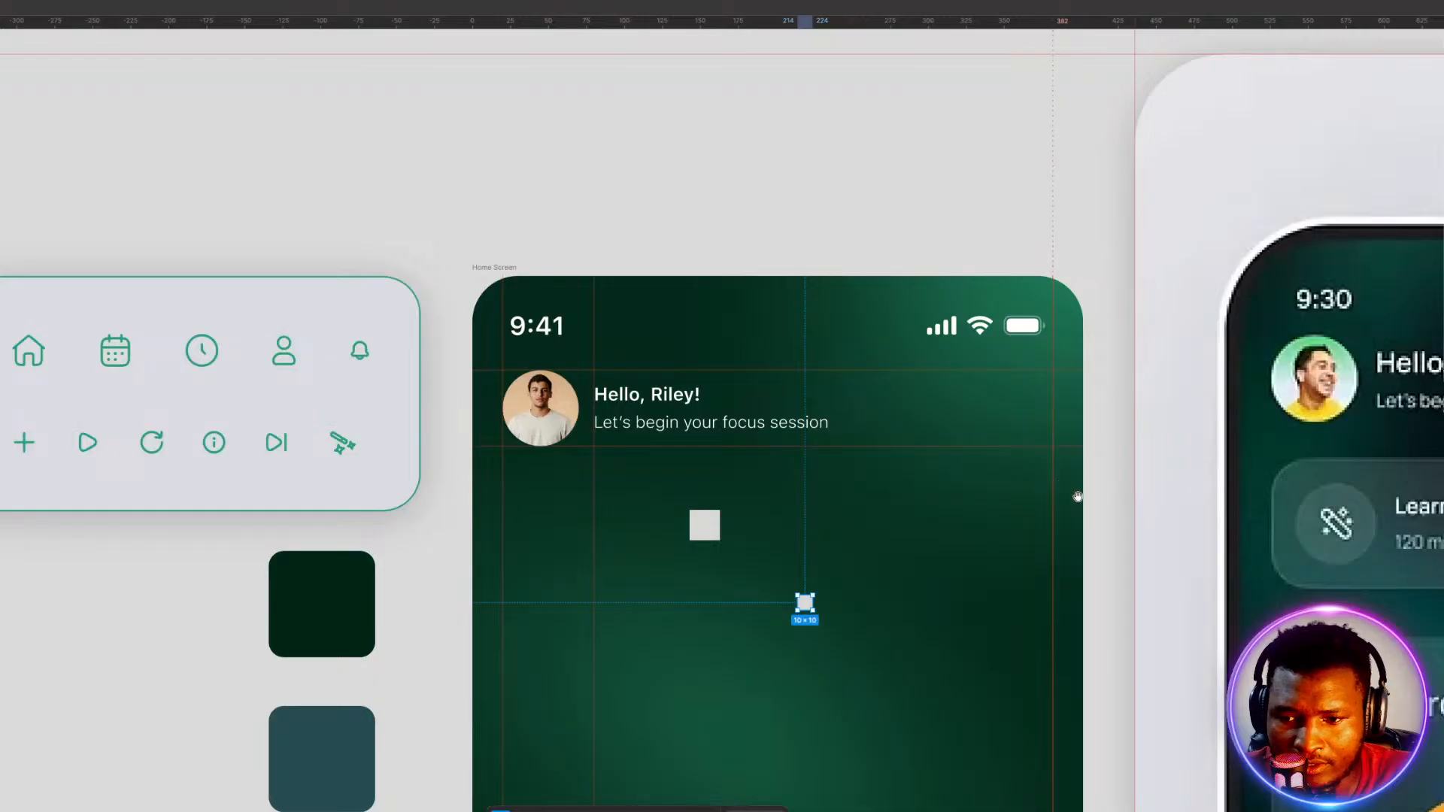
Draw a 50 × 50 circle at the header's far end and fit it against the margin guide, between the two horizontal guides.
left_click_drag(1077, 497, 579, 407)
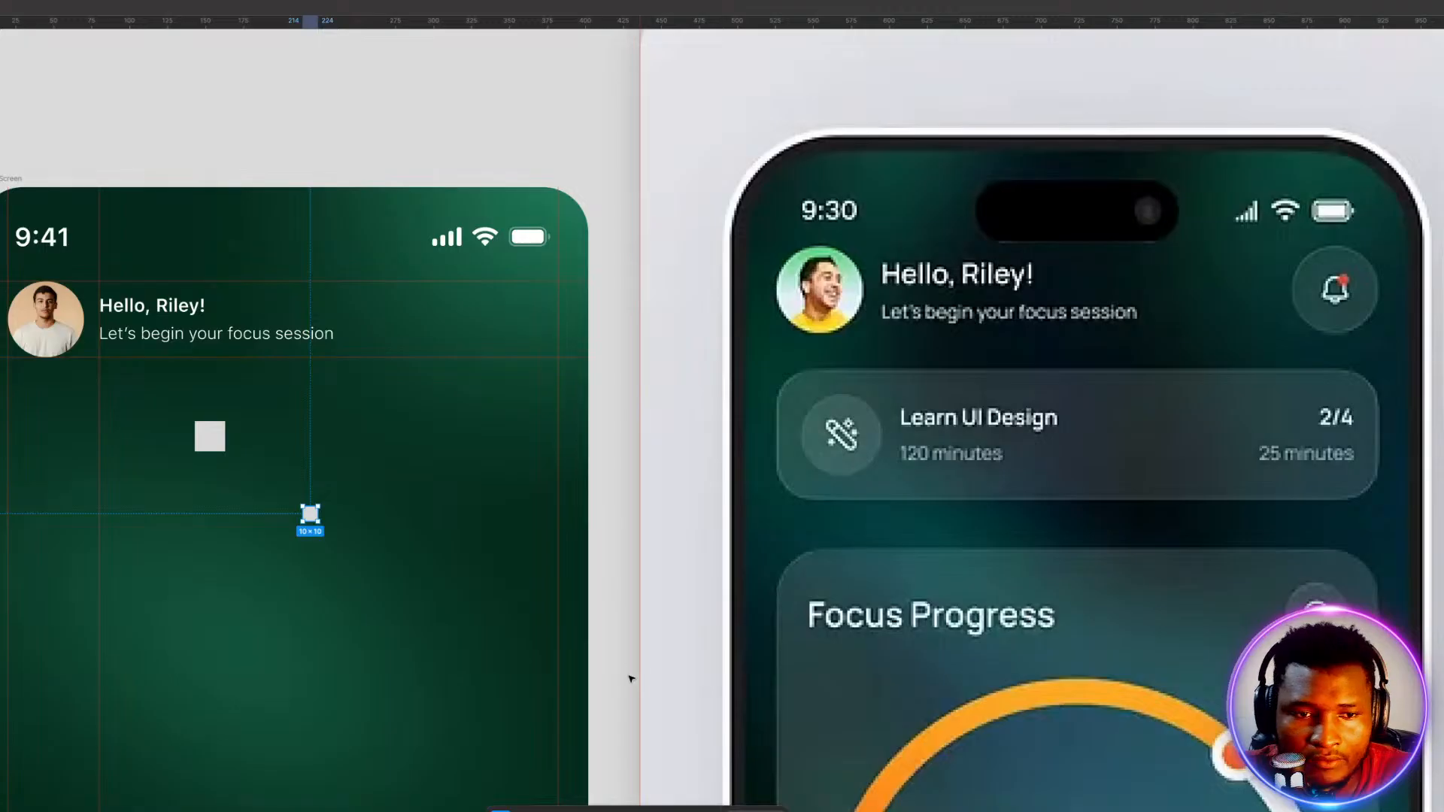
left_click(432, 516)
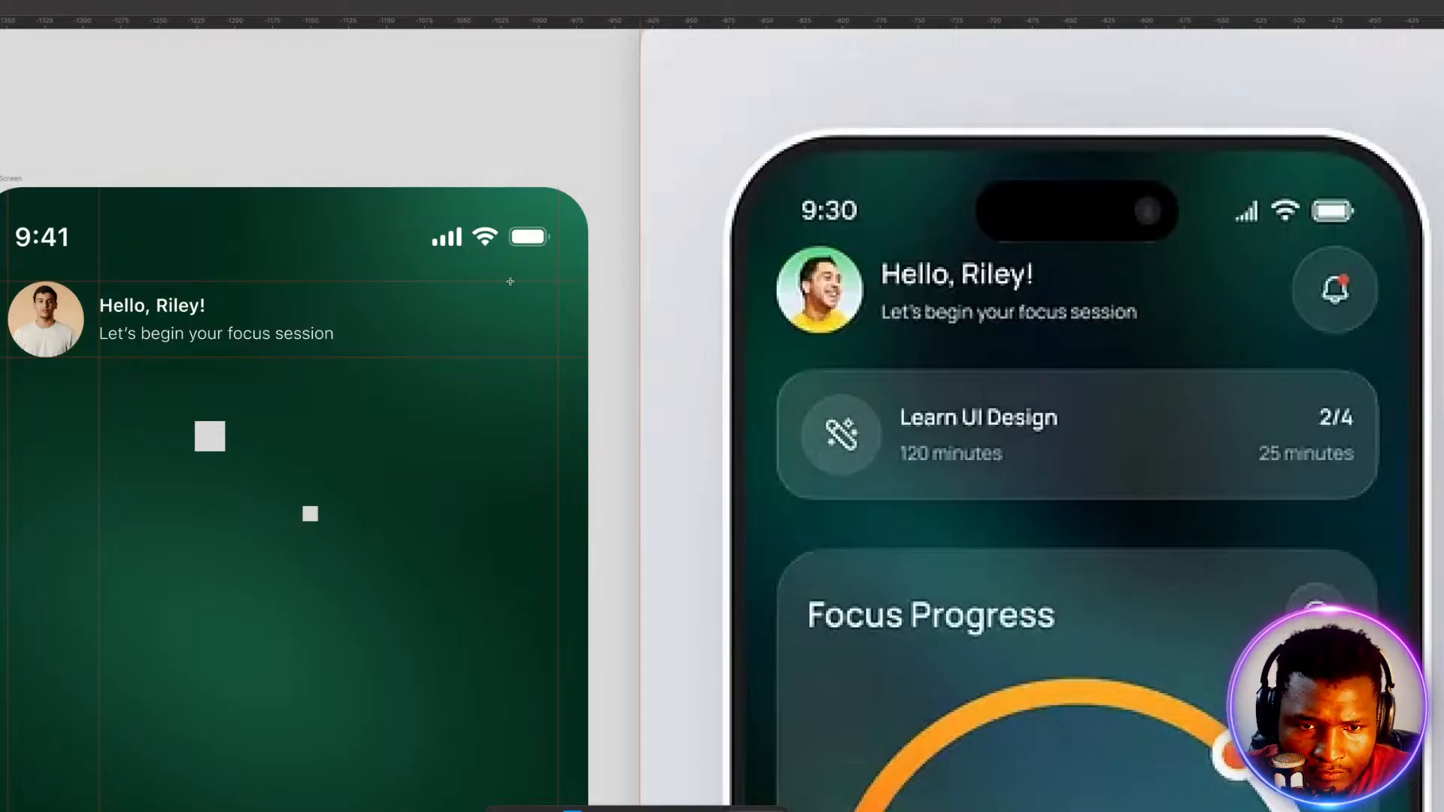
left_click_drag(498, 286, 547, 365)
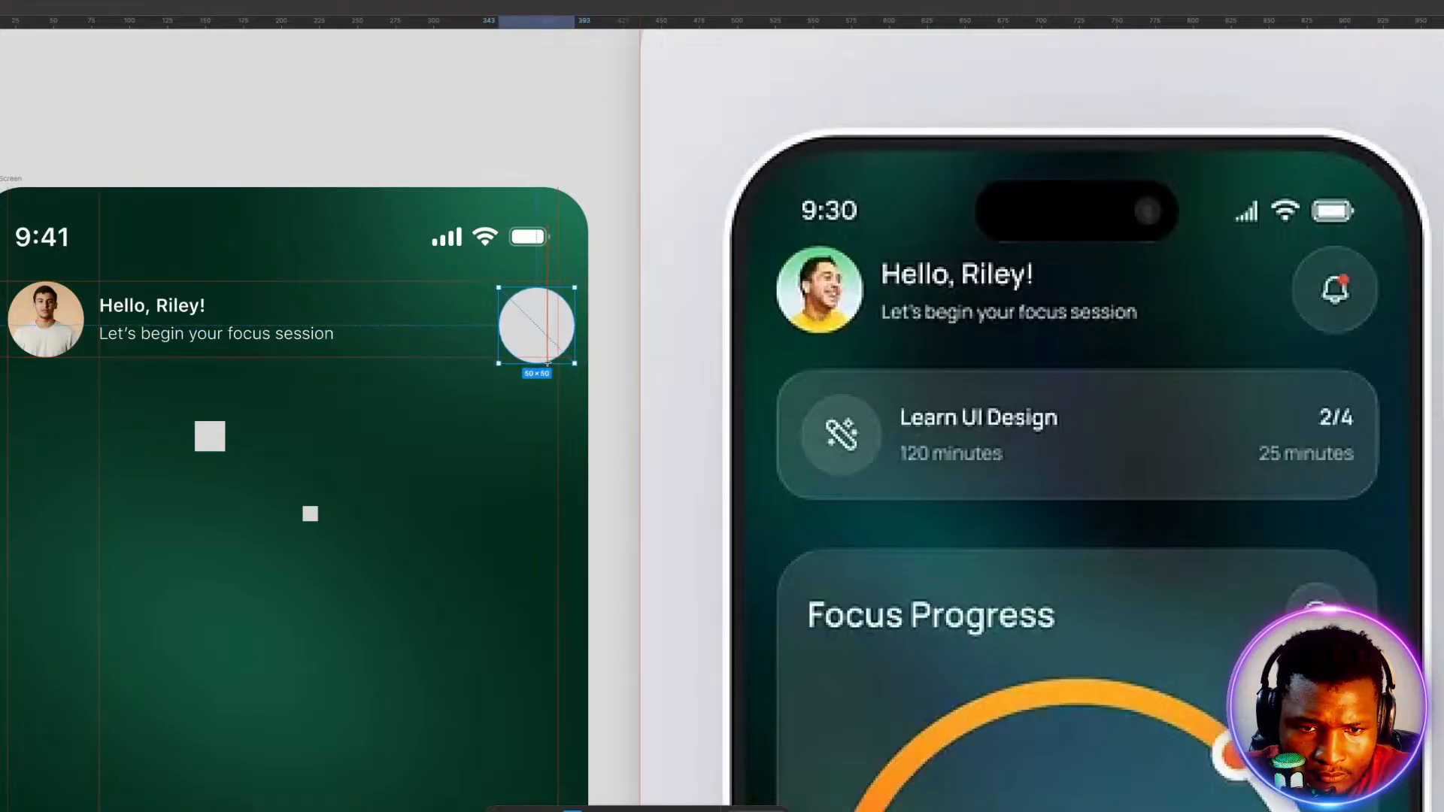
left_click(496, 458)
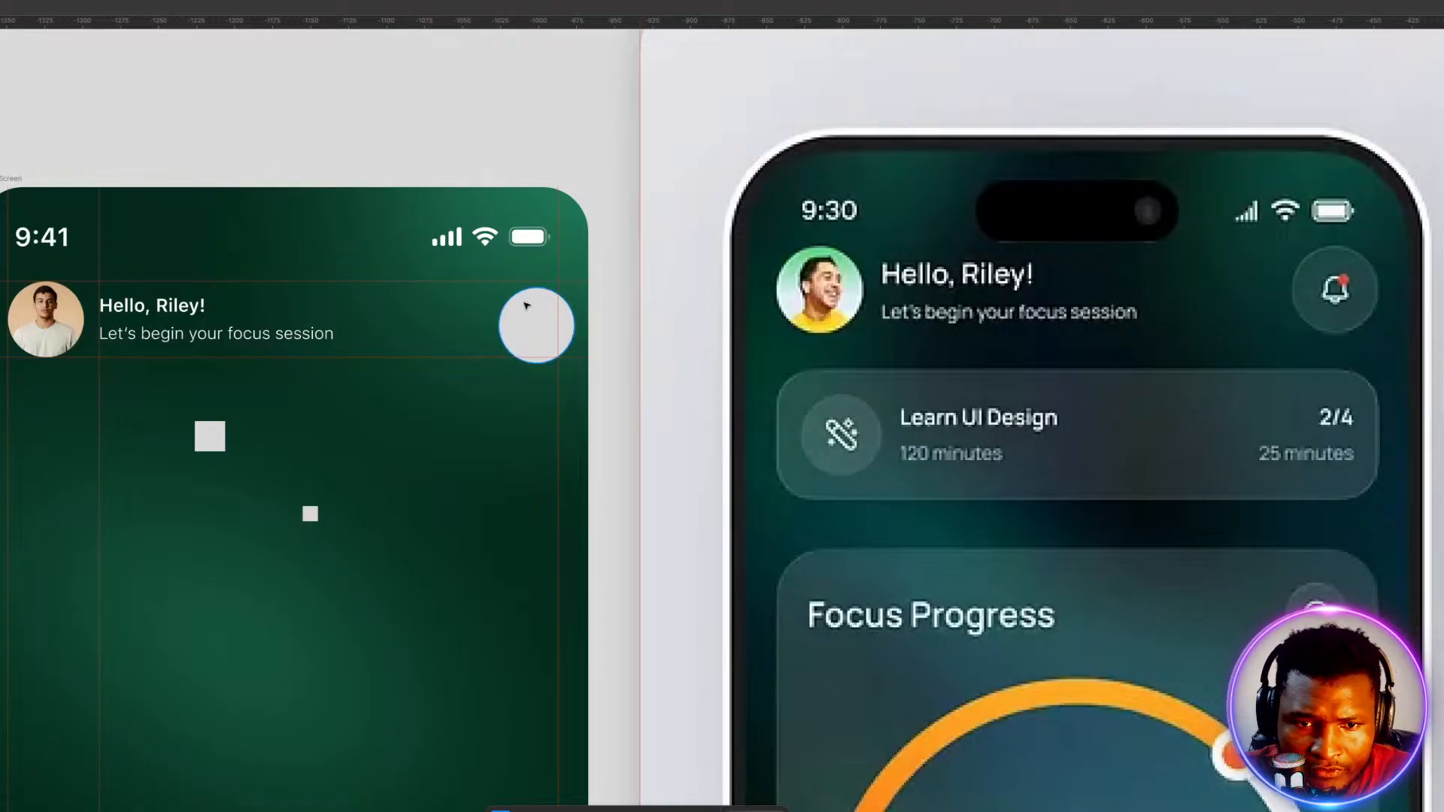
left_click_drag(526, 305, 506, 305)
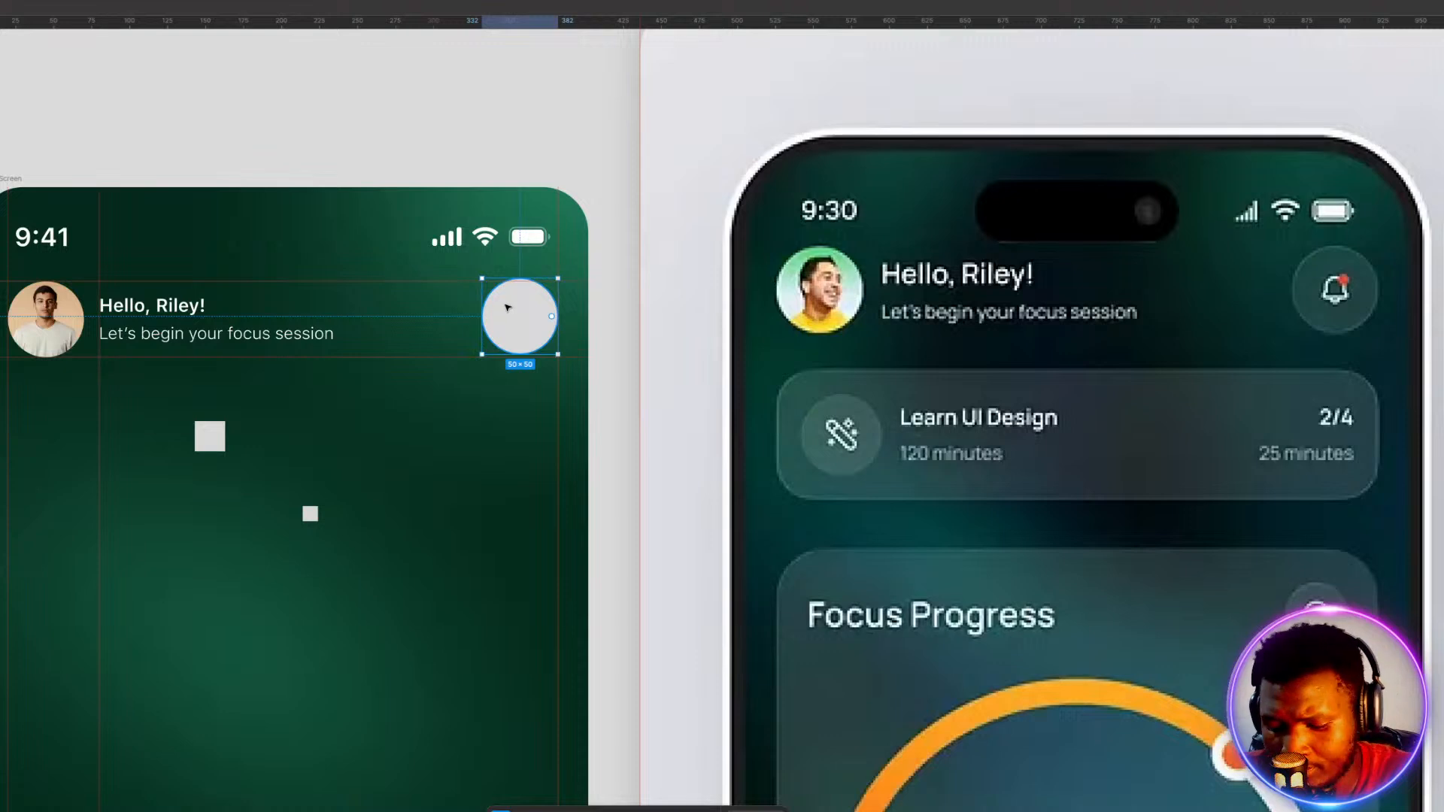
key("Down")
key("Down")
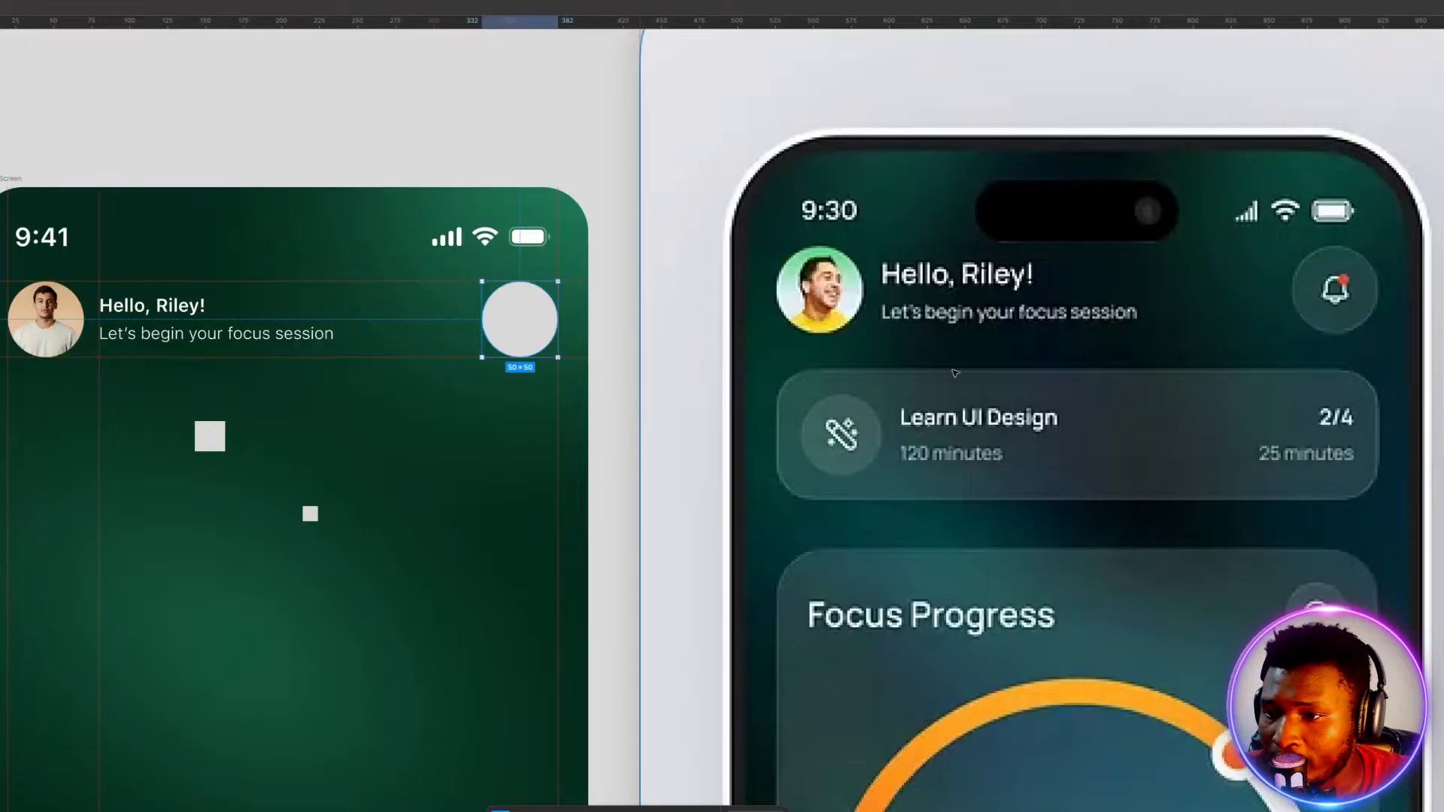
Fill the circle with white and give it a green outline.
left_click(1443, 389)
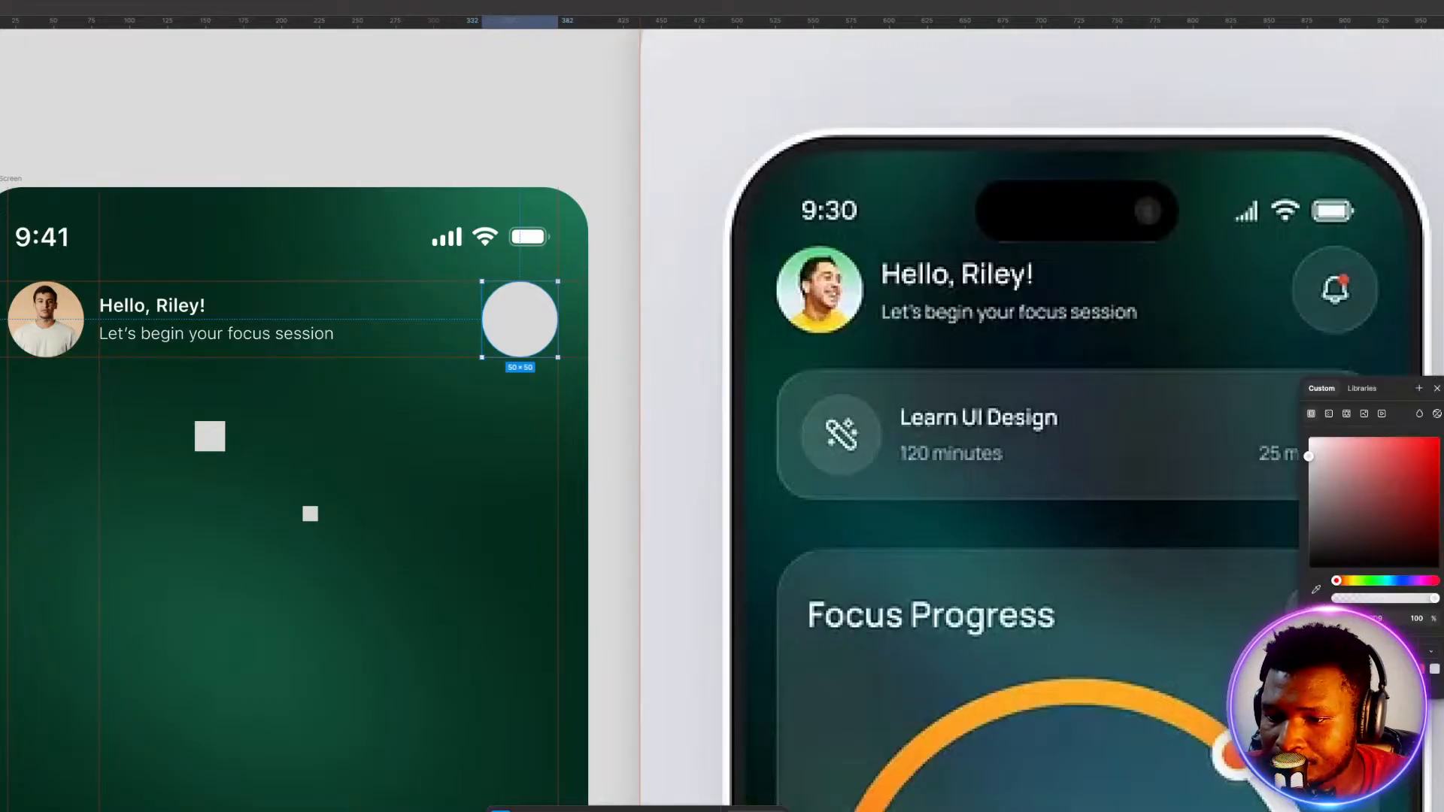
left_click_drag(1309, 456, 1309, 437)
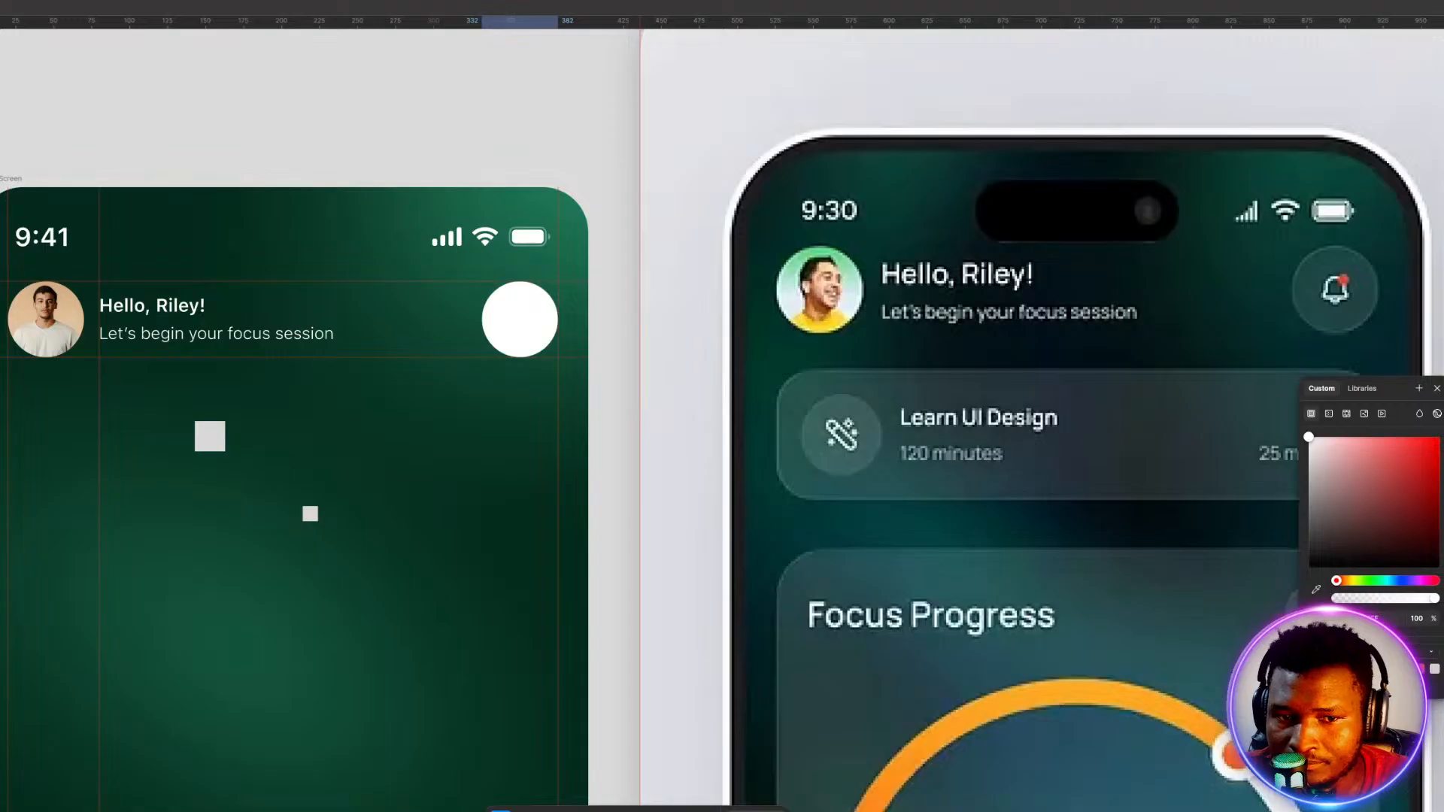
key("Escape")
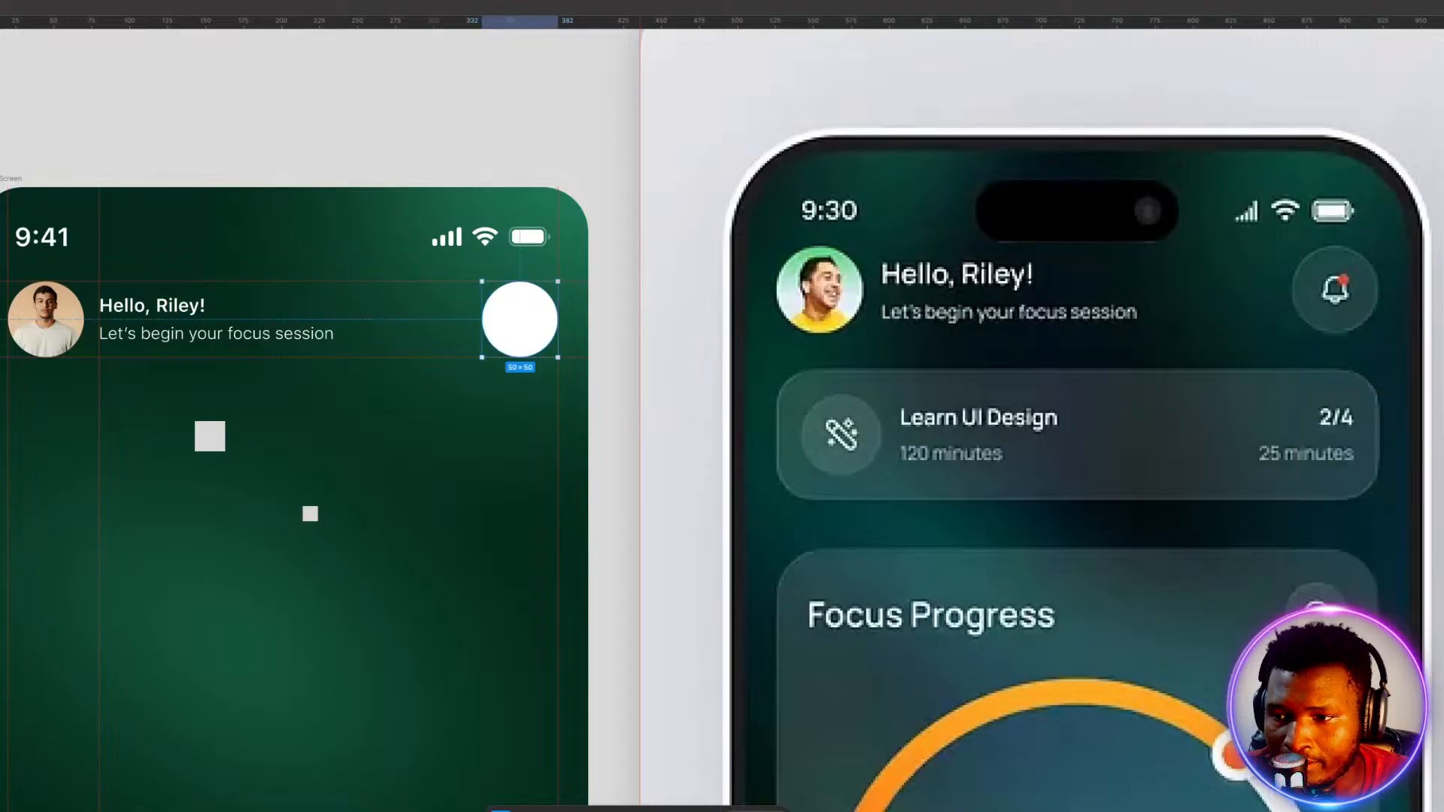
left_click(1443, 443)
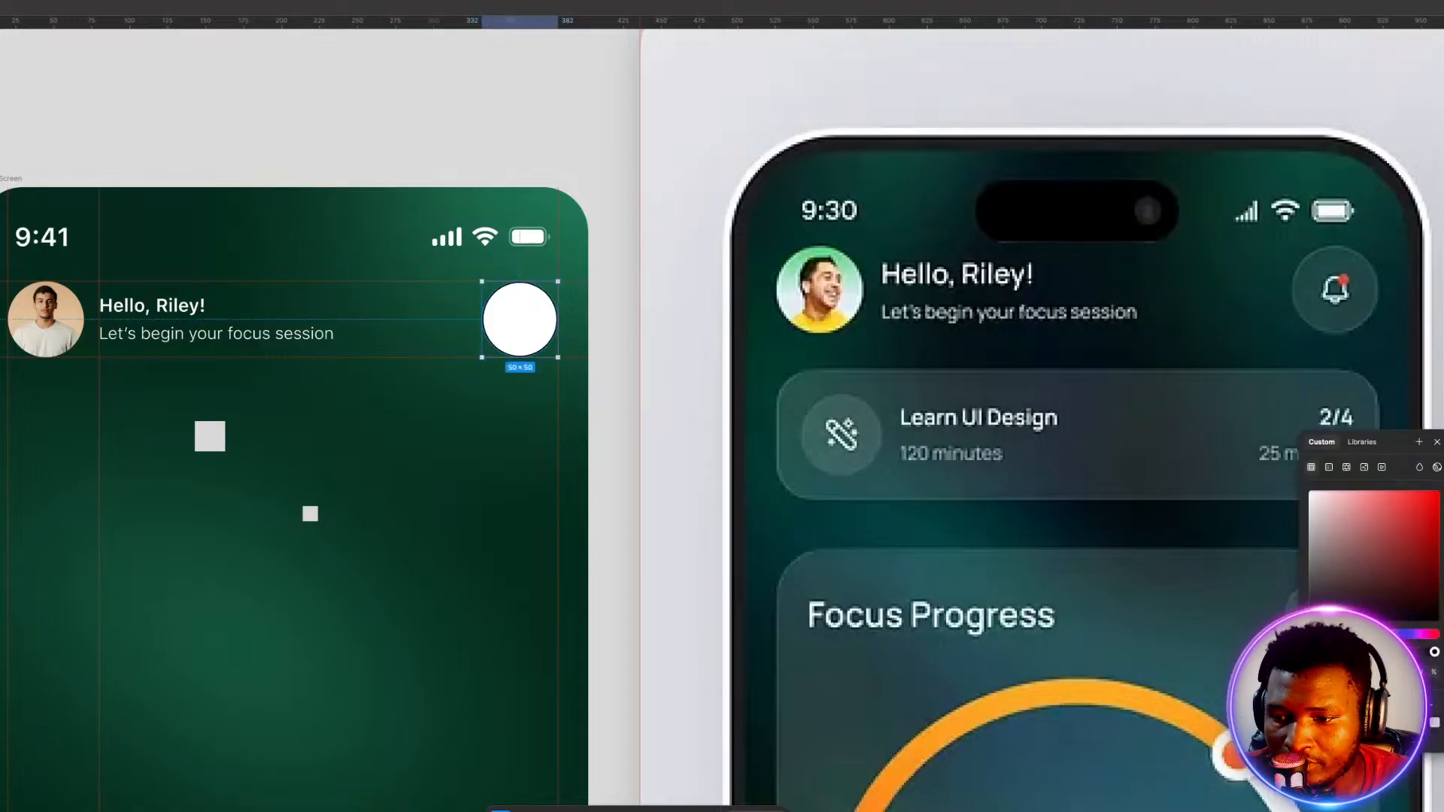
left_click(1361, 722)
key("Escape")
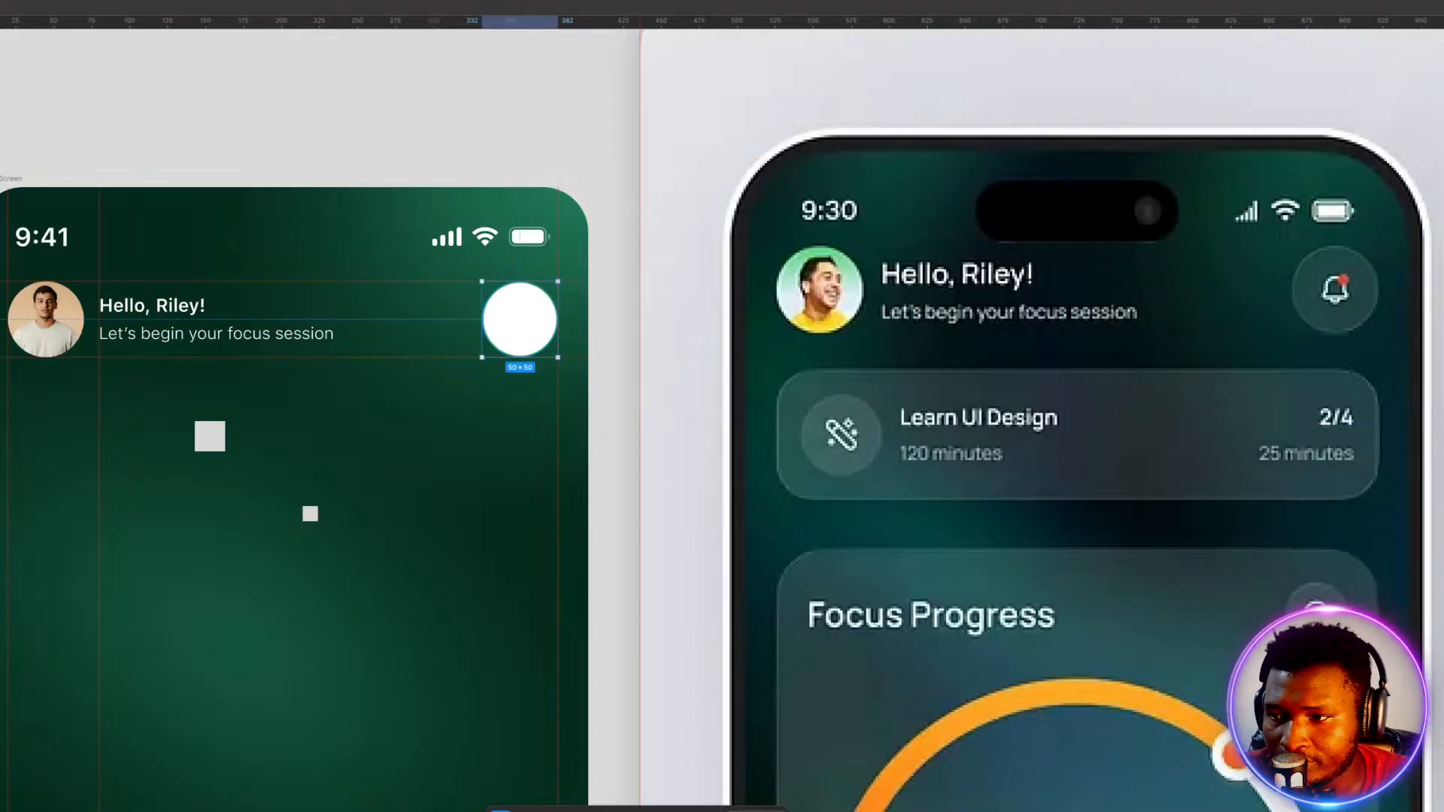
Lower the opacity of the circle's white fill to a faint translucent tint like the reference's notification button.
key("5")
key("shift+Down")
key("shift+Down")
key("shift+Down")
key("shift+Down")
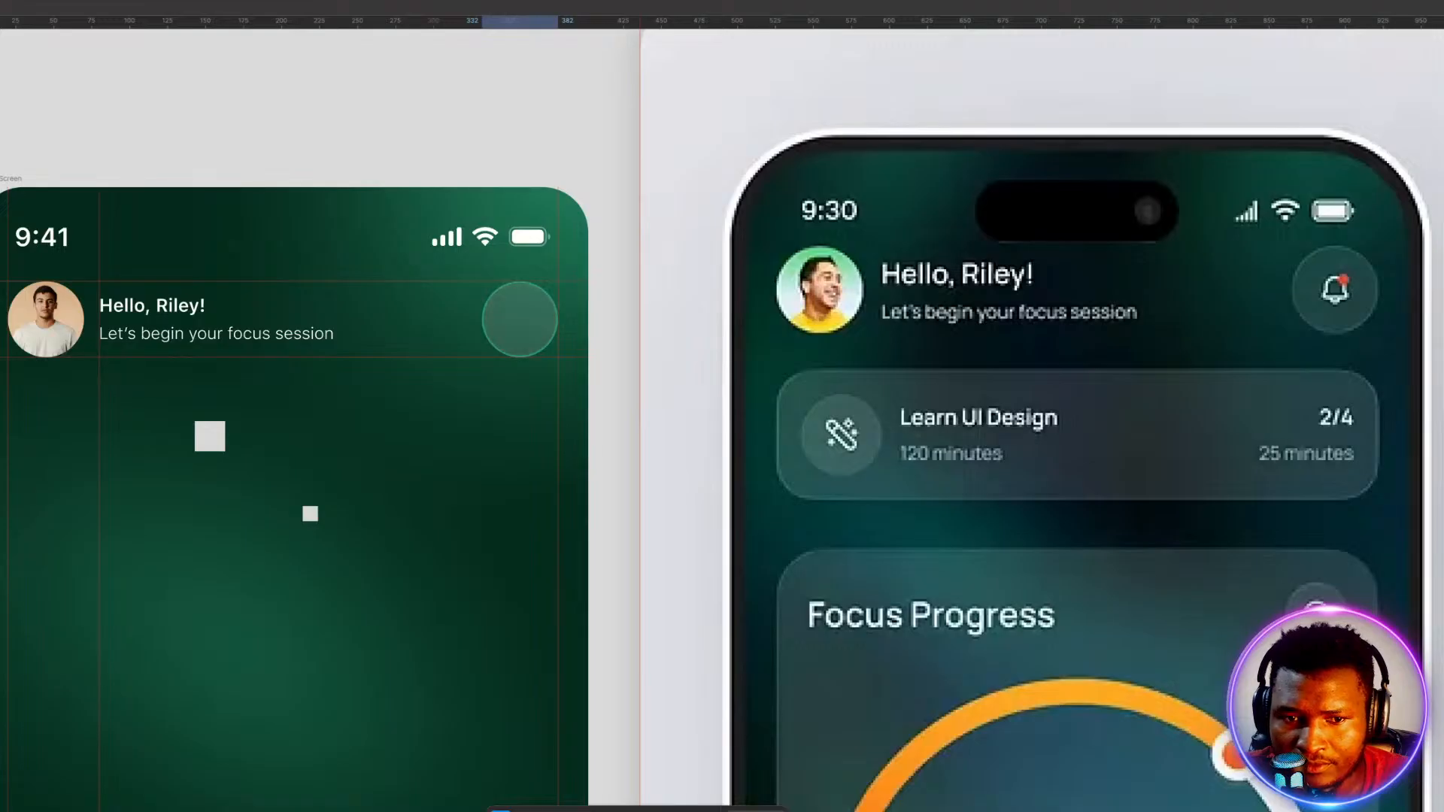
key("shift+Up")
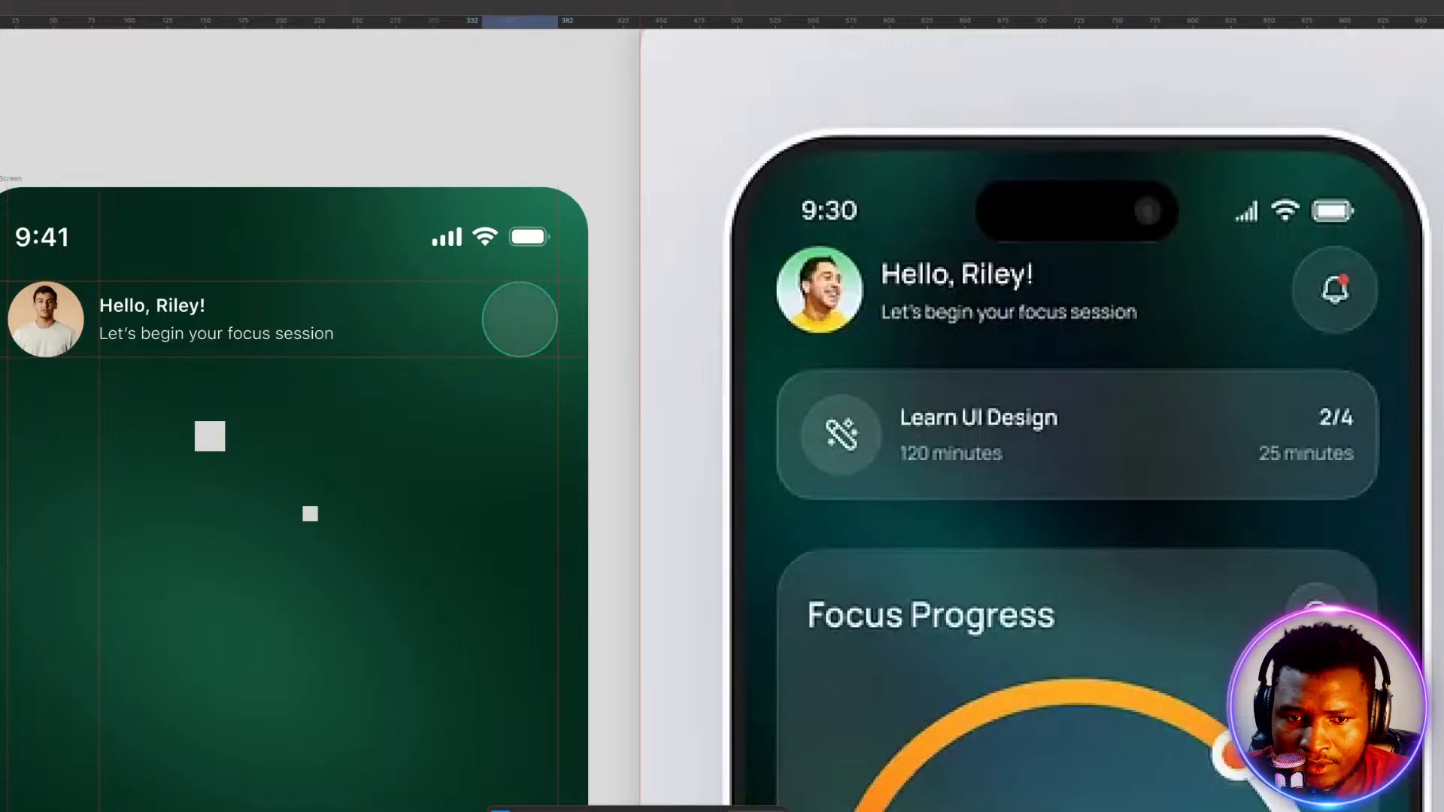
key("shift+Down")
key("shift+Up")
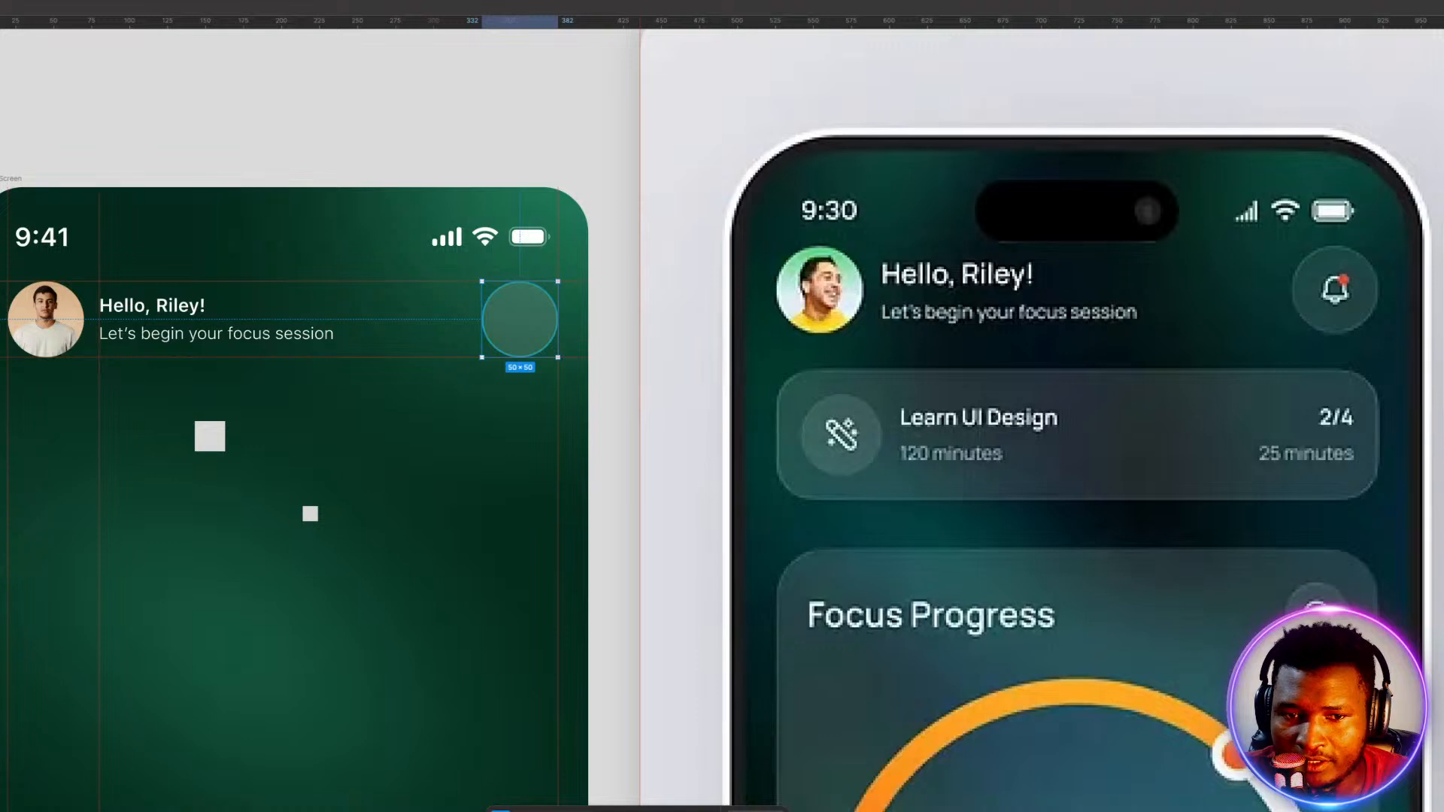
key("shift+Up")
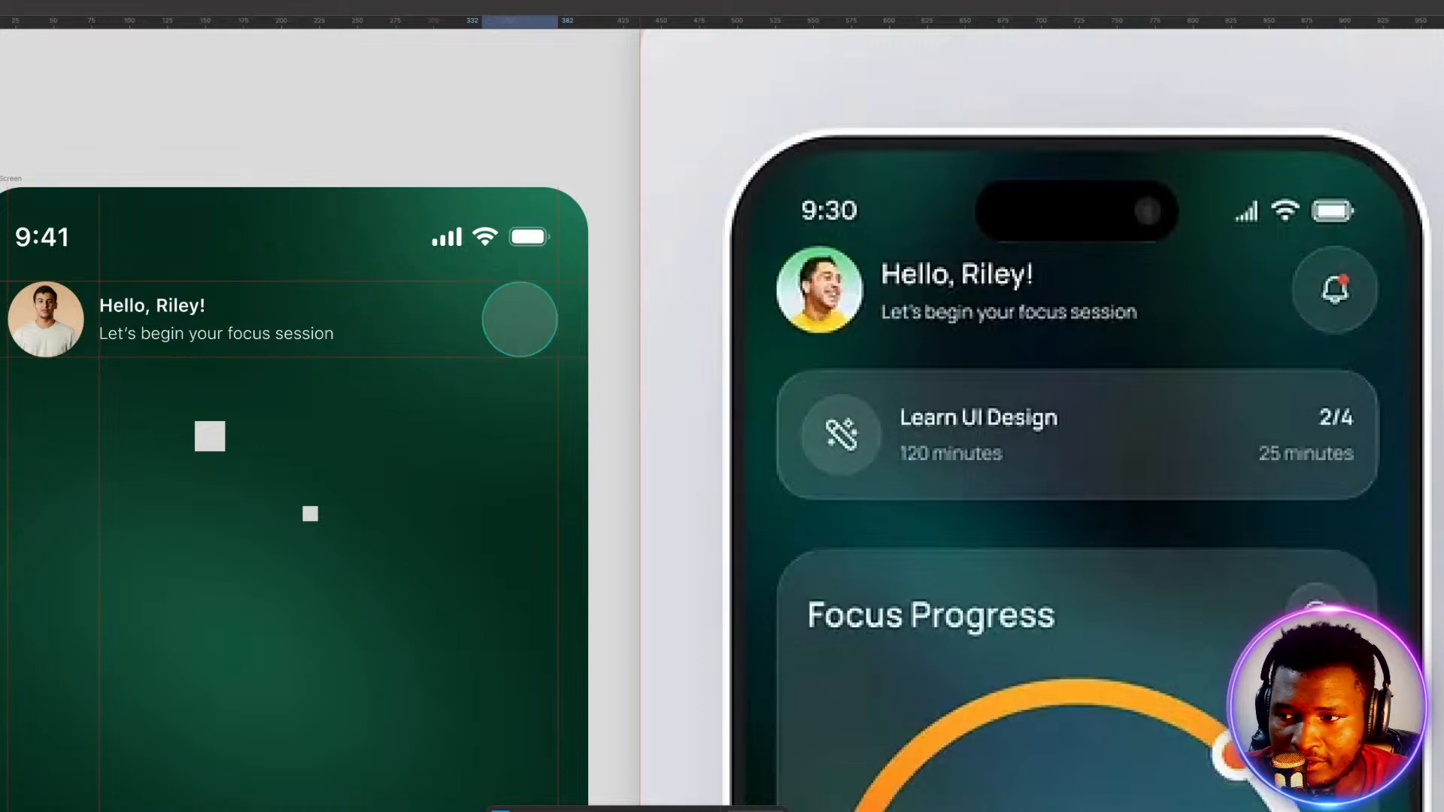
Fine-tune the notification circle's styling so its edge reads as a faint outline like the reference button.
key("shift+Up")
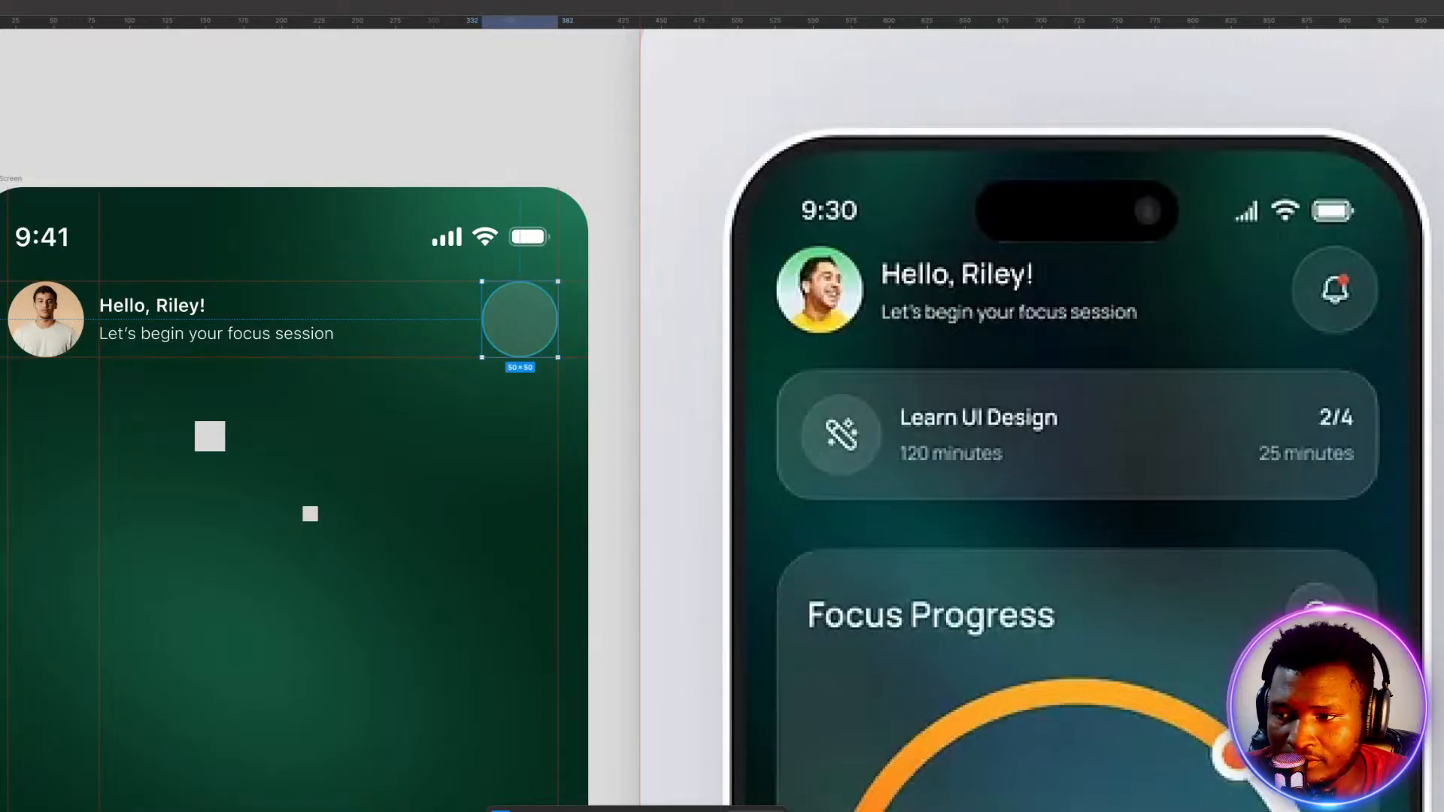
key("Return")
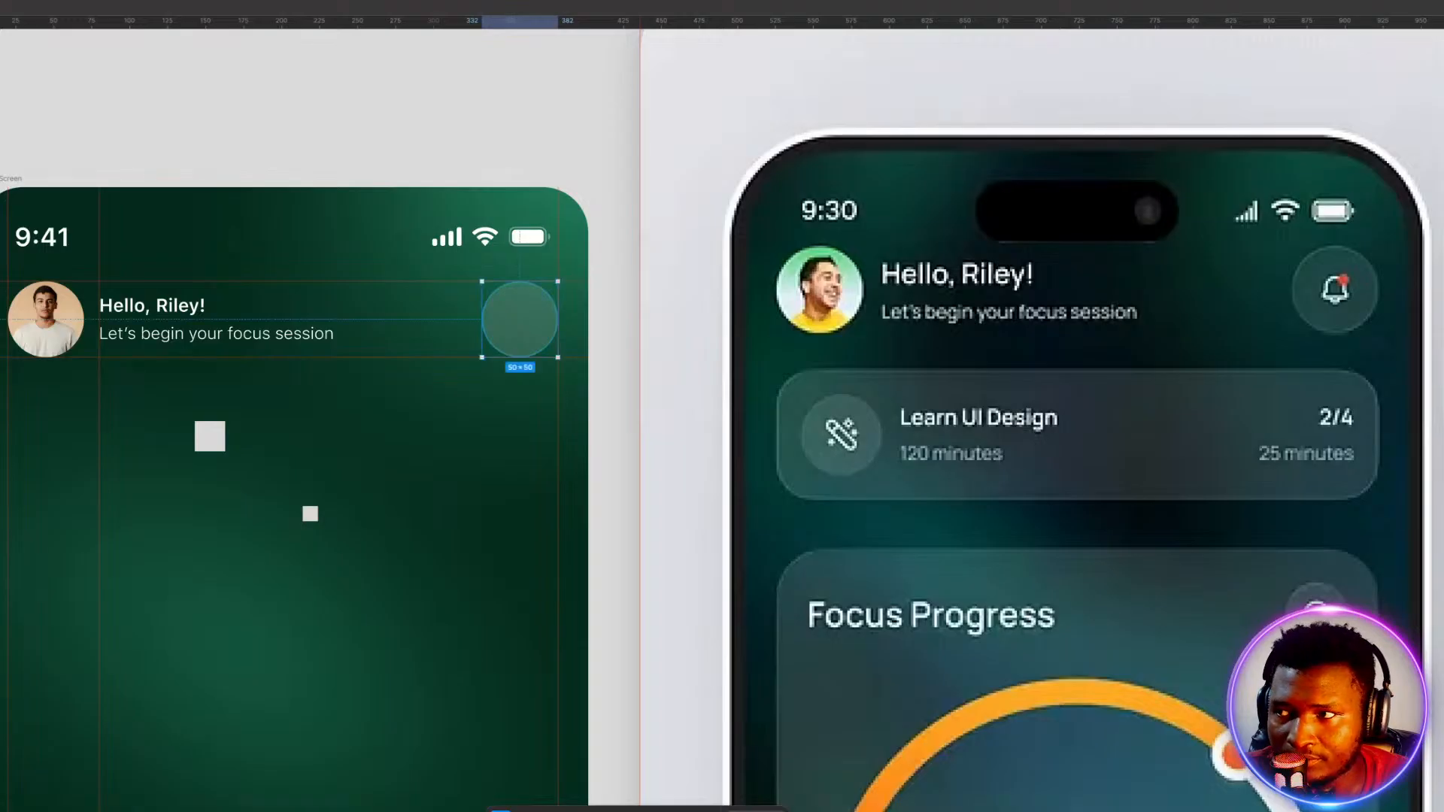
left_click(376, 599)
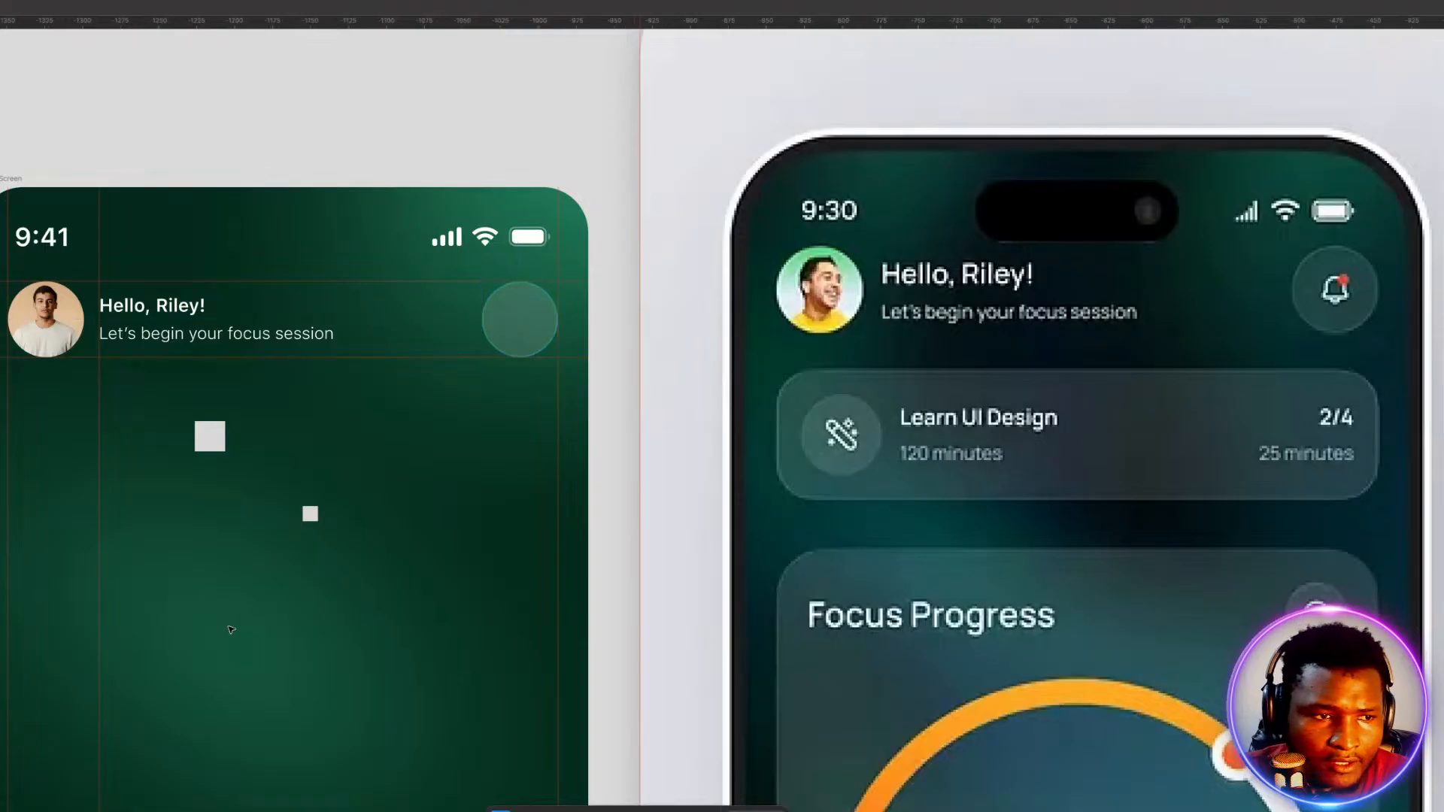
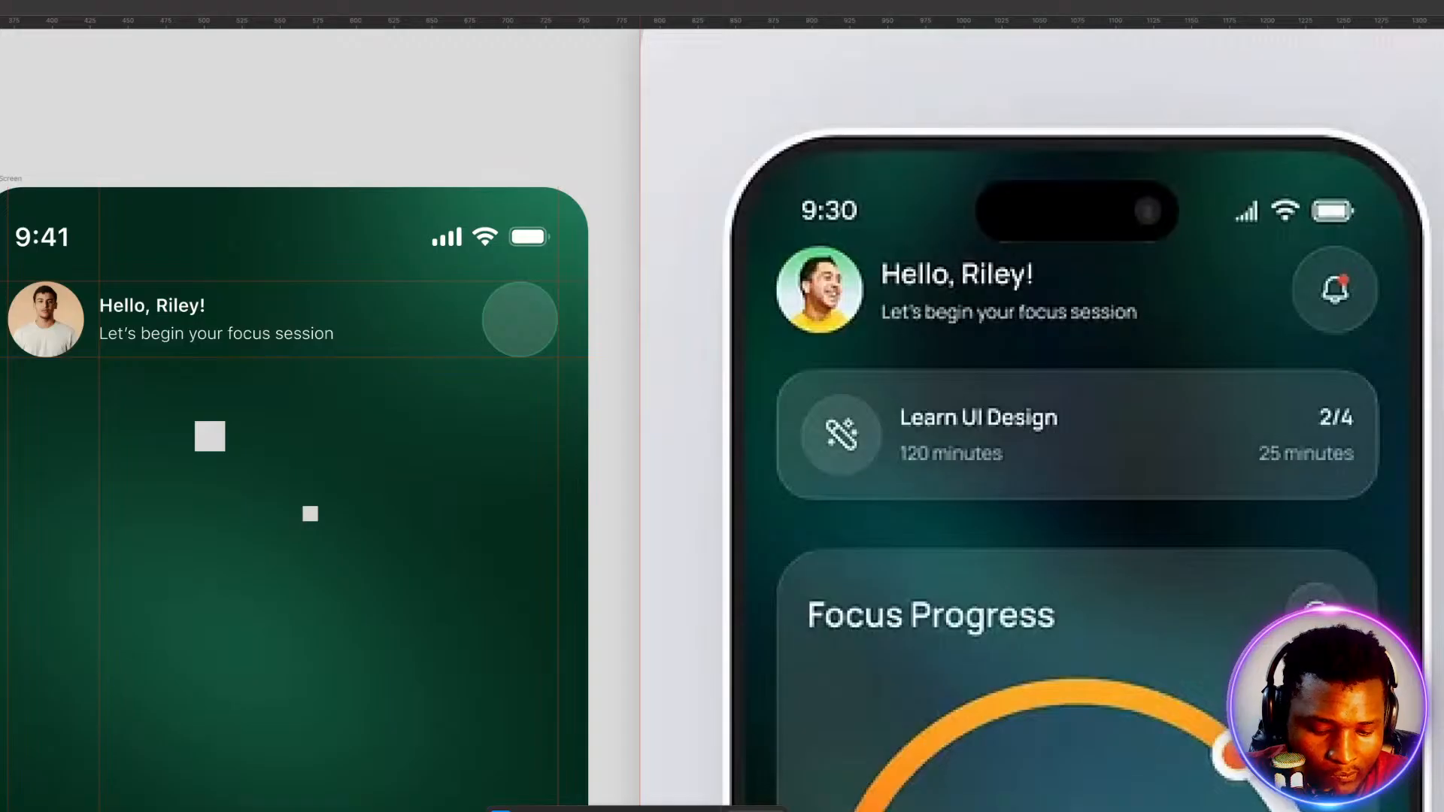
Place a bell icon in the middle of the notification circle and colour it white.
left_click_drag(2, 339, 519, 319)
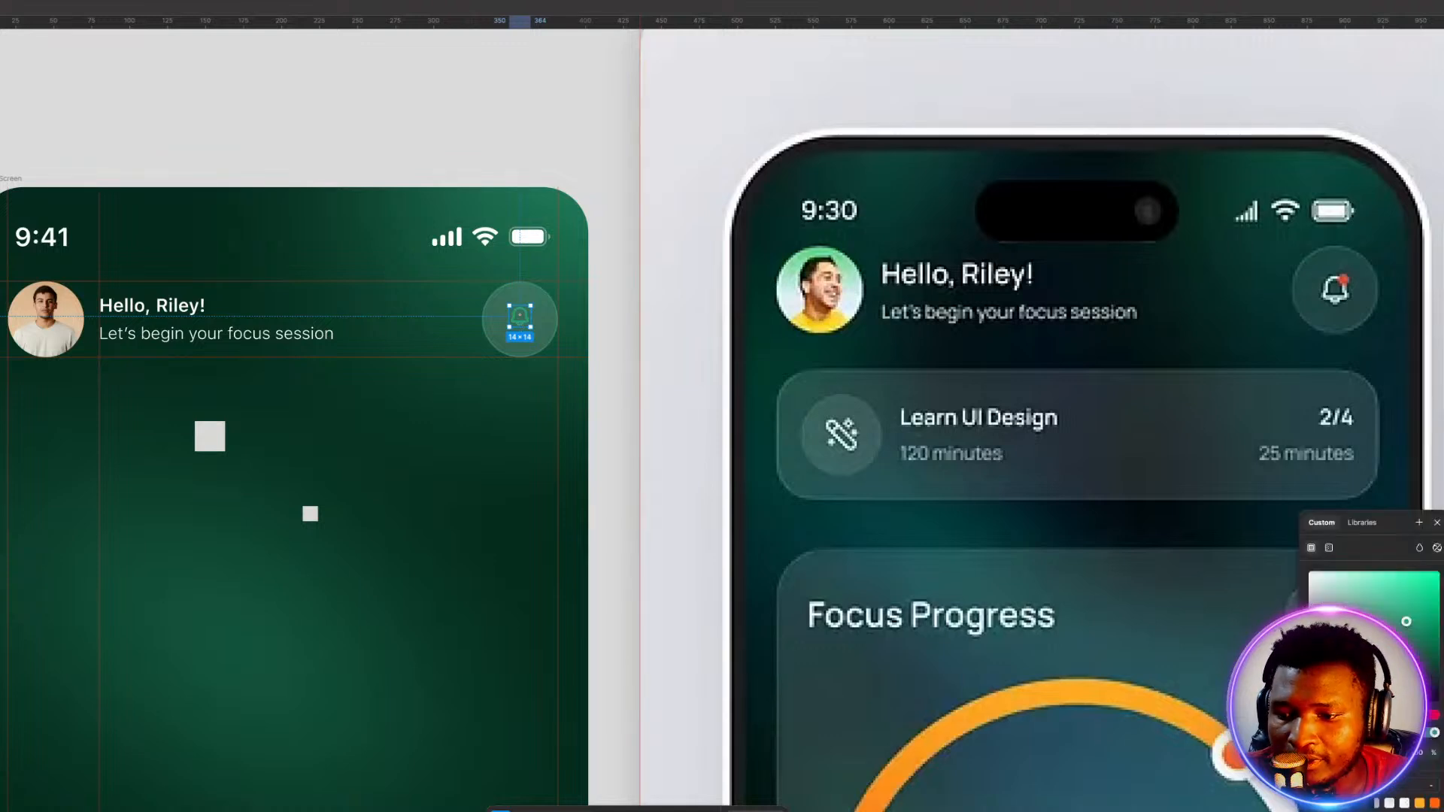
left_click(1308, 572)
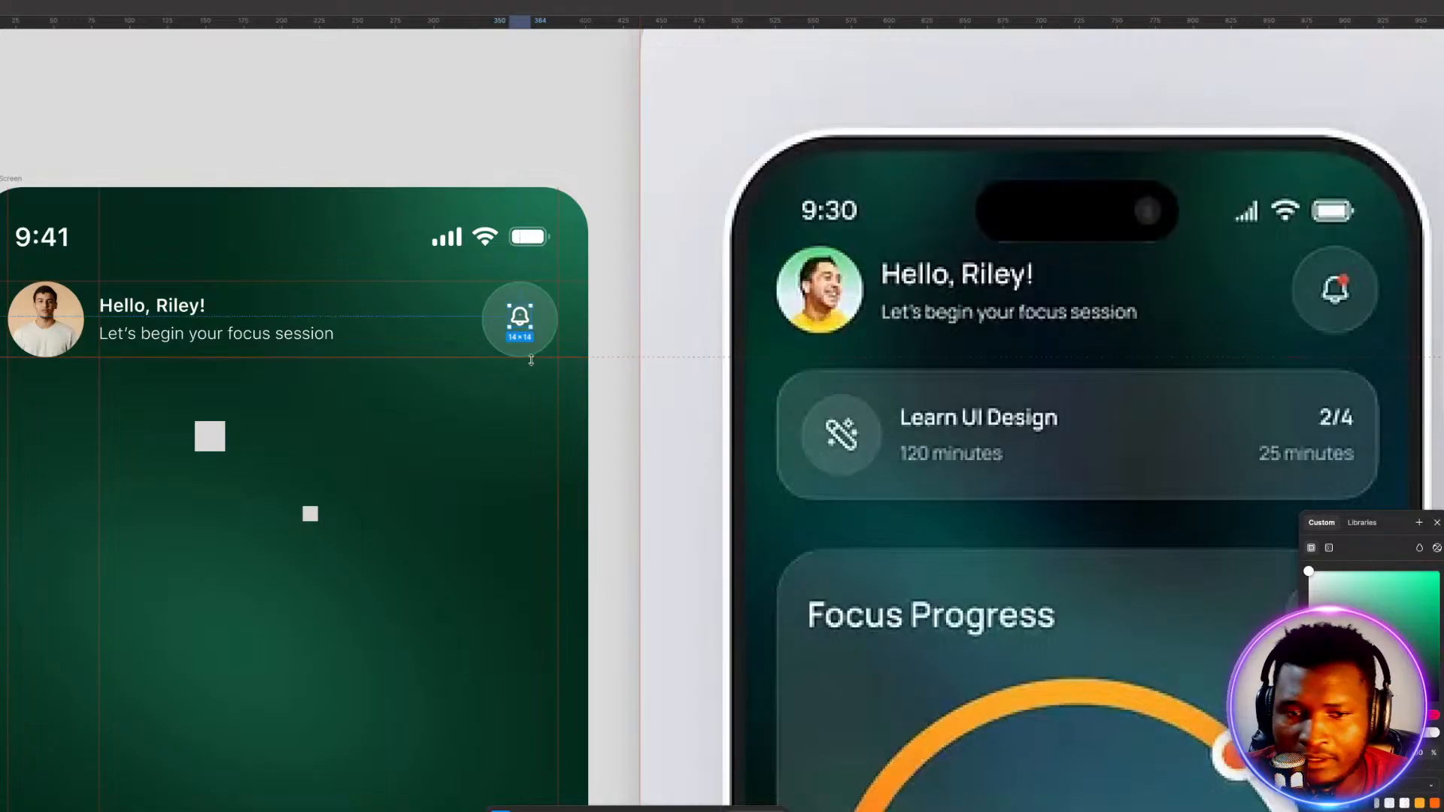
left_click(443, 404)
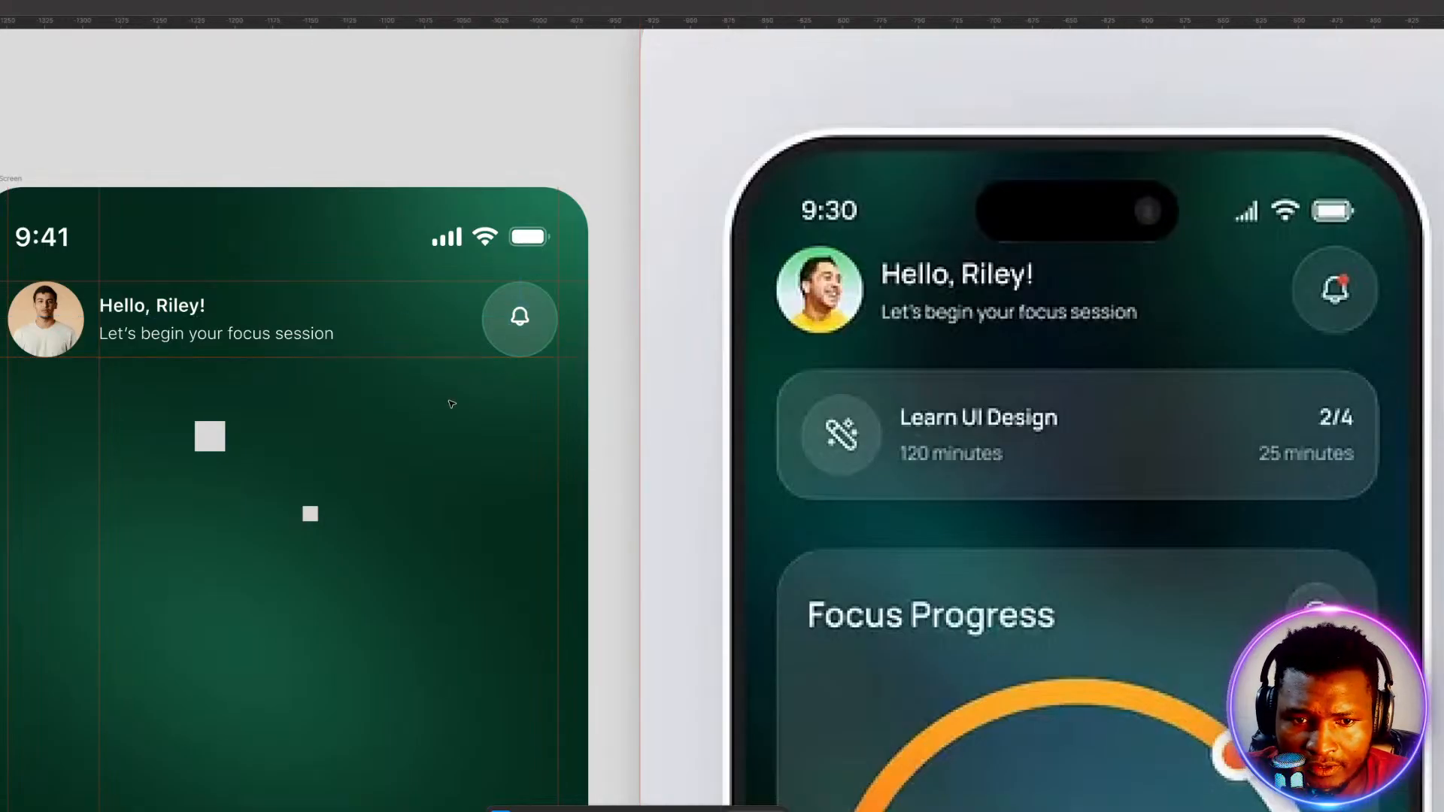
Enlarge the bell icon slightly within the notification circle to match the reference.
left_click(526, 320)
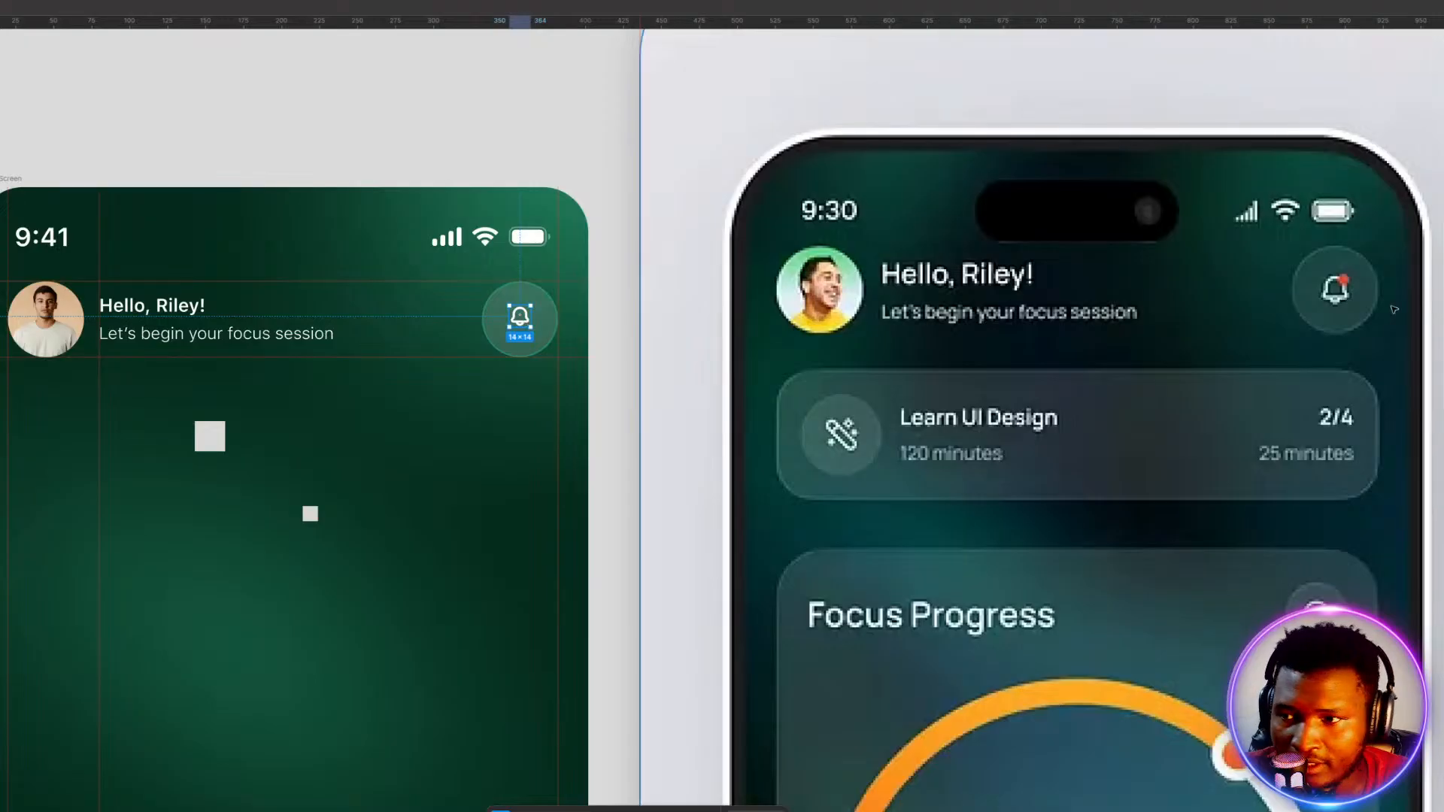
key("Up")
key("Up")
key("Up")
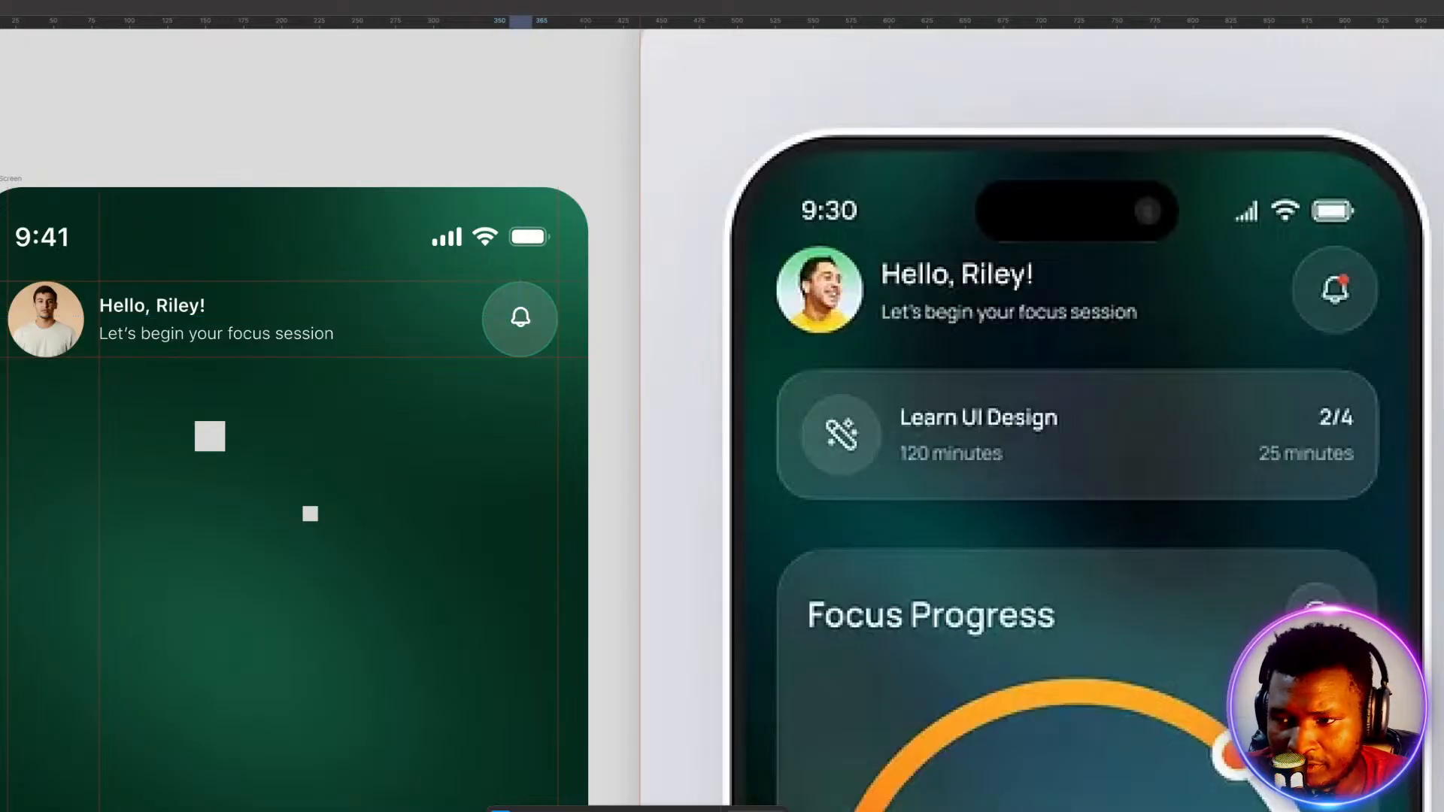
key("Up")
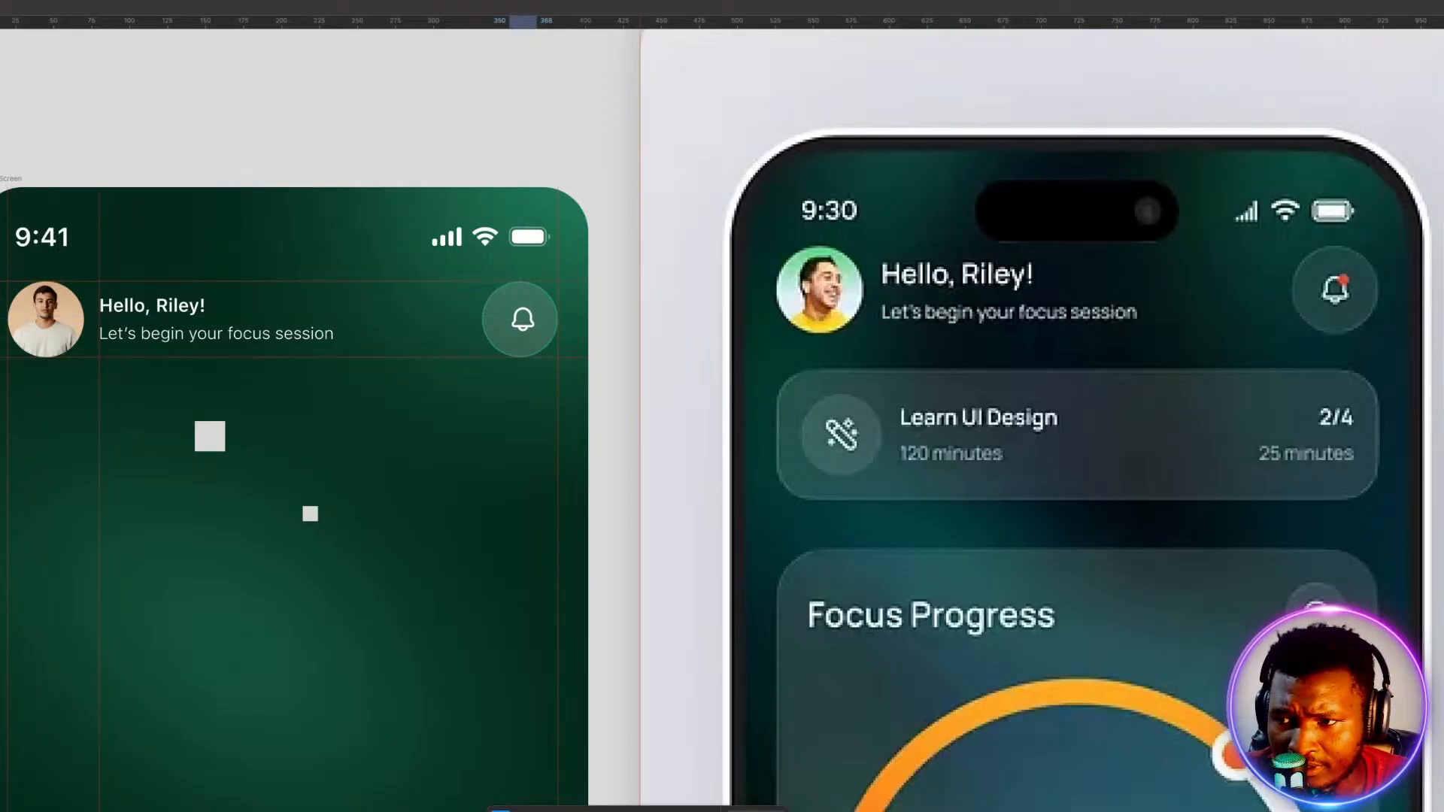
Centre the enlarged bell icon horizontally within the 50 × 50 notification circle.
left_click(518, 295)
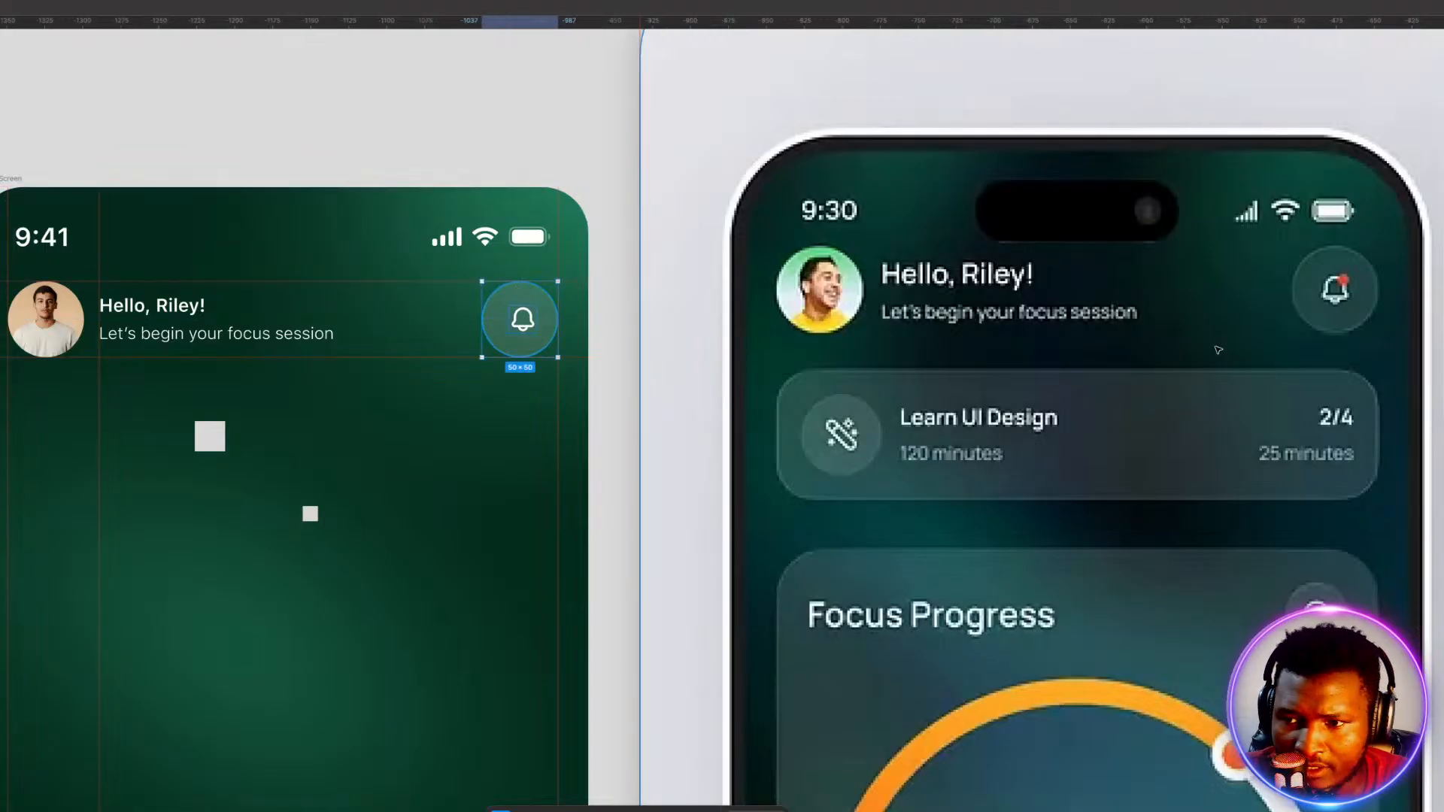
key("alt+h")
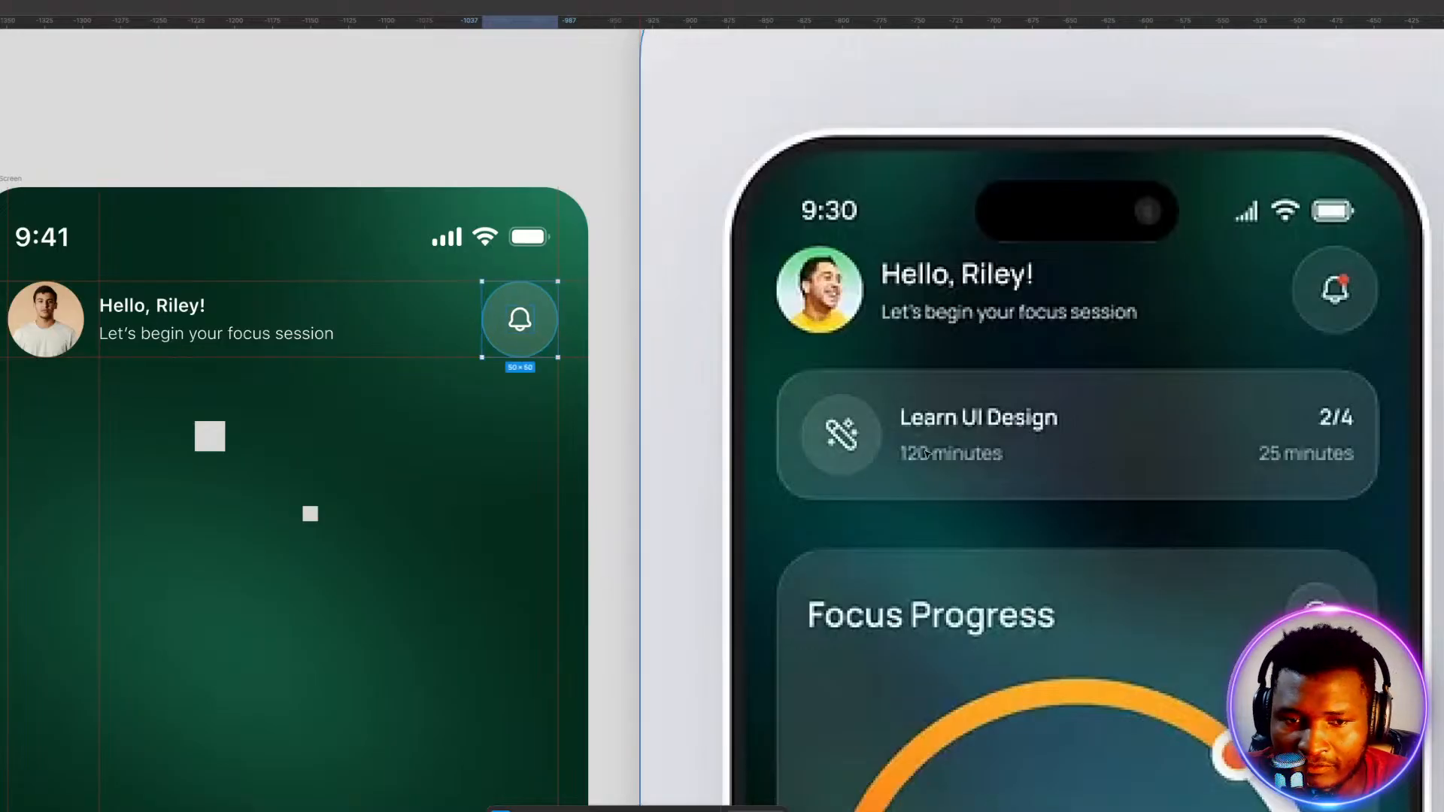
left_click(419, 563)
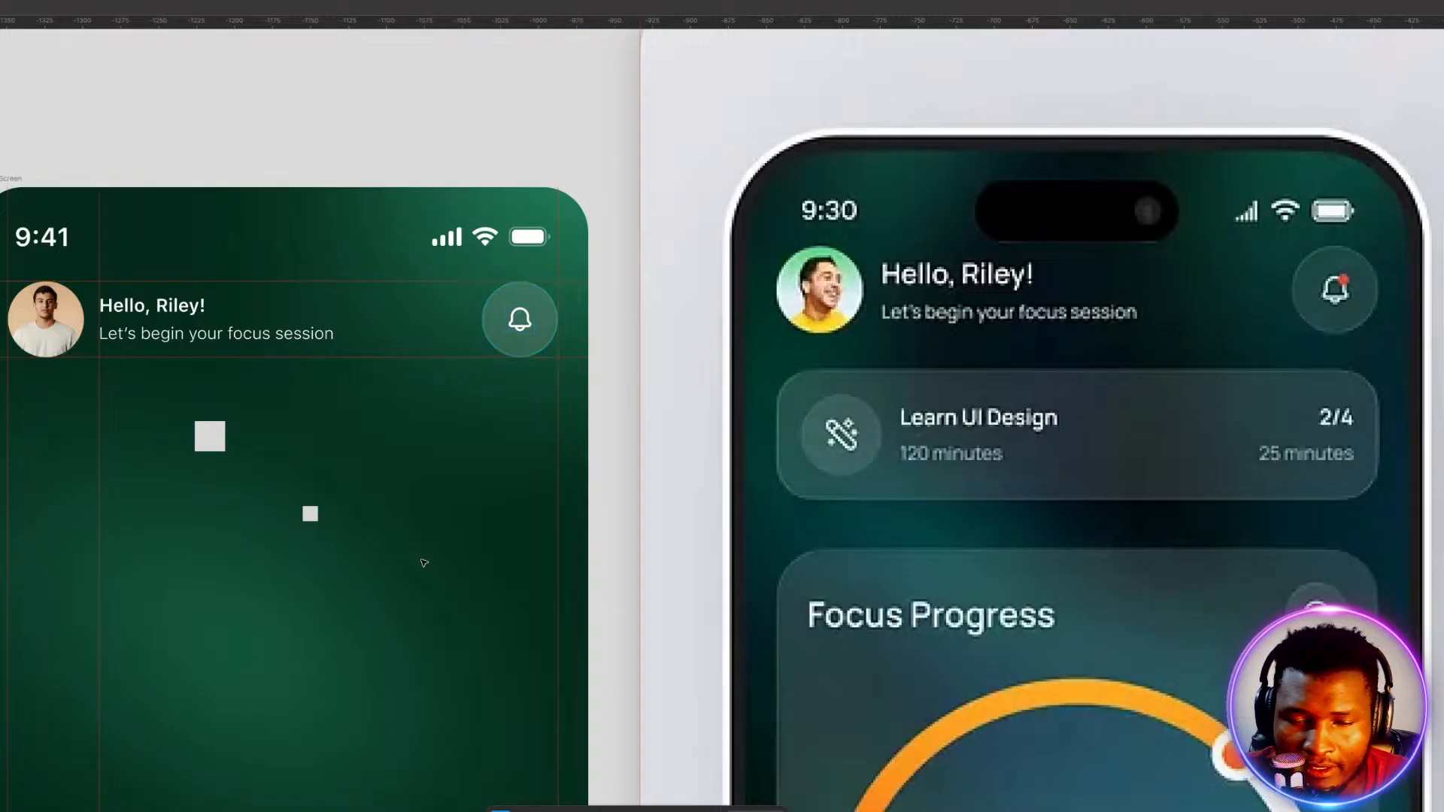
Draw a small notification dot about 5 × 5 at the bell icon's upper-right edge.
left_click(529, 311)
left_click_drag(532, 317, 529, 311)
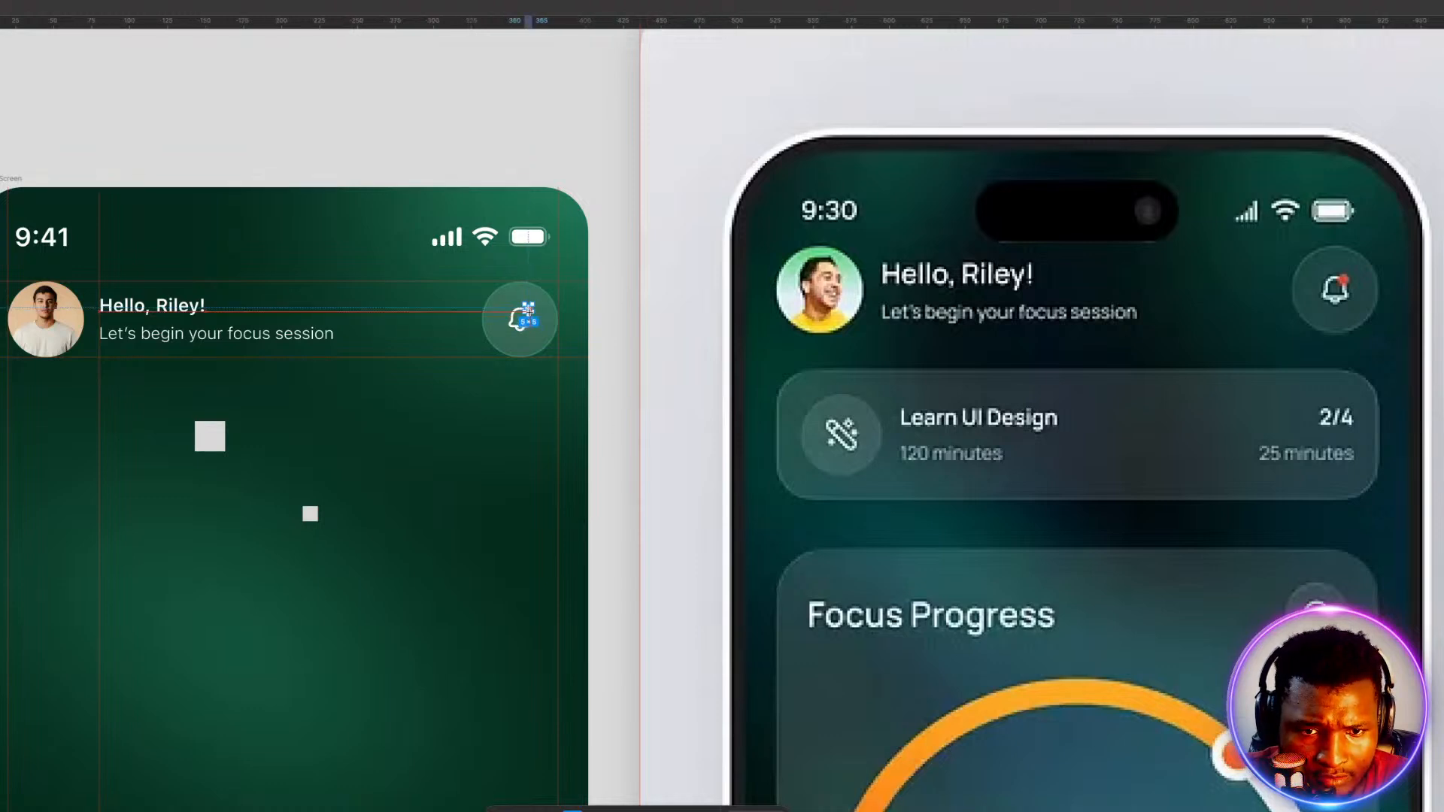
left_click(478, 470)
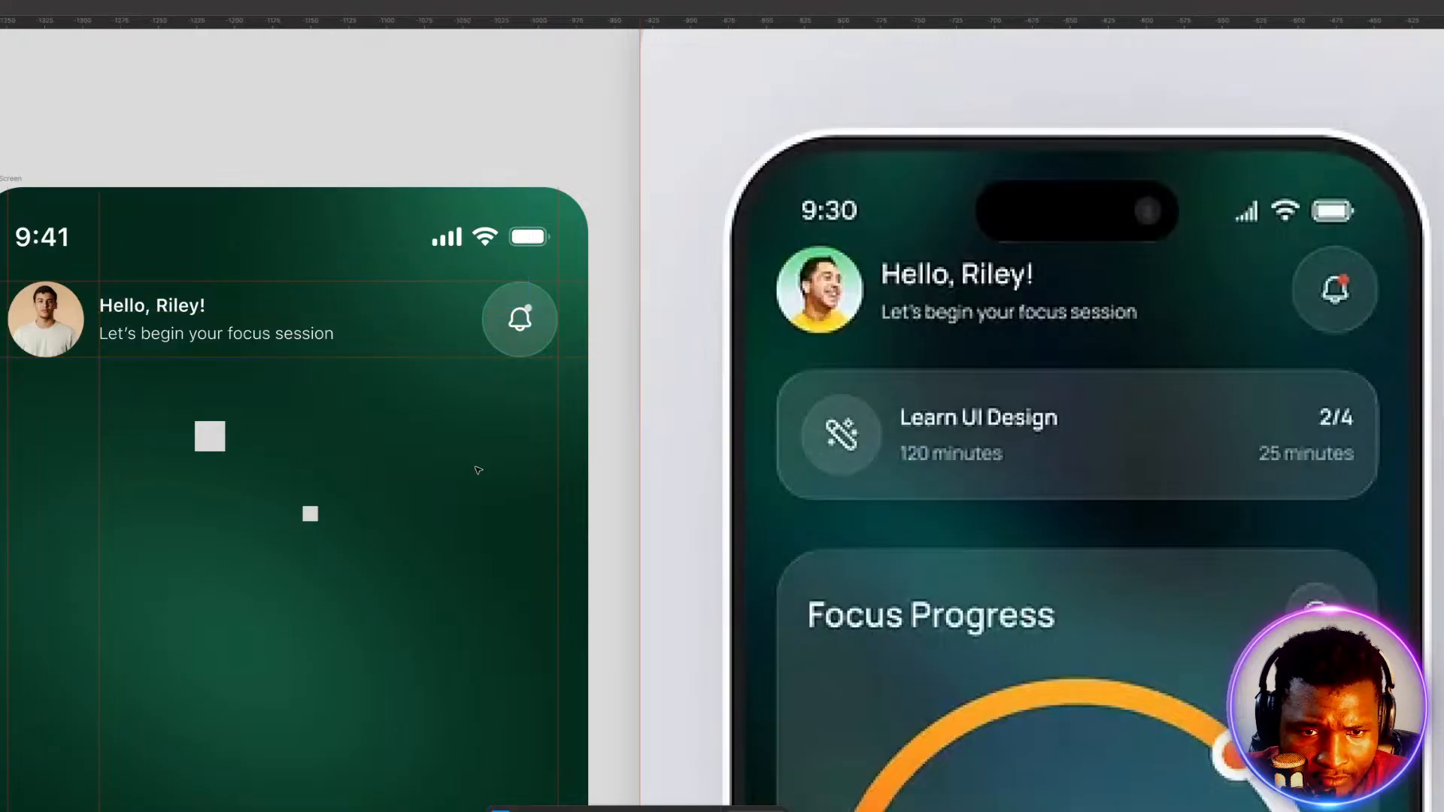
Fill the small notification dot on the bell icon with the saved orange colour.
left_click(526, 313)
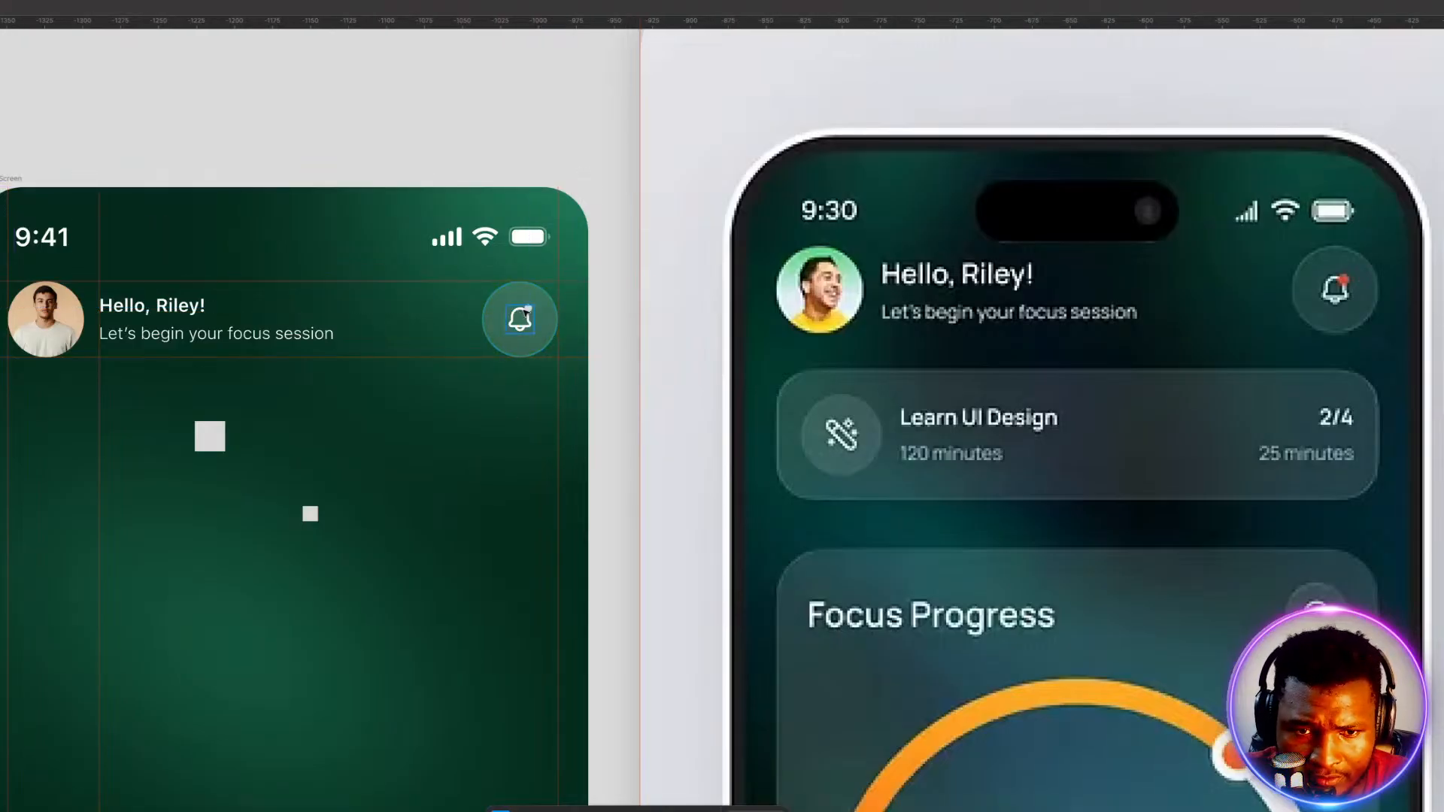
double_click(527, 309)
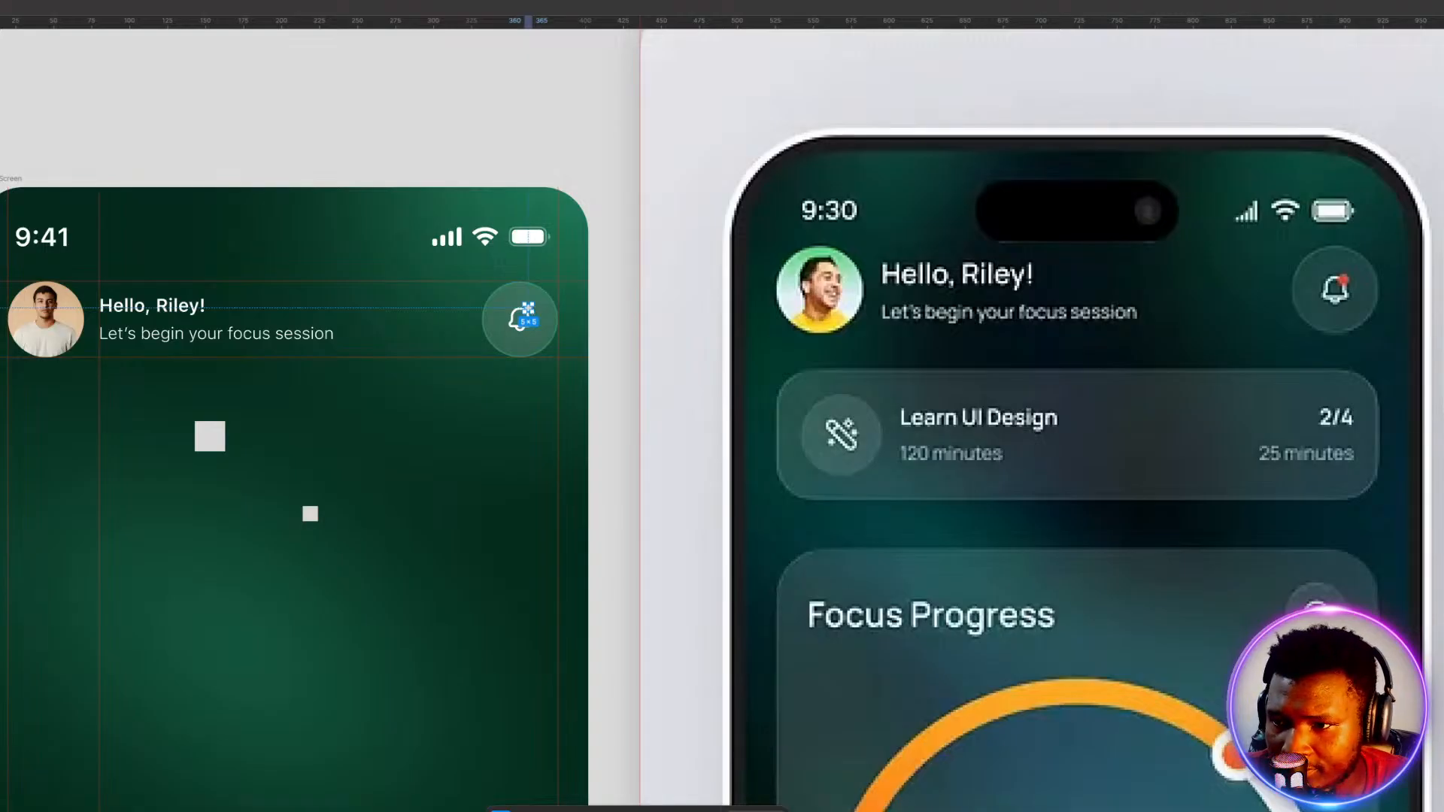
left_click(1442, 390)
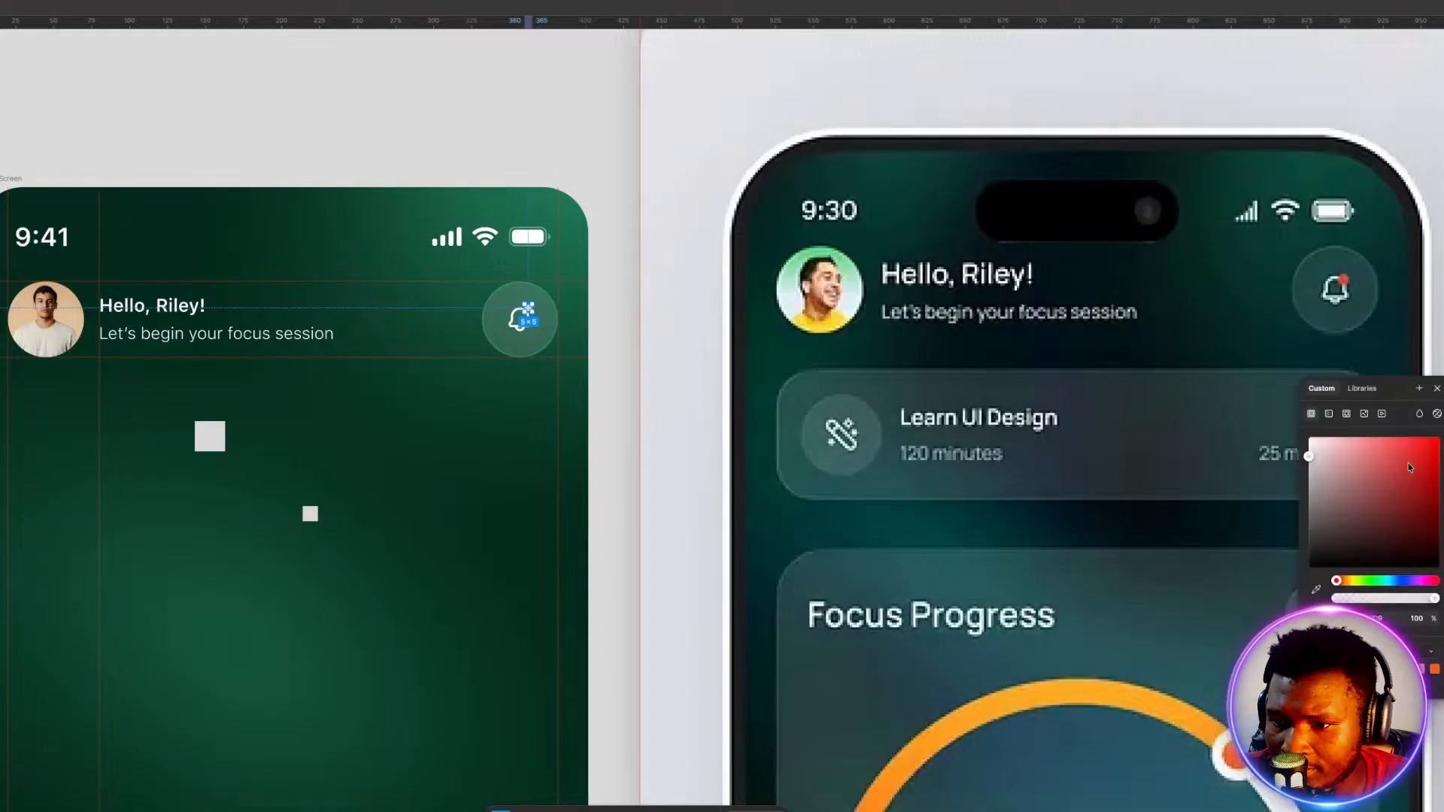
left_click(1435, 670)
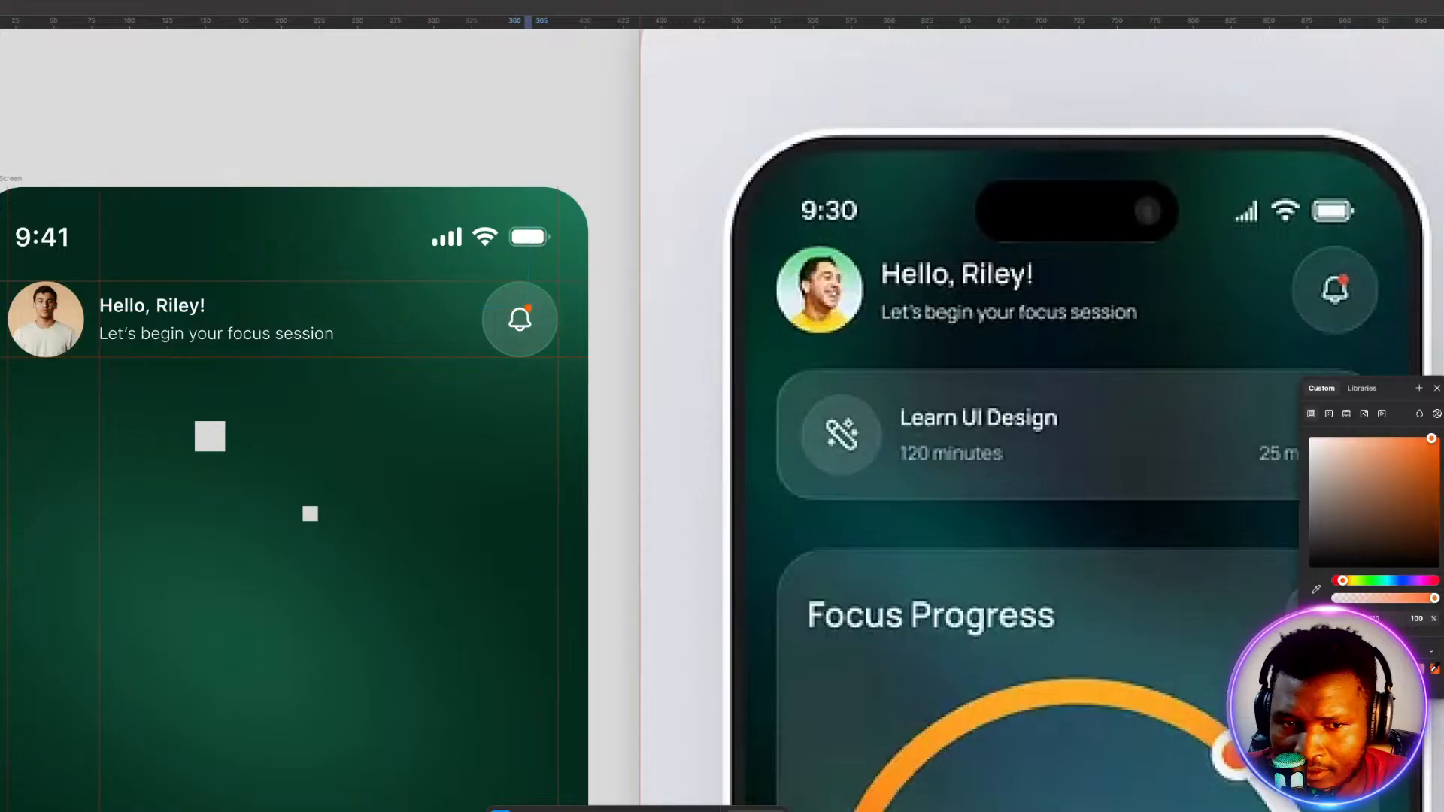
Nudge the orange dot one pixel left and one pixel down so it sits closer on the bell.
key("Left")
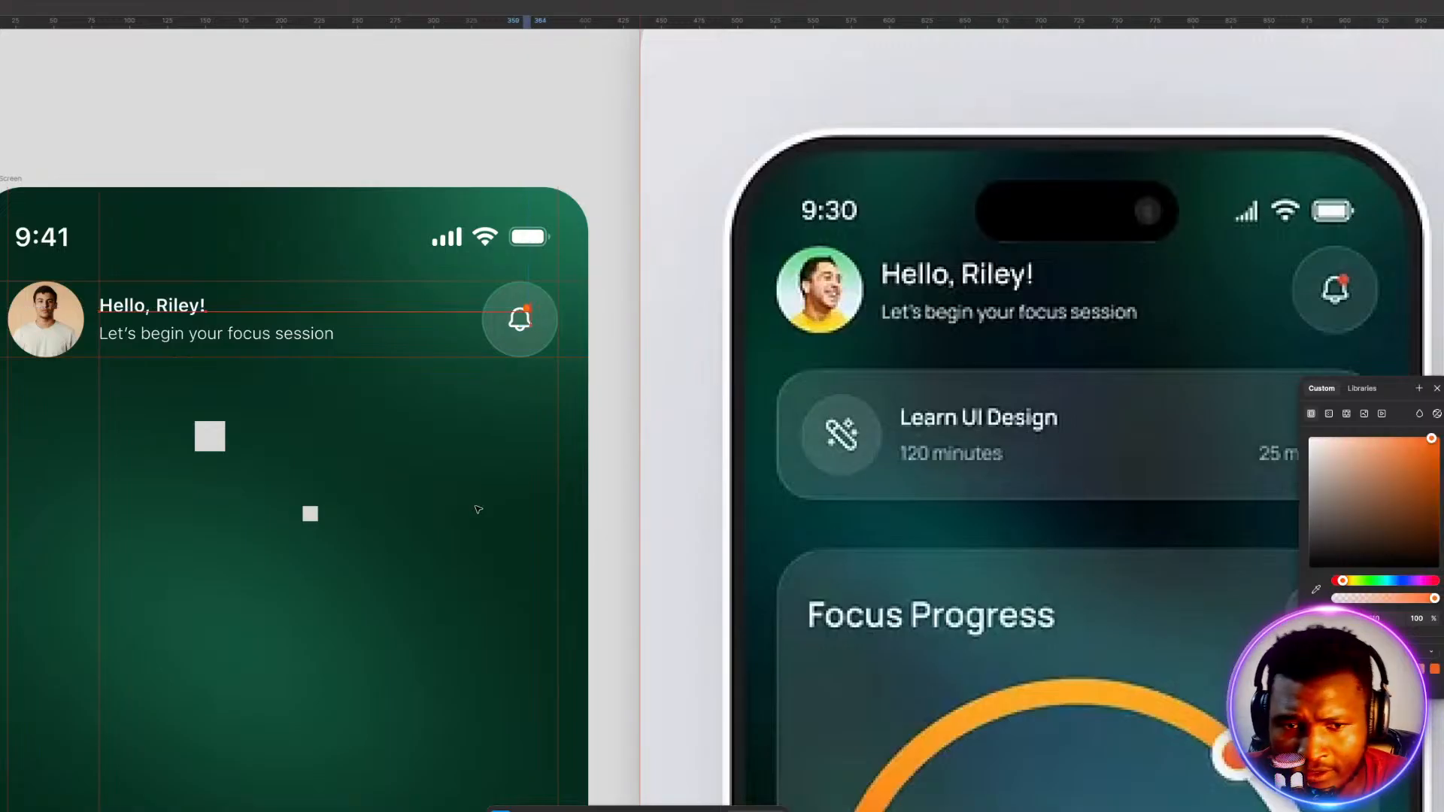
key("Down")
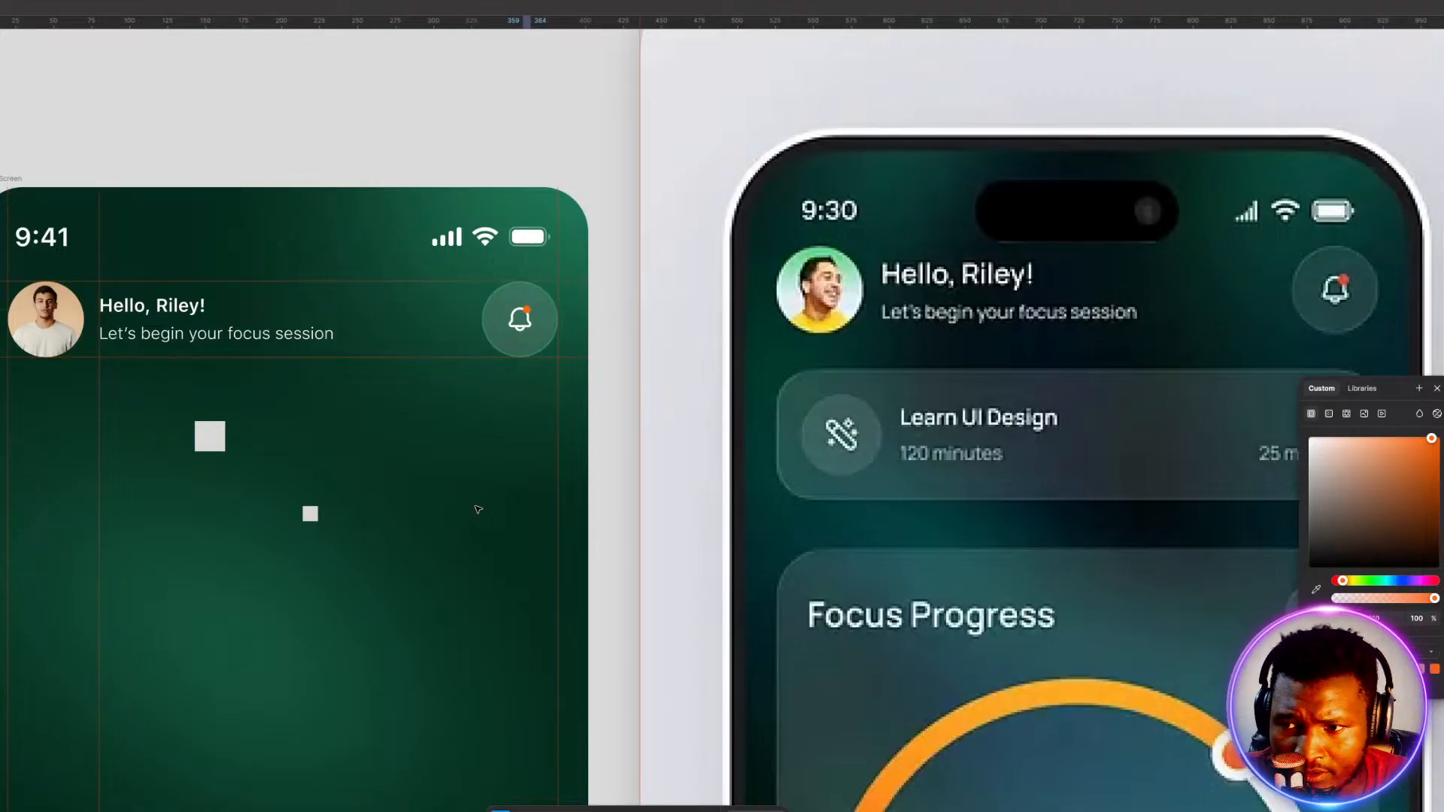
left_click(478, 496)
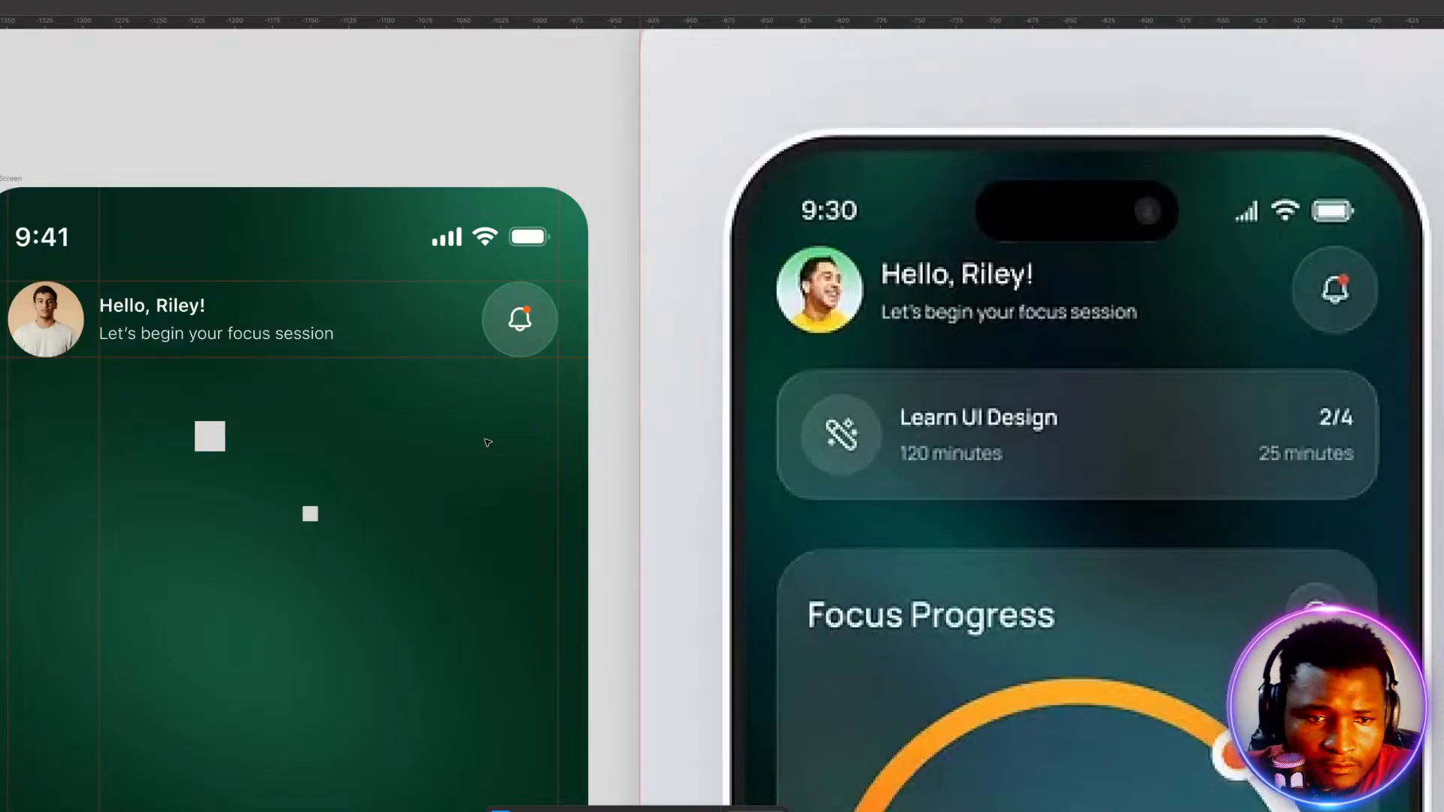
Select the orange notification dot on the bell icon for further adjustment.
scroll(423, 554, "down", 5)
scroll(422, 554, "up", 4)
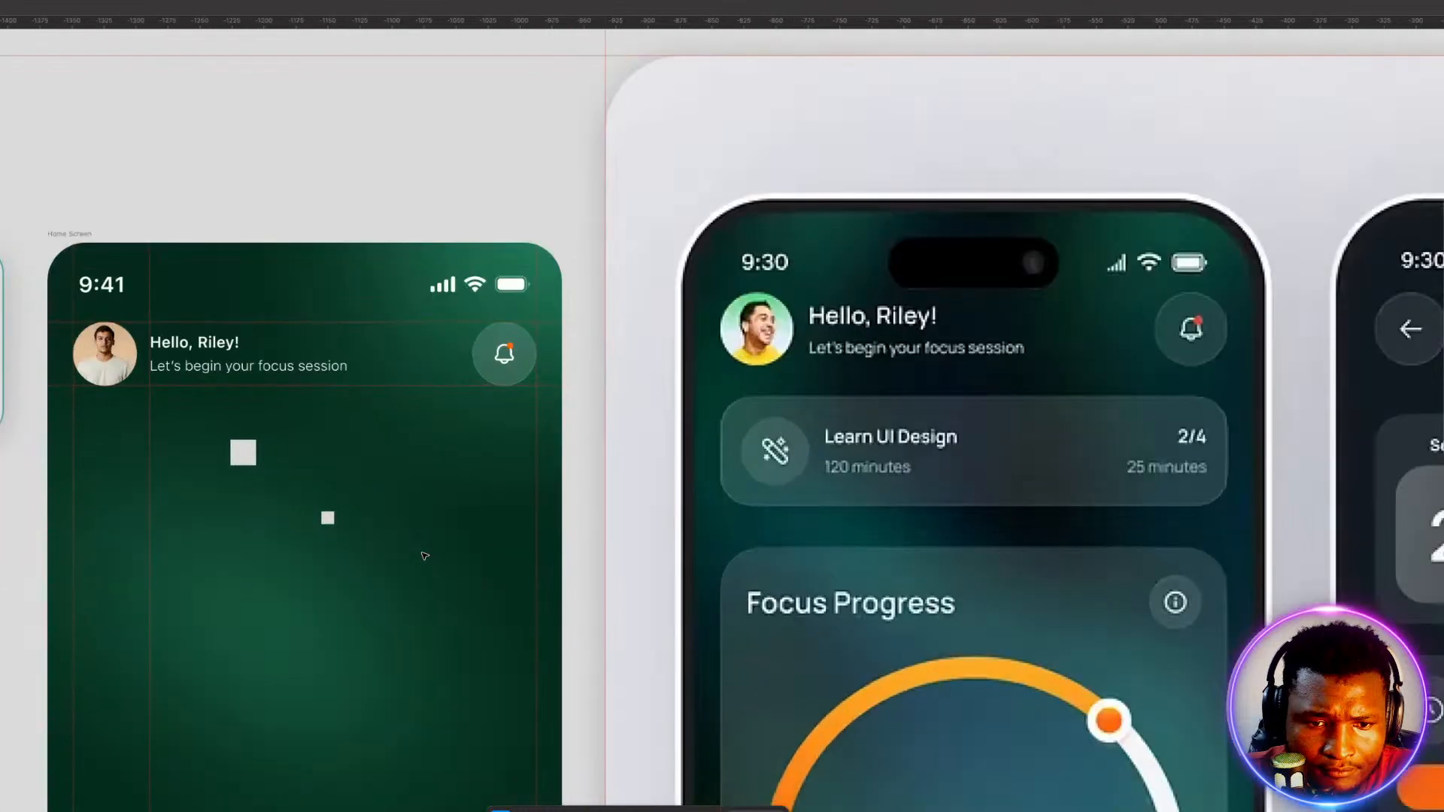
scroll(423, 554, "up", 1)
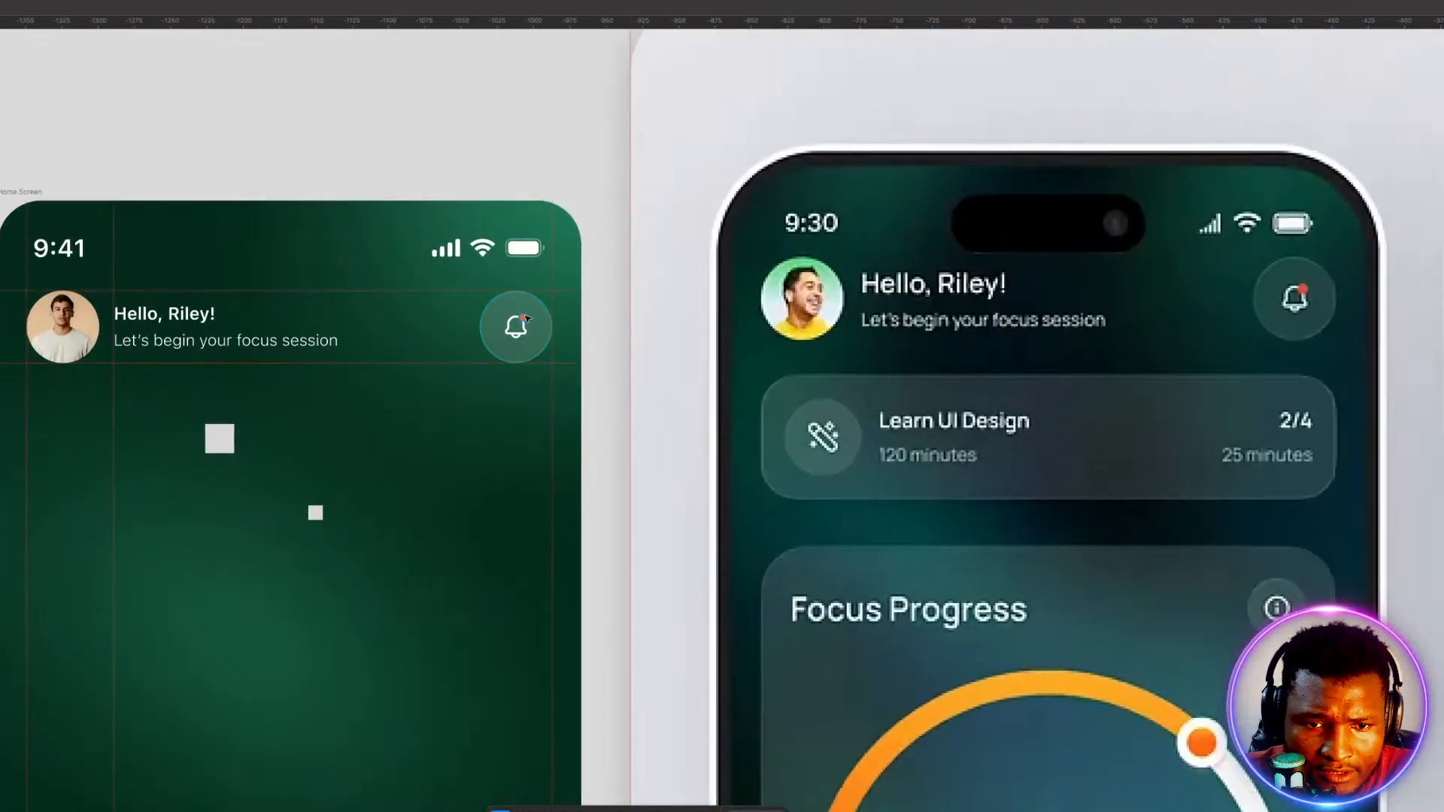
left_click(517, 325)
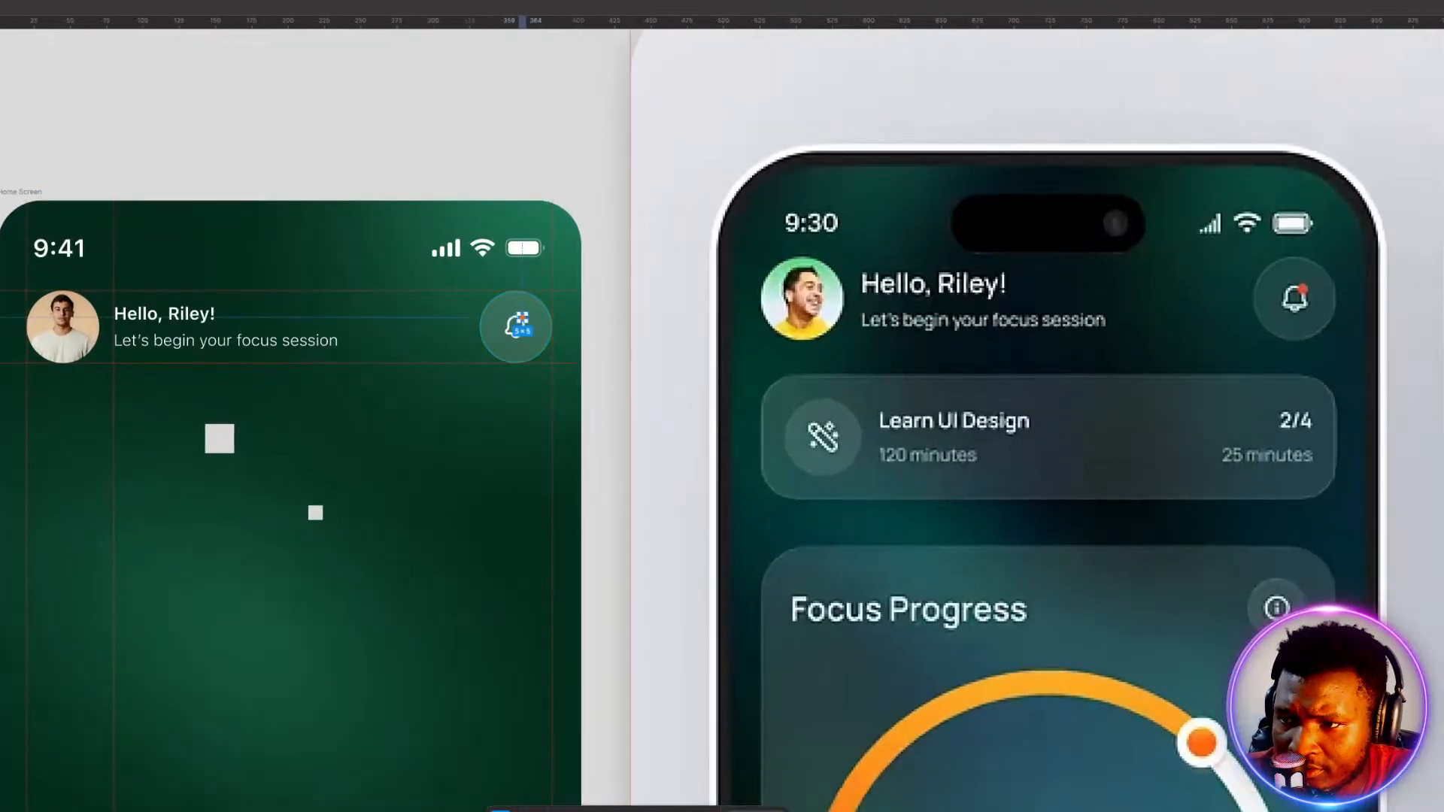
Group the notification bell icon with its circular background on the Home Screen.
key("Escape")
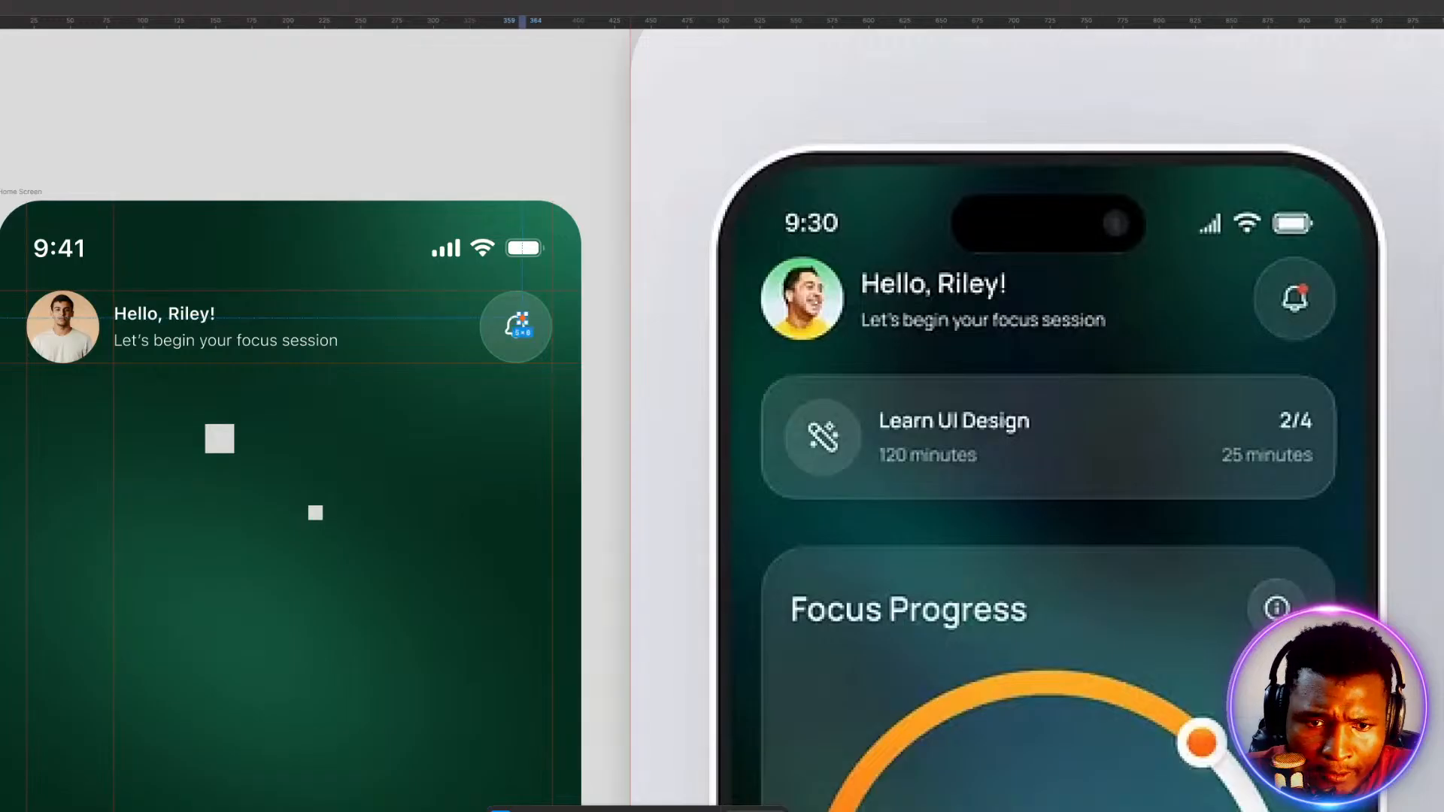
left_click(429, 584)
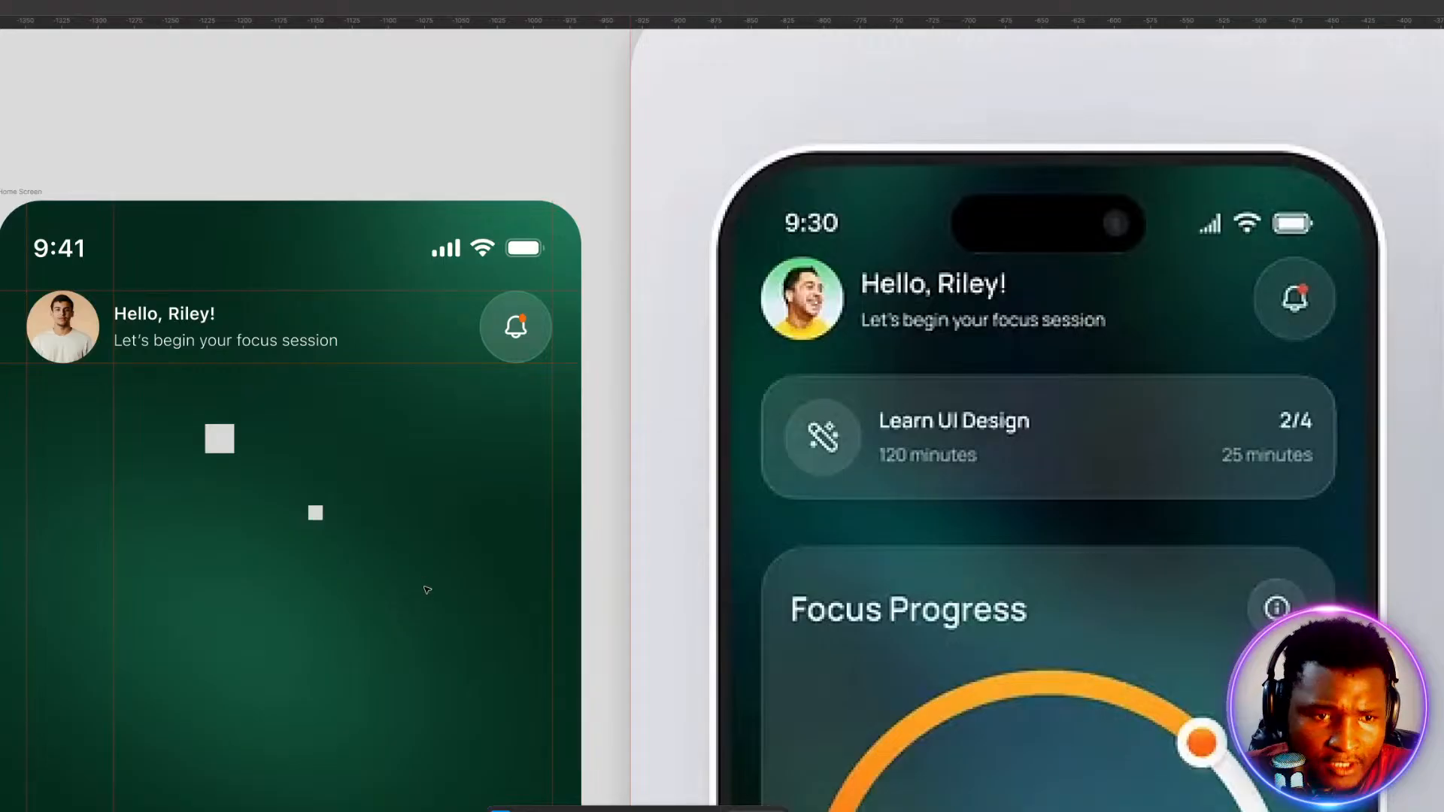
left_click(498, 348)
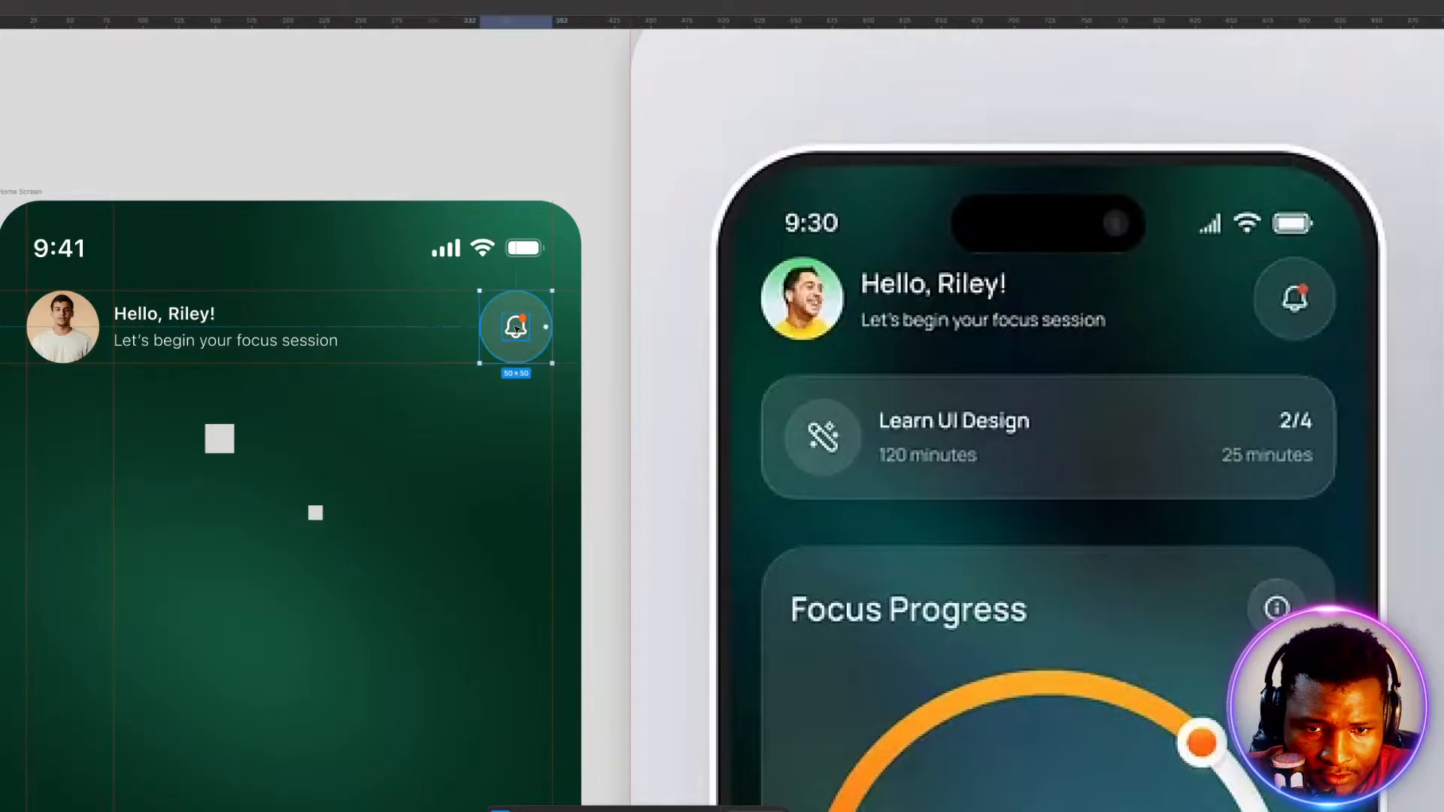
left_click(516, 329)
key("k")
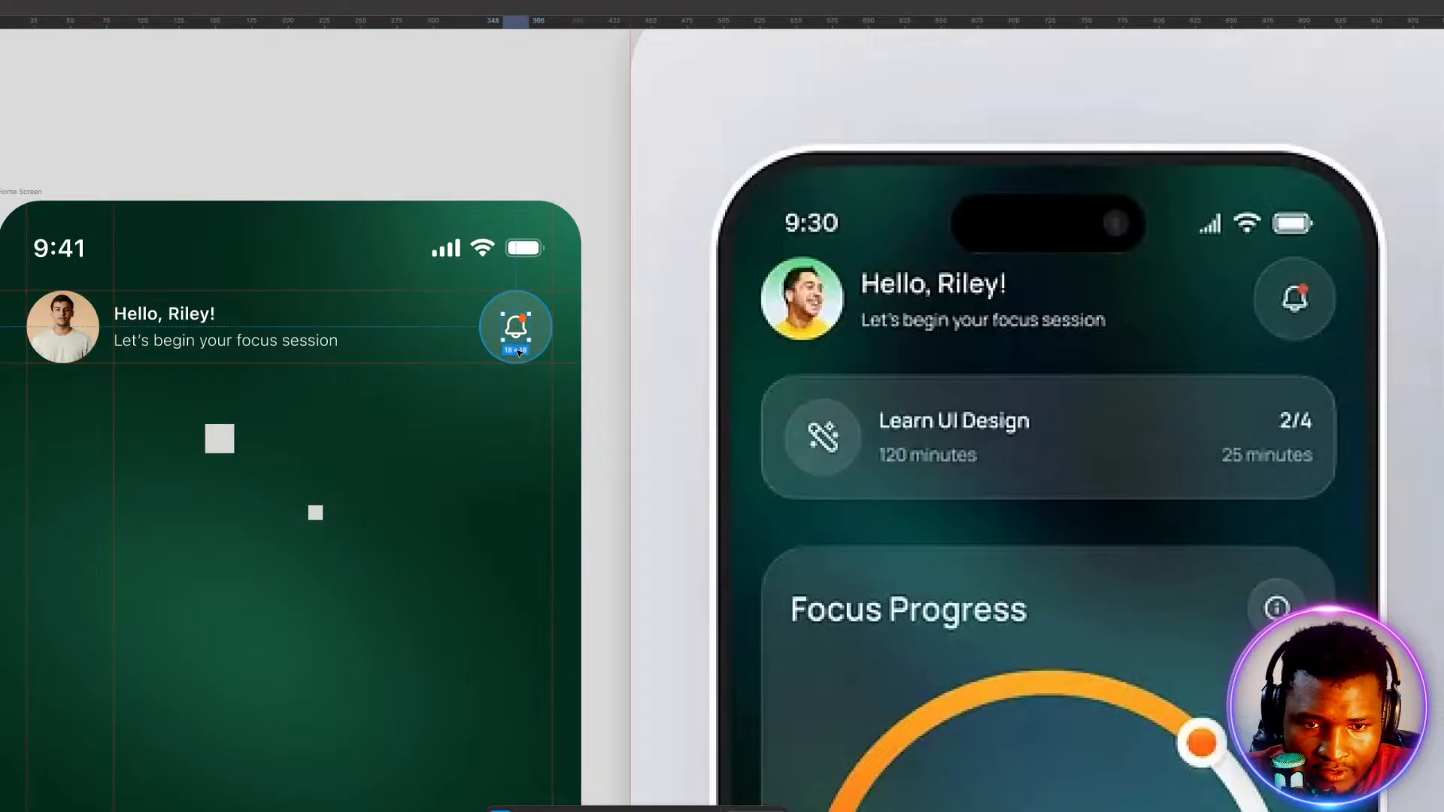
left_click(519, 354)
key("ctrl+g")
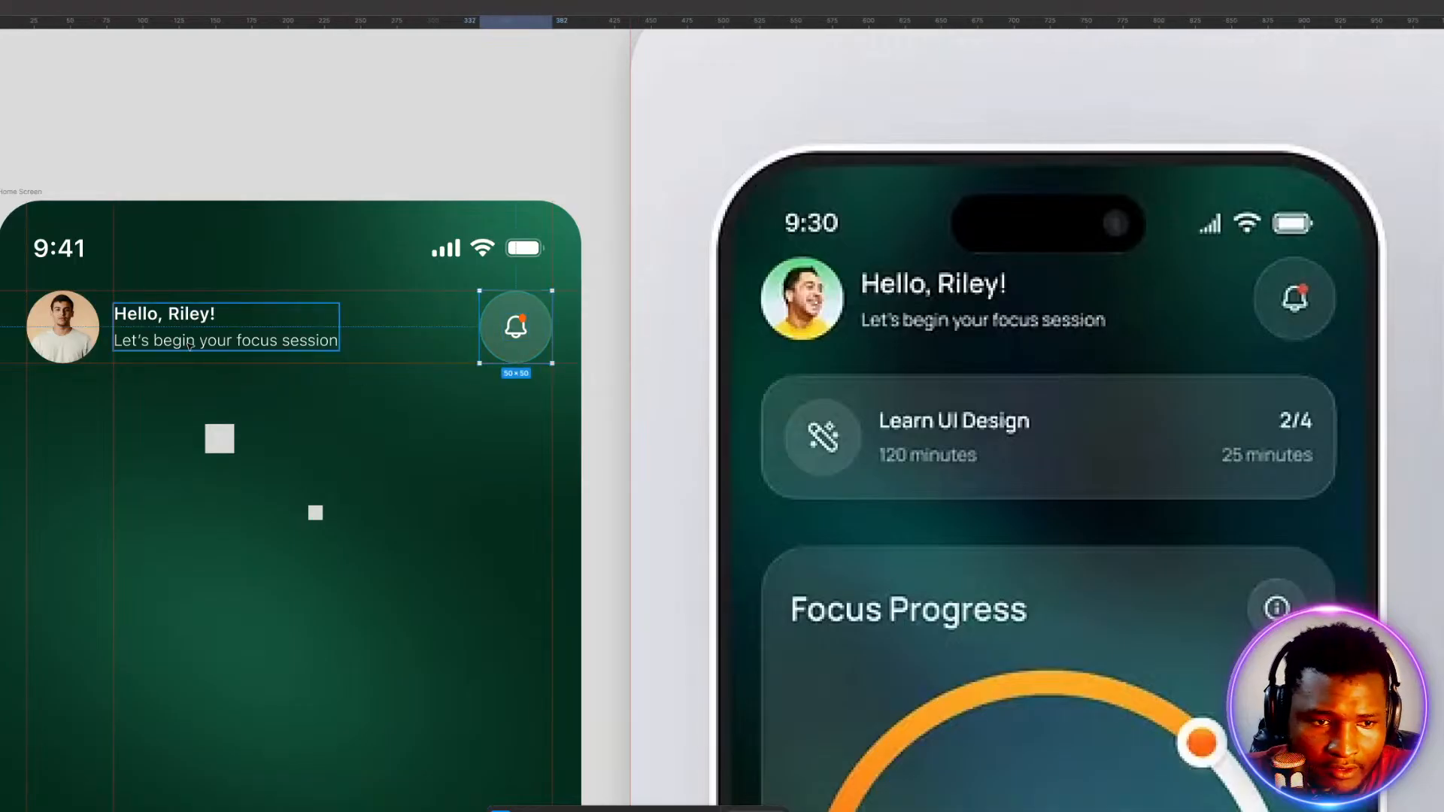
Group the avatar and greeting text together with the bell button as one header row.
left_click(225, 326)
left_click(48, 338, "shift")
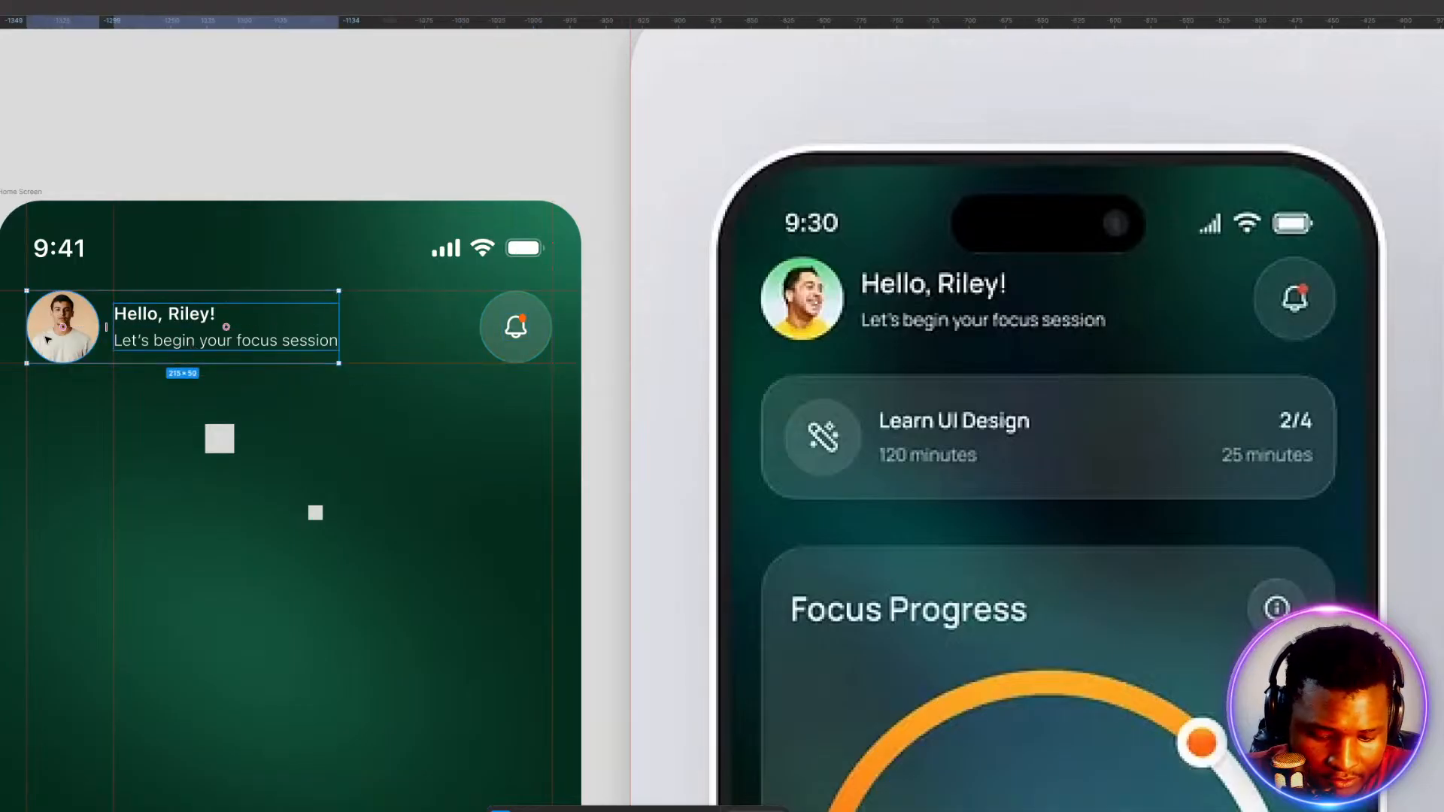
left_click(516, 327, "shift")
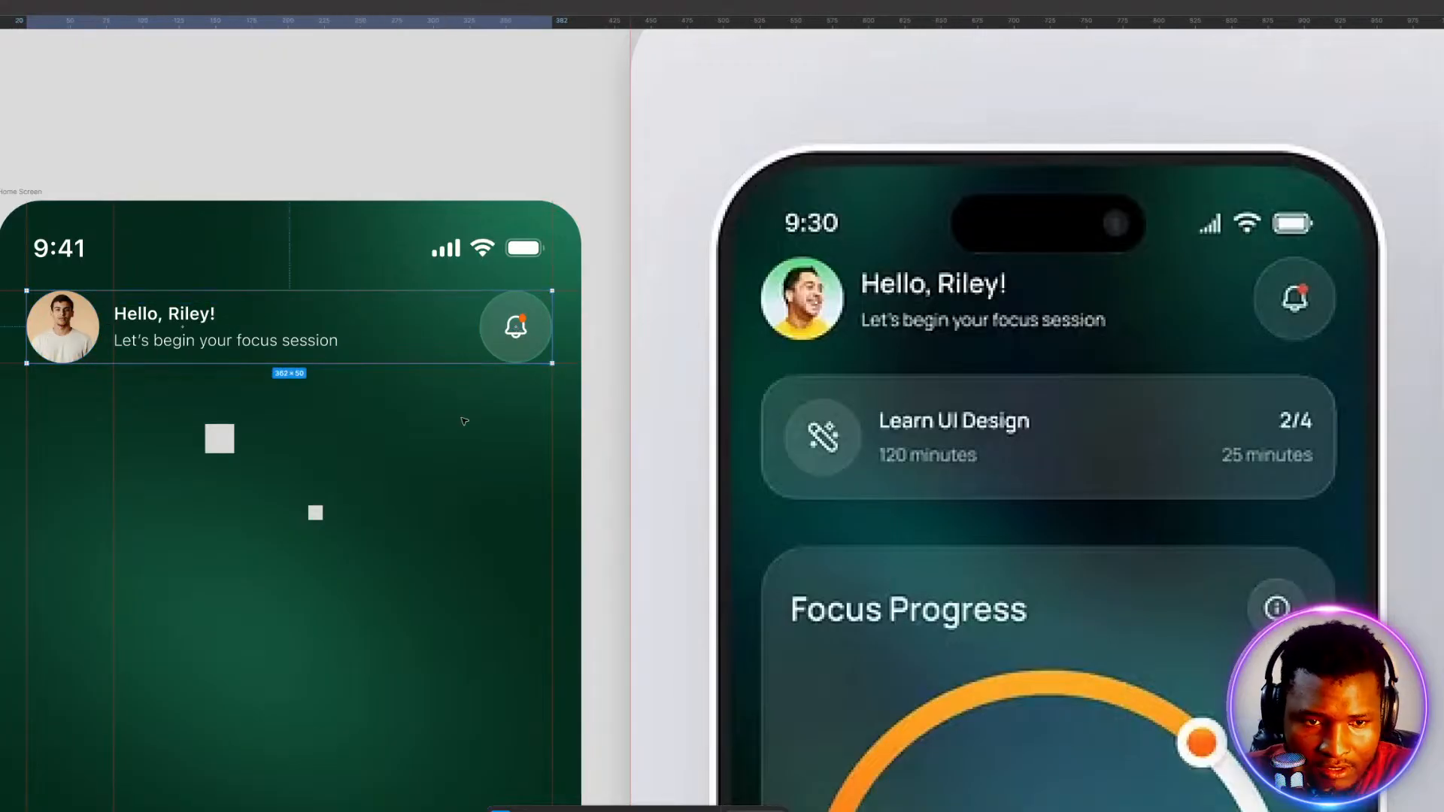
left_click(455, 531)
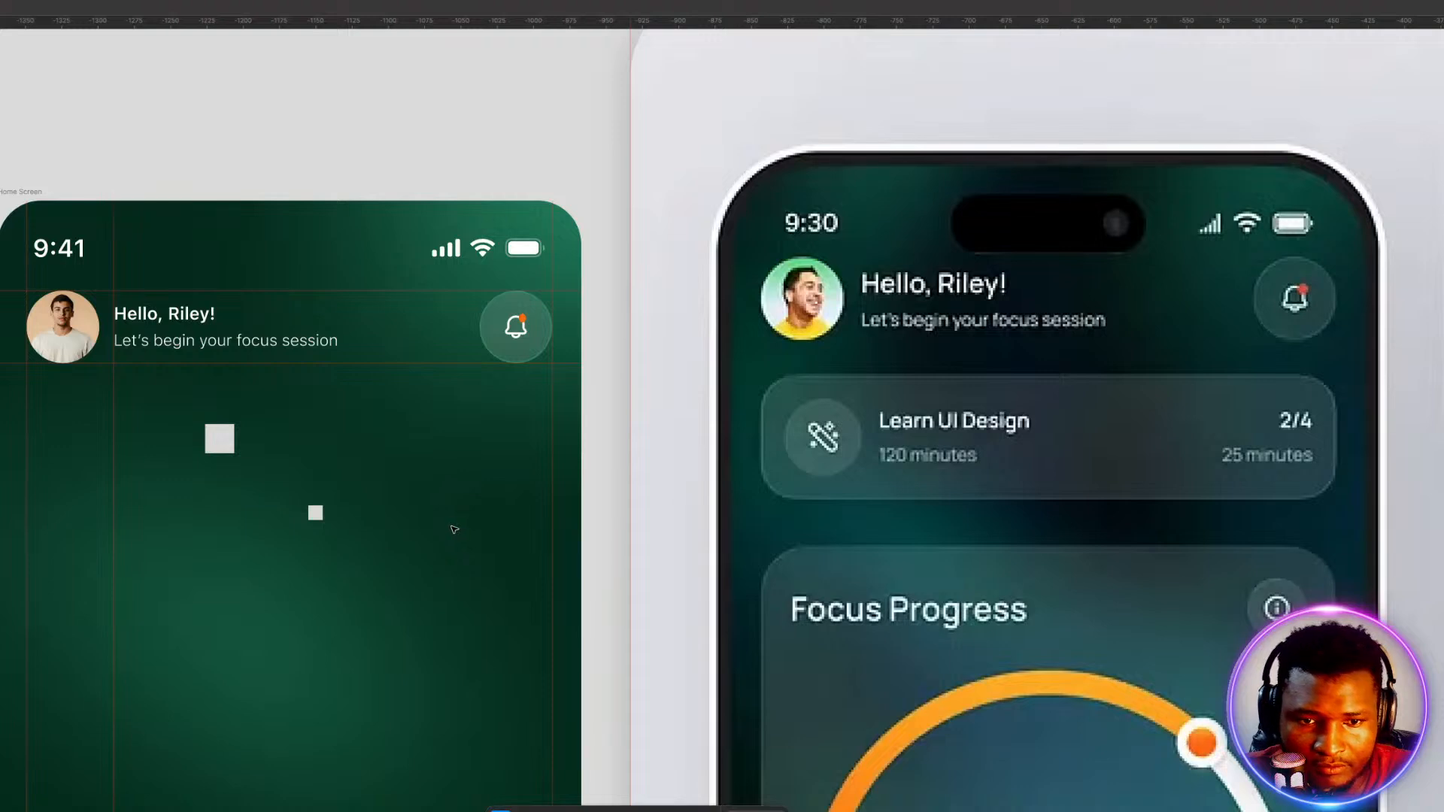
Place the 20 × 20 spacer square directly below the header and add a horizontal guide along its lower edge.
left_click_drag(220, 442, 293, 378)
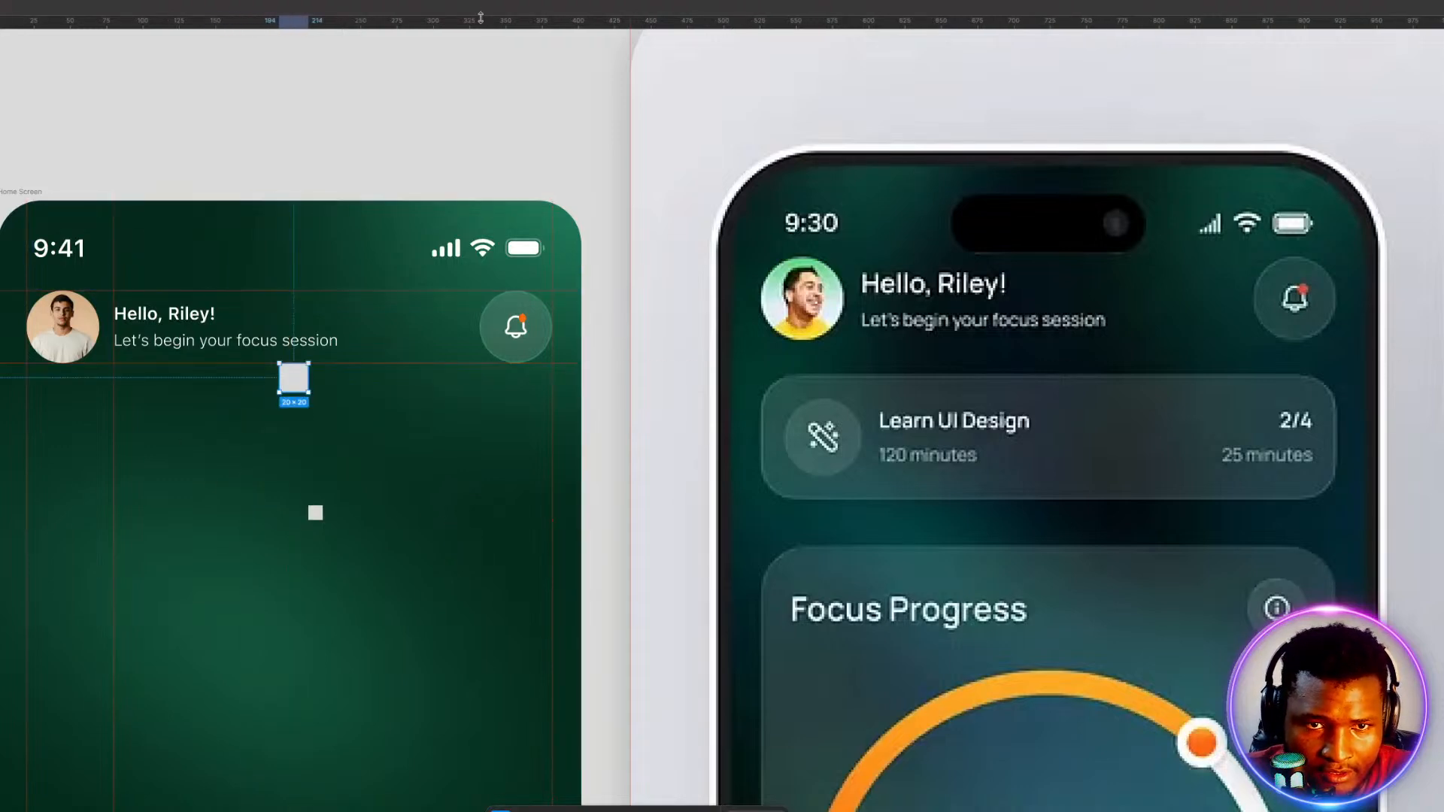
left_click_drag(482, 20, 484, 392)
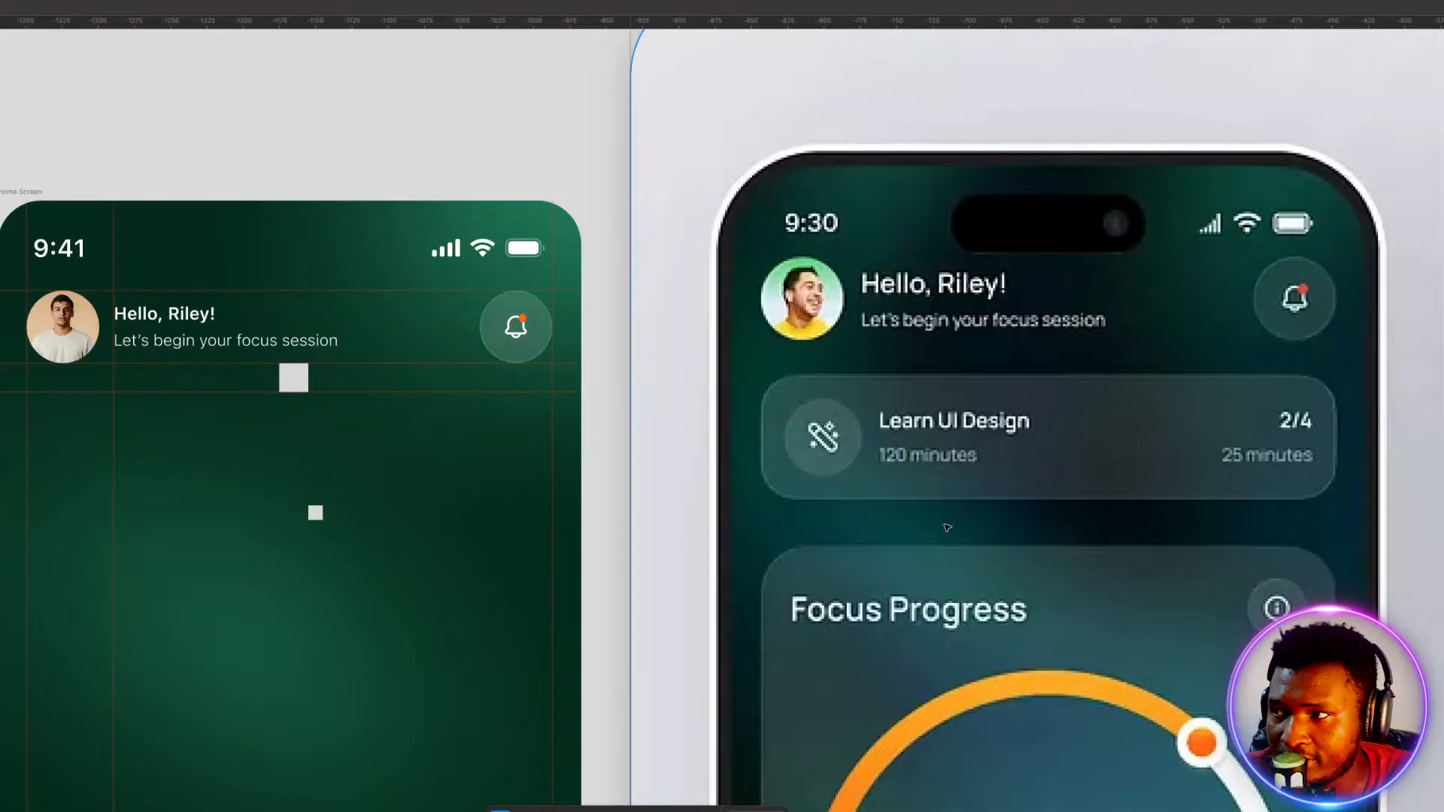
Move the 10 × 10 square lower and draw a 362 × 60 card rectangle below the spacer between the side guides.
left_click_drag(978, 526, 803, 407)
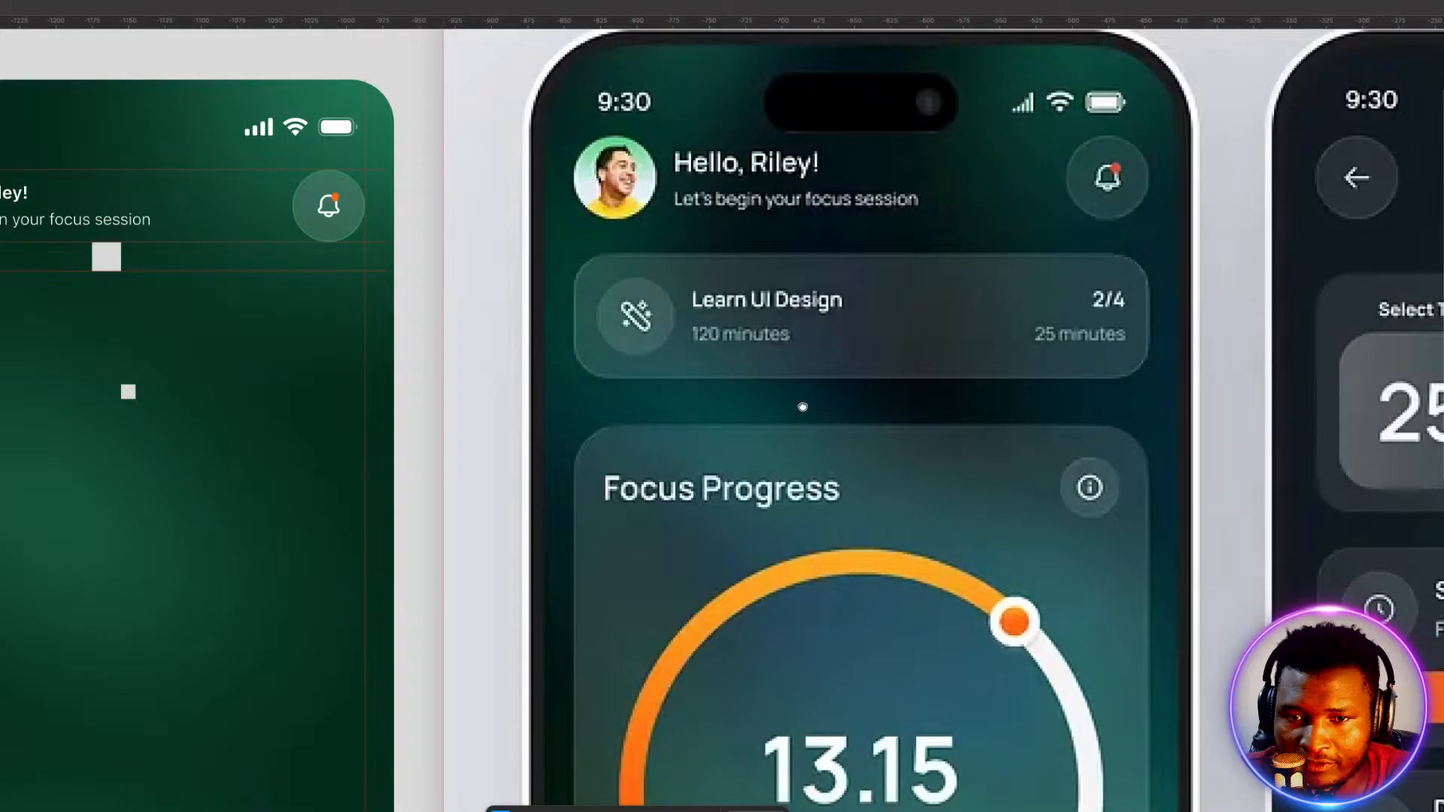
left_click_drag(803, 406, 1085, 434)
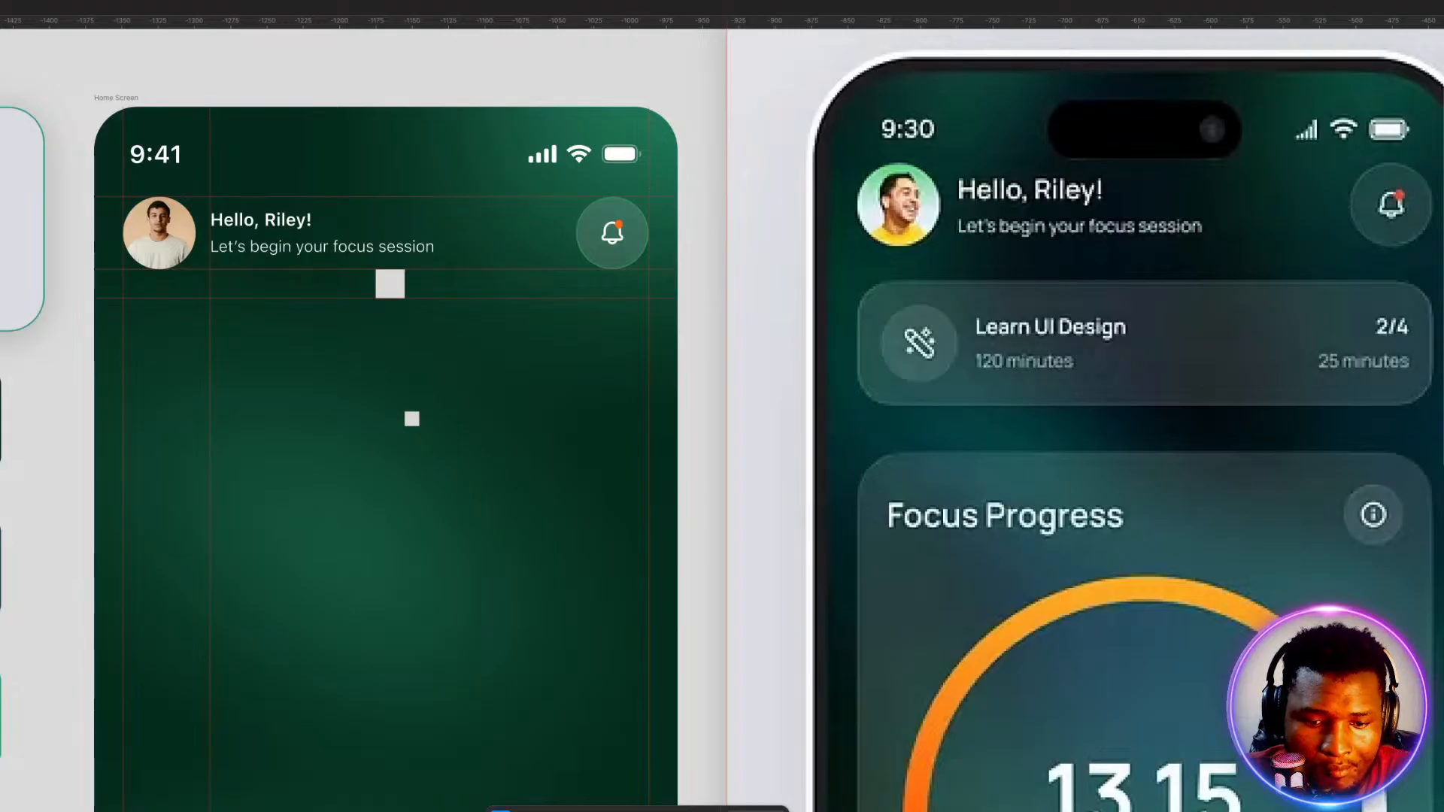
left_click_drag(750, 449, 689, 446)
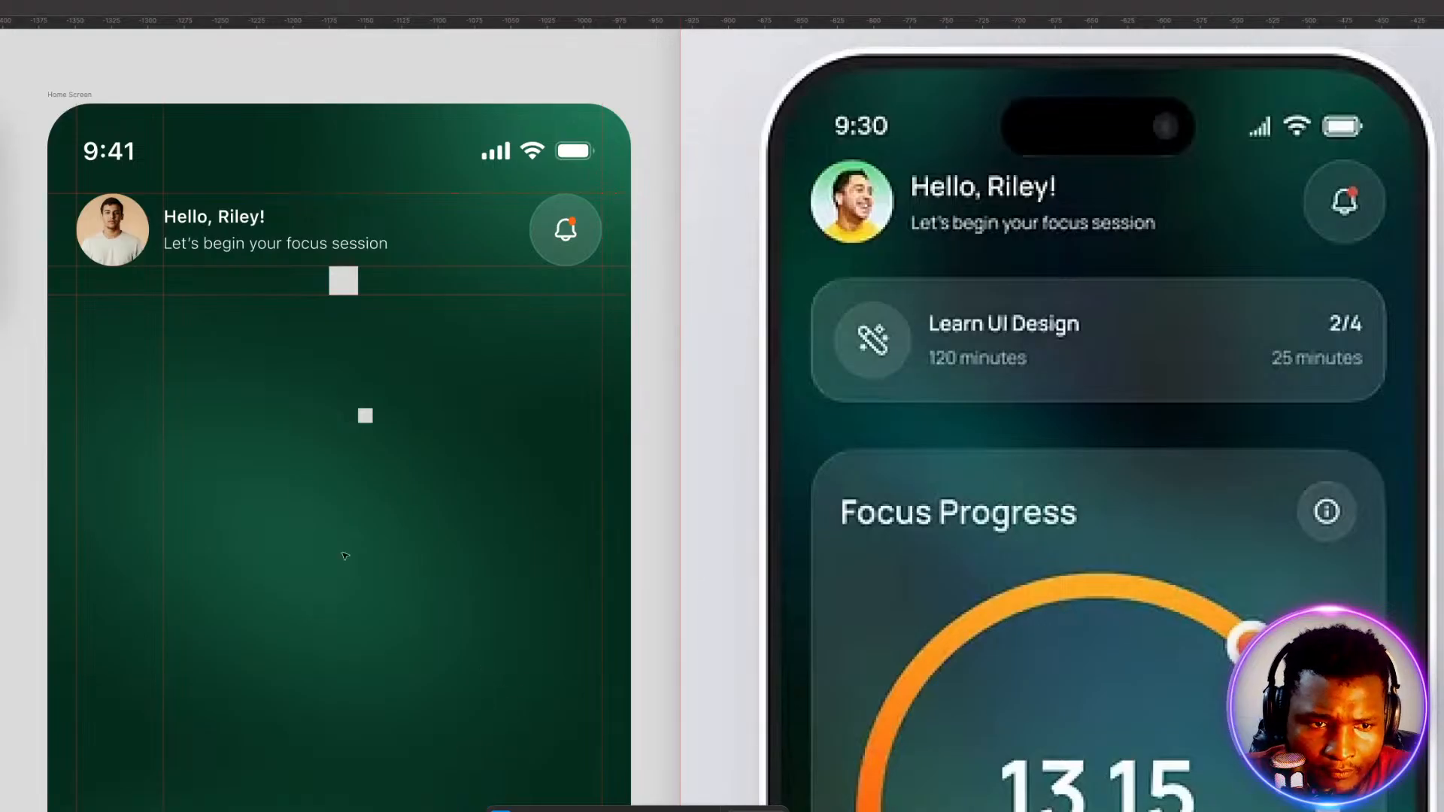
left_click_drag(365, 415, 374, 578)
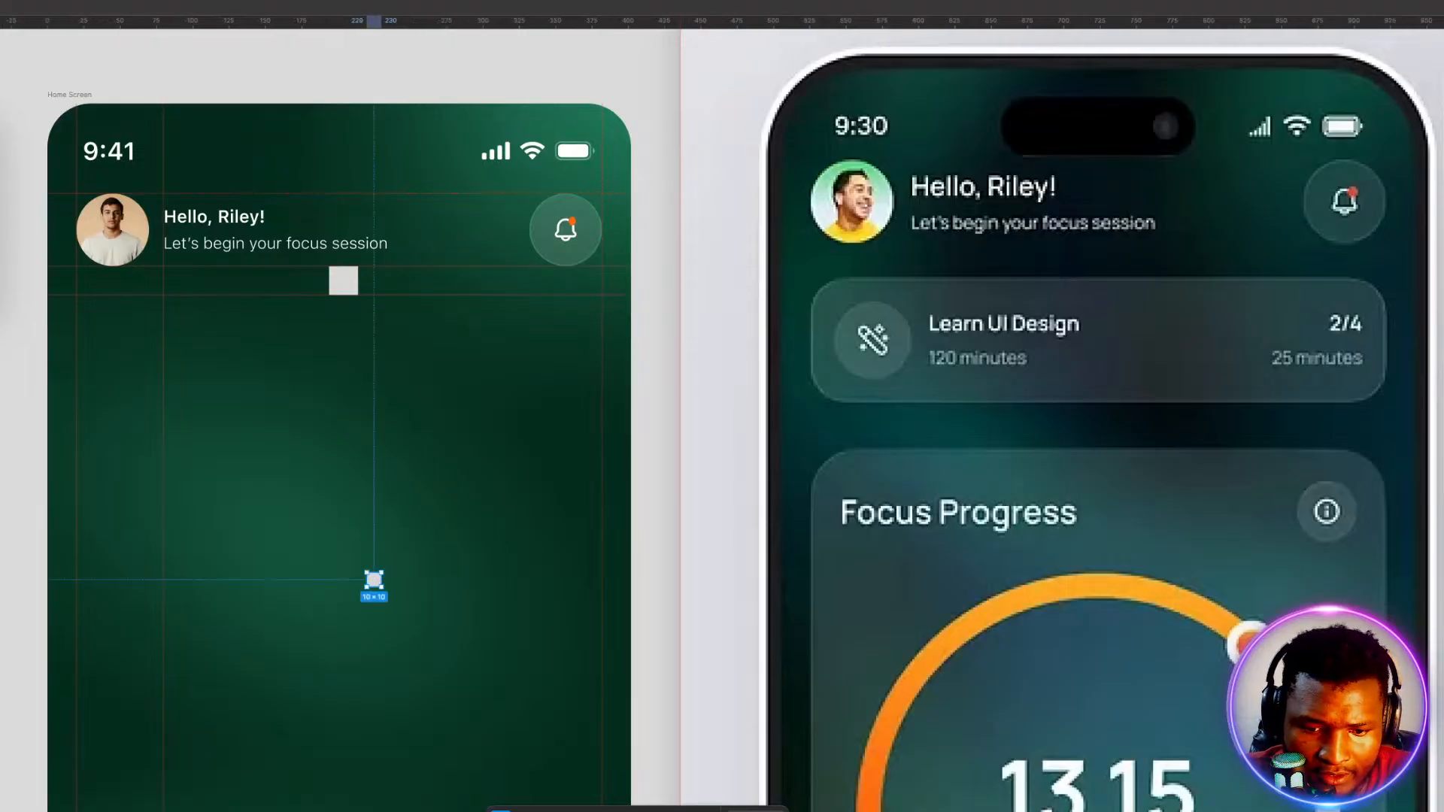
left_click(594, 807)
left_click(620, 704)
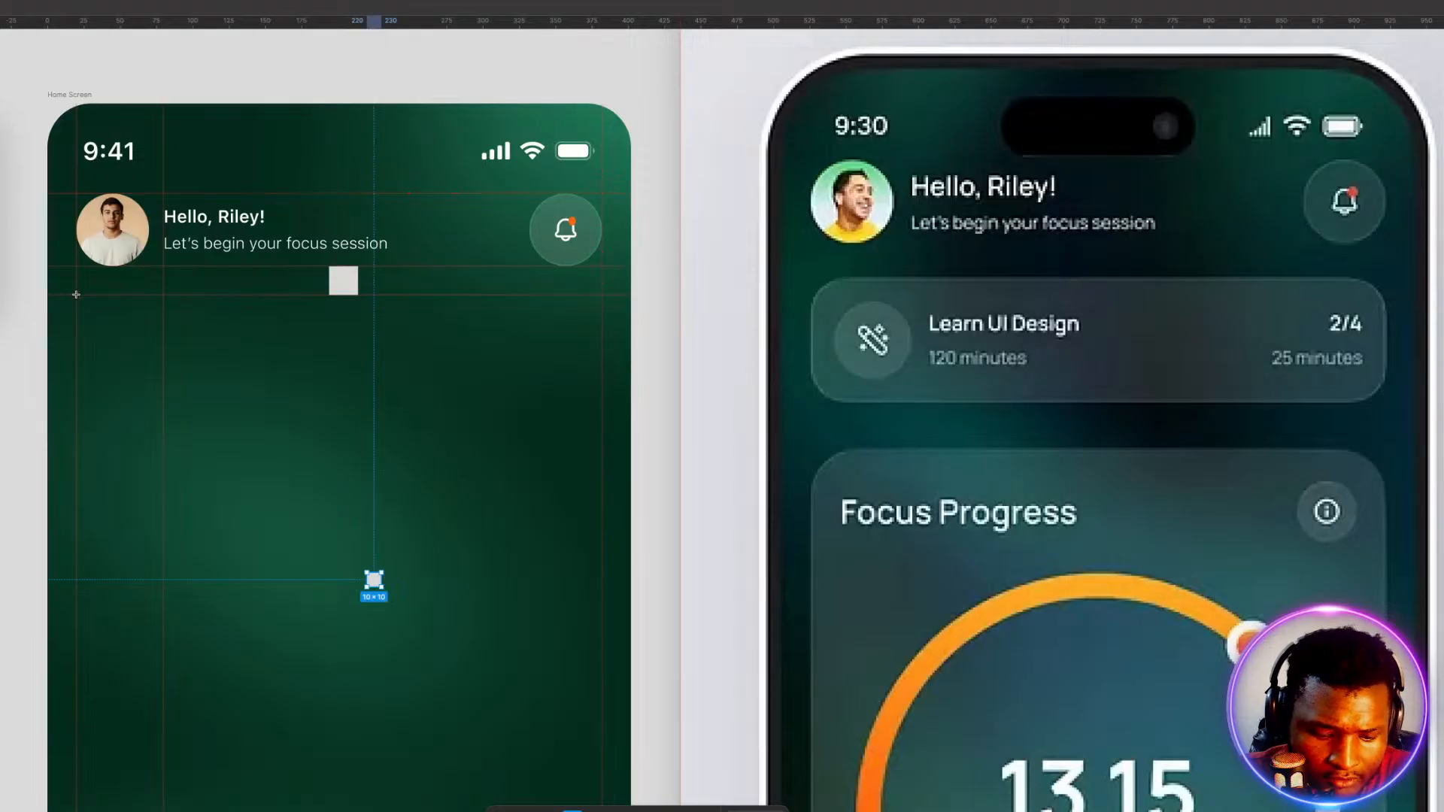
mouse_move(76, 294)
left_mouse_down()
mouse_move(506, 722)
mouse_move(547, 19)
mouse_move(543, 373)
mouse_move(579, 355)
mouse_move(602, 384)
left_mouse_up()
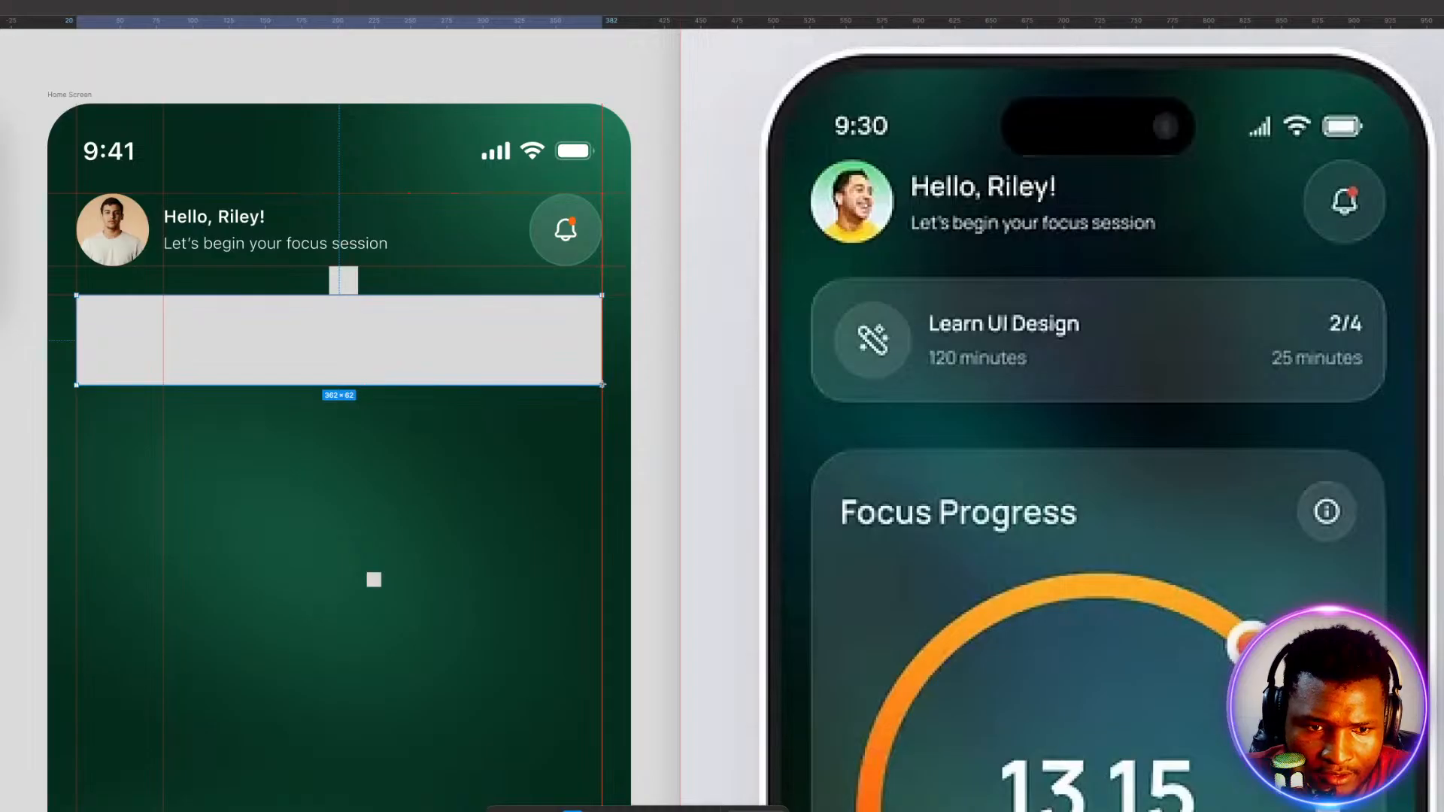
mouse_move(602, 385)
left_mouse_down()
mouse_move(603, 409)
mouse_move(602, 382)
left_mouse_up()
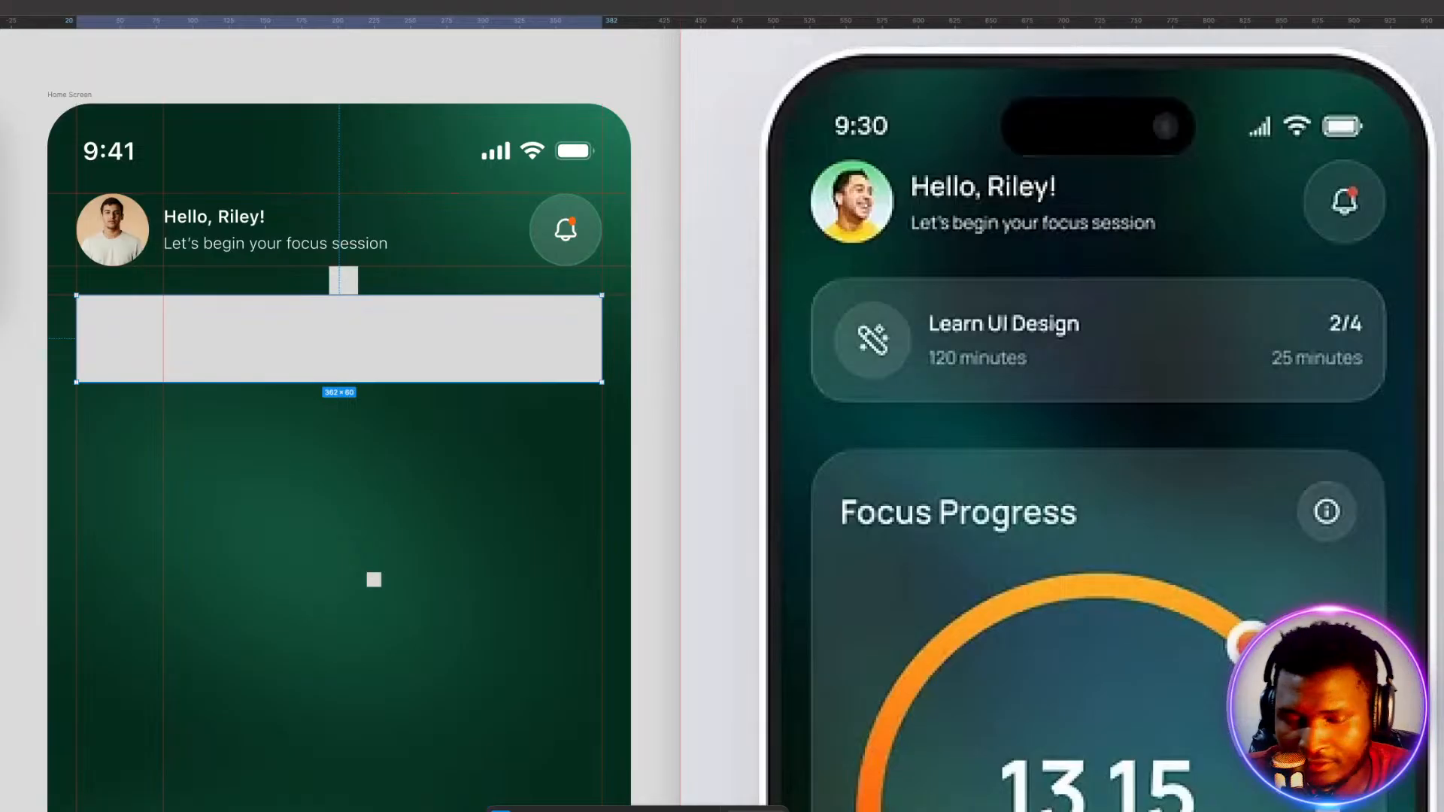
Round the corners of the card rectangle and give it a green stroke.
key("Return")
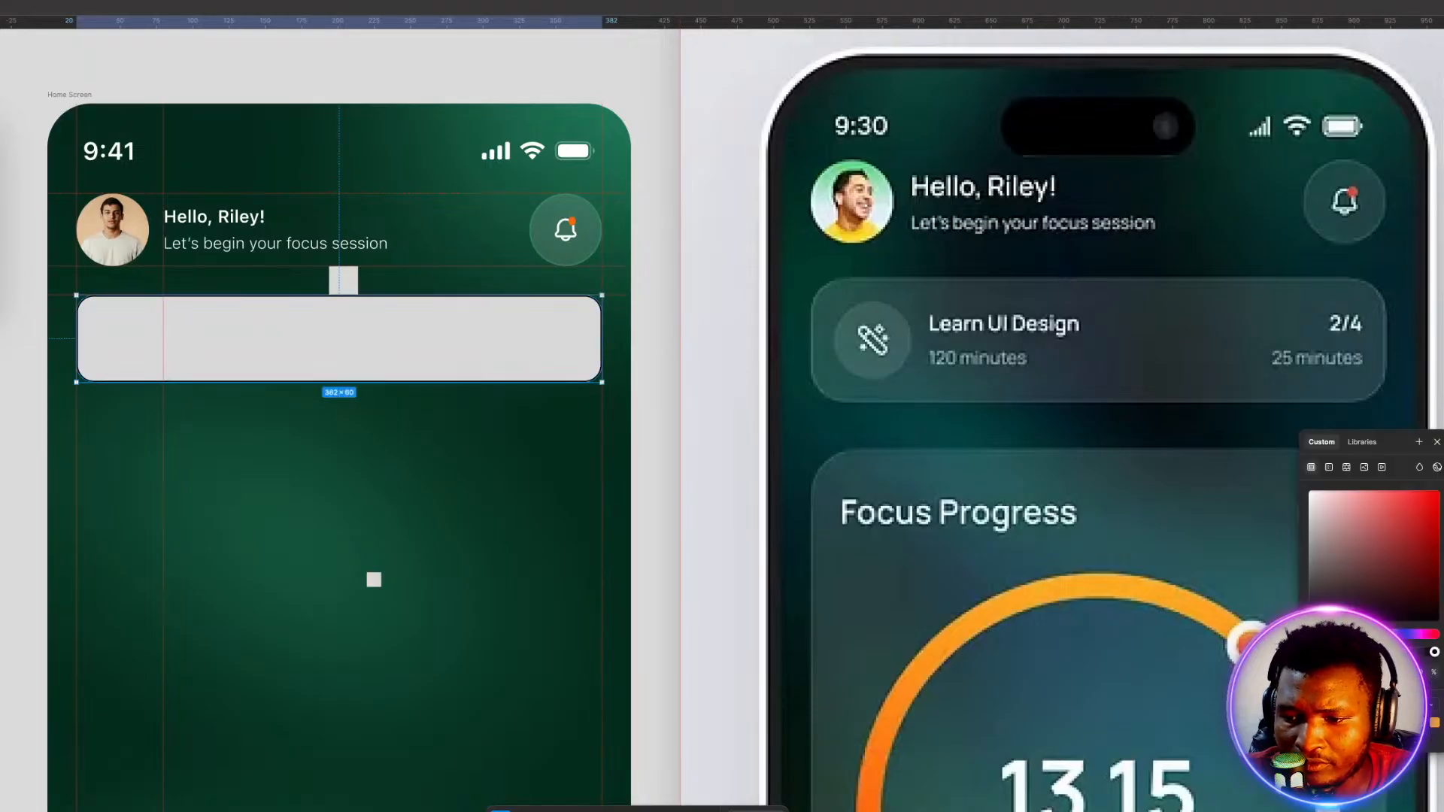
left_click(1364, 723)
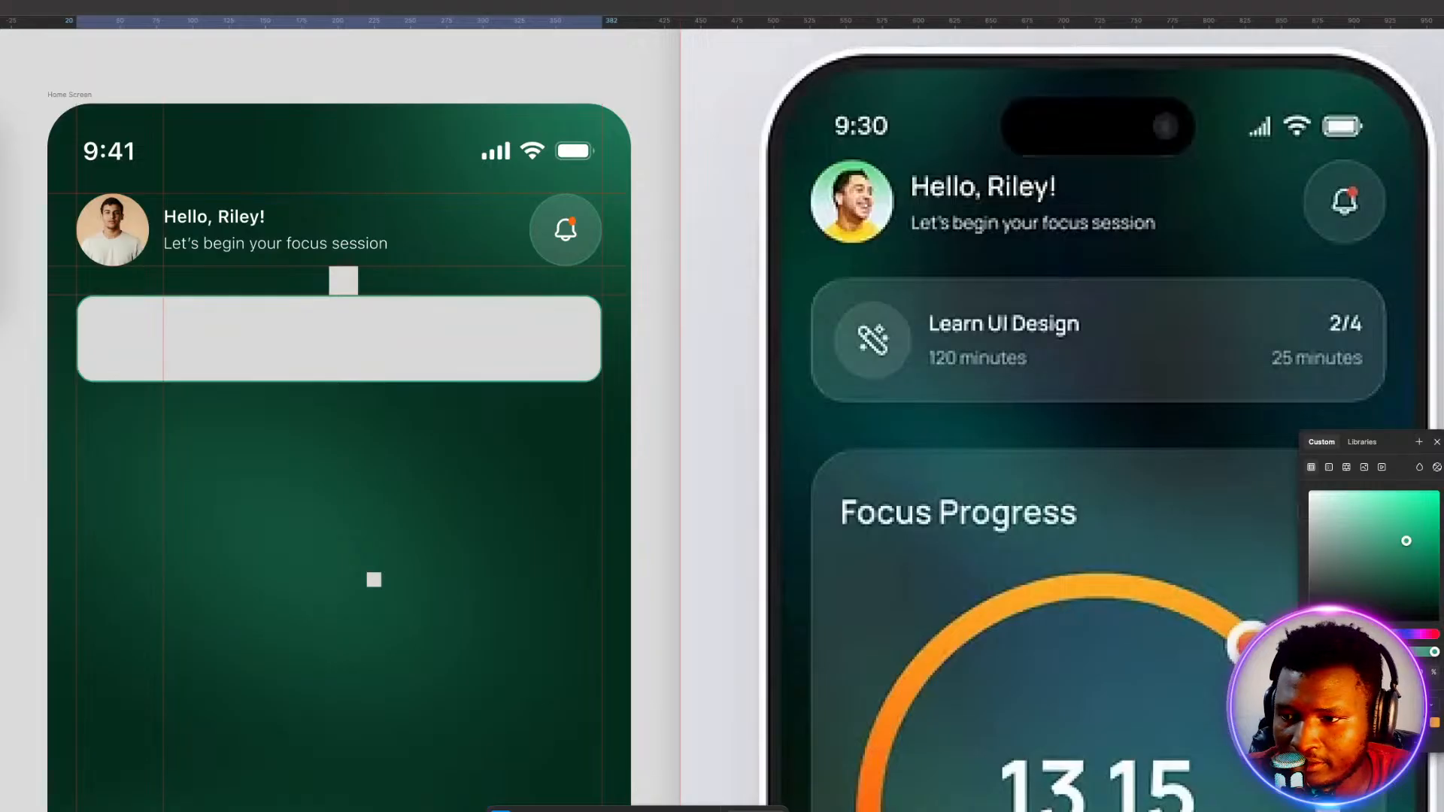
key("Escape")
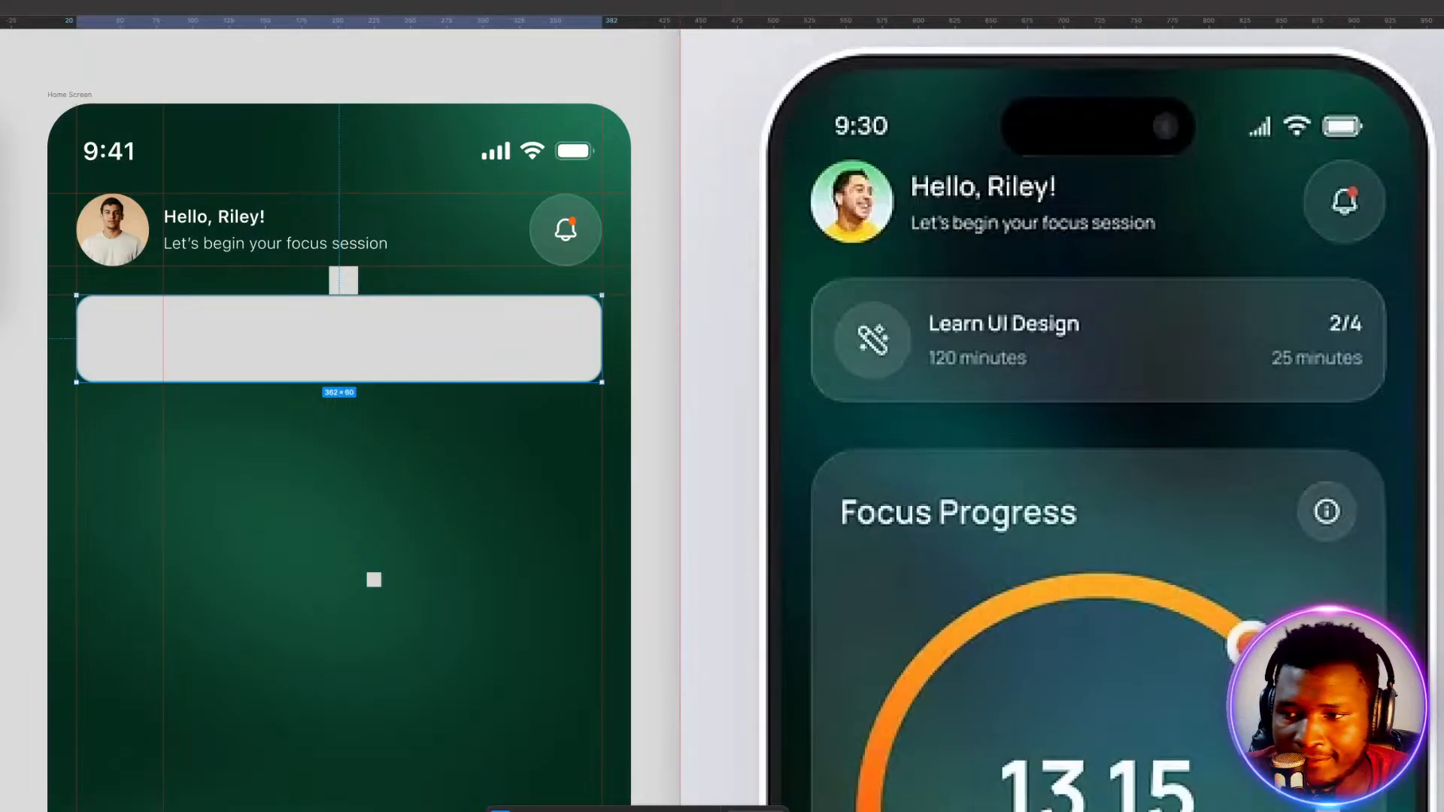
Change the card's fill to white and make it translucent like a glass panel.
left_click(1443, 388)
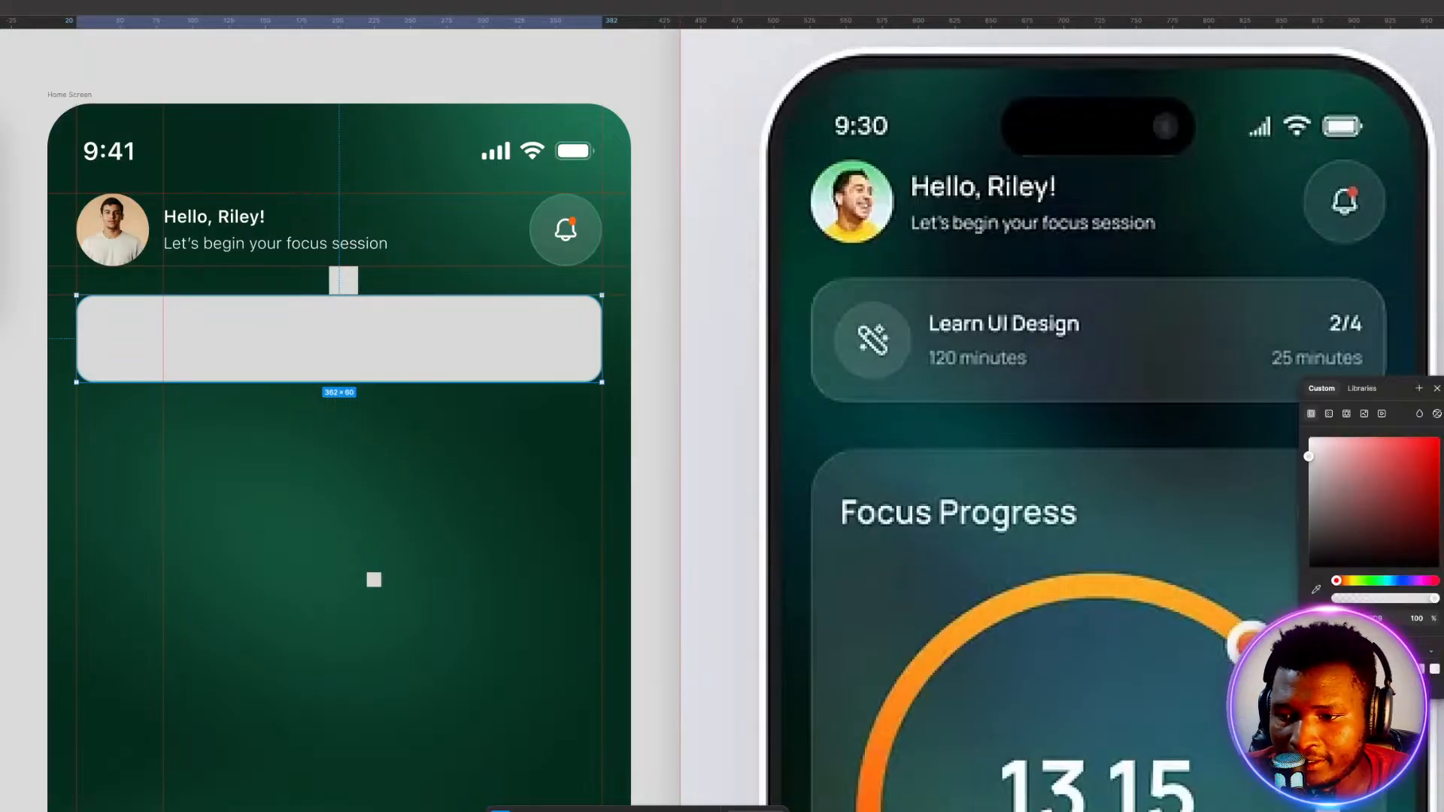
left_click_drag(1309, 456, 1308, 437)
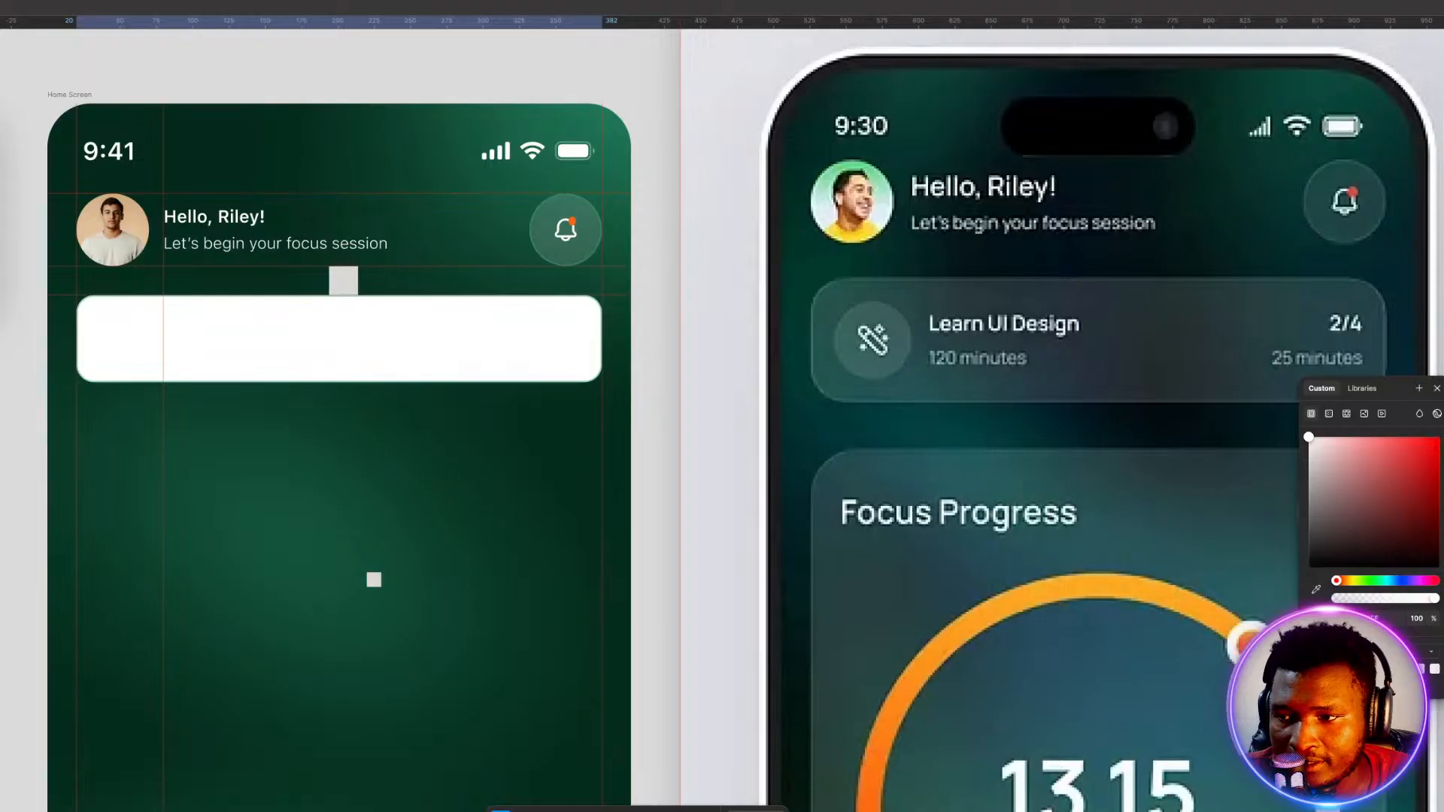
key("Escape")
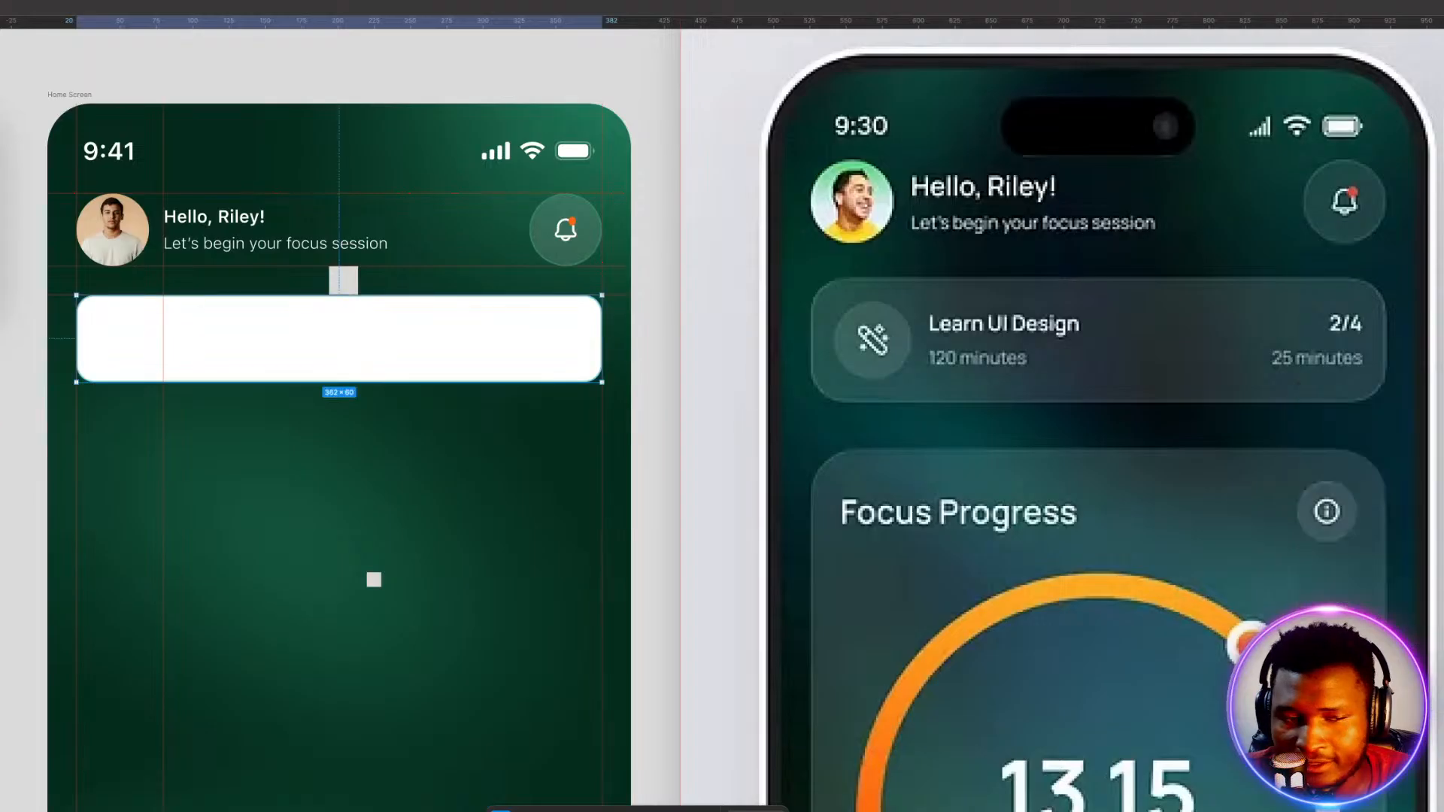
key("alt+super+v")
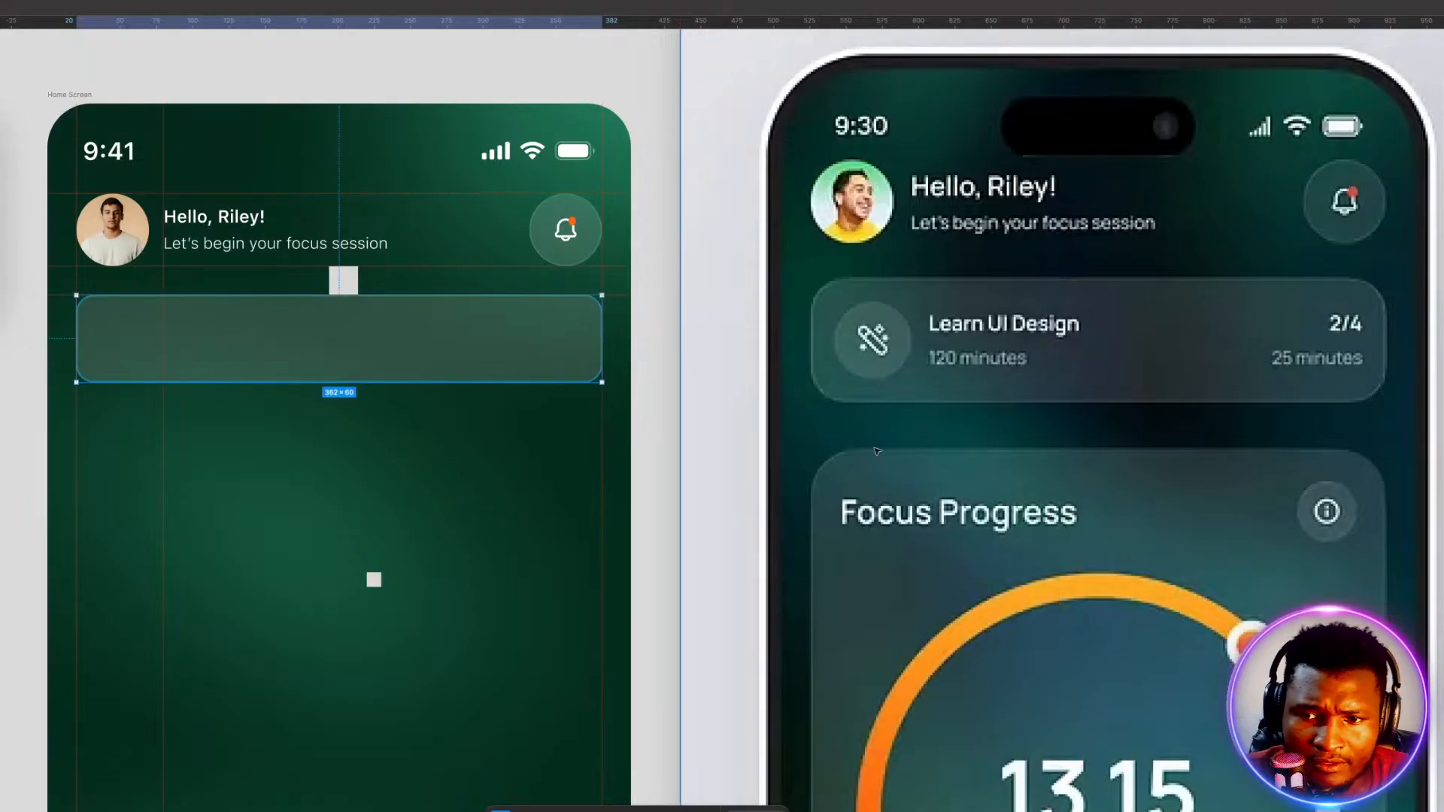
key("Escape")
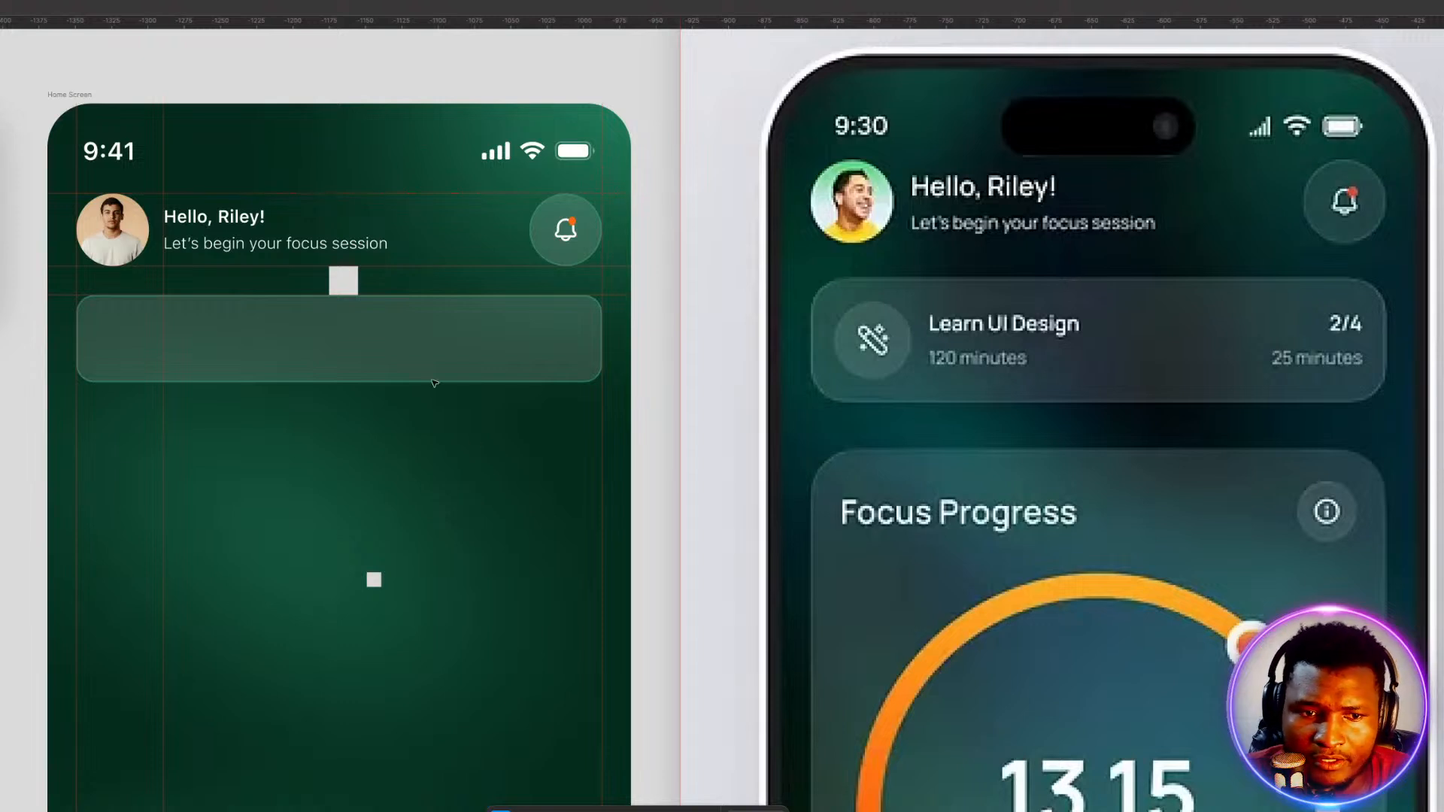
Move the 20 × 20 spacer below the card and place a copy of the bell's 50 × 50 circle on the card.
left_click(349, 279)
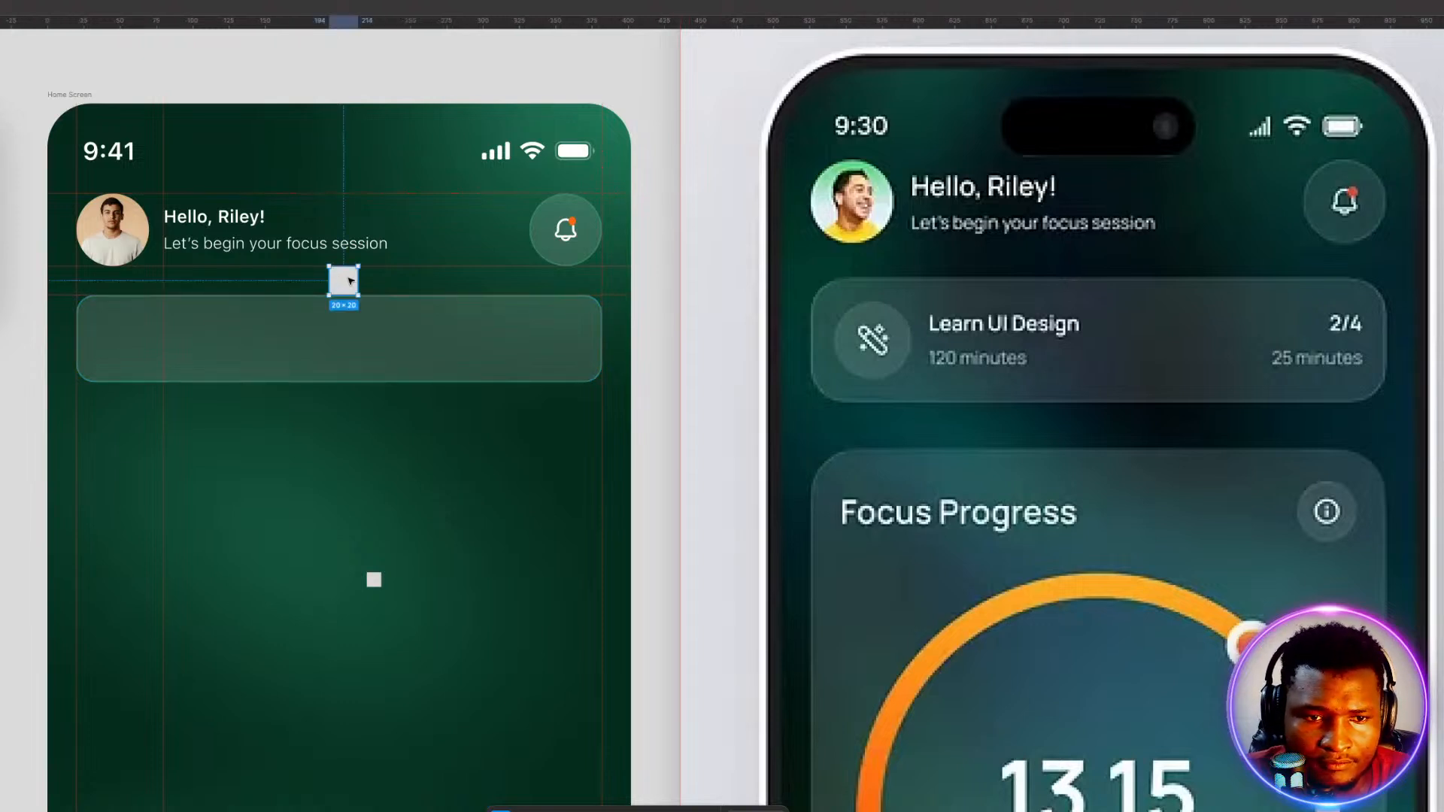
left_click_drag(351, 279, 376, 481)
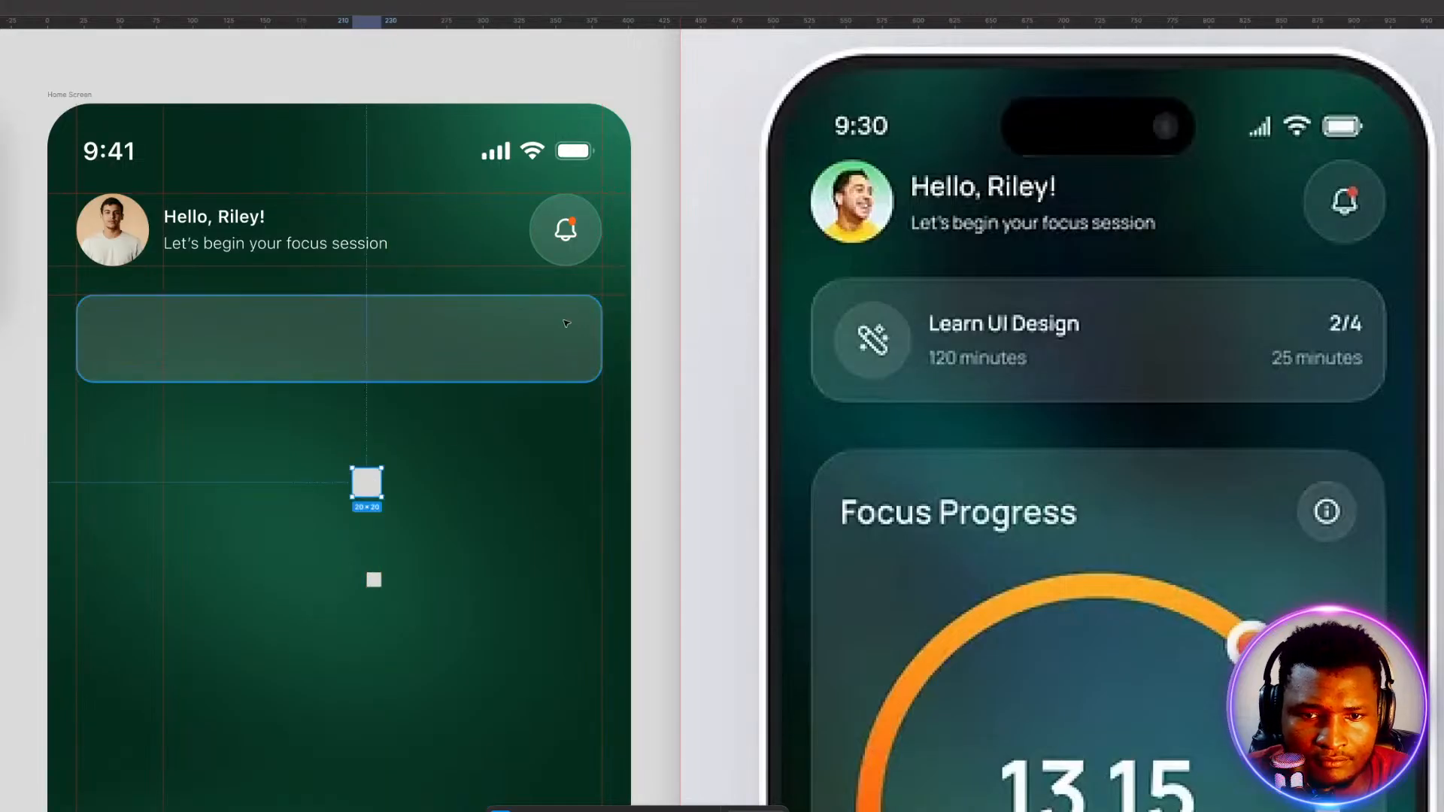
left_click(573, 248)
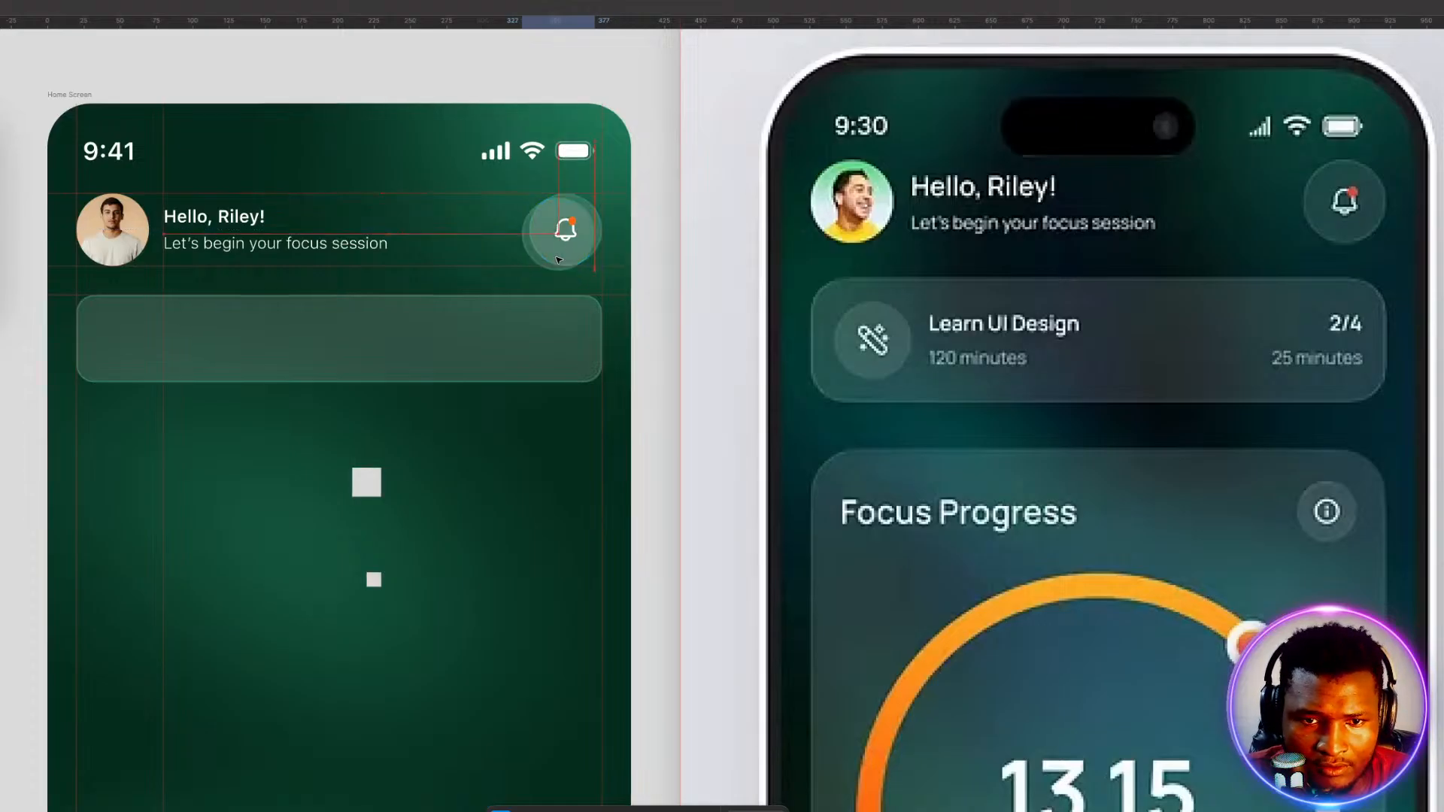
left_click_drag(571, 248, 252, 354)
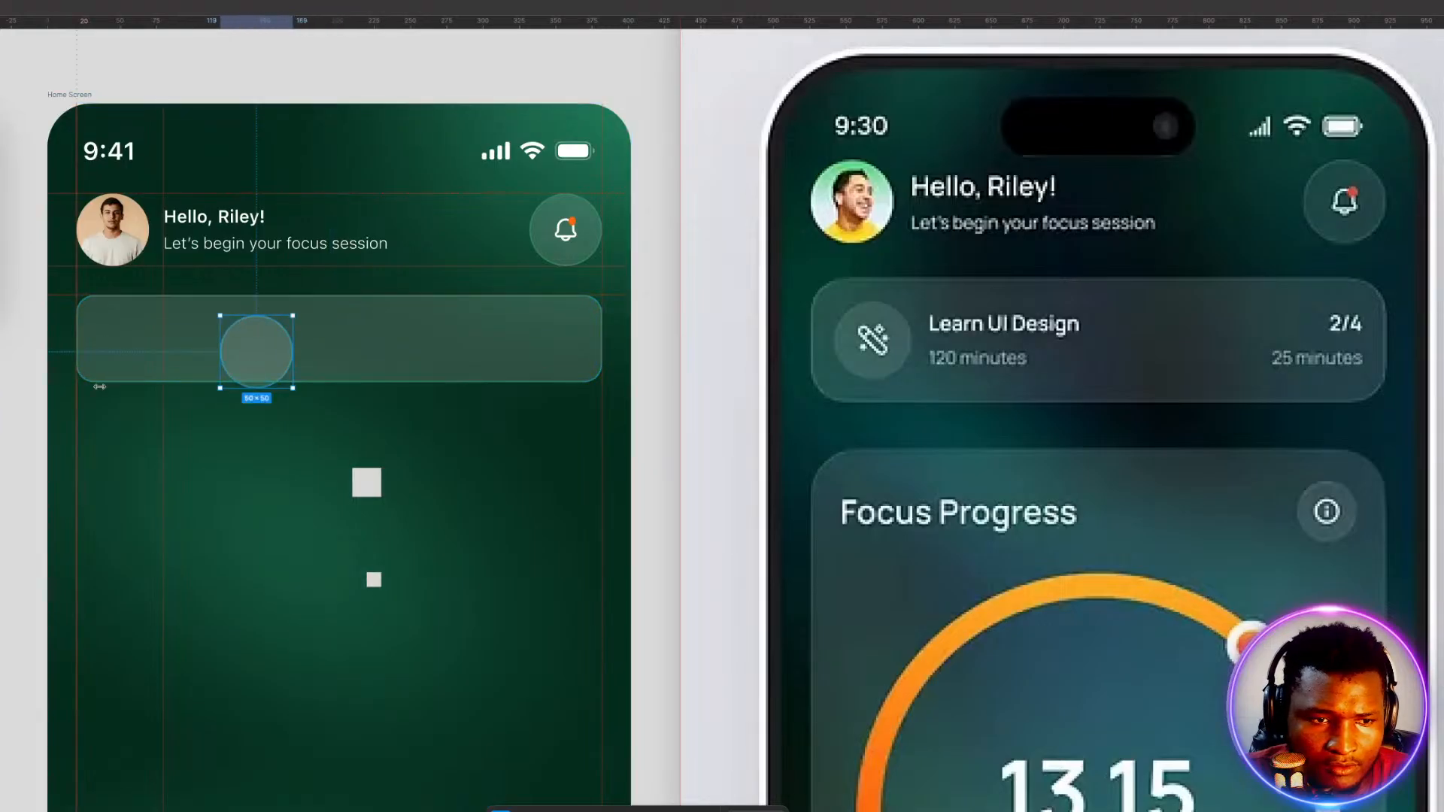
Place the 10 × 10 square inside the card's left edge and add a vertical guide along the square's right side.
left_click_drag(368, 576, 84, 331)
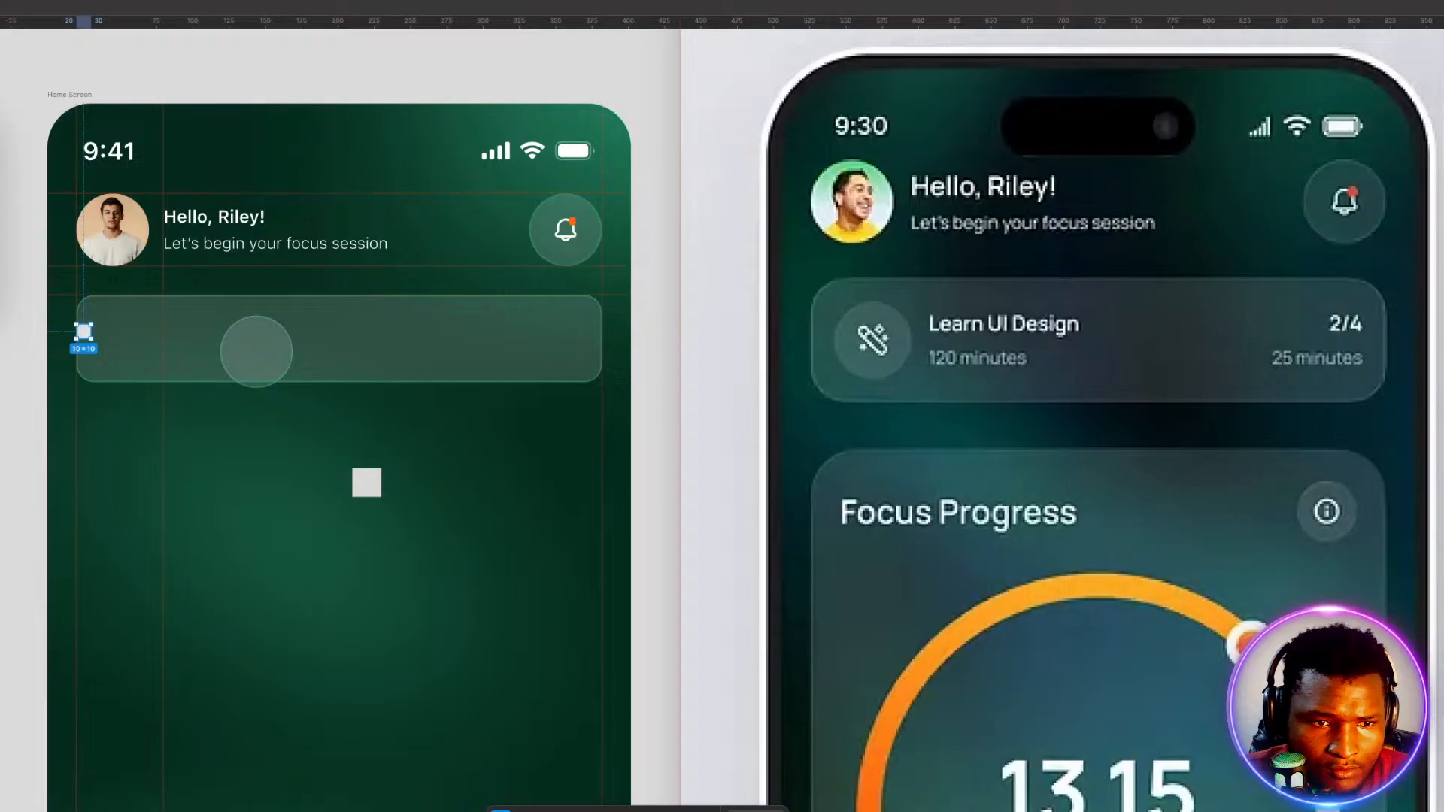
left_click_drag(1, 427, 91, 427)
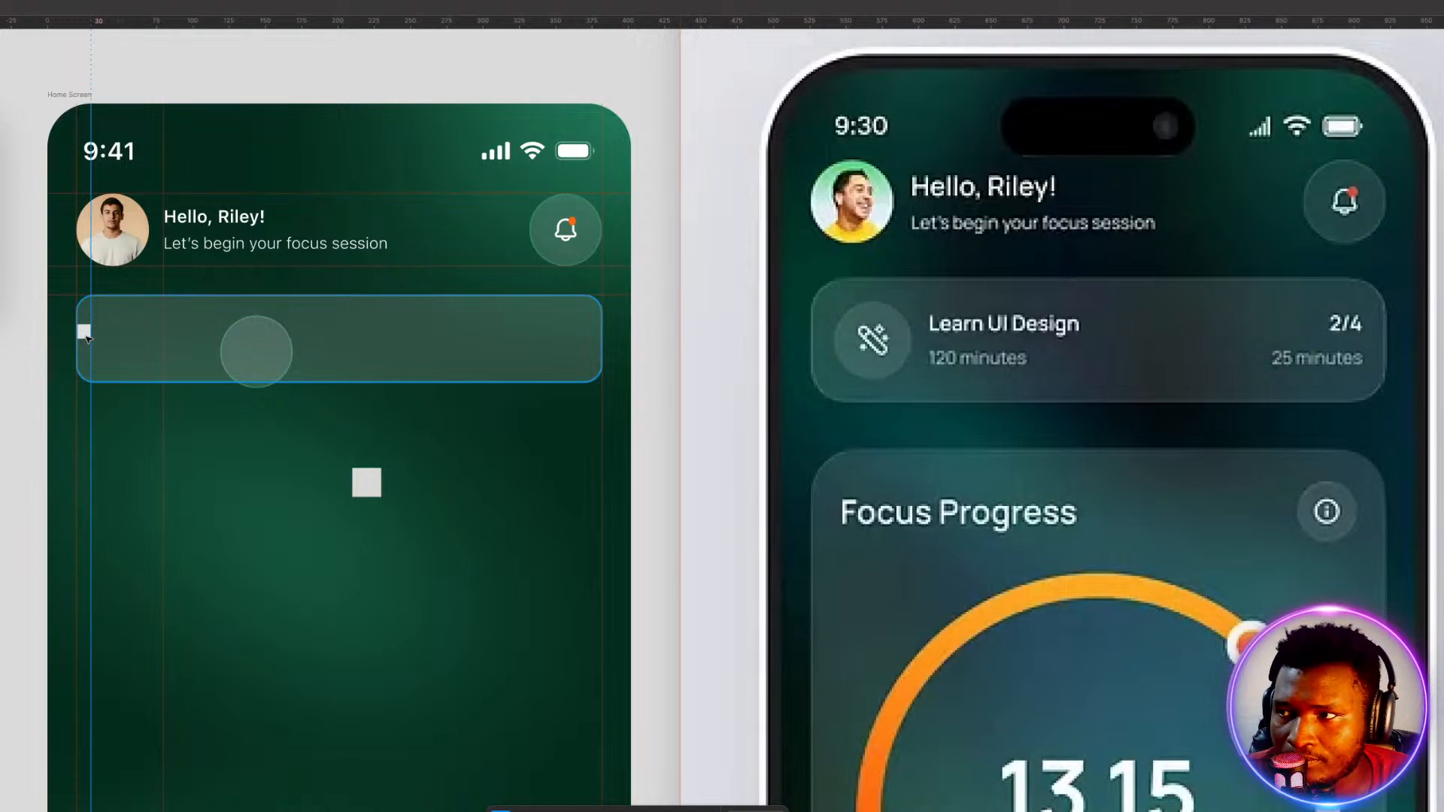
left_click(87, 339)
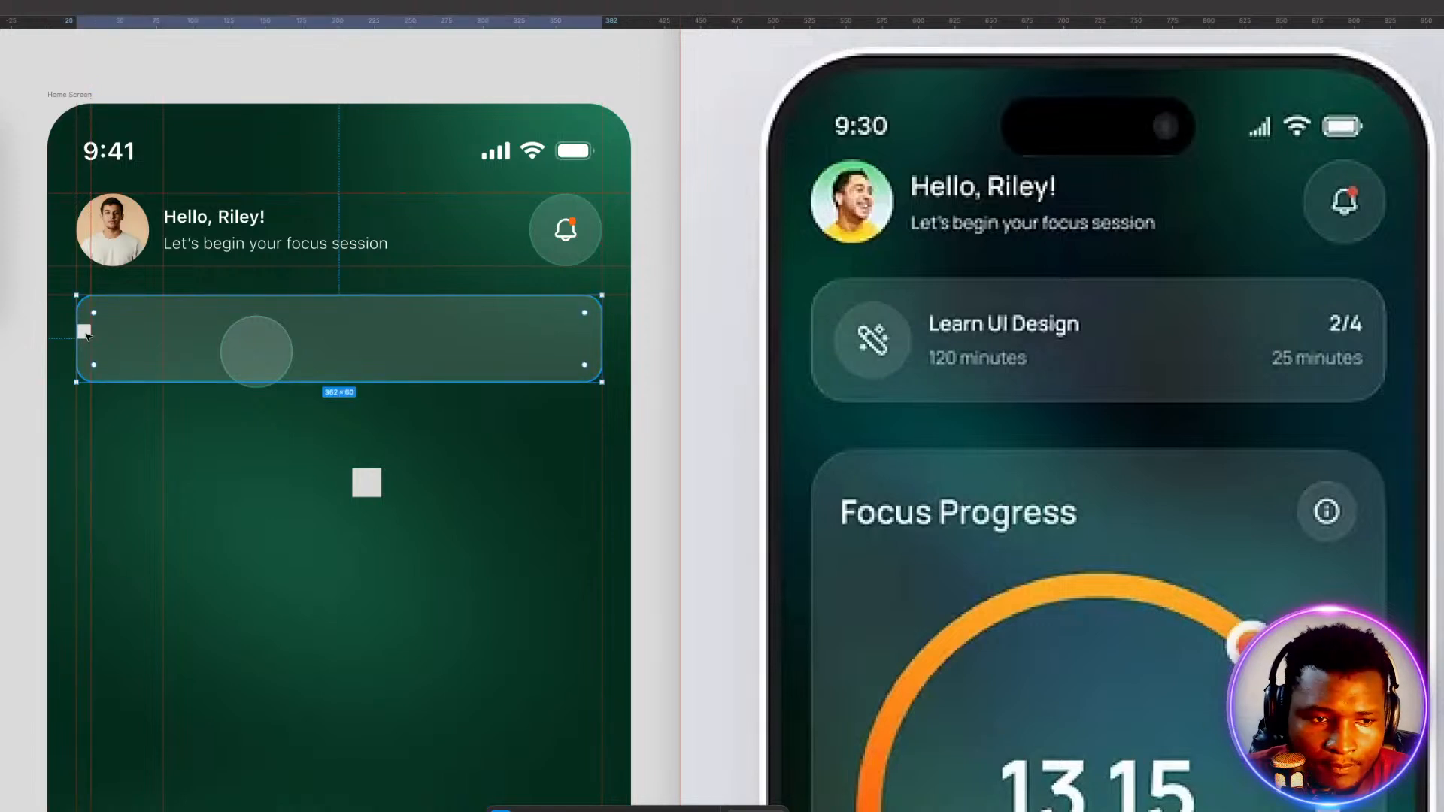
double_click(85, 333)
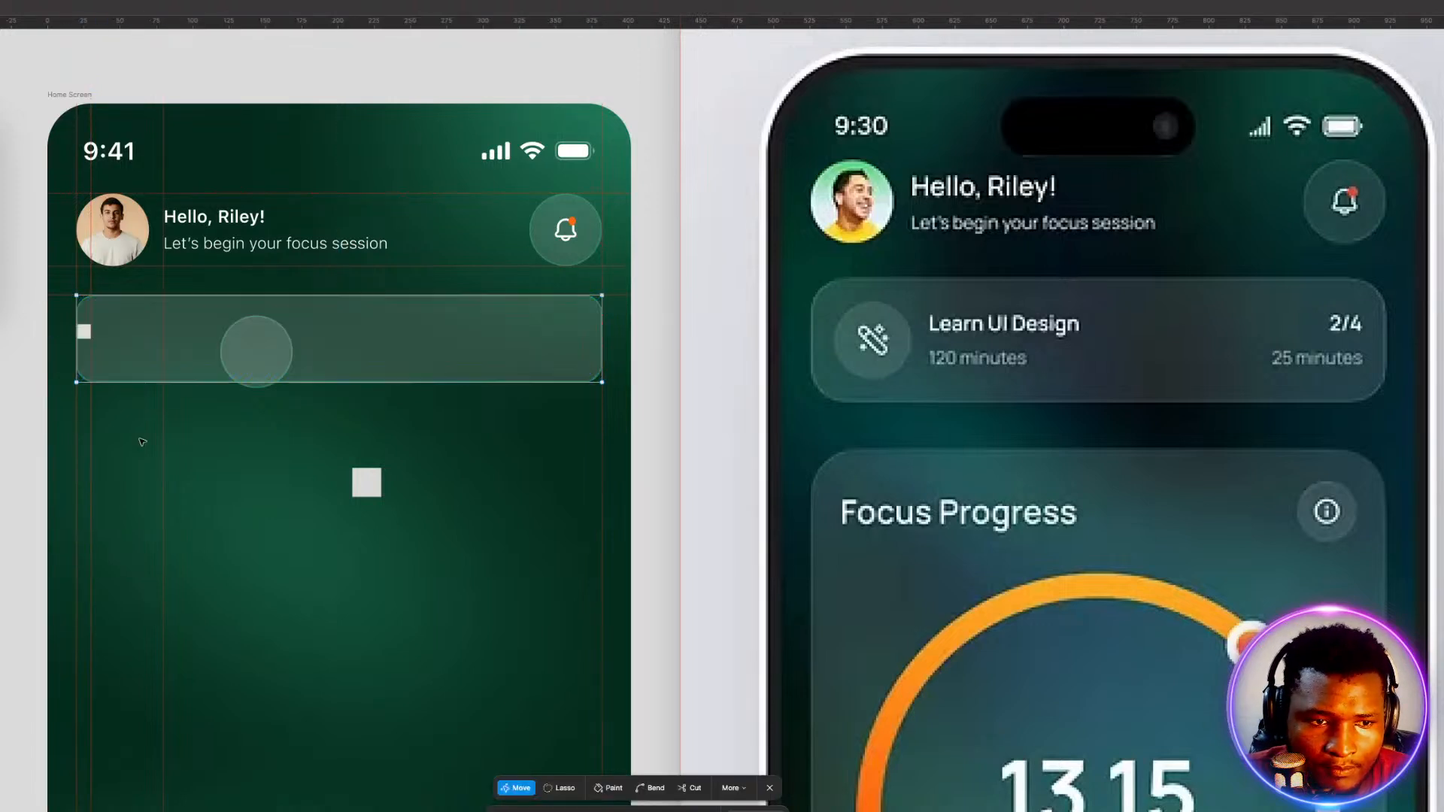
key("Escape")
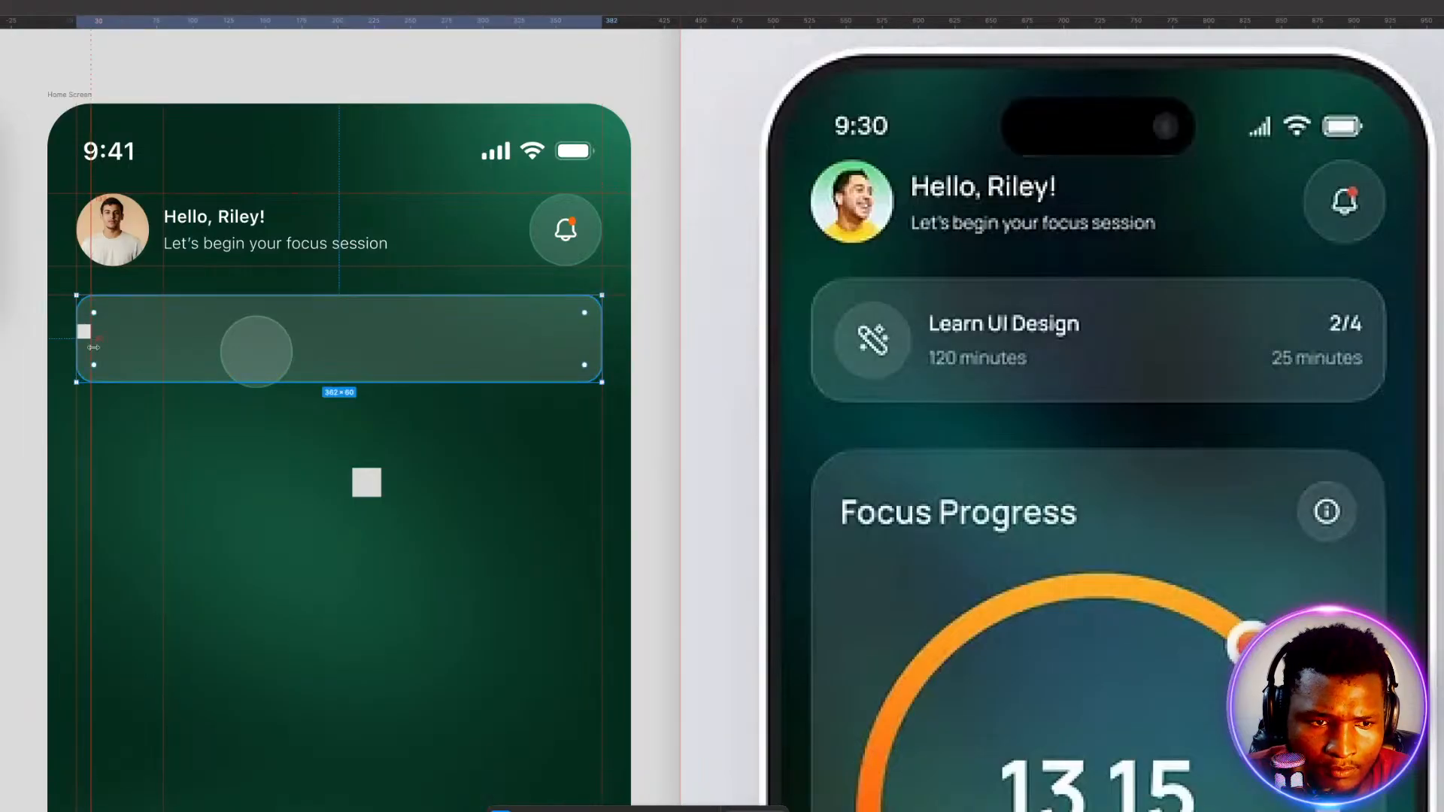
key("Escape")
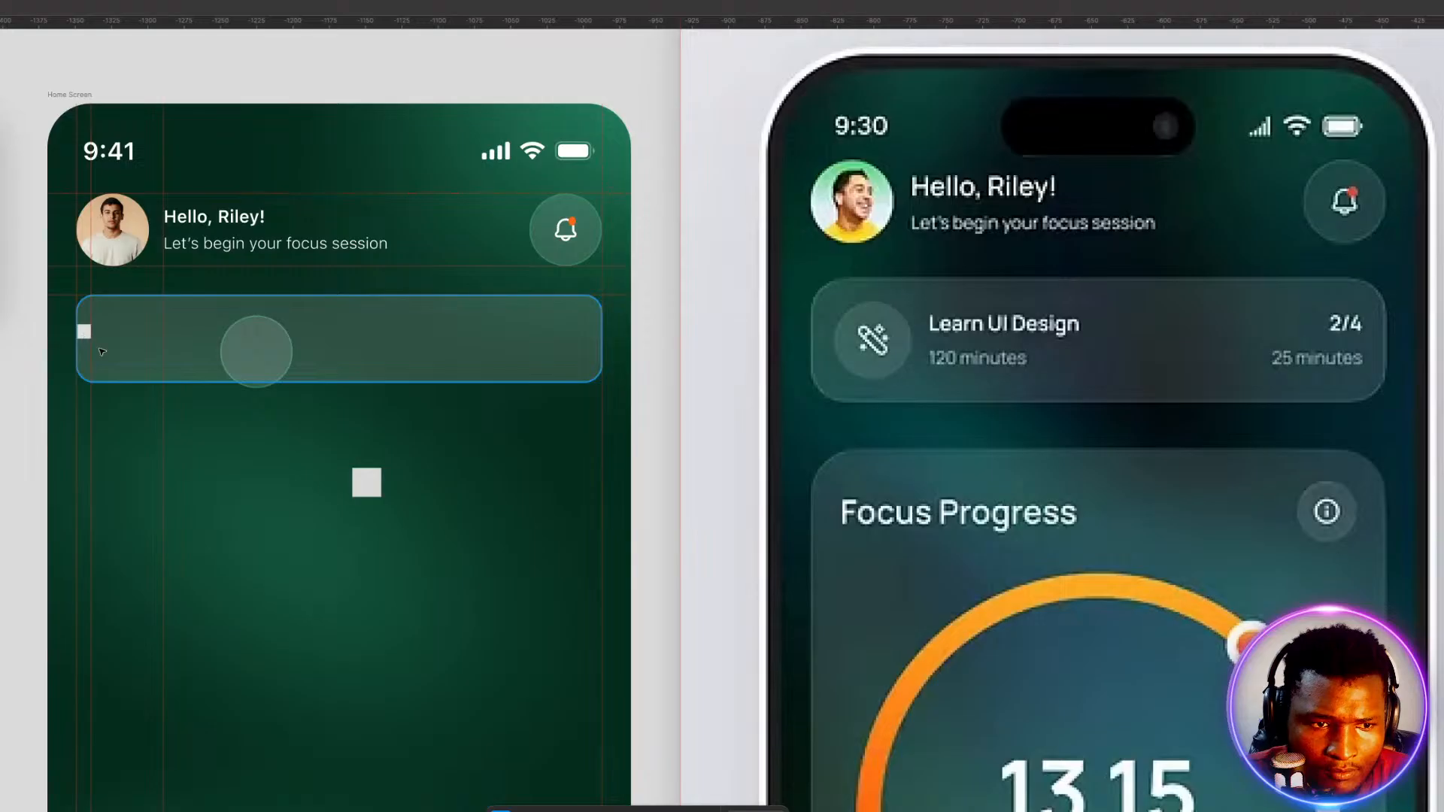
left_click(366, 483)
left_click(162, 446)
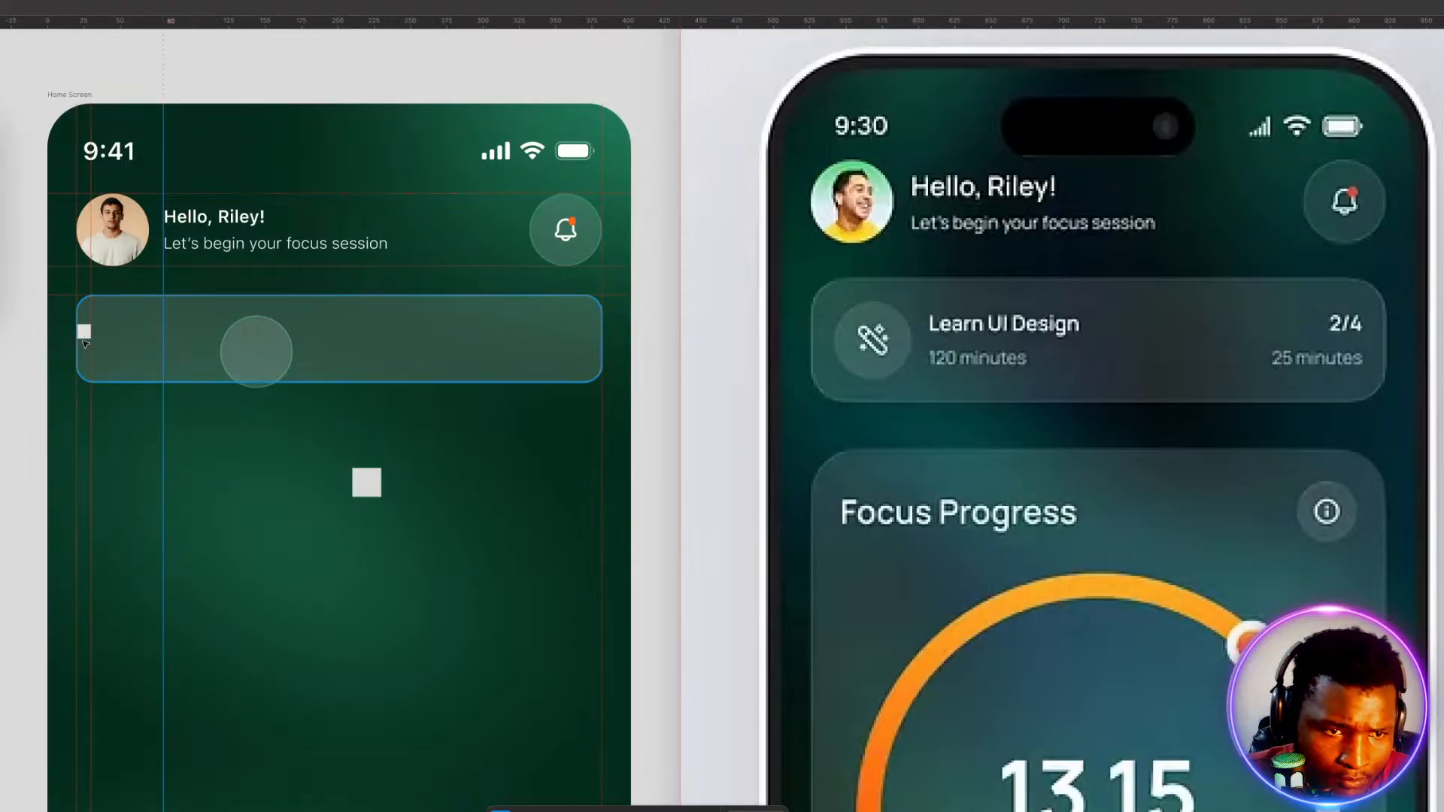
left_click(86, 336)
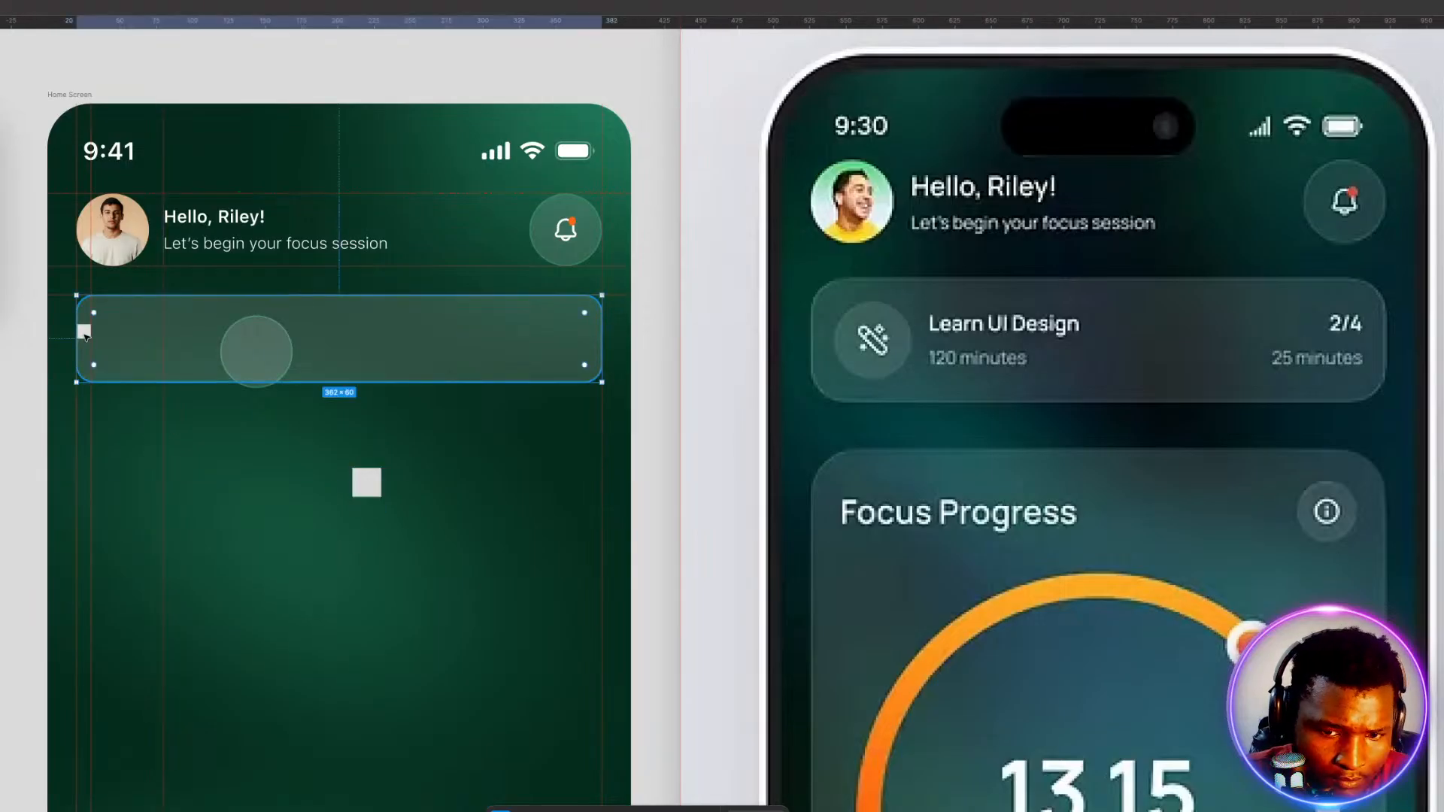
key("1")
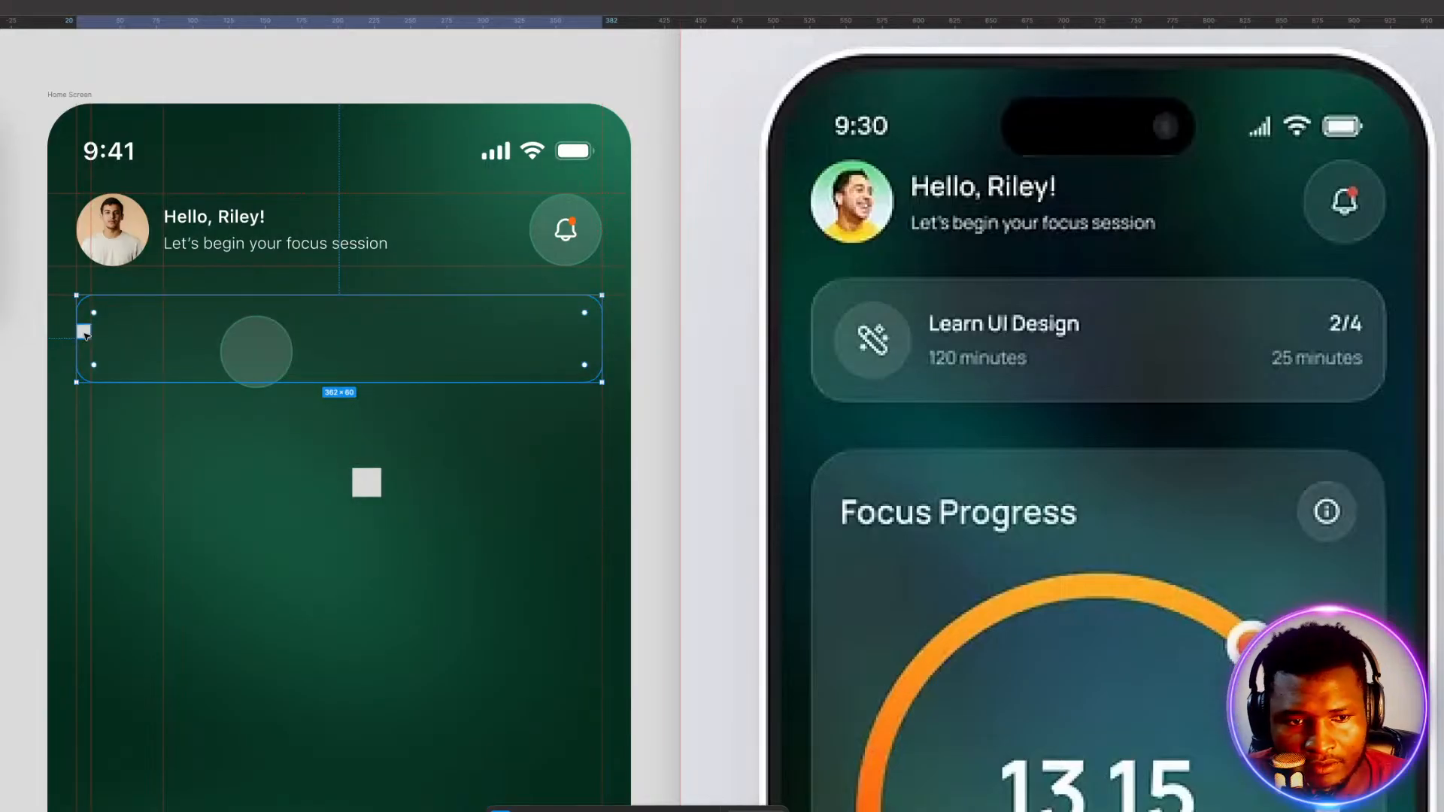
key("super+z")
Move the card clear of the 10 × 10 square and bring it back between the side margin guides.
left_click_drag(120, 360, 142, 397)
left_click(80, 336)
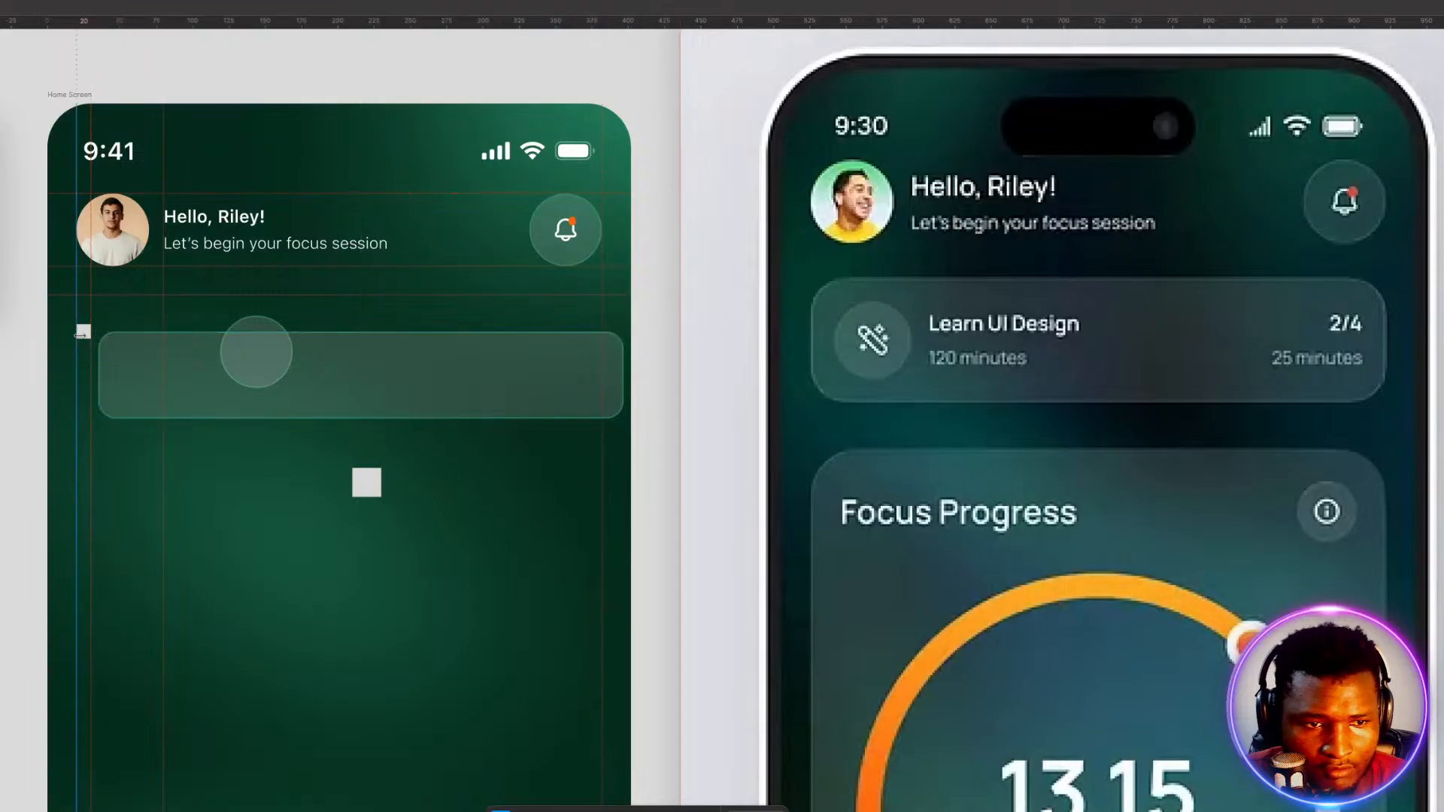
key("shift+Right")
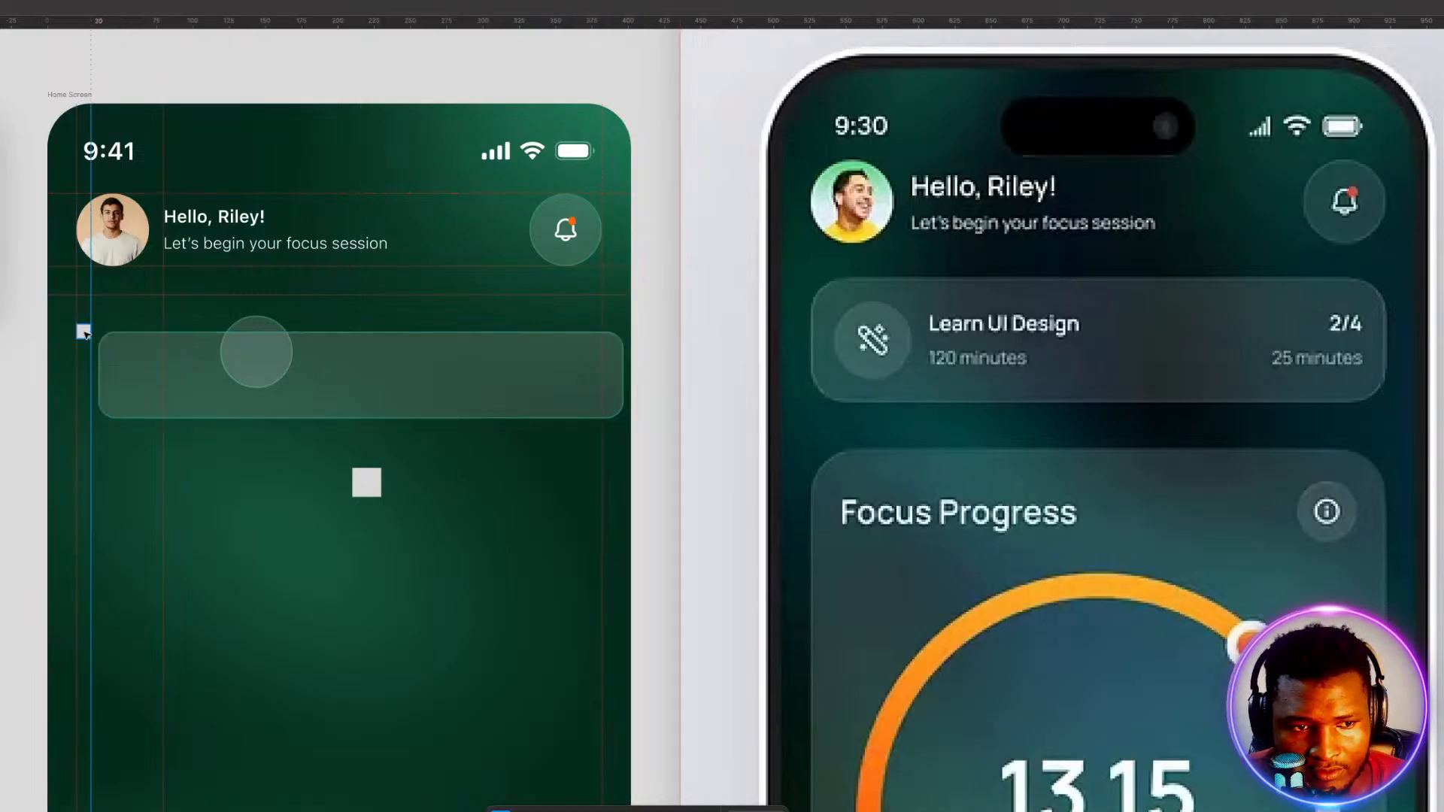
left_click(83, 331)
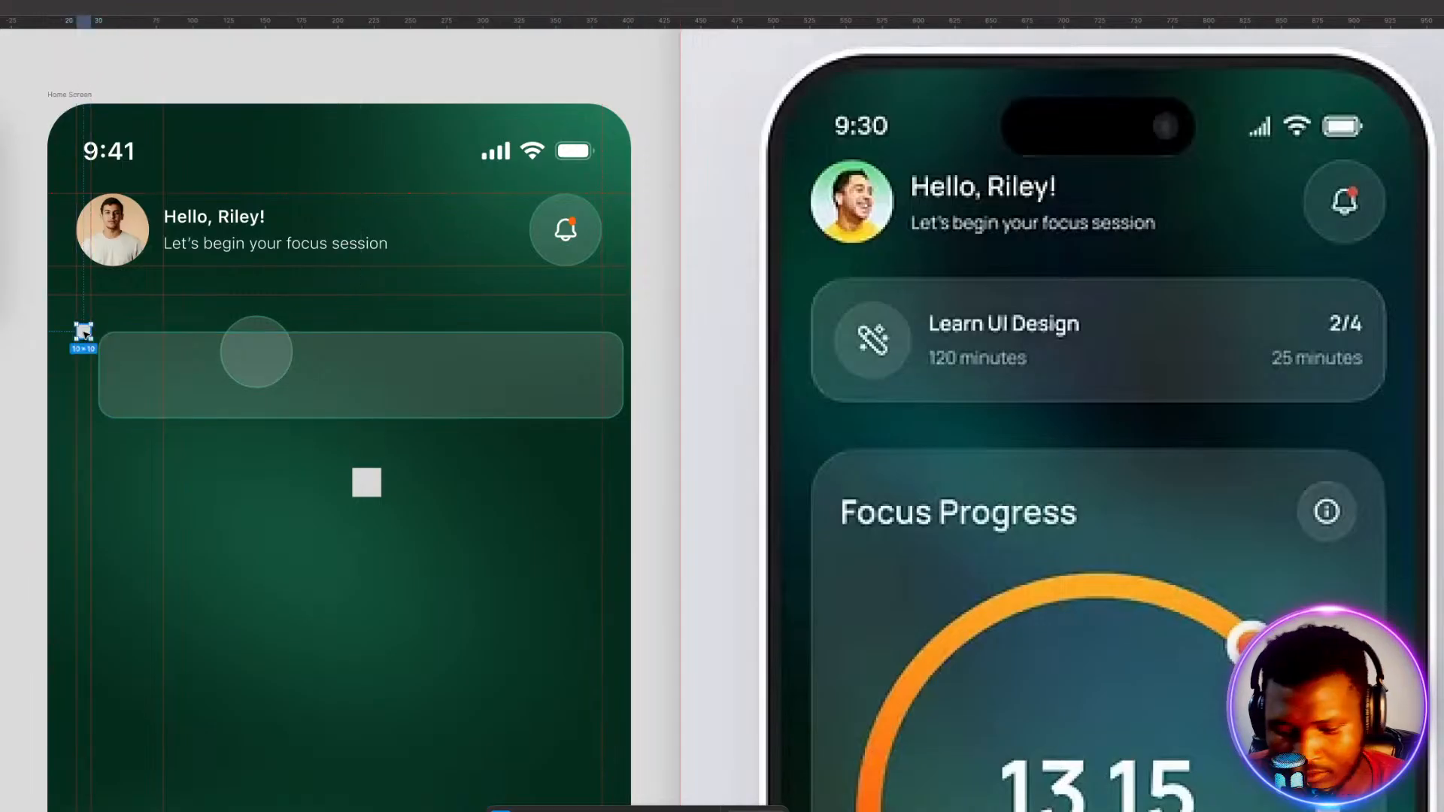
left_click(148, 389)
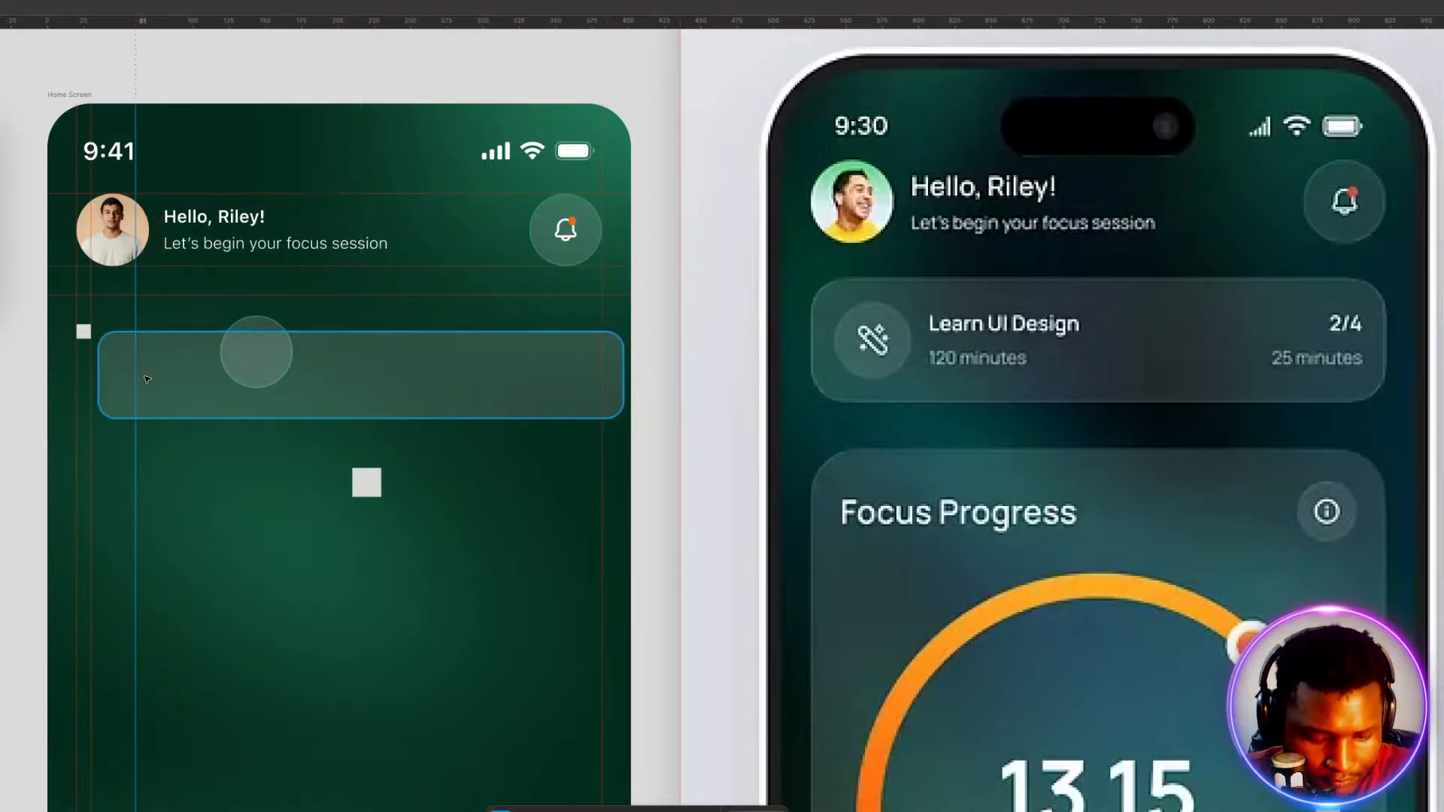
left_click_drag(133, 362, 164, 368)
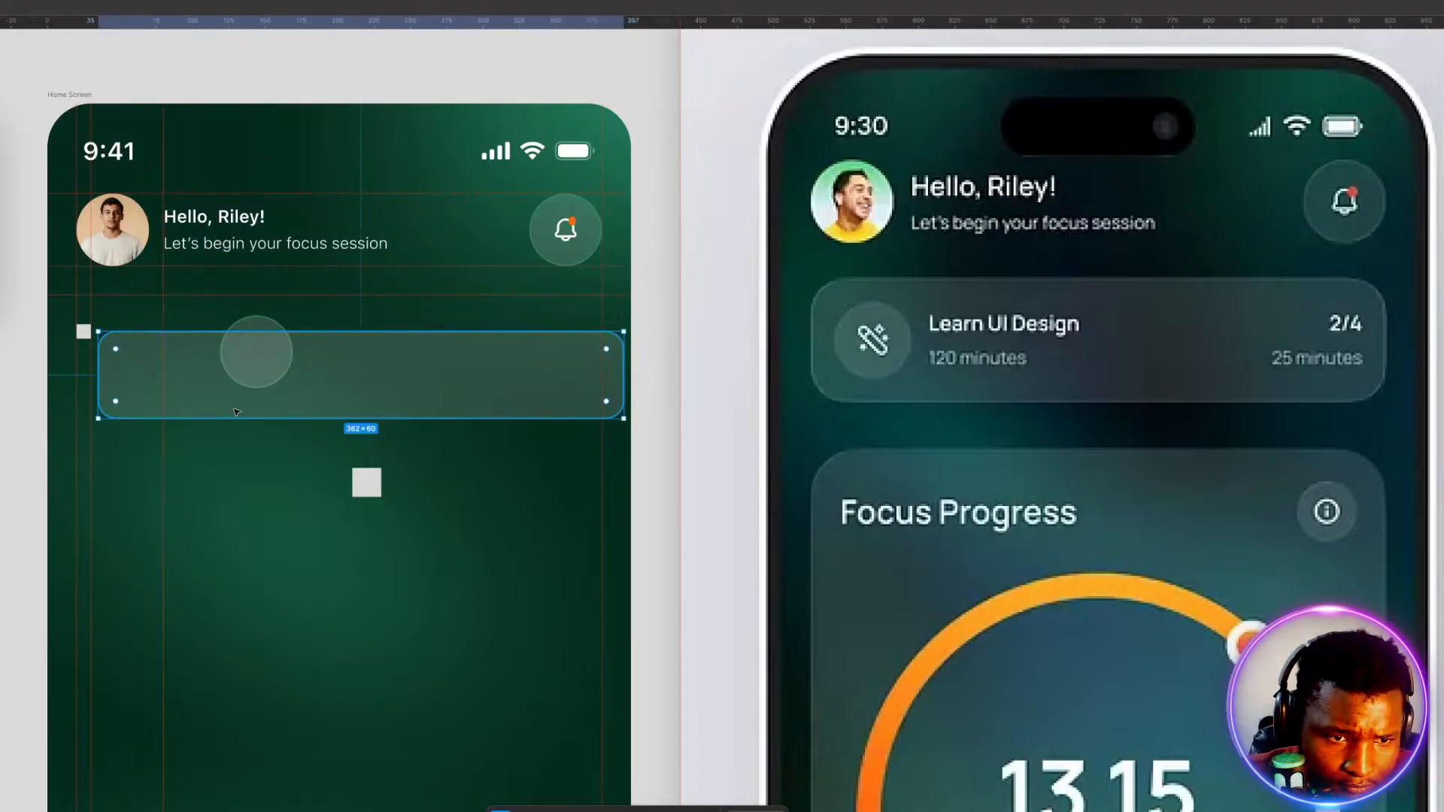
left_click_drag(356, 381, 340, 373)
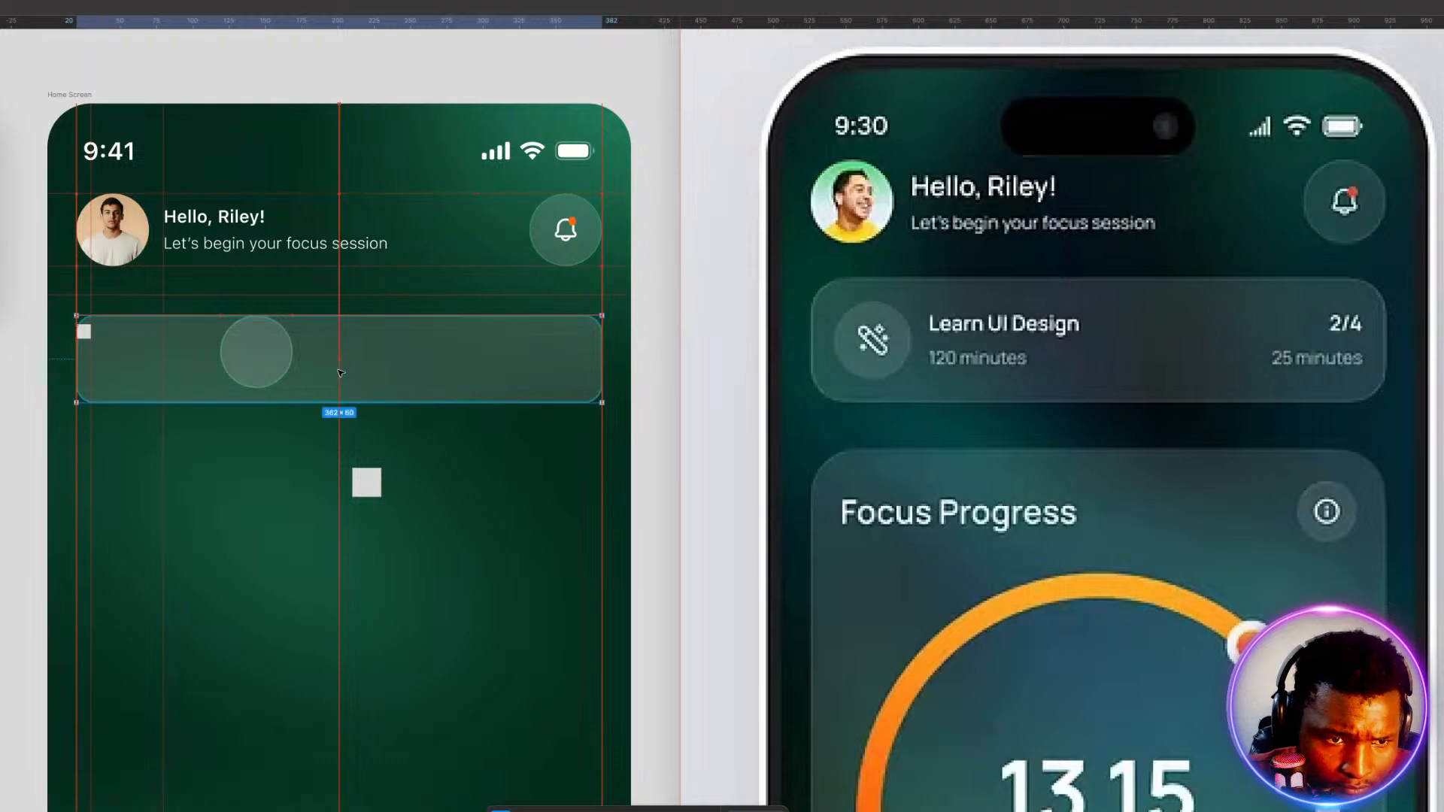
Shift the 10 × 10 square down along the card's left edge.
left_click(88, 337)
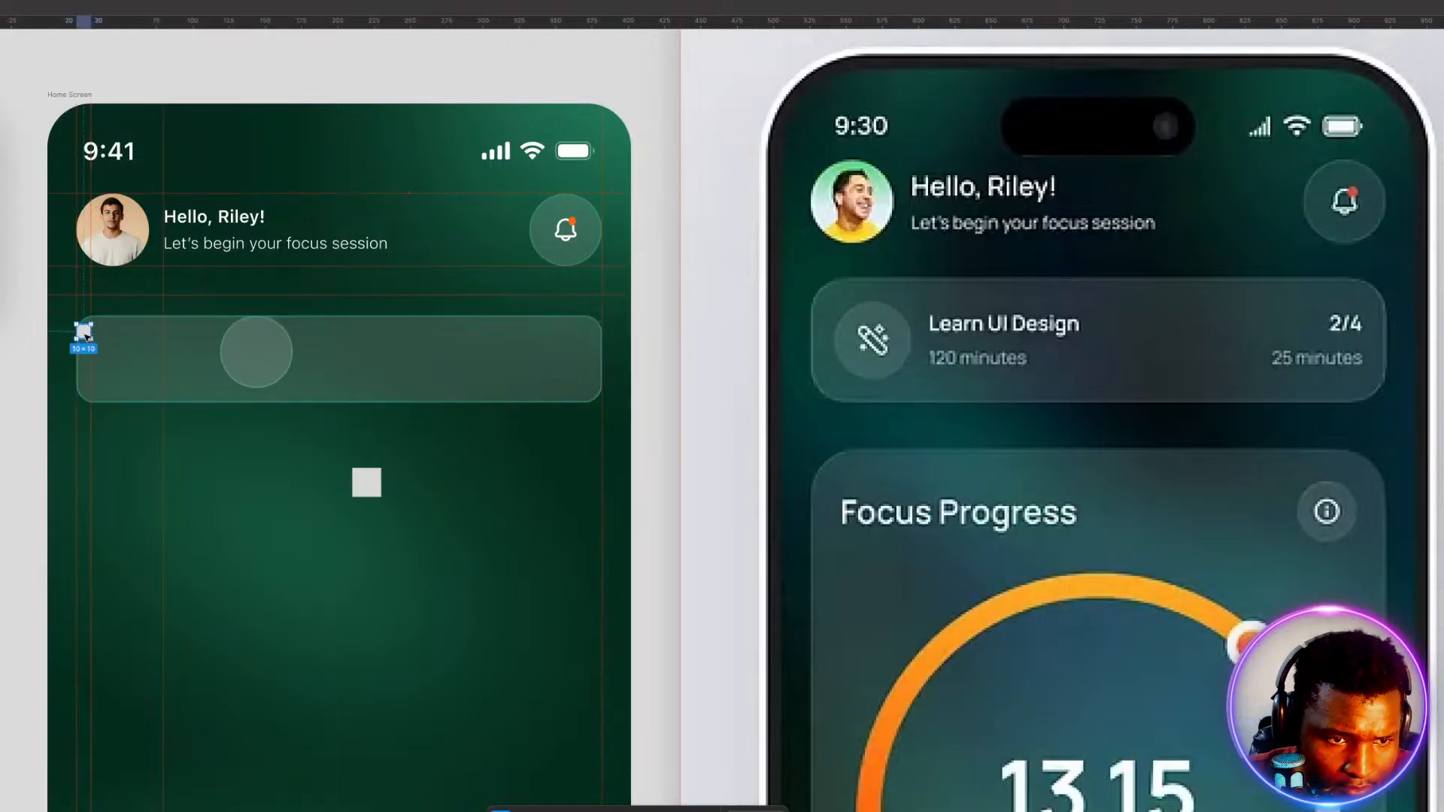
left_click_drag(87, 336, 87, 355)
left_click(144, 447)
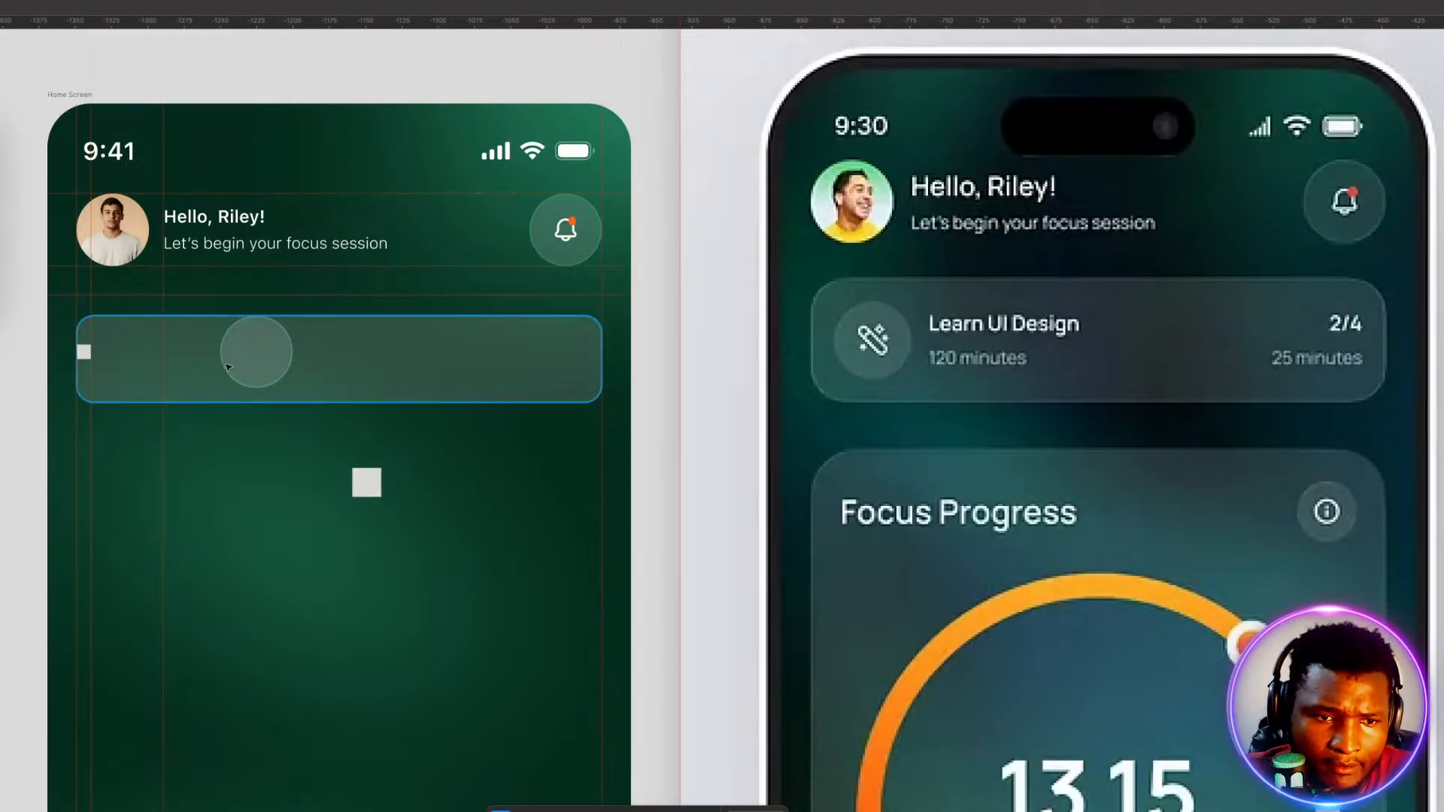
Move the card down below the copied circle so that the circle is fully exposed.
left_click(247, 363)
double_click(247, 362)
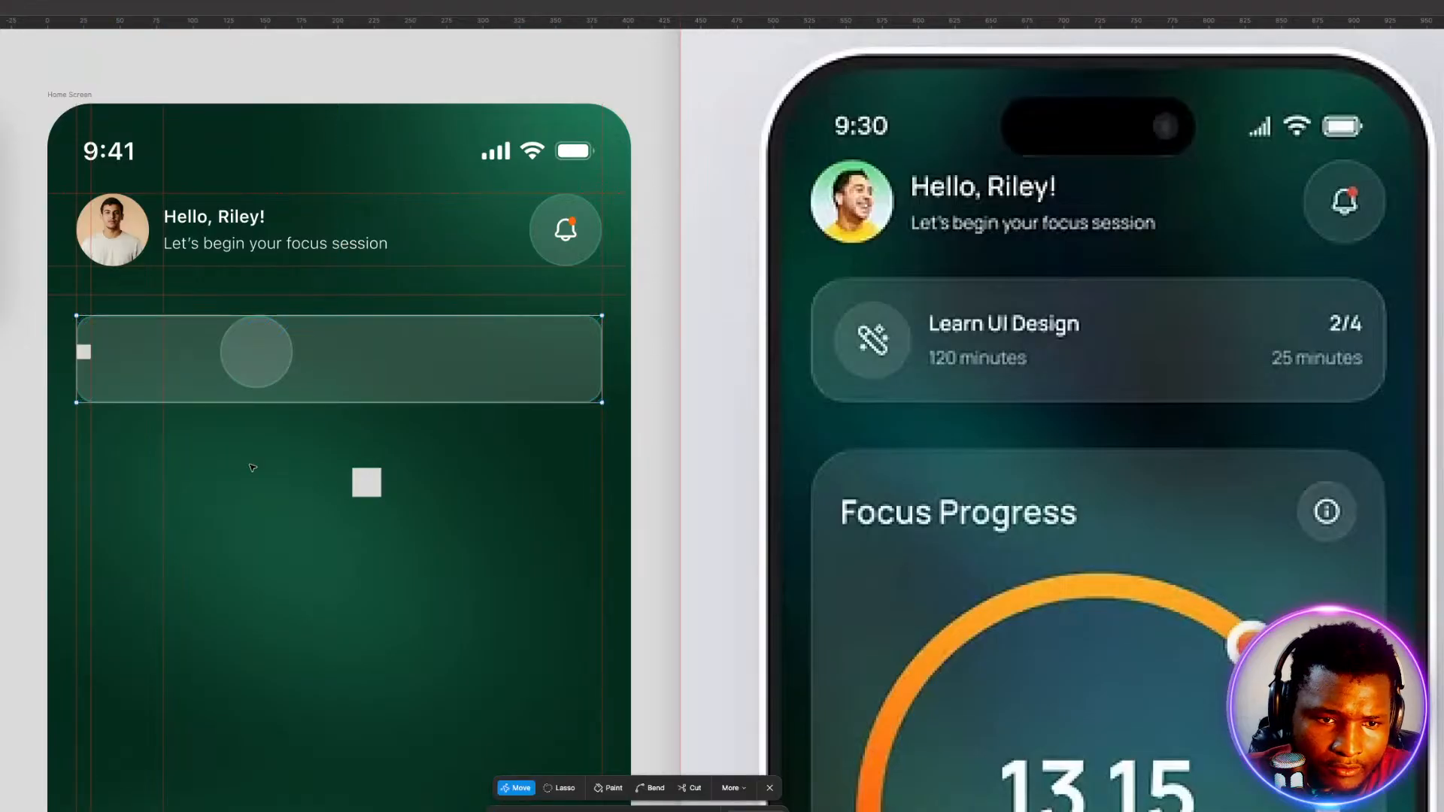
left_click_drag(304, 392, 306, 410)
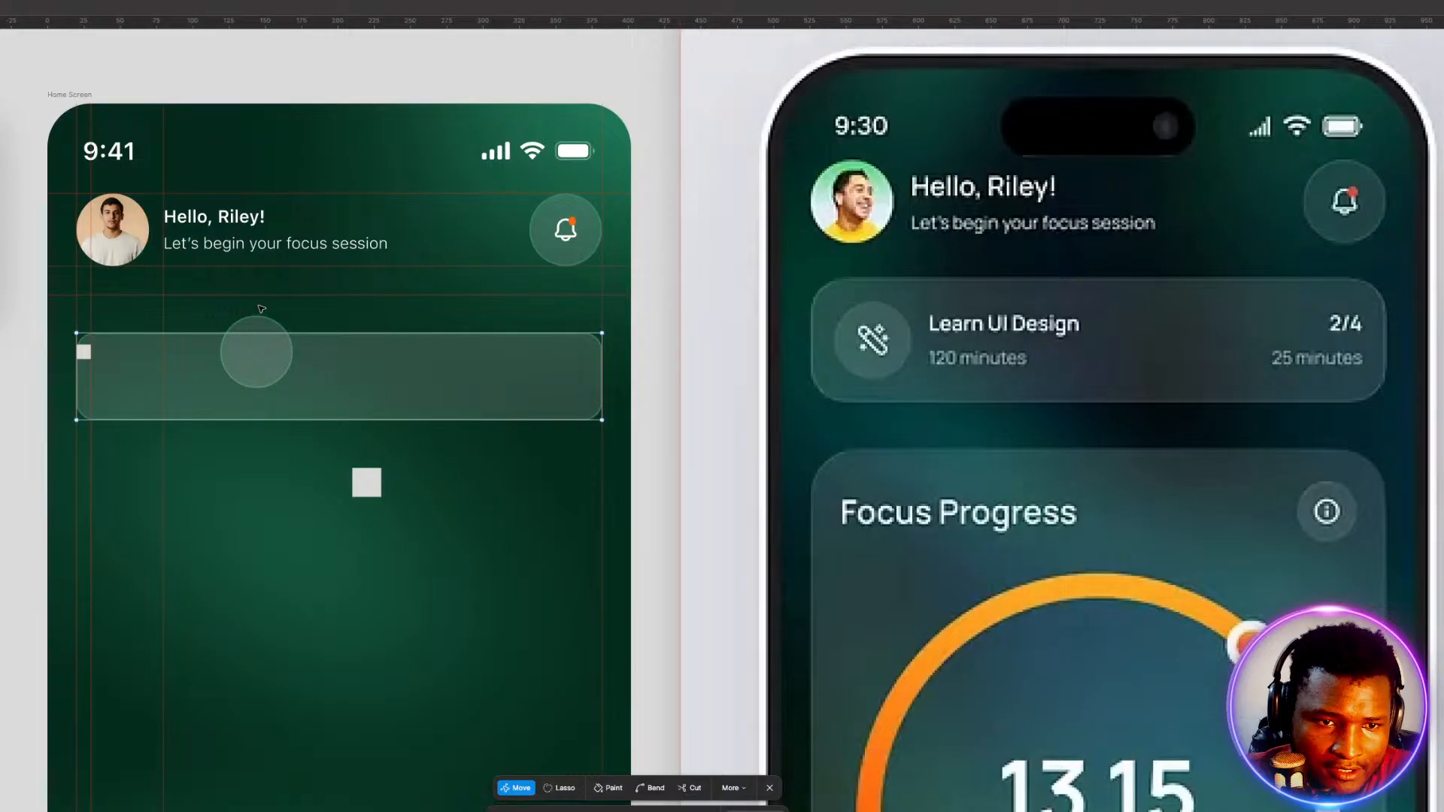
left_click_drag(314, 396, 313, 483)
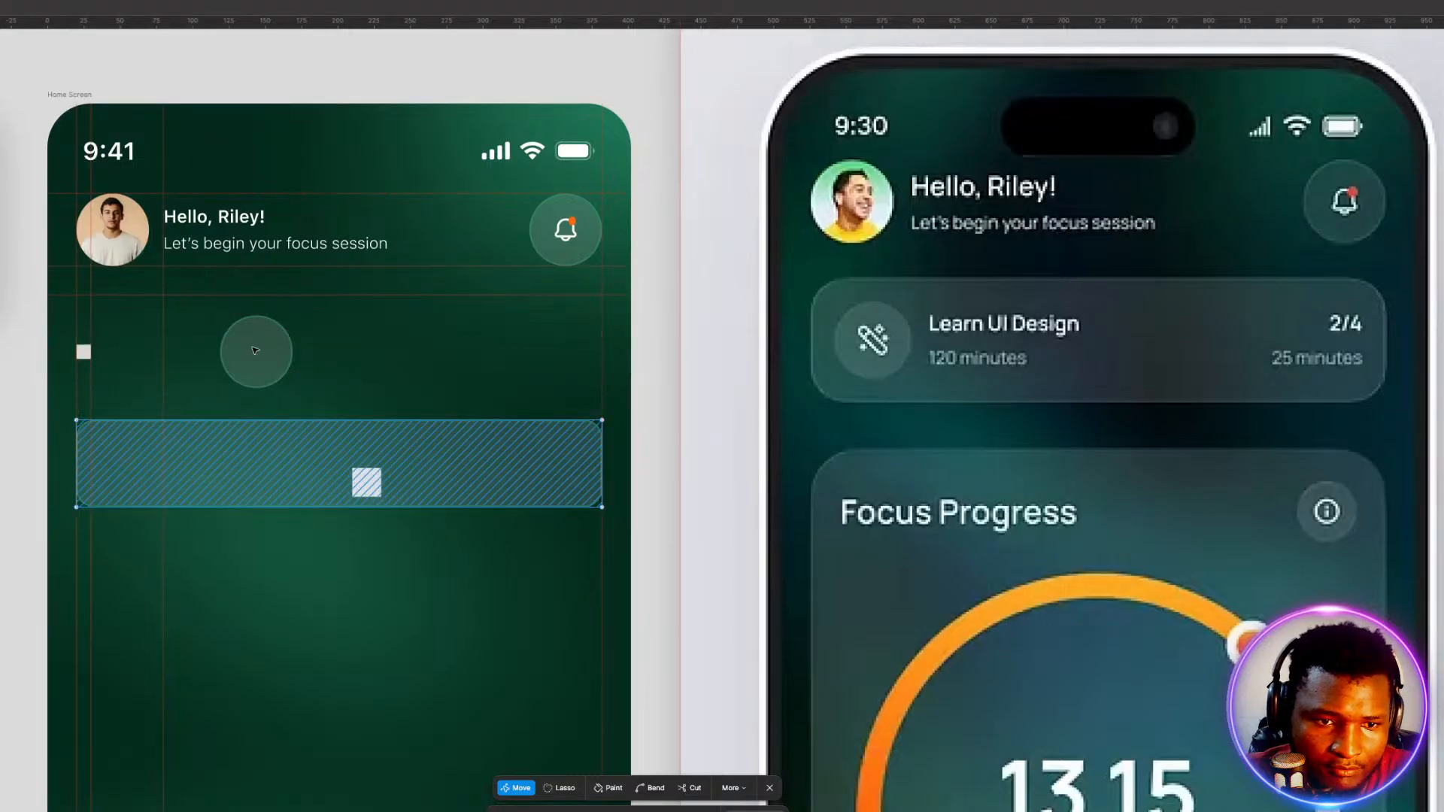
key("Escape")
left_click(331, 598)
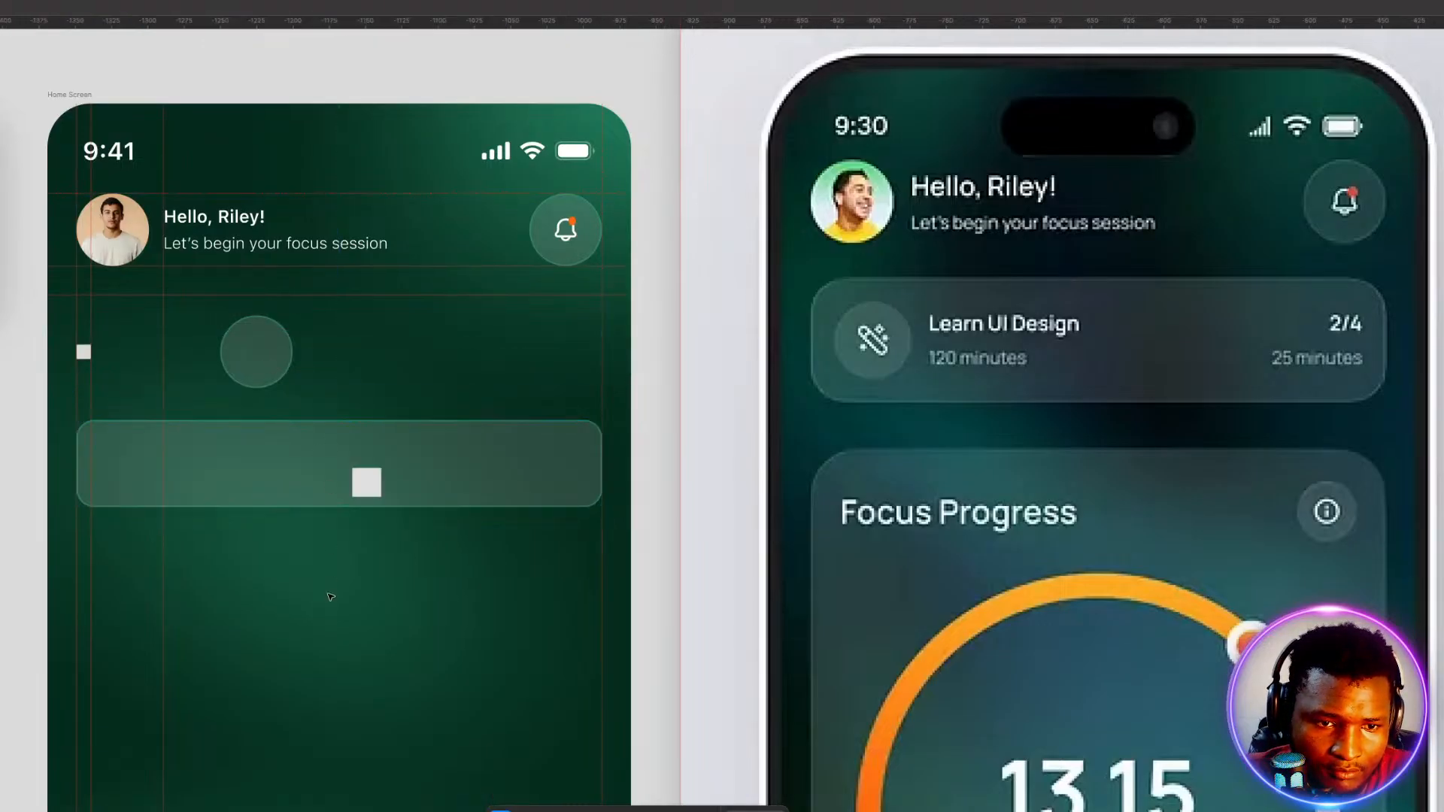
left_click_drag(372, 460, 378, 429)
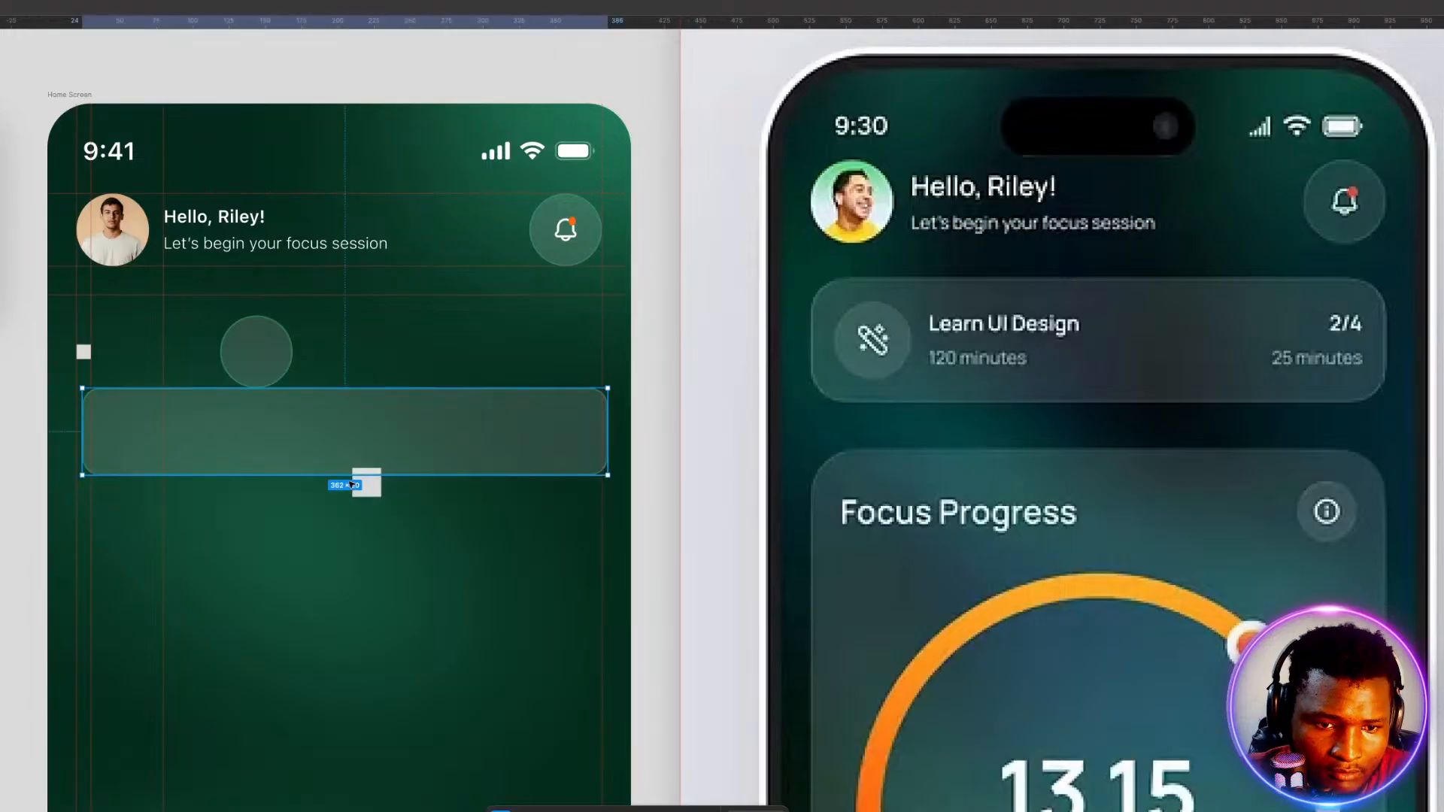
left_click(367, 494)
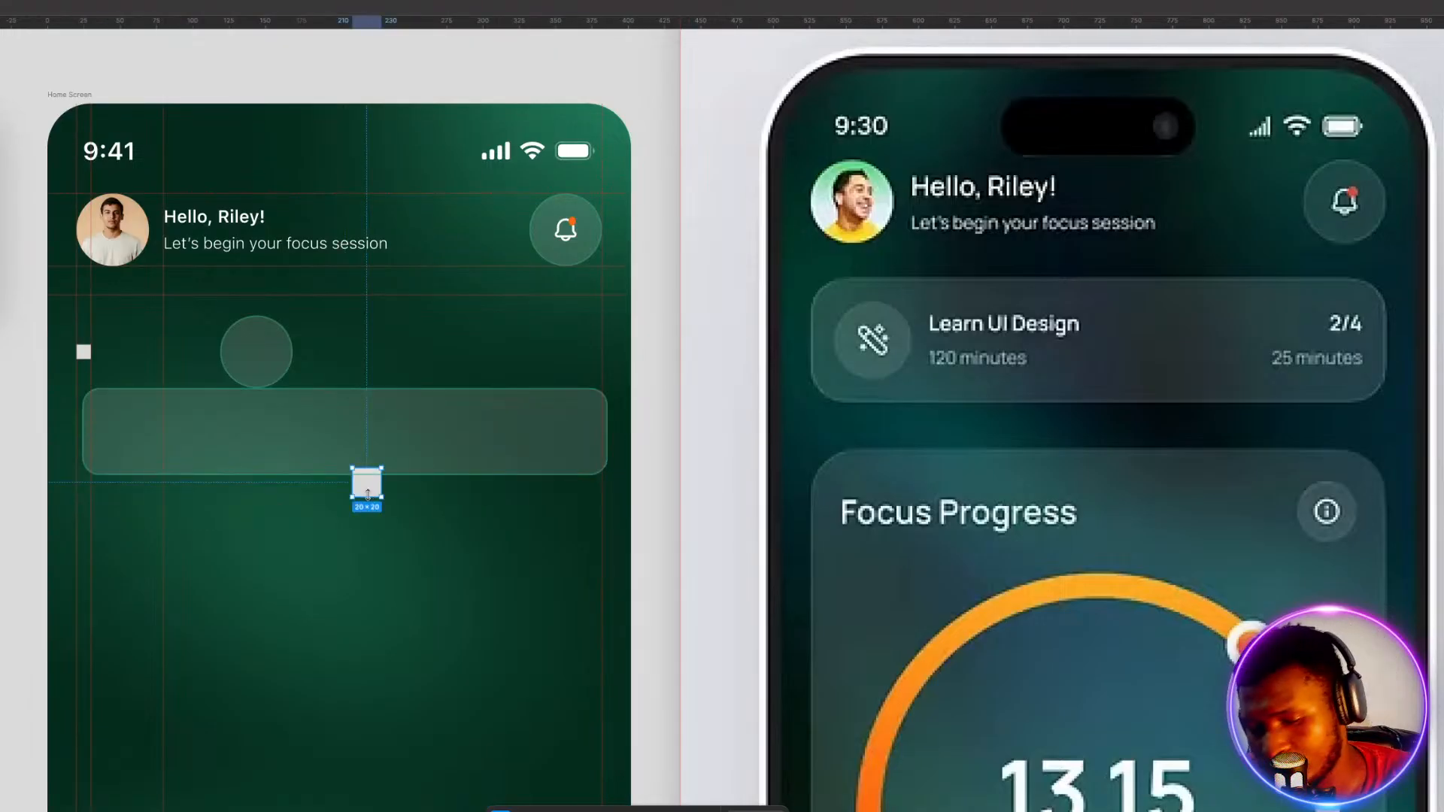
left_click(343, 483)
Ungroup the header group that contains the copied circle.
left_click(259, 359)
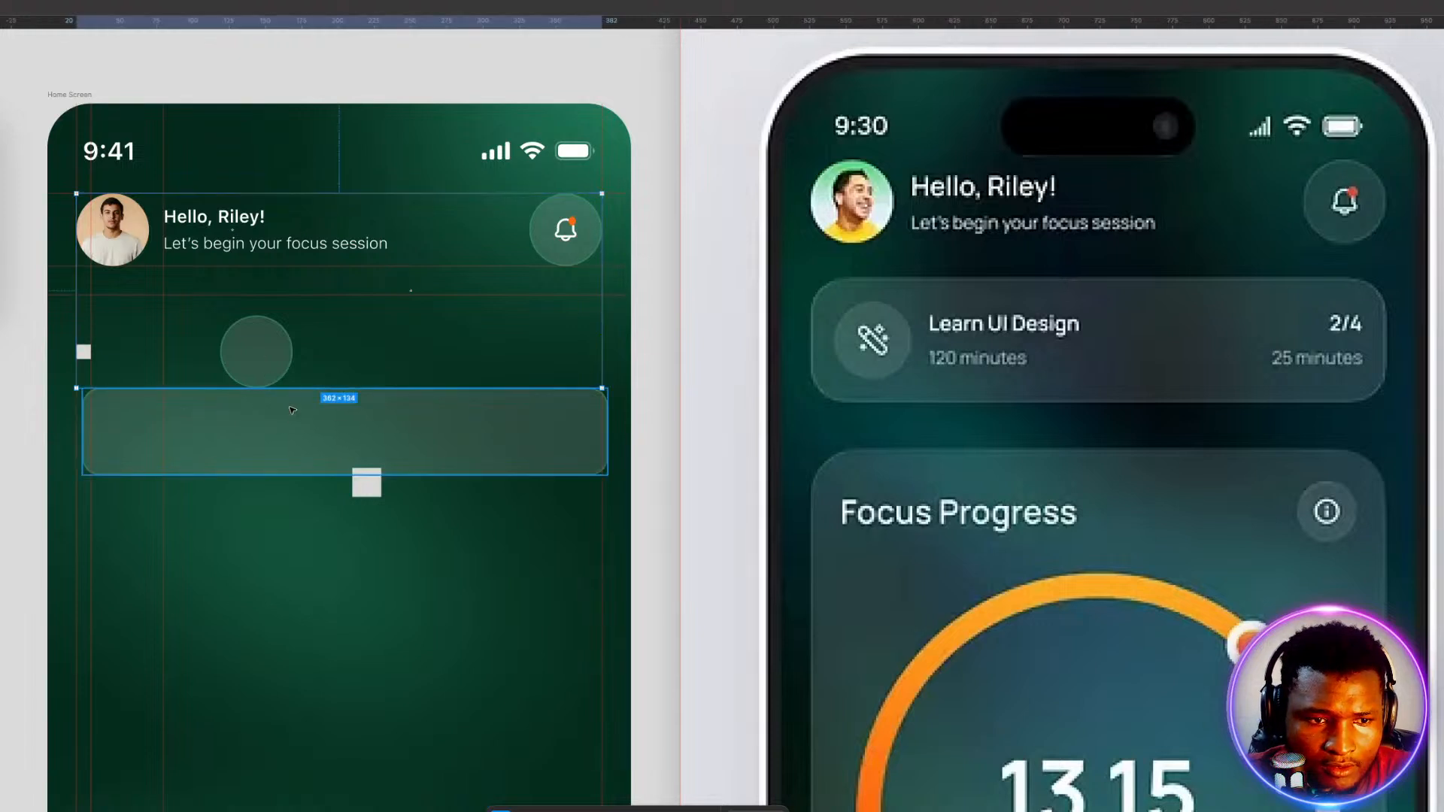
mouse_move(260, 359)
left_mouse_down()
mouse_move(280, 415)
mouse_move(269, 352)
left_mouse_up()
right_click(269, 353)
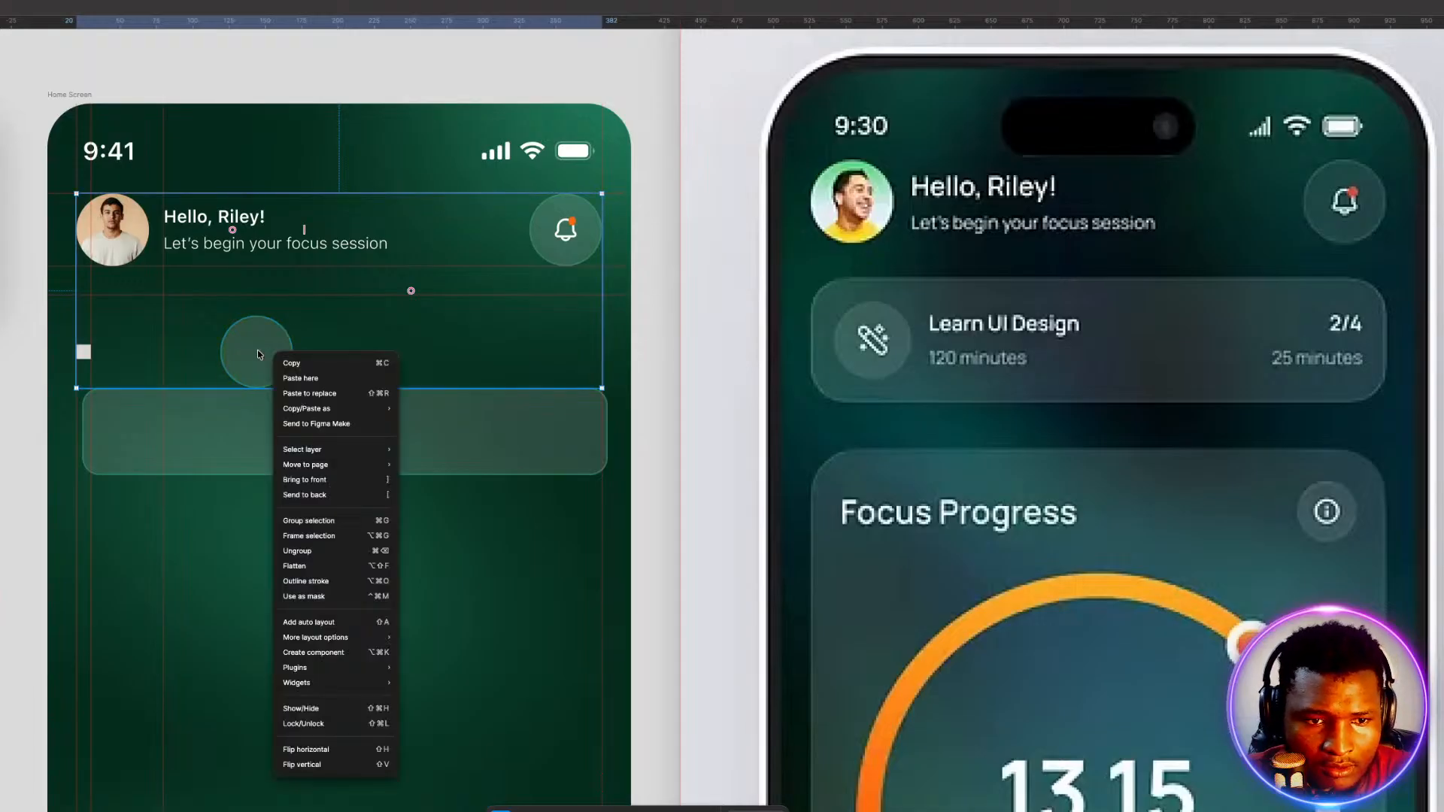
left_click(257, 350)
double_click(258, 353)
right_click(258, 354)
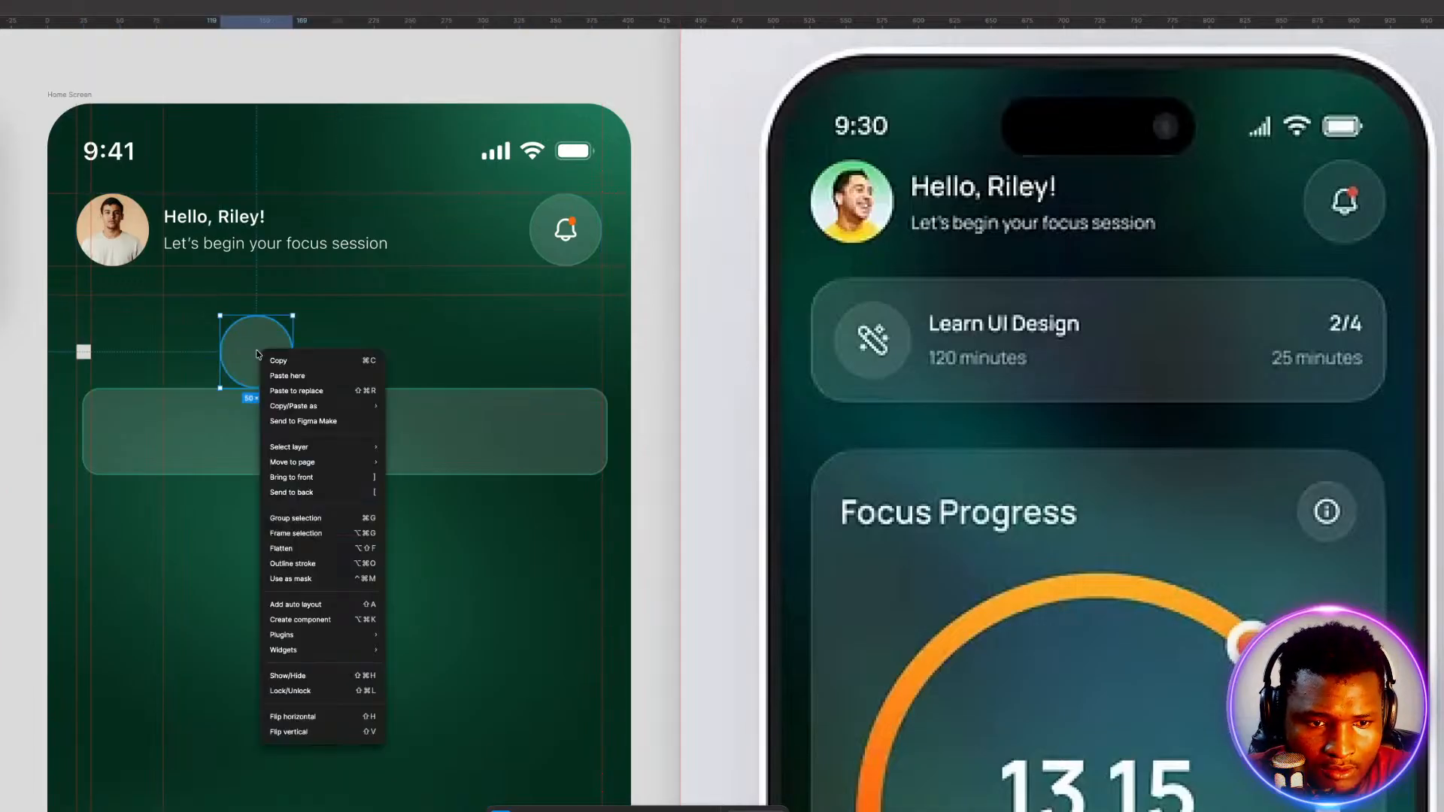
left_click(235, 554)
left_click(427, 323)
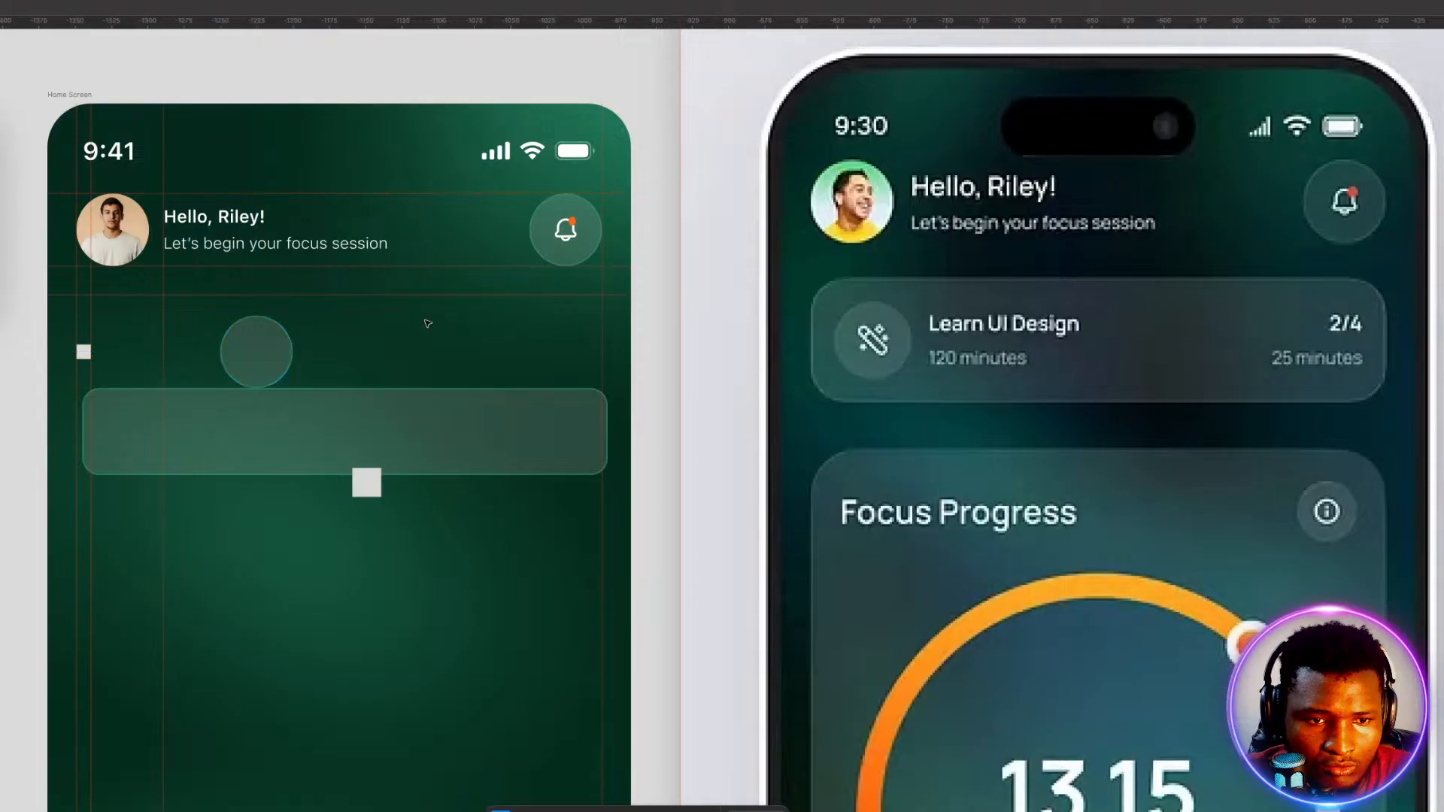
left_click(130, 225)
right_click(269, 366)
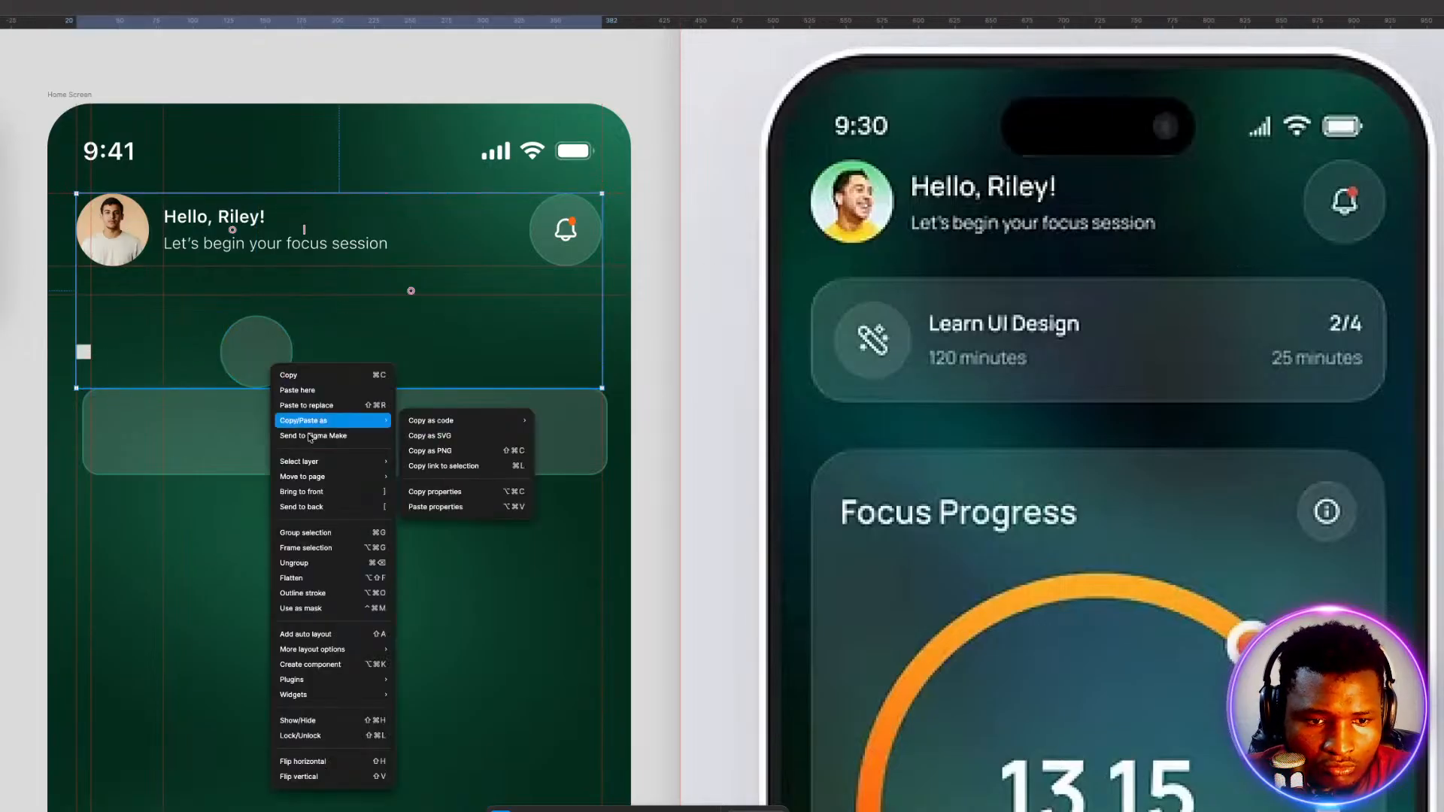
left_click(311, 562)
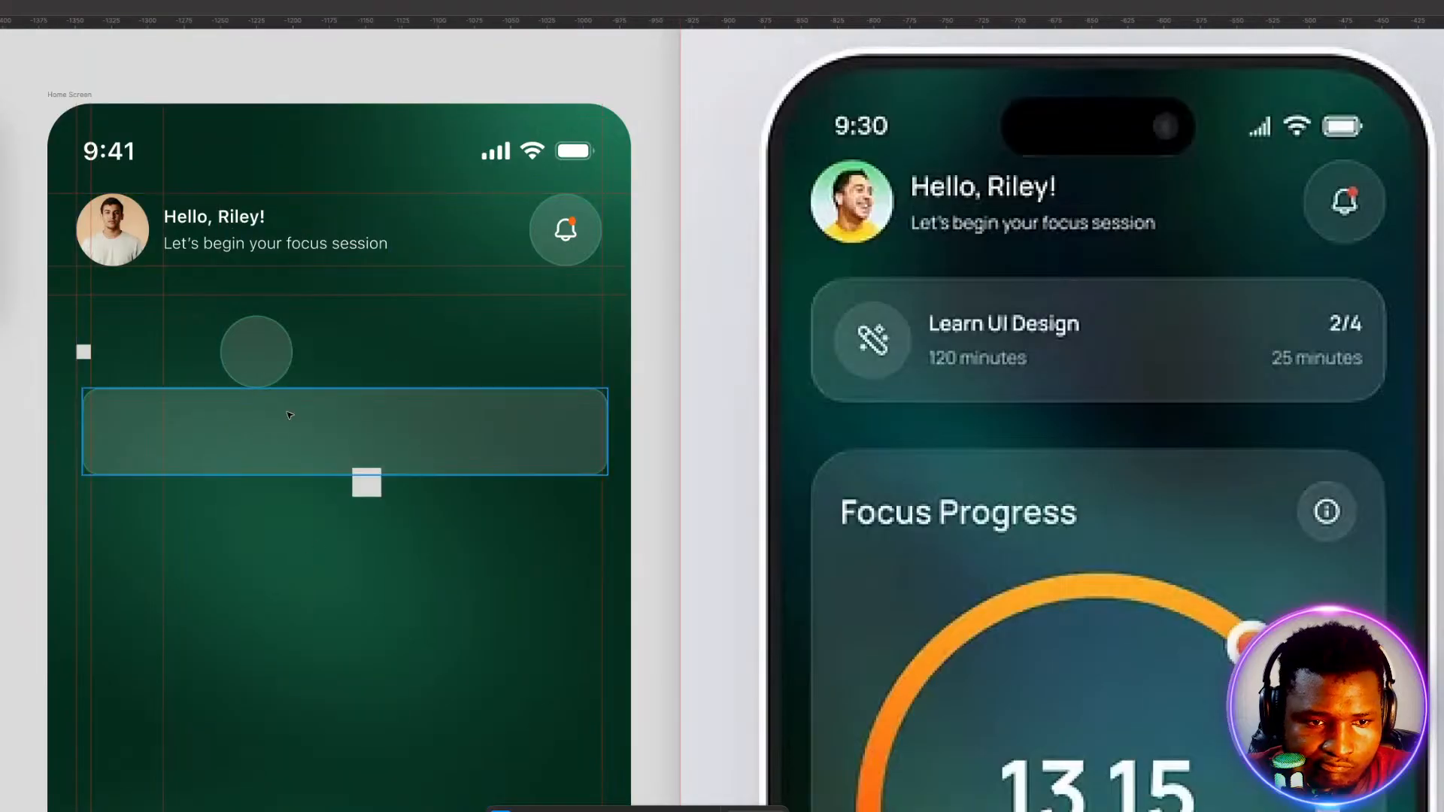
Ungroup the copied circle from the bell and its circle.
left_click(256, 341)
right_click(257, 336)
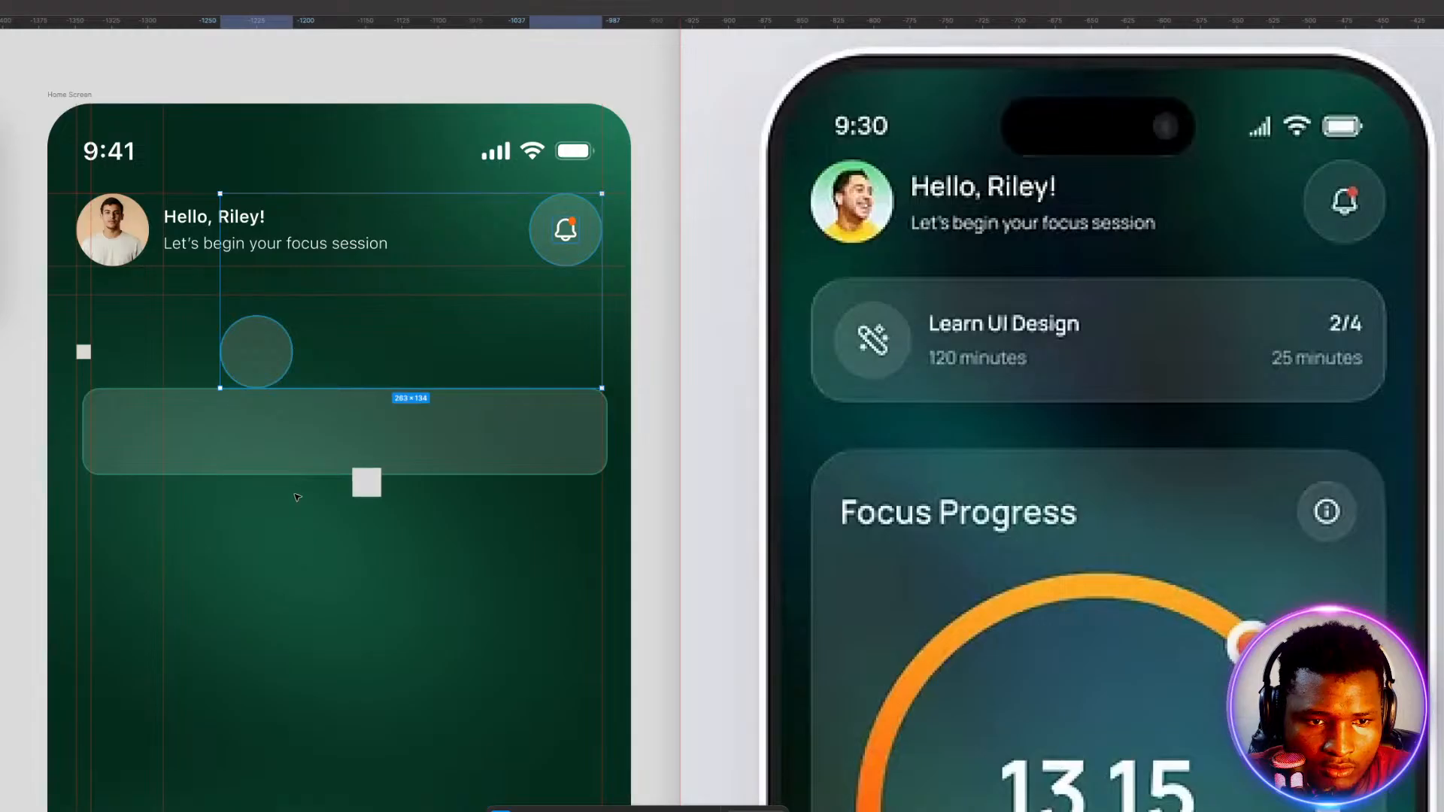
left_click(293, 540)
Move the copied circle down out of the way and place the card between the side margins, directly below the lowest horizontal guide.
left_click(253, 343)
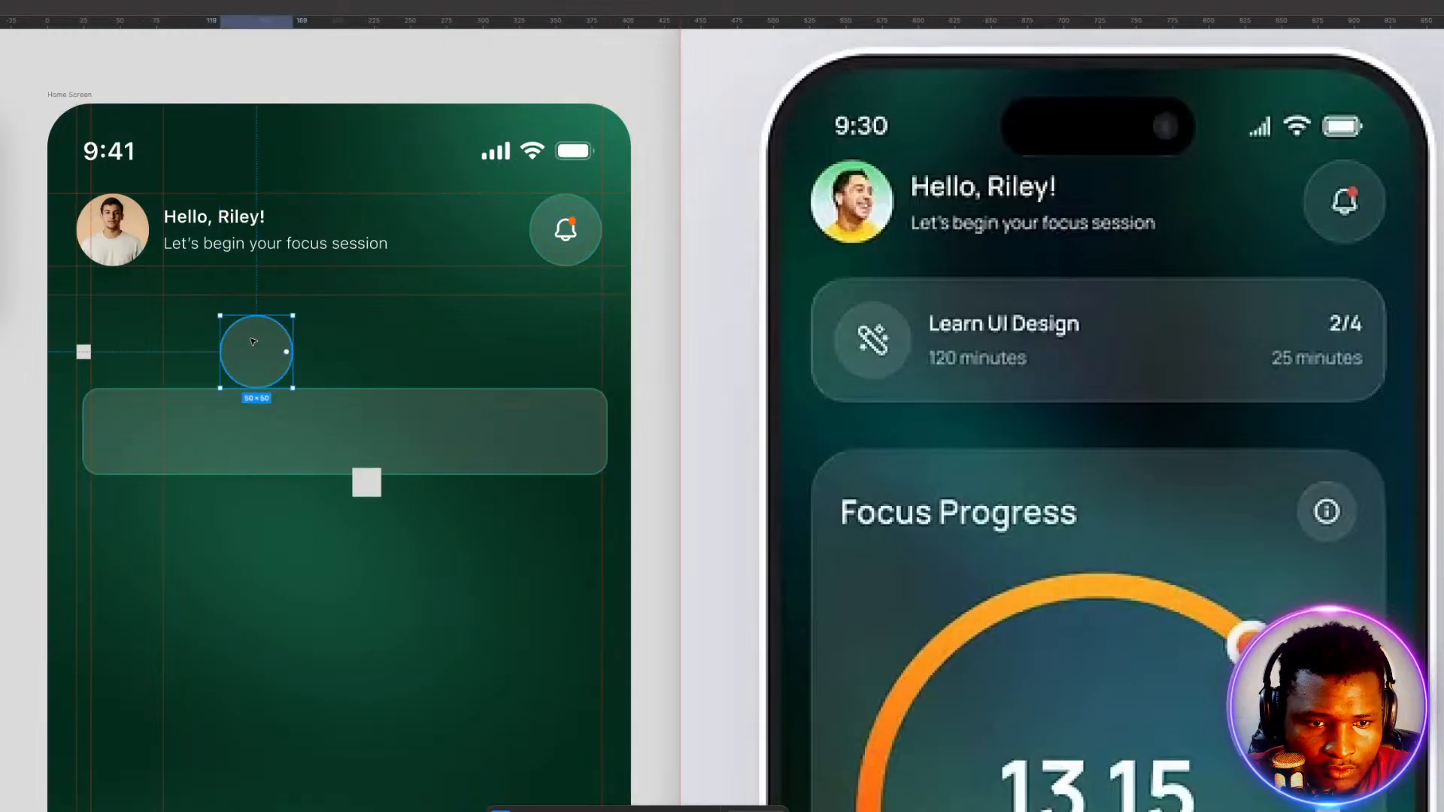
left_click_drag(269, 354, 263, 560)
left_click_drag(289, 416, 282, 326)
left_click(215, 417)
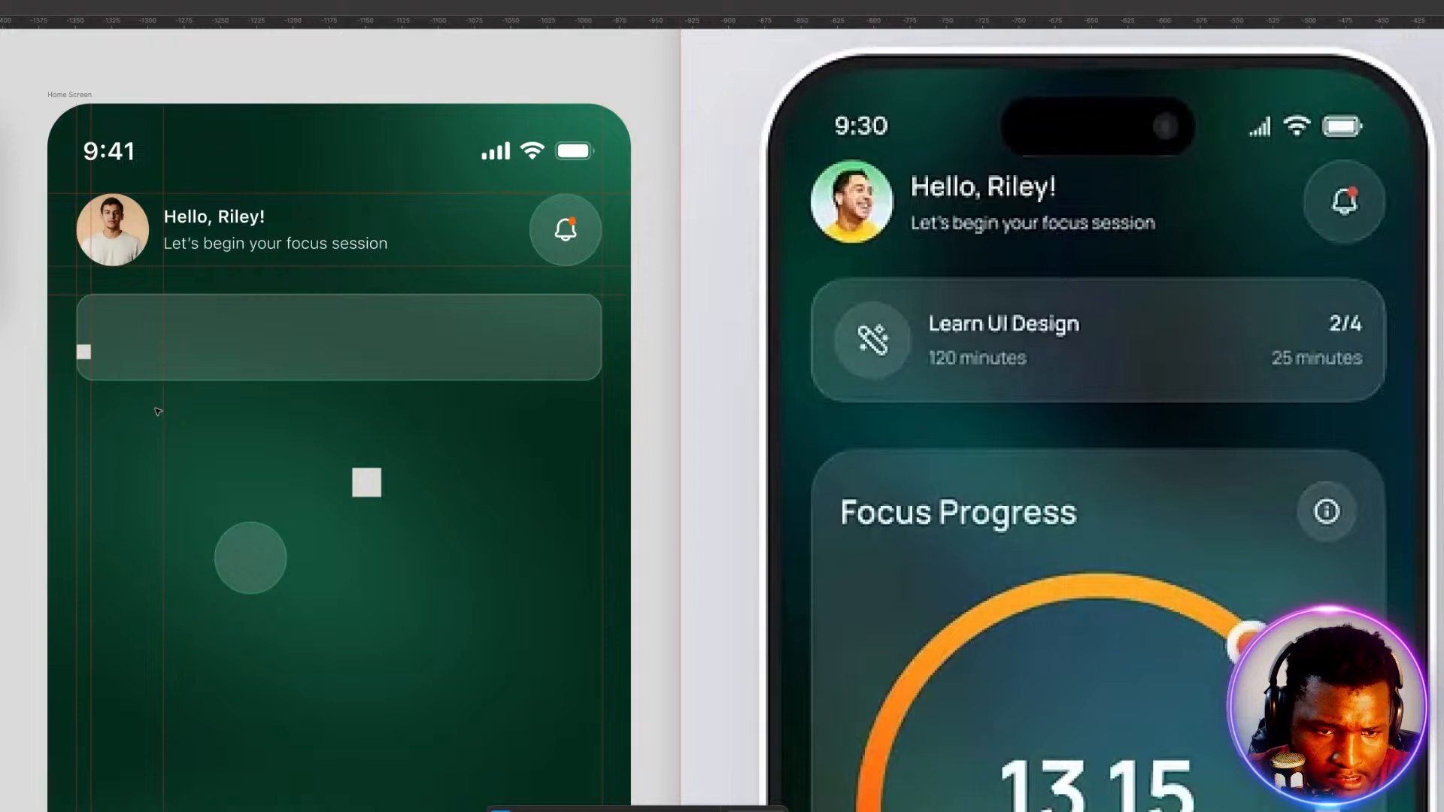
Place the 50 × 50 circle inside the card against the inner vertical guide, centred vertically.
left_click(257, 558)
left_click_drag(269, 576, 140, 344)
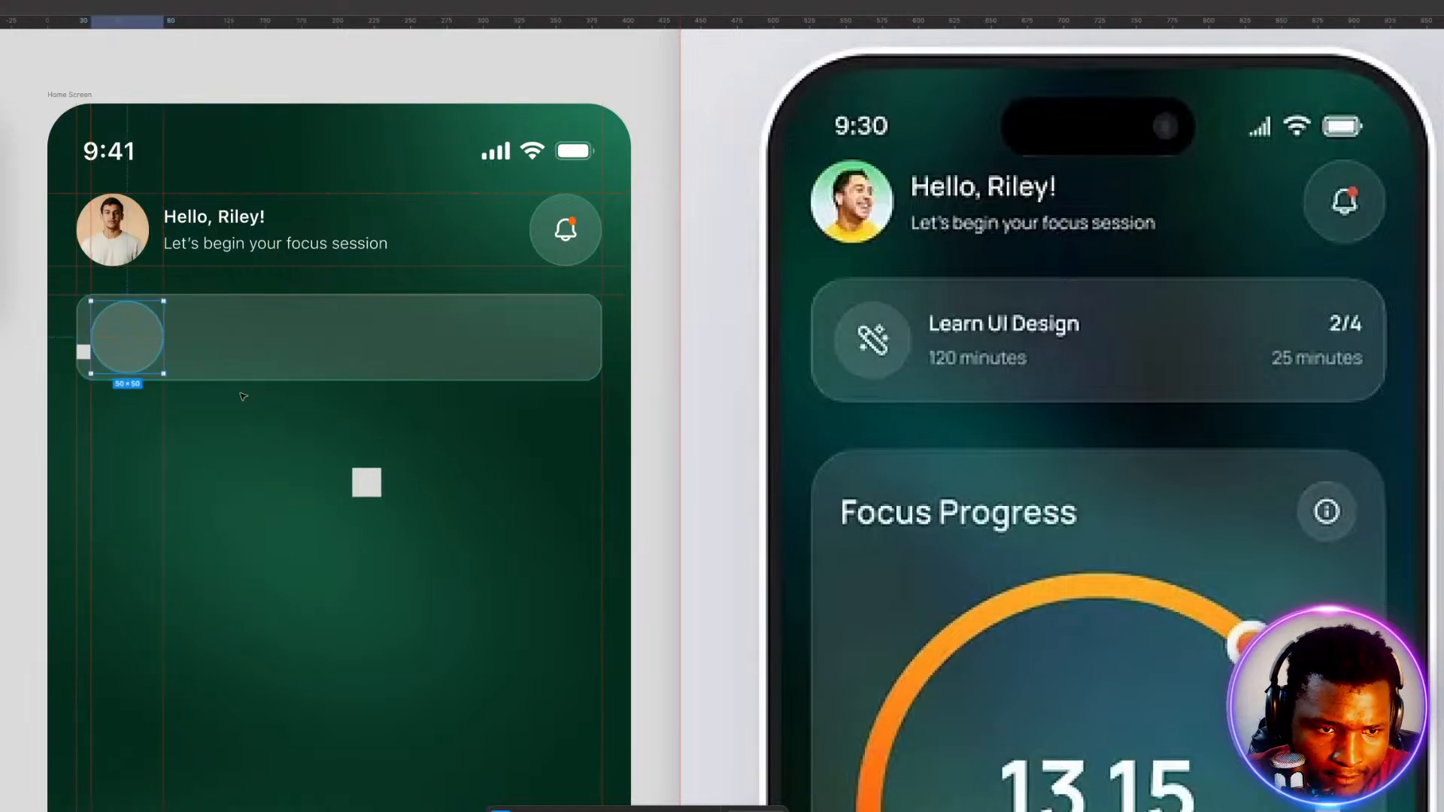
left_click(264, 375)
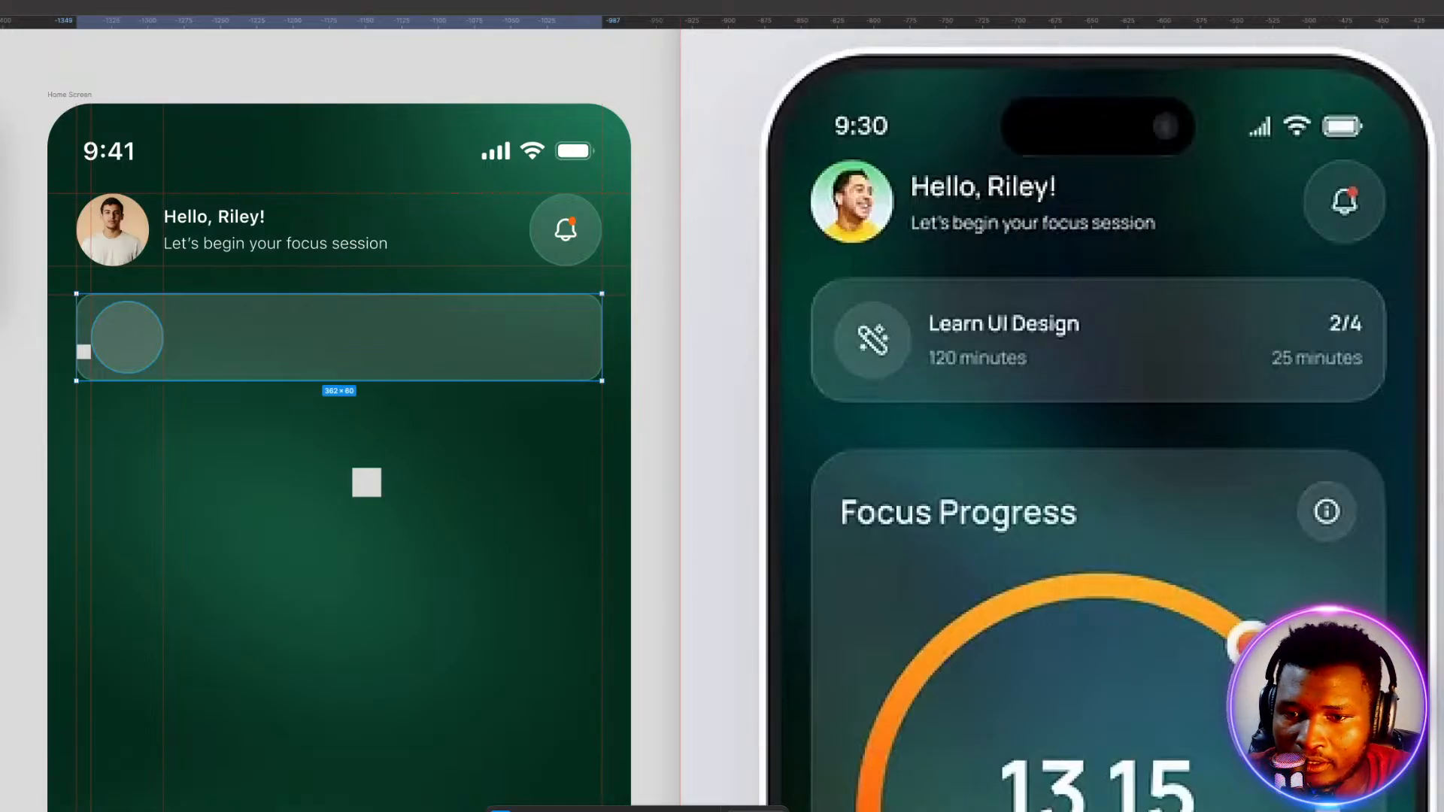
left_click(271, 415)
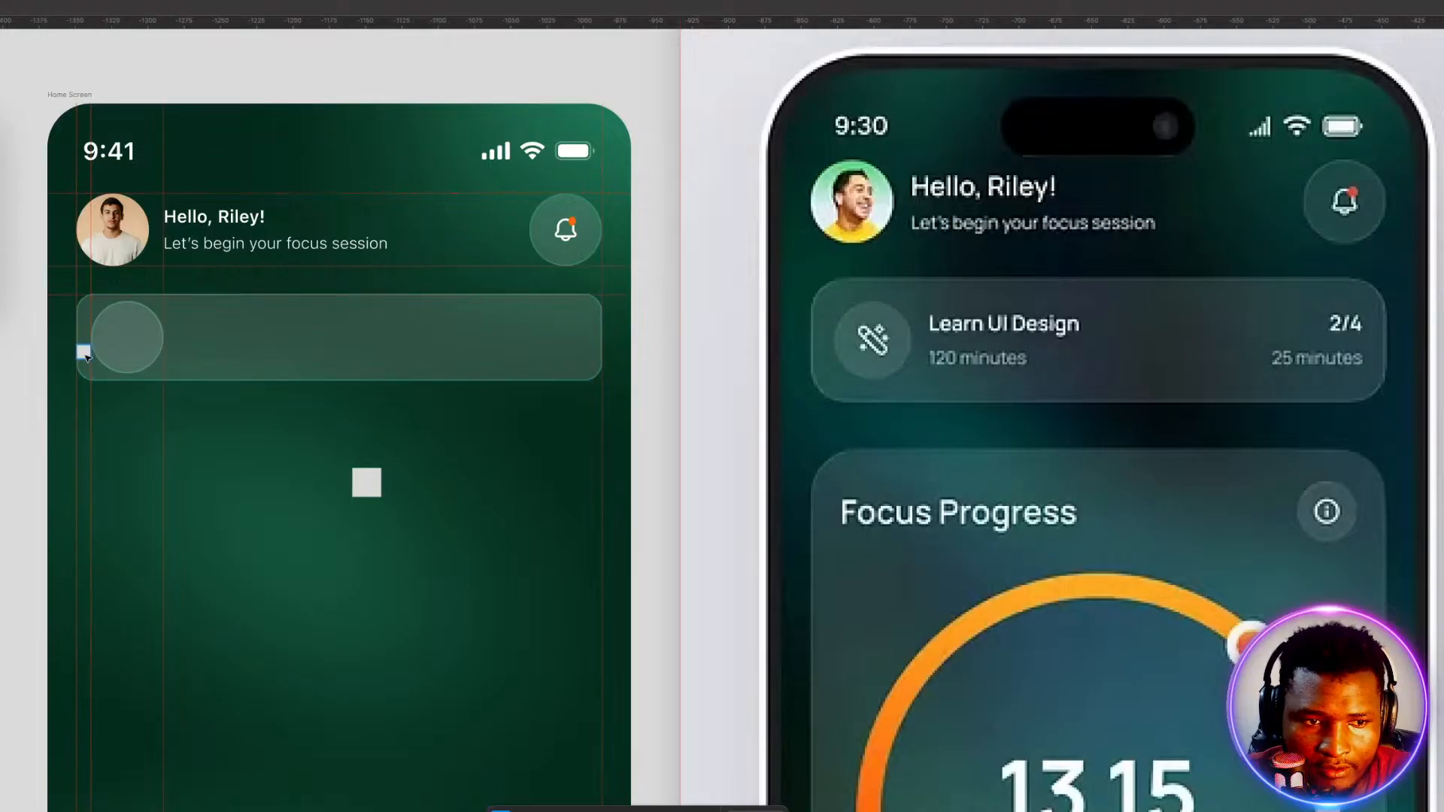
Place the 10 × 10 square against the circle's right side and move the nearby vertical guide to the square's right edge.
left_click_drag(87, 357, 173, 346)
left_click(228, 452)
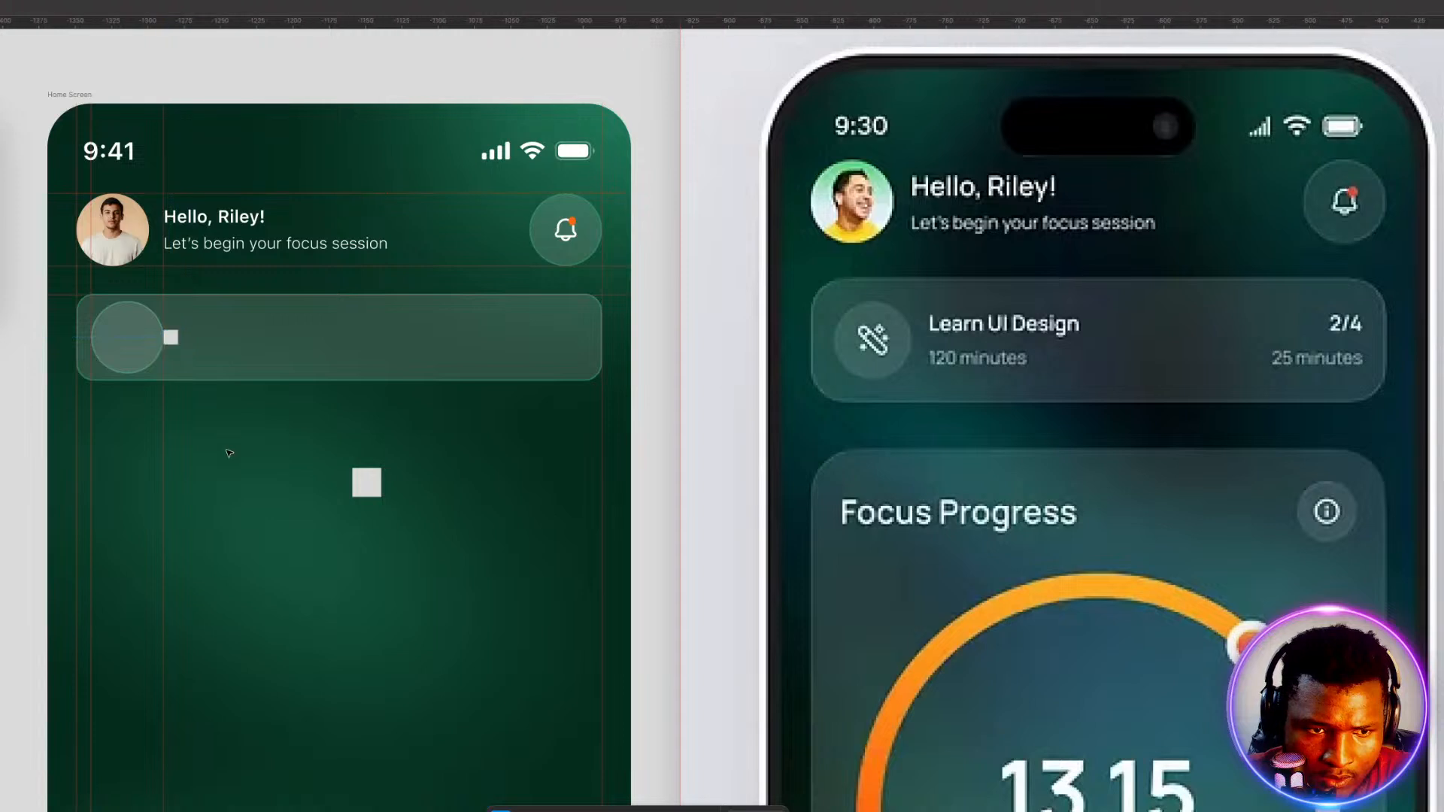
left_click_drag(163, 465, 178, 463)
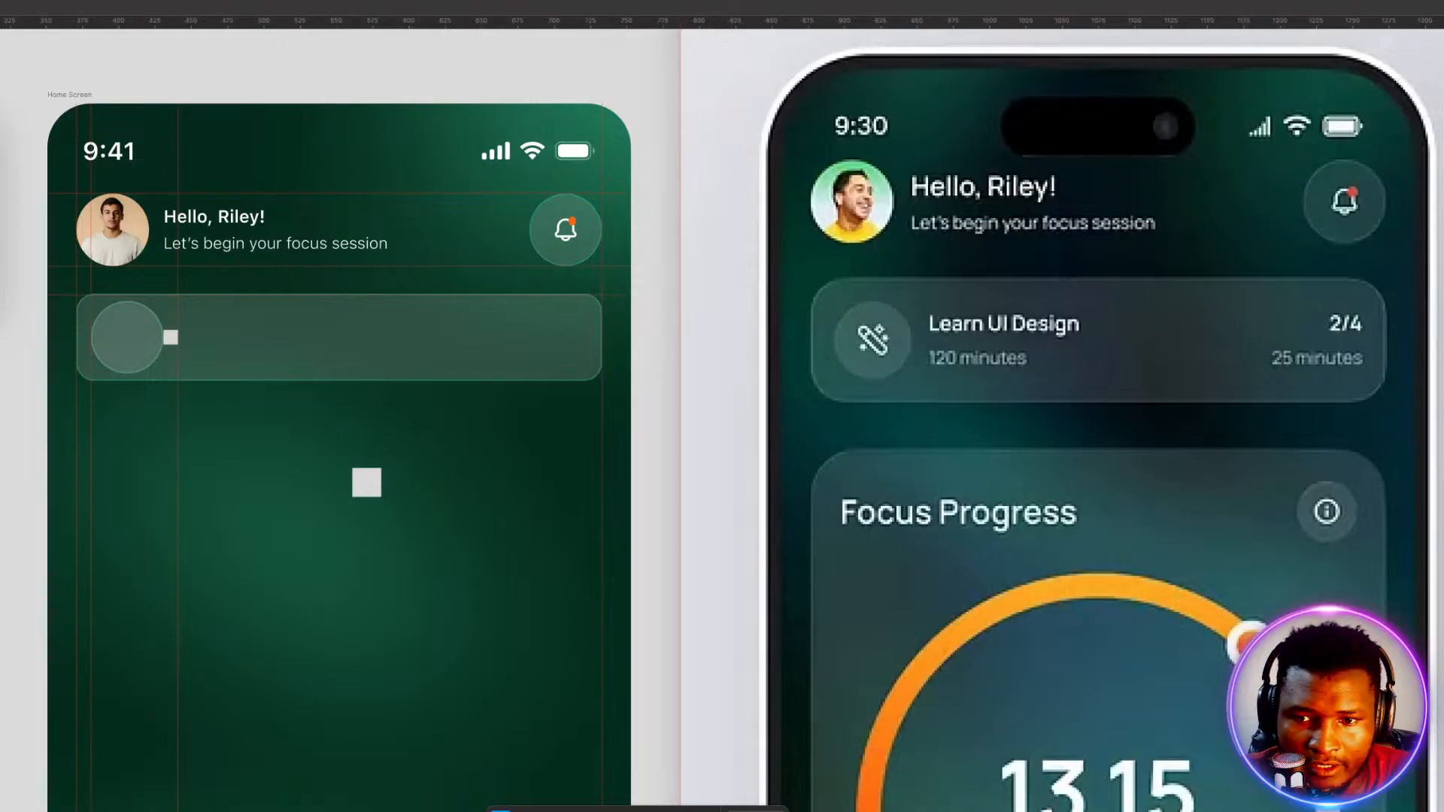
Place the magic wand icon at the centre of the card's circle and change its colour to white.
left_click_drag(2, 300, 127, 336)
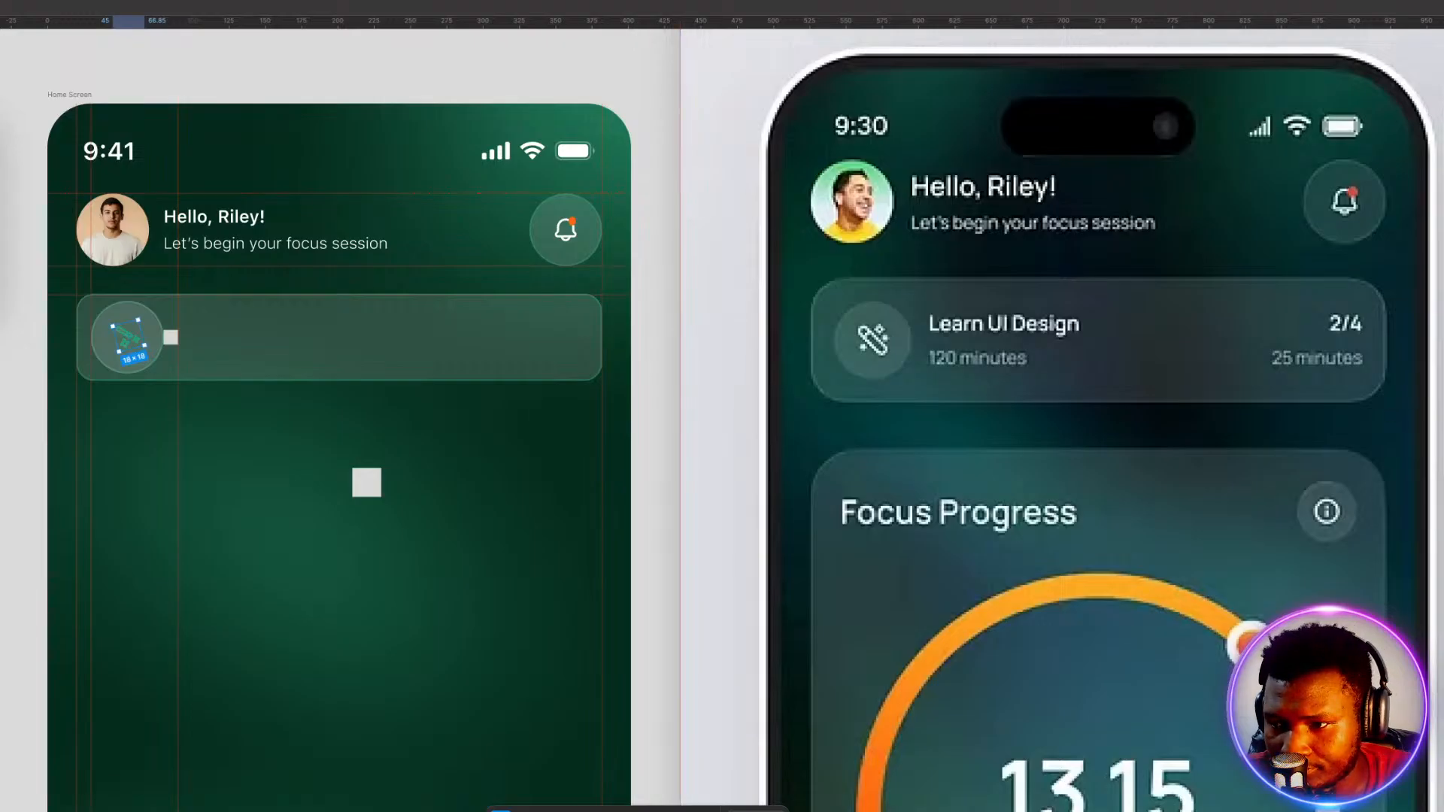
left_click(1442, 519)
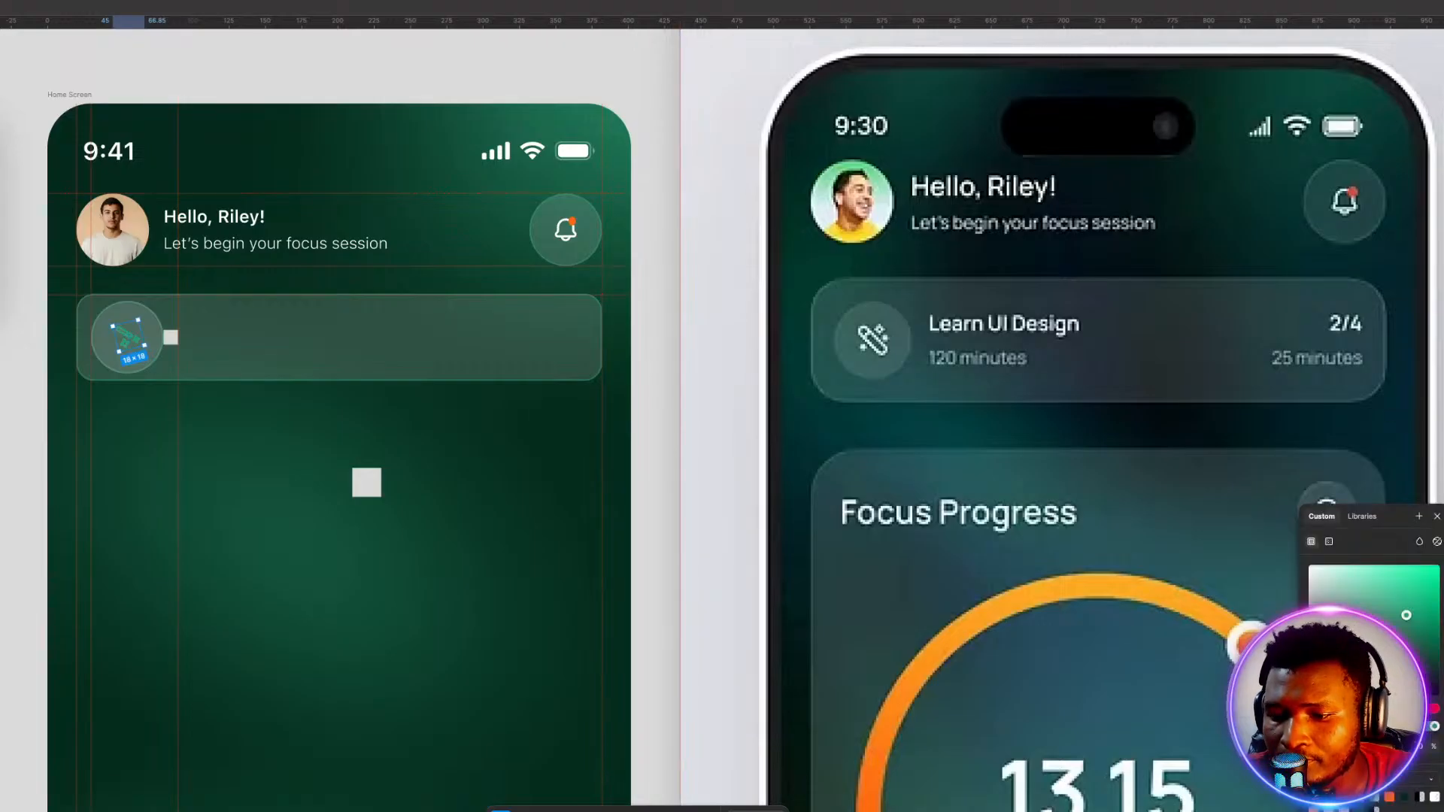
left_click_drag(1406, 615, 1308, 565)
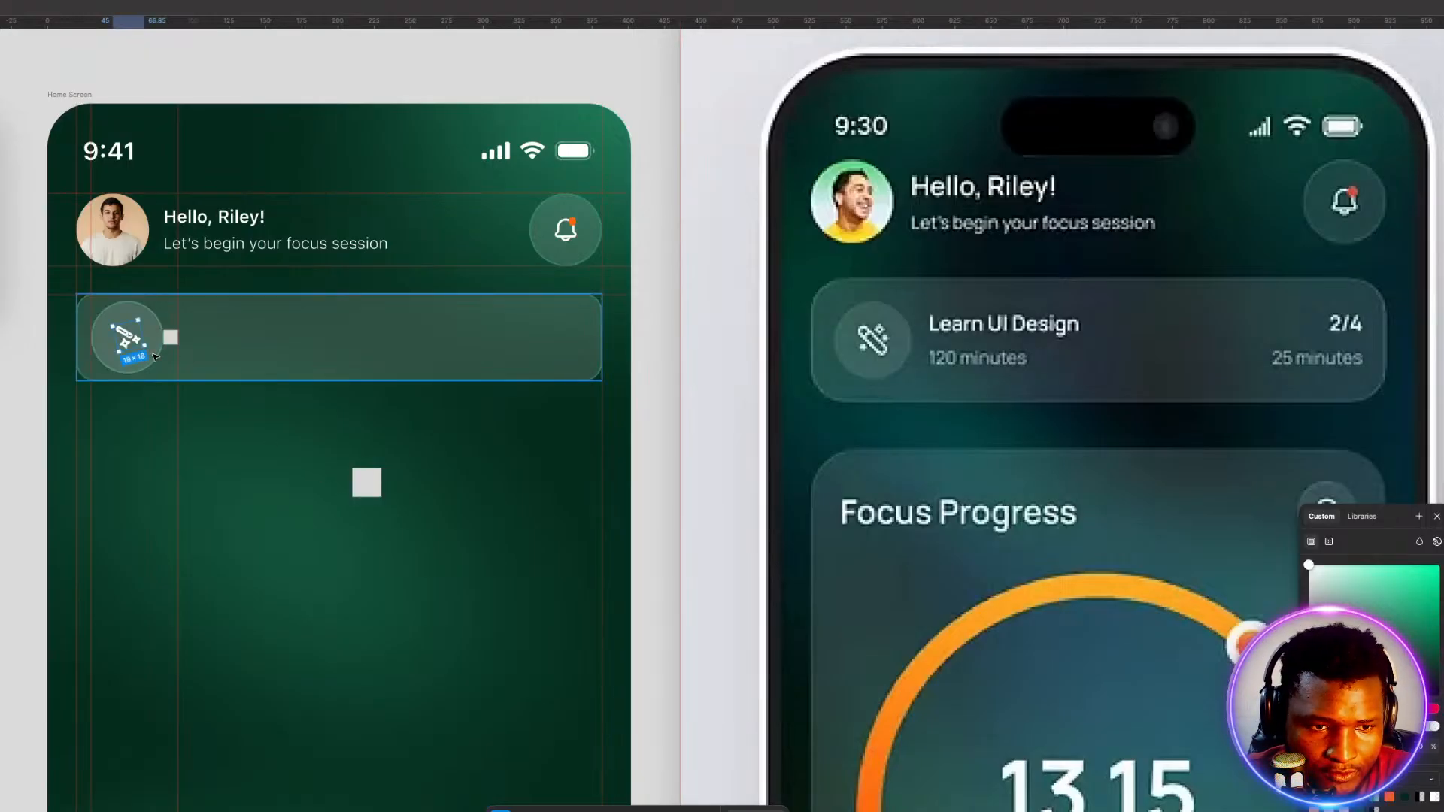
key("Escape")
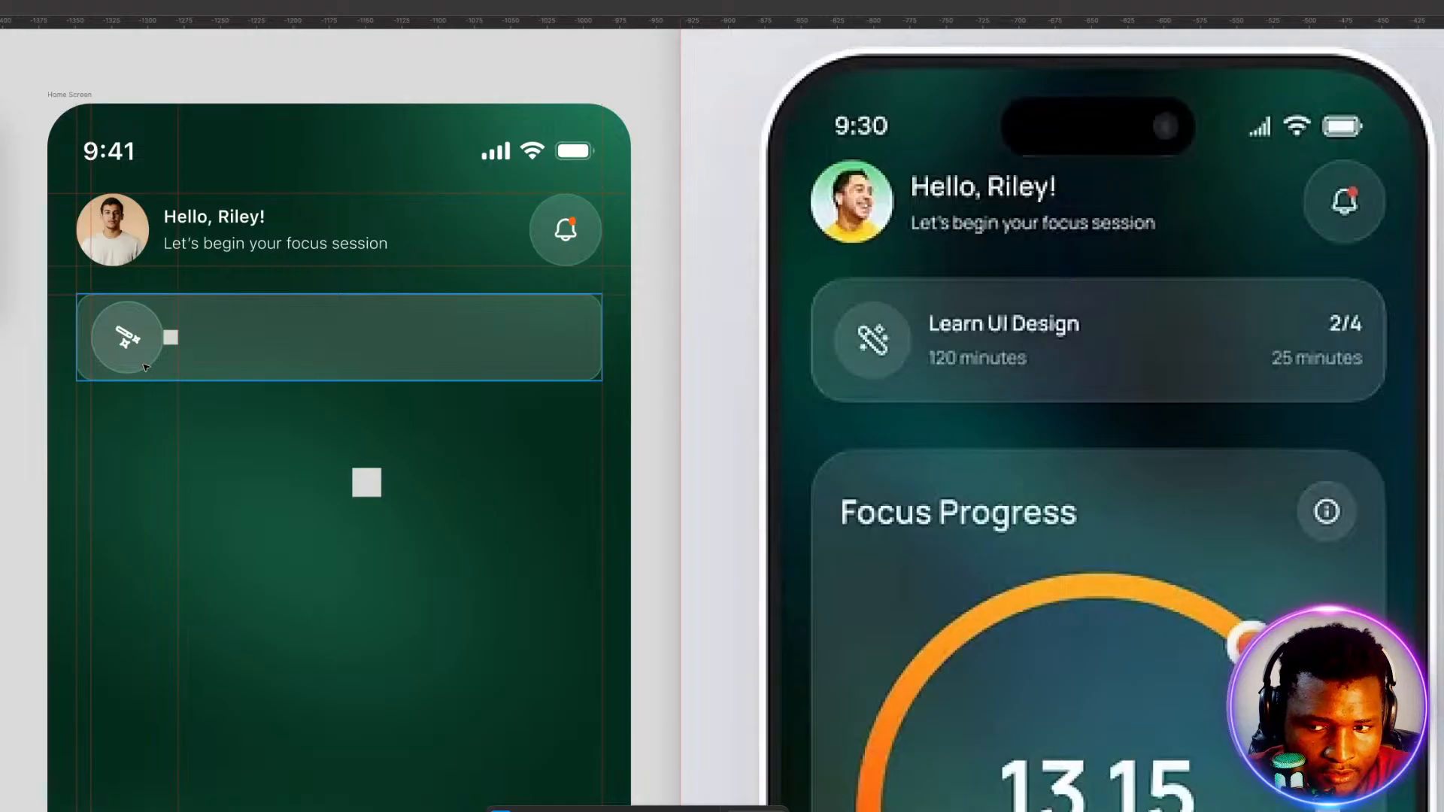
Move the translucent card down so it is clear of the circle and its magic wand icon.
double_click(146, 367)
key("Escape")
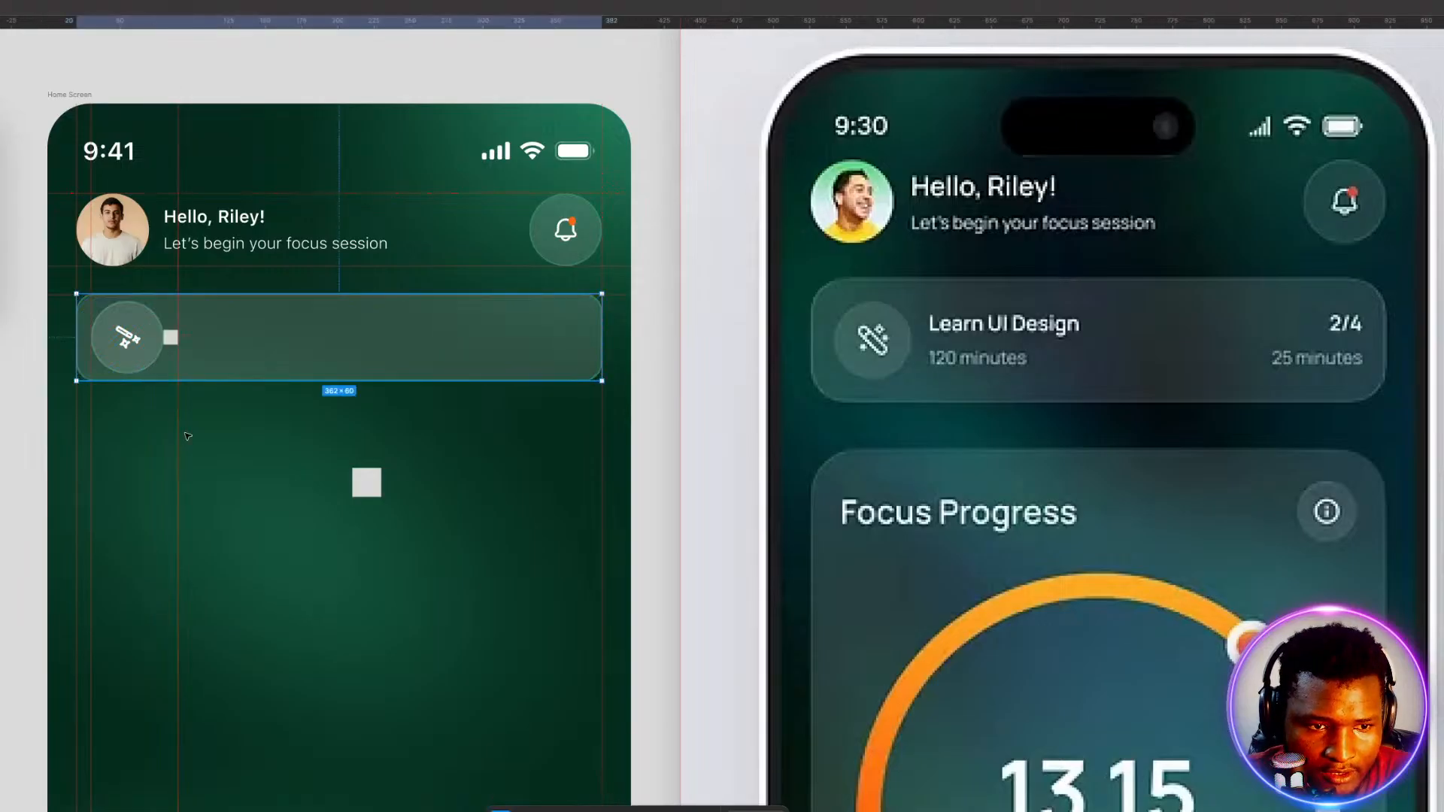
key("Escape")
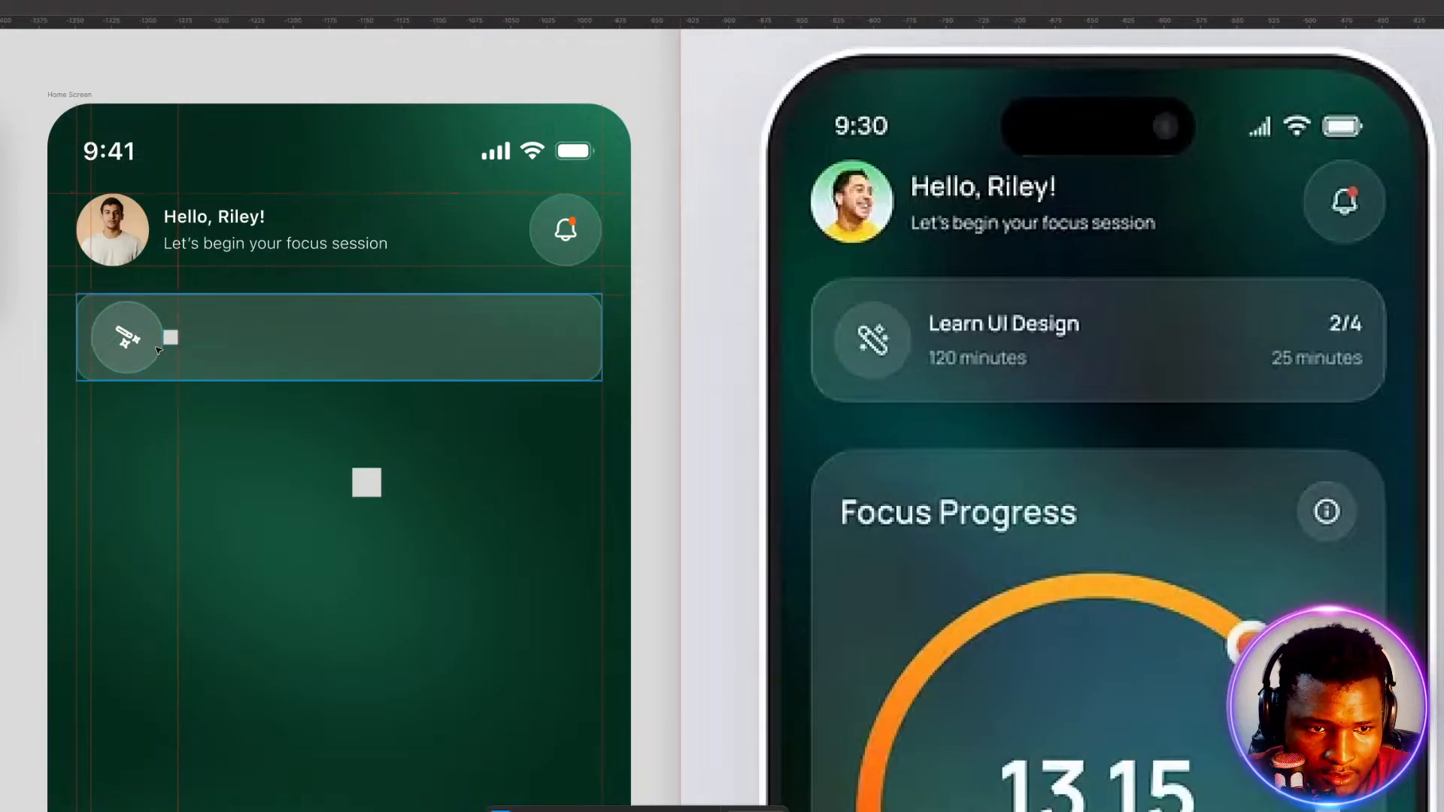
left_click_drag(307, 364, 294, 451)
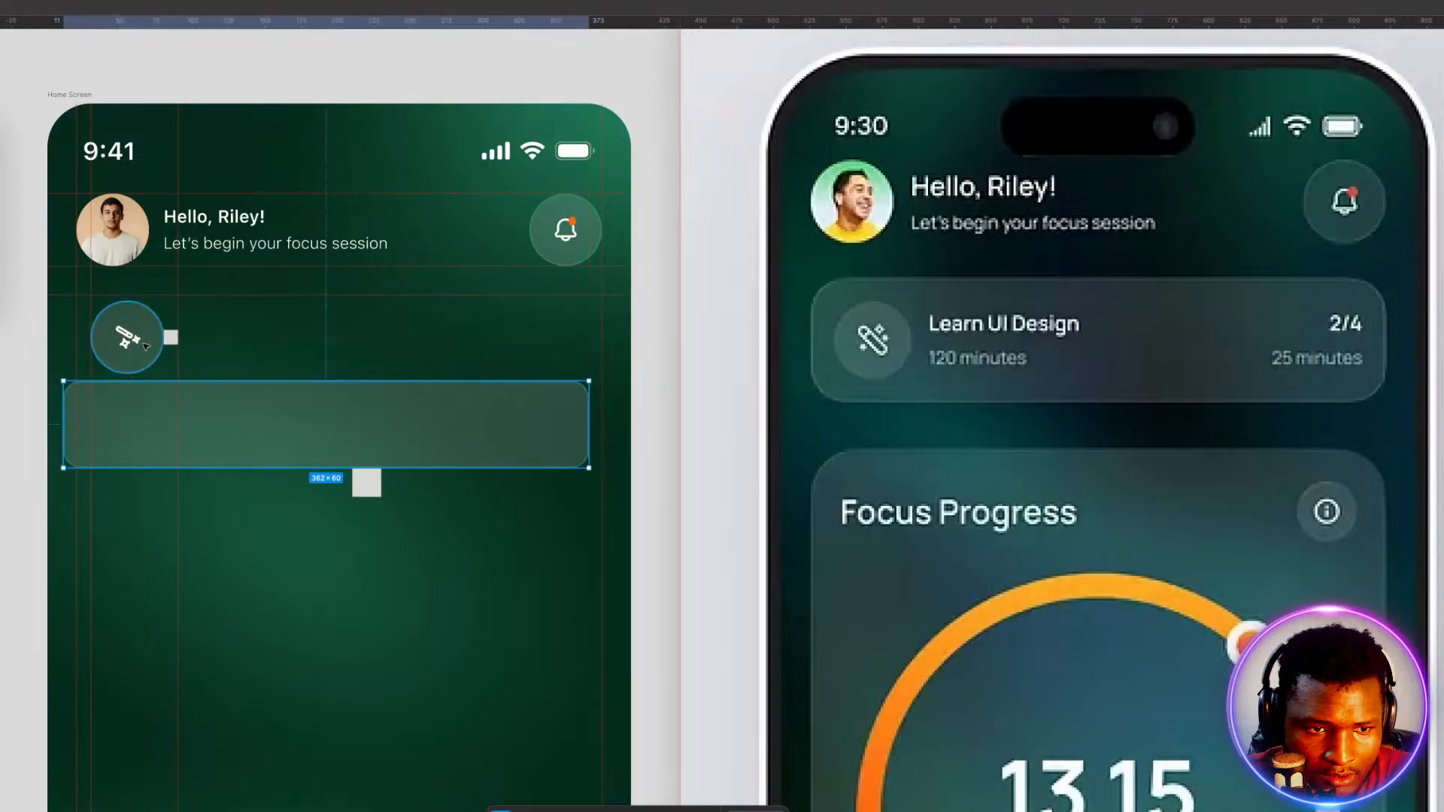
Align the magic wand icon horizontally and vertically to the centre of the 50 × 50 circle.
left_click(155, 354)
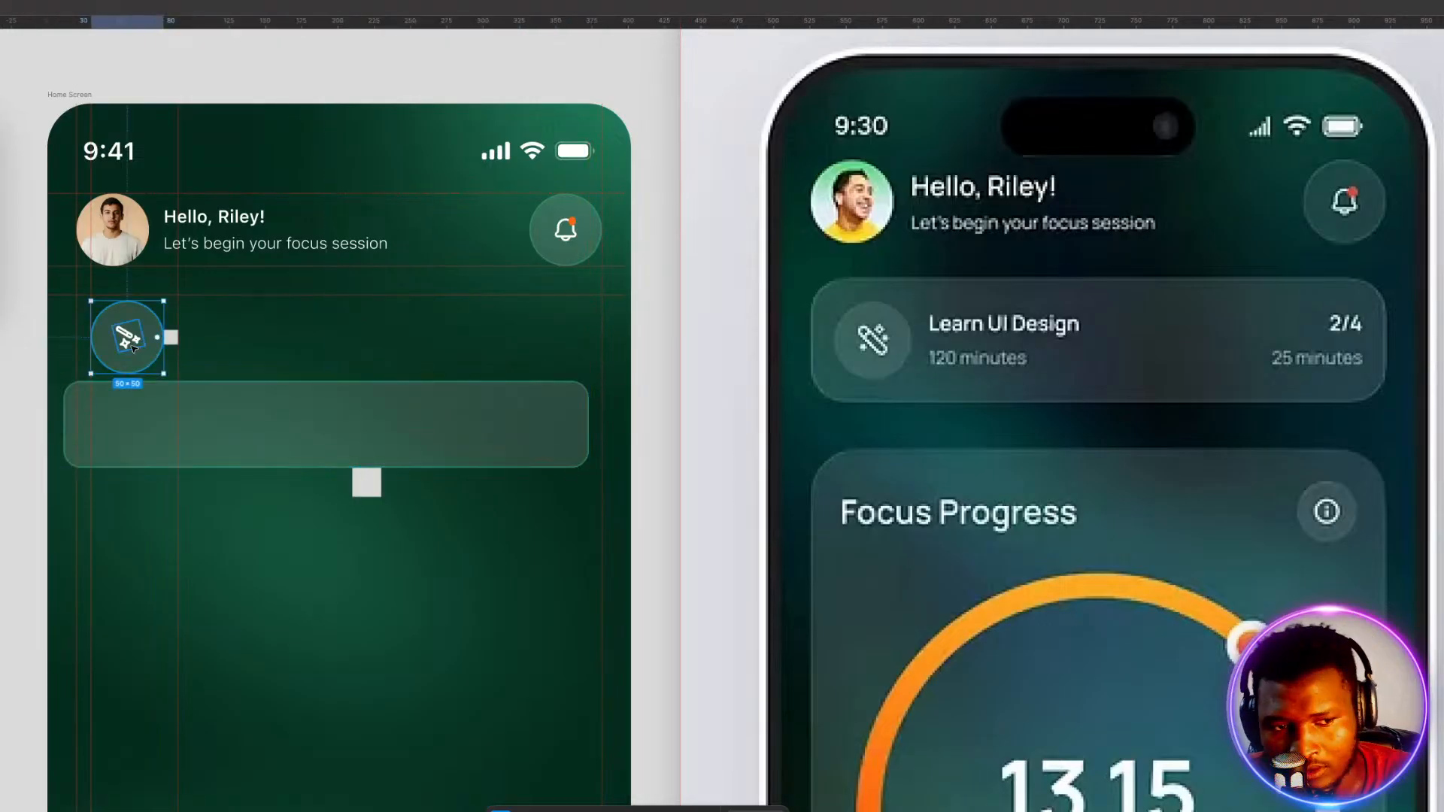
double_click(130, 340)
mouse_move(130, 340)
left_mouse_down()
mouse_move(277, 353)
mouse_move(124, 339)
left_mouse_up()
left_click(139, 345)
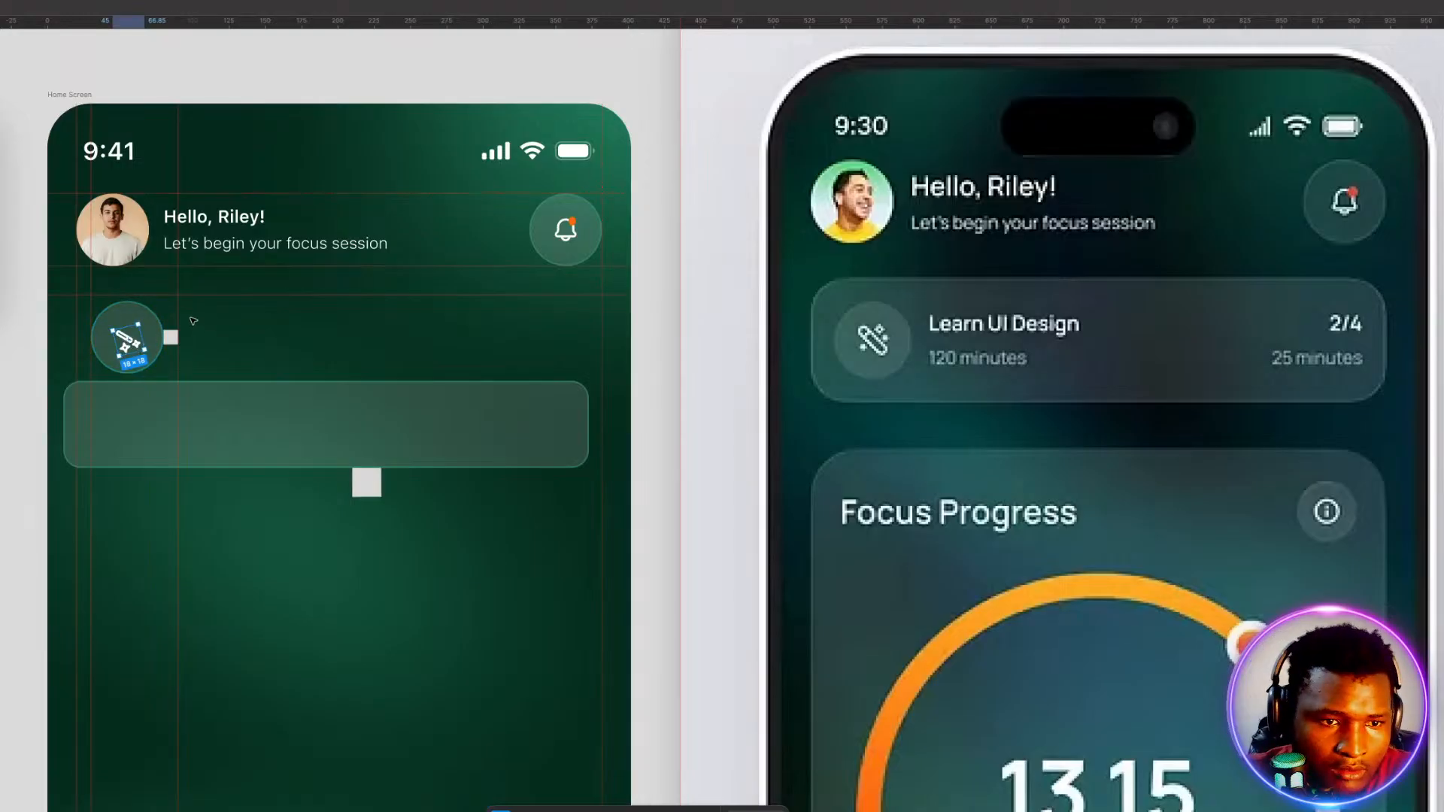
left_click(151, 318)
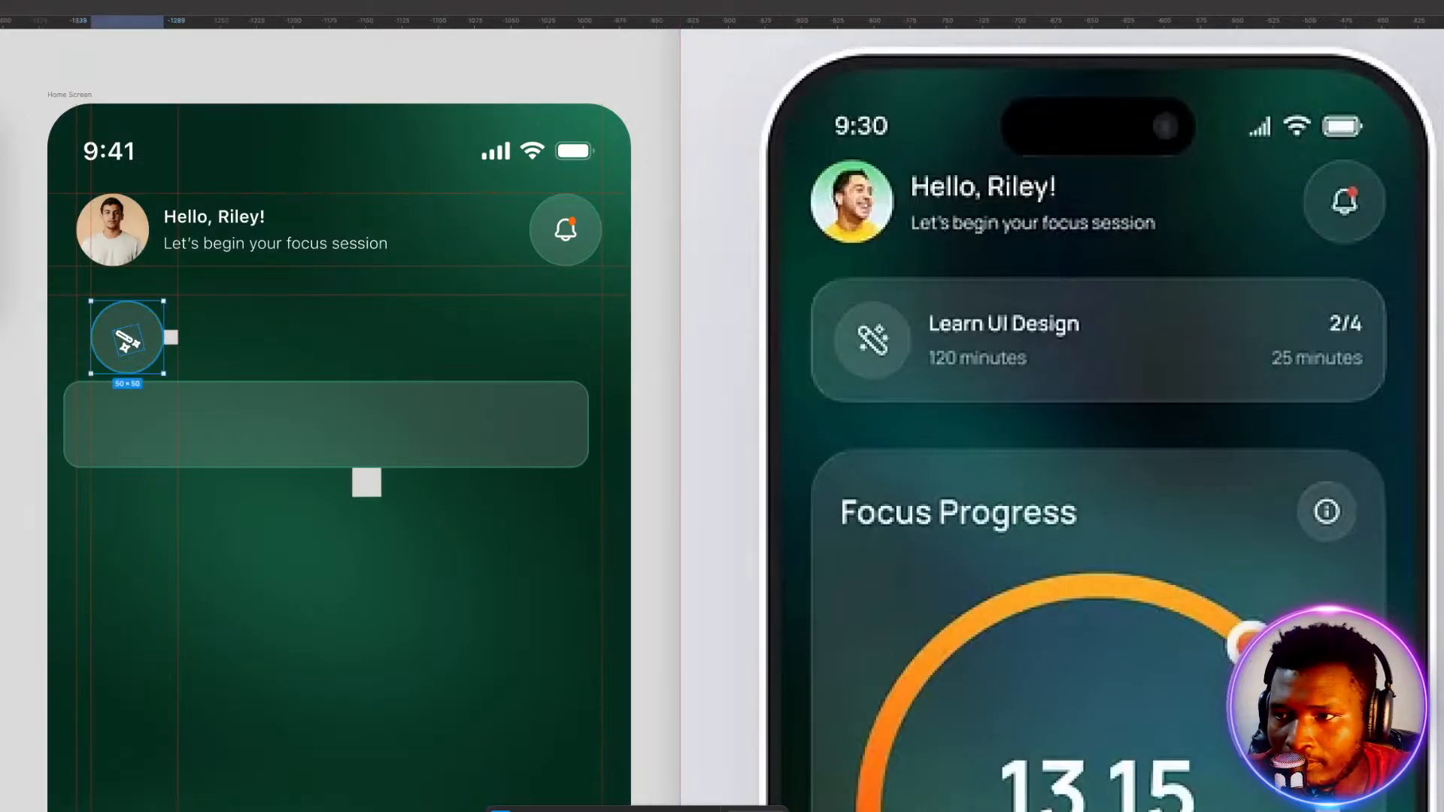
key("alt+h")
key("alt+v")
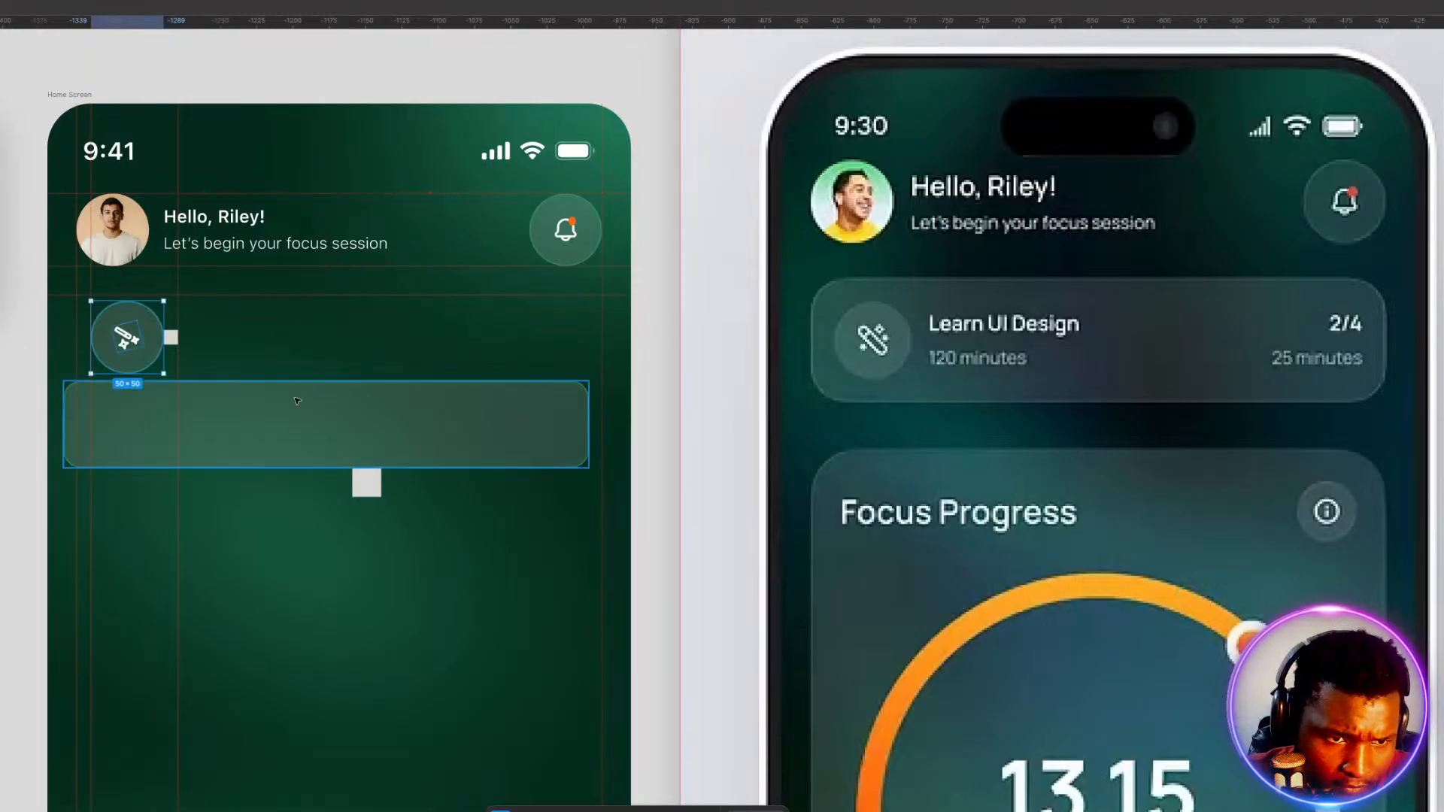
Move the card back up behind the circle, between the side margins and directly below the lowest horizontal guide.
left_click_drag(332, 426, 345, 342)
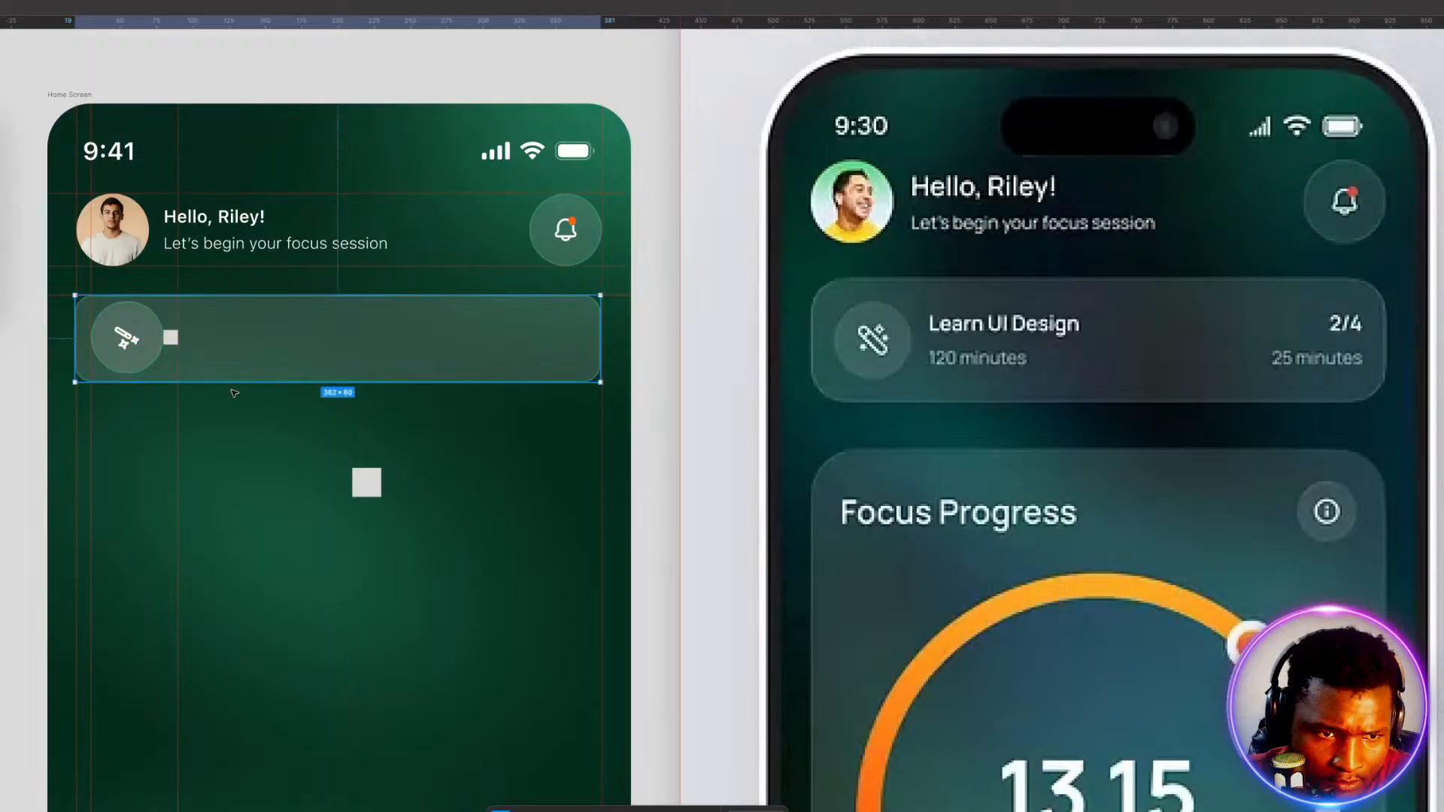
left_click(147, 362)
key("Escape")
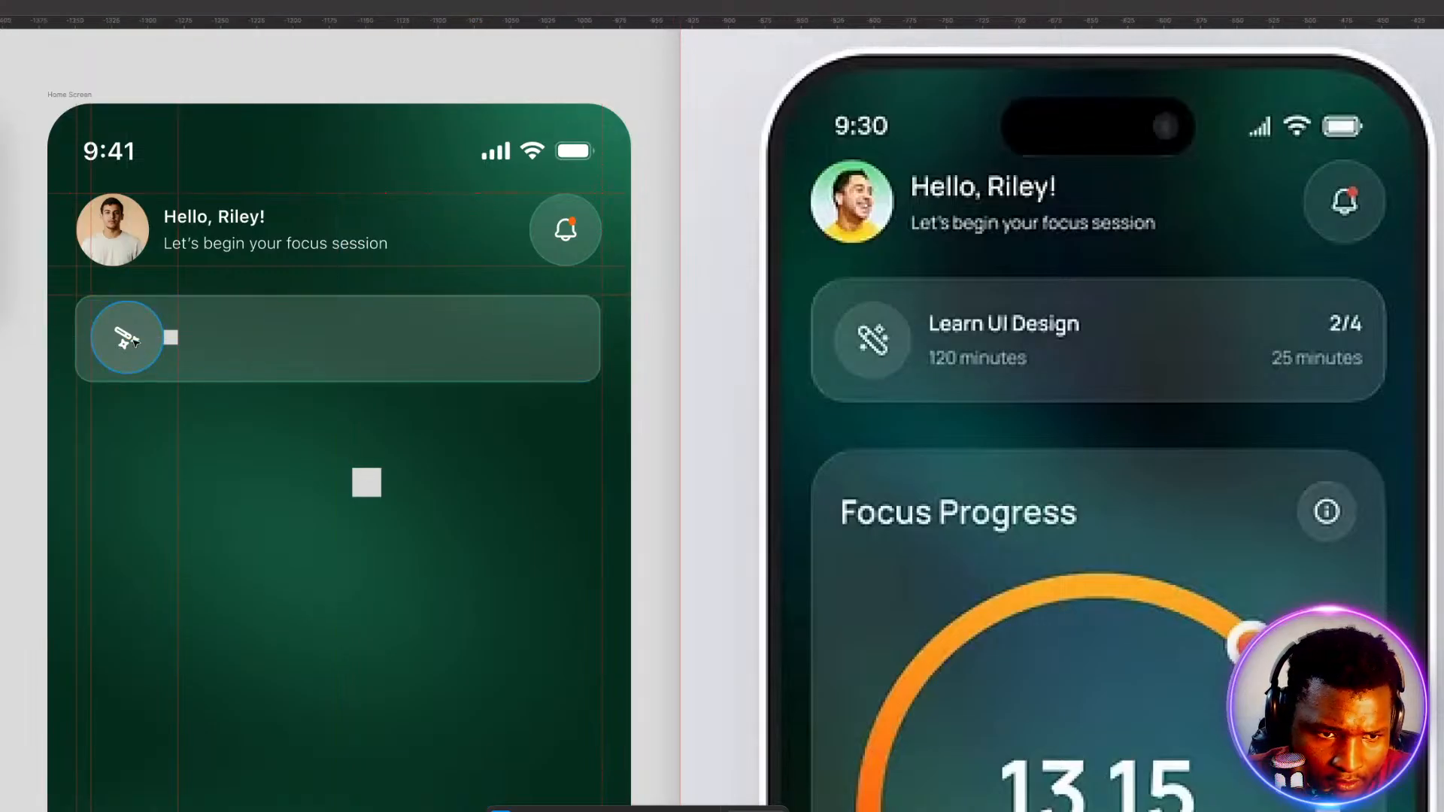
left_click(146, 356)
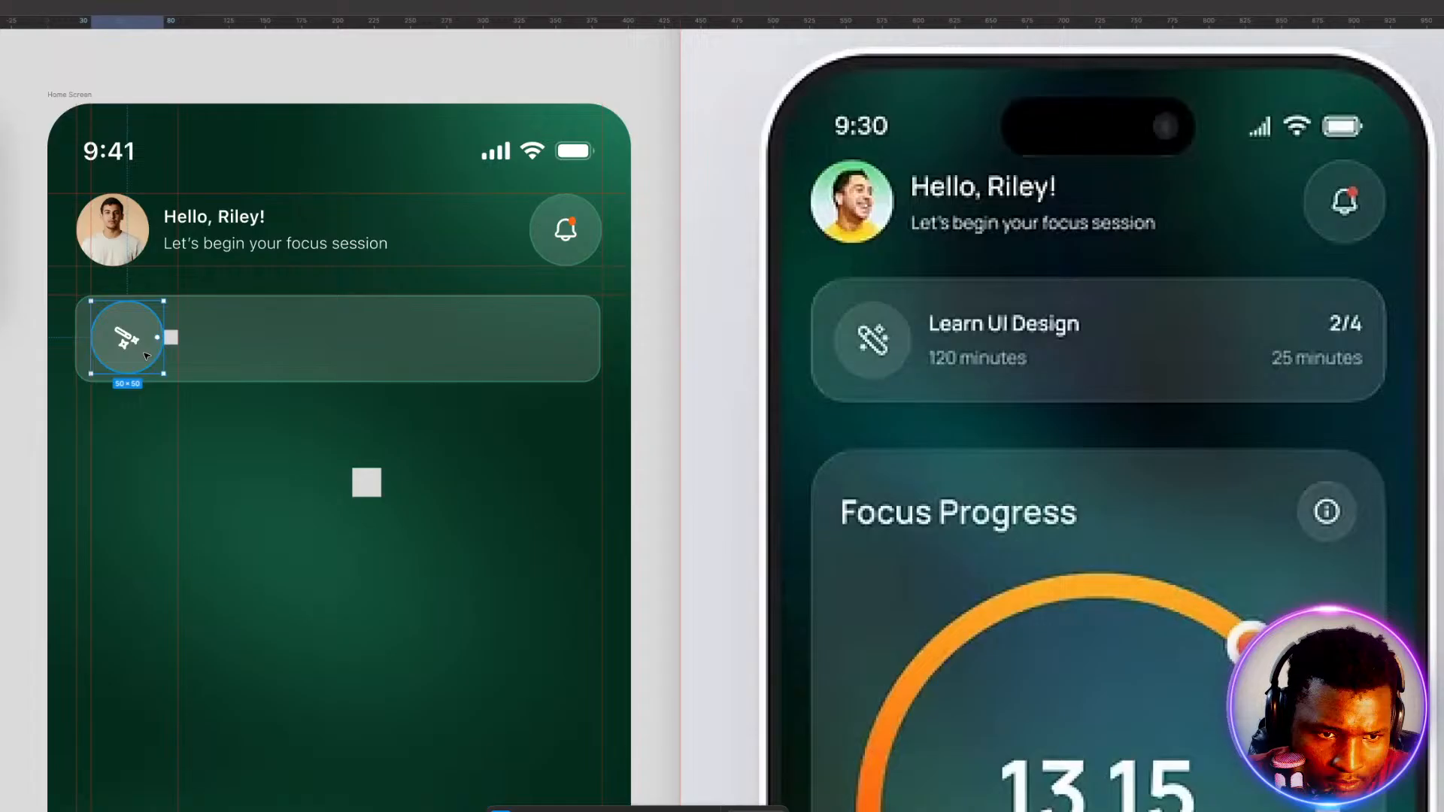
Move the circle off the magic wand icon and place it back around the icon against the inner vertical guide.
left_click(202, 416)
double_click(124, 340)
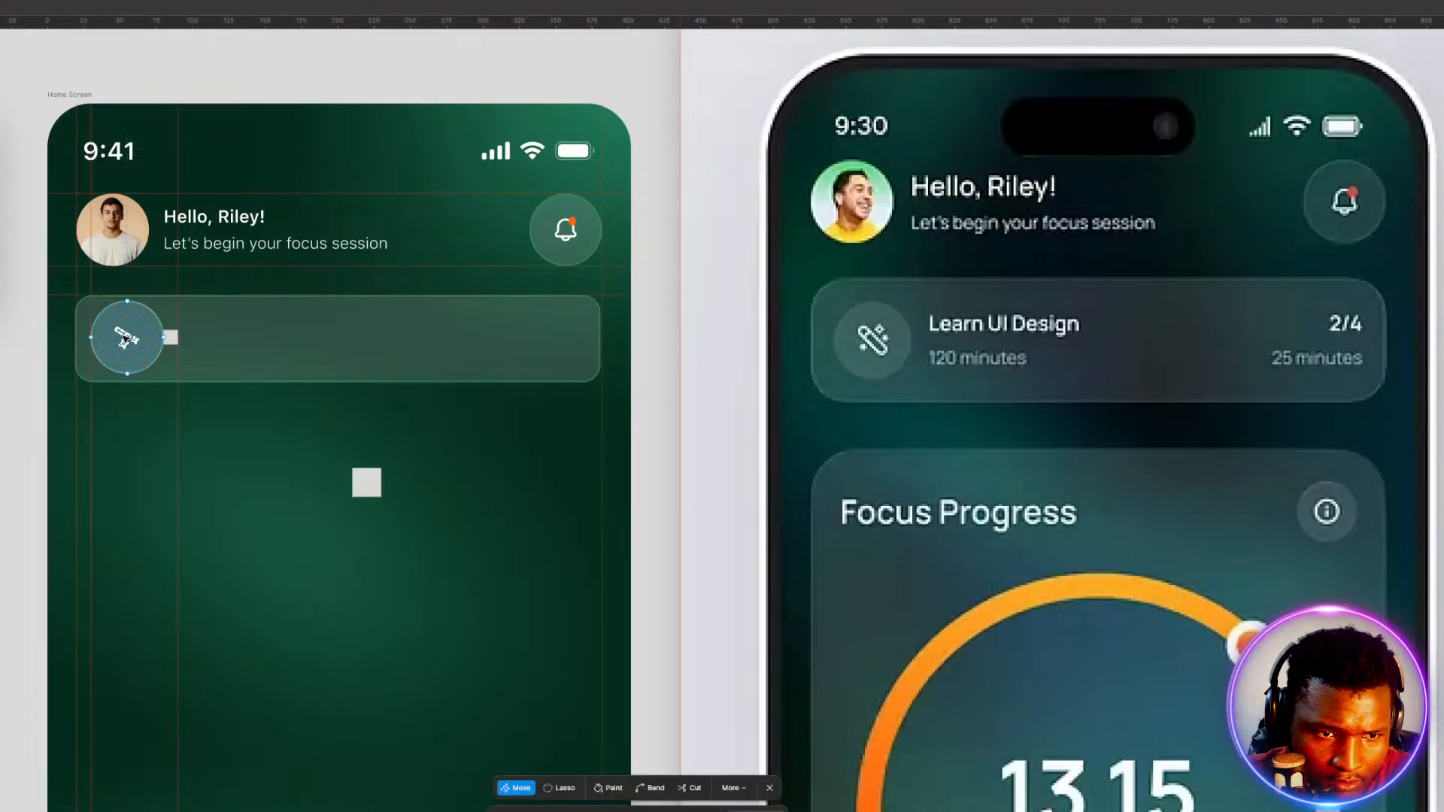
left_click_drag(147, 350, 196, 351)
key("Escape")
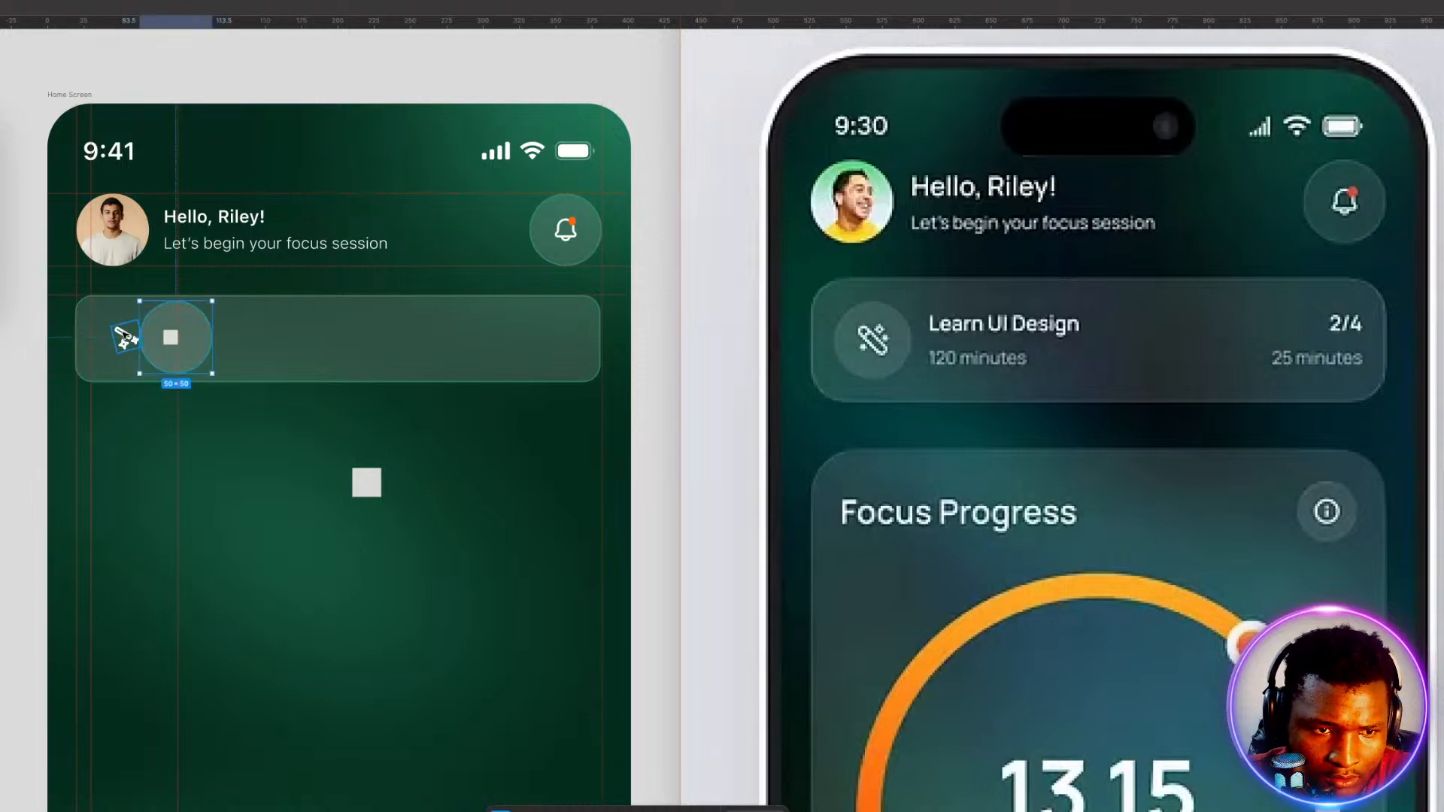
left_click(124, 338)
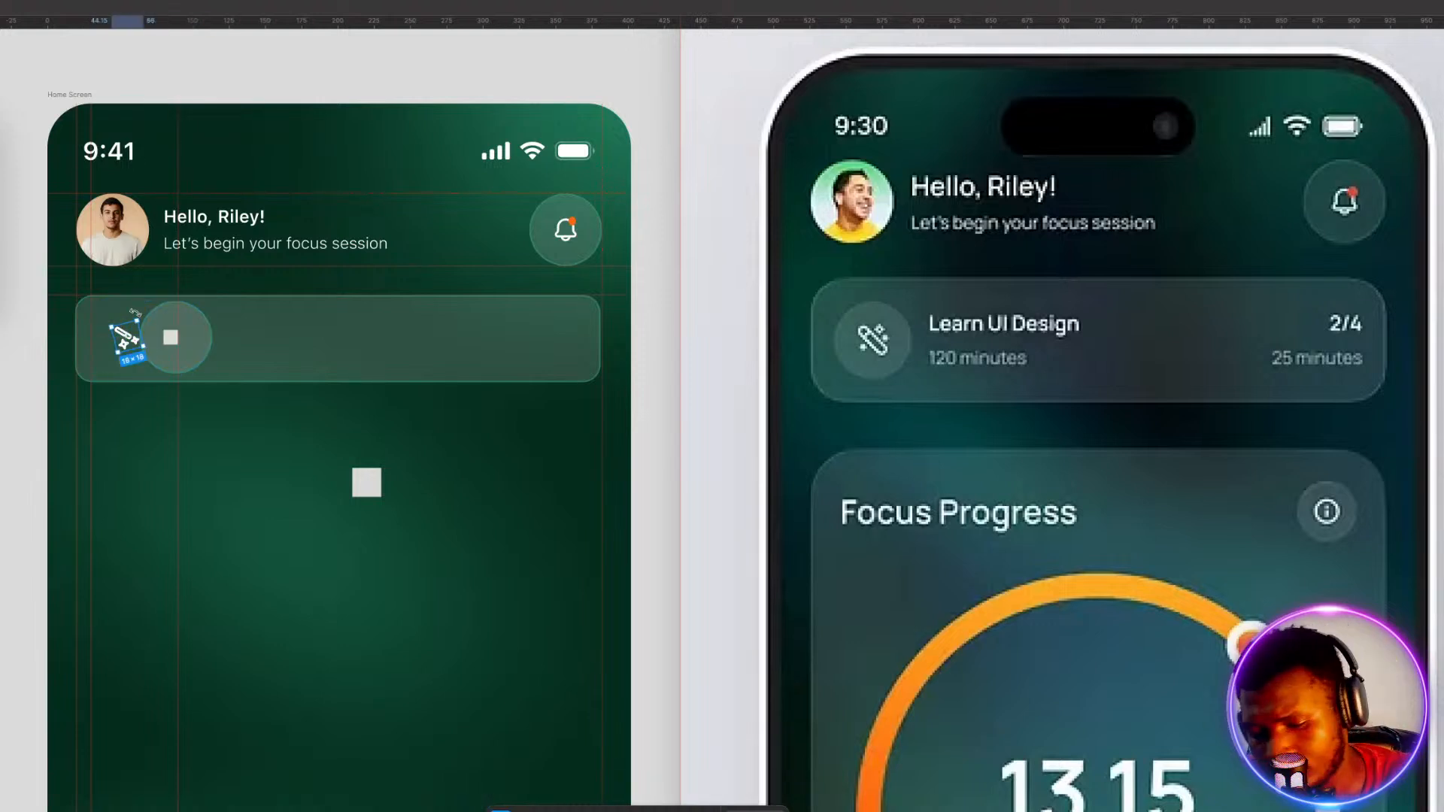
left_click(189, 333)
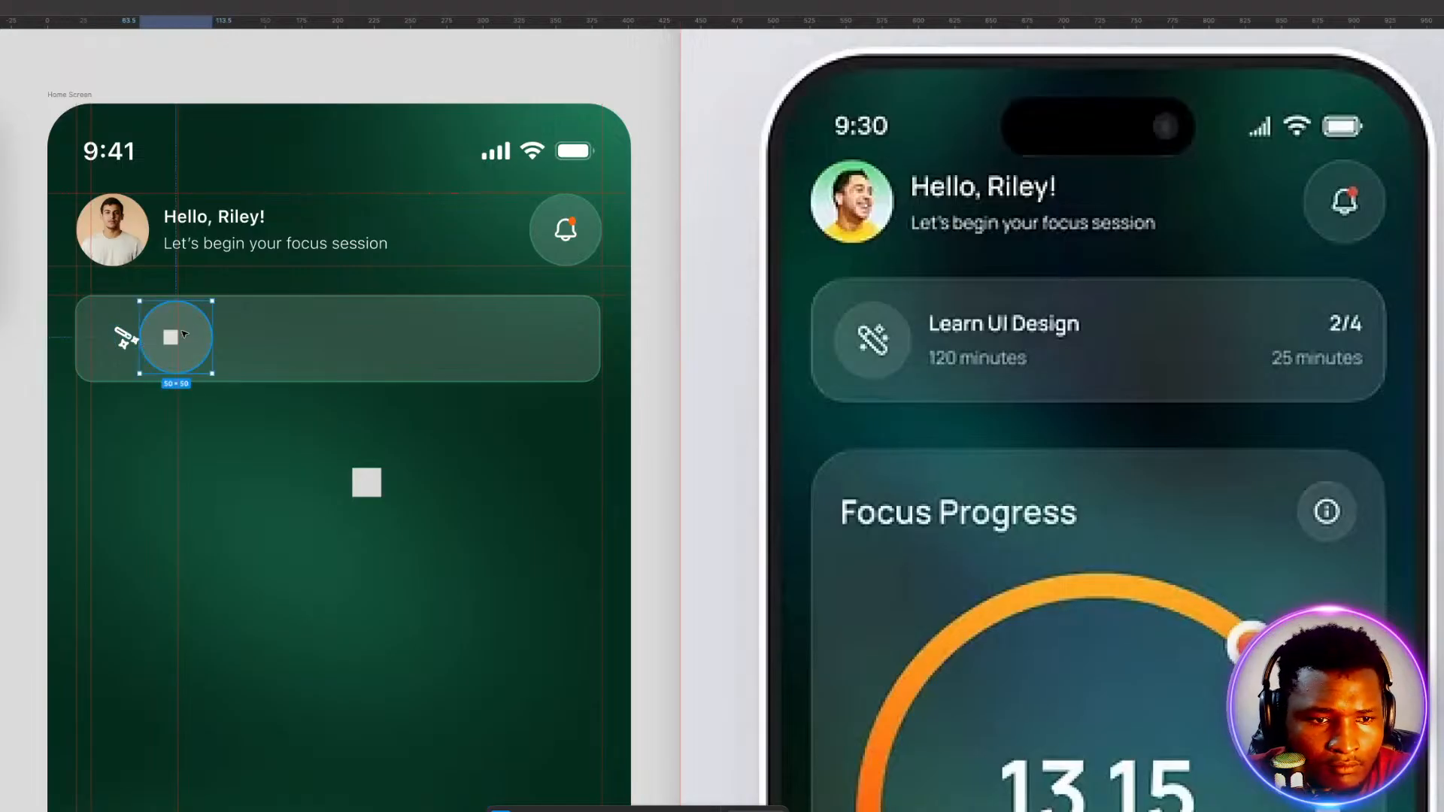
left_click_drag(190, 333, 142, 337)
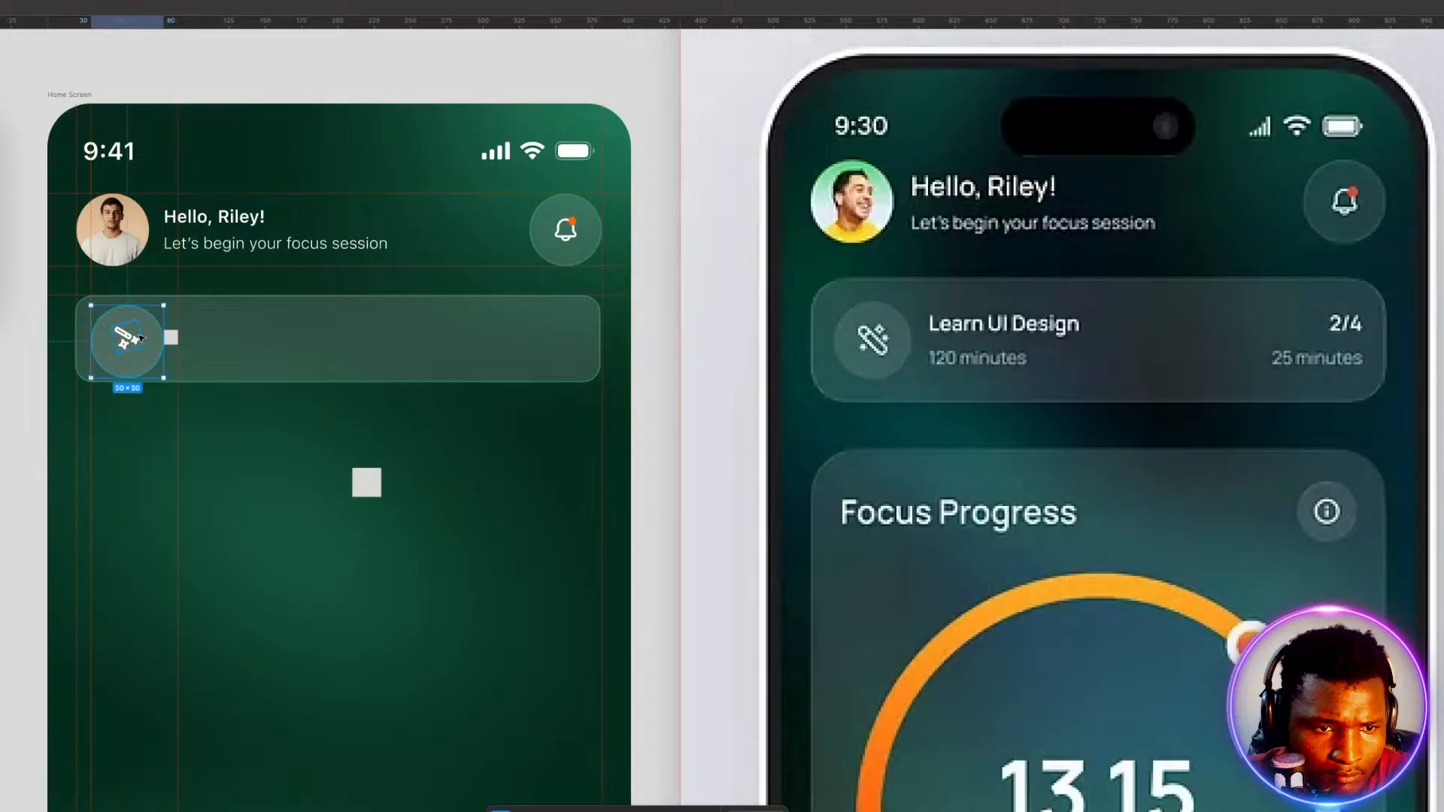
Centre the circle and its magic wand icon vertically within the card.
left_click(270, 338)
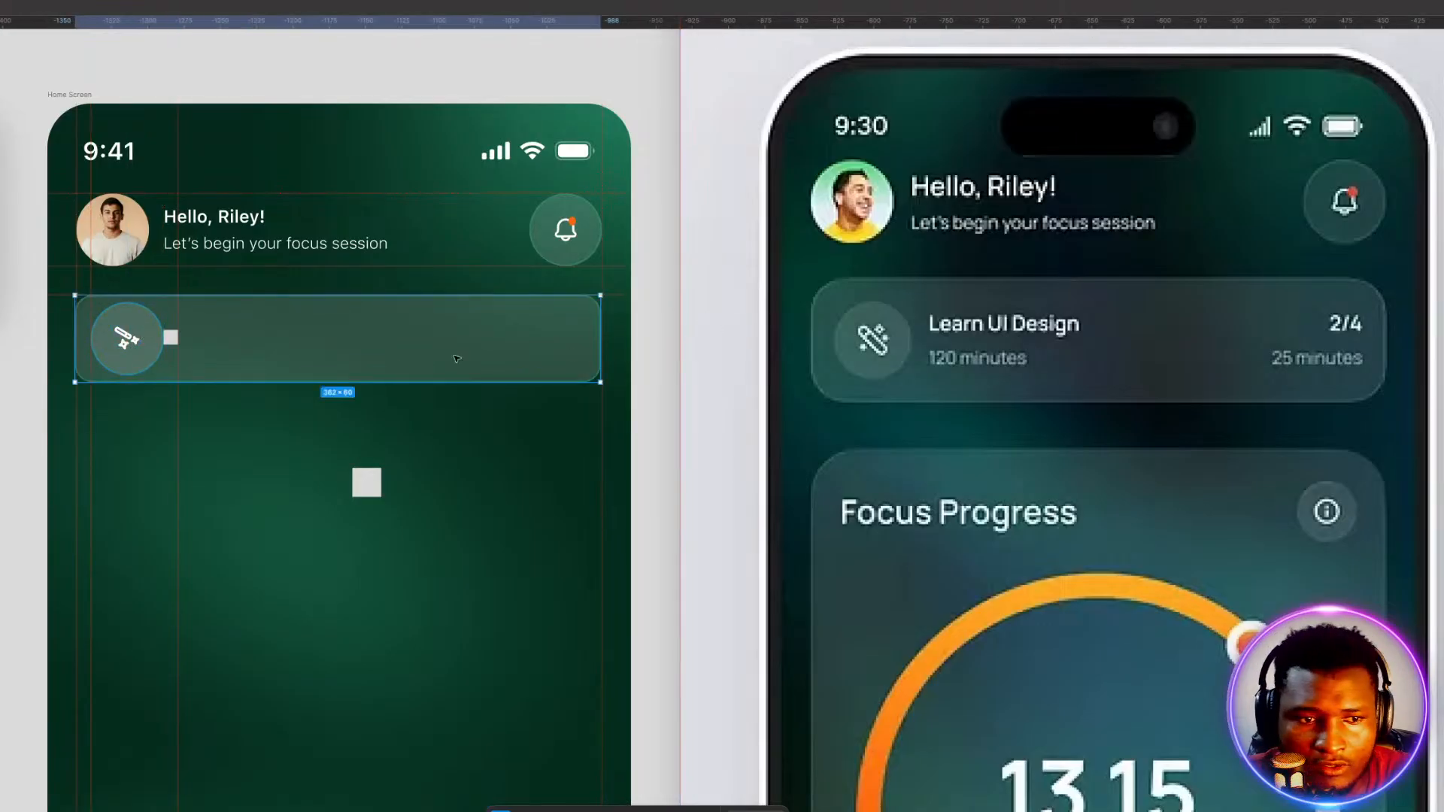
double_click(157, 336)
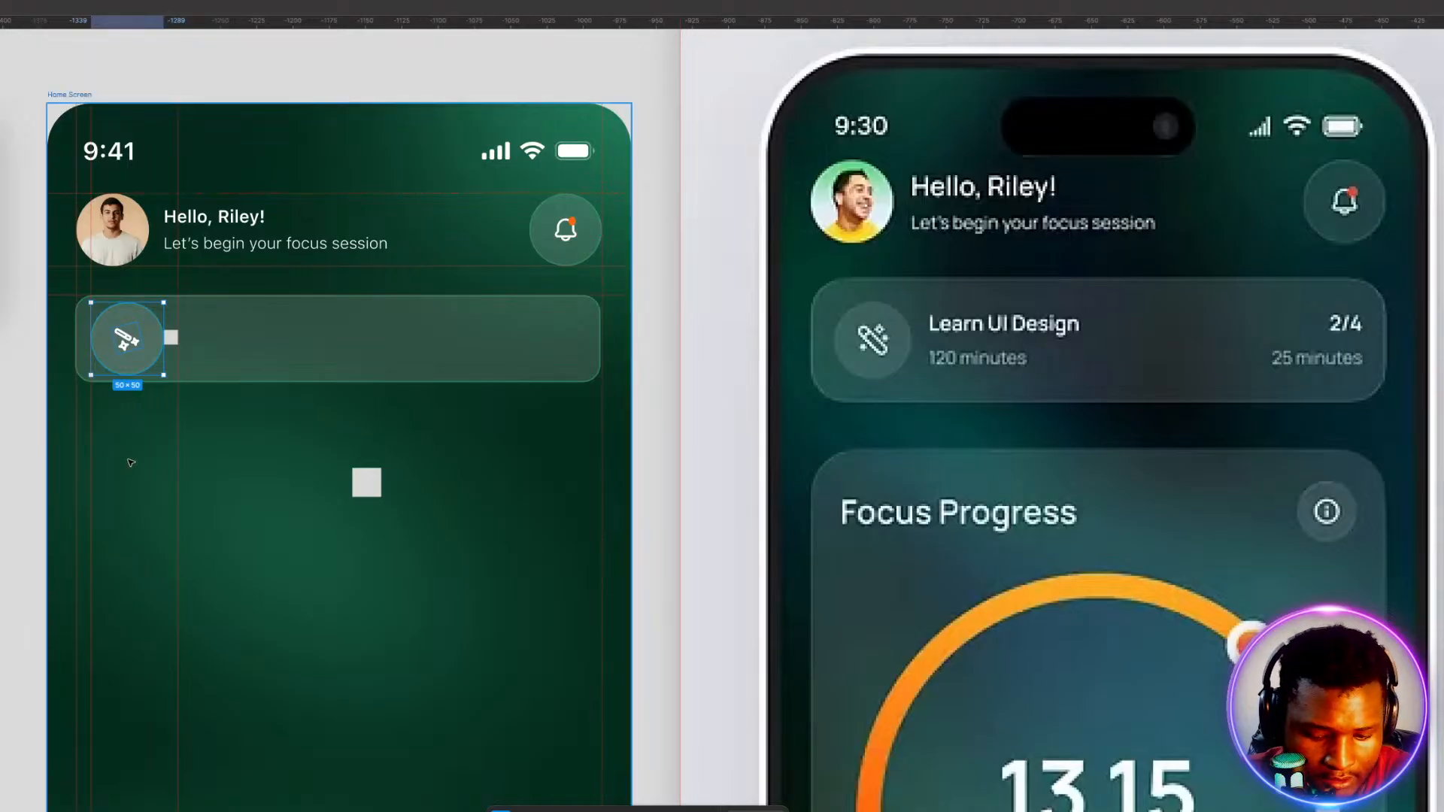
left_click(134, 485)
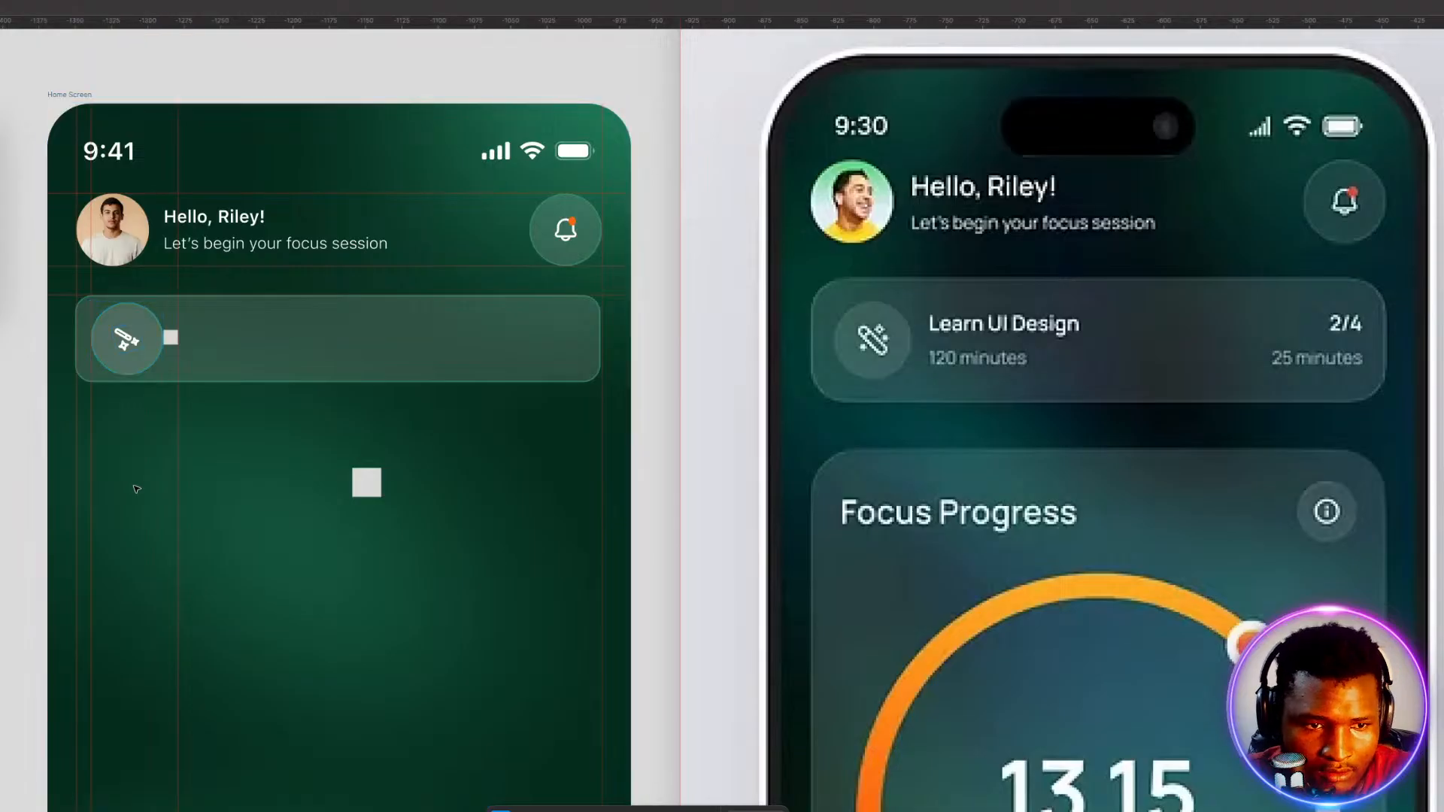
left_click(146, 360)
left_click(256, 358)
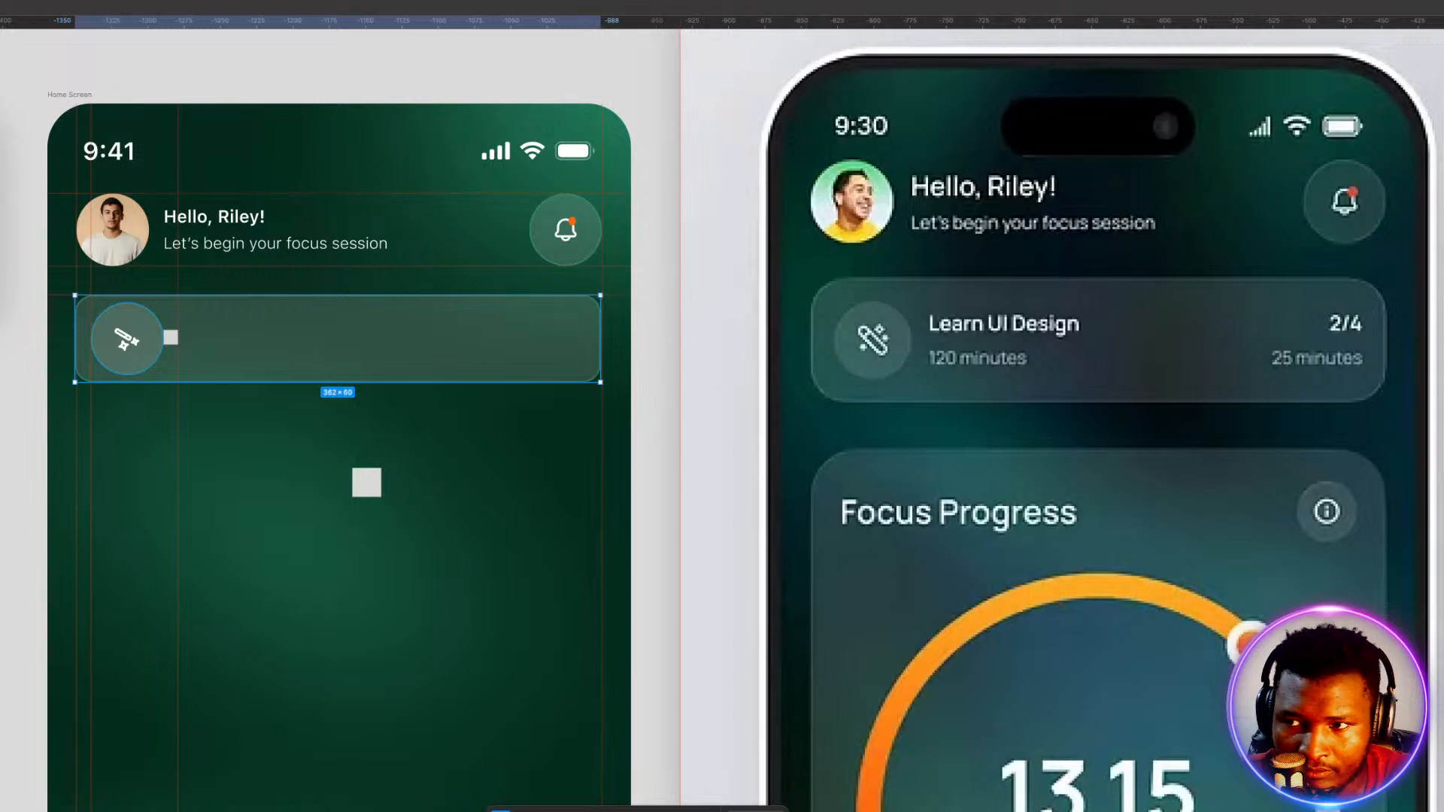
left_click(255, 628)
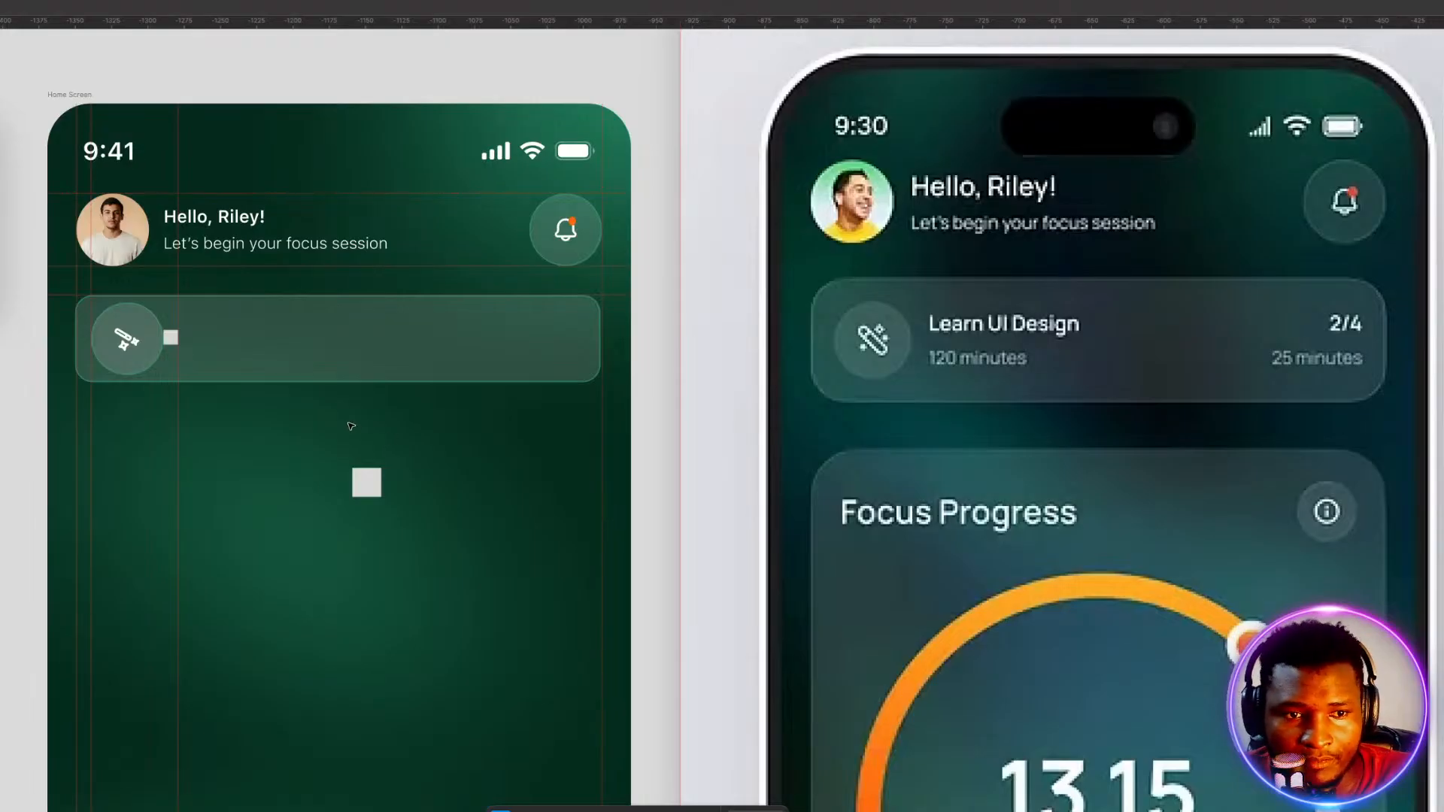
Add the text "Learn UI Design" inside the card, just to the right of the small spacing square.
left_click(223, 217)
left_click(284, 767)
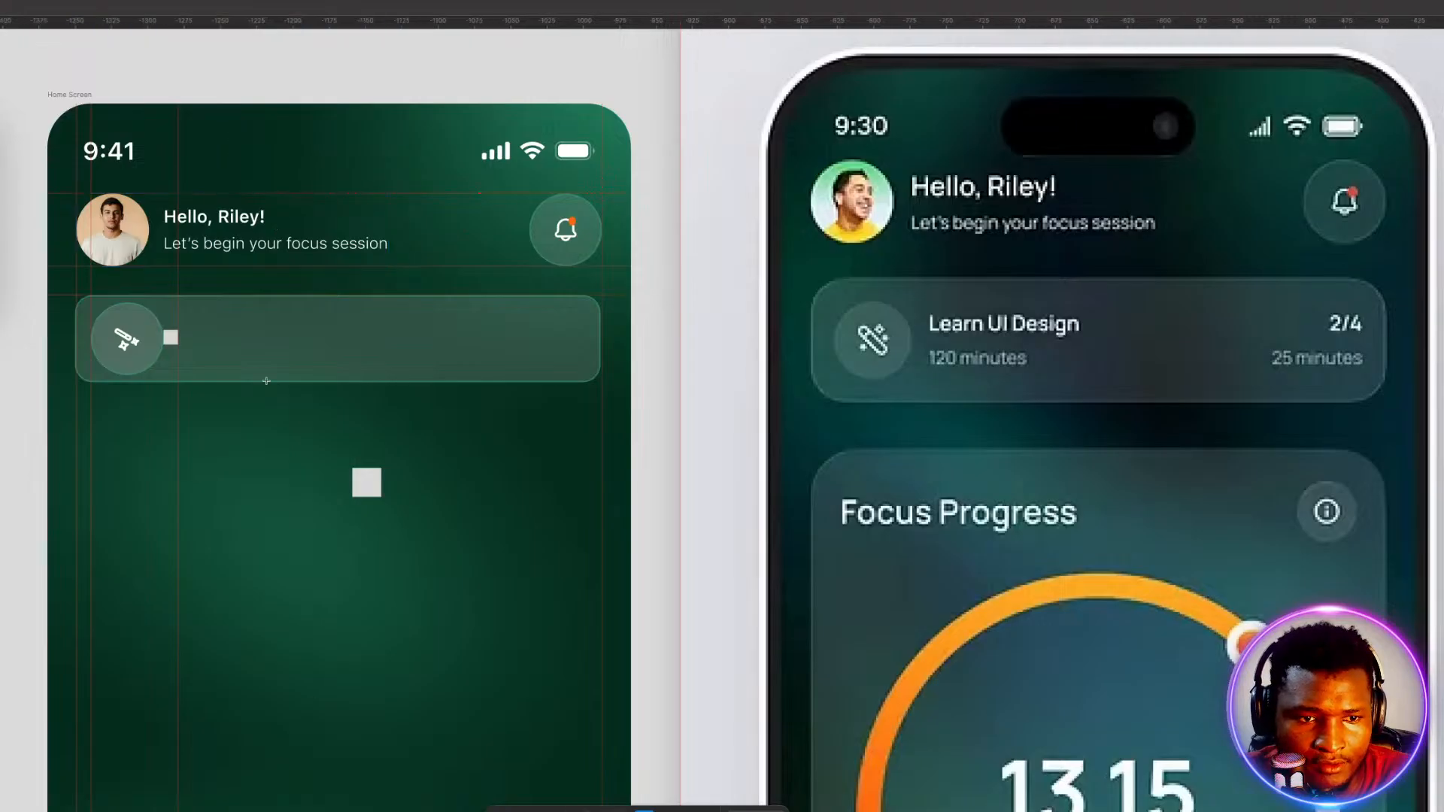
left_click(193, 331)
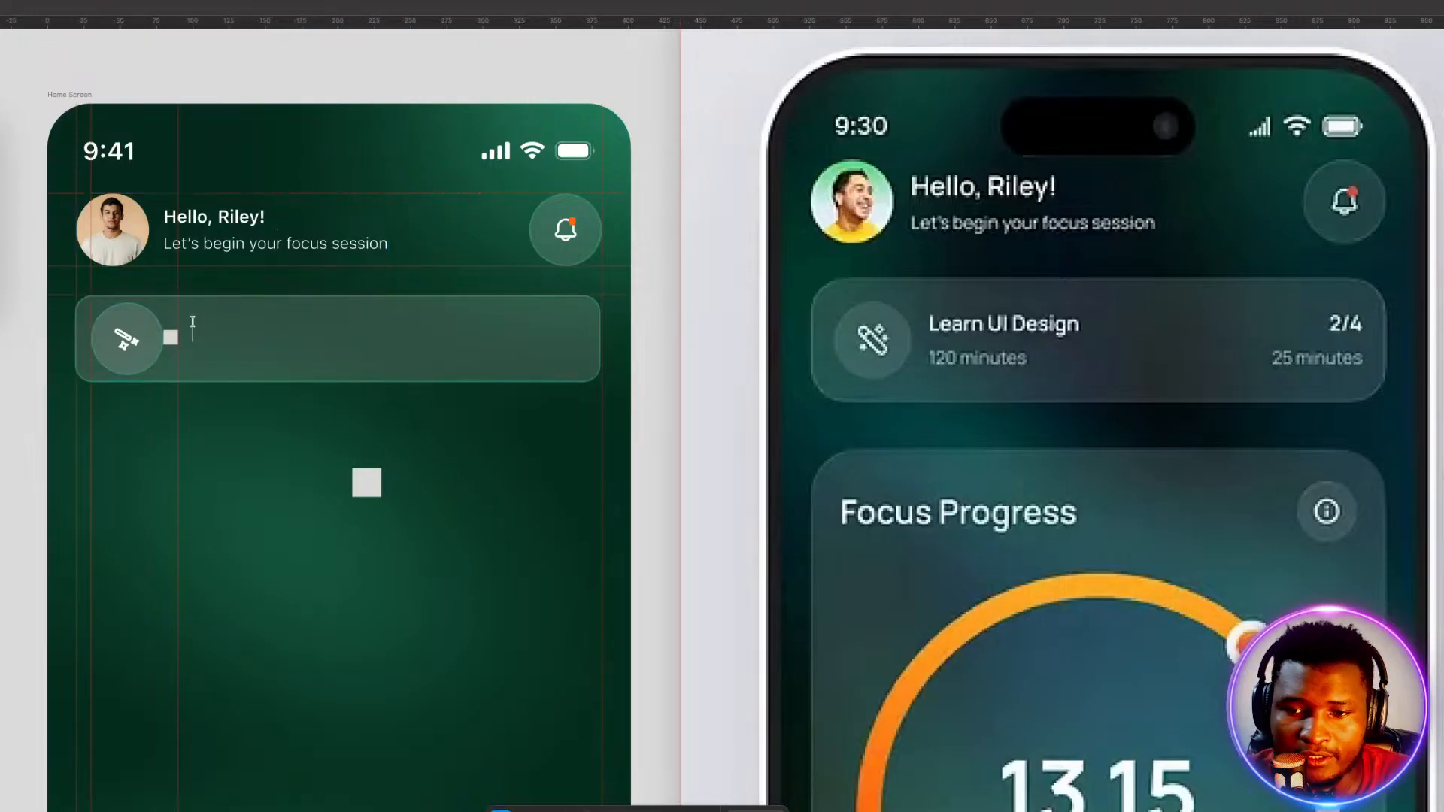
type("Le")
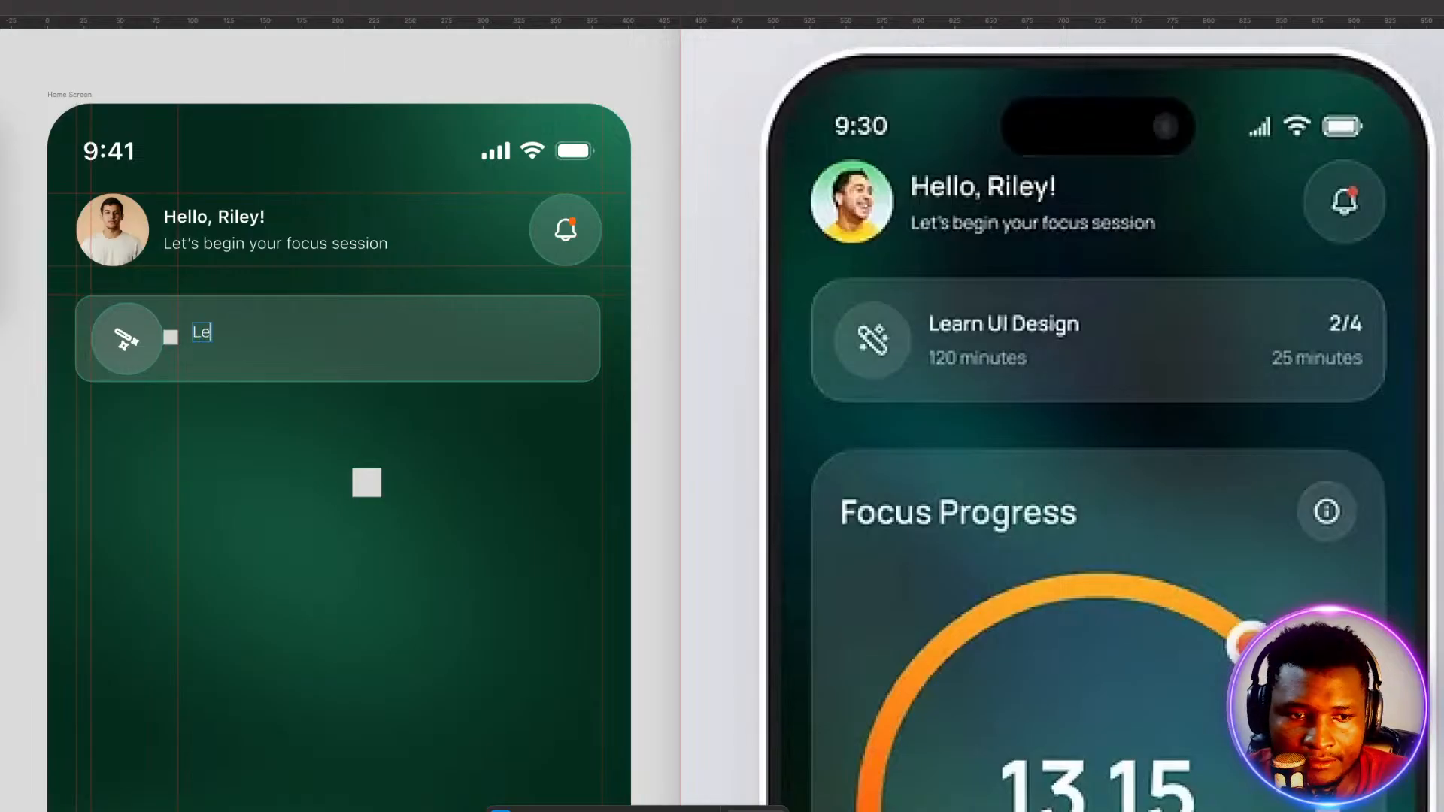
type("arn UI")
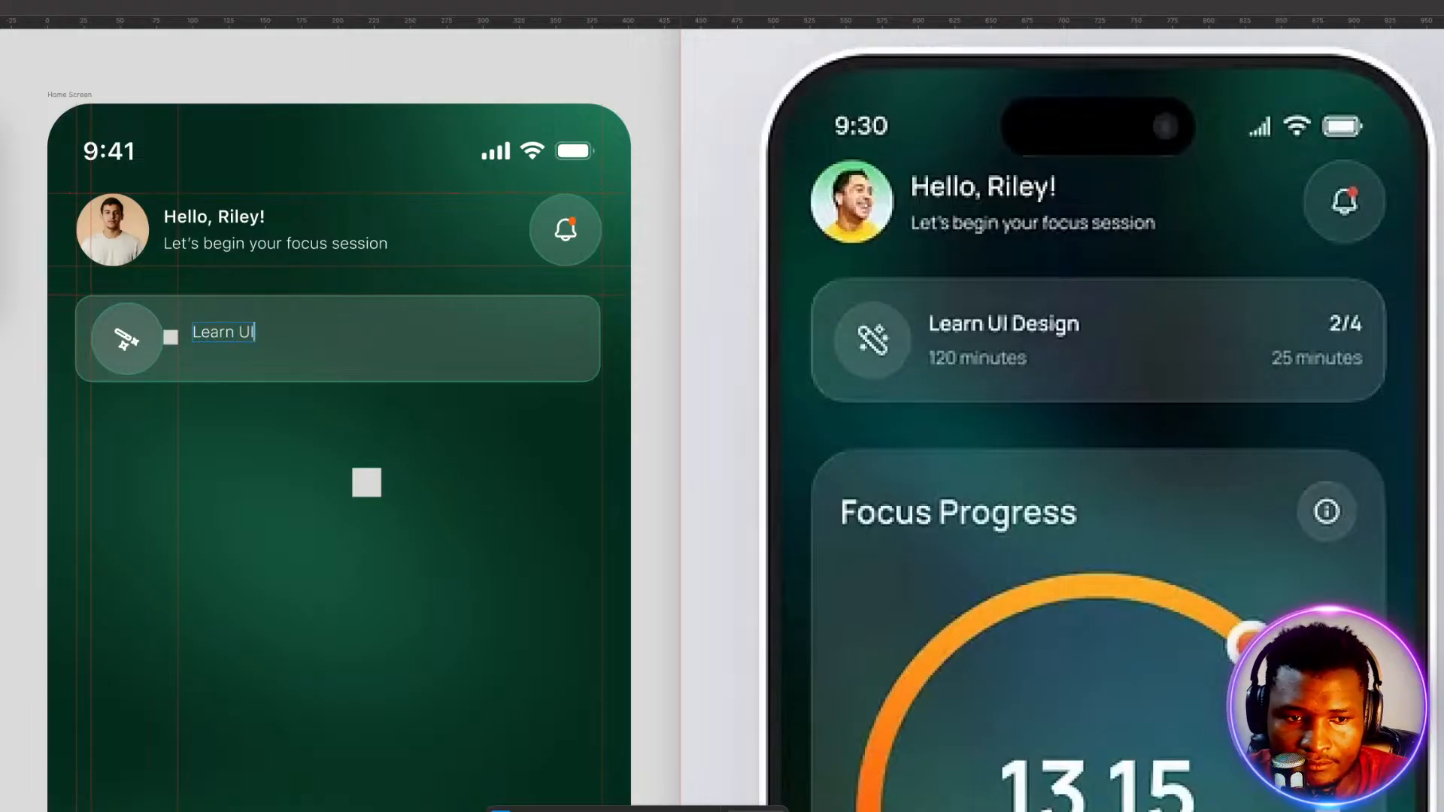
type(" Design")
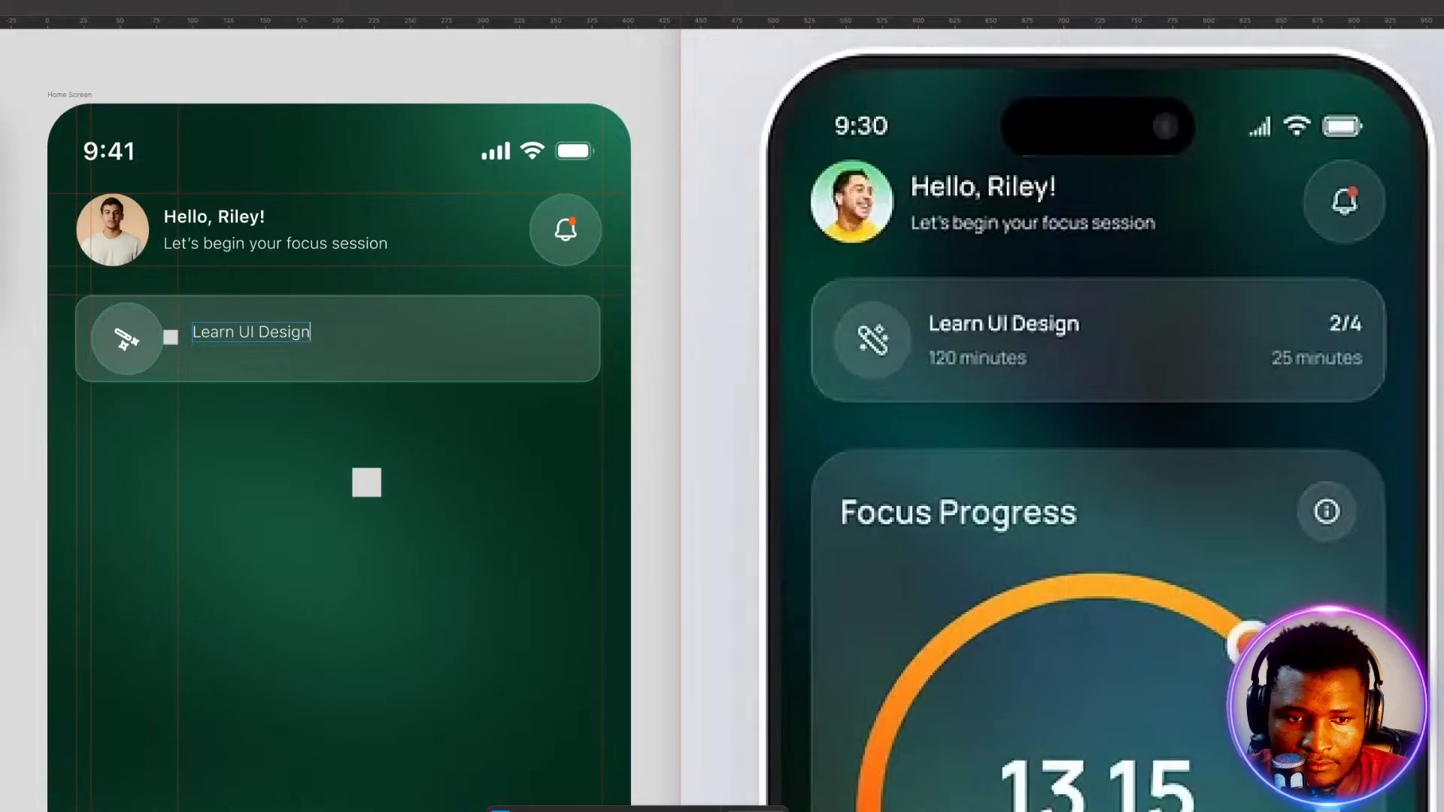
key("Escape")
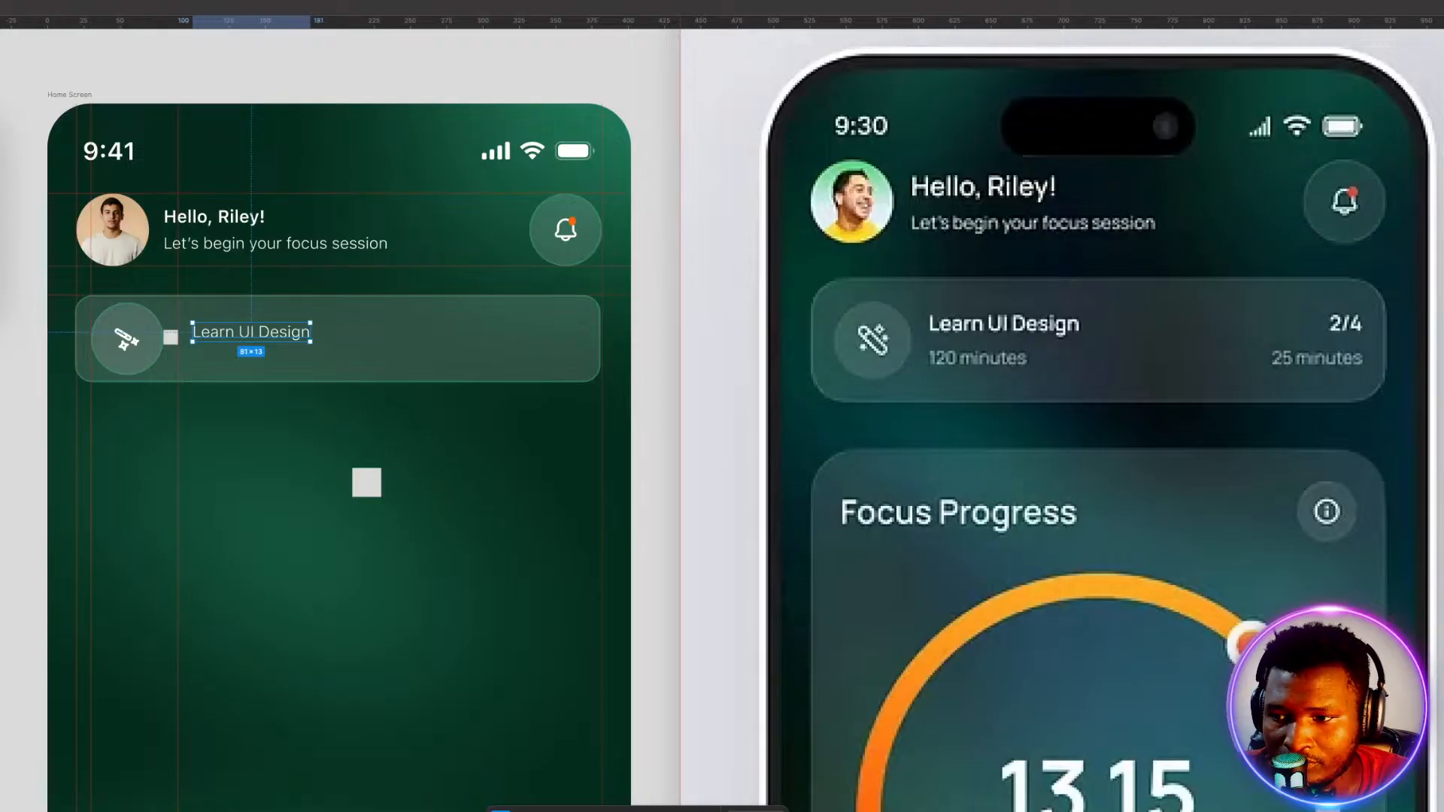
Increase the font weight of the "Learn UI Design" text to make it bolder like the greeting.
key("super+alt+period")
key("super+alt+period")
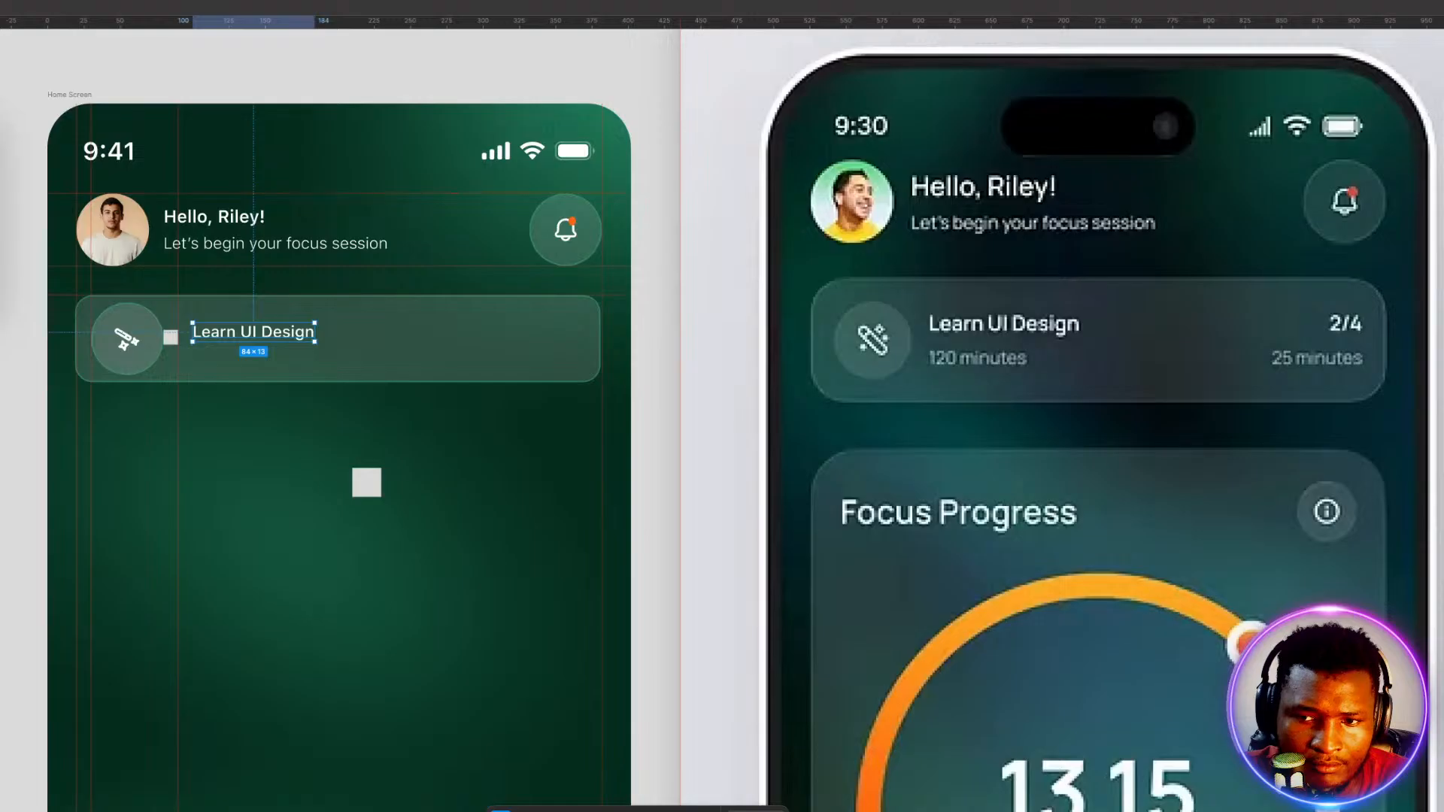
left_click(310, 617)
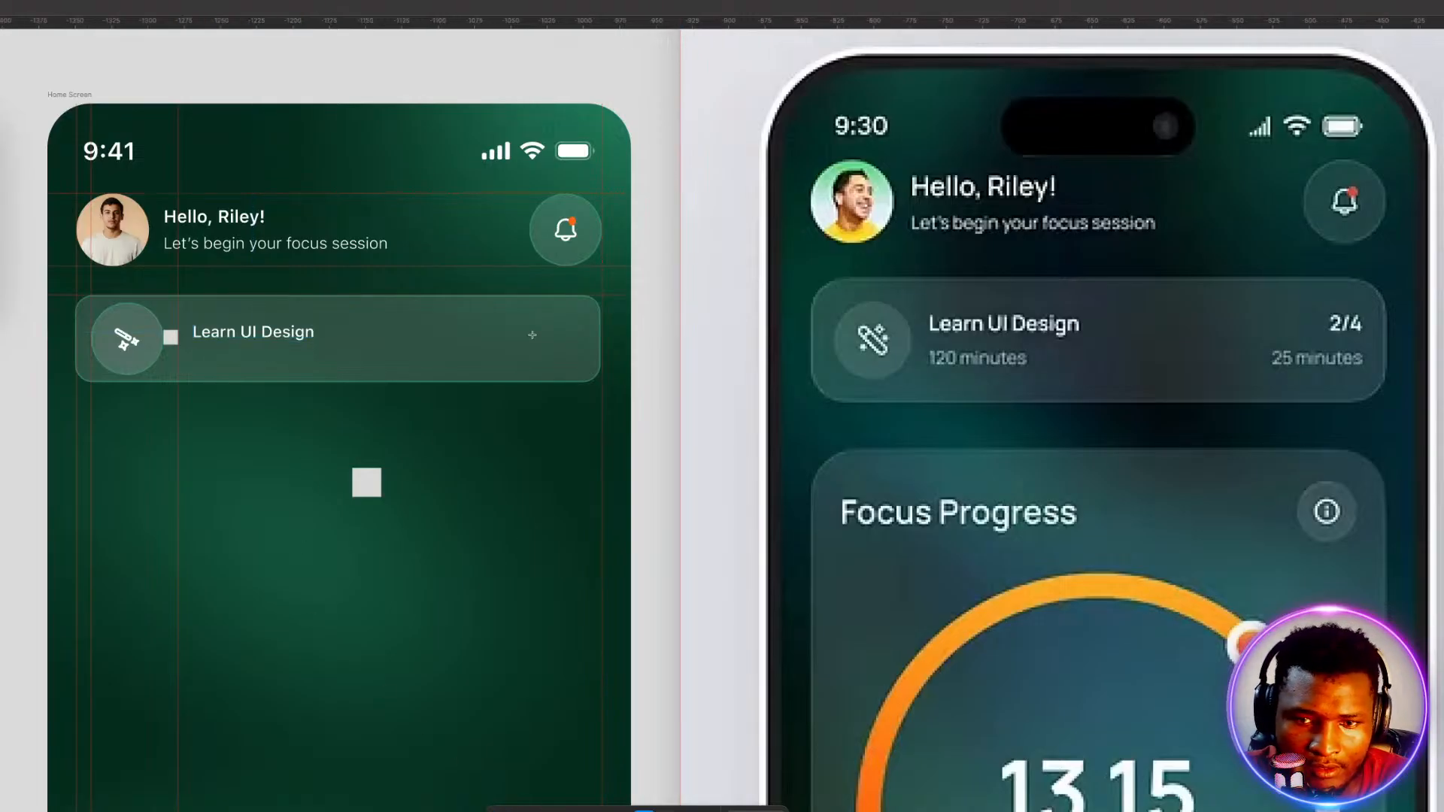
Add the text "2/4" near the right end of the card.
left_click(532, 335)
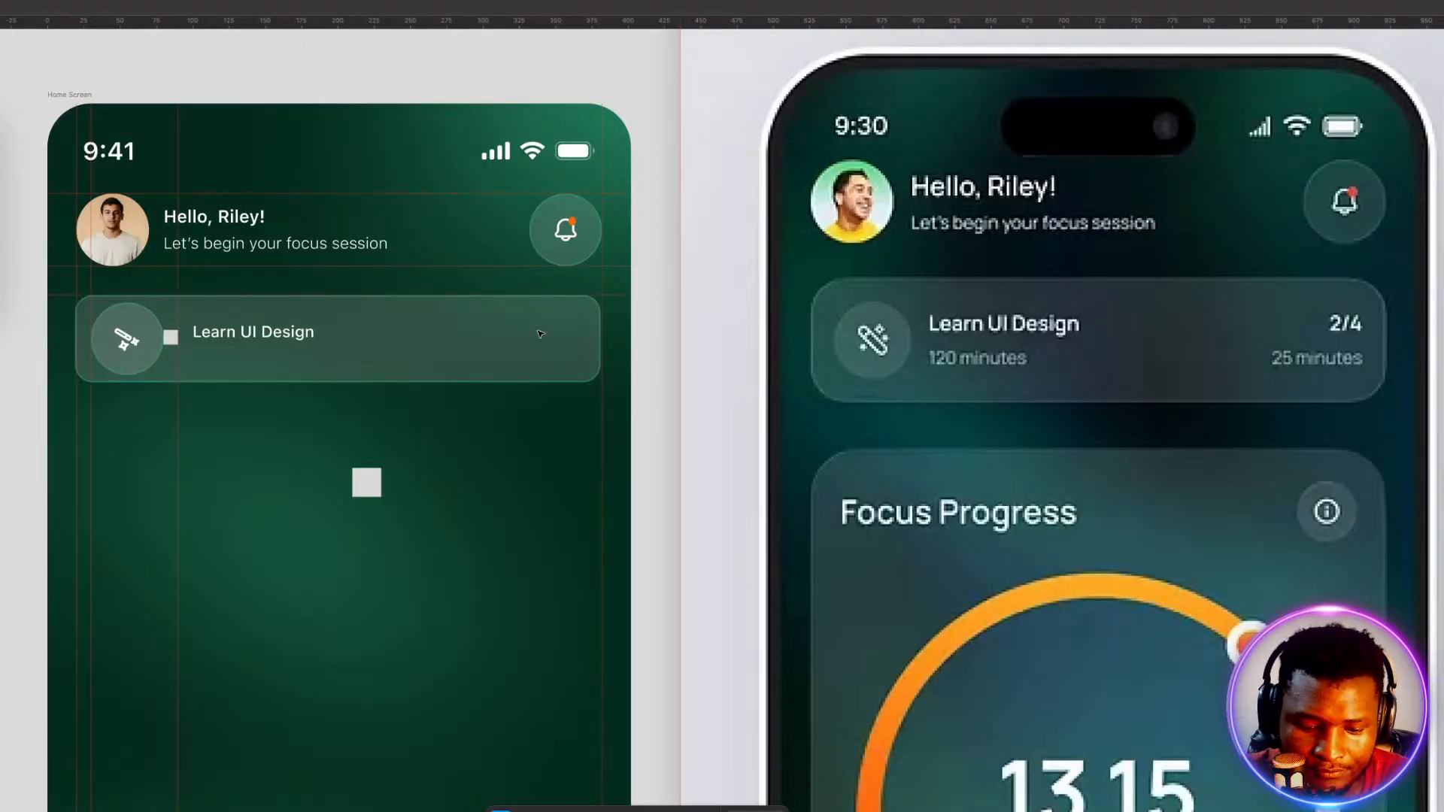
type("2/4")
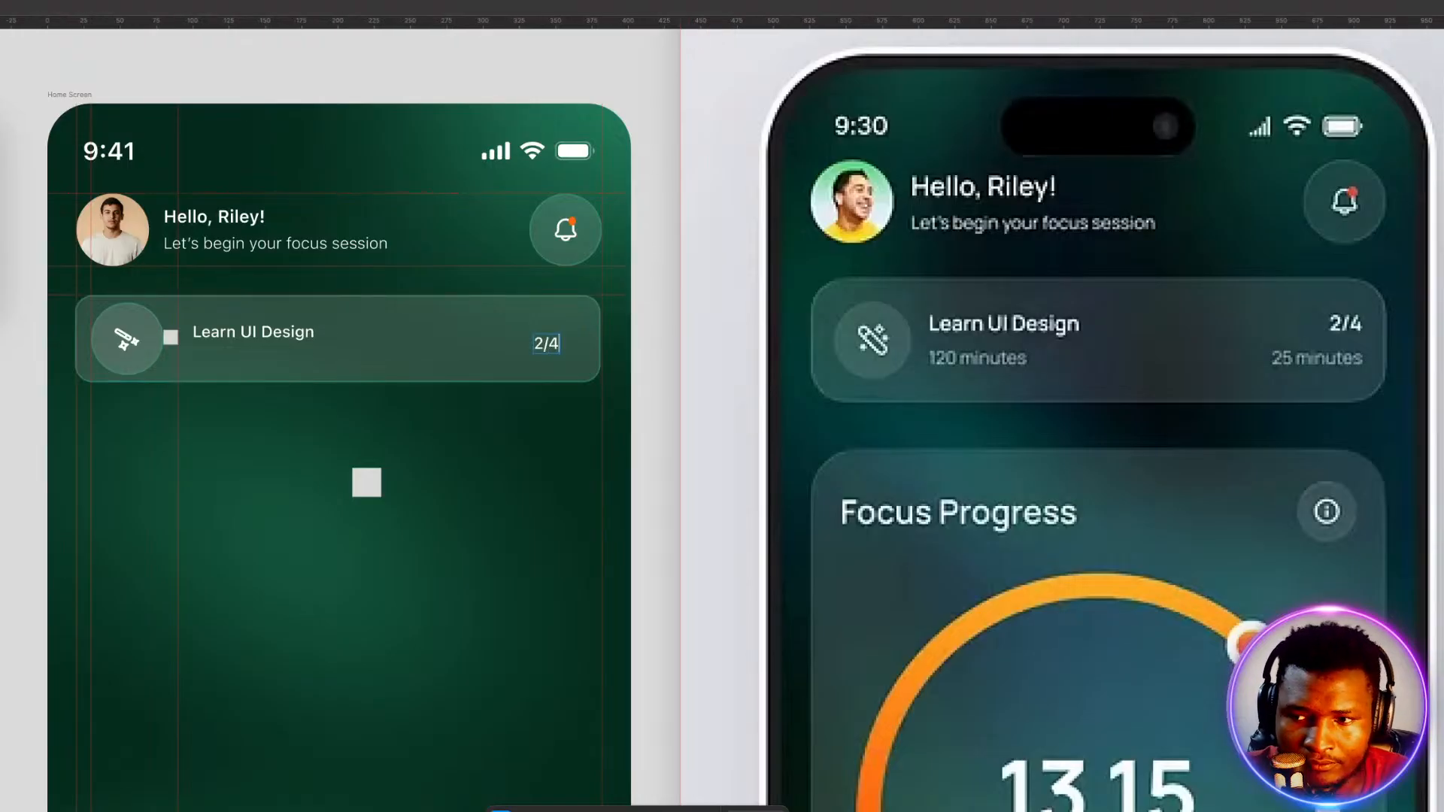
key("Escape")
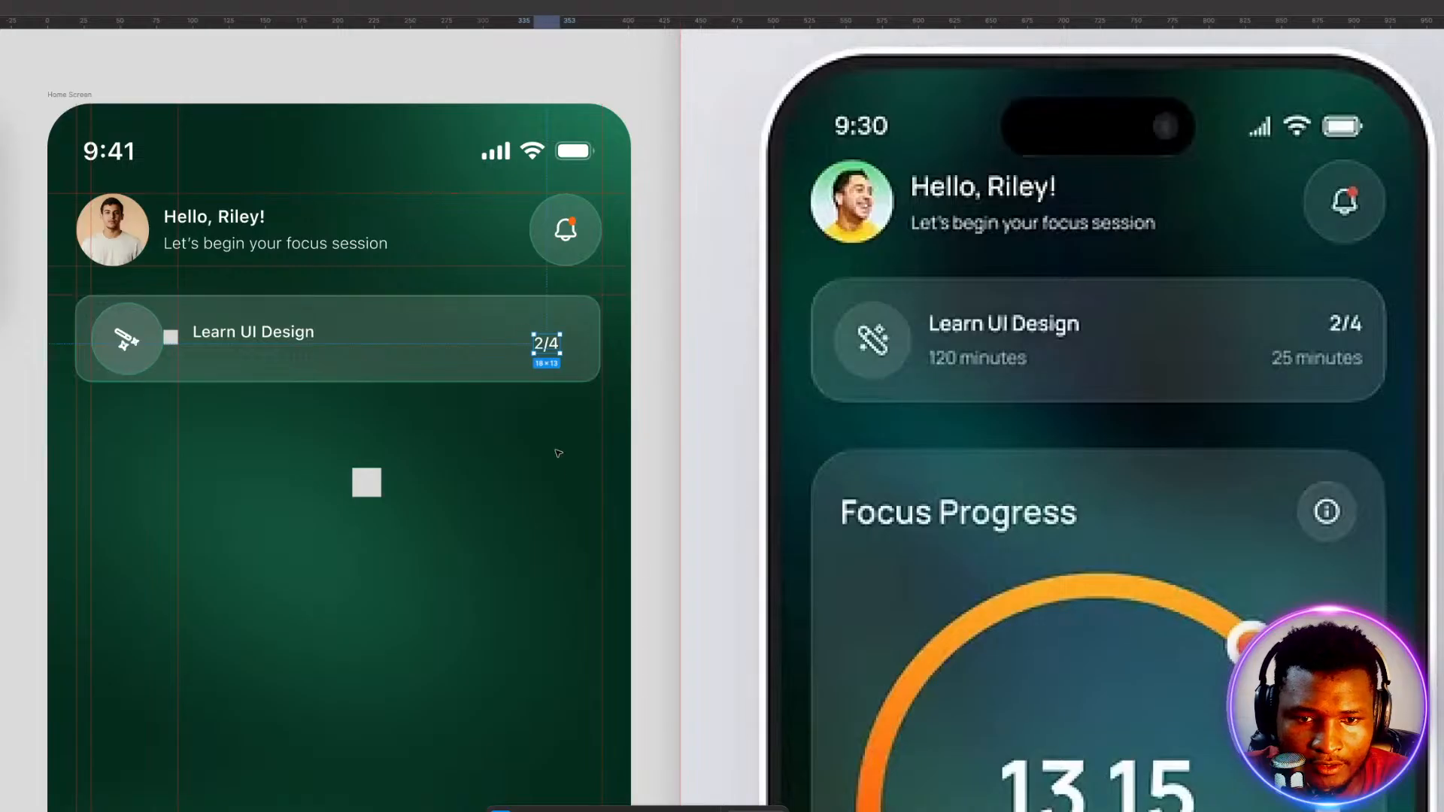
left_click(560, 479)
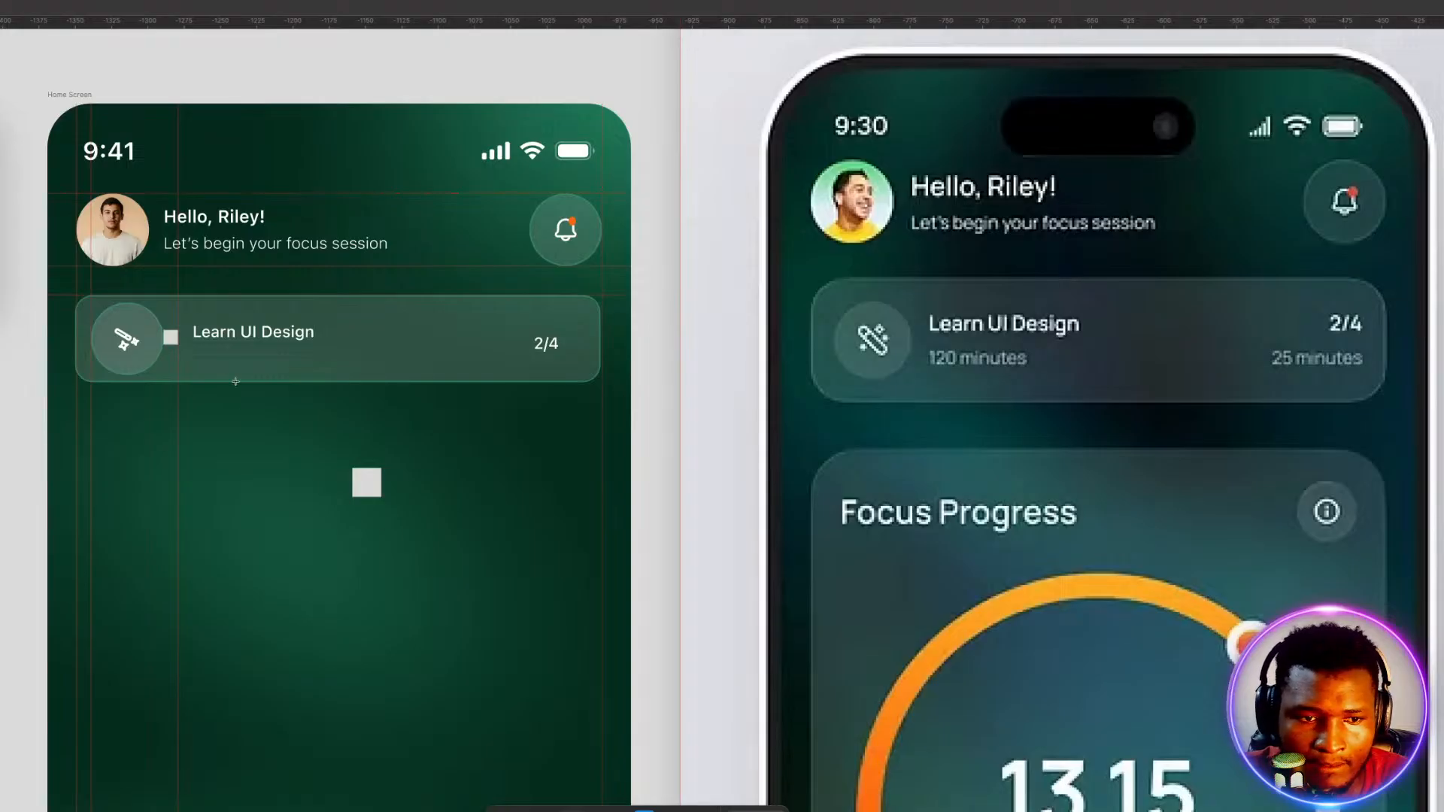
Add the text "120 minutes" inside the card, just below "Learn UI Design".
left_click(201, 352)
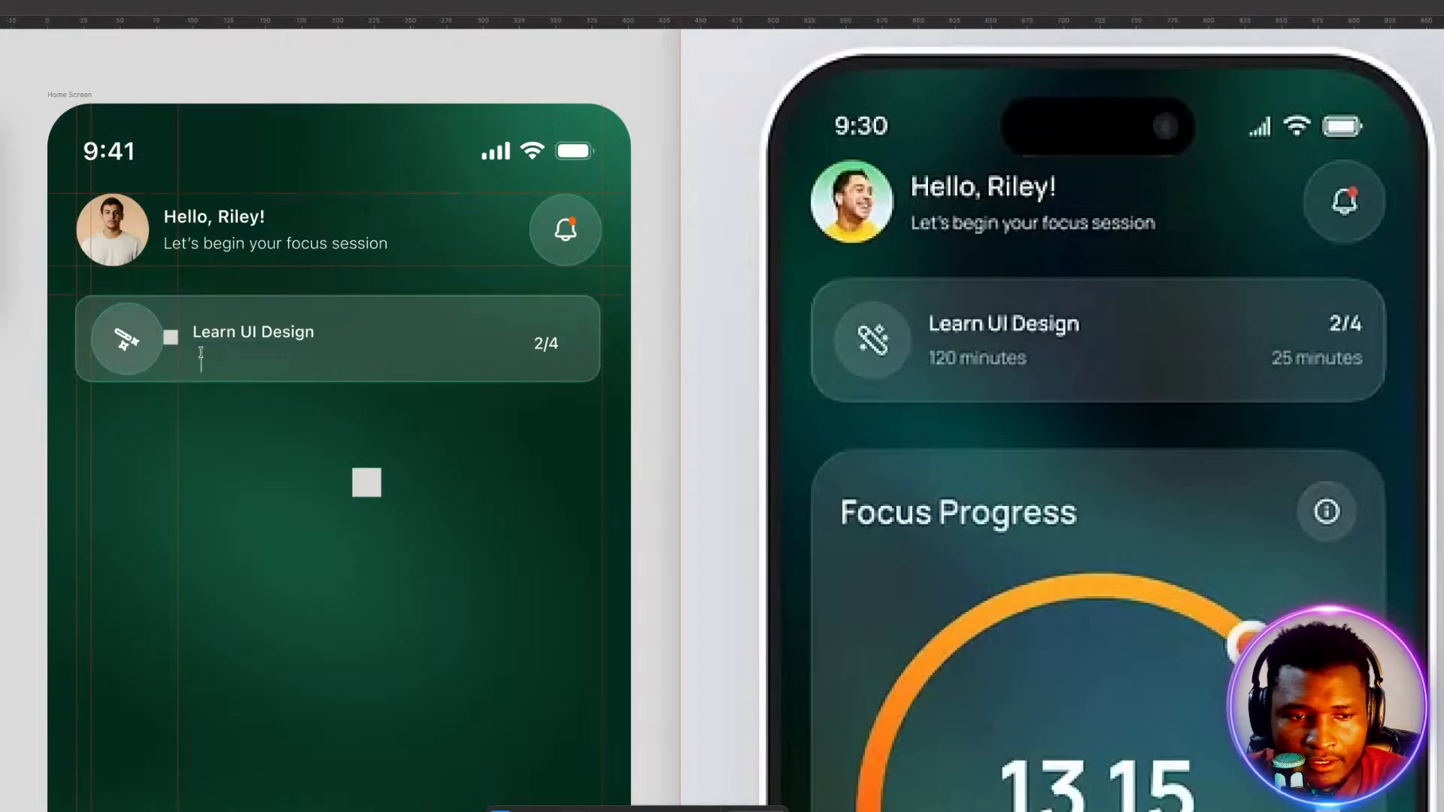
type("12o")
key("BackSpace")
type("0")
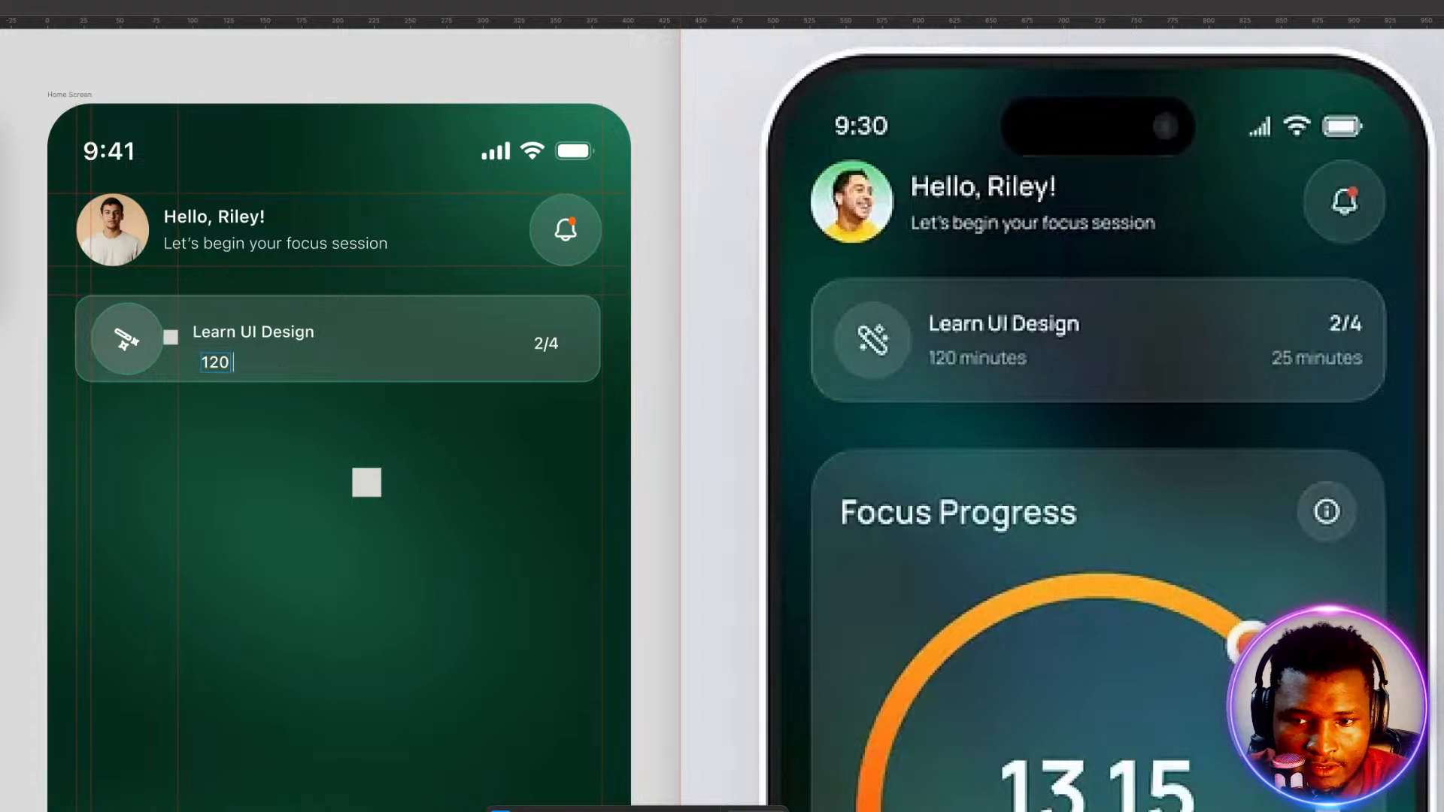
type(" minutes")
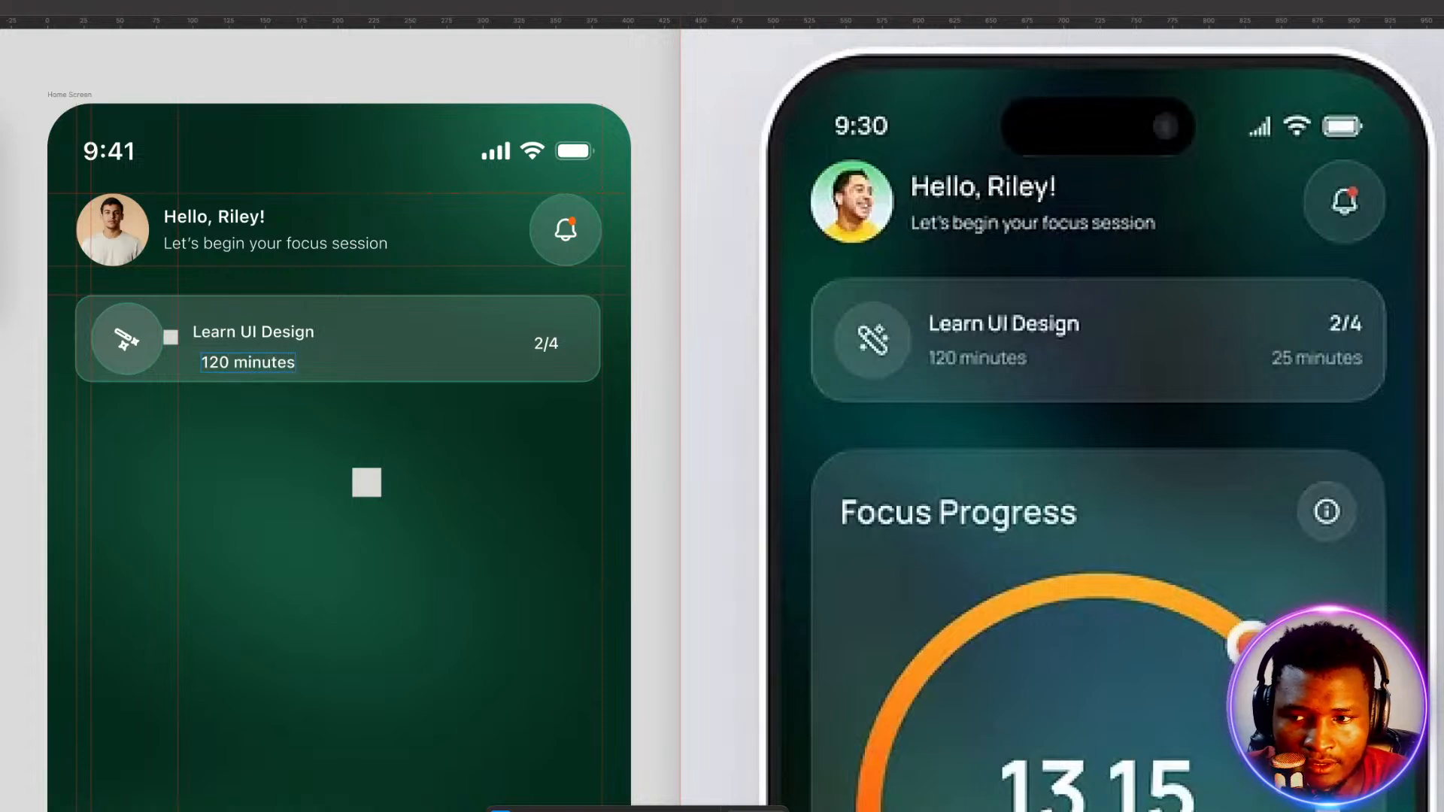
Add the text "25 minutes" inside the card, just below "2/4".
key("Escape")
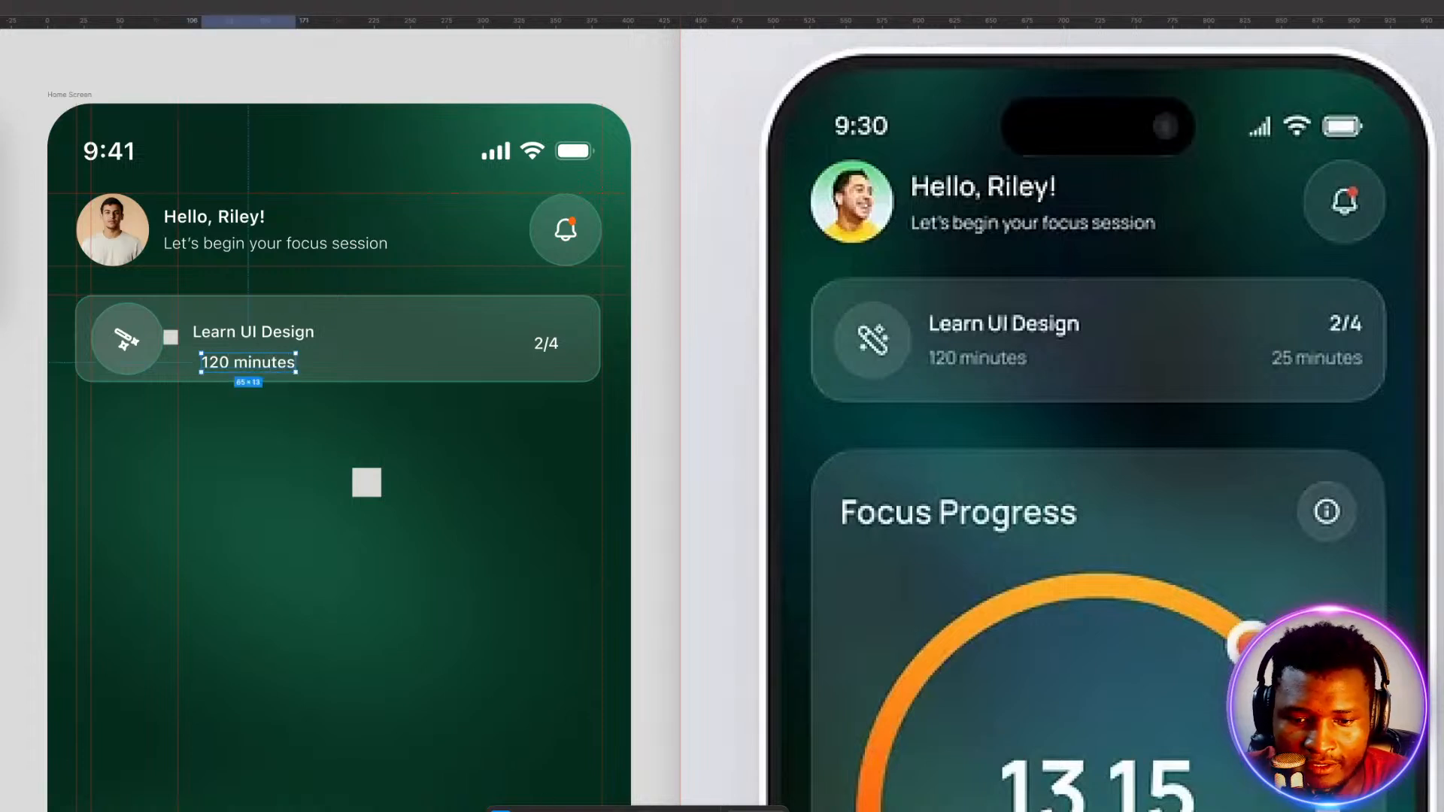
key("Return")
left_click(487, 367)
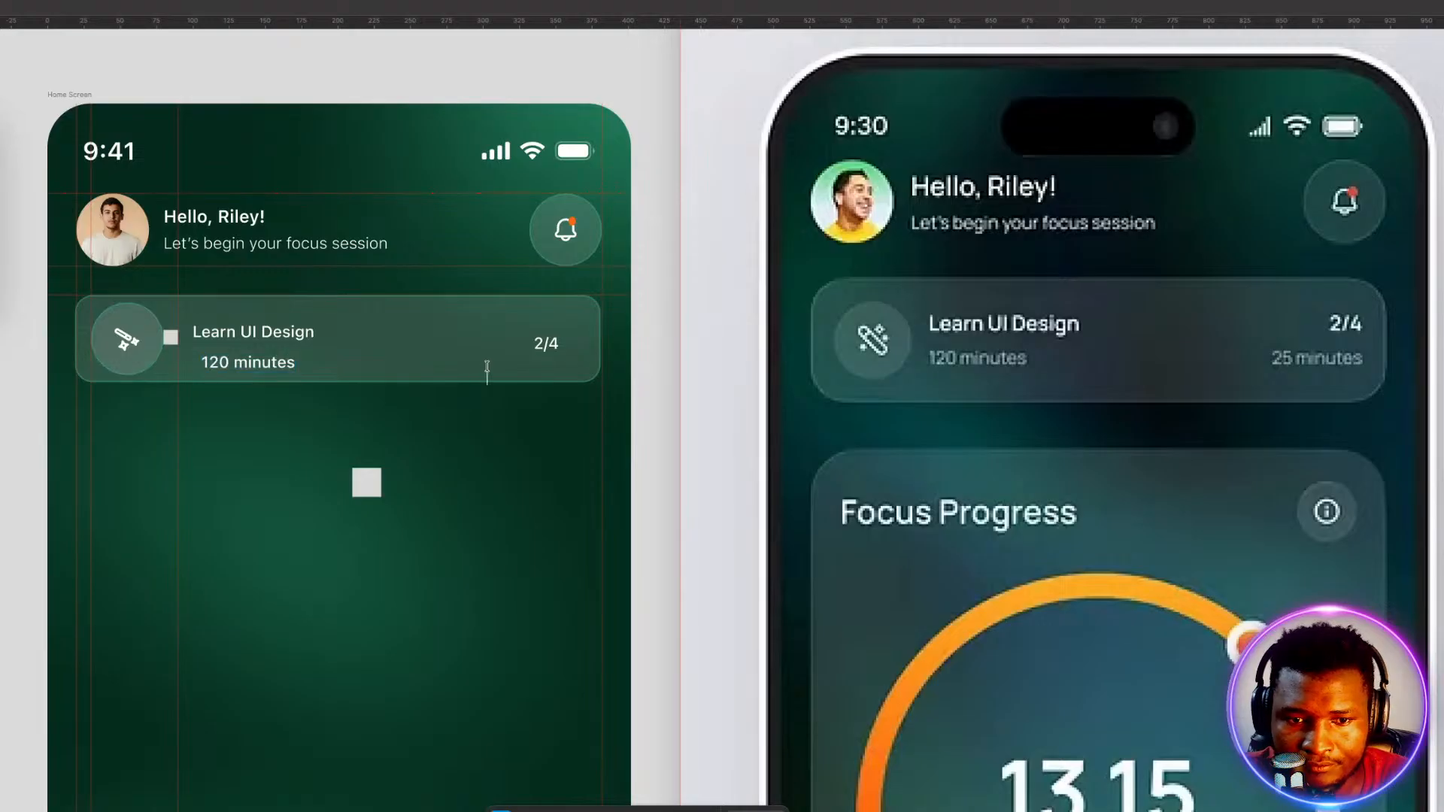
type("24")
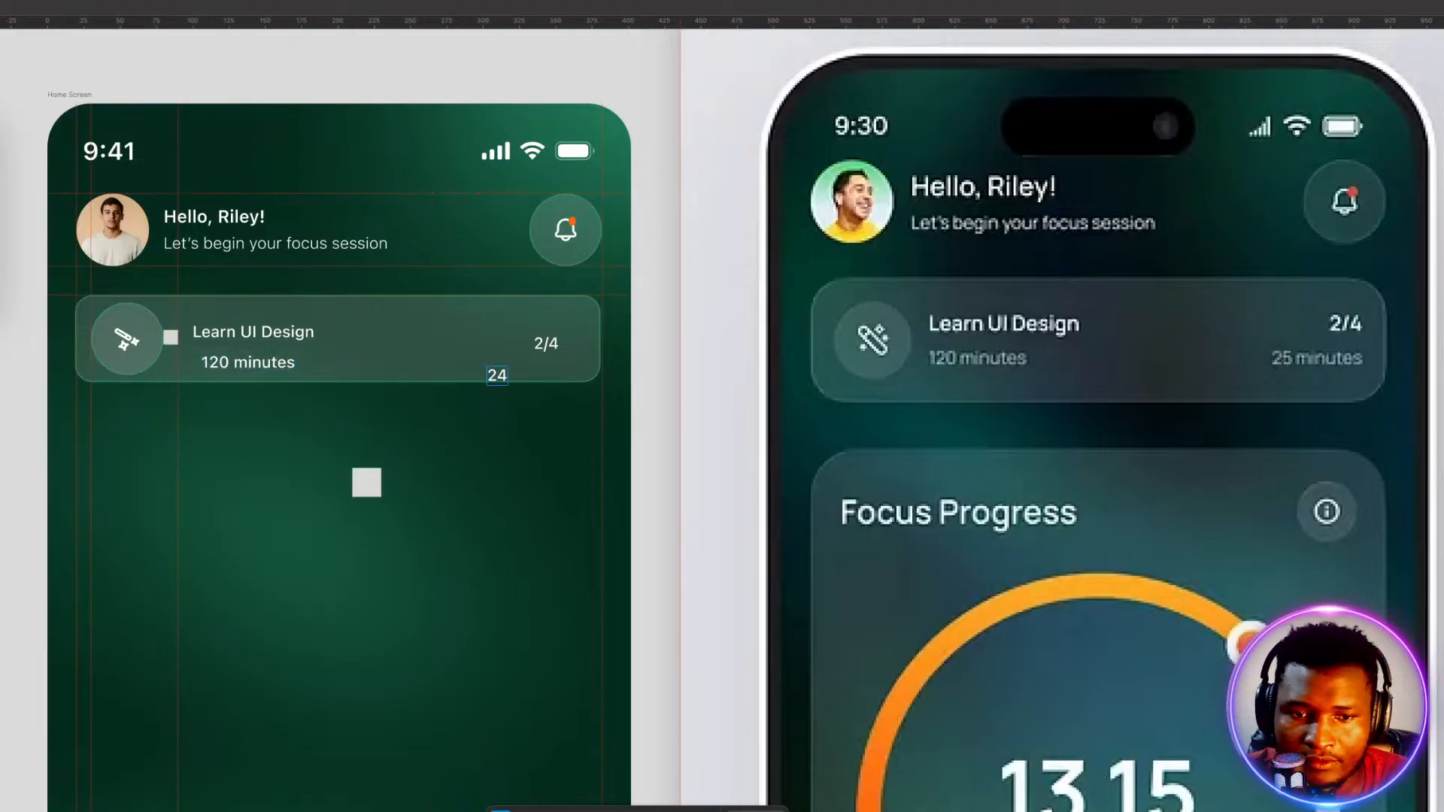
key("BackSpace")
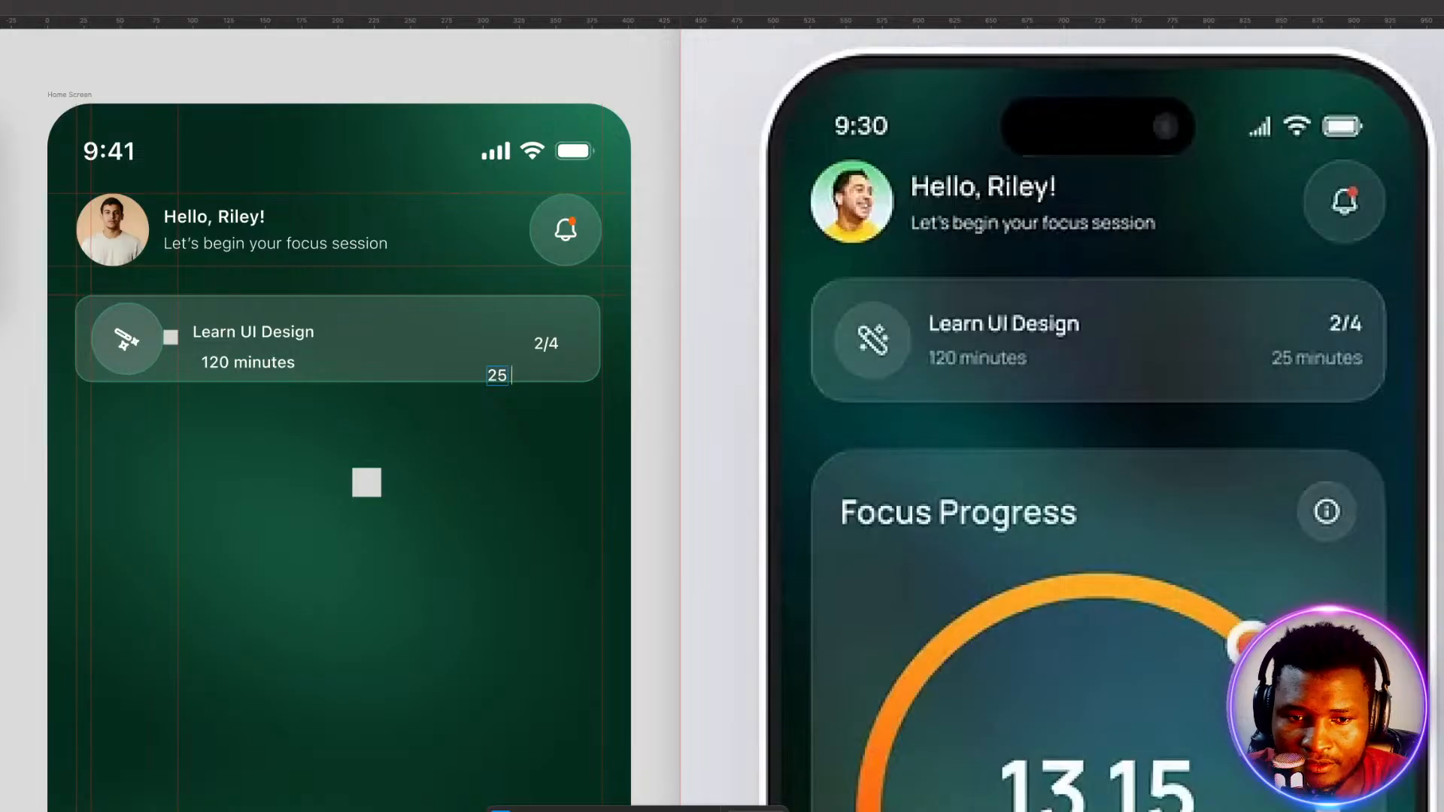
type("minute")
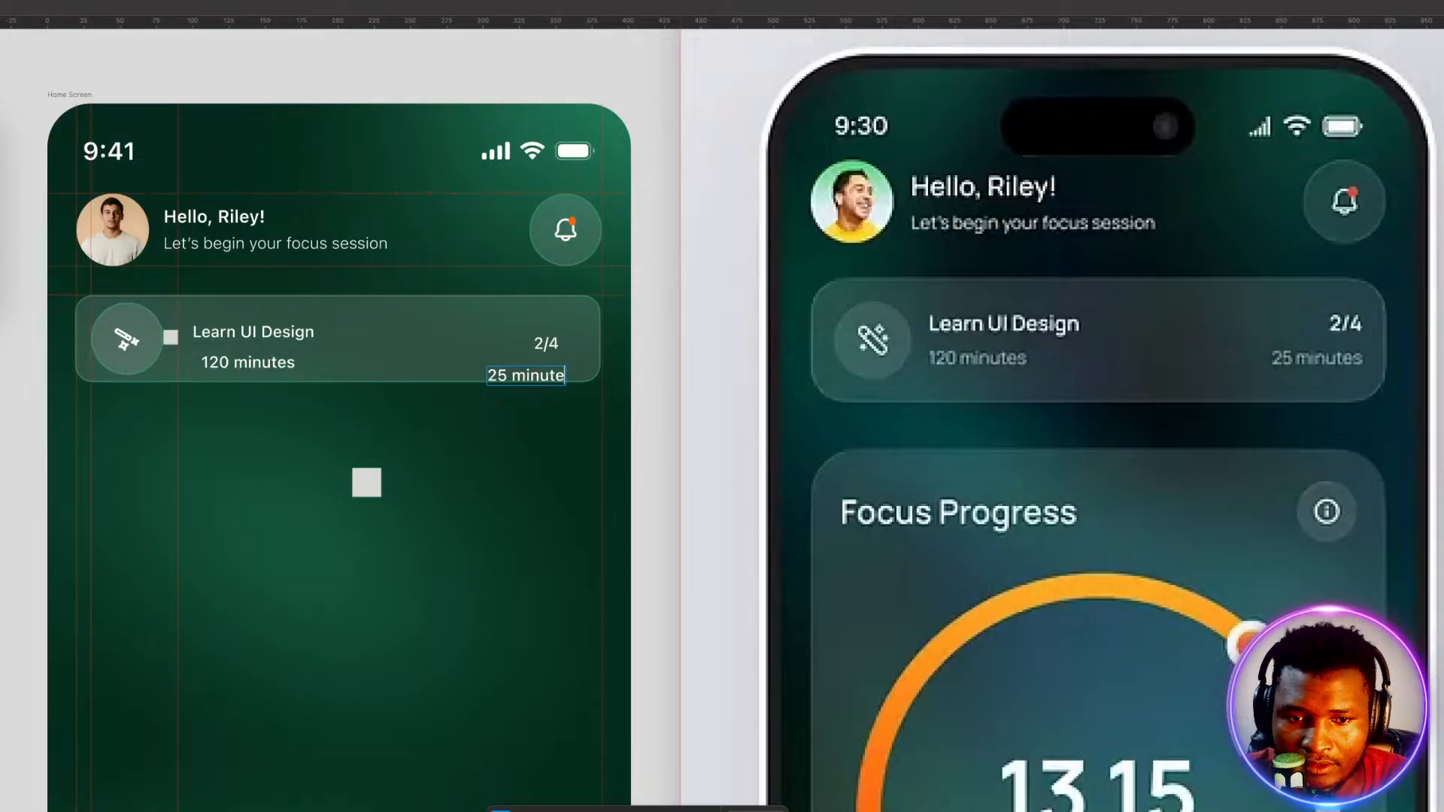
type("s")
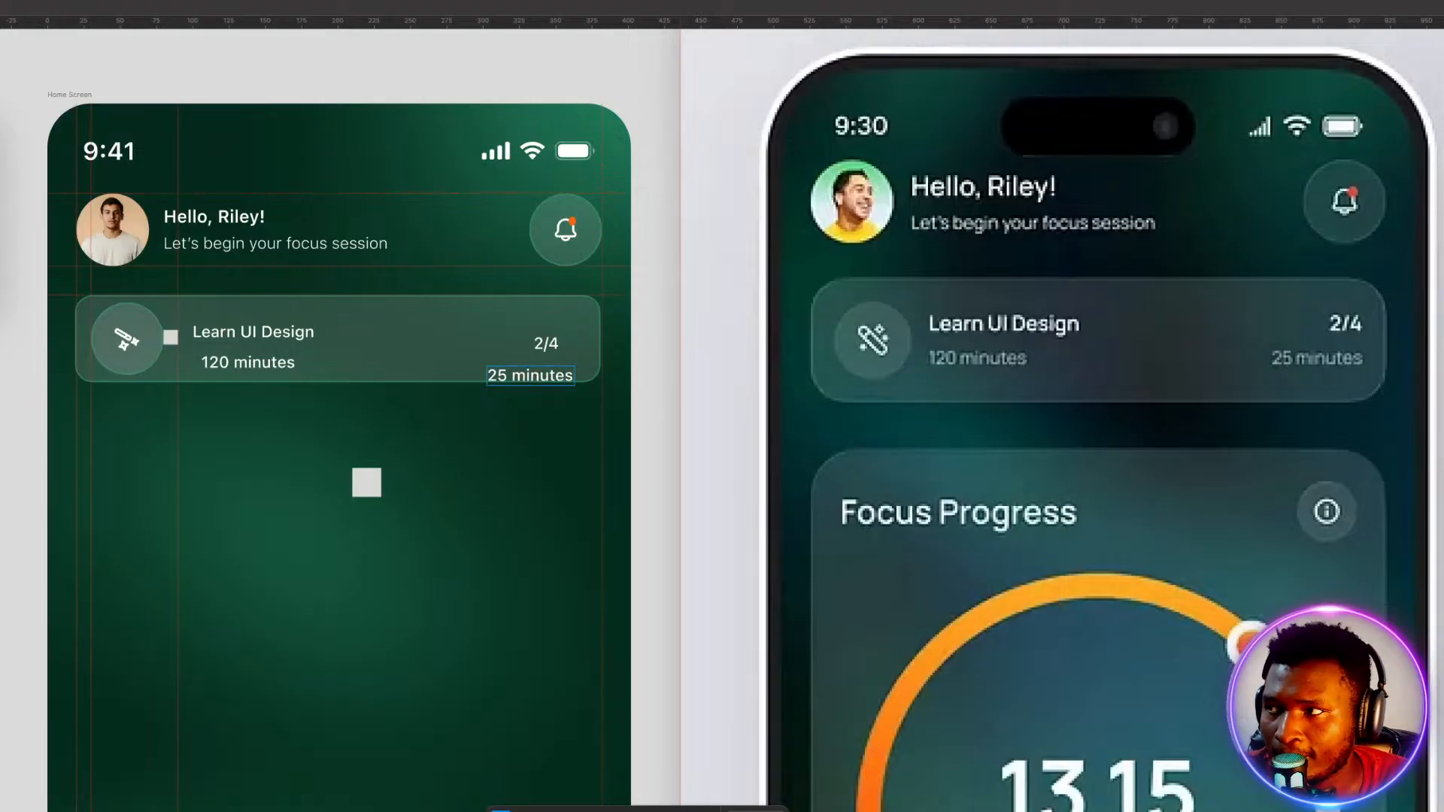
key("Escape")
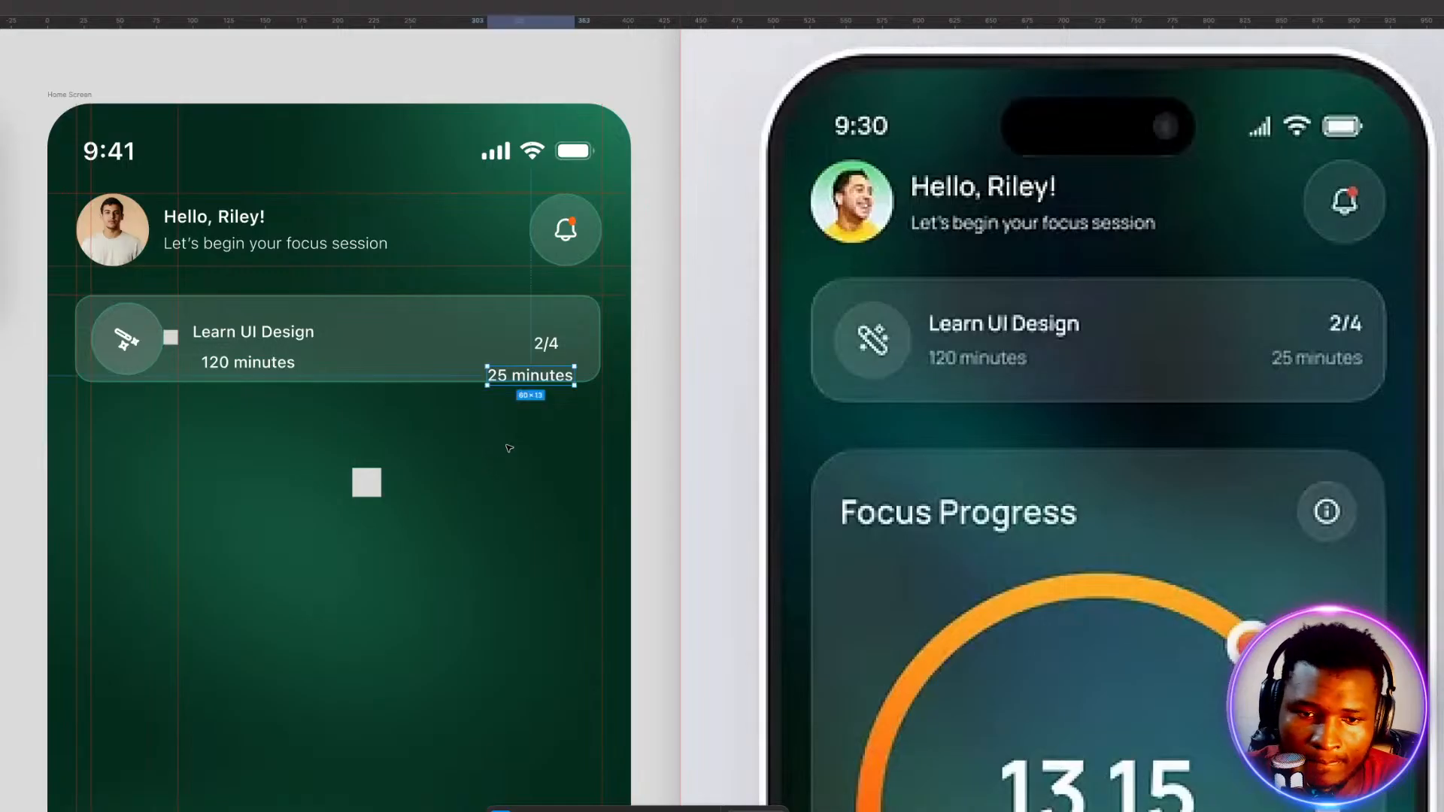
Give the "120 minutes" text a thinner weight and a light grey fill, and open the greeting subtitle's fill colour for comparison.
left_click(242, 363)
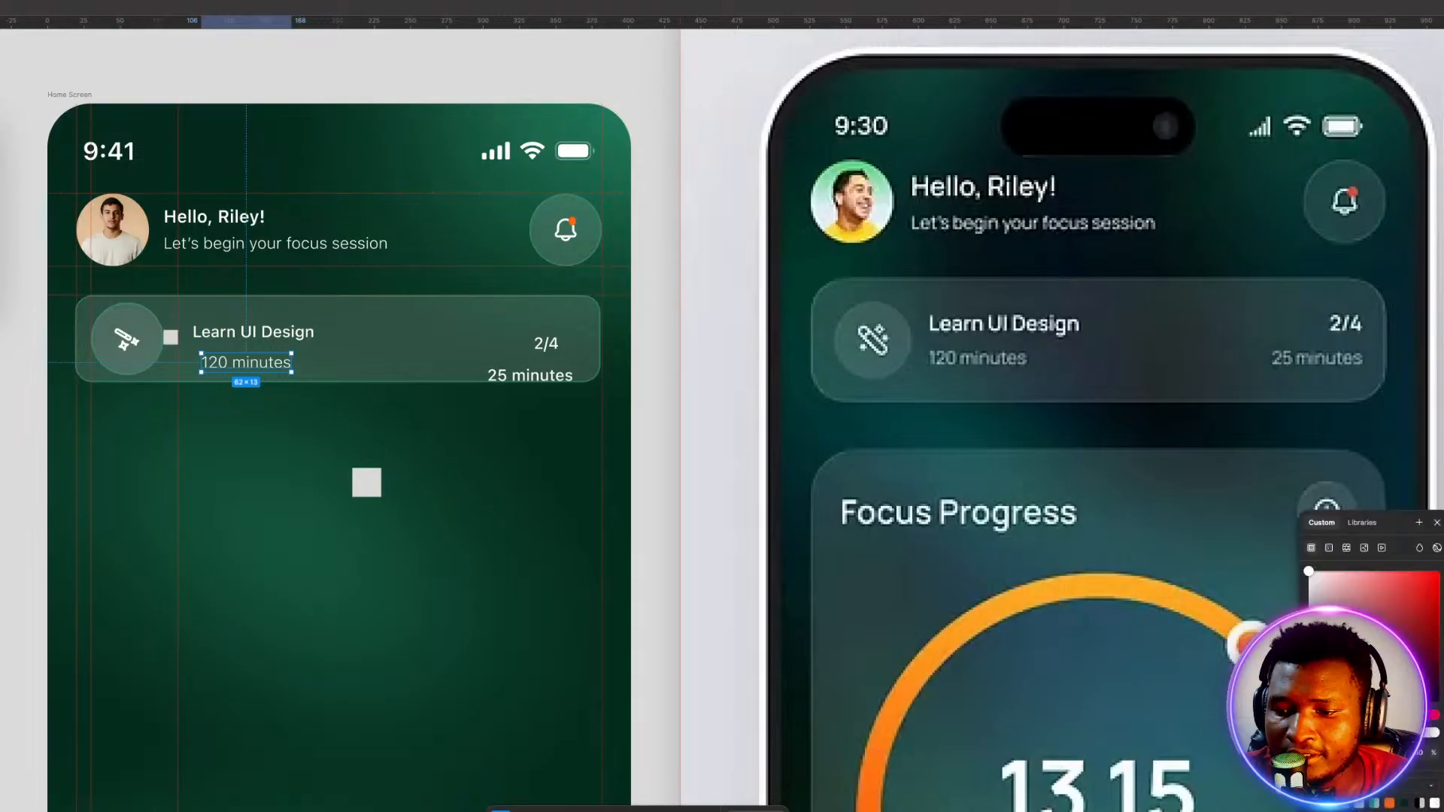
left_click_drag(1309, 571, 1308, 590)
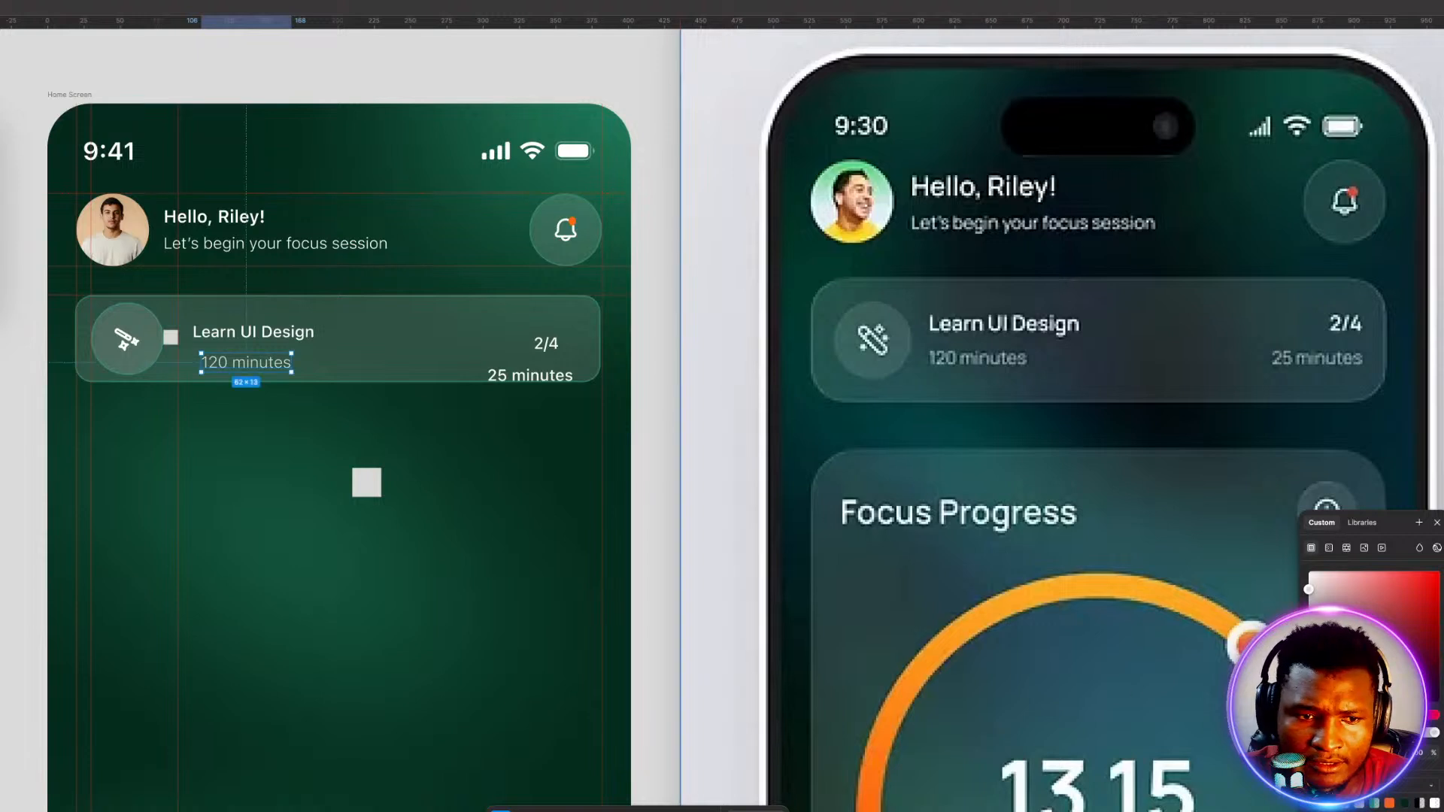
left_click(252, 246)
double_click(252, 246)
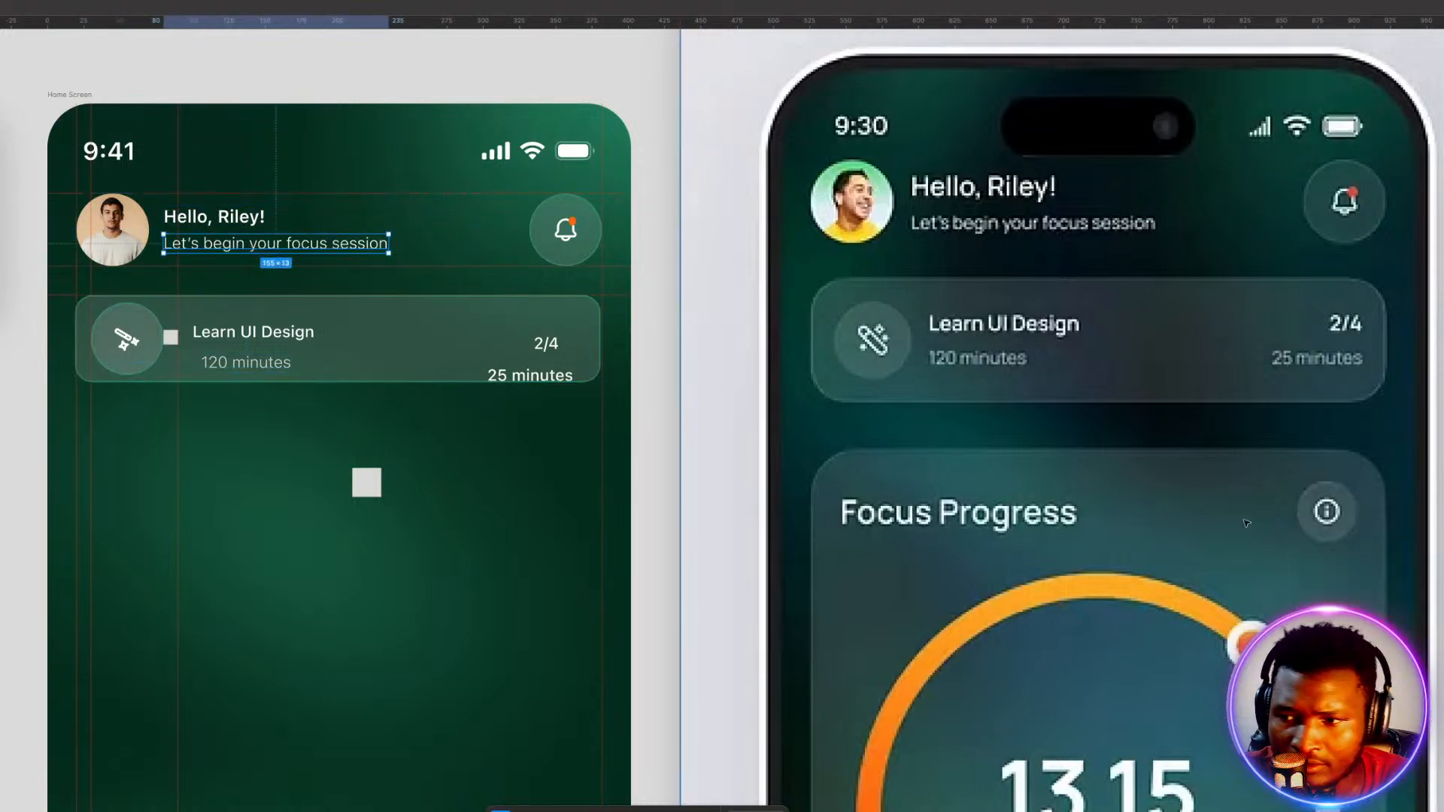
left_click(1443, 522)
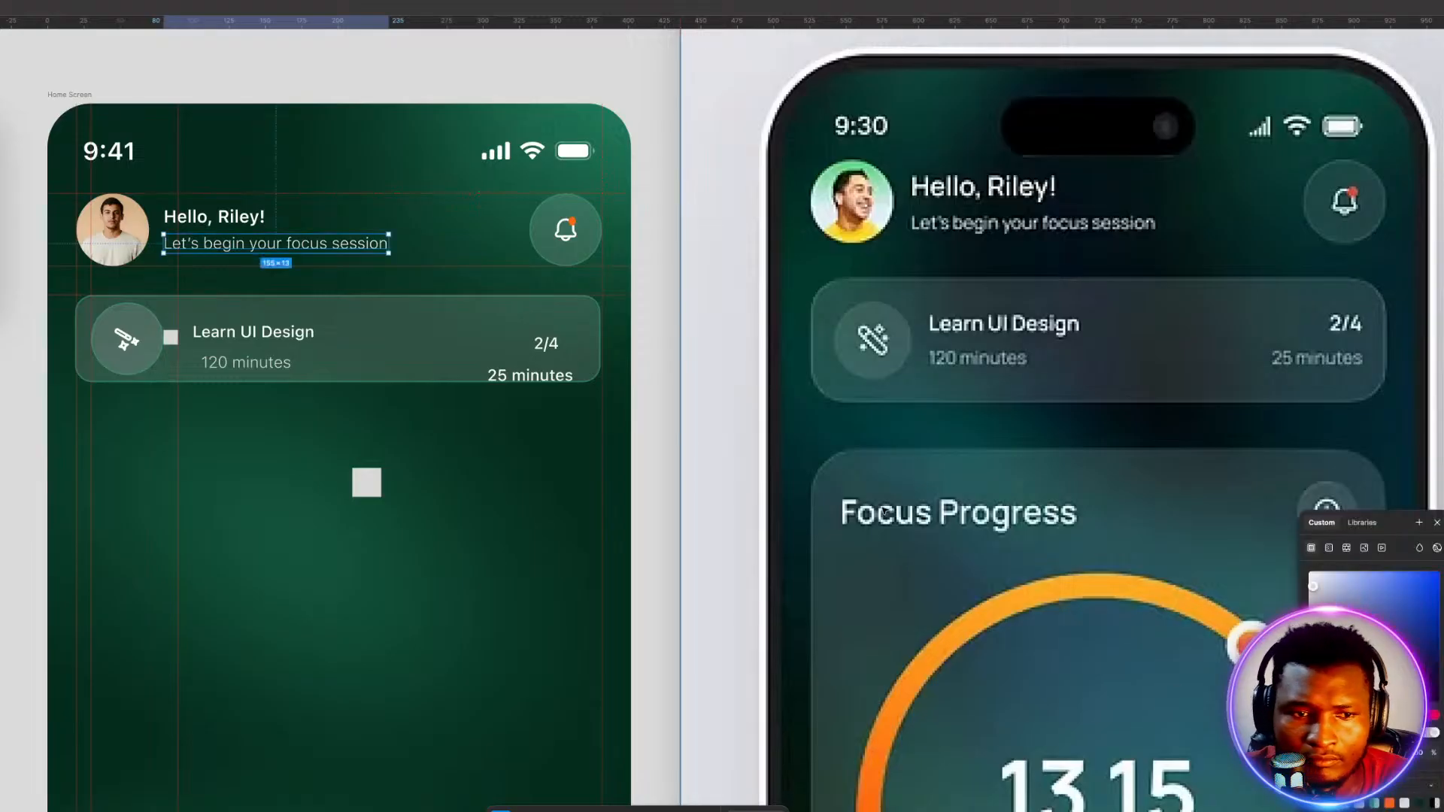
Give the "25 minutes" text the same thinner weight and light grey fill, and move it slightly up towards "2/4".
double_click(501, 379)
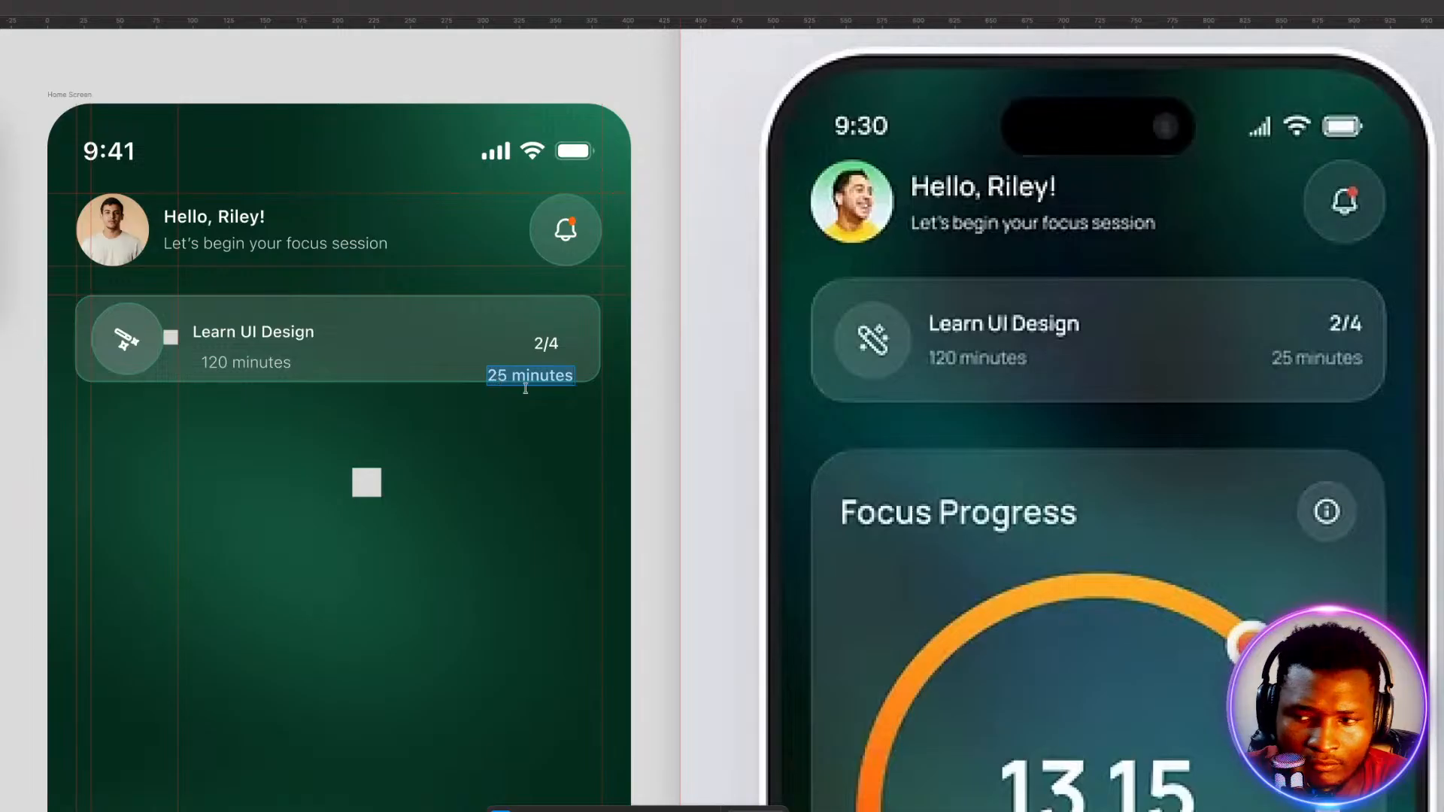
key("Escape")
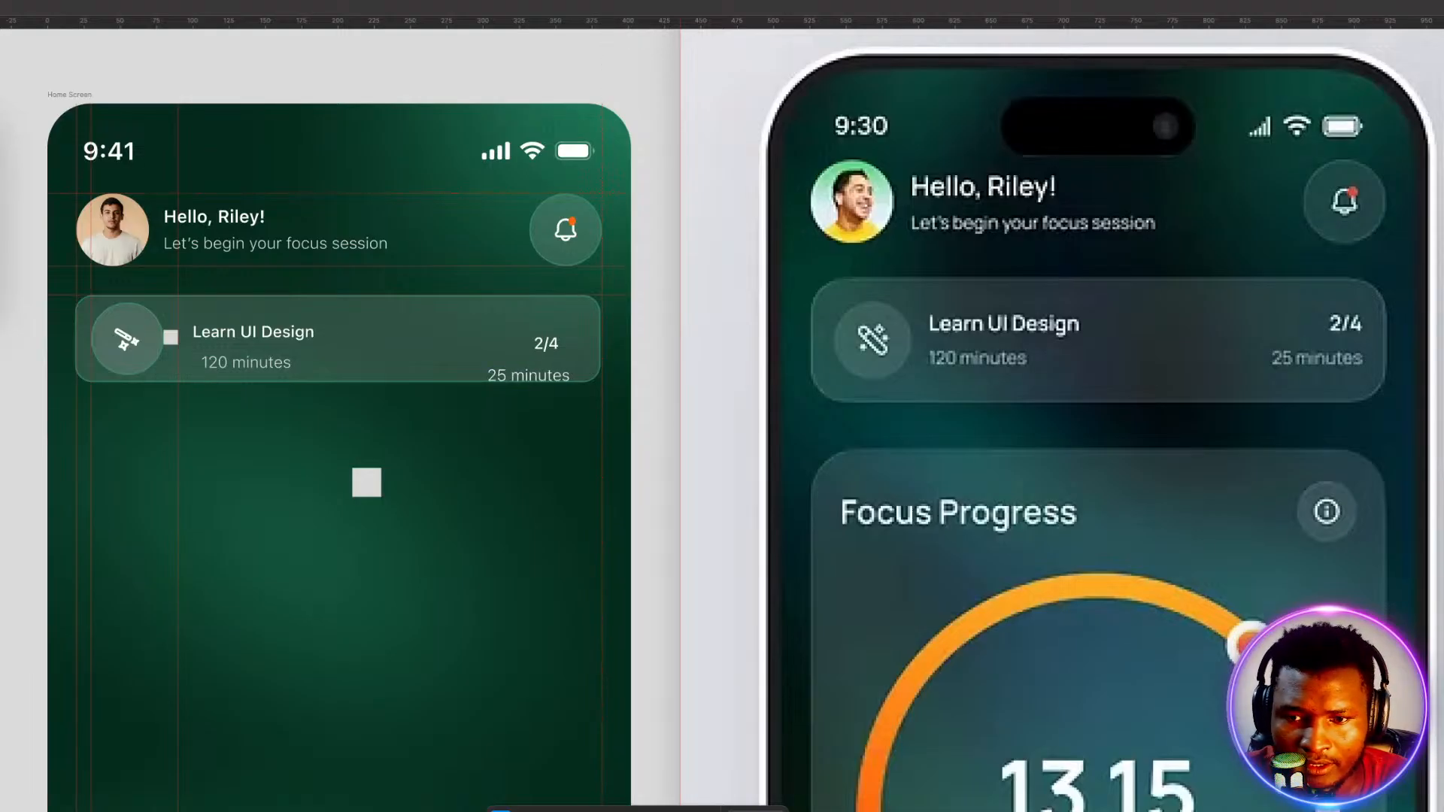
key("Return")
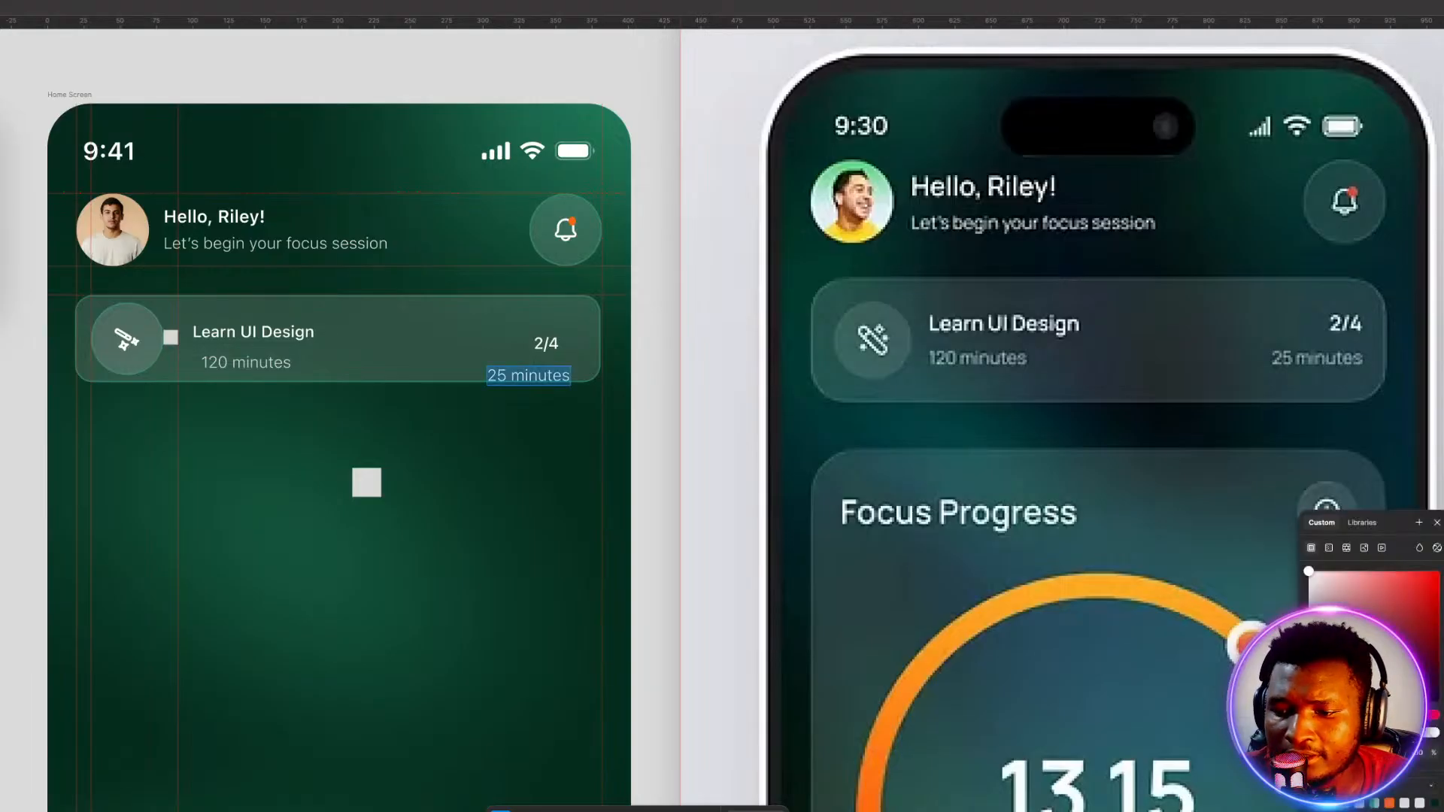
left_click_drag(1432, 733, 1344, 733)
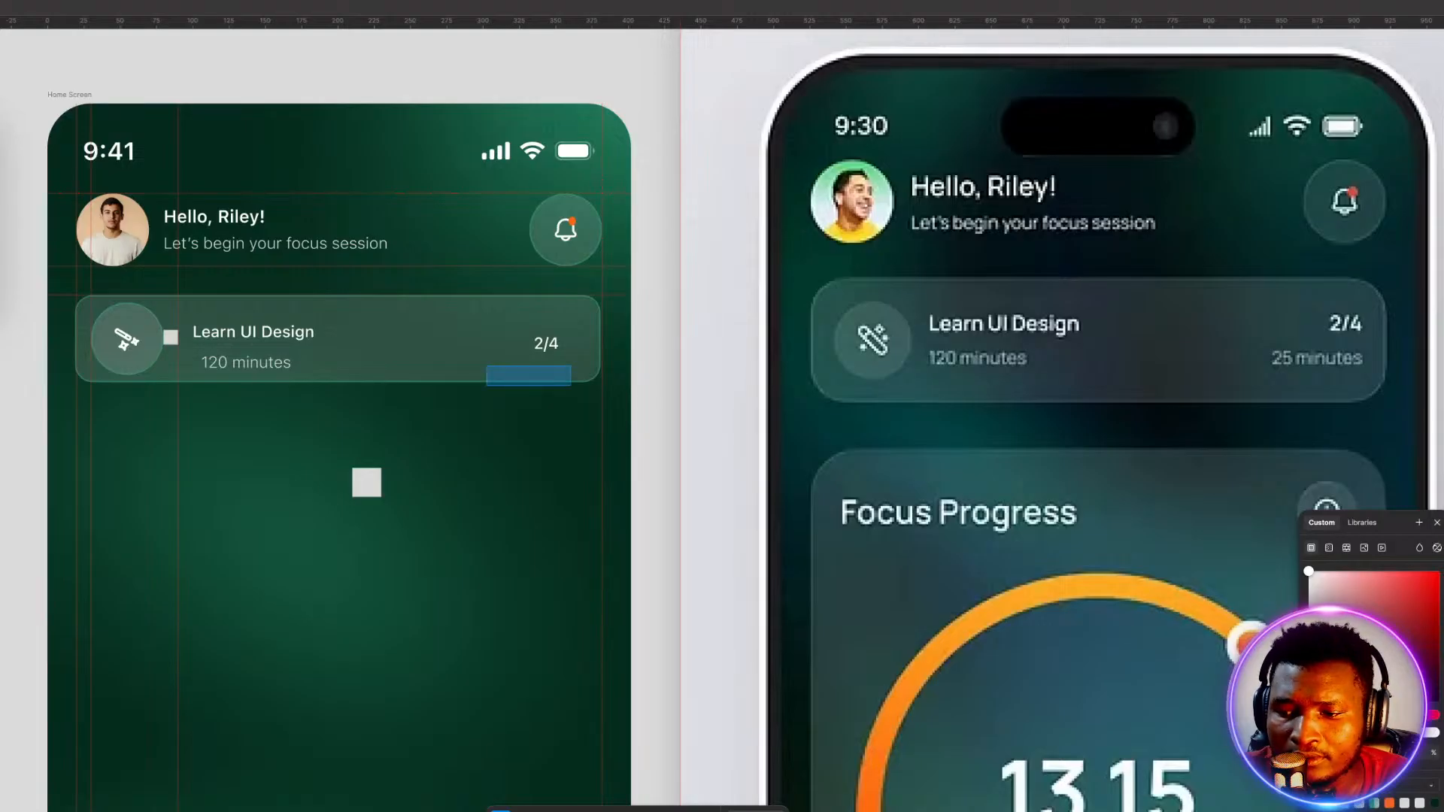
left_click(1403, 803)
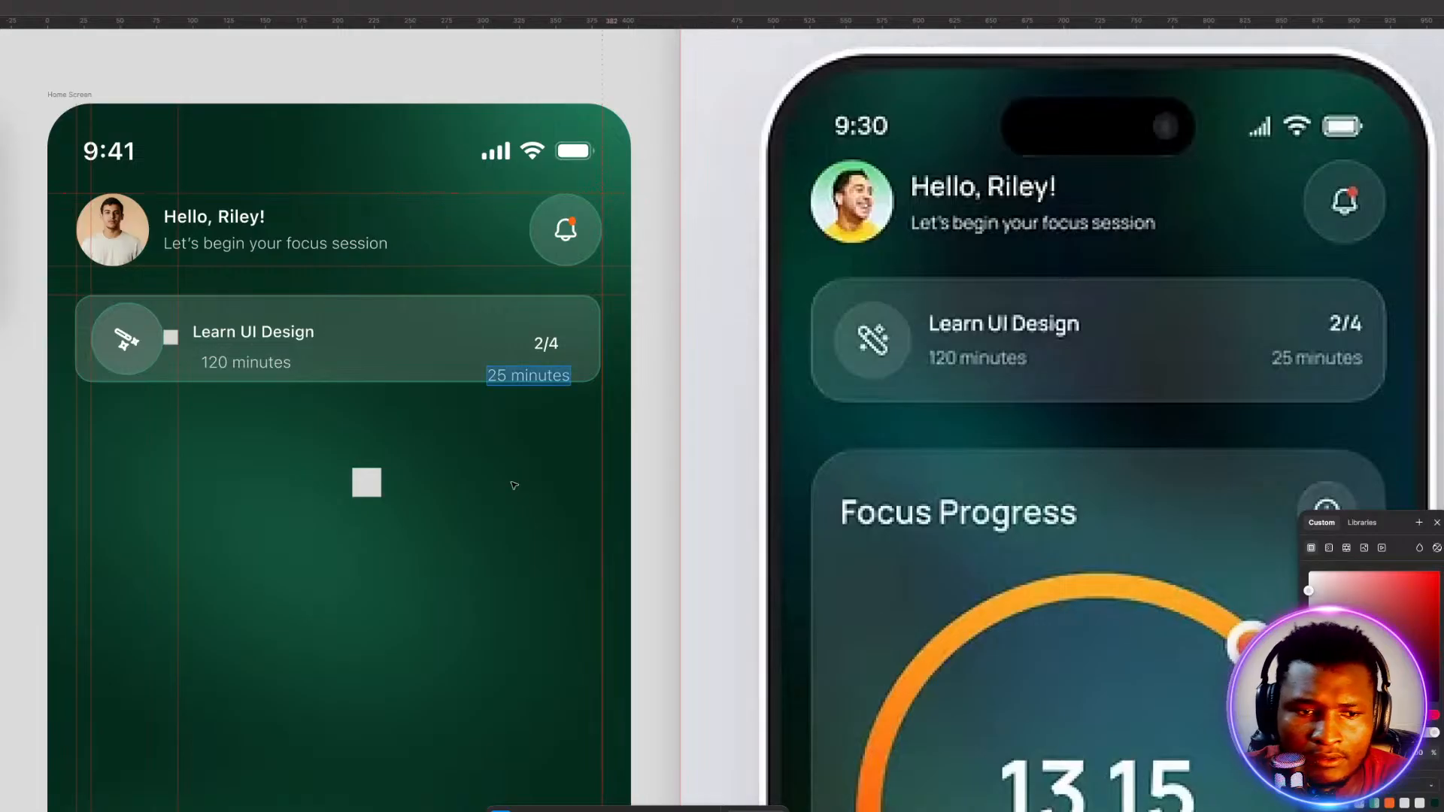
key("Escape")
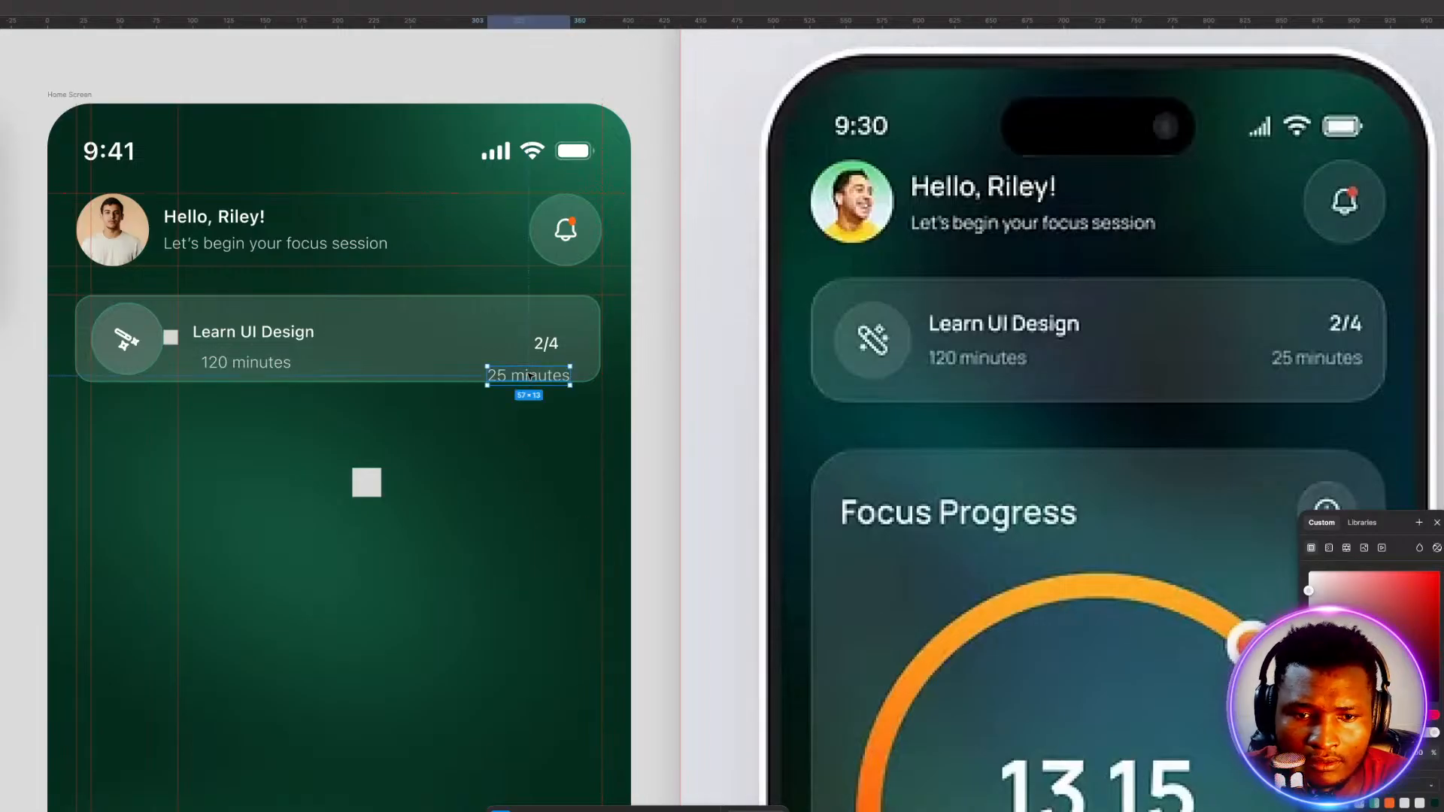
left_click_drag(530, 379, 530, 372)
key("Escape")
Left-align "120 minutes" with "Learn UI Design" and tighten the vertical gap between the two texts.
left_click(219, 361)
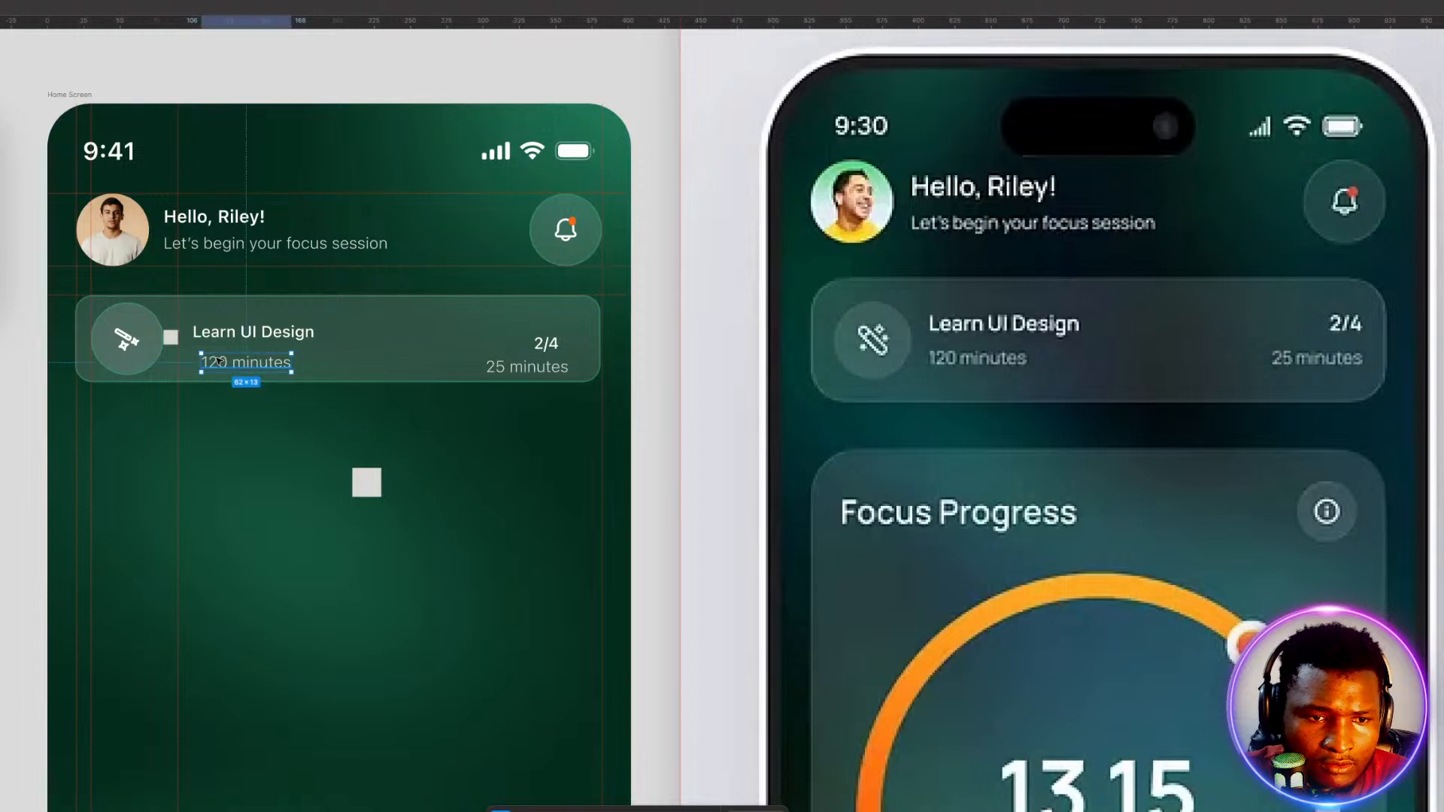
left_click(241, 332, "shift")
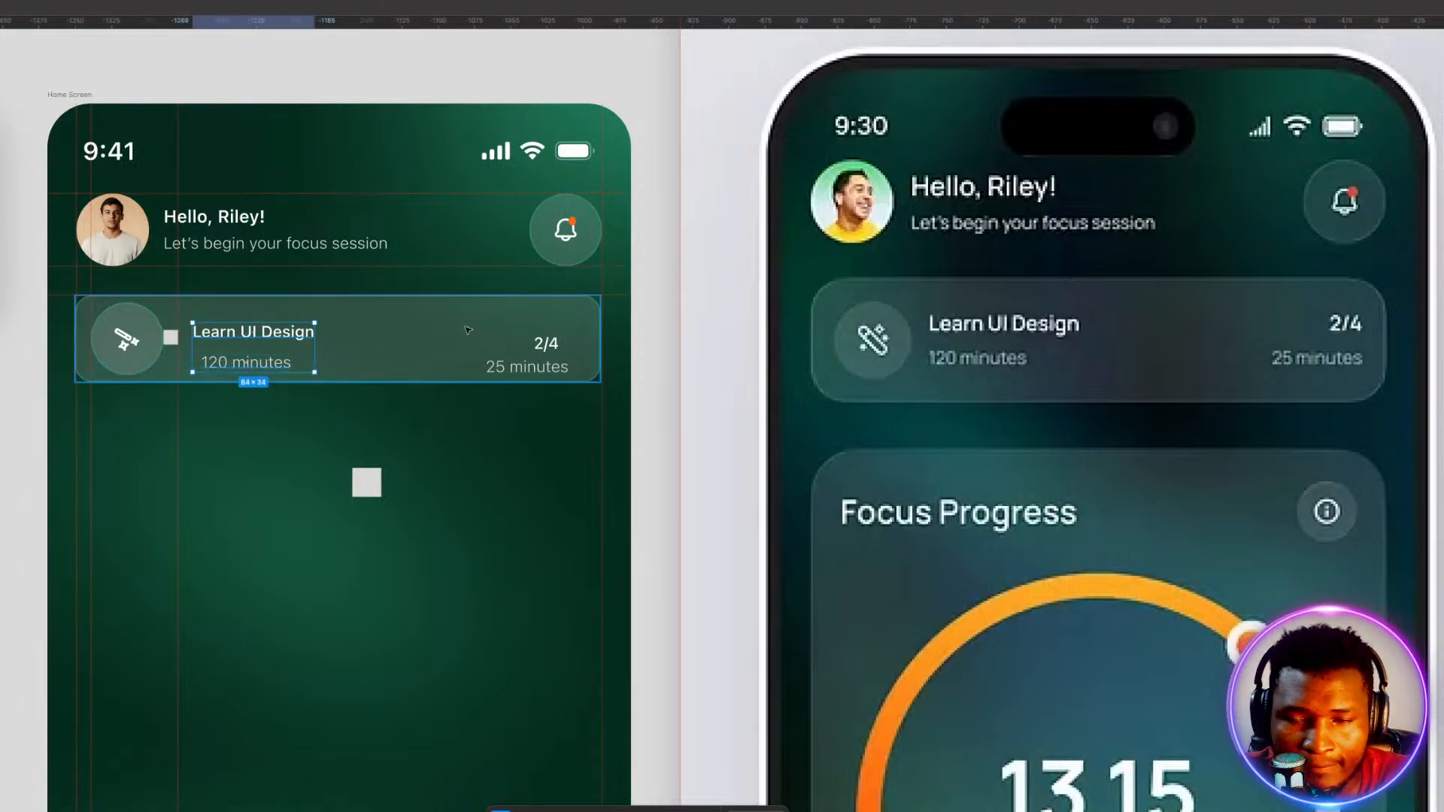
key("alt+a")
key("Escape")
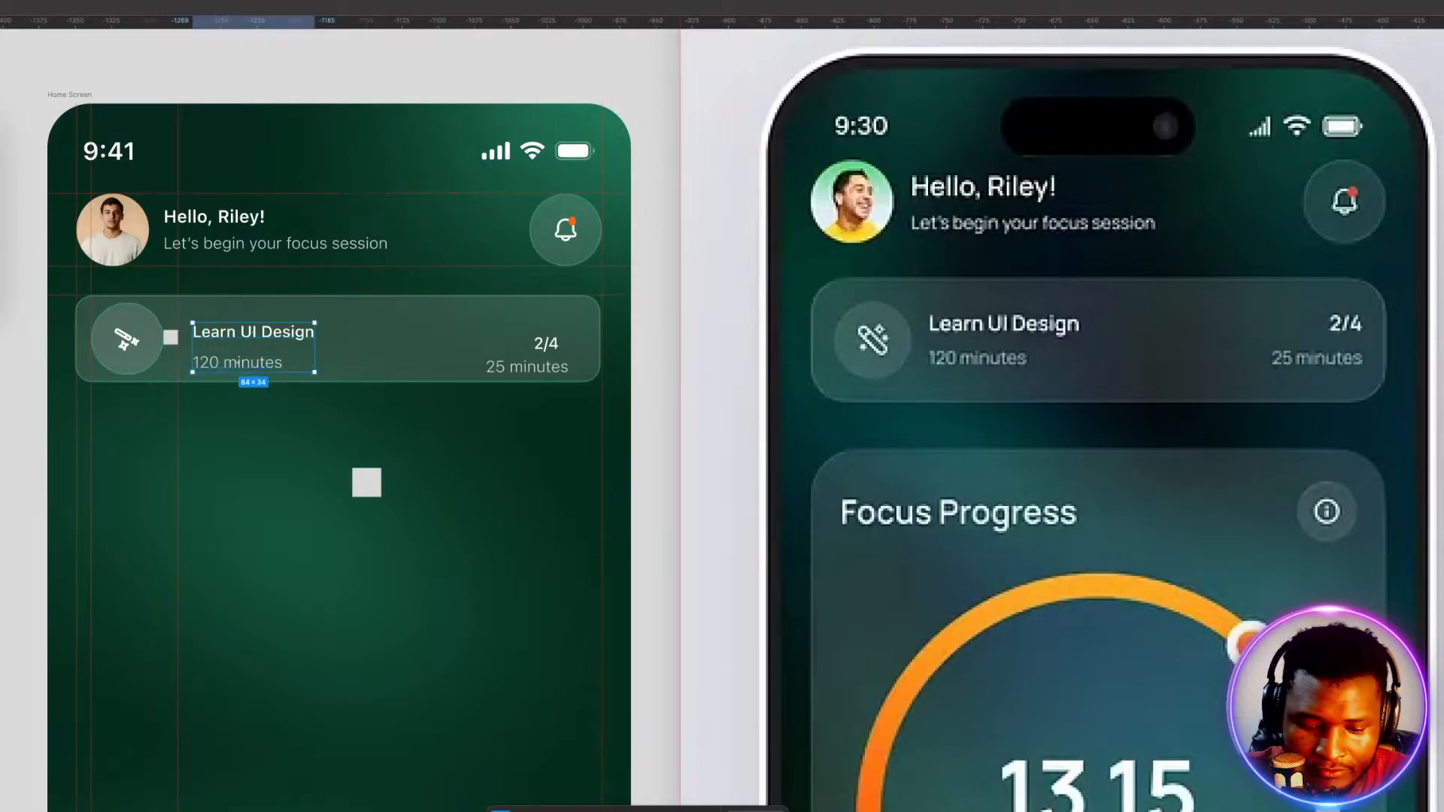
key("Return")
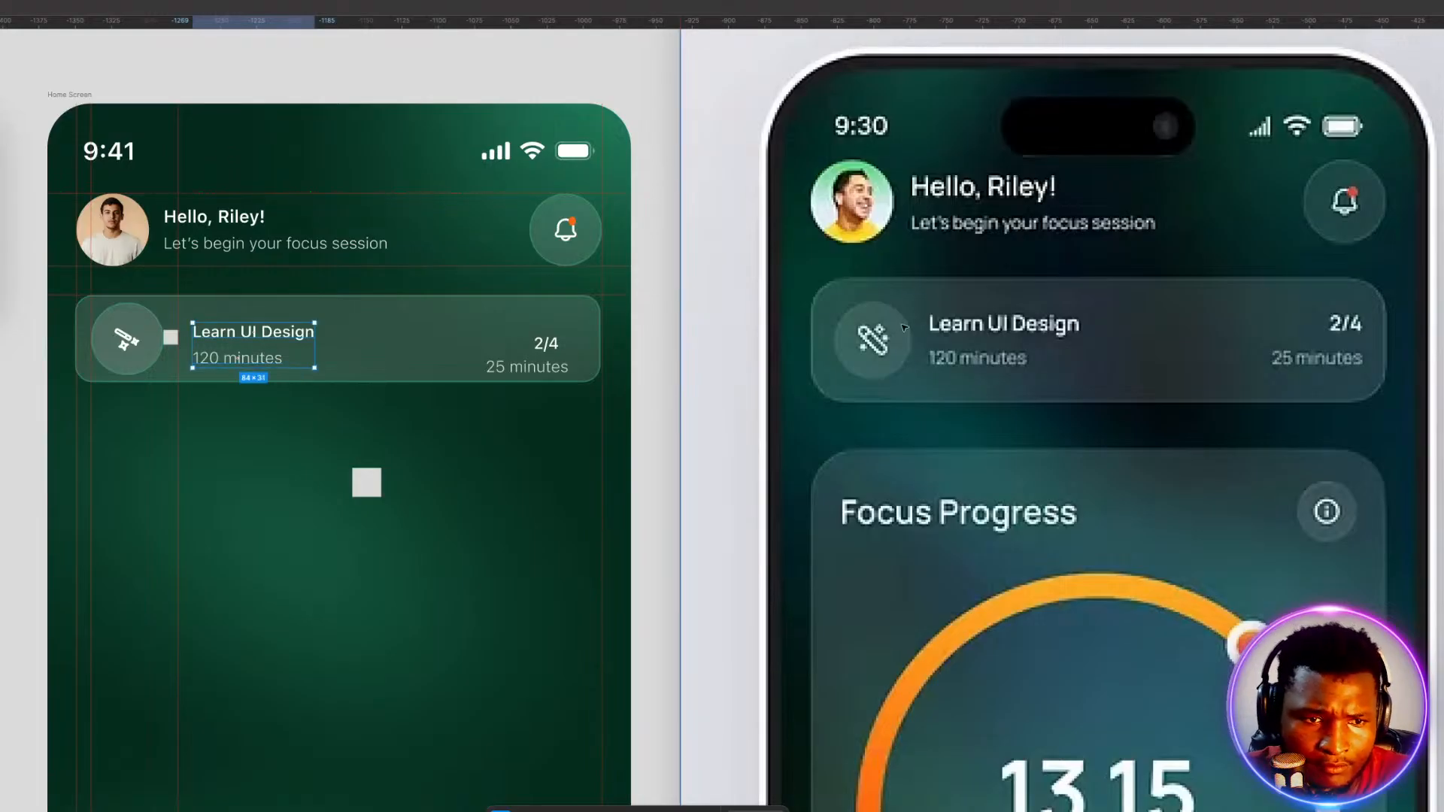
Group "Learn UI Design" with "120 minutes" and nudge the group 10 px left to the vertical guide beside the spacing square.
left_click(166, 519)
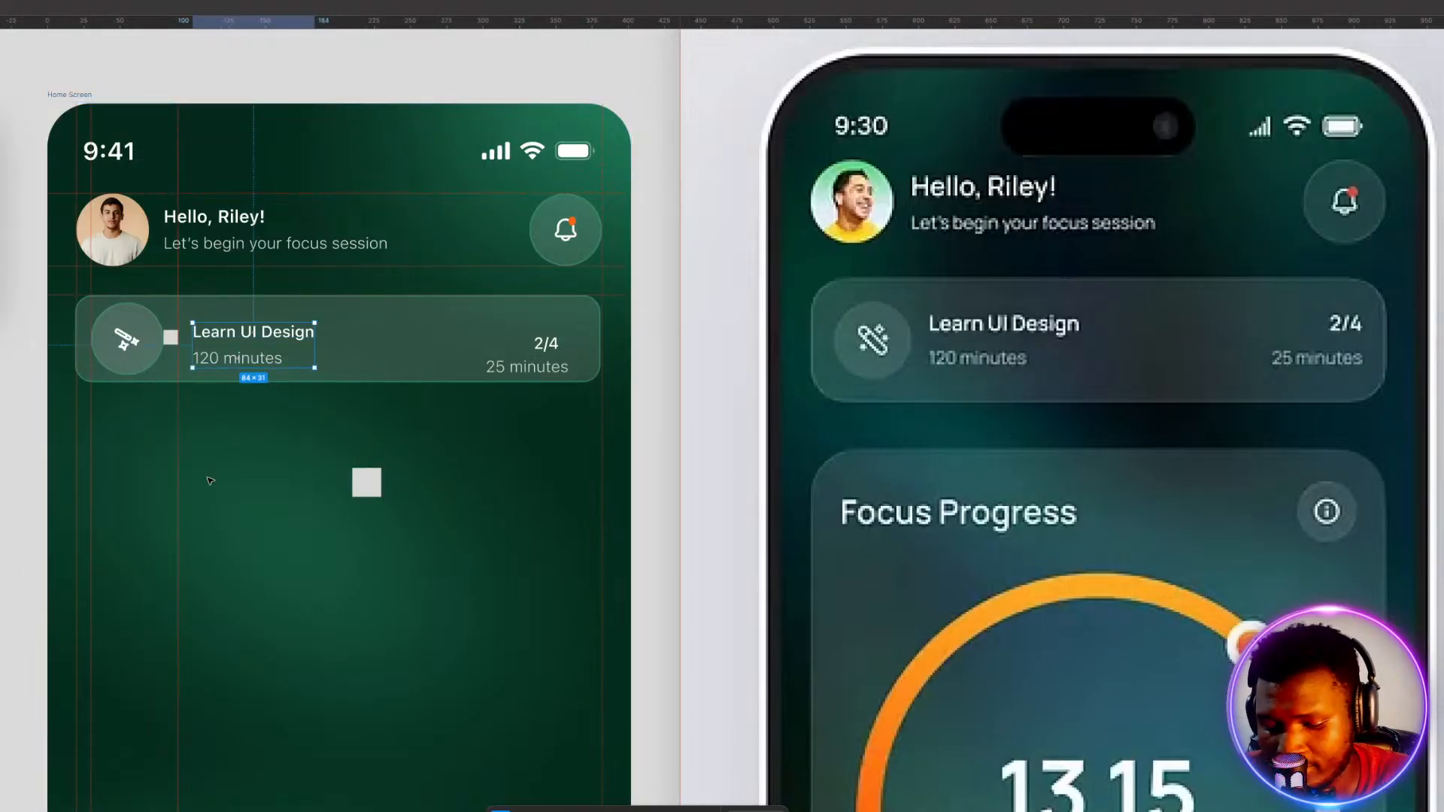
key("Left")
key("Left")
key("Left")
key("Left")
key("Left")
key("Left")
key("Left")
key("Left")
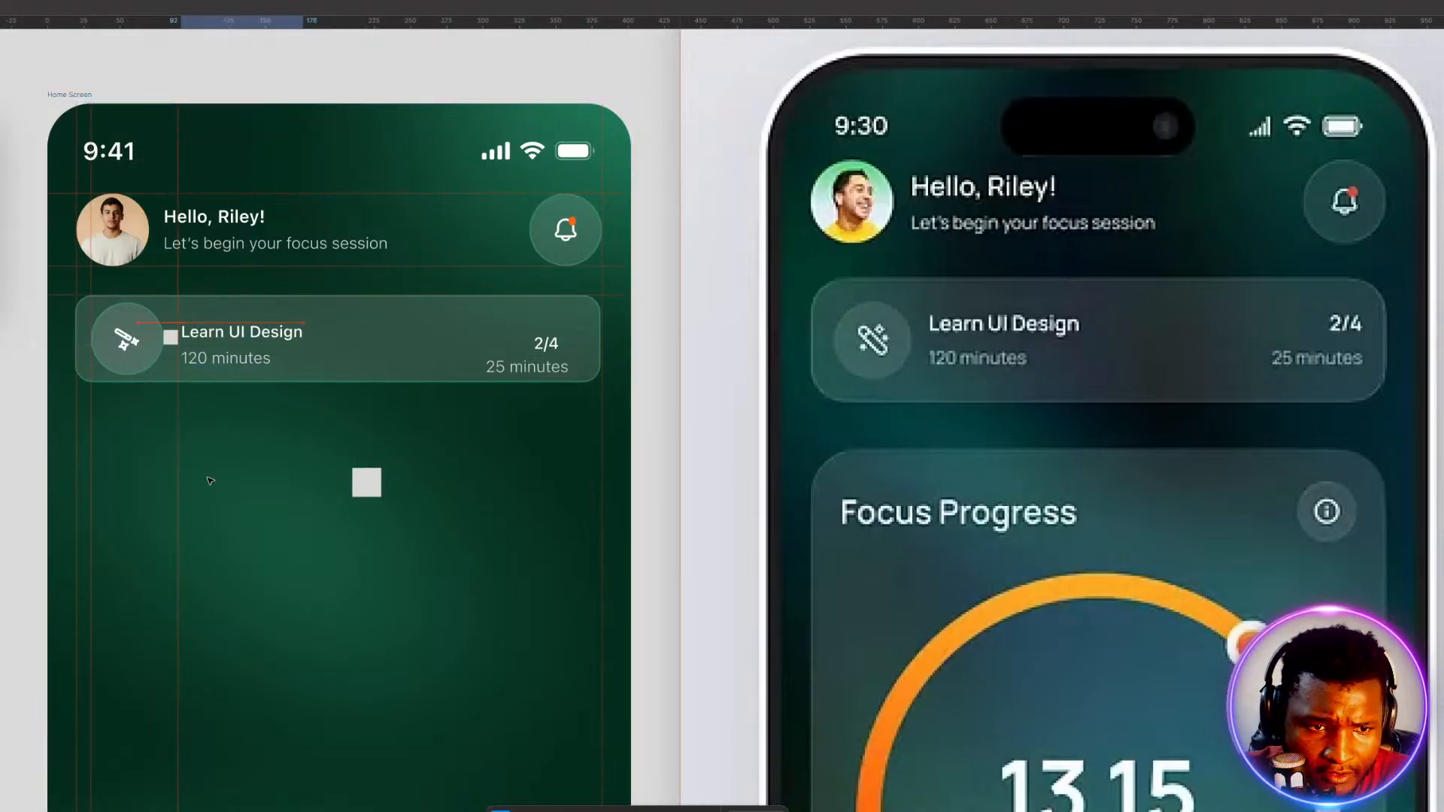
key("Left")
key("Left")
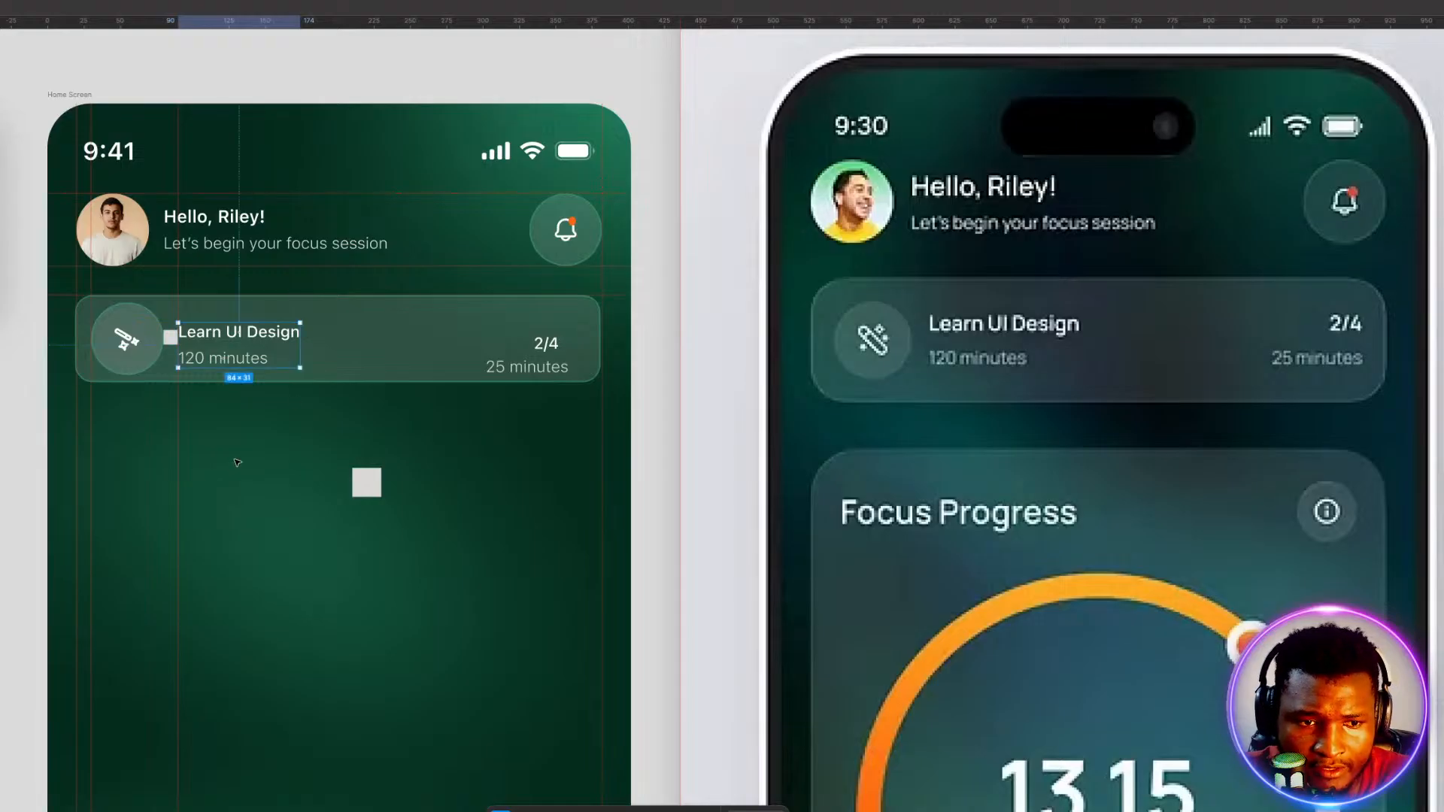
Centre the "Learn UI Design" and "120 minutes" group vertically within the task card.
left_click(565, 363)
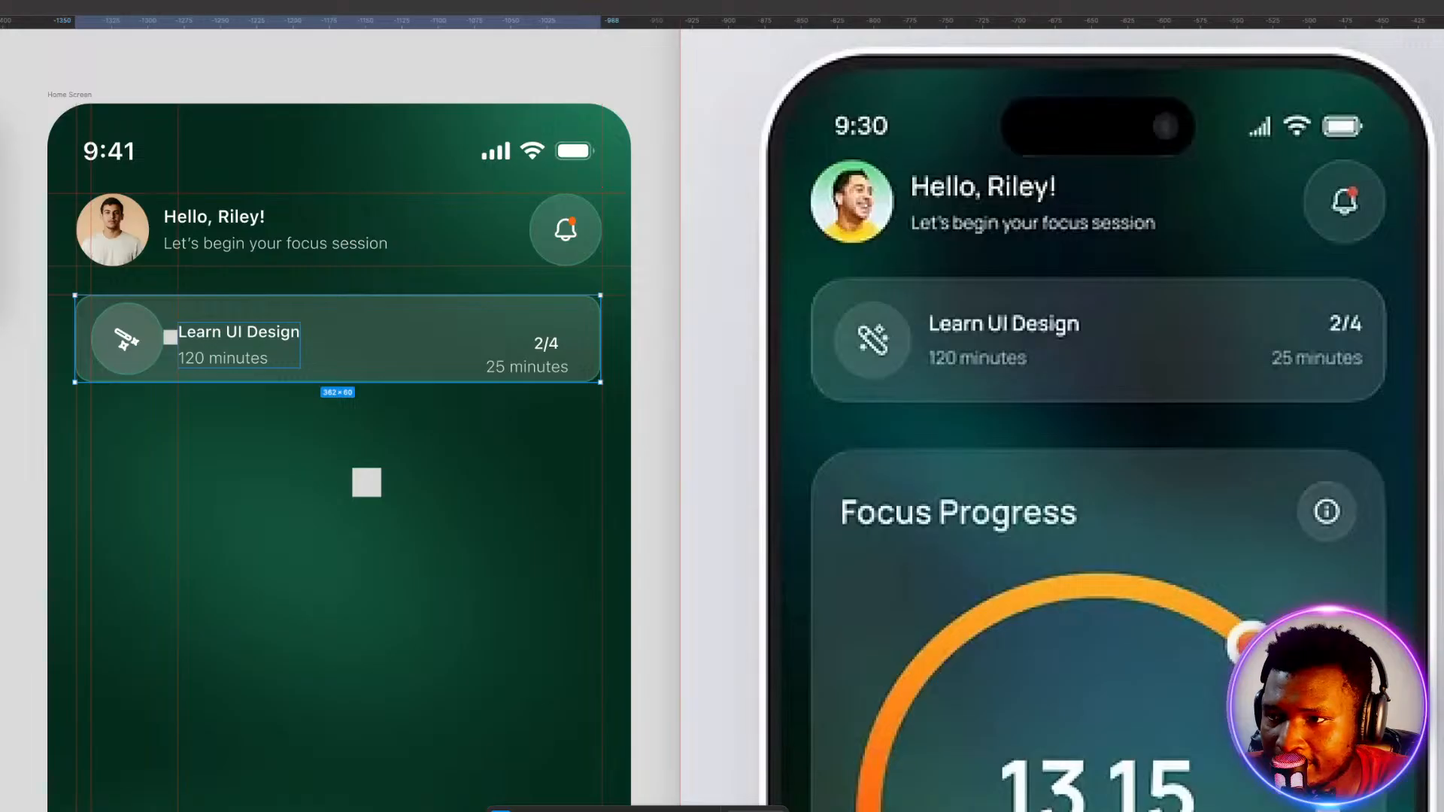
key("alt+v")
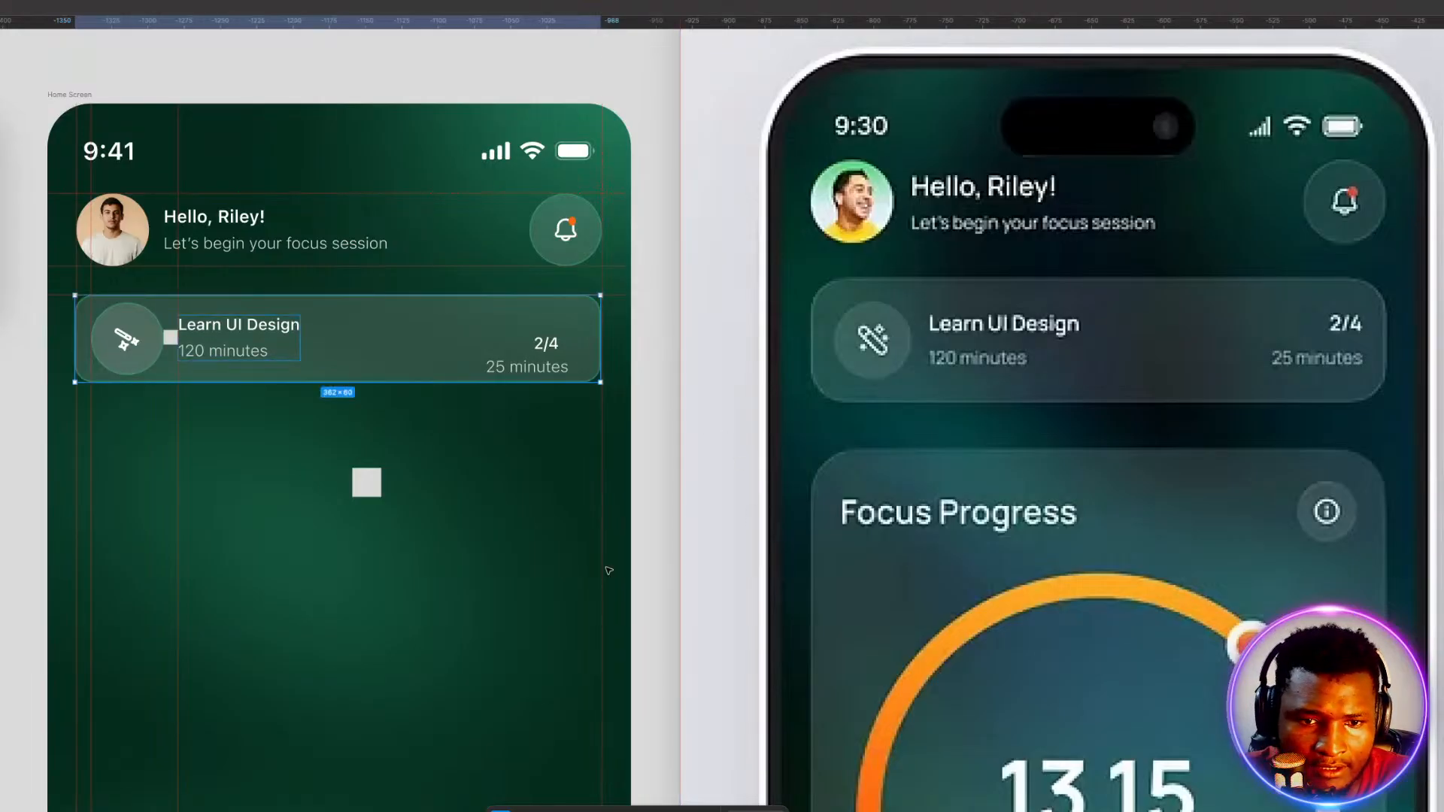
left_click(566, 527)
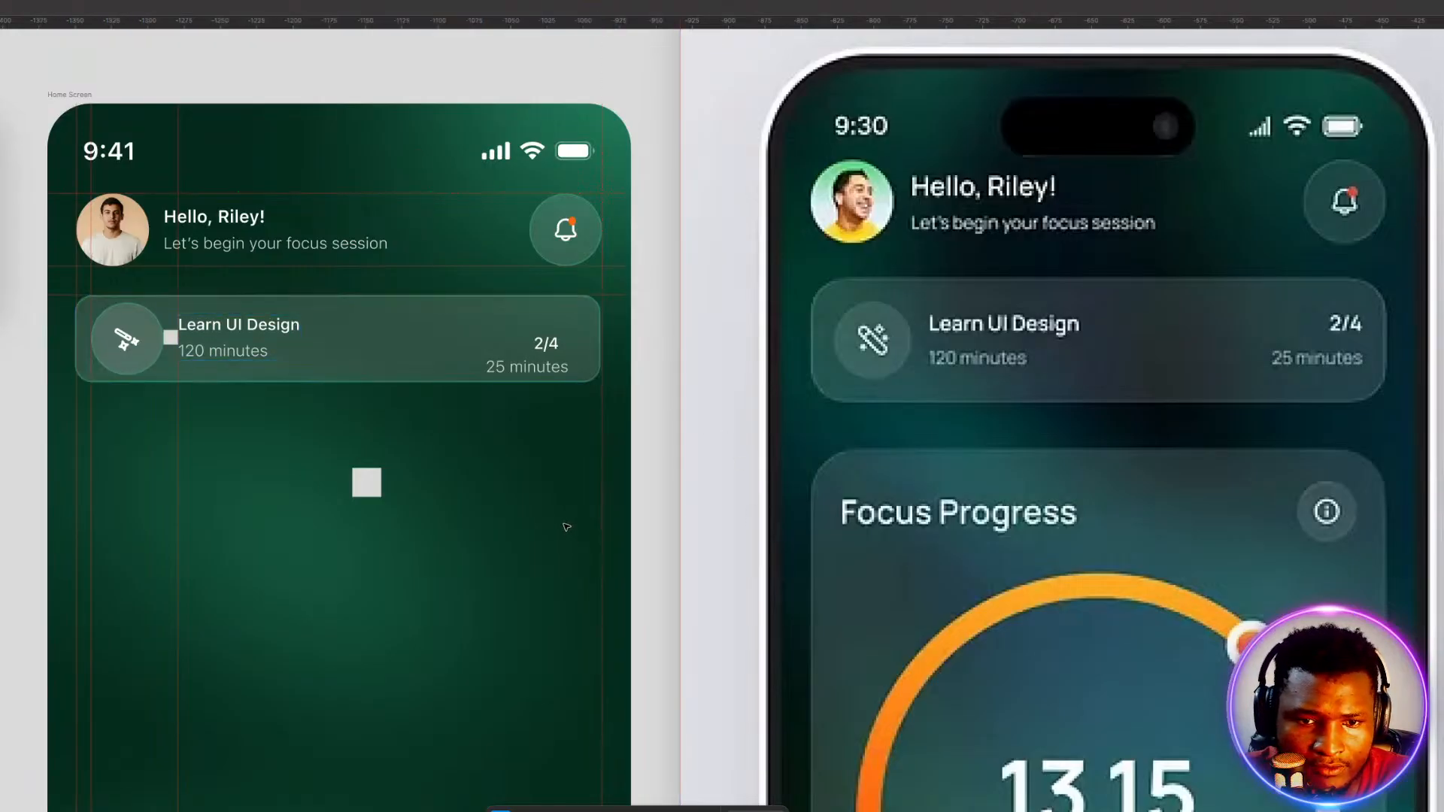
Move the 10 × 10 spacing square against the card's right edge and place a vertical guide along the square's left side.
left_click(171, 337)
left_click_drag(171, 338, 592, 343)
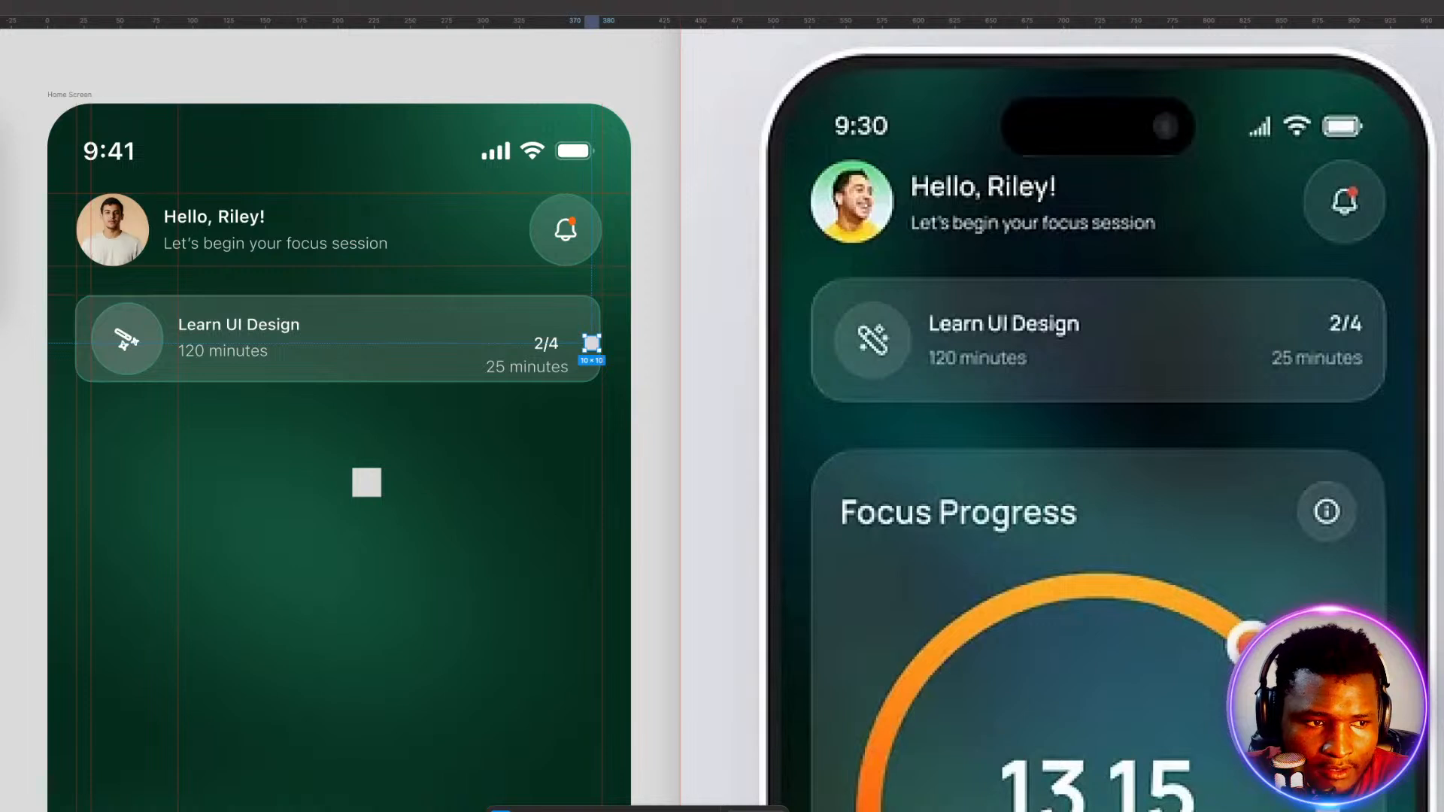
left_click_drag(2, 409, 584, 444)
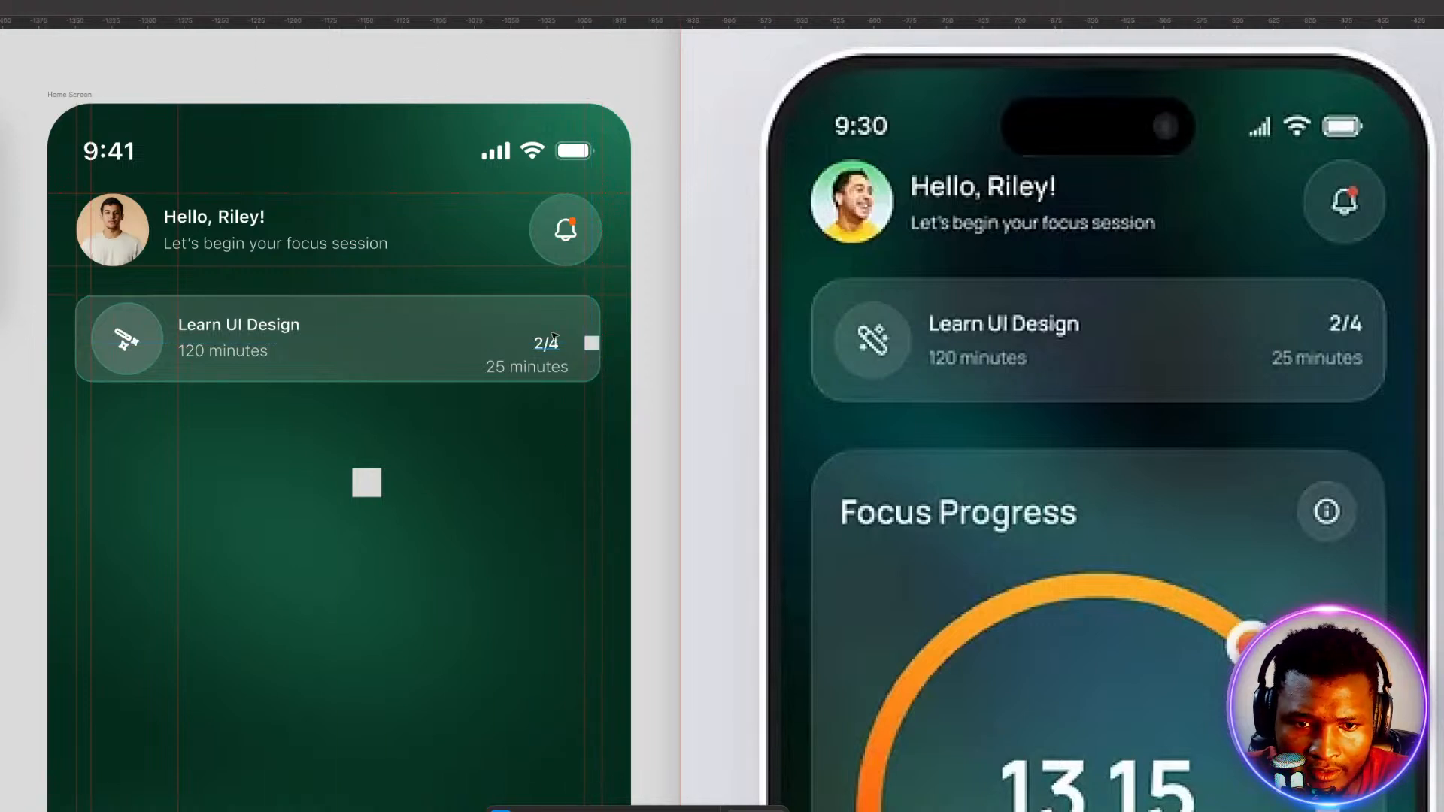
Right-align "2/4" with "25 minutes" and widen their vertical gap to match the spacing of the title and duration texts.
left_click(551, 342)
left_click(529, 368, "shift")
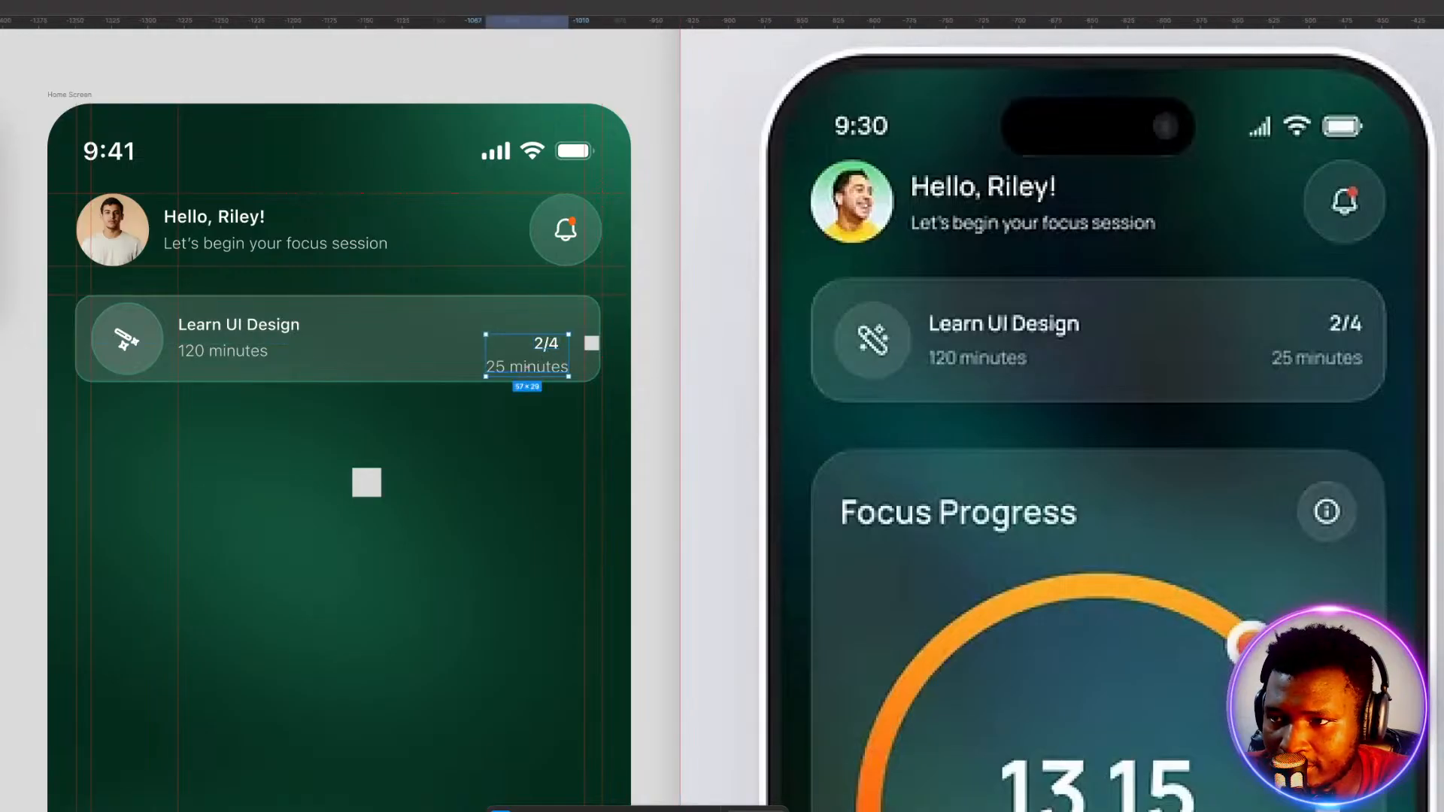
key("alt+d")
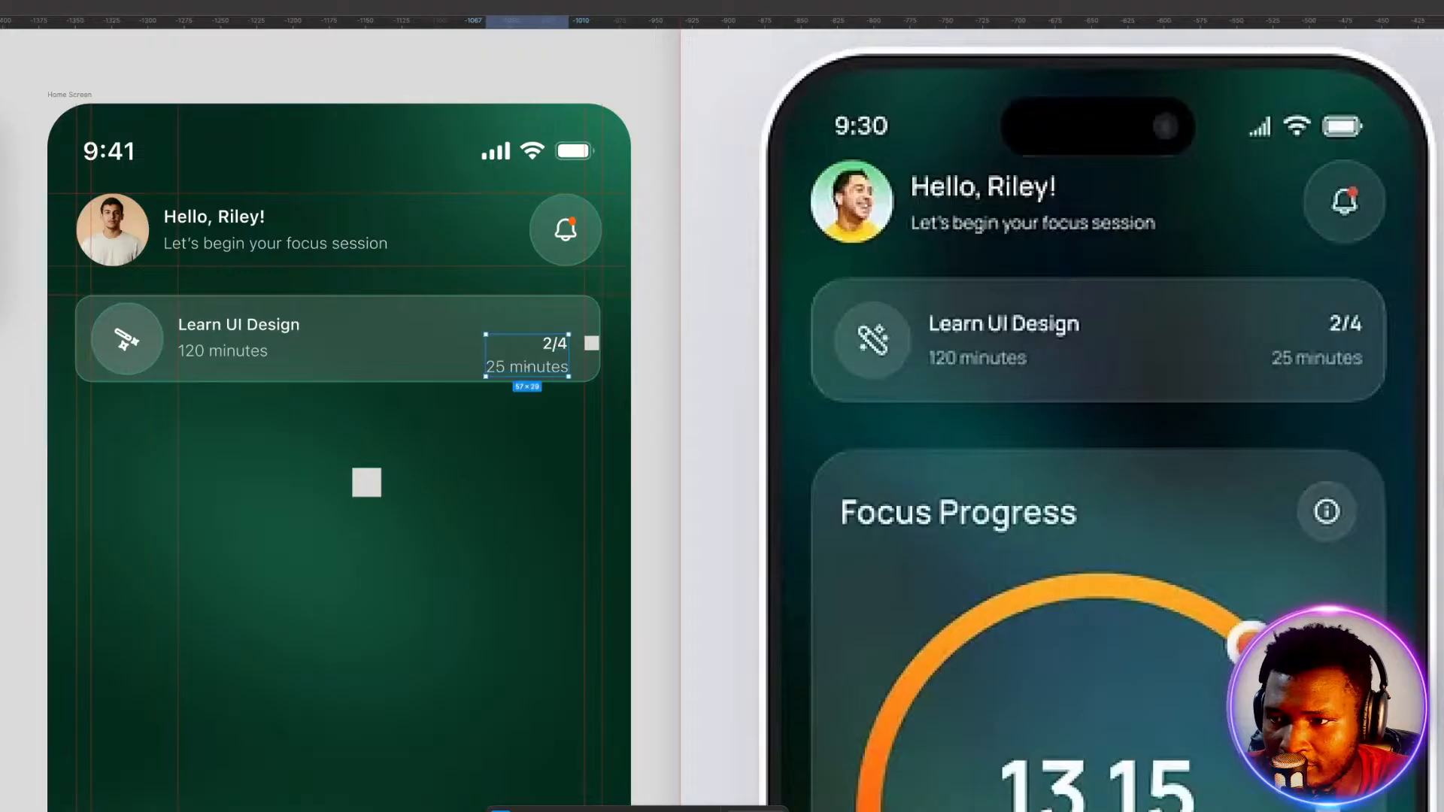
key("Return")
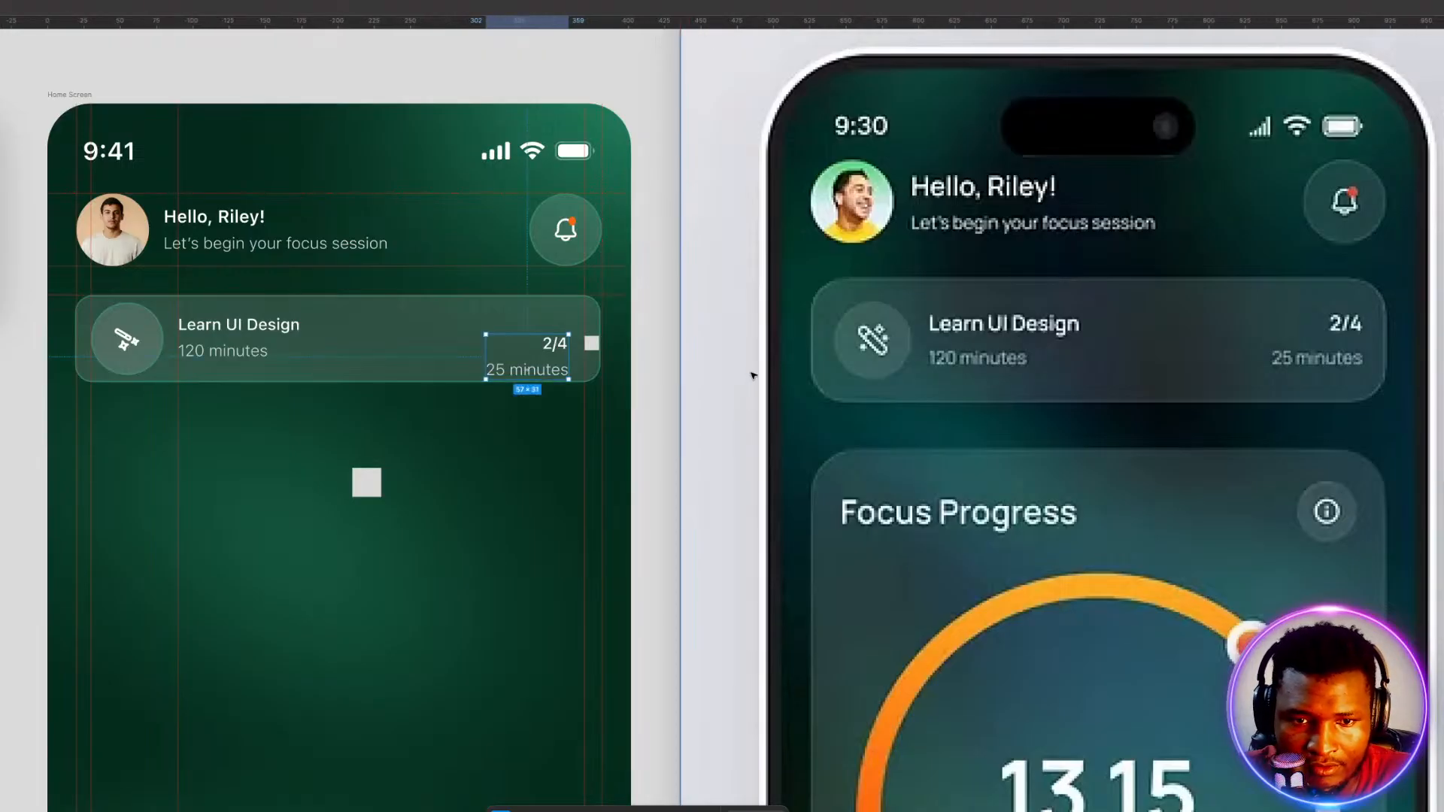
Centre the grouped "2/4" and "25 minutes" texts vertically within the task card and select the group.
left_click(449, 307)
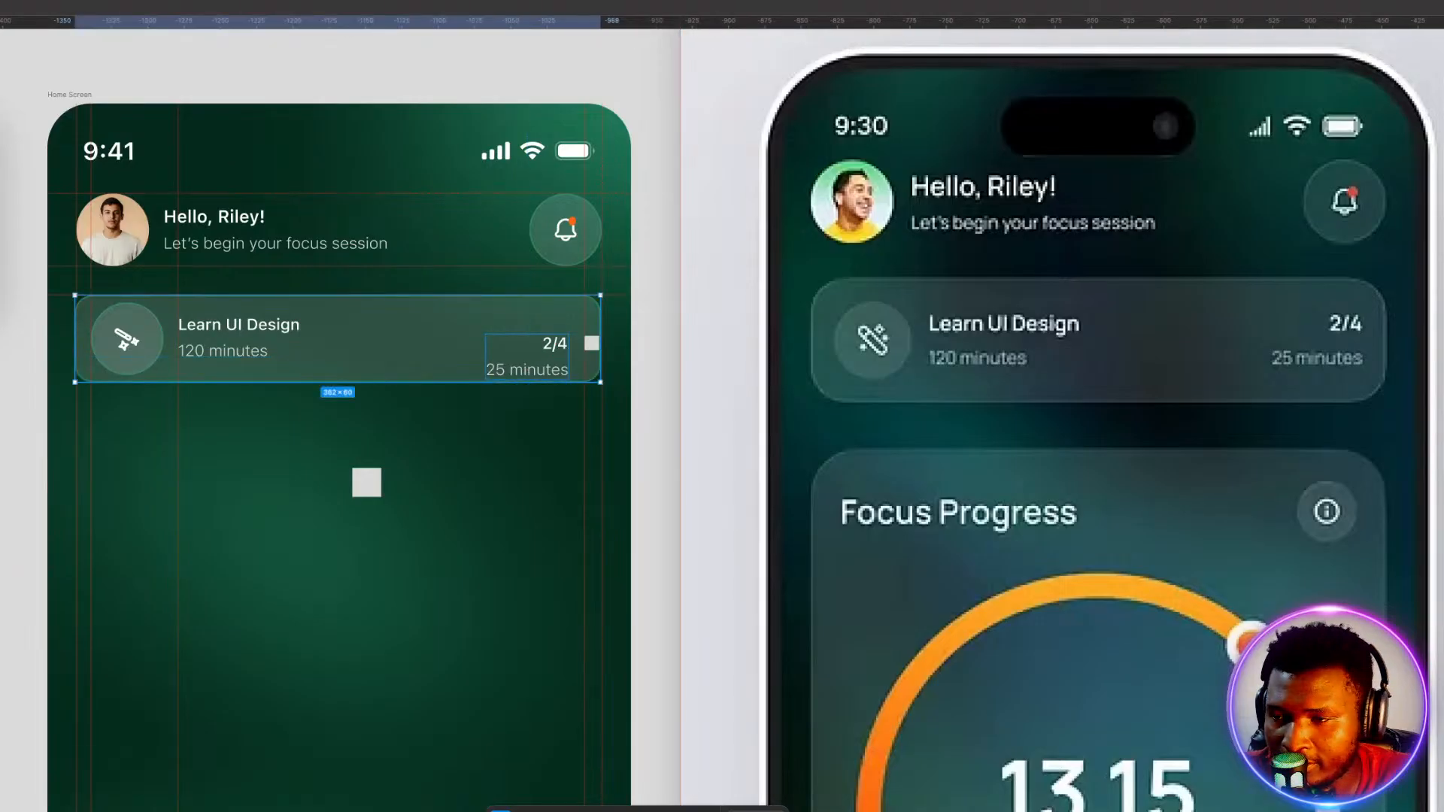
key("alt+v")
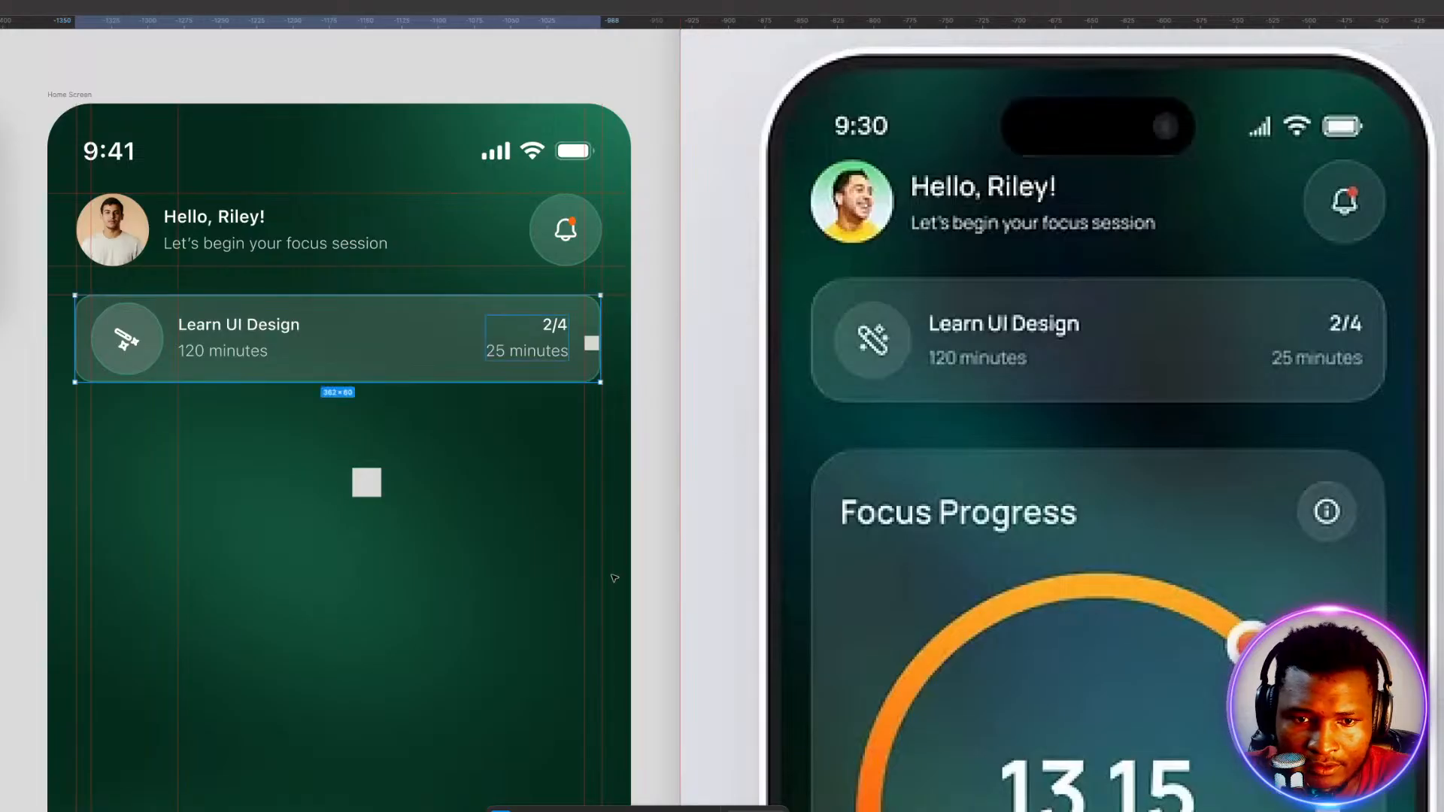
left_click(518, 356)
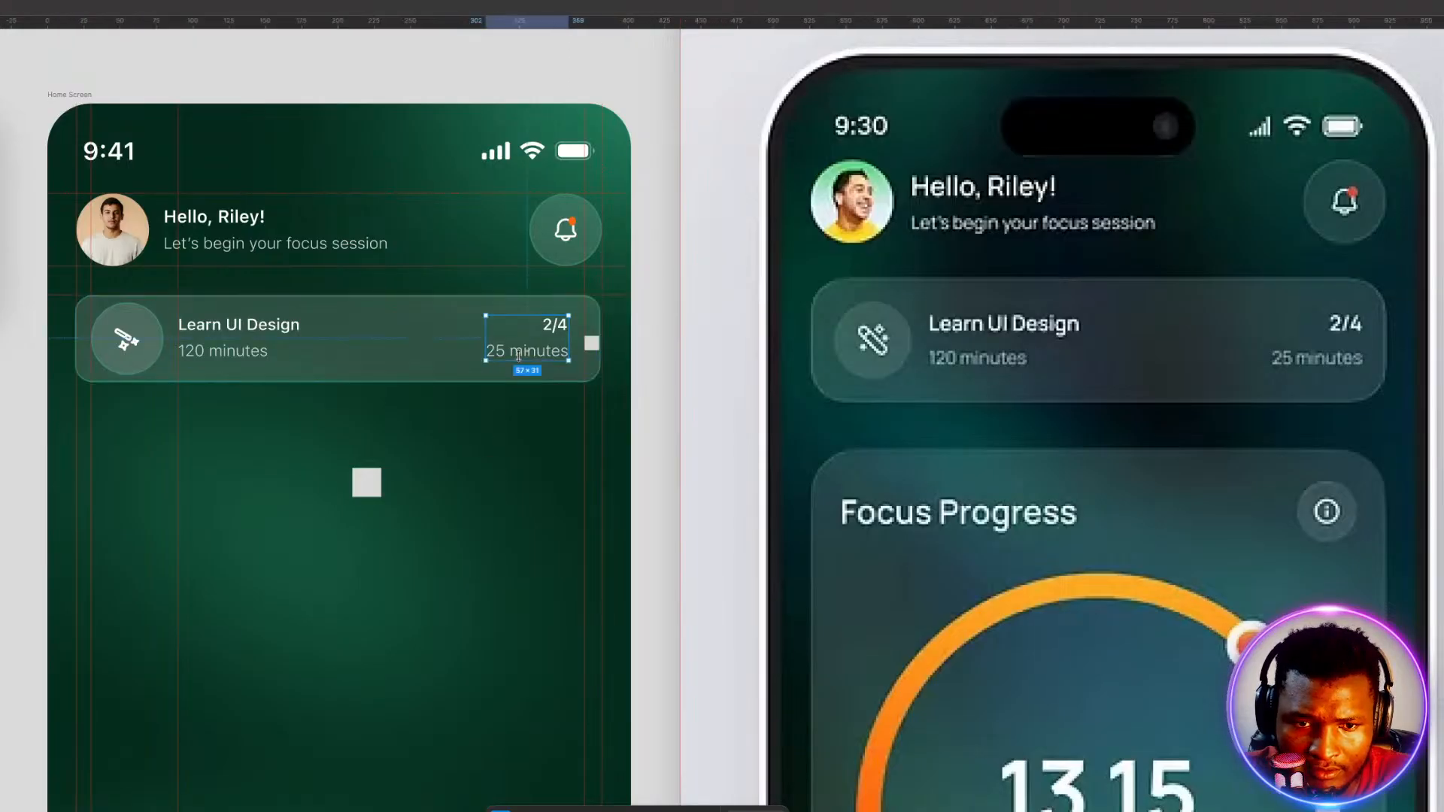
Move the "2/4" and "25 minutes" group right until its right edge meets the vertical guide beside the small spacing square.
key("Right")
key("Right")
key("Right")
key("Right")
key("Right")
key("Right")
key("Right")
key("Right")
key("Right")
key("Right")
key("Right")
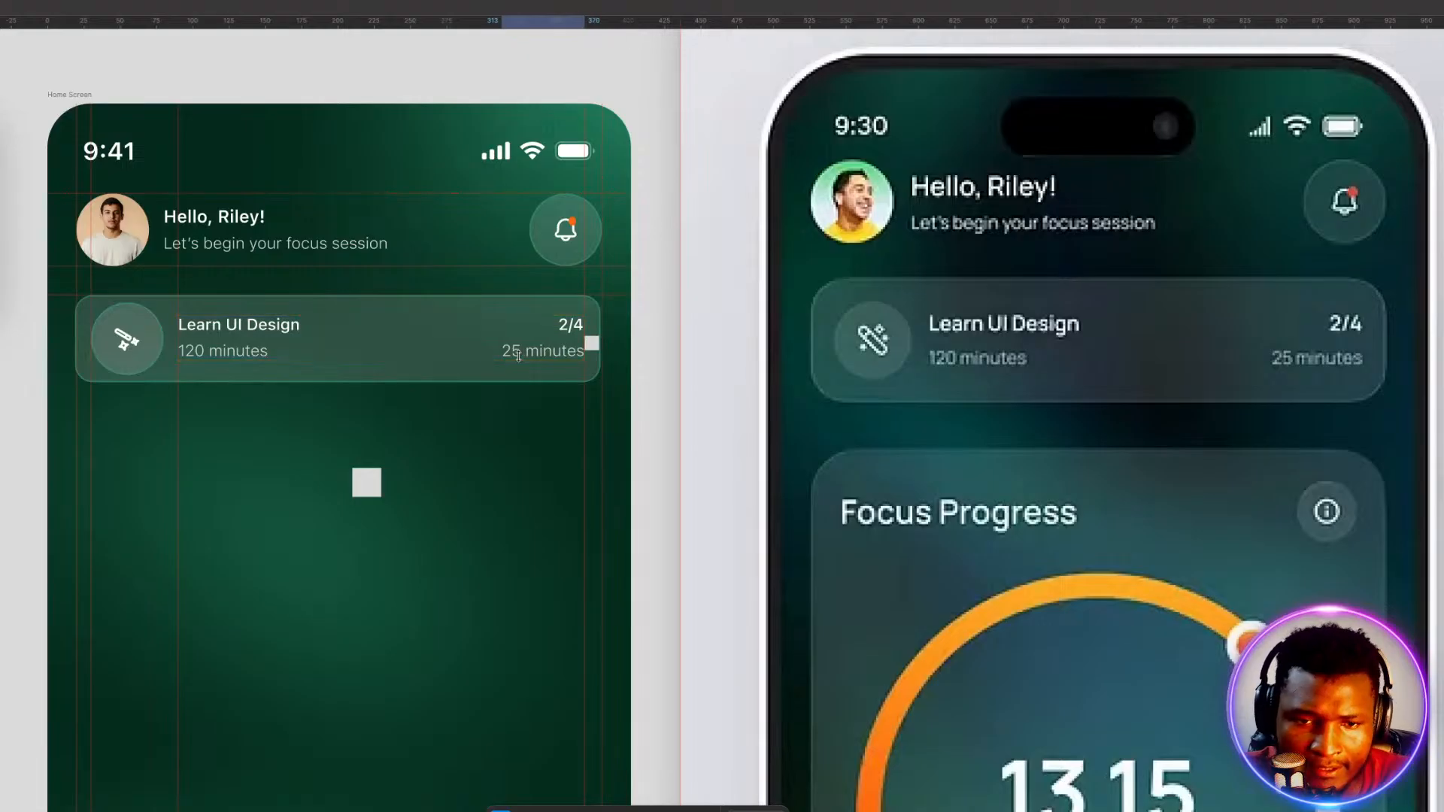
left_click(466, 473)
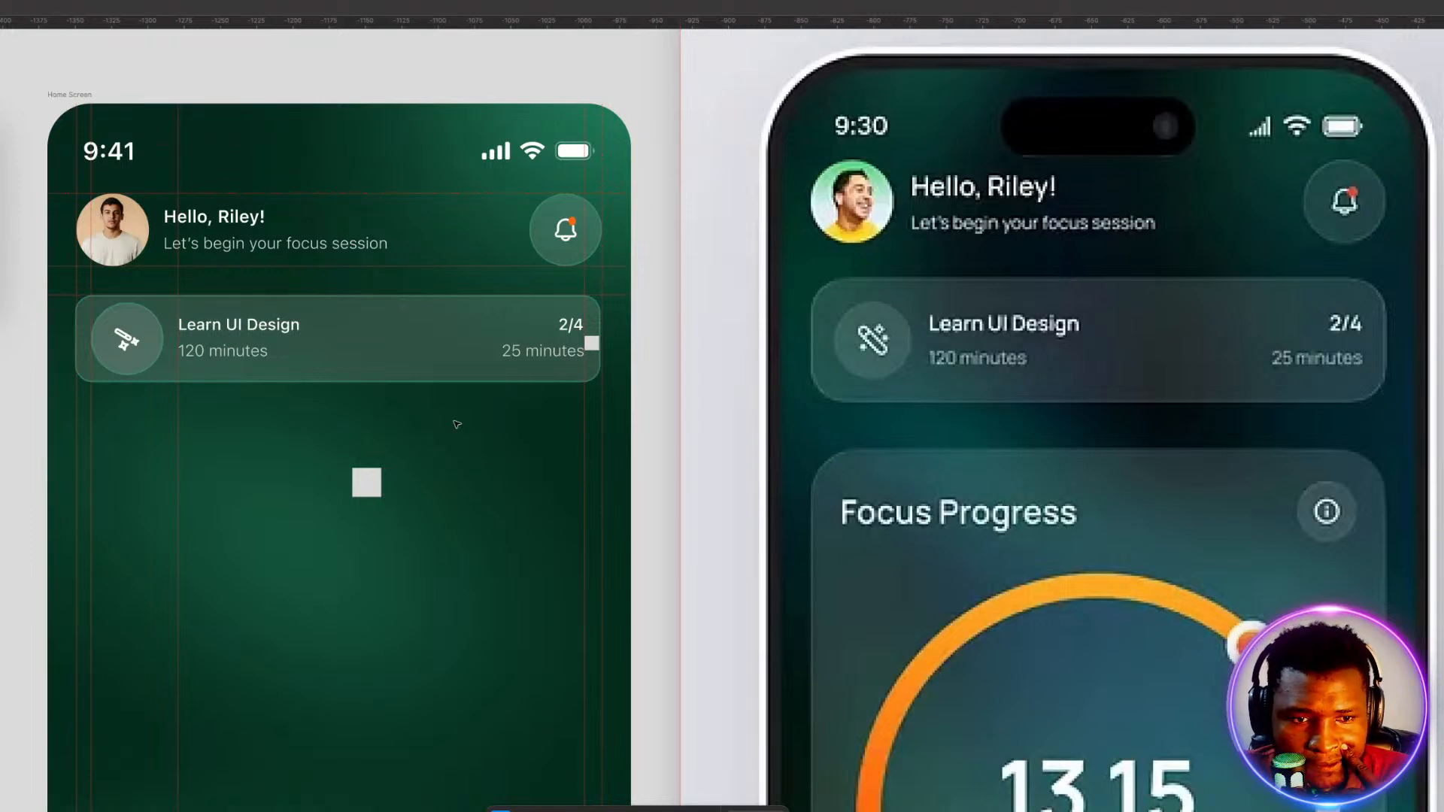
Increase the font size of "Learn UI Design" and "2/4" in the task card by one step each.
double_click(275, 326)
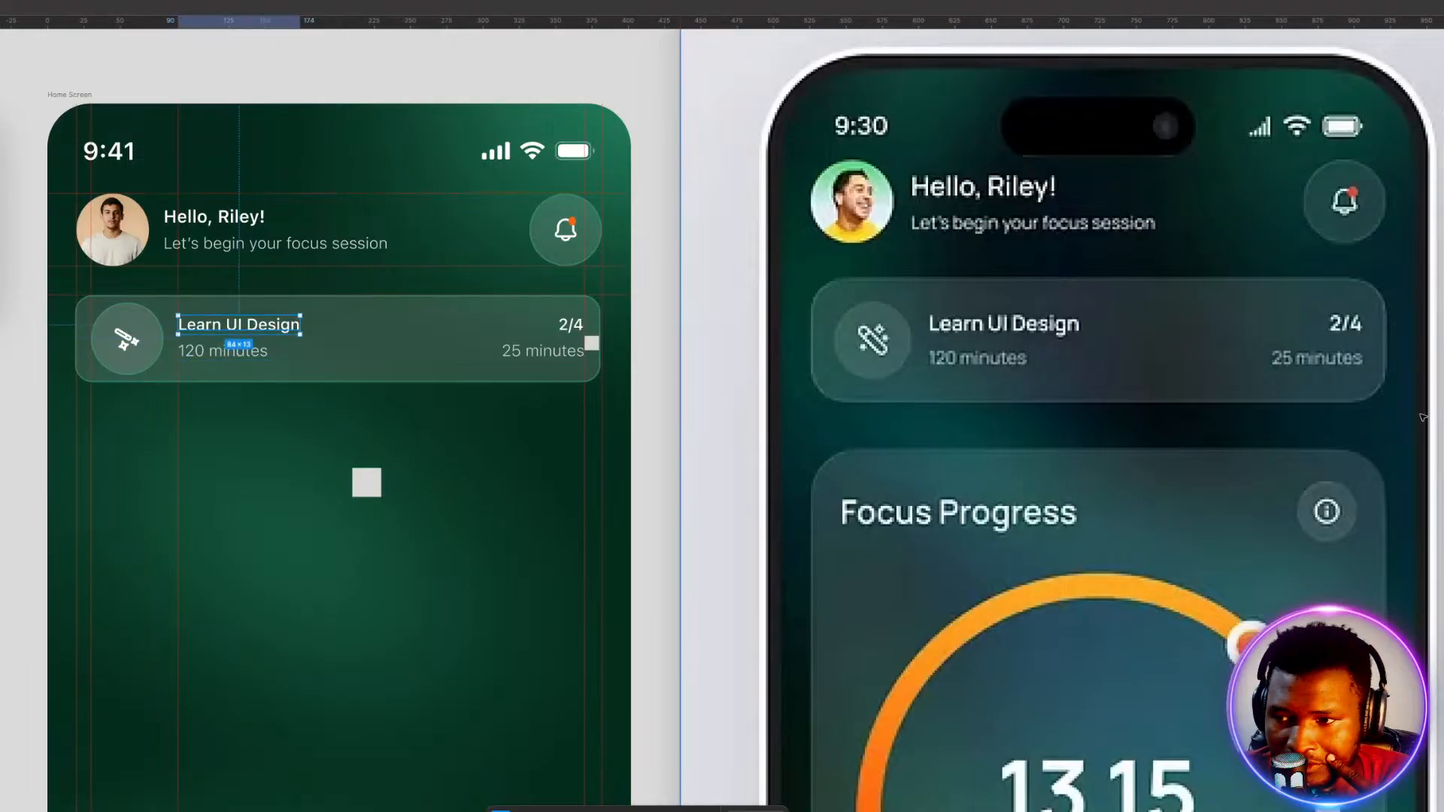
key("Up")
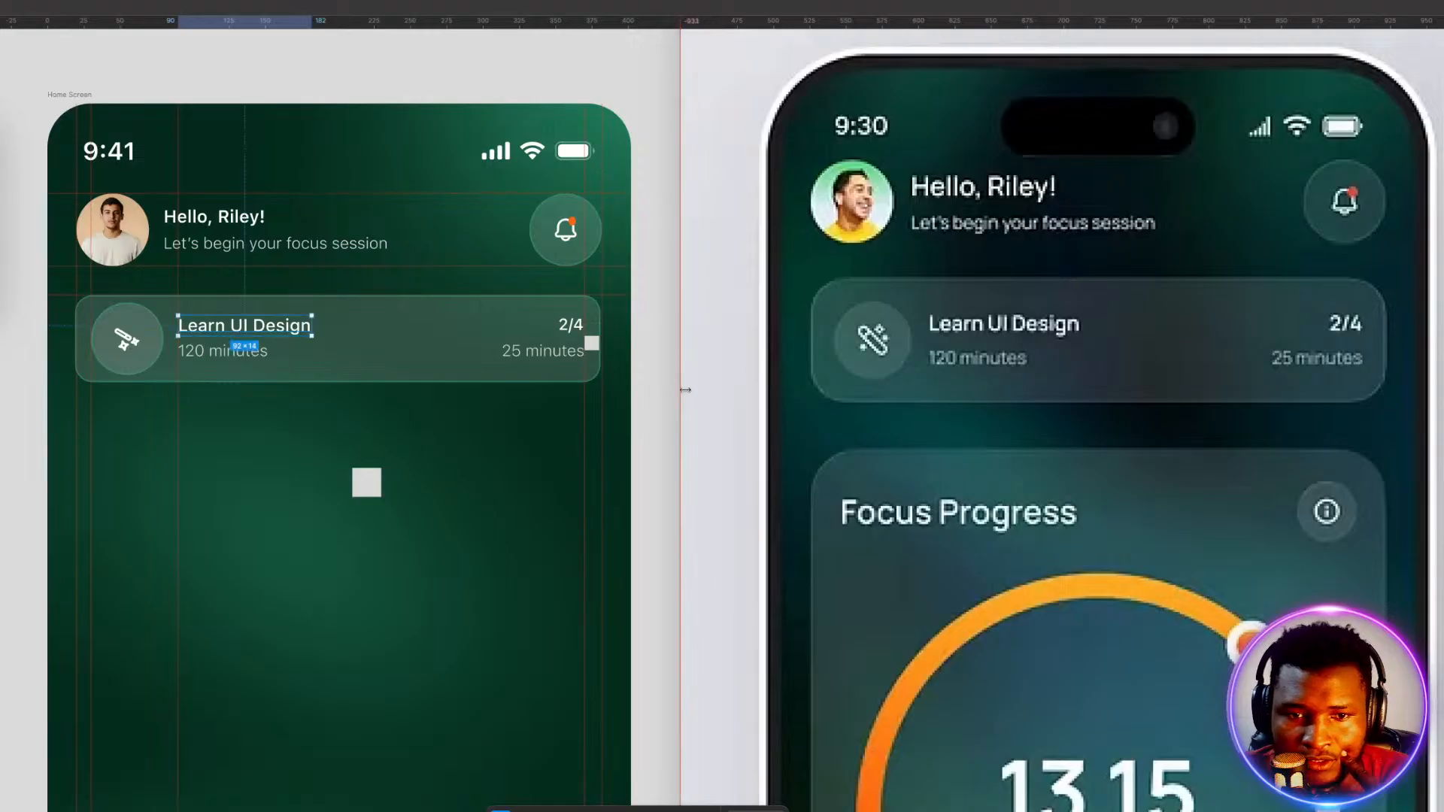
left_click(569, 332)
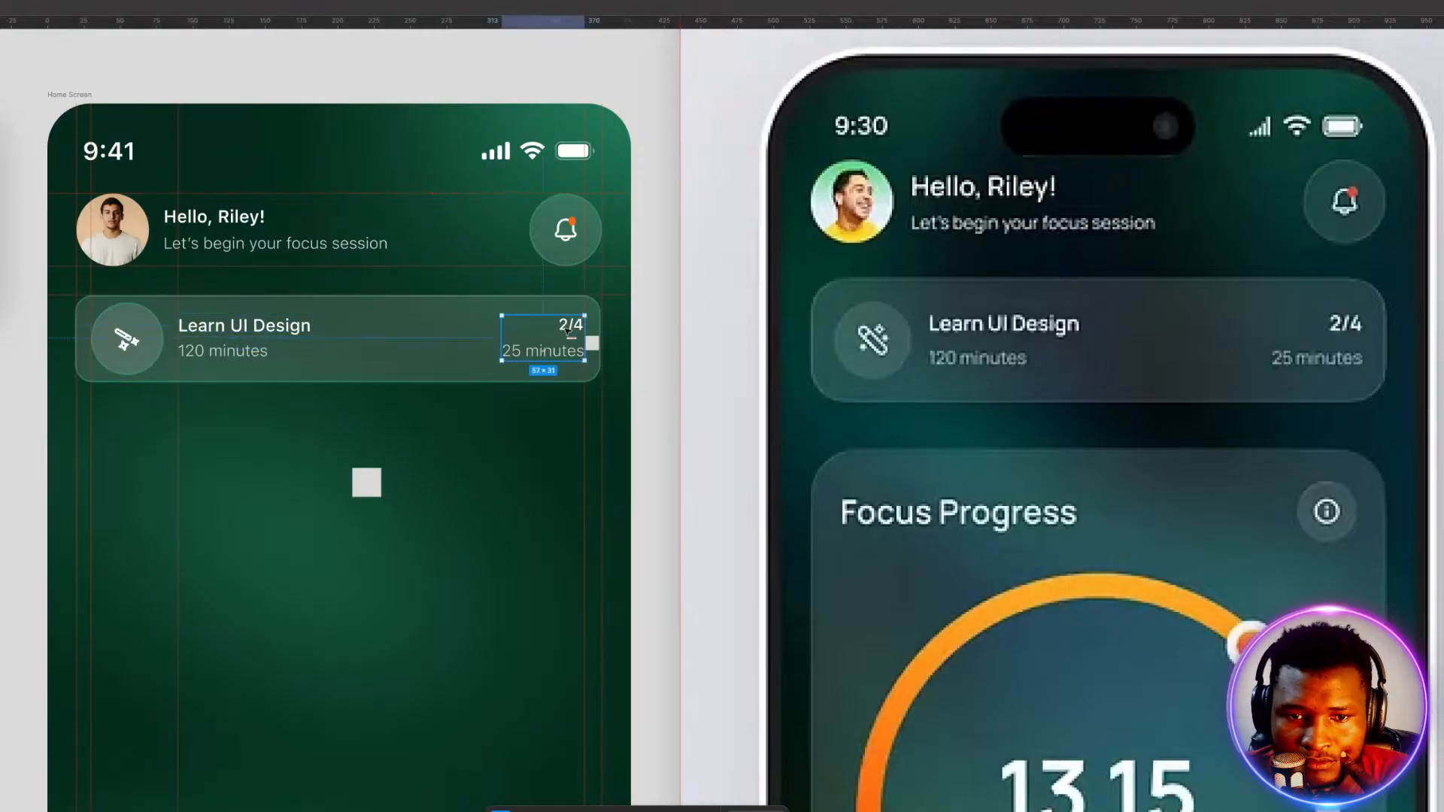
double_click(569, 330)
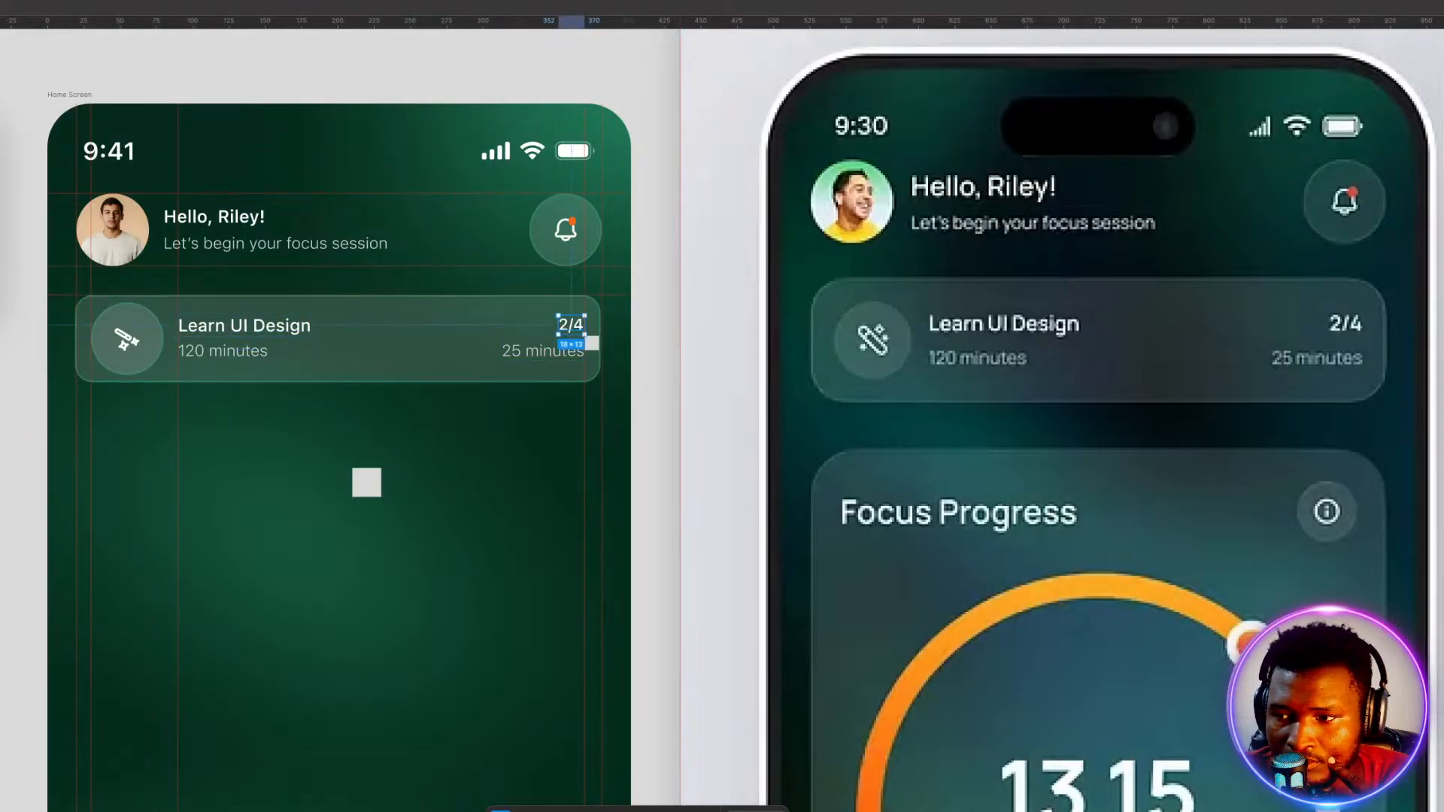
key("Up")
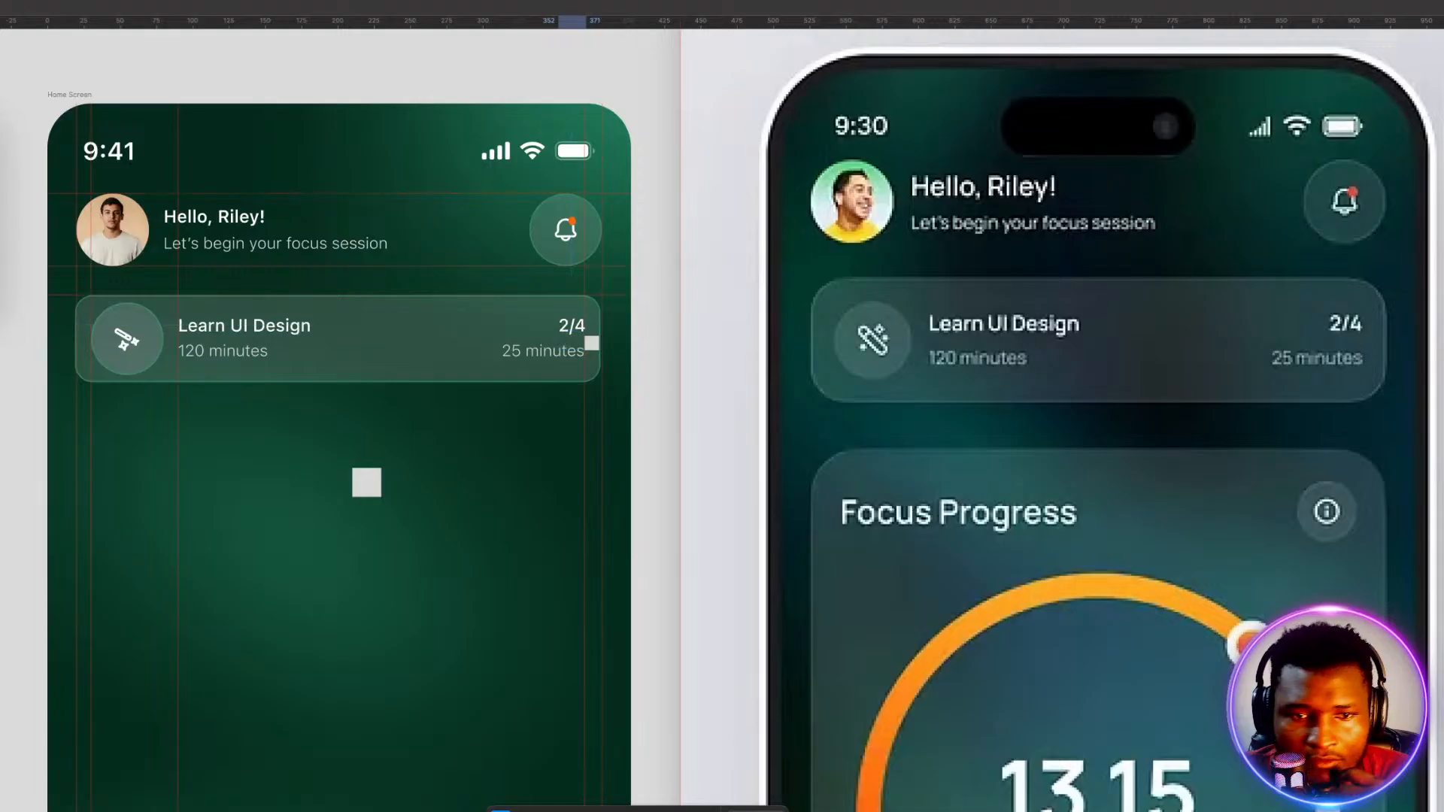
left_click(370, 669)
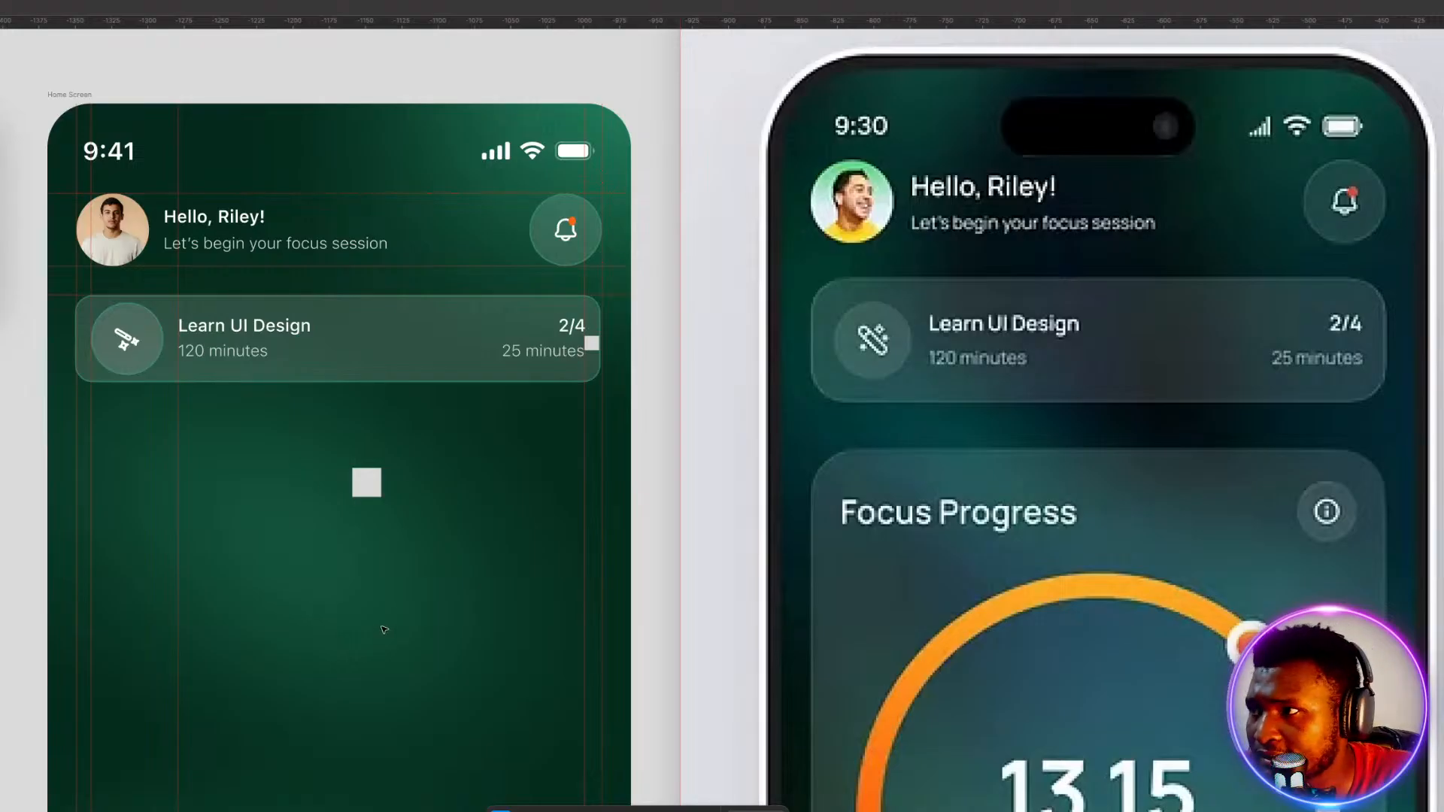
Move the 20 × 20 spacing square against the task card's lower edge and place a horizontal guide along the square's bottom side.
left_click(367, 482)
left_click_drag(367, 483, 356, 400)
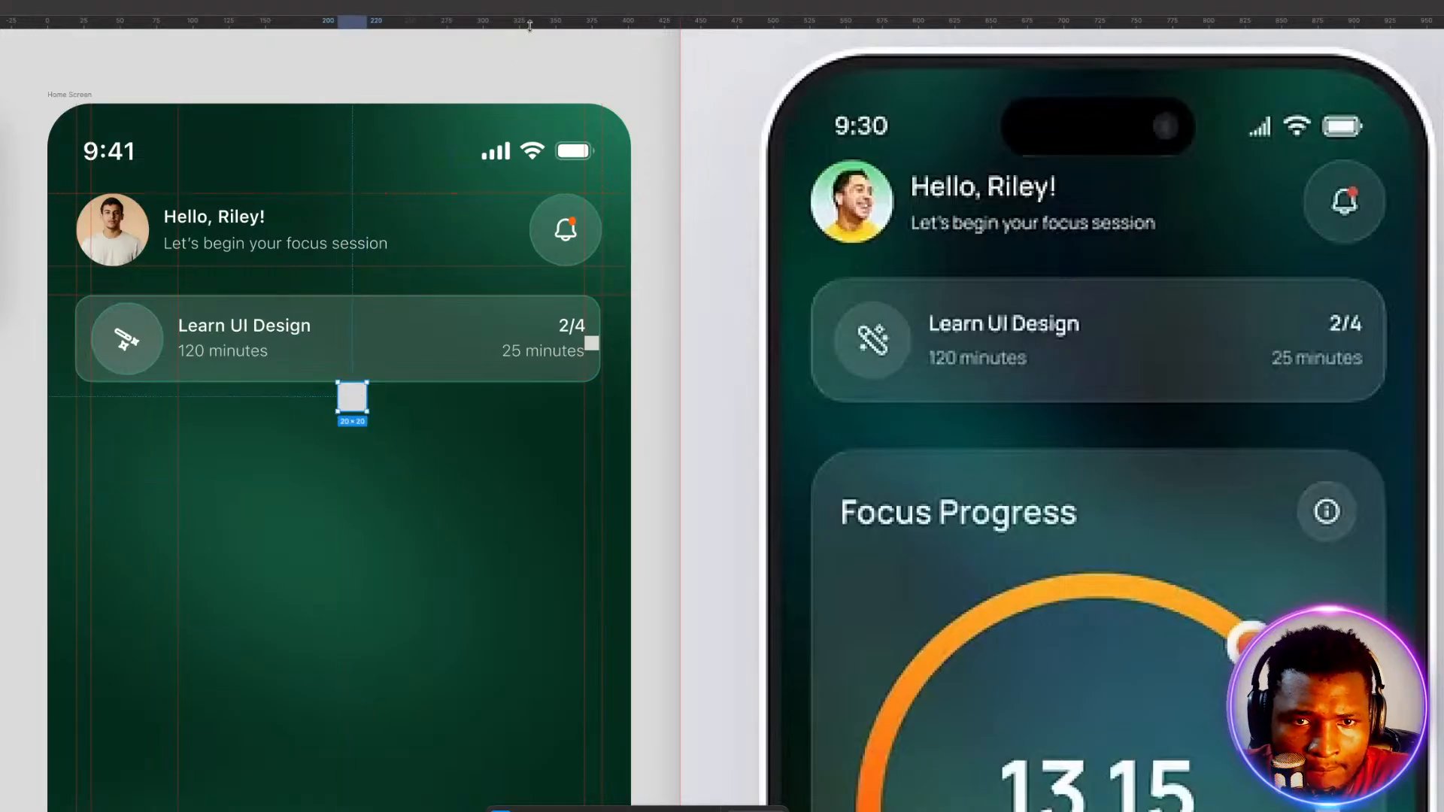
left_click_drag(529, 28, 470, 415)
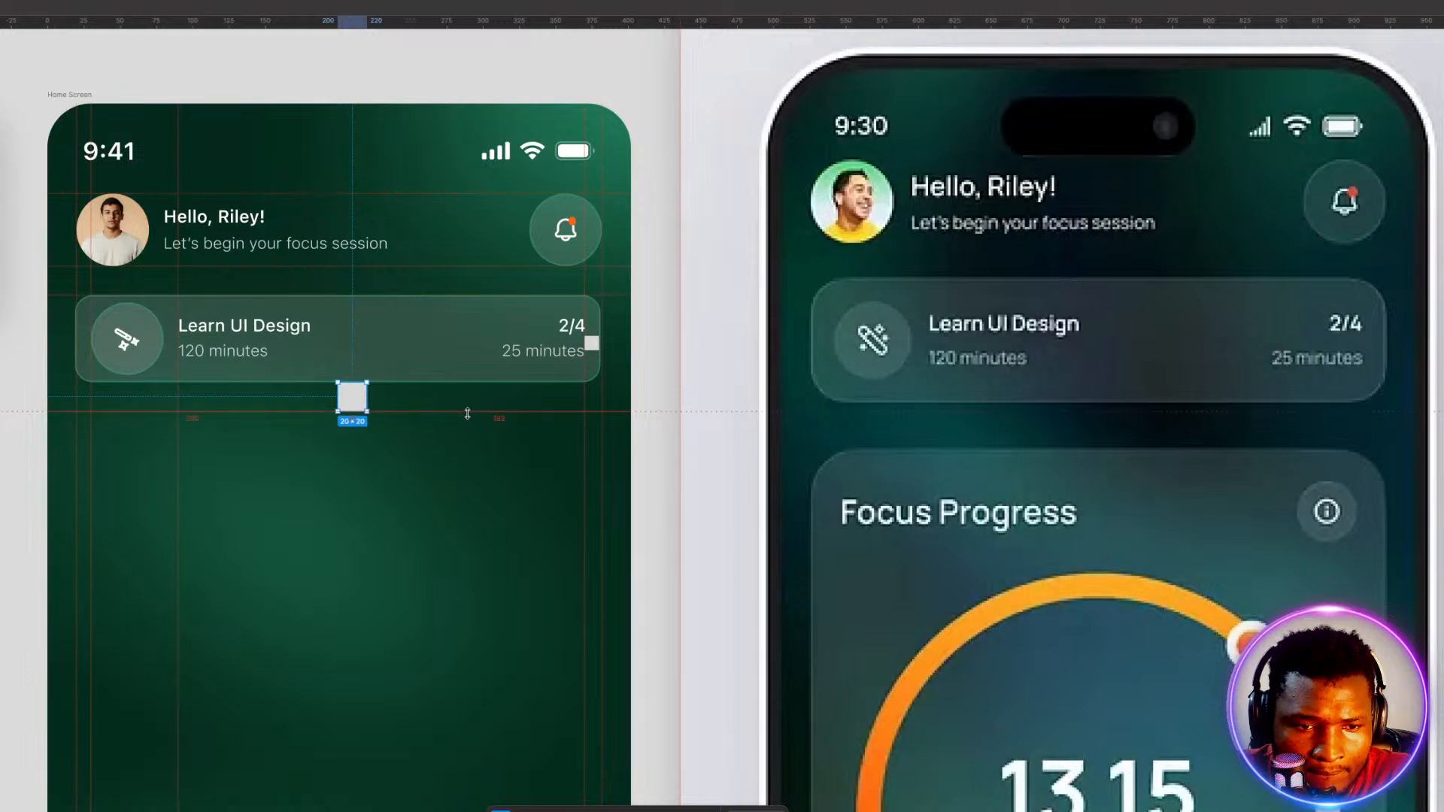
key("Escape")
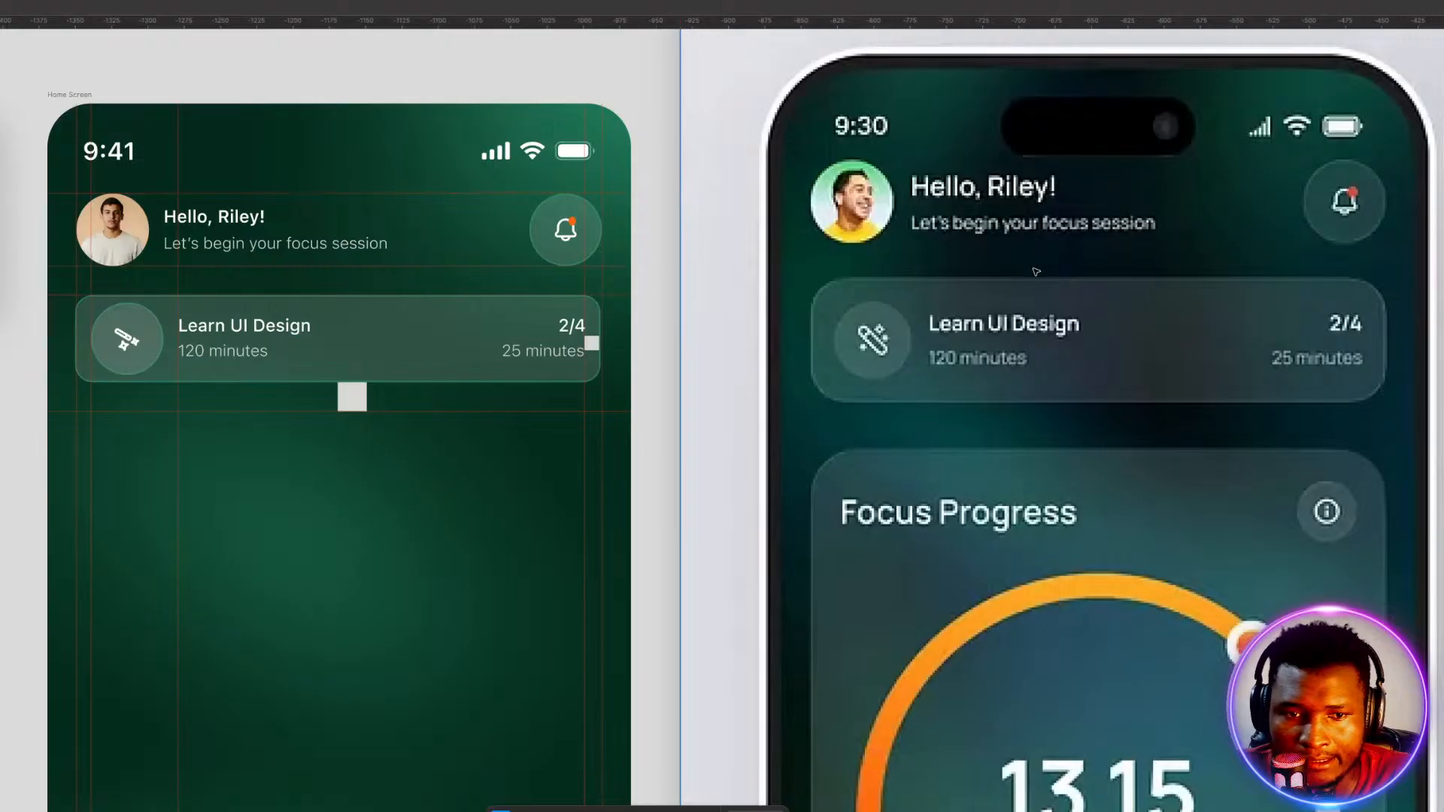
Examine the reference screen's Focus Progress card, its timer ring and controls, and the bottom navigation bar for layout and proportions.
scroll(1035, 271, "down", 4)
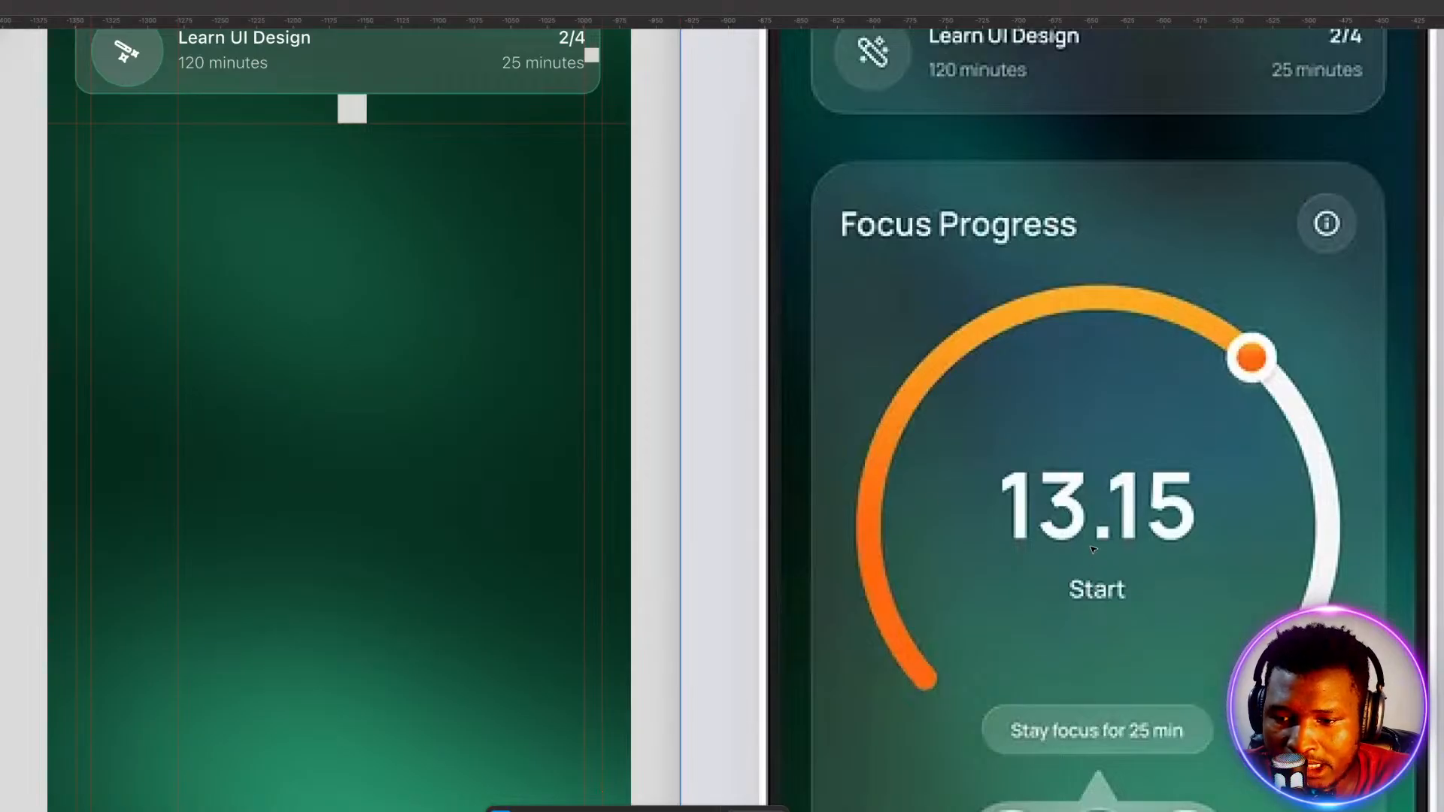
scroll(1092, 545, "down", 8)
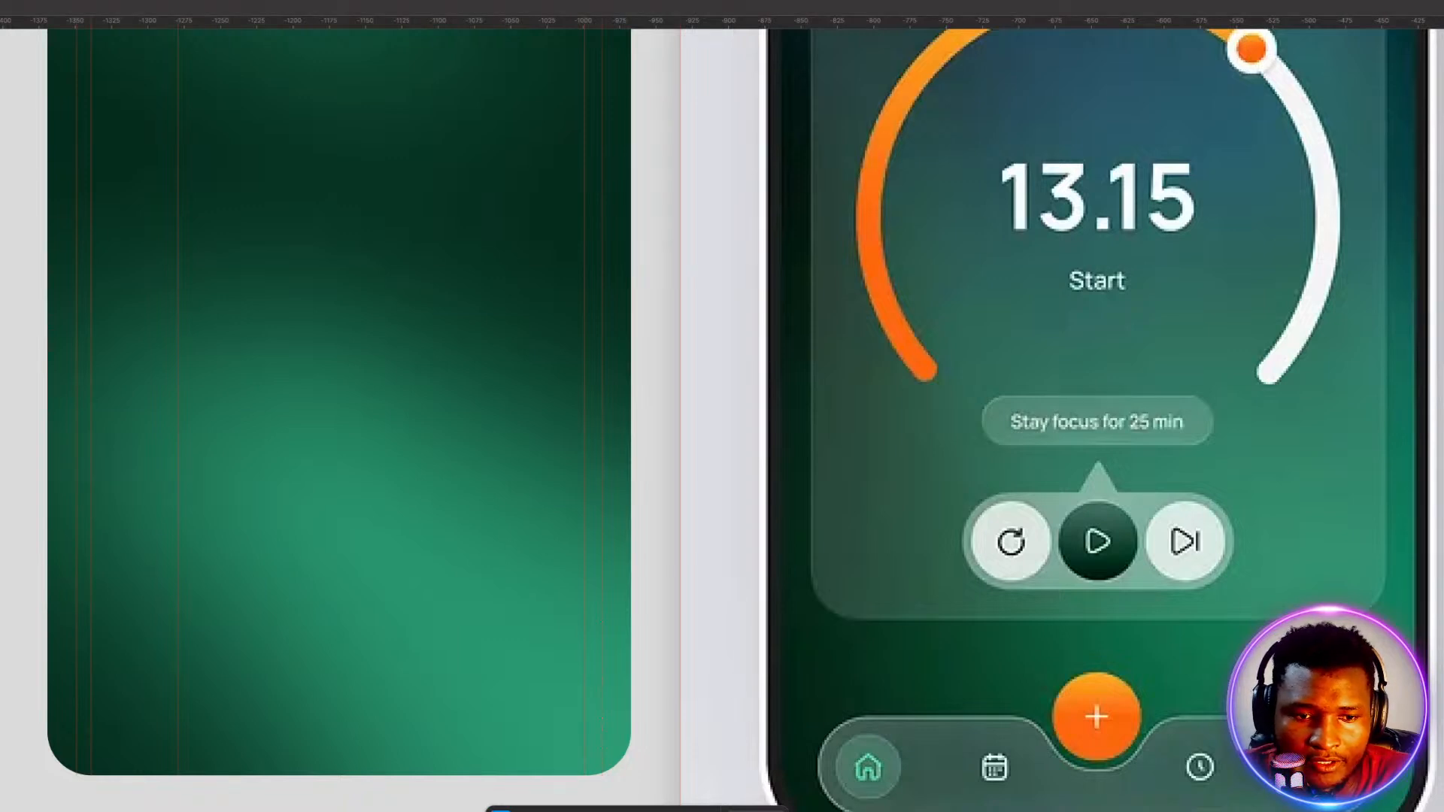
left_click_drag(653, 457, 3, 399)
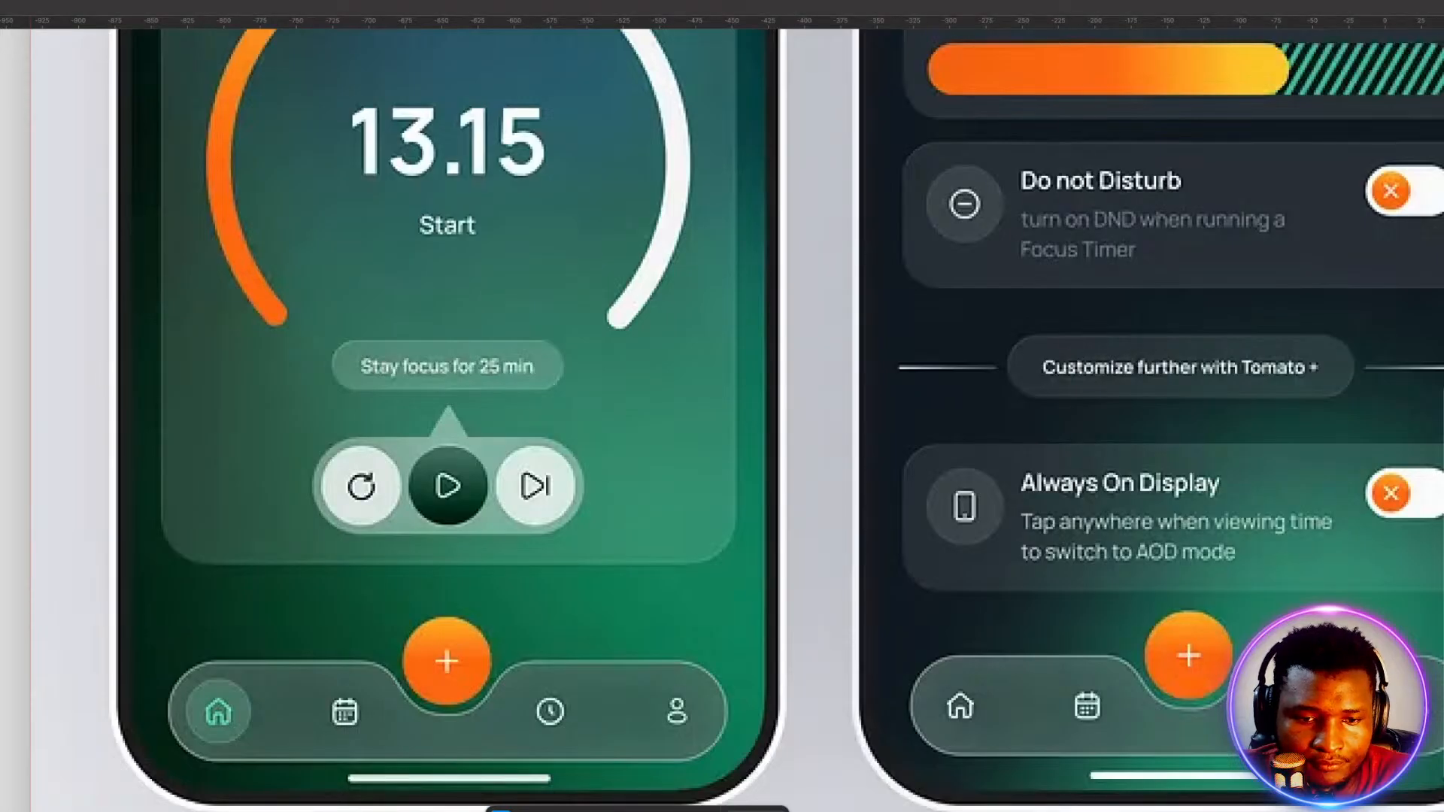
scroll(512, 494, "up", 3)
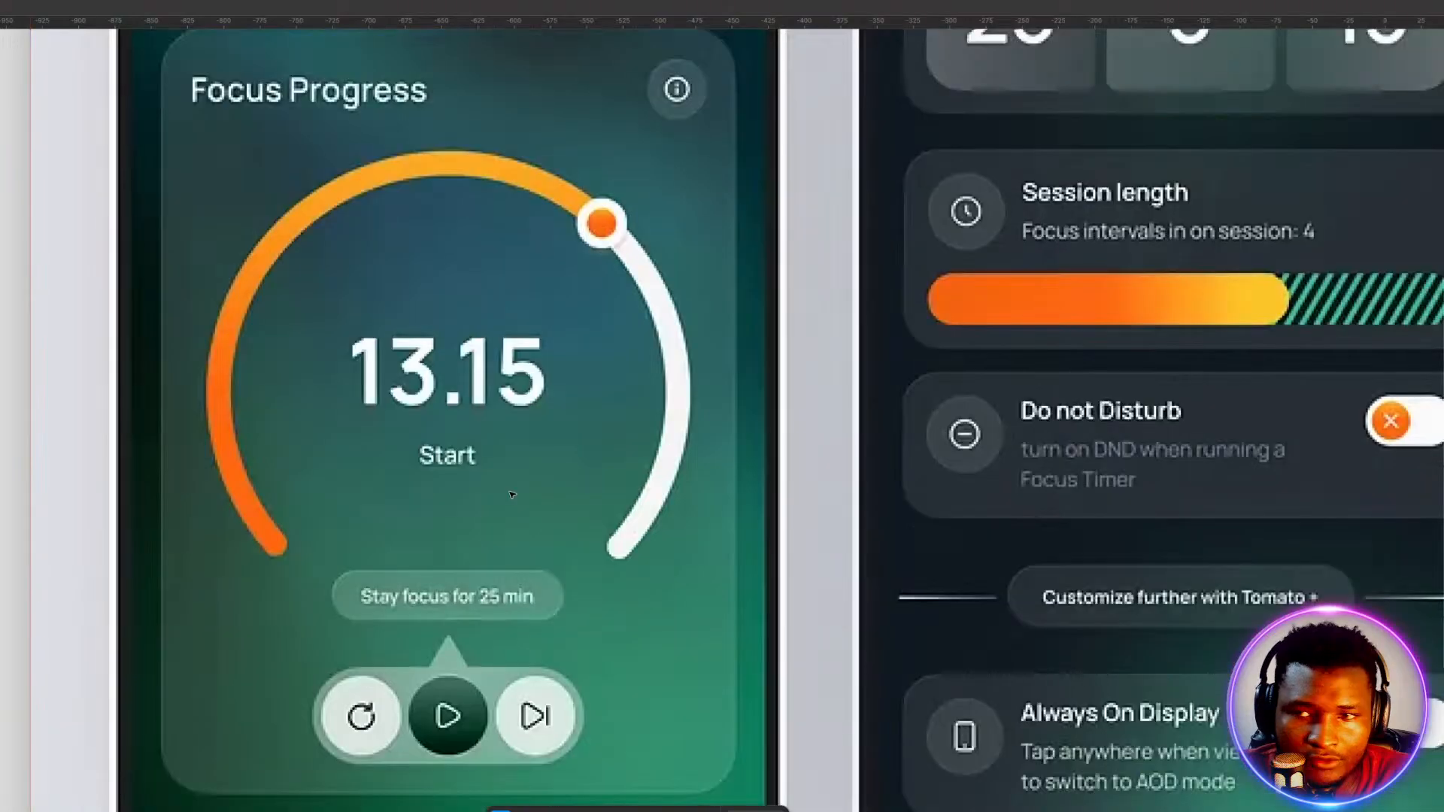
scroll(512, 494, "up", 7)
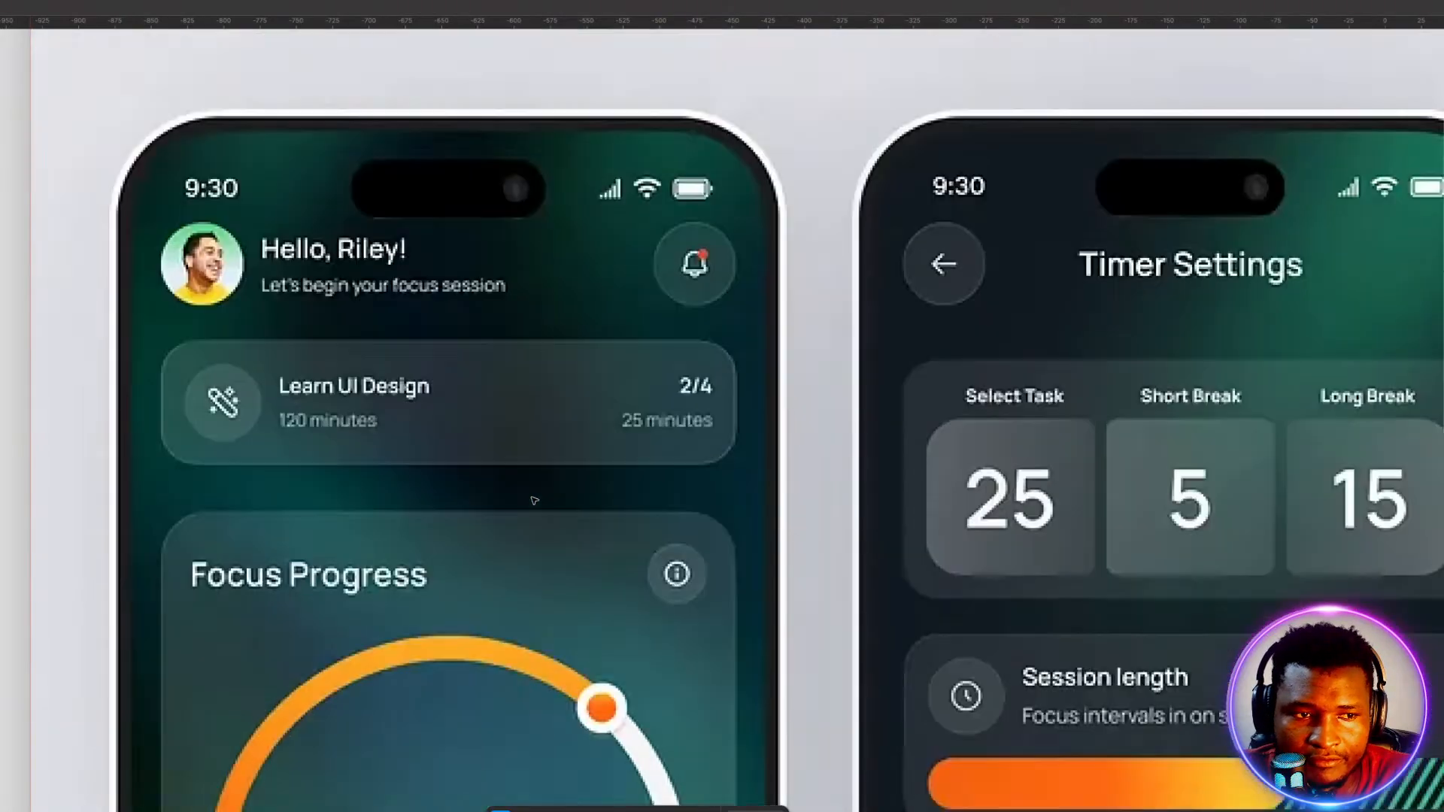
scroll(534, 500, "down", 2)
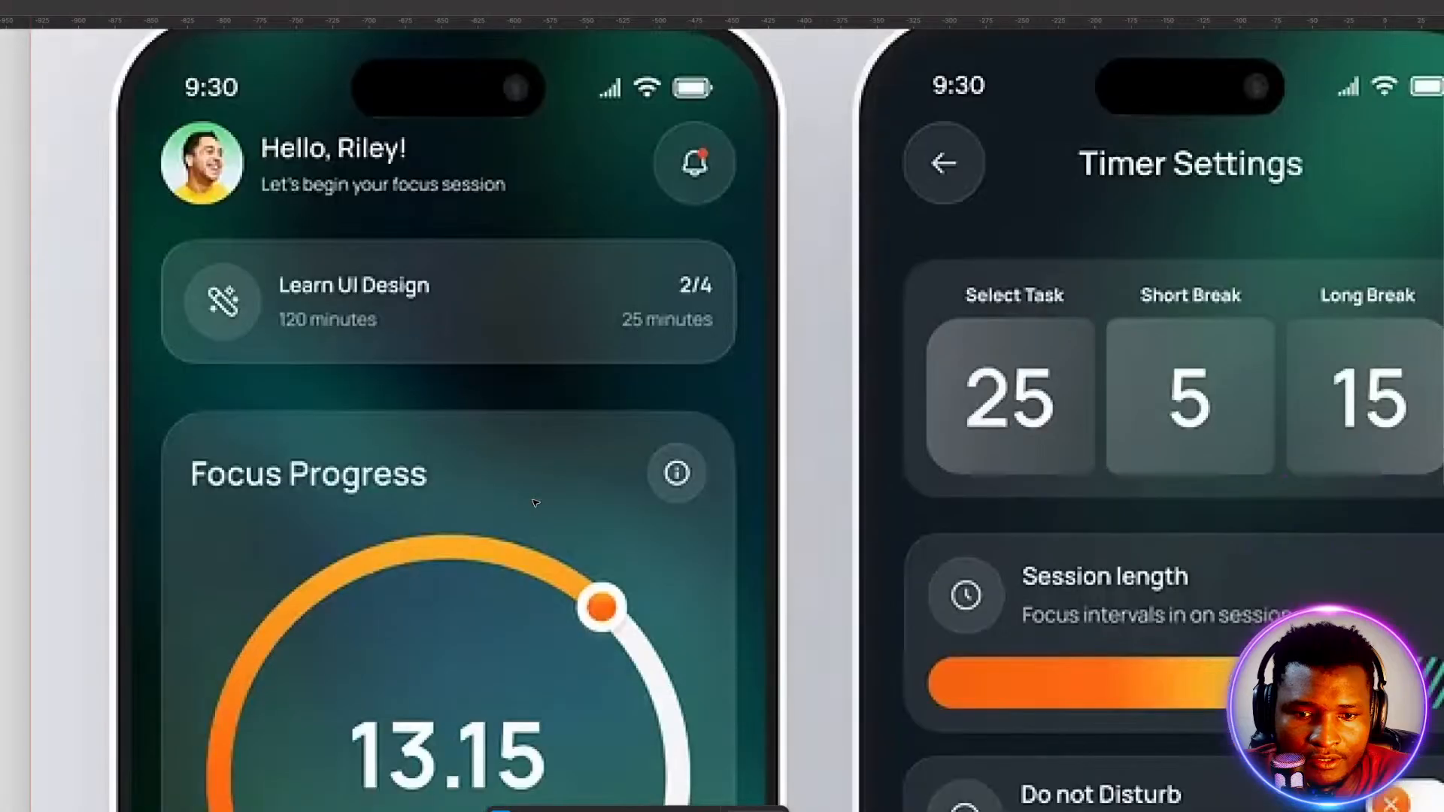
scroll(536, 502, "down", 7)
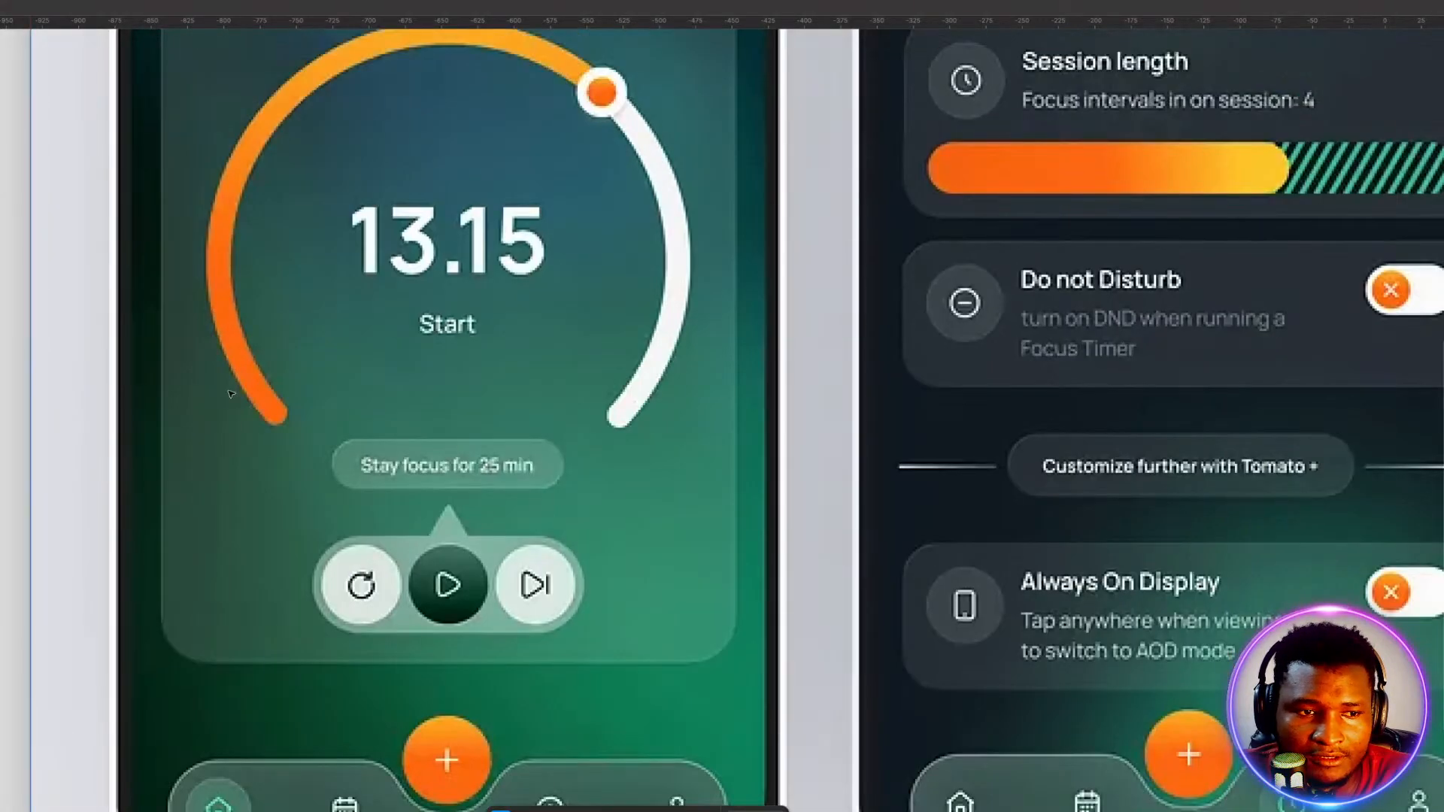
scroll(231, 393, "left", 7)
scroll(231, 393, "up", 3)
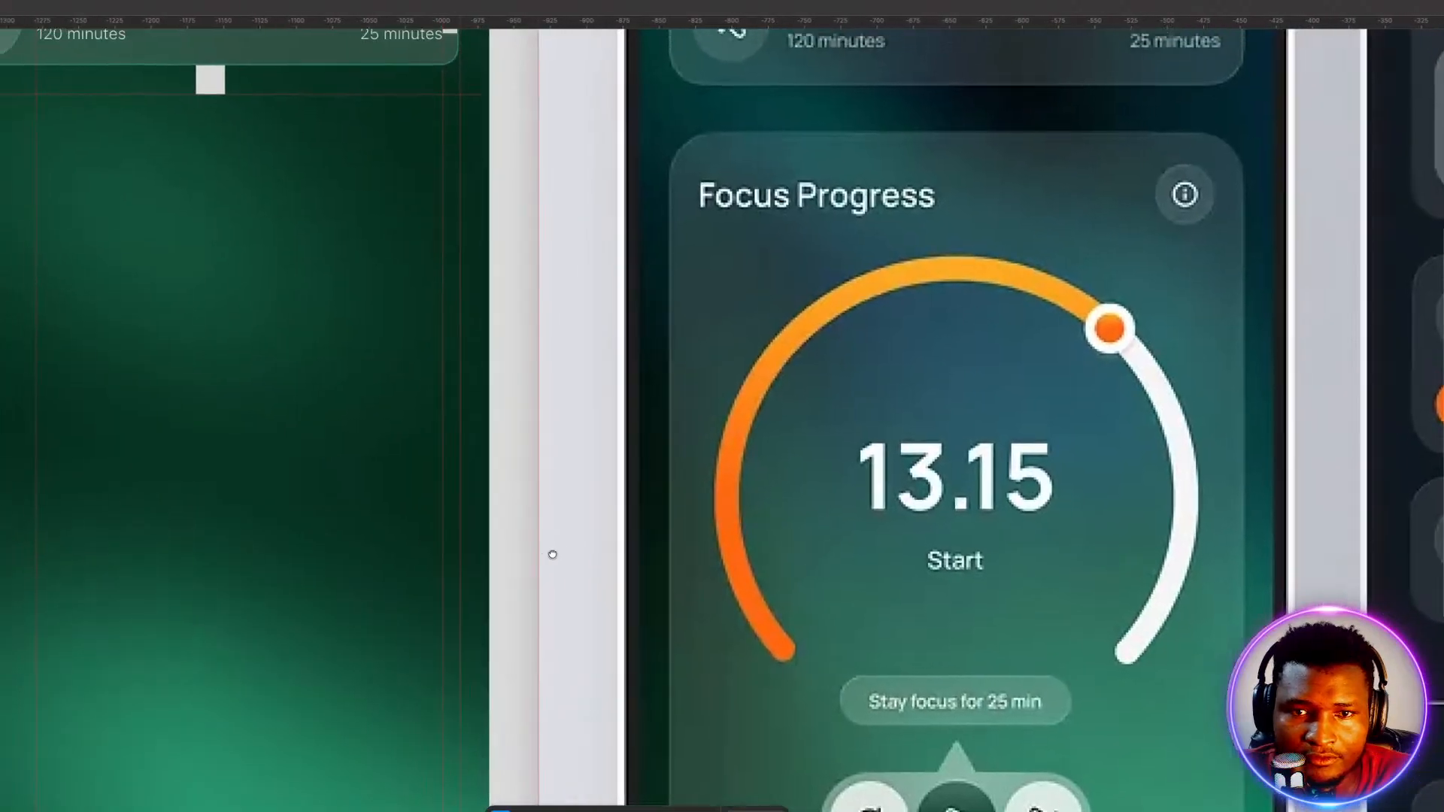
left_click_drag(600, 571, 620, 576)
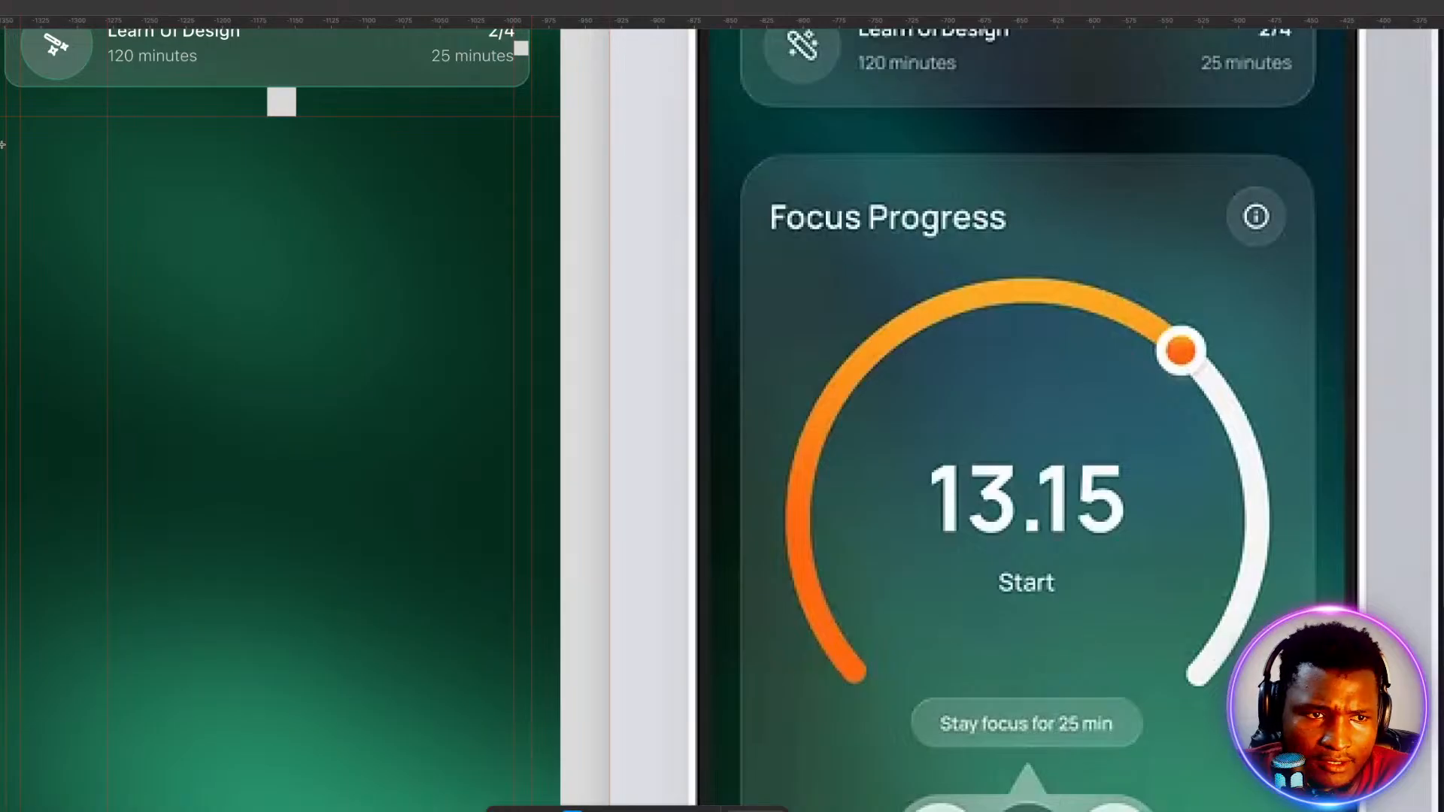
Draw a rectangle about 341 × 499 between the inner vertical guides, starting at the guide below the task card, and round its corners.
left_click_drag(20, 116, 515, 785)
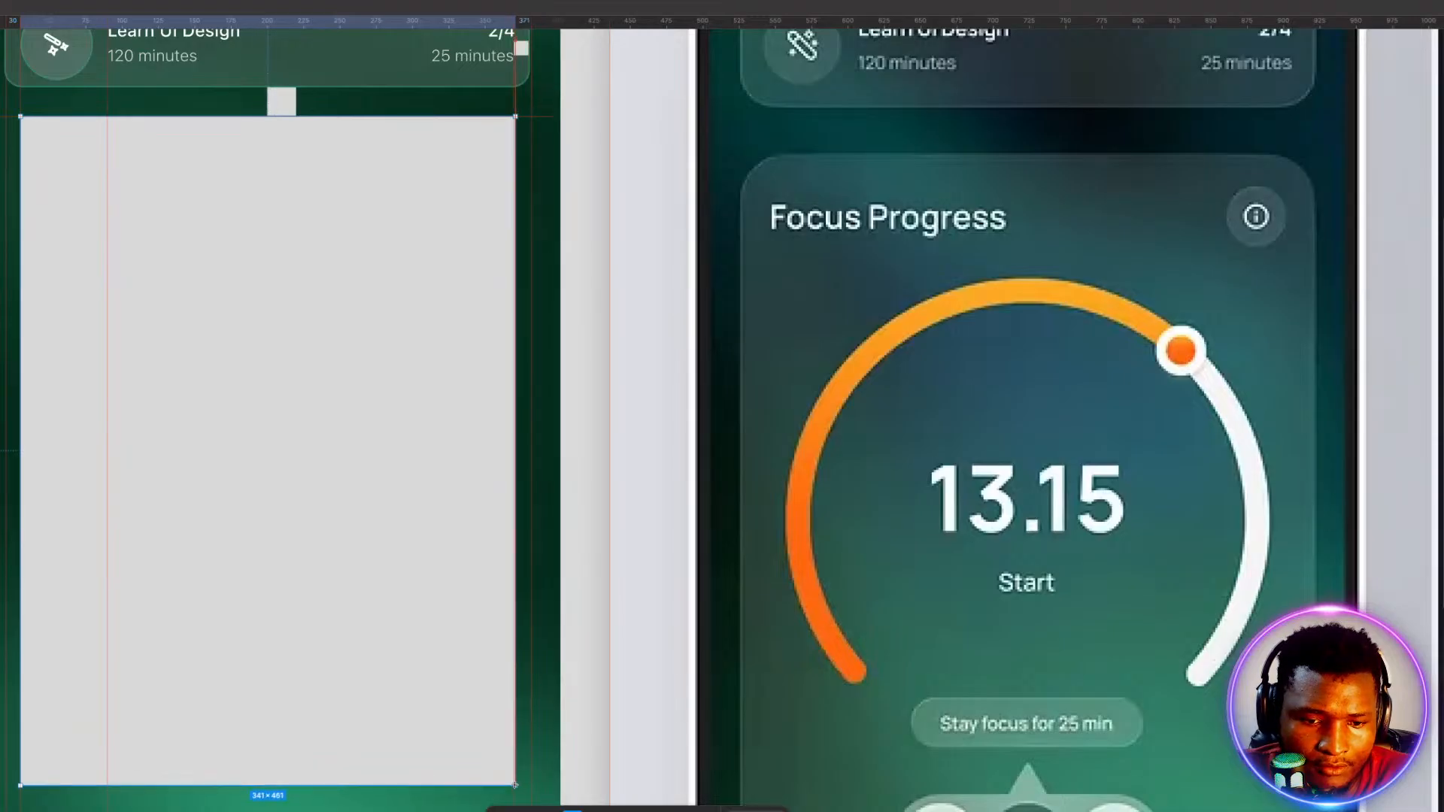
scroll(484, 557, "down", 3)
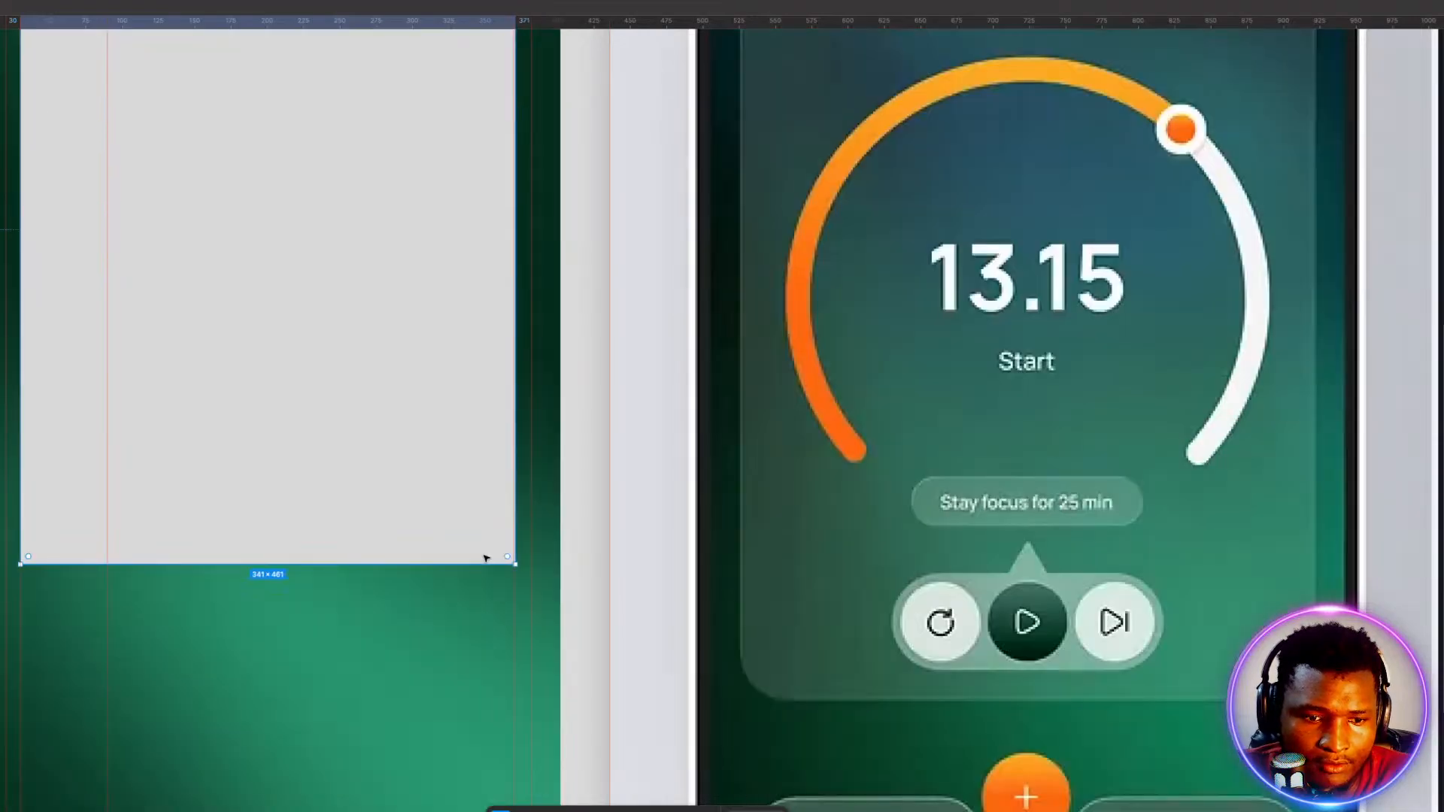
scroll(485, 557, "up", 2)
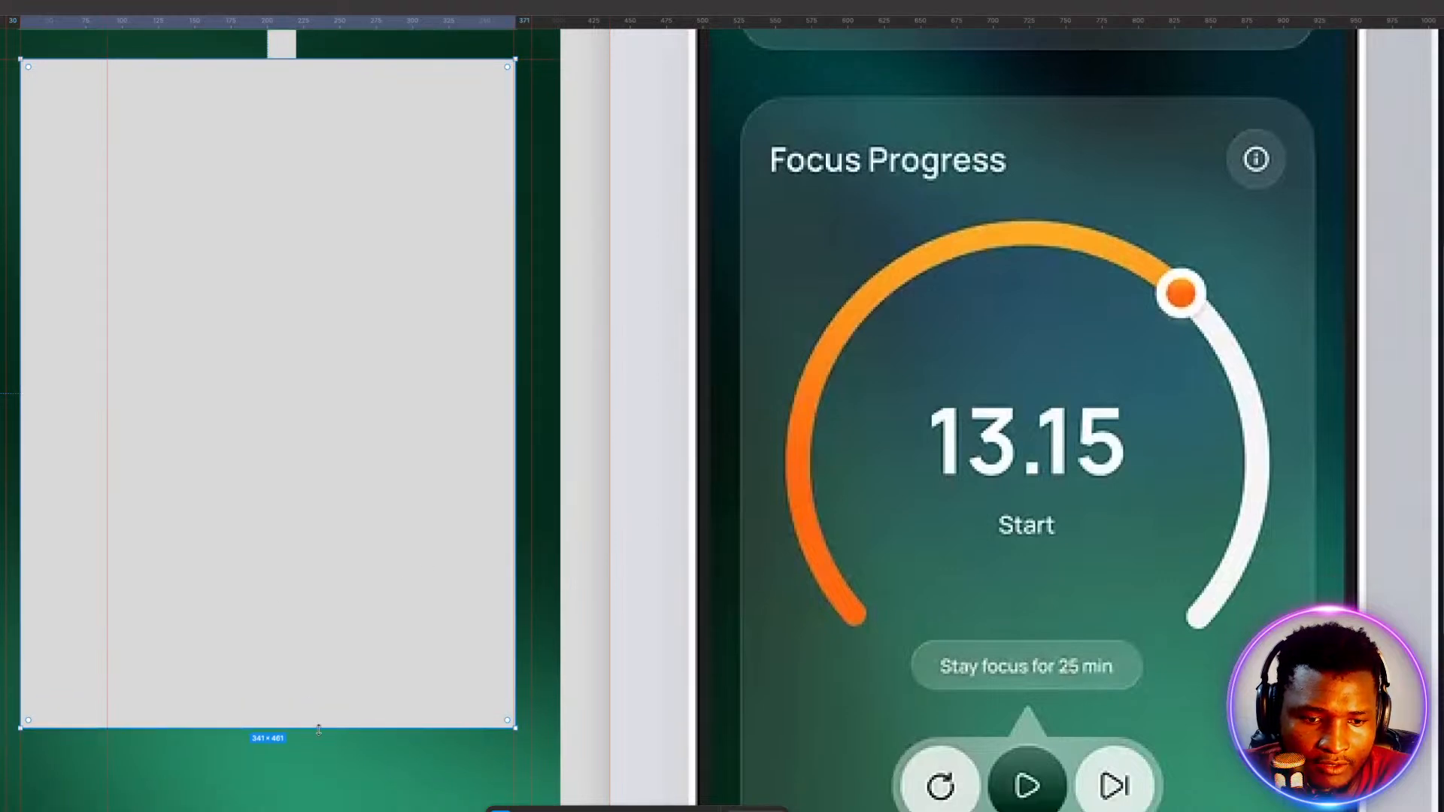
left_click_drag(319, 727, 321, 784)
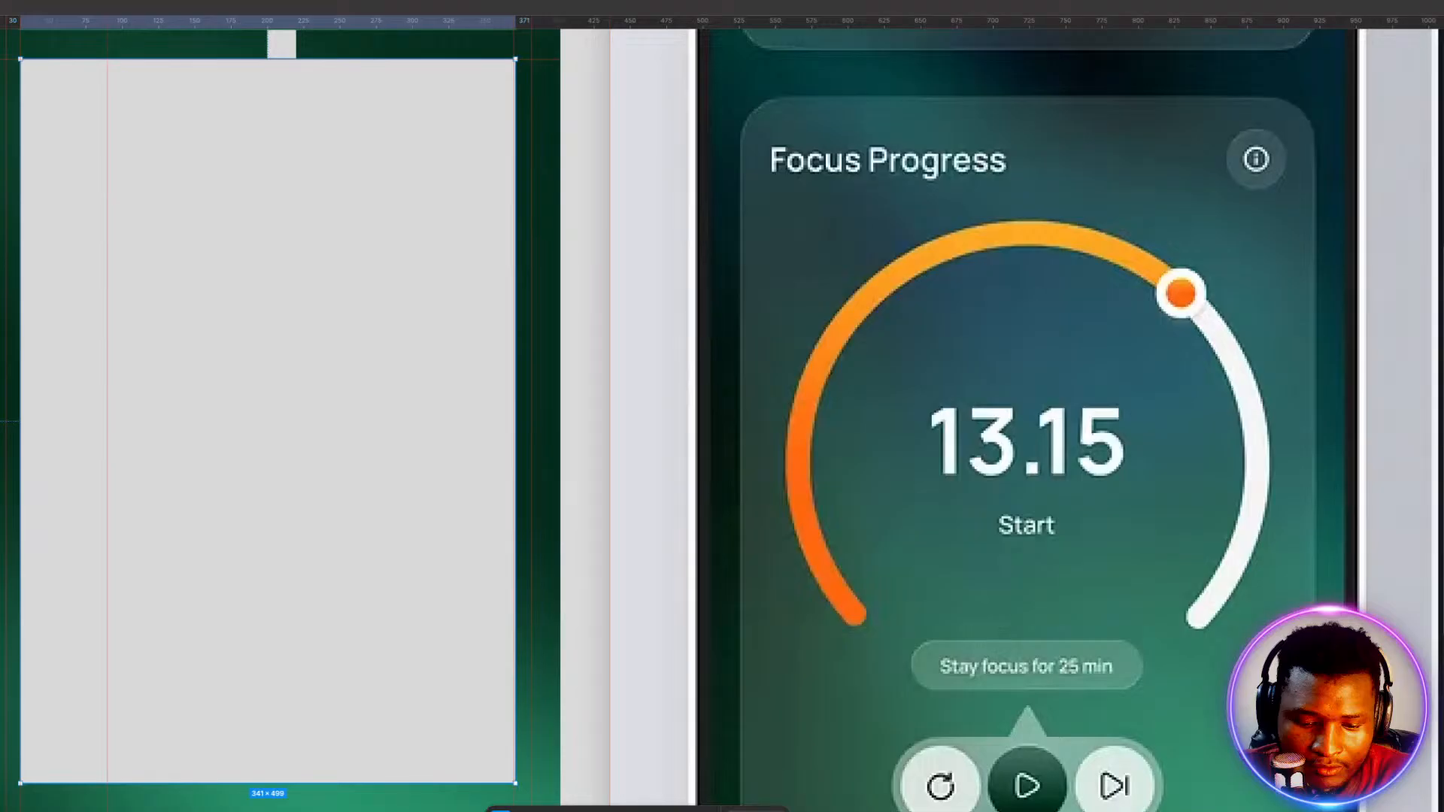
key("Return")
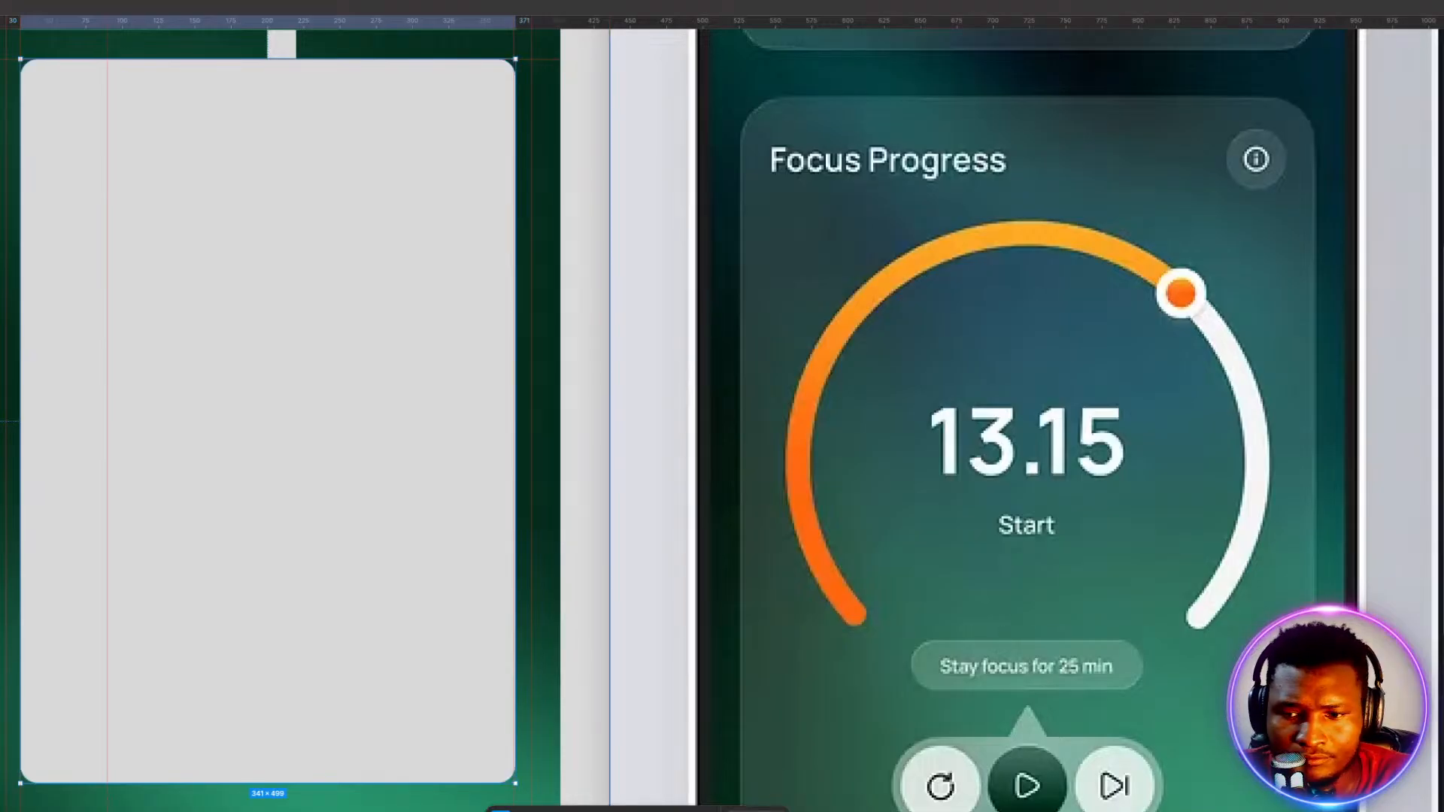
Set the outline colour of the large rounded rectangle to the saved bright green.
scroll(936, 288, "up", 5)
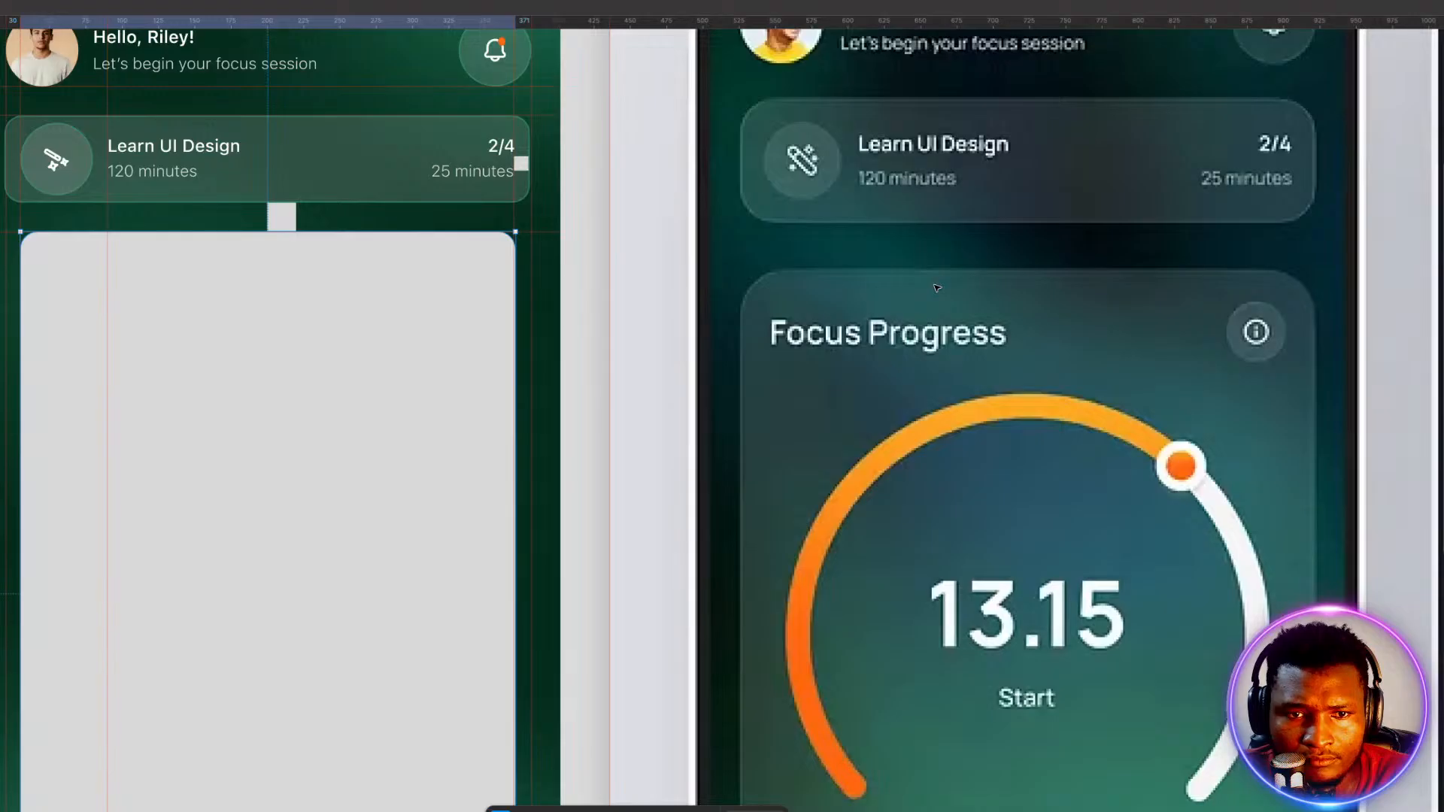
scroll(936, 287, "down", 7)
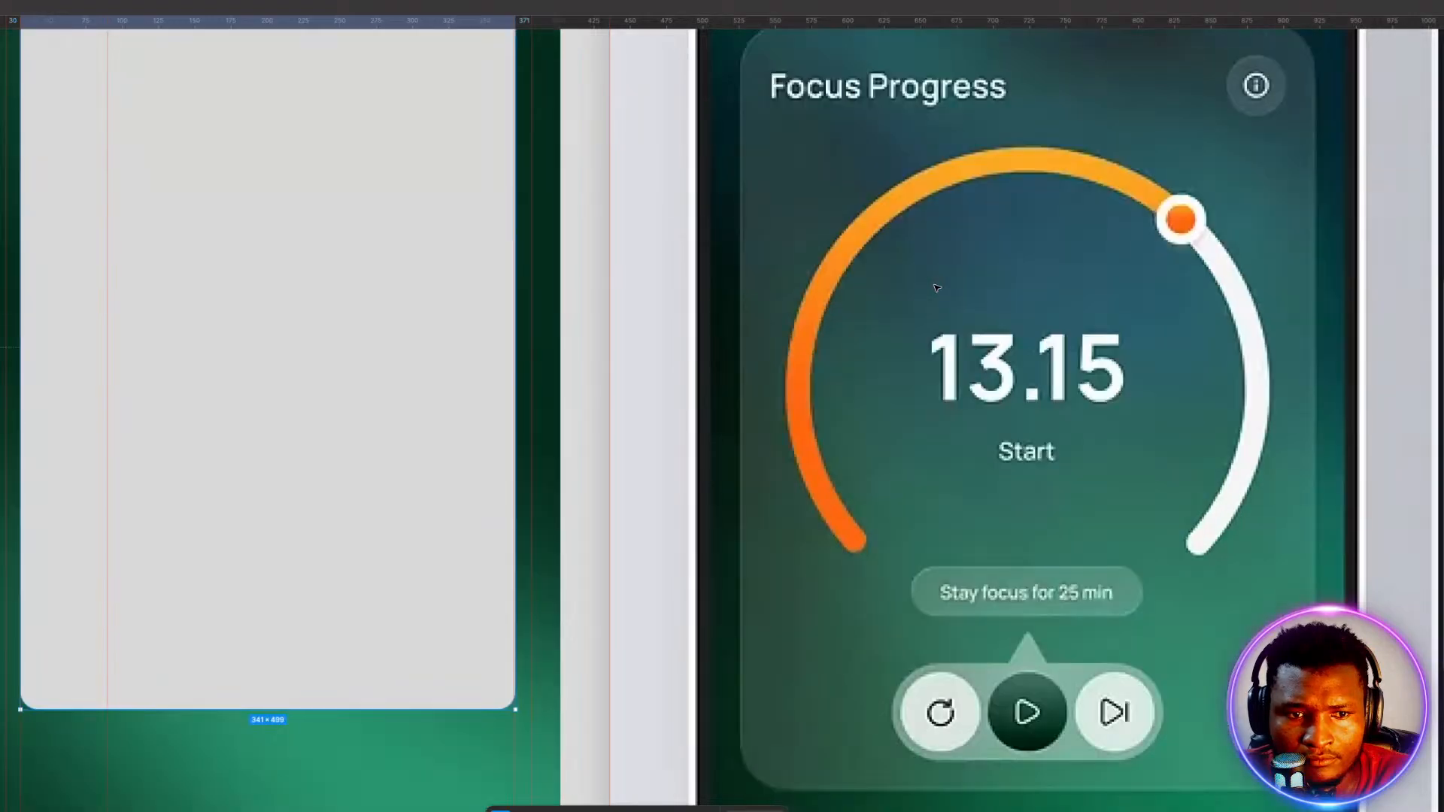
scroll(936, 287, "up", 2)
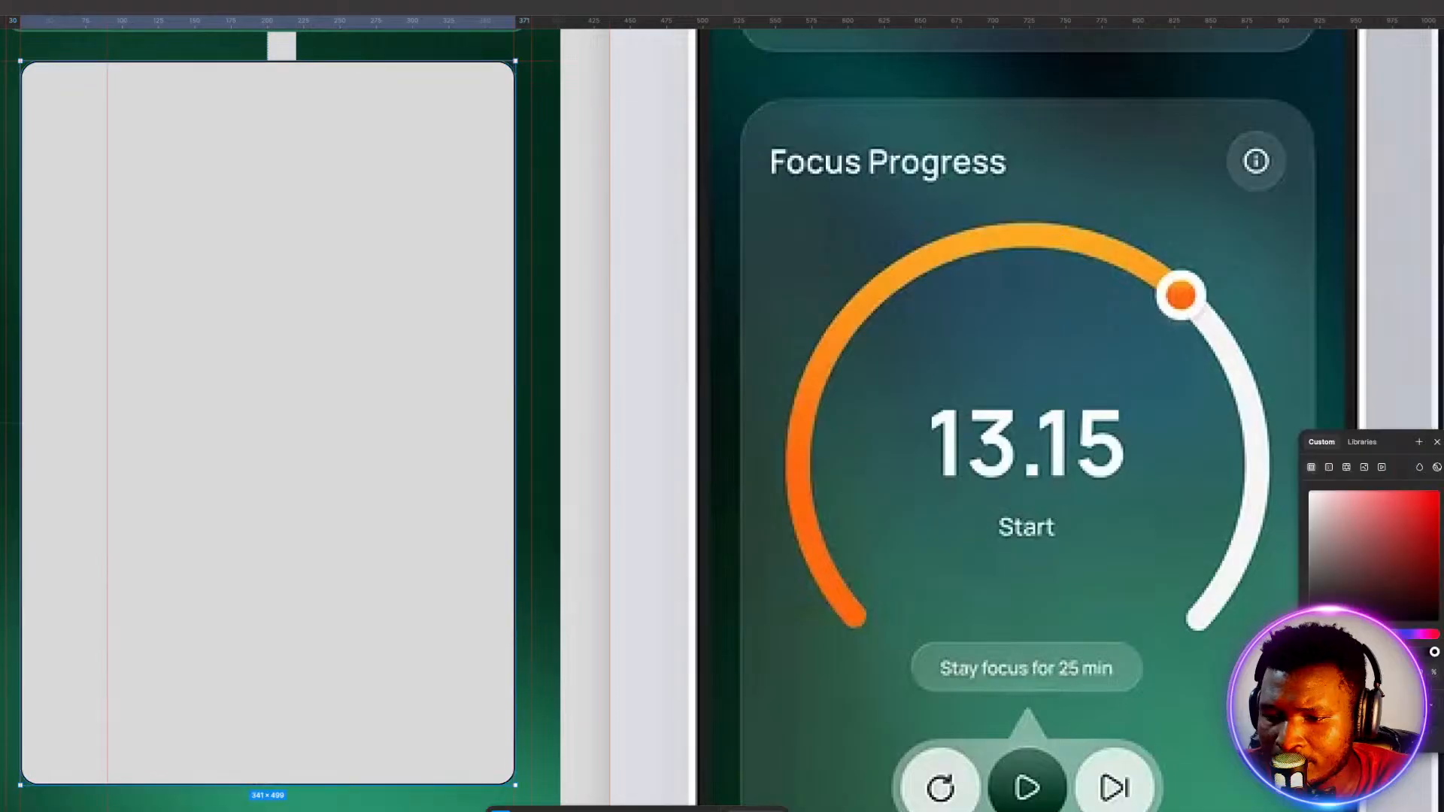
left_click(1346, 726)
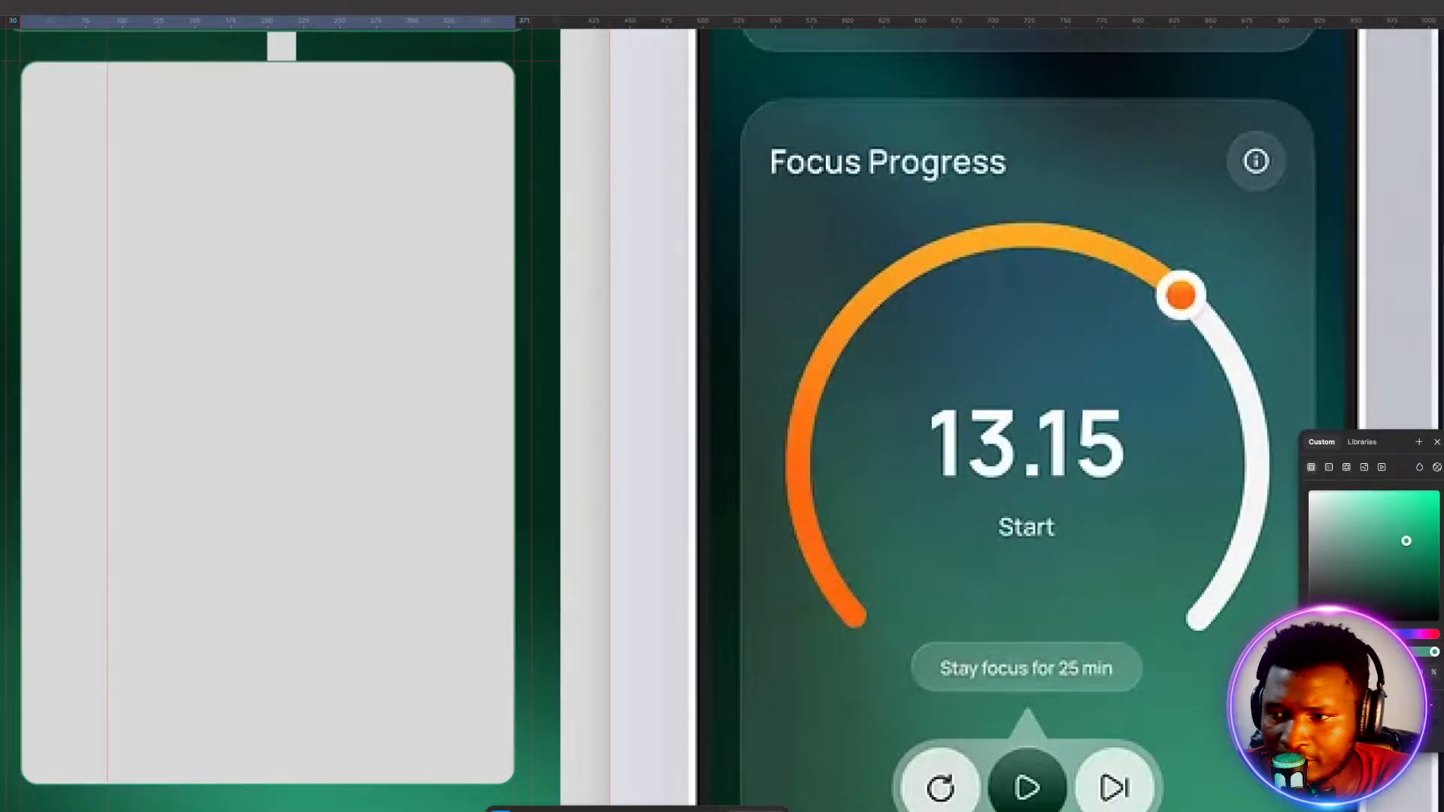
key("Escape")
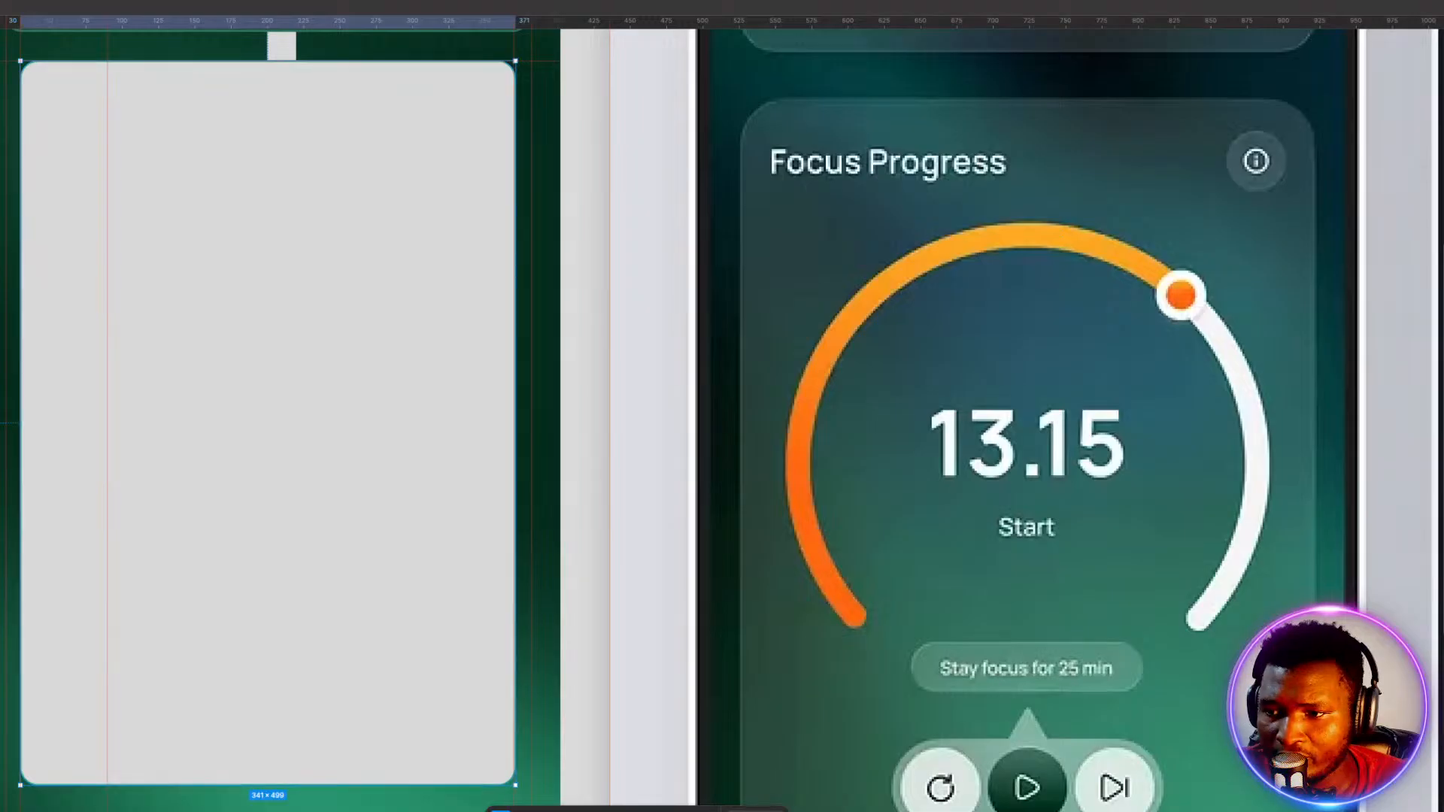
Fill the large rounded rectangle with white and lower the fill's opacity so the green background shows through.
left_click(1442, 421)
left_click(1308, 437)
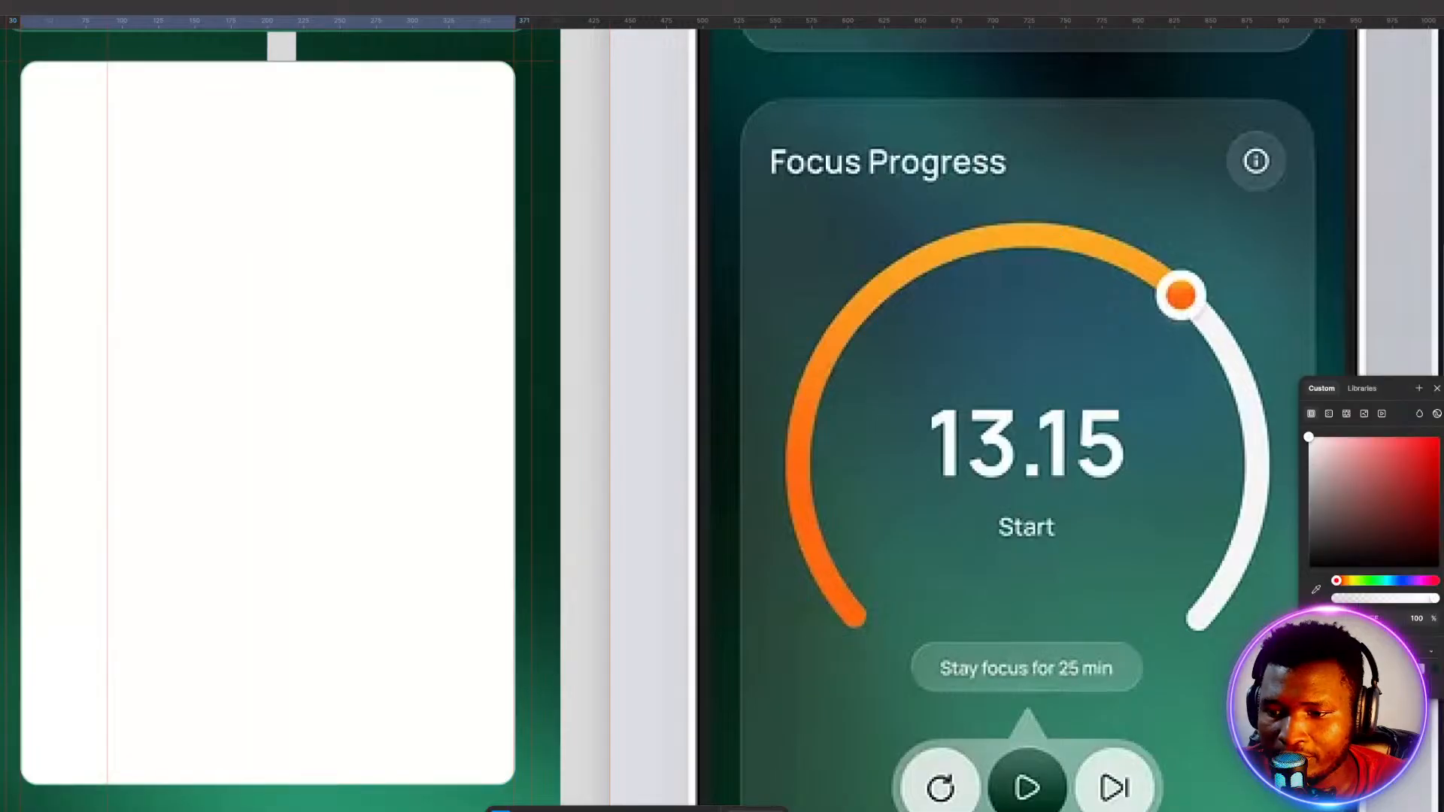
key("Escape")
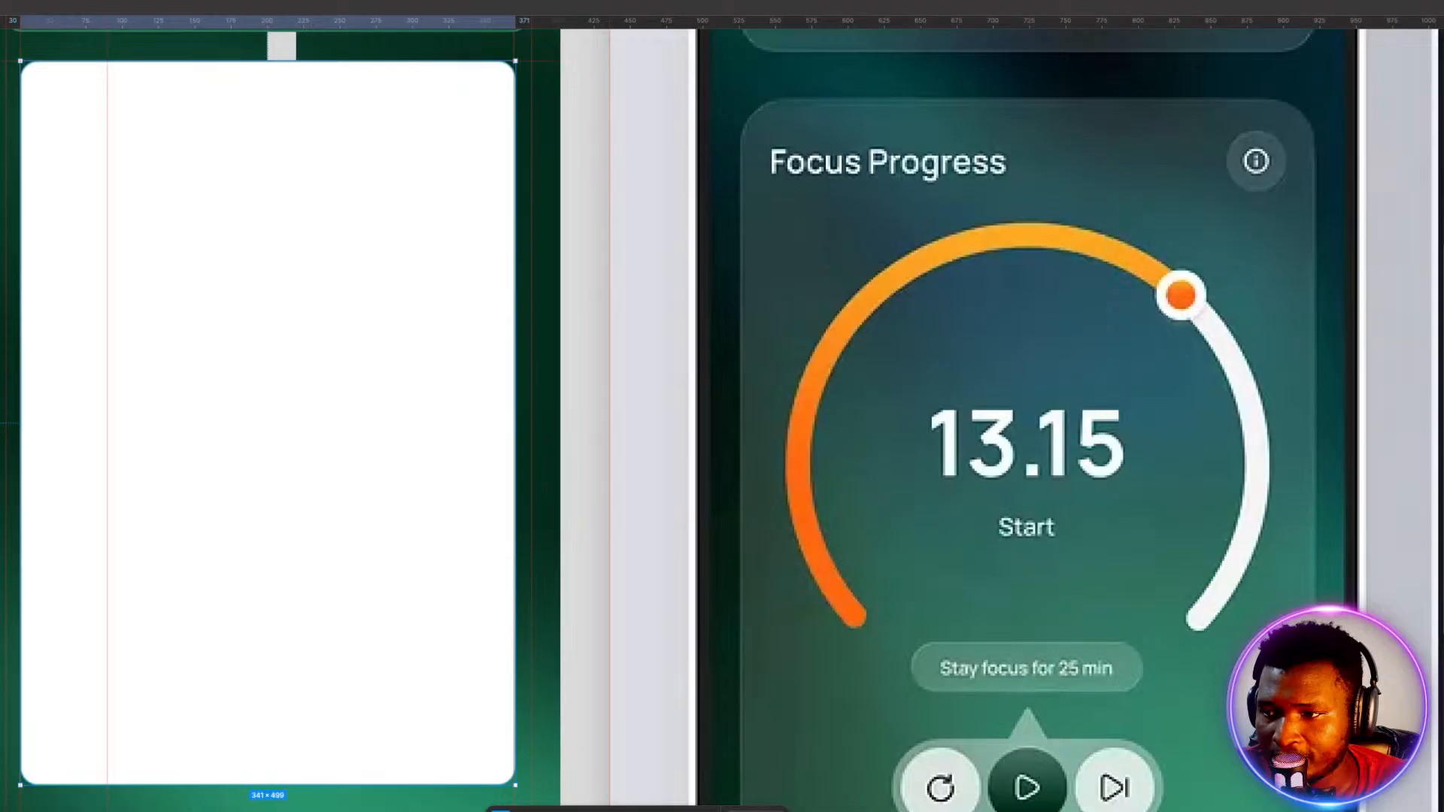
key("Return")
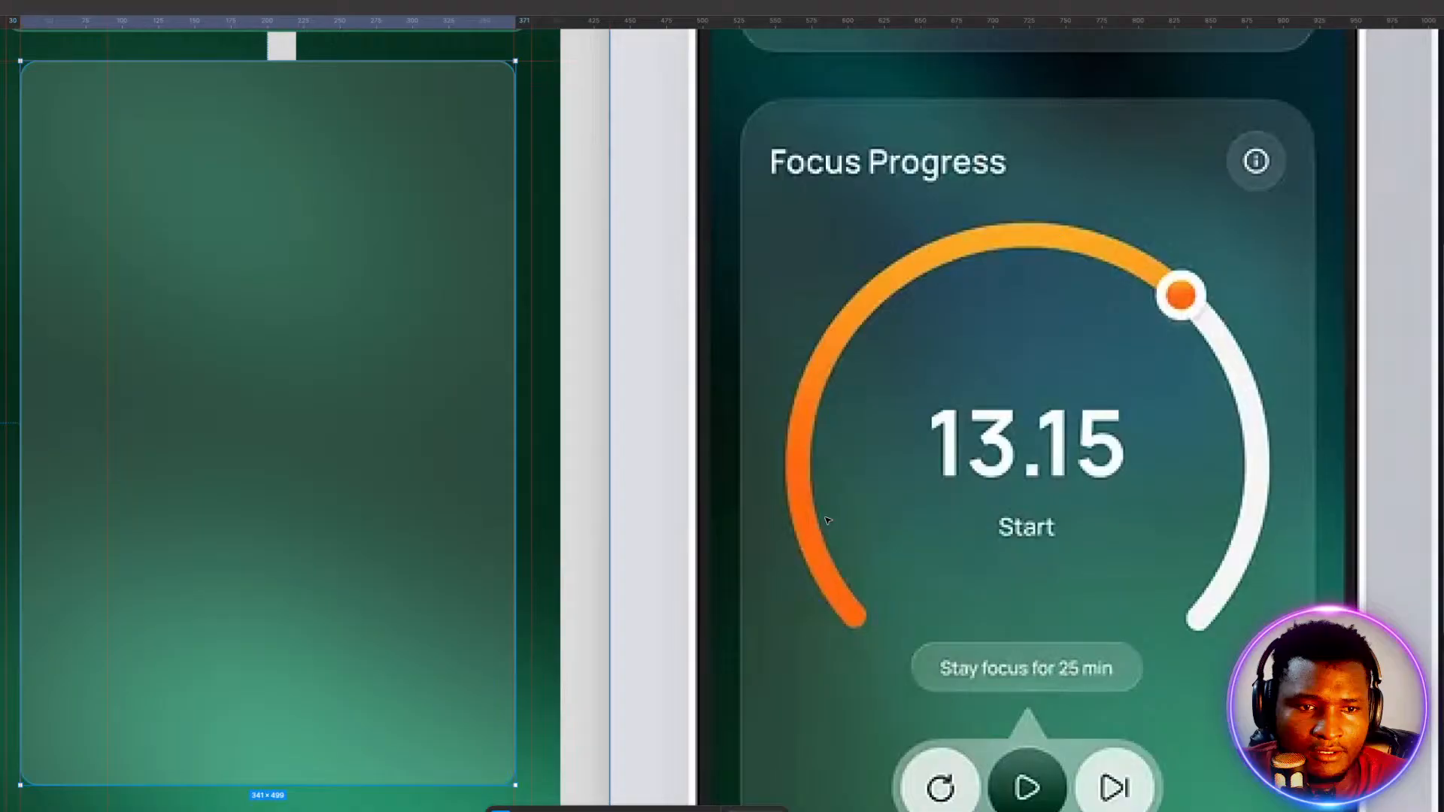
left_click(535, 499)
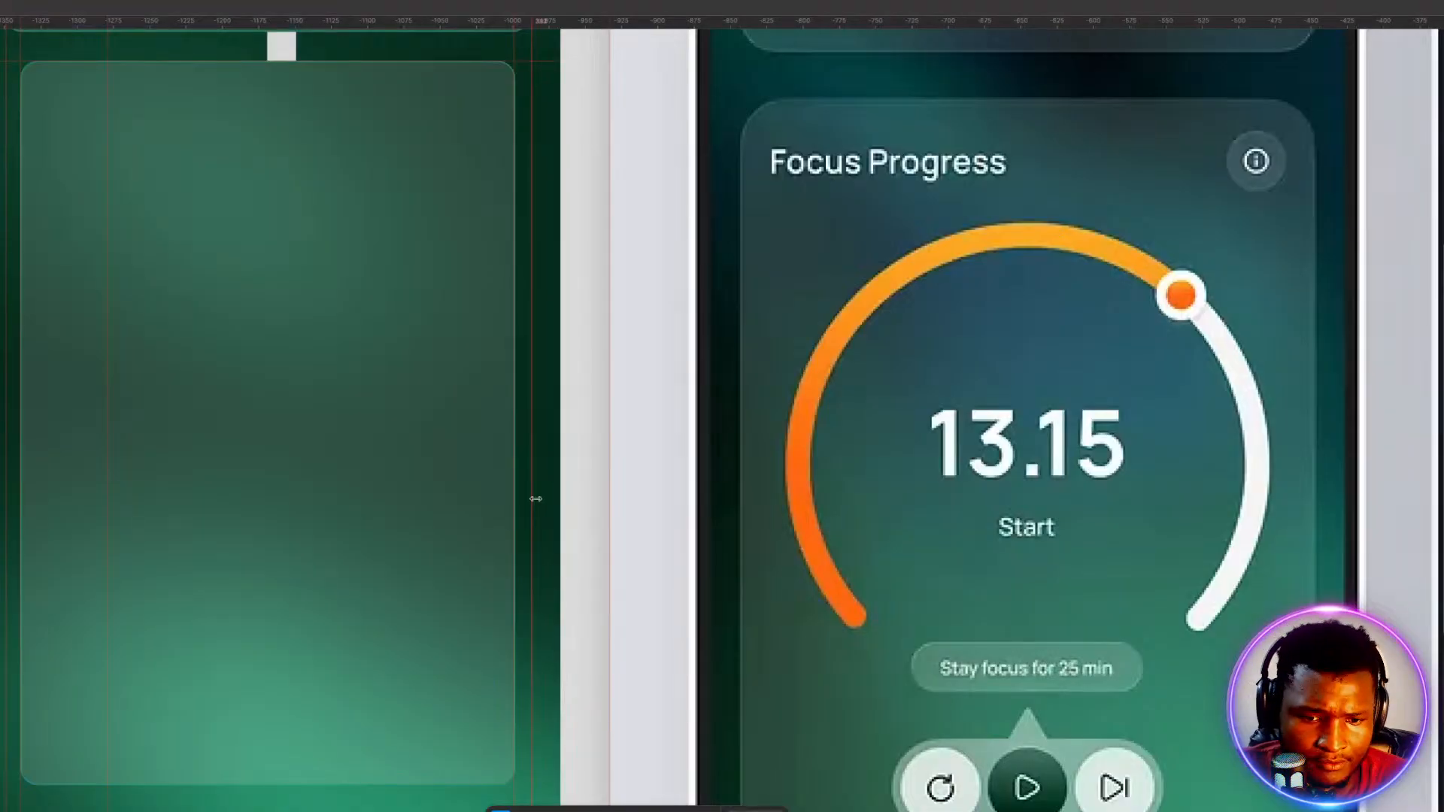
left_click(492, 512)
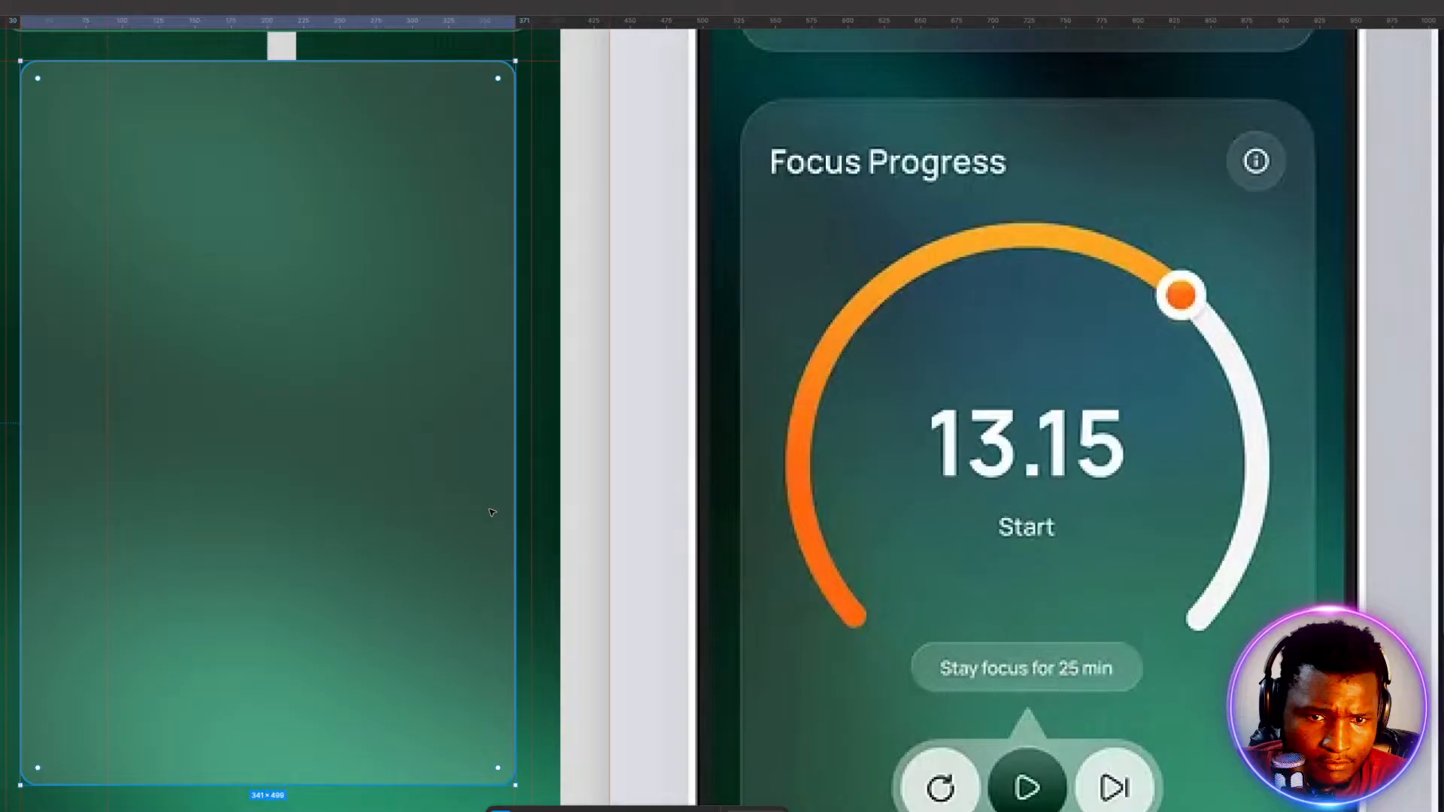
Widen the large card on both sides to match the task card's width, and increase its corner radius.
left_click_drag(515, 512, 530, 512)
left_click_drag(20, 524, 9, 524)
scroll(457, 468, "up", 3)
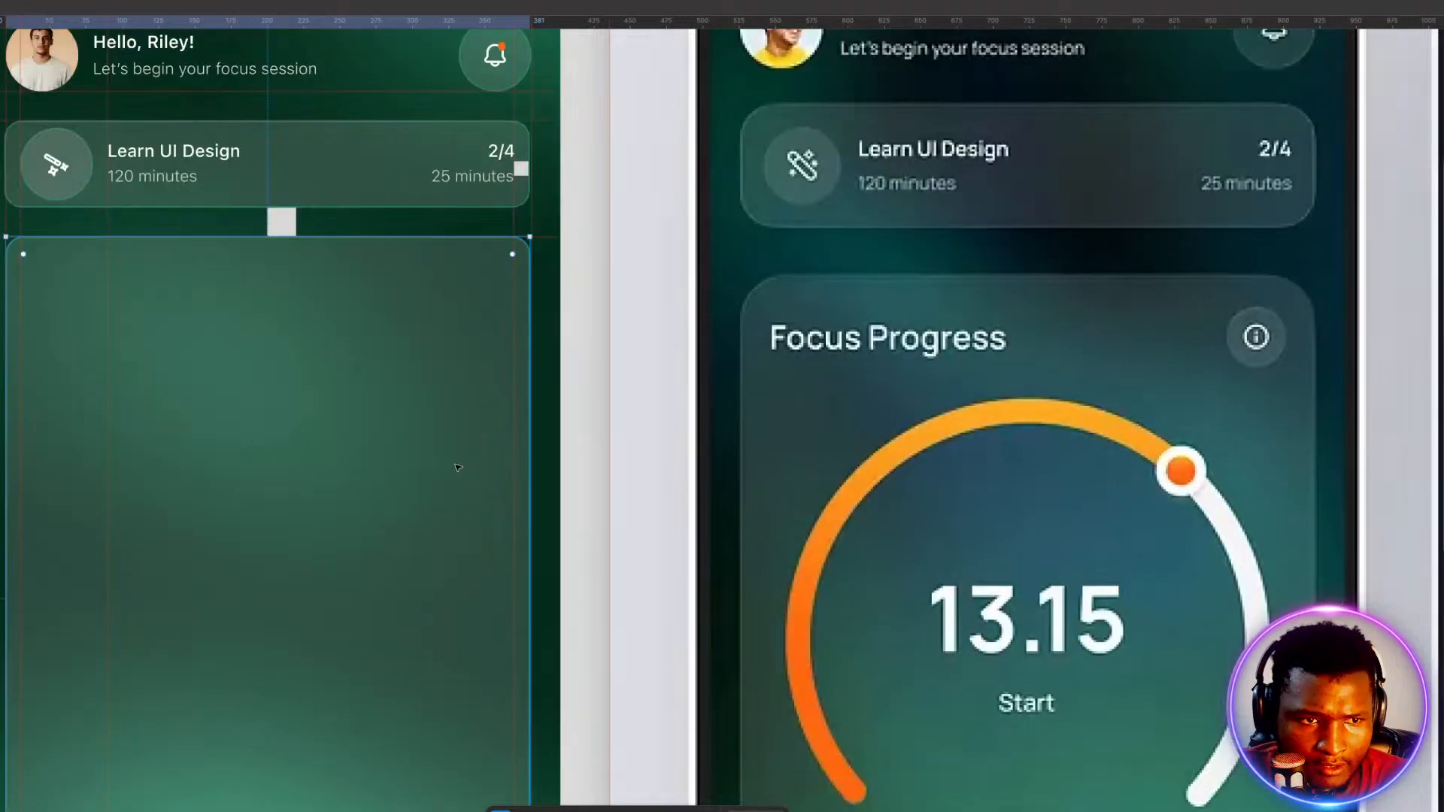
left_click(653, 357)
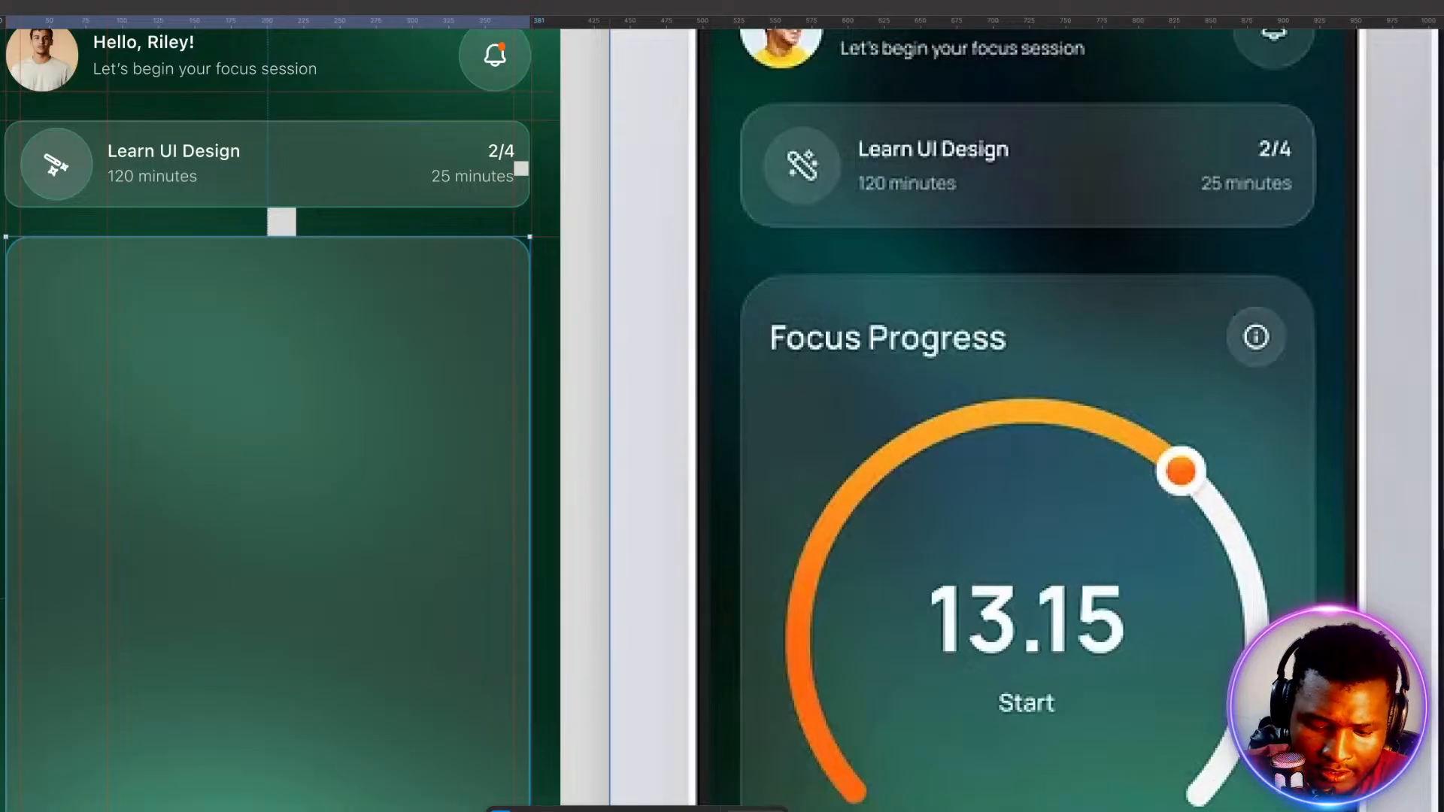
key("Return")
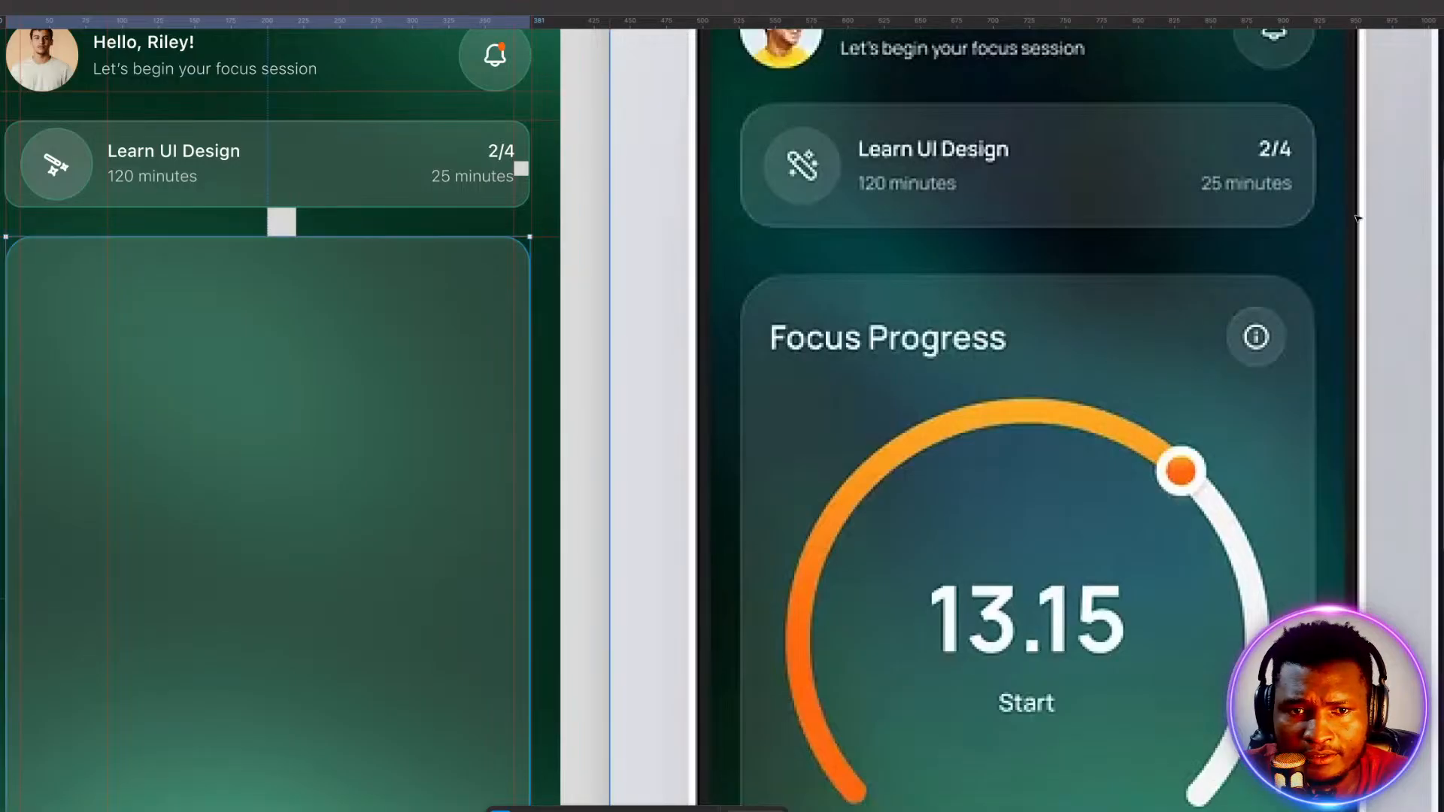
left_click(443, 203)
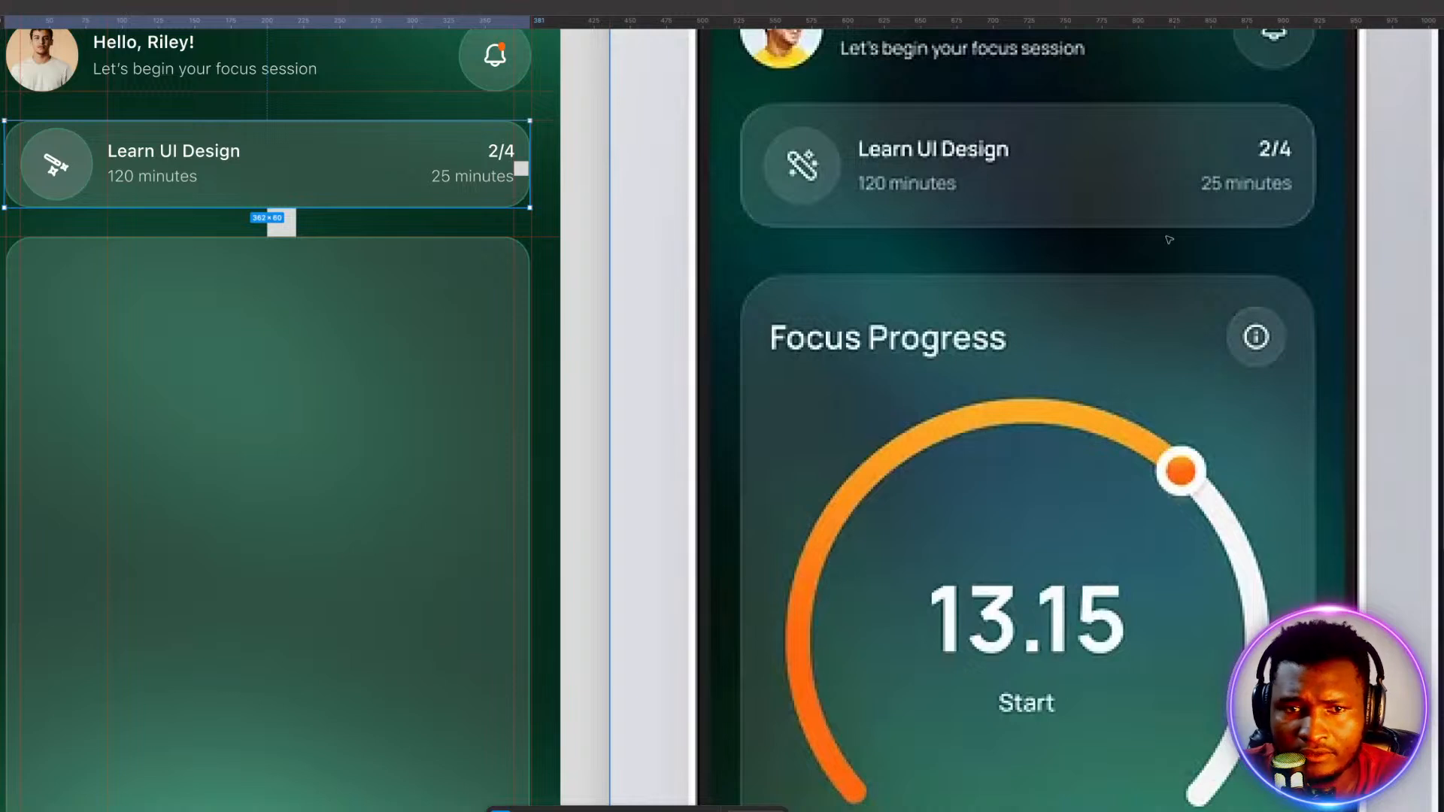
left_click(548, 263)
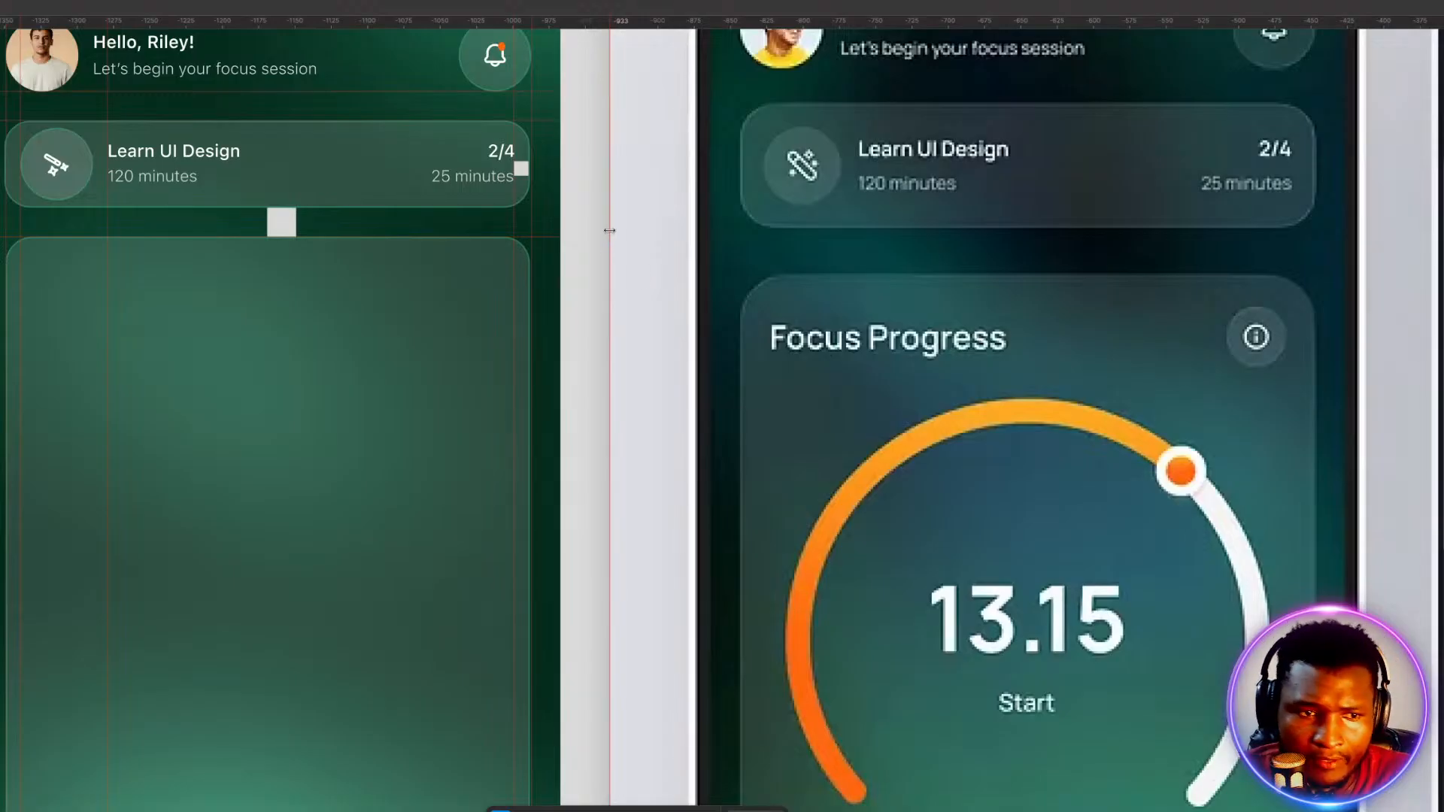
Move the 20 × 20 spacing square just inside the large card's upper edge and place a horizontal guide along the square's lower edge.
scroll(618, 226, "down", 1)
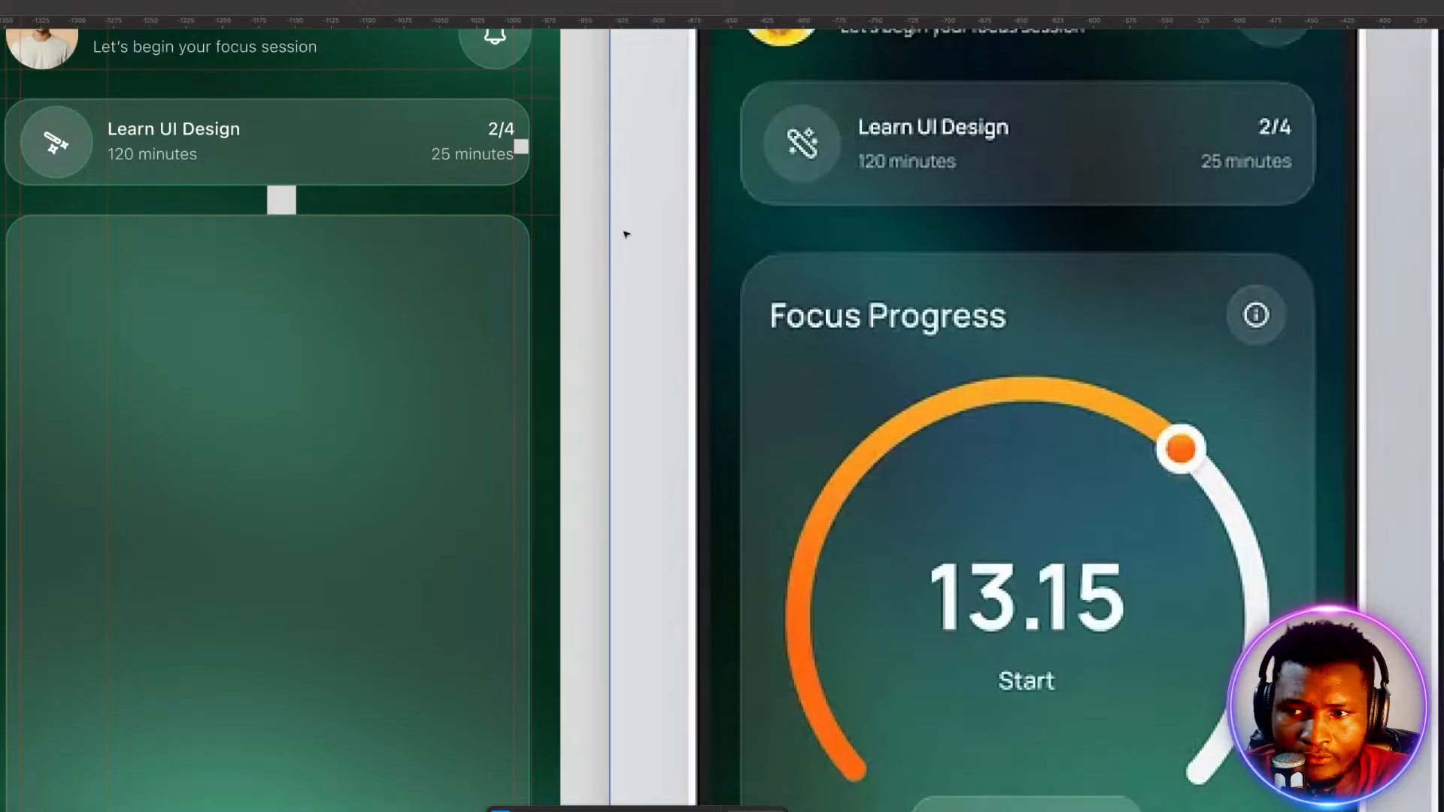
left_click(282, 199)
left_click_drag(286, 197, 308, 226)
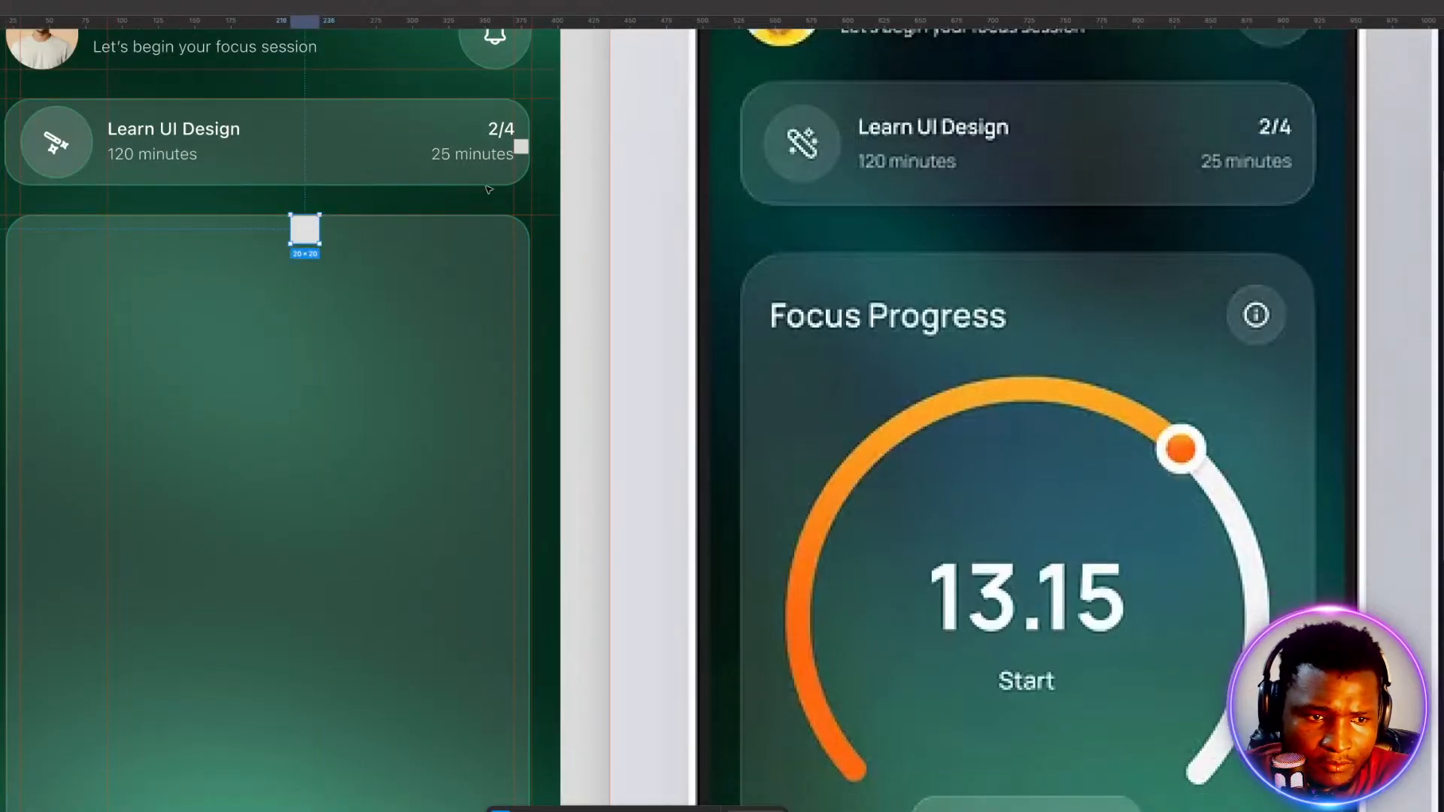
left_click_drag(434, 26, 406, 244)
left_click(451, 322)
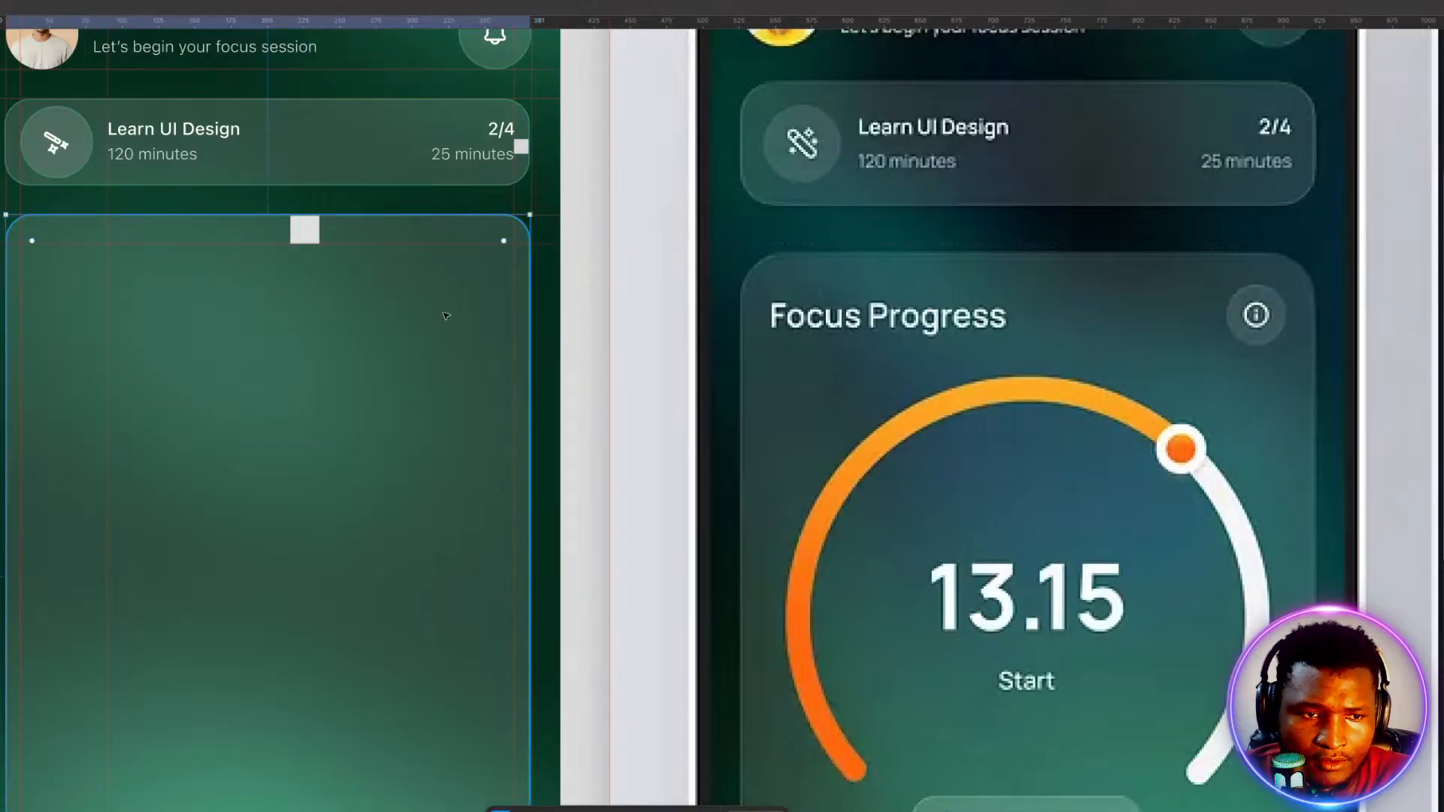
Add the text "Focus Progres" in the upper-left corner of the large card.
scroll(450, 319, "down", 3)
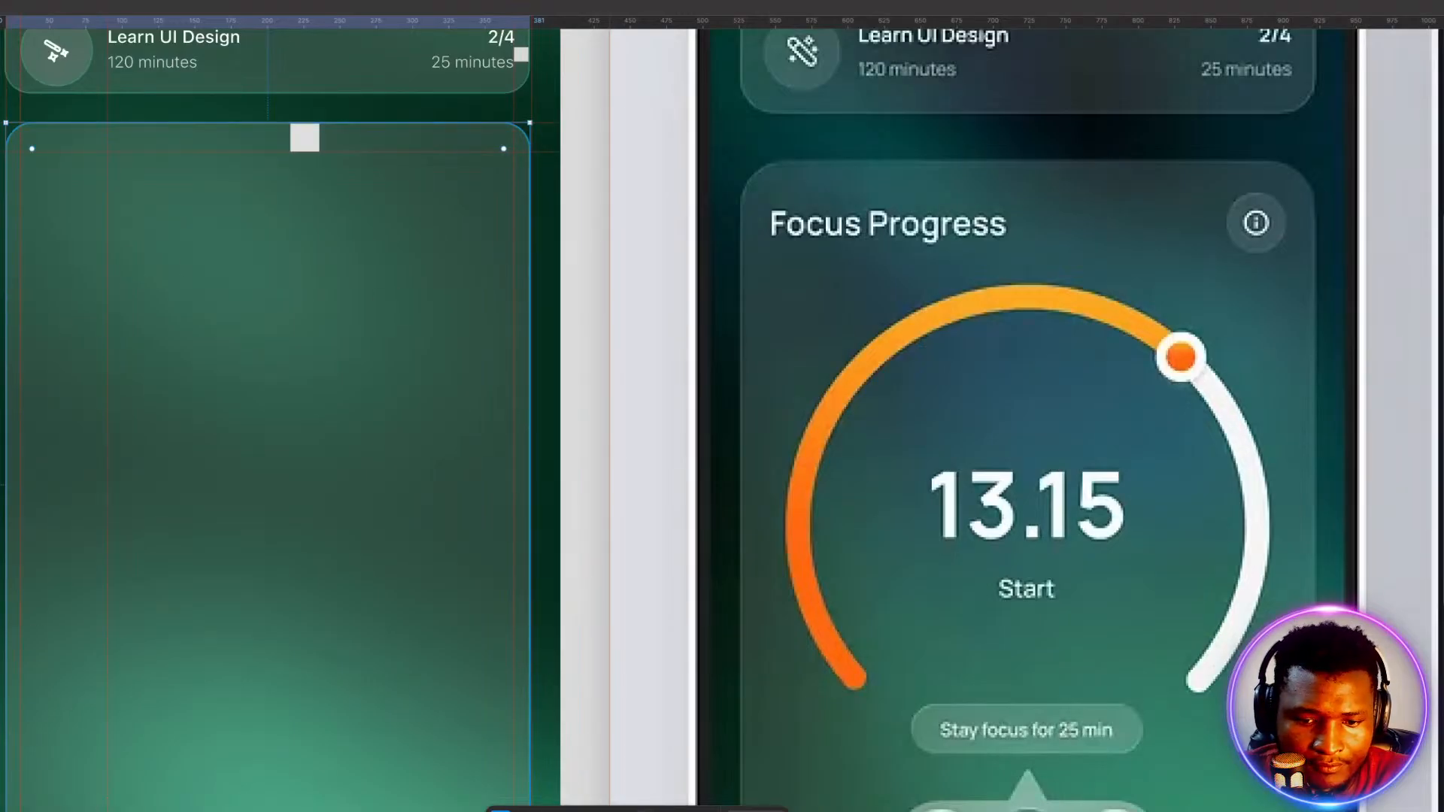
key("t")
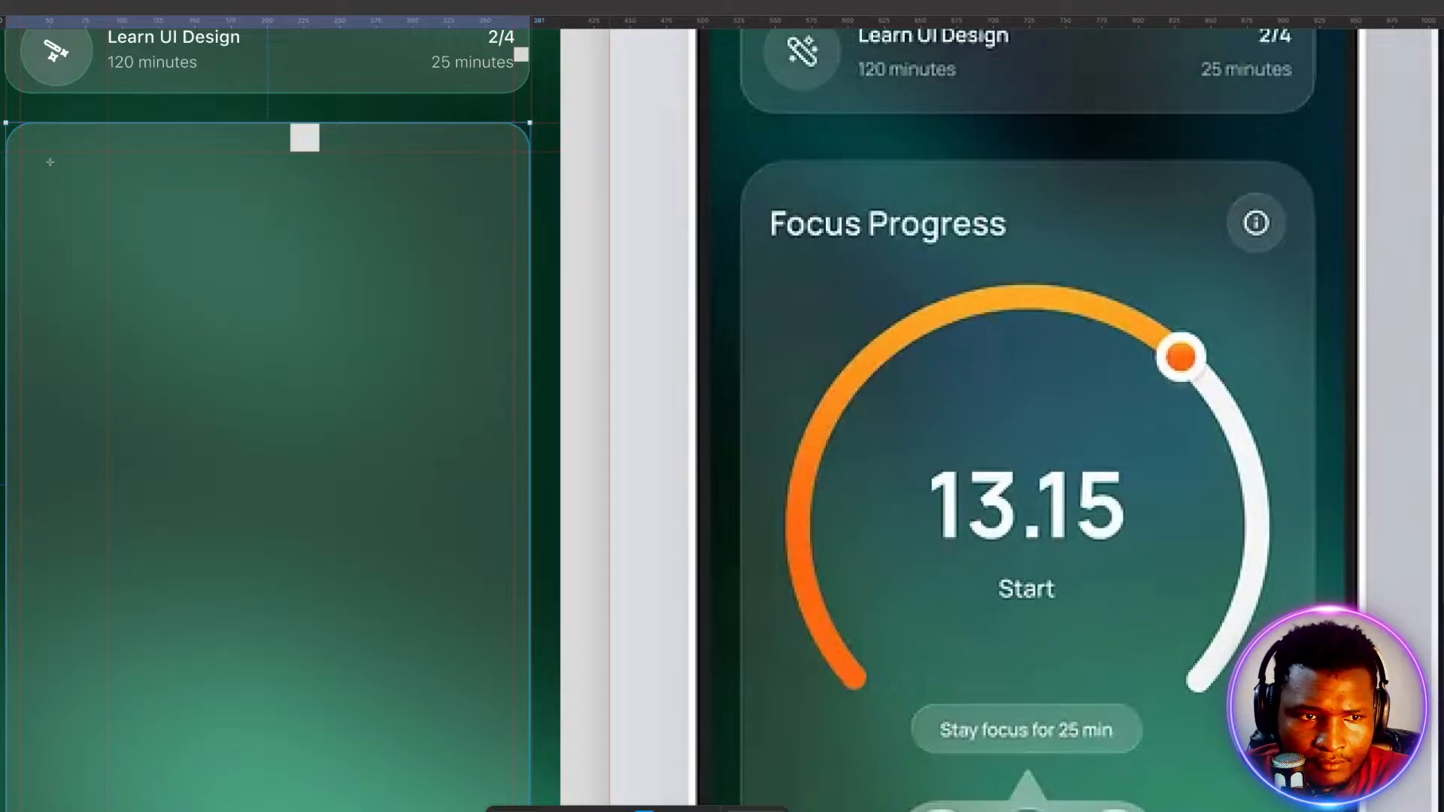
key("Escape")
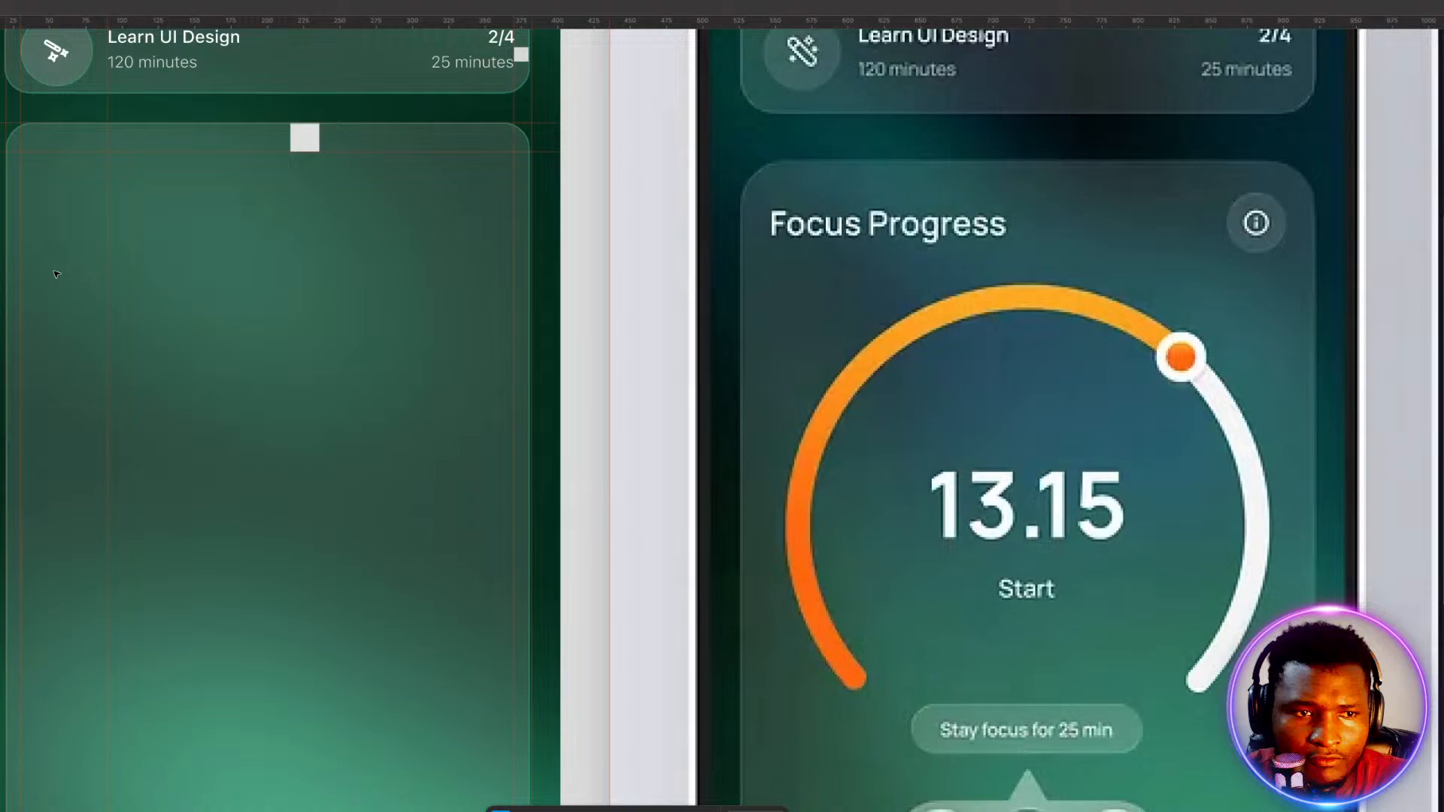
type("Focus Progr")
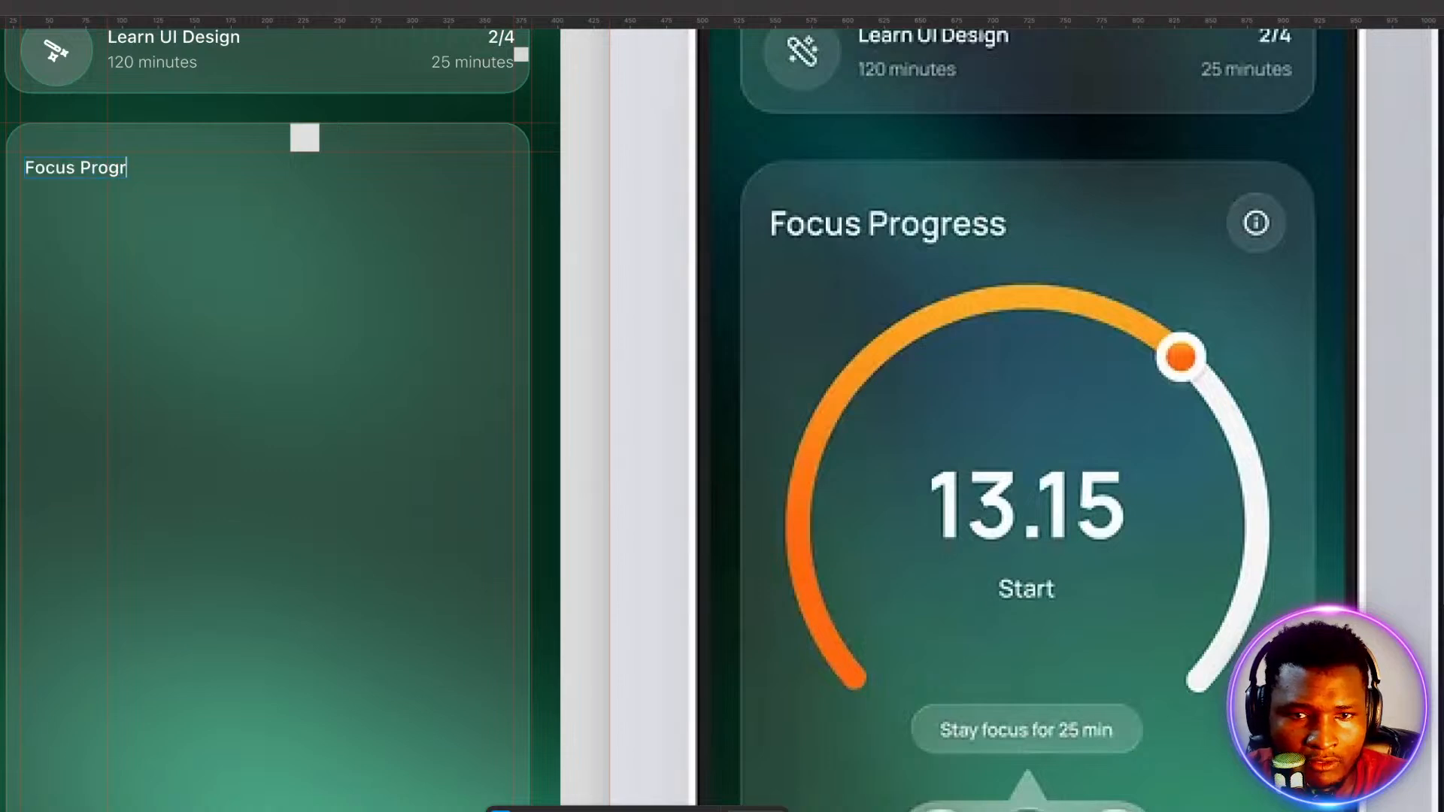
type("es")
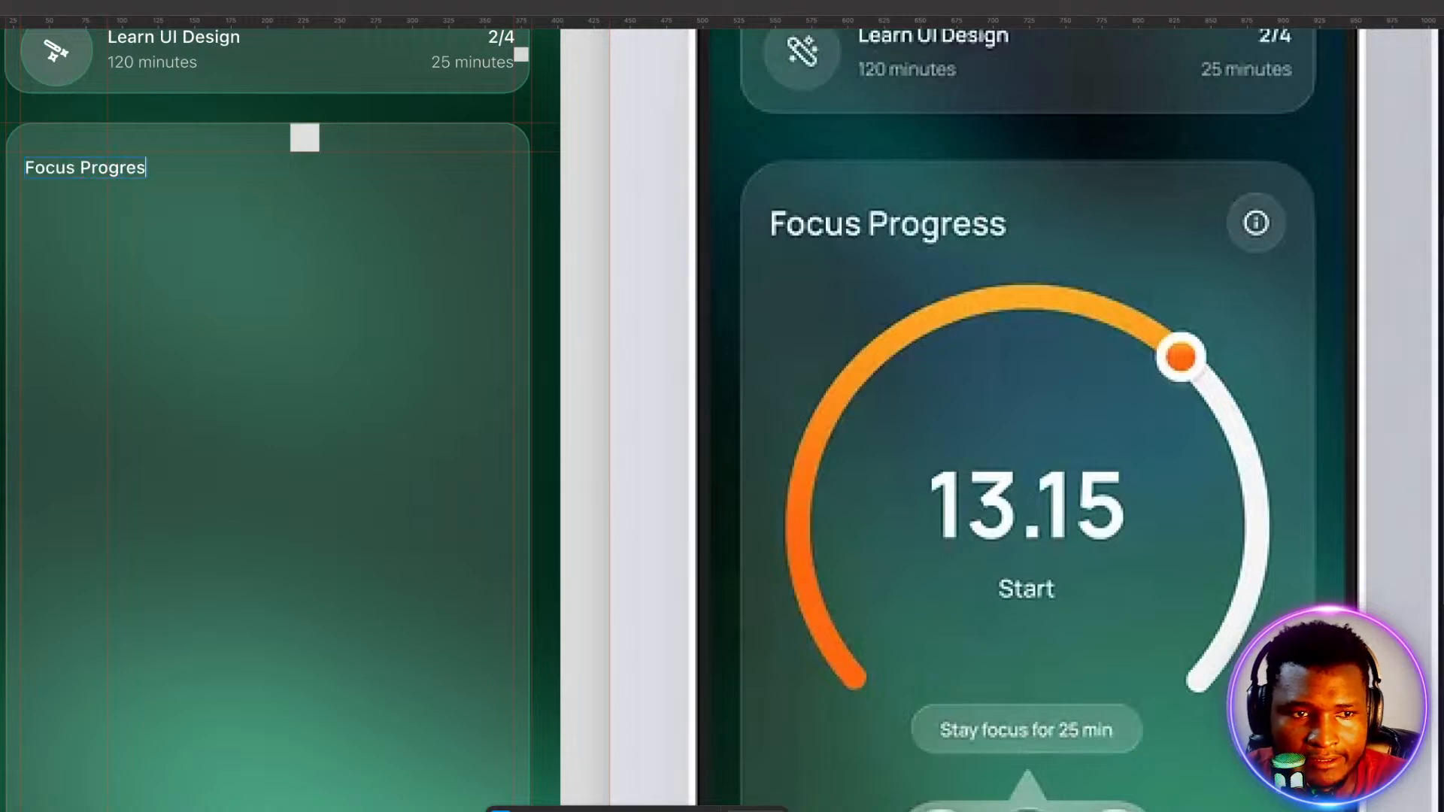
key("Escape")
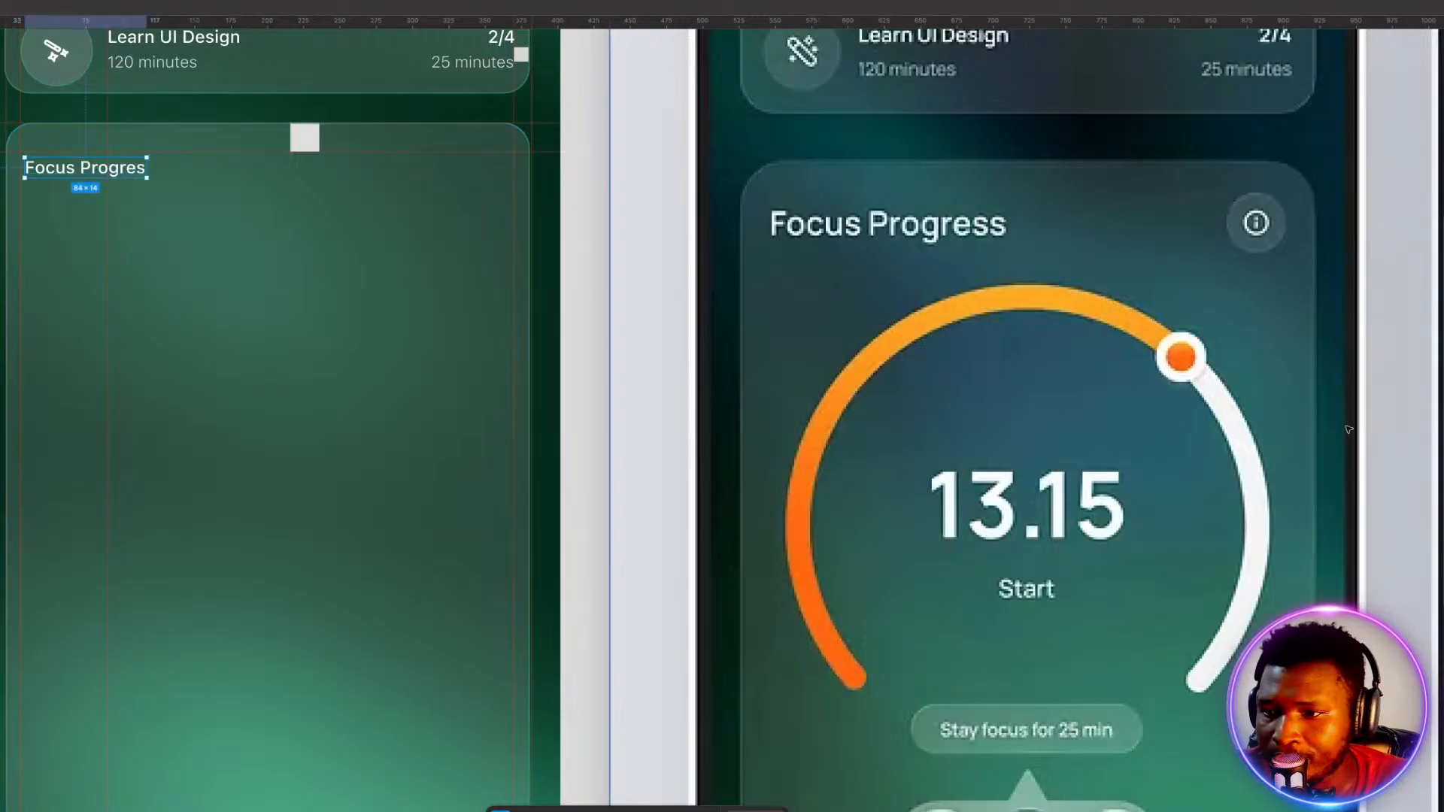
Make the card's title text bolder and align it to the card's left inner guide, just below the new horizontal guide.
key("alt+super+period")
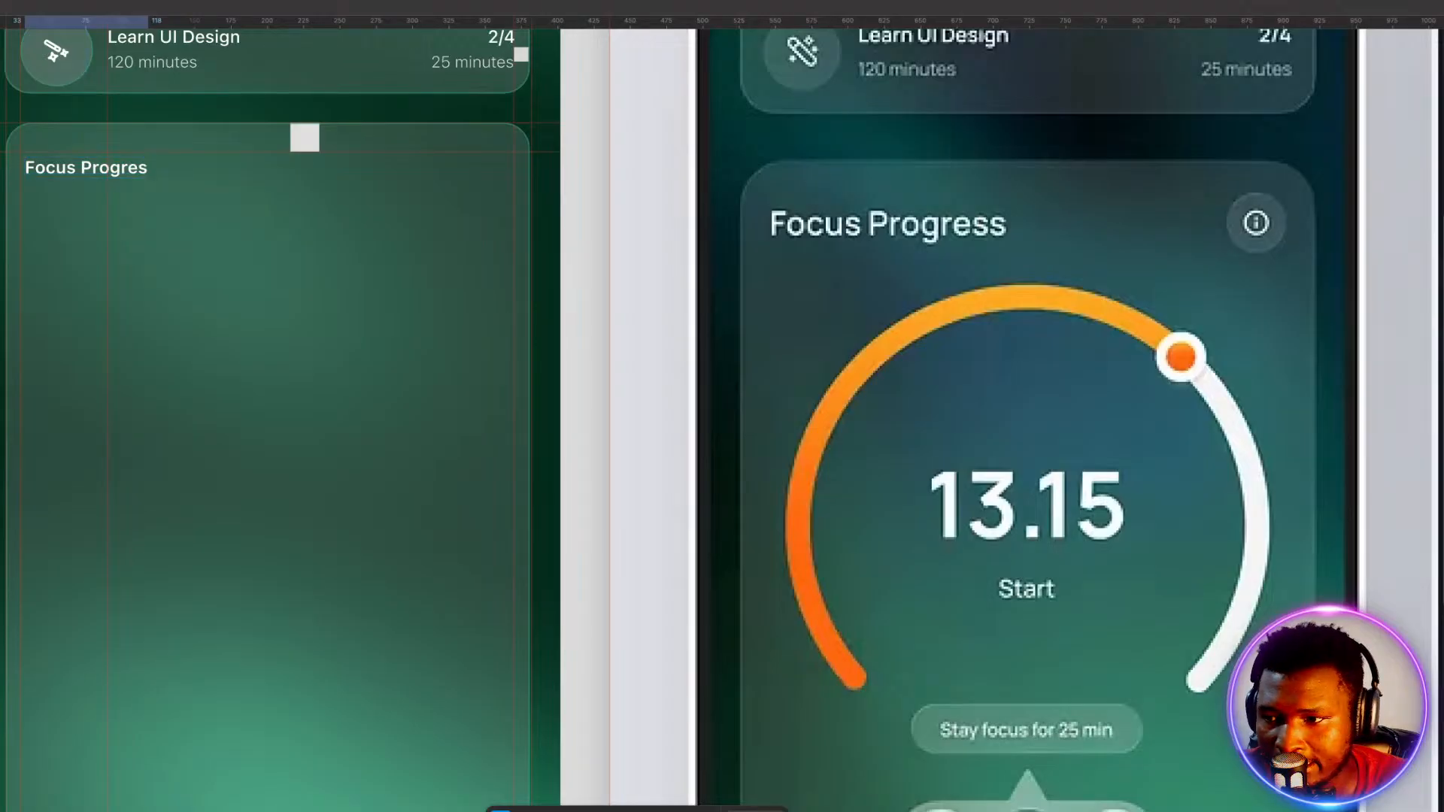
left_click(76, 260)
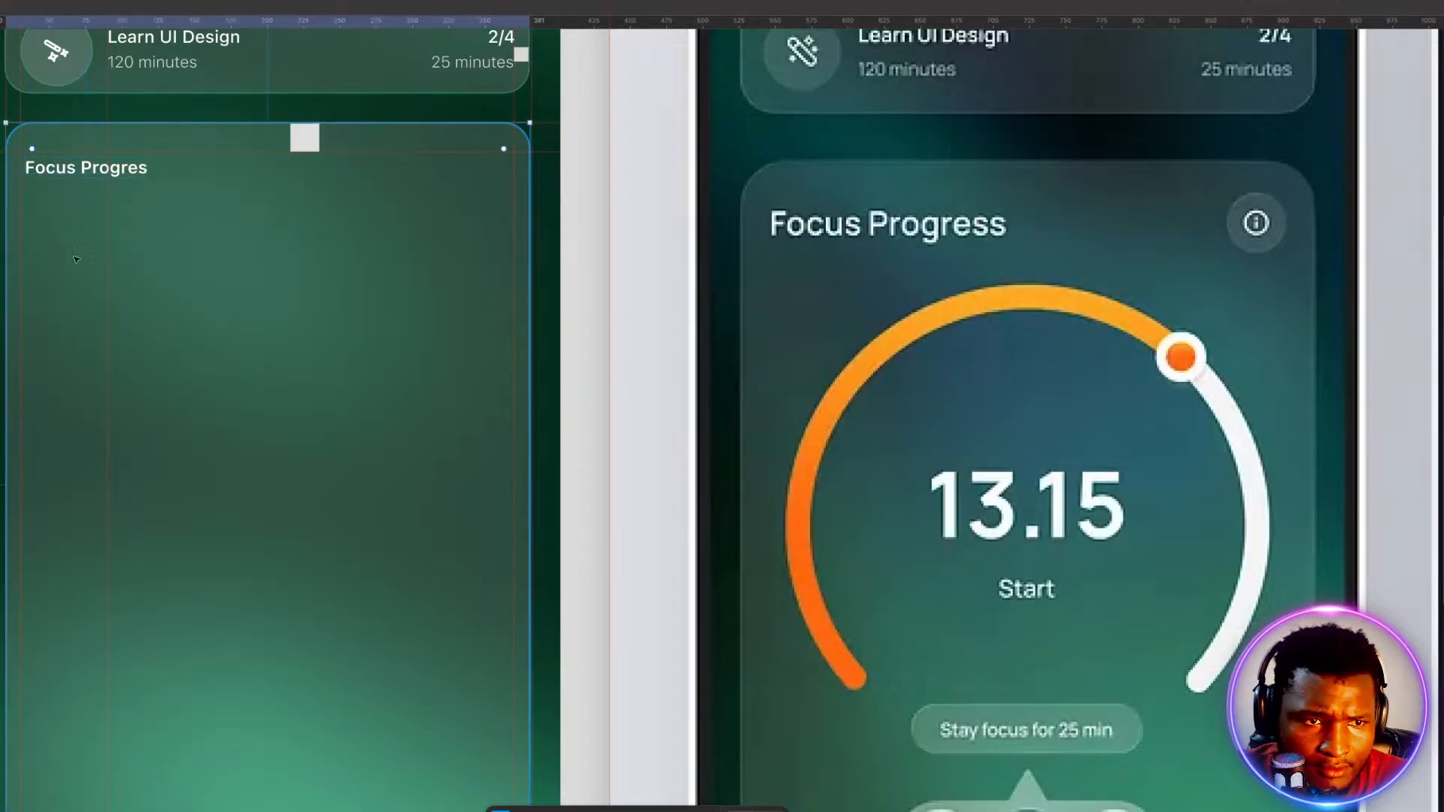
left_click_drag(56, 169, 51, 164)
left_click(227, 245)
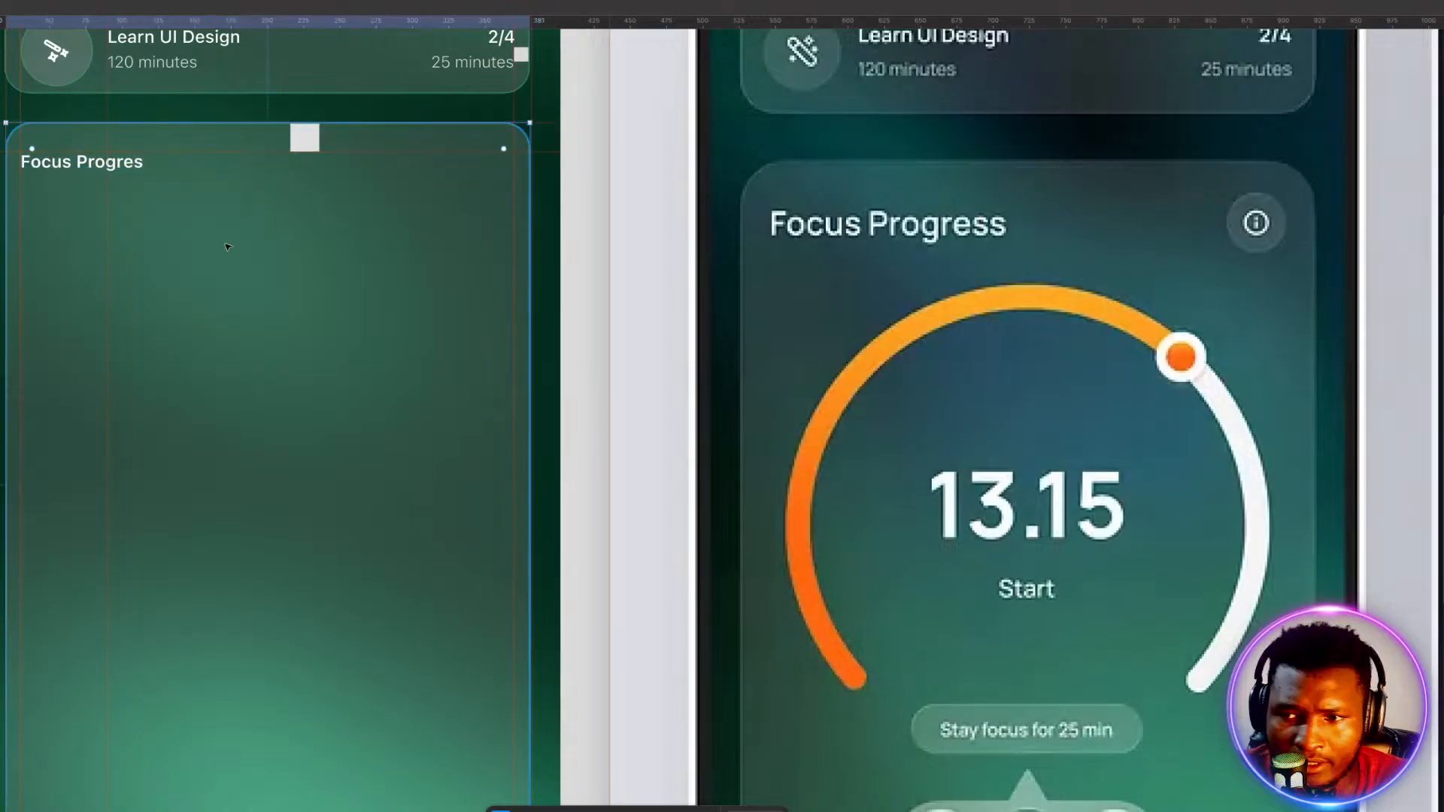
Copy the task card's icon circle to the large card's upper-right guide corner and shrink it to about 35 × 35.
left_click(73, 67)
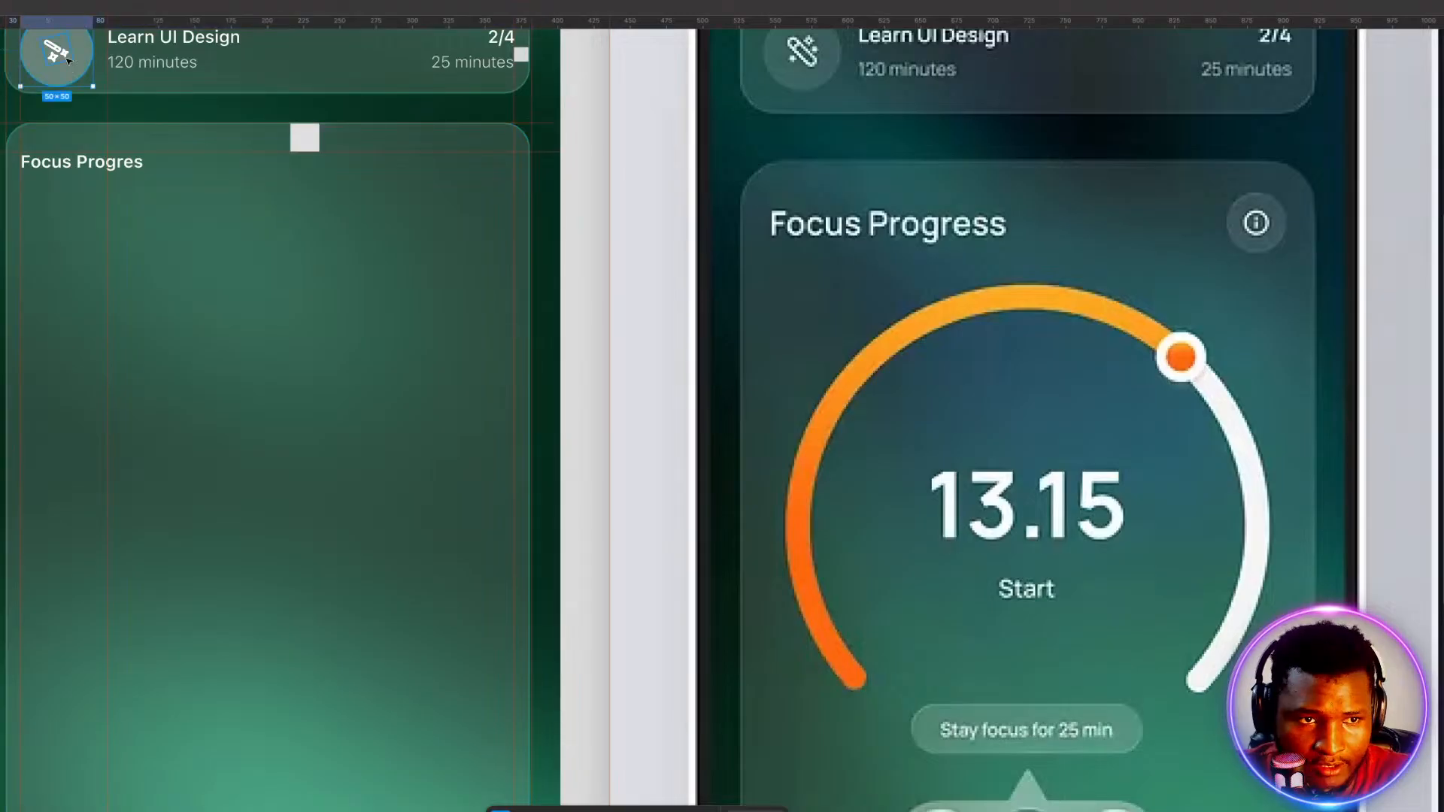
left_click_drag(73, 67, 485, 208)
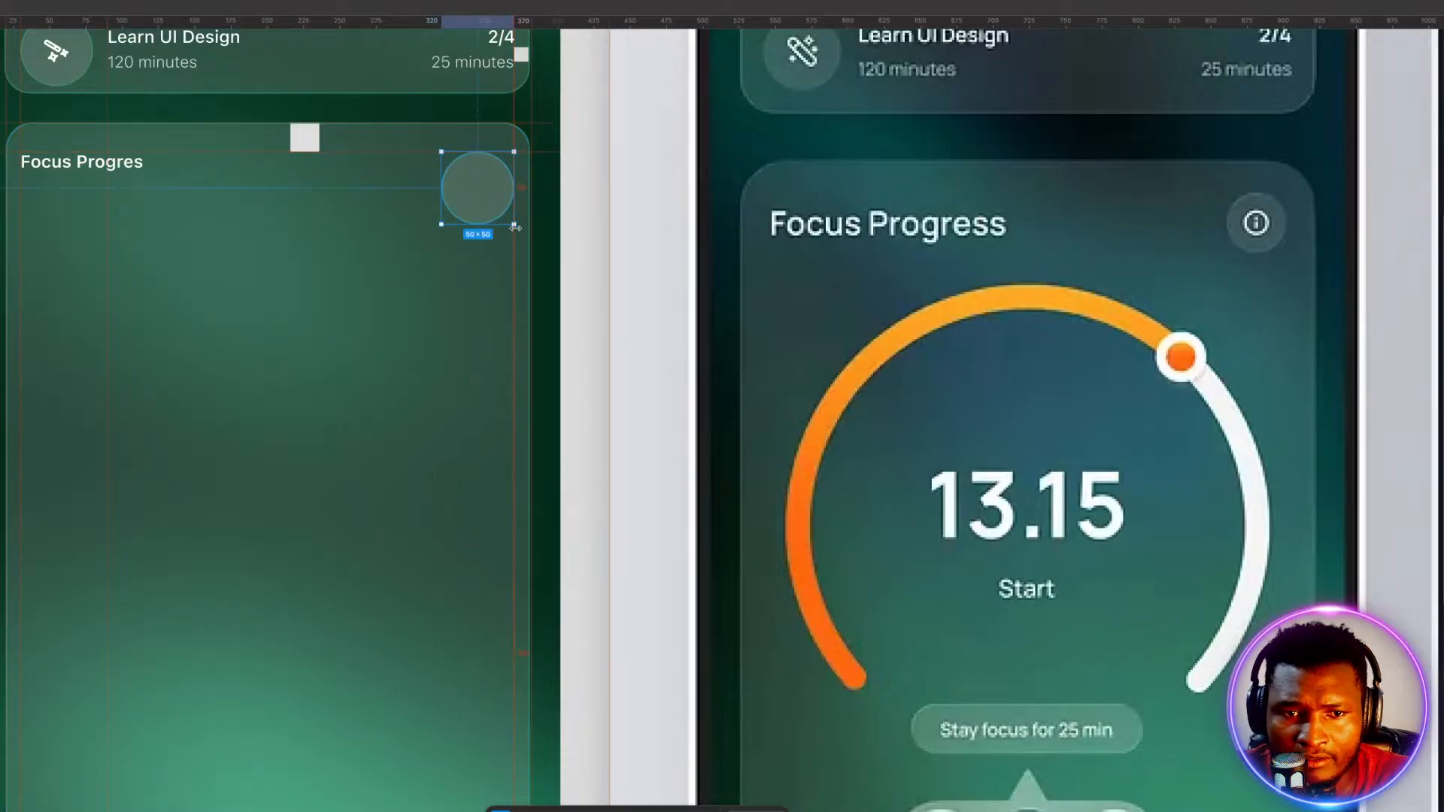
left_click_drag(513, 224, 489, 176)
left_click(388, 303)
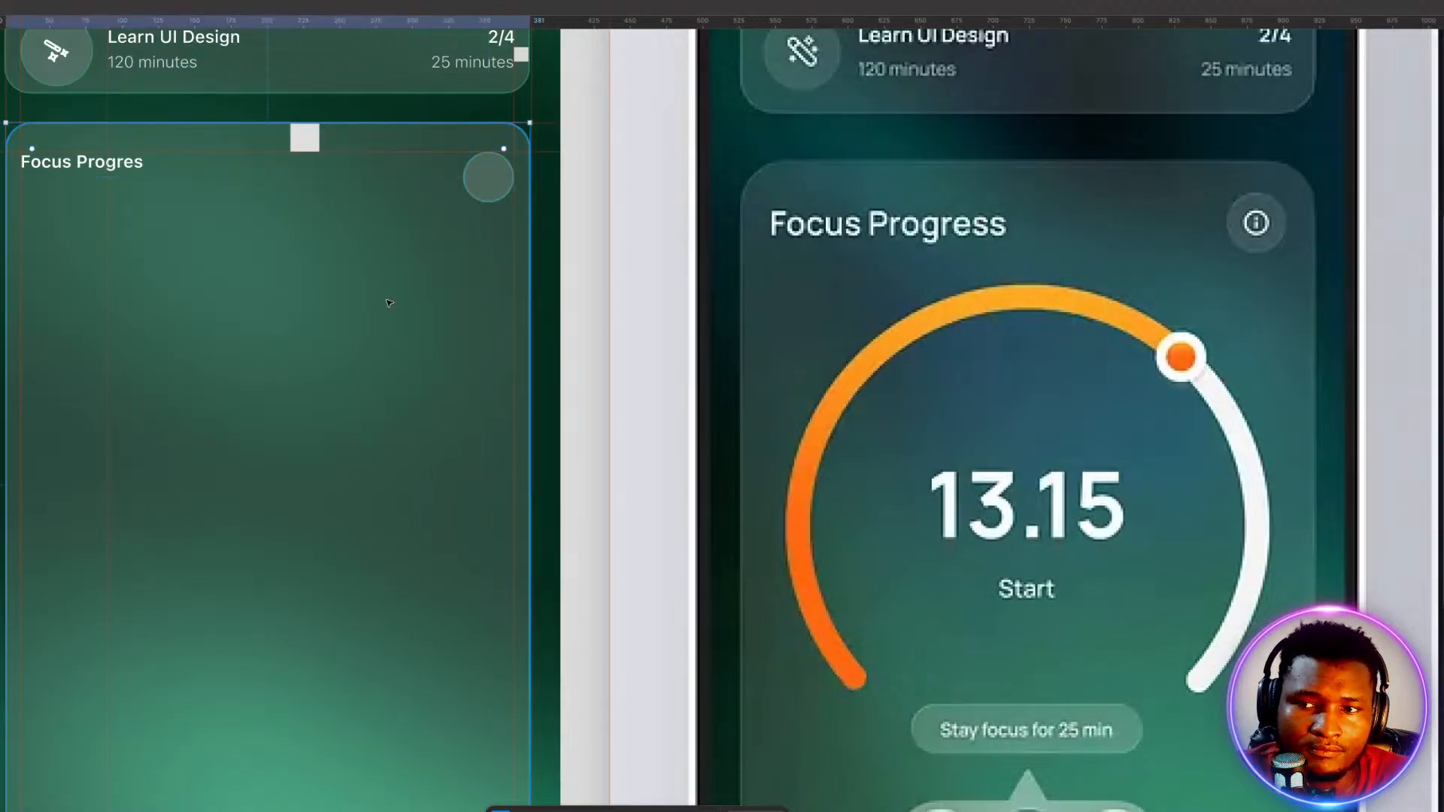
Place a 16 × 16 info icon in the centre of the small circle on the large card.
scroll(115, 396, "up", 3)
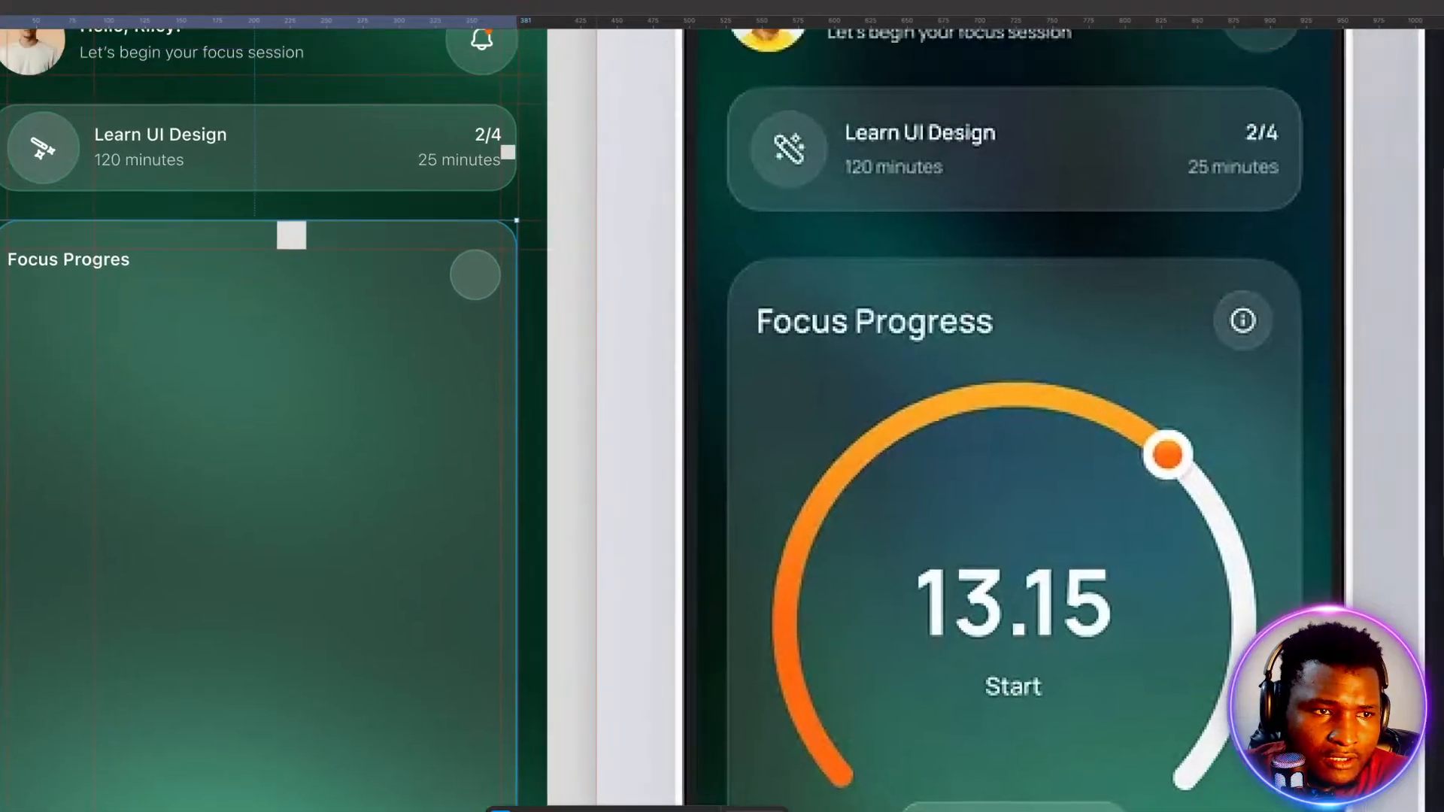
scroll(115, 397, "left", 4)
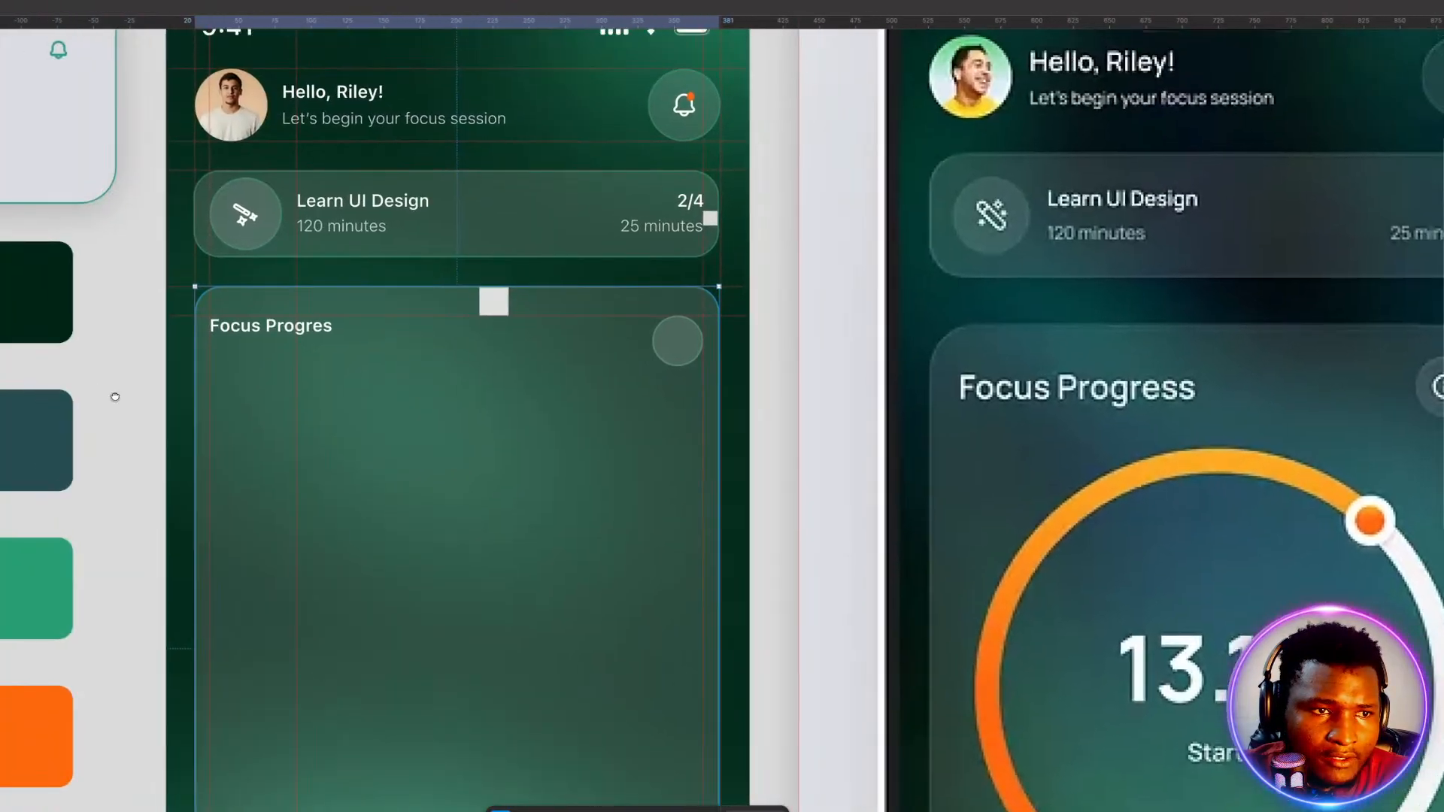
left_click_drag(115, 396, 105, 397)
left_click(105, 397)
left_click_drag(618, 345, 674, 343)
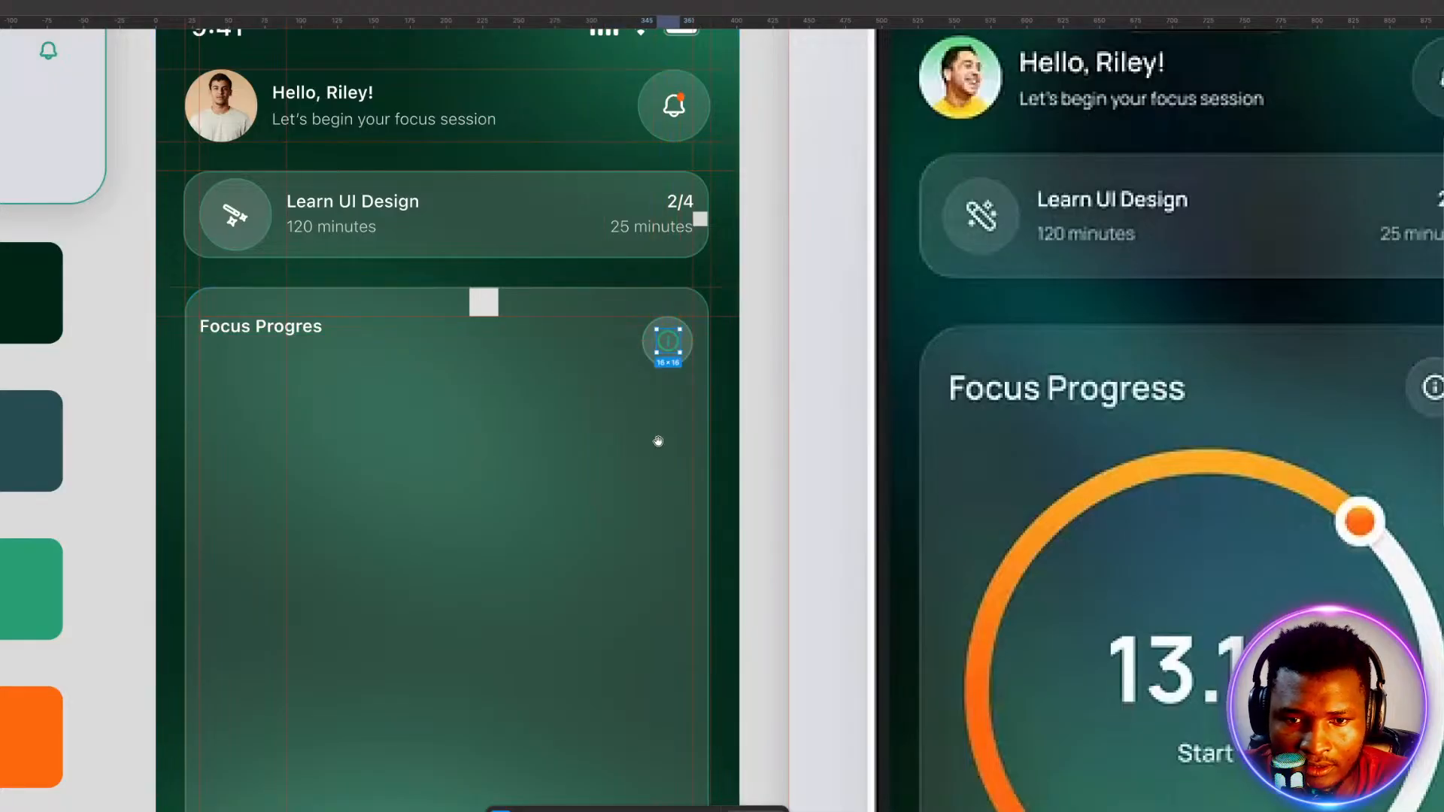
Recolour the info icon white.
left_click_drag(658, 435, 459, 407)
left_click(1443, 517)
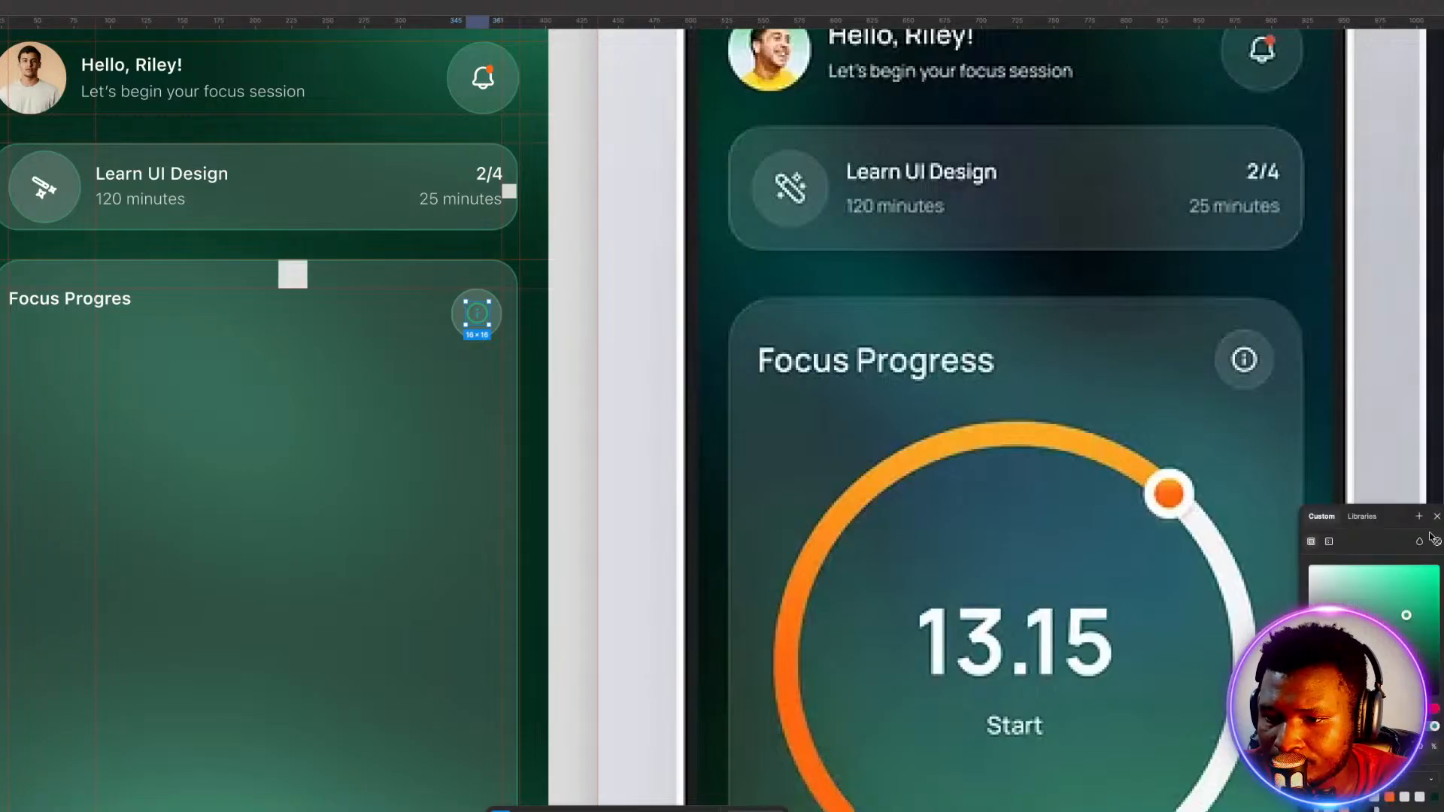
left_click_drag(1405, 615, 1308, 564)
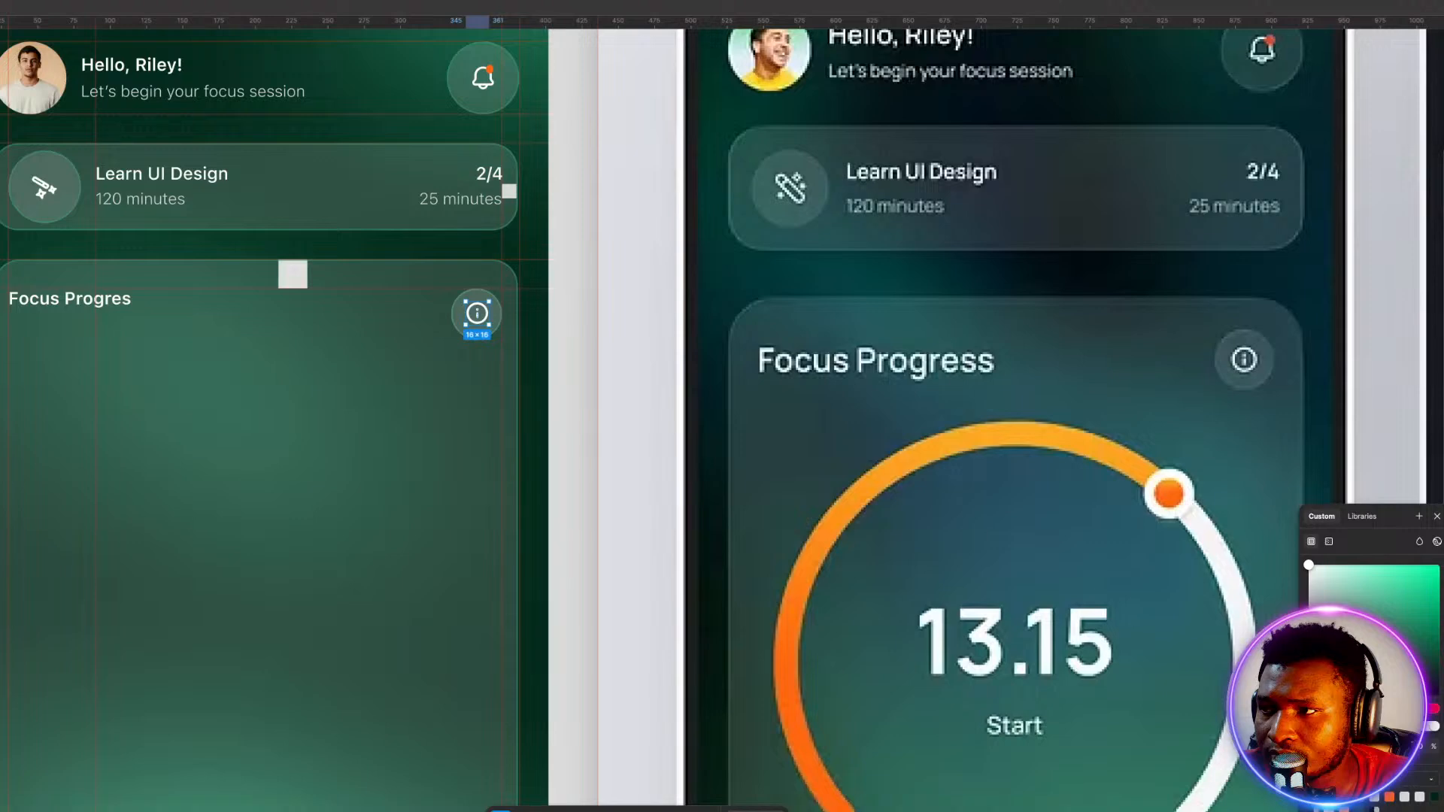
key("Escape")
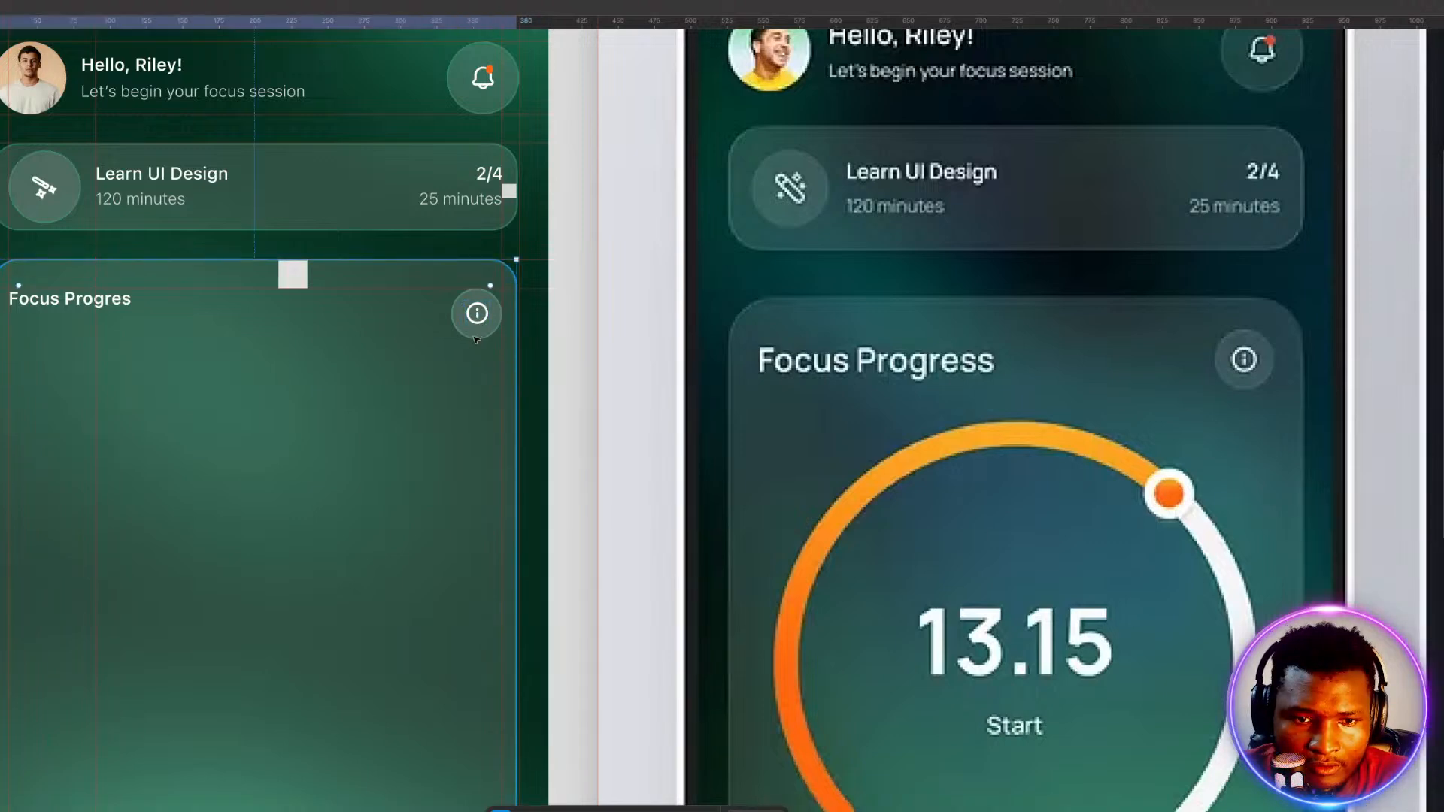
key("Return")
key("Escape")
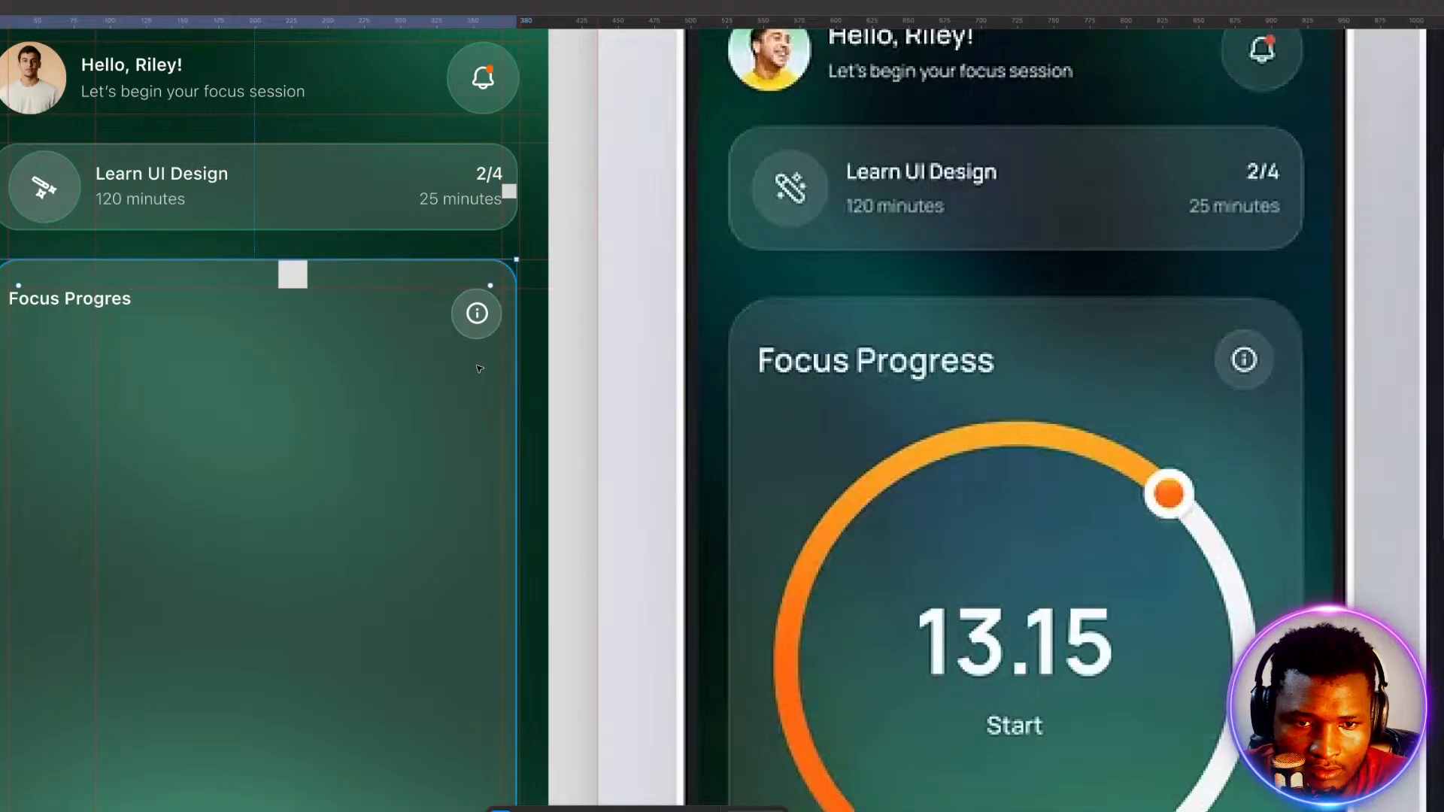
left_click_drag(484, 367, 444, 363)
left_click(491, 331)
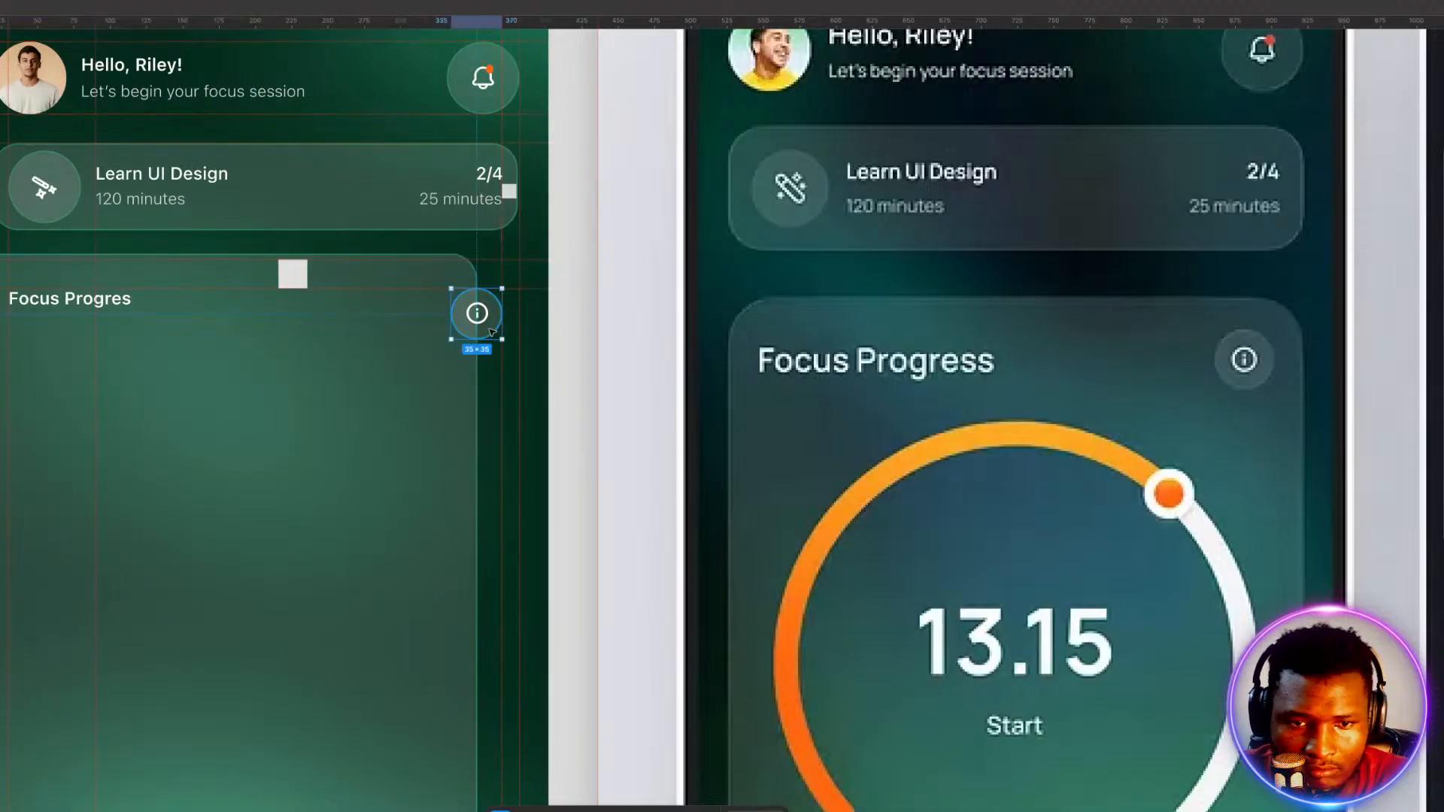
left_click(419, 411)
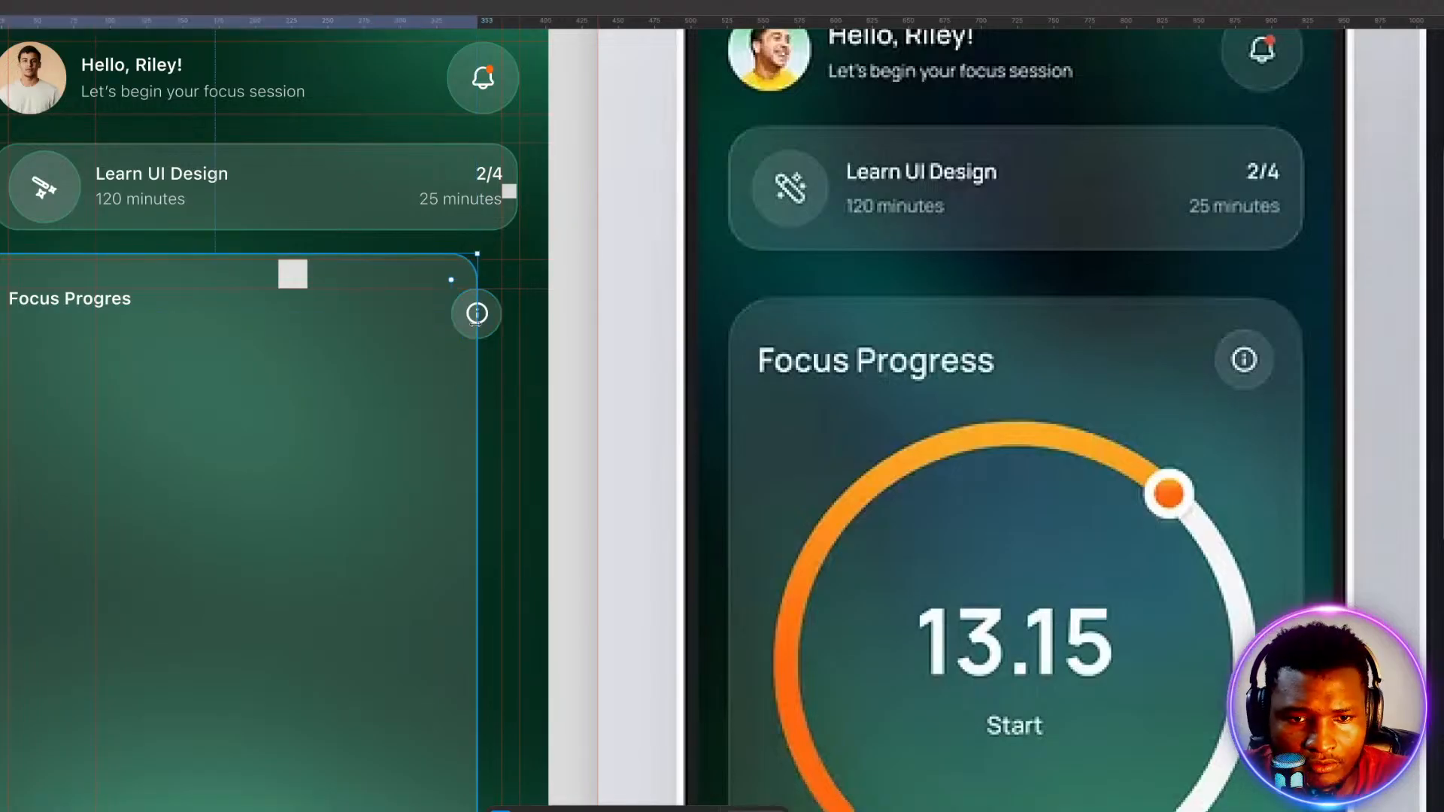
left_click_drag(437, 378, 481, 384)
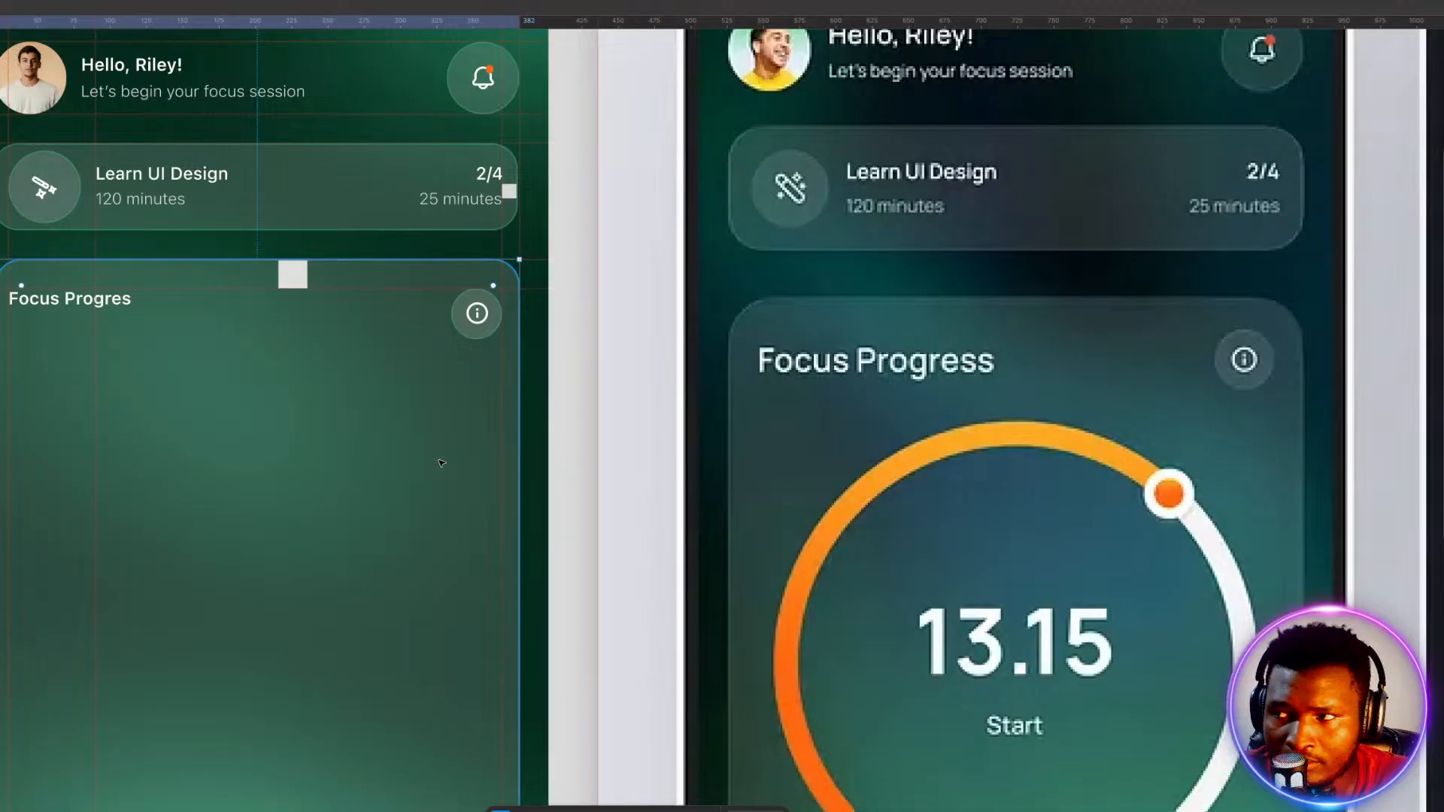
Align the white info icon and its 35 × 35 circle on a common centre and group them into one button.
scroll(441, 462, "left", 3)
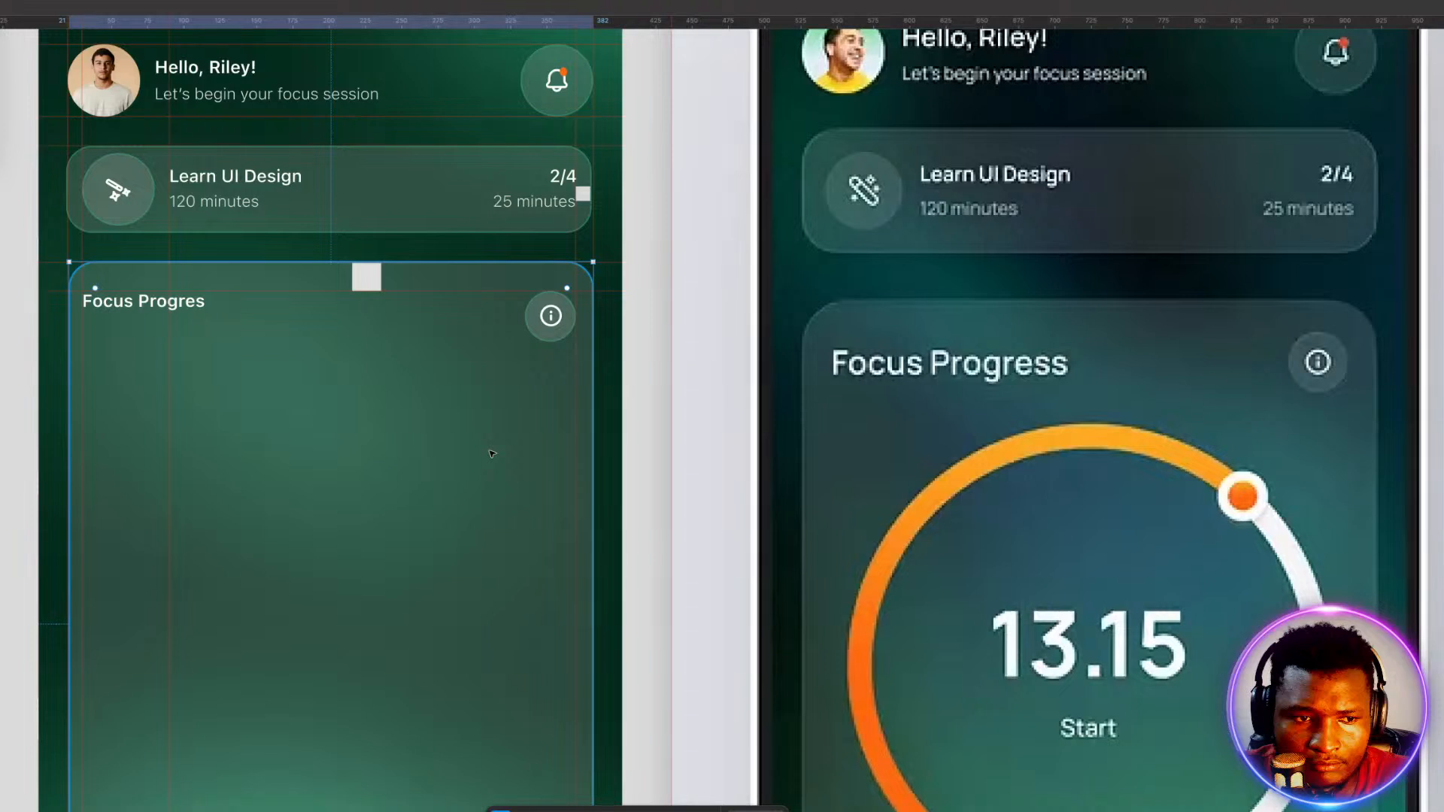
left_click(552, 321)
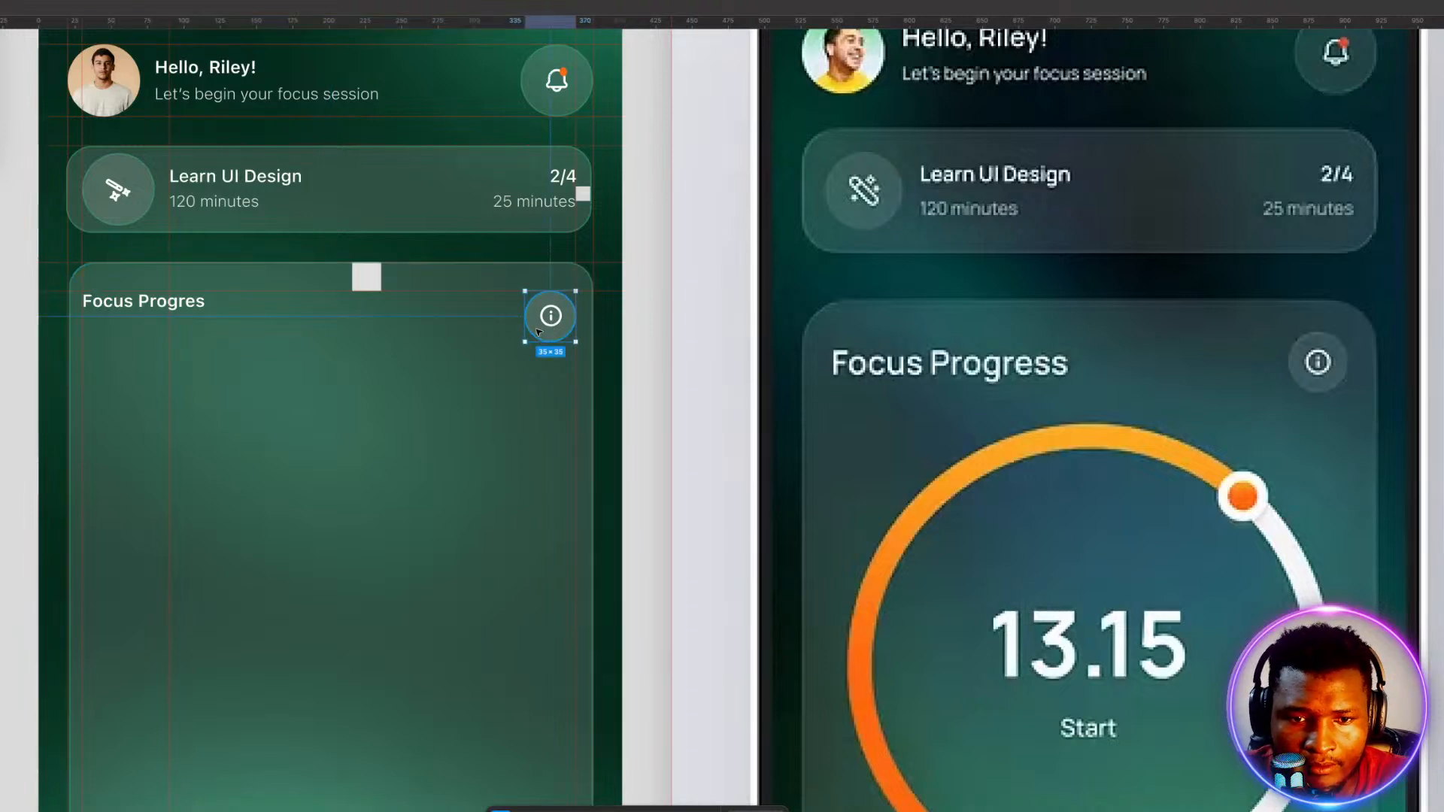
left_click_drag(538, 331, 494, 331)
left_click(543, 322)
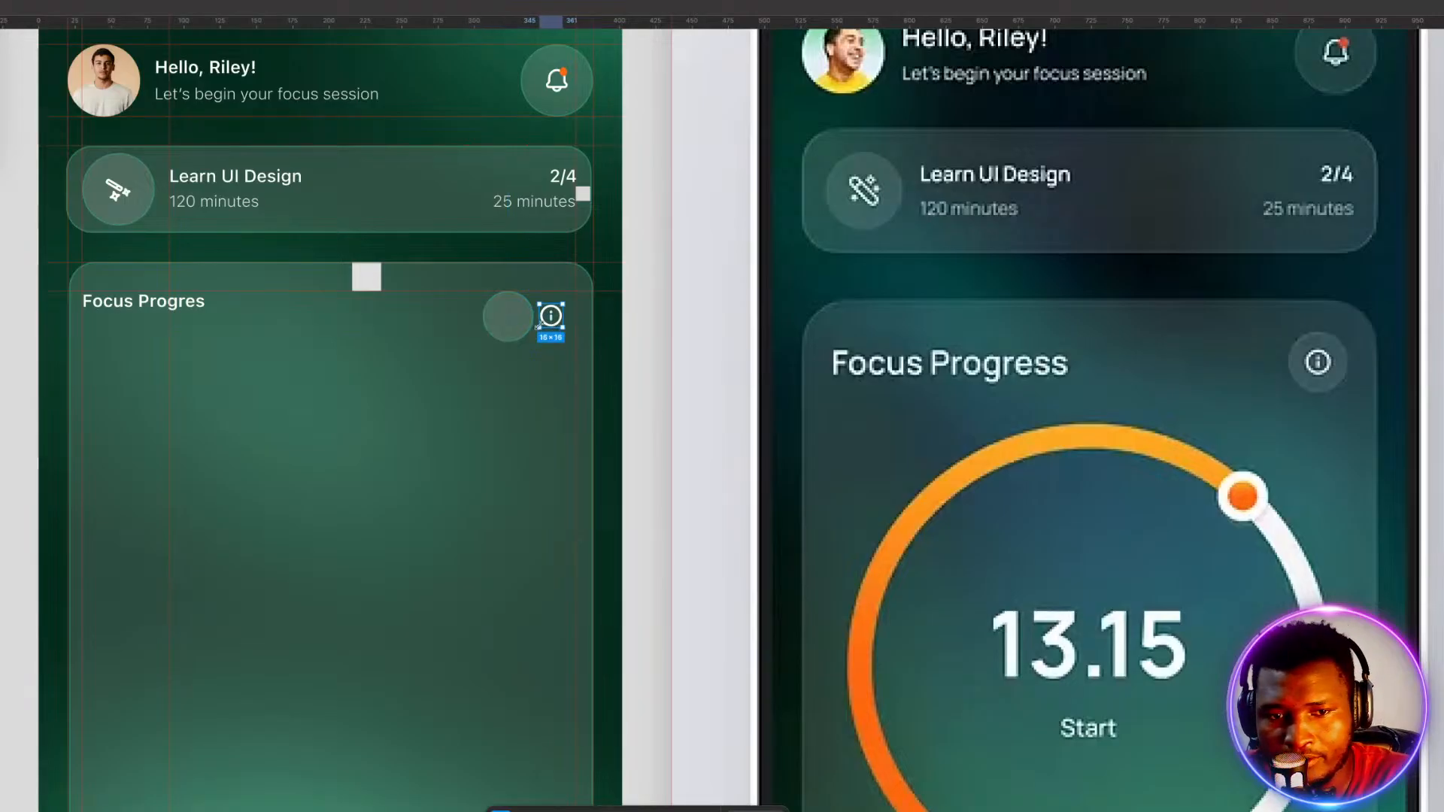
left_click(500, 325)
left_click_drag(517, 317, 559, 317)
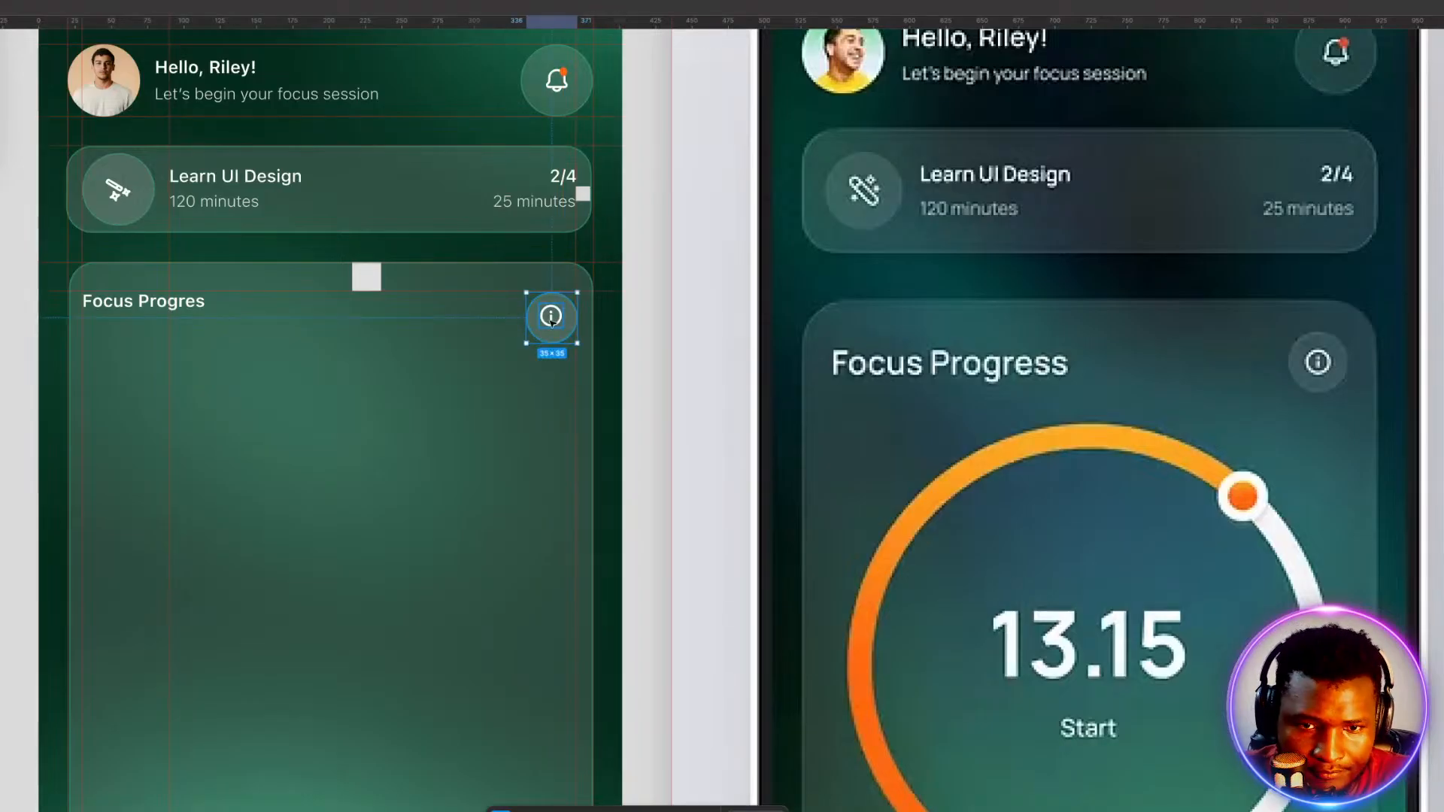
left_click(551, 321, "shift")
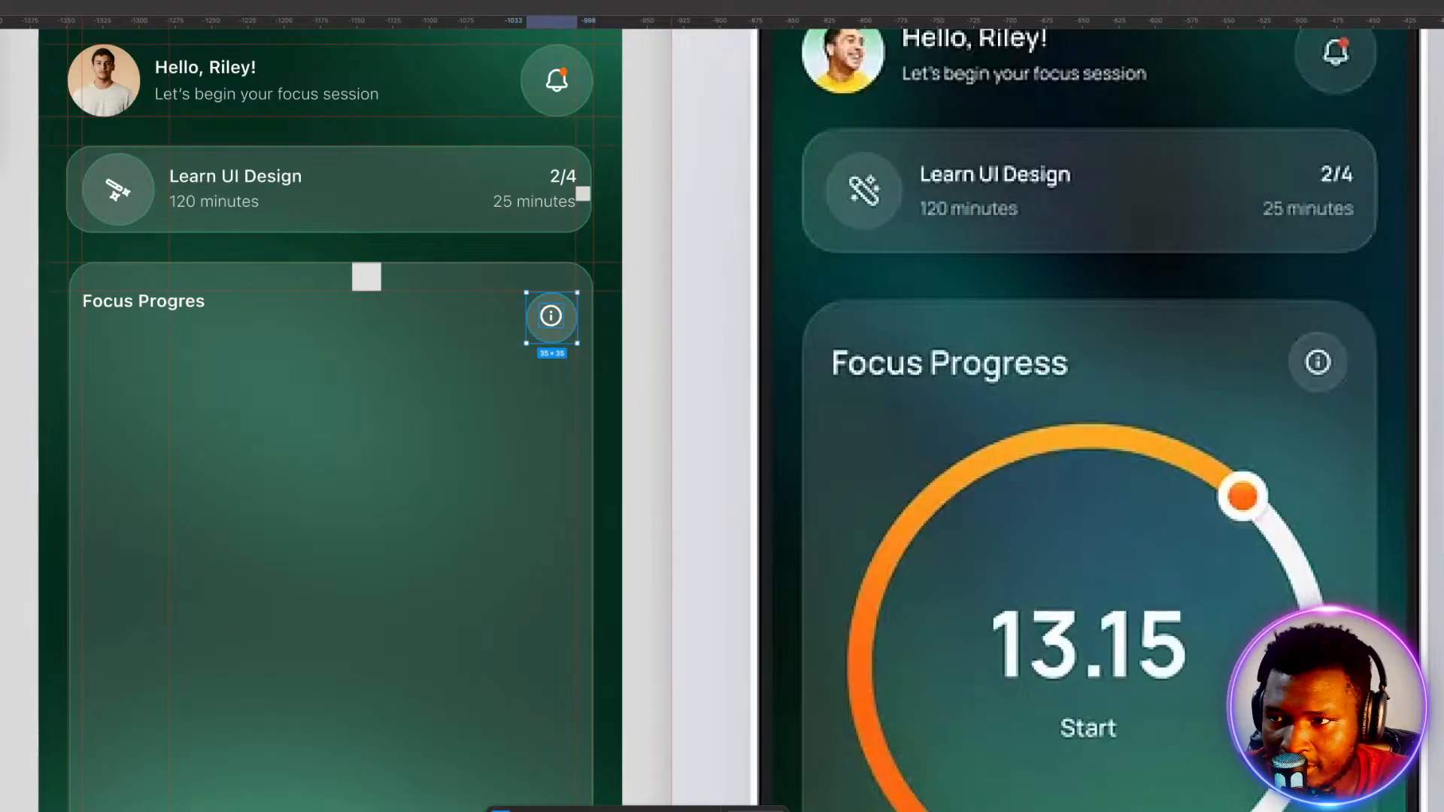
key("alt+v")
left_click(462, 390)
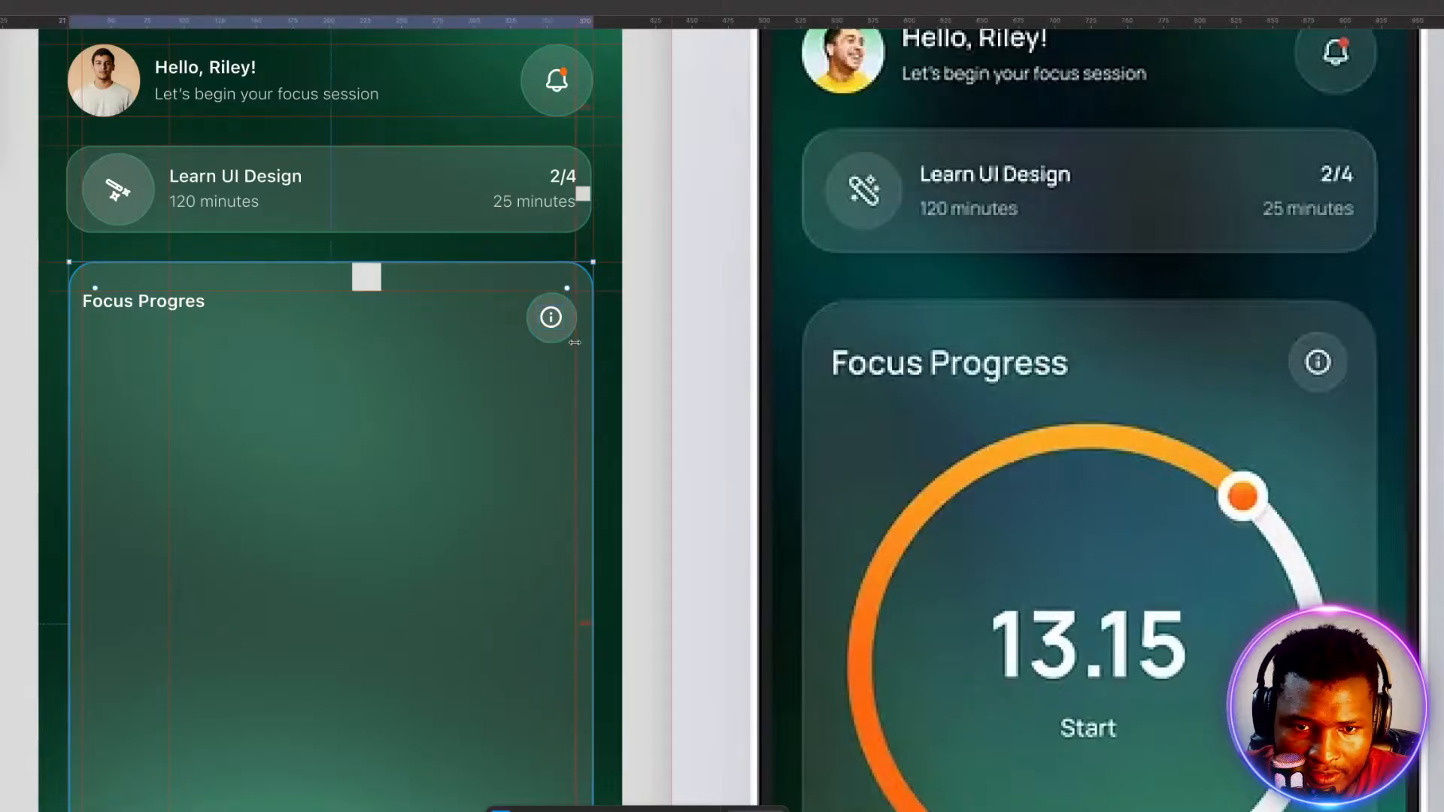
left_click(550, 314)
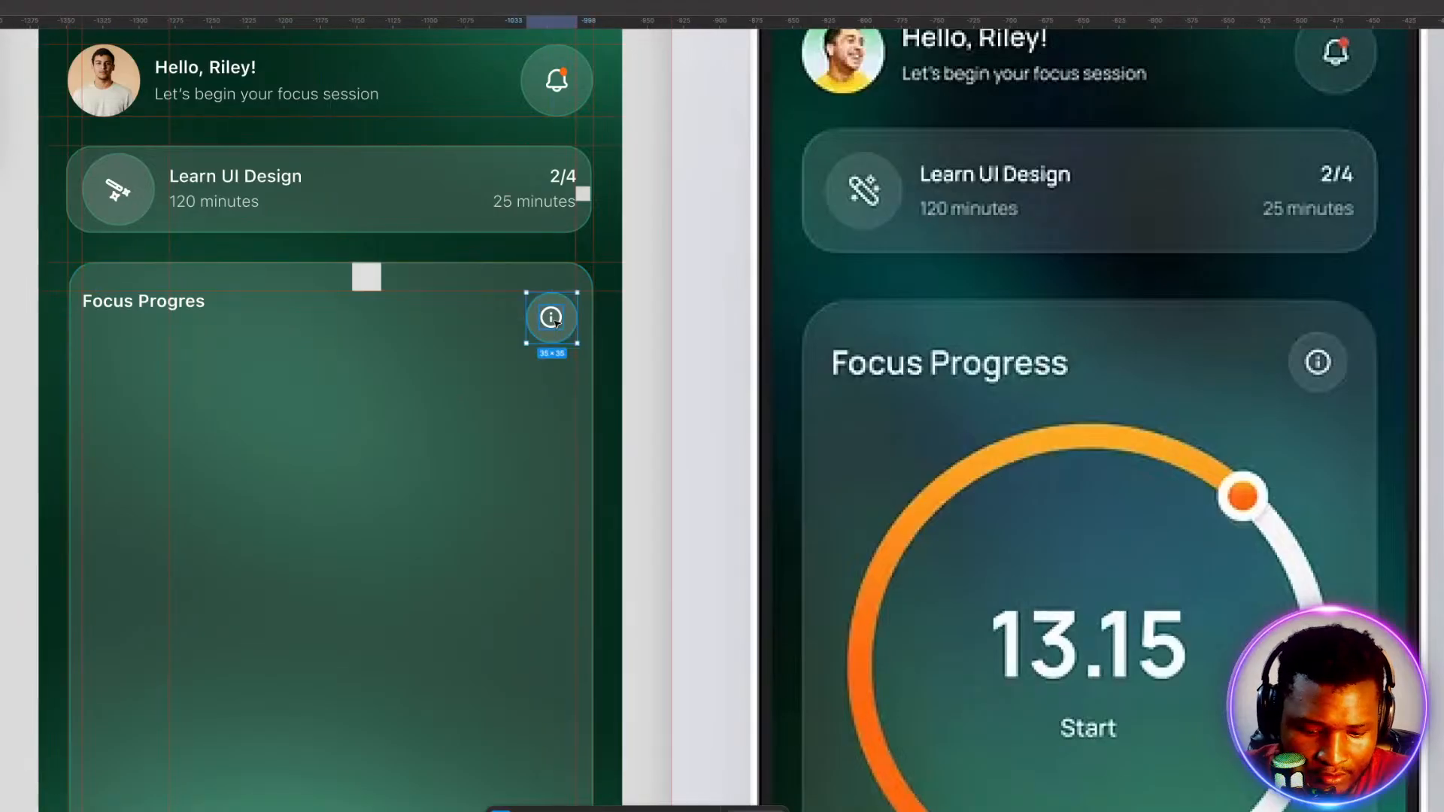
key("ctrl+g")
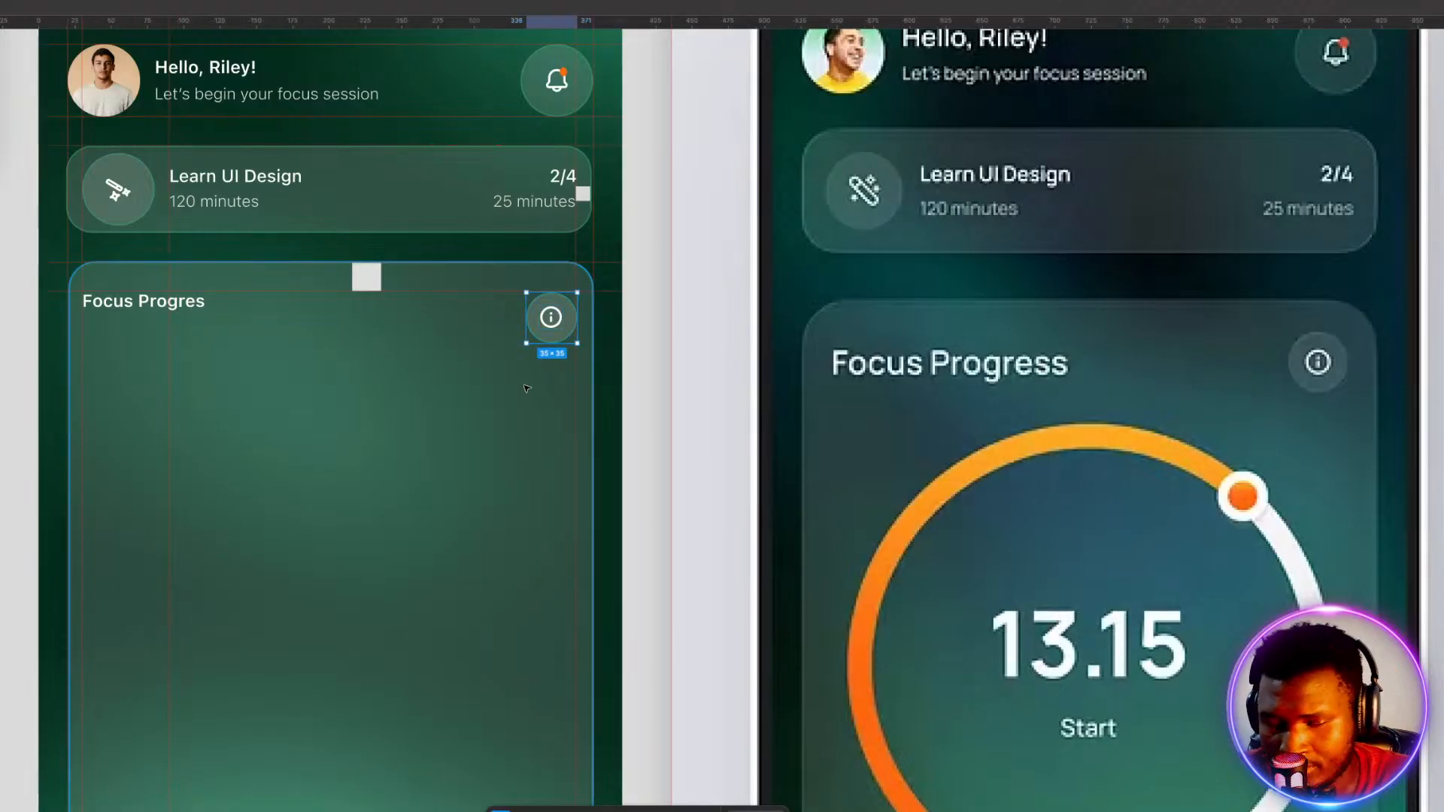
Nudge the info button onto the card's right inner guide and align the card title with its vertical centre.
key("Left")
key("Left")
key("Left")
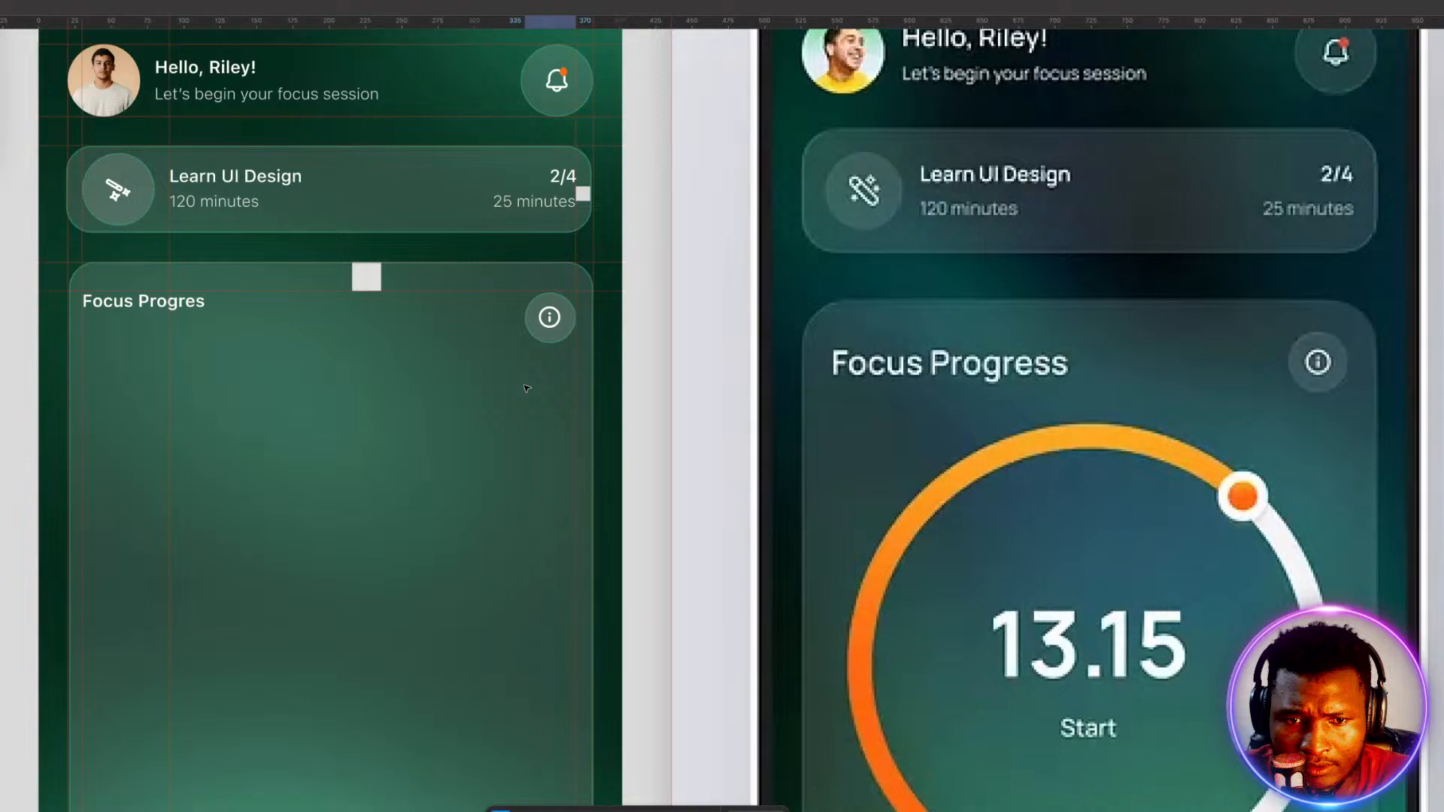
left_click(188, 311, "shift")
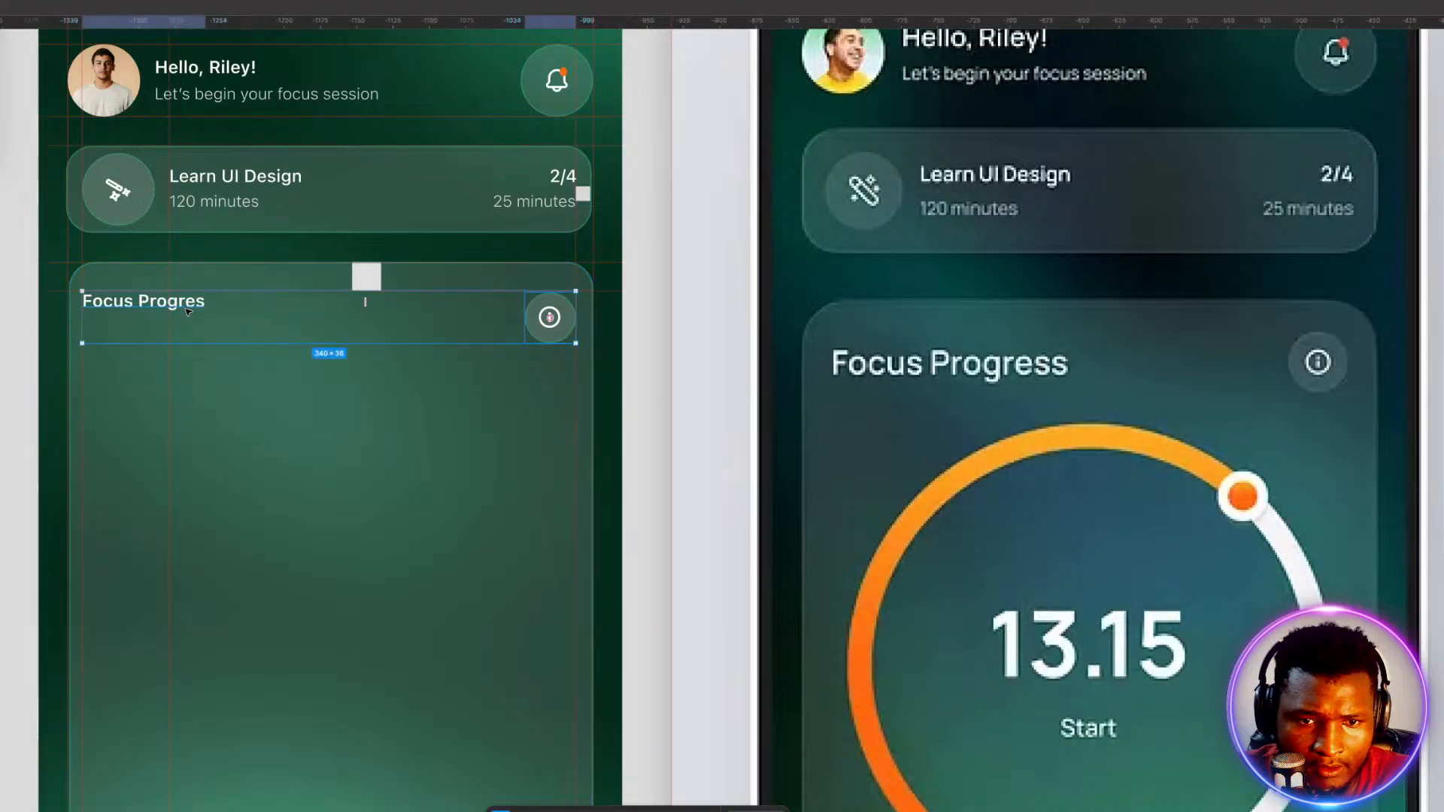
key("alt+v")
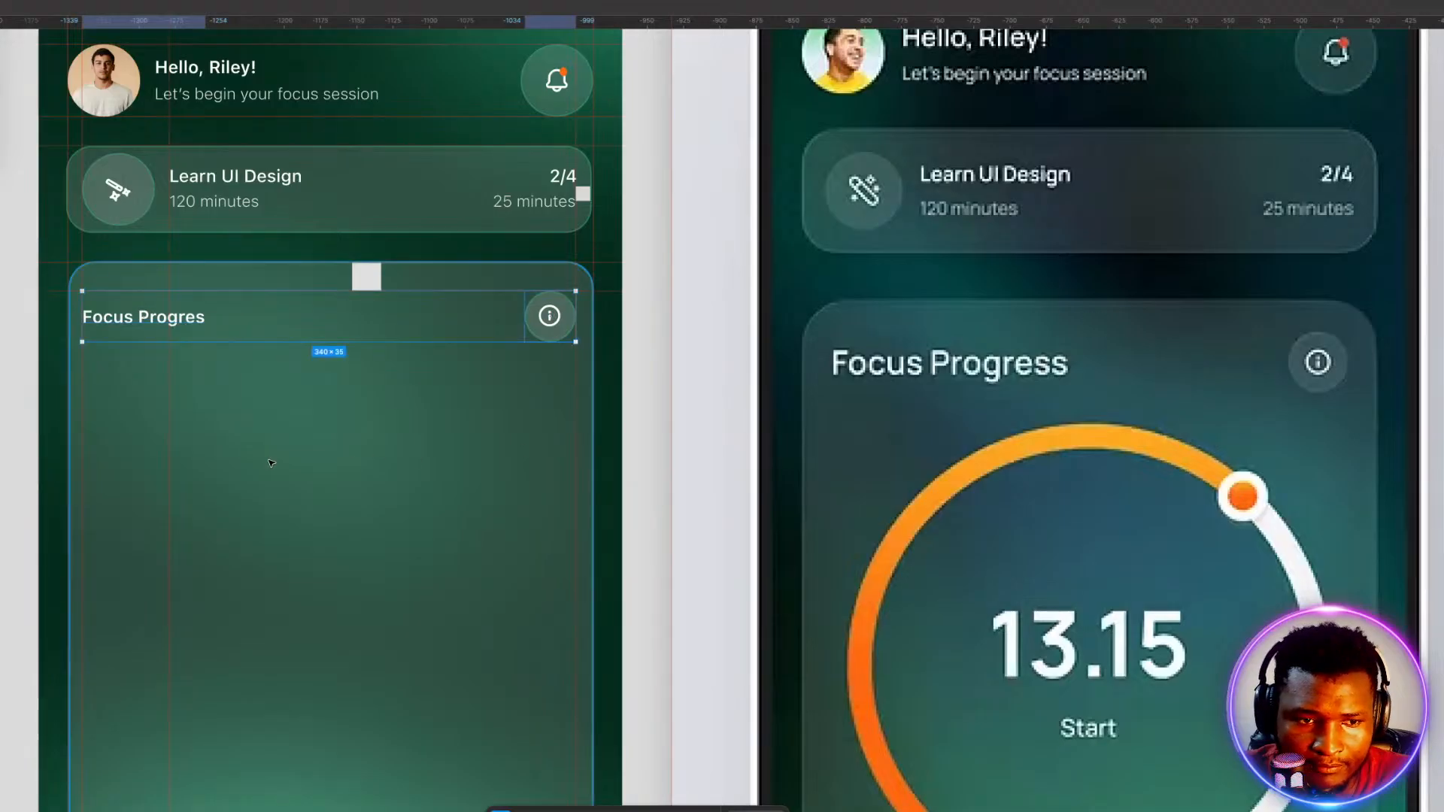
Group the task card's icon circle with its title block, and combine them with the 2/4 text block and card background.
left_click(173, 184)
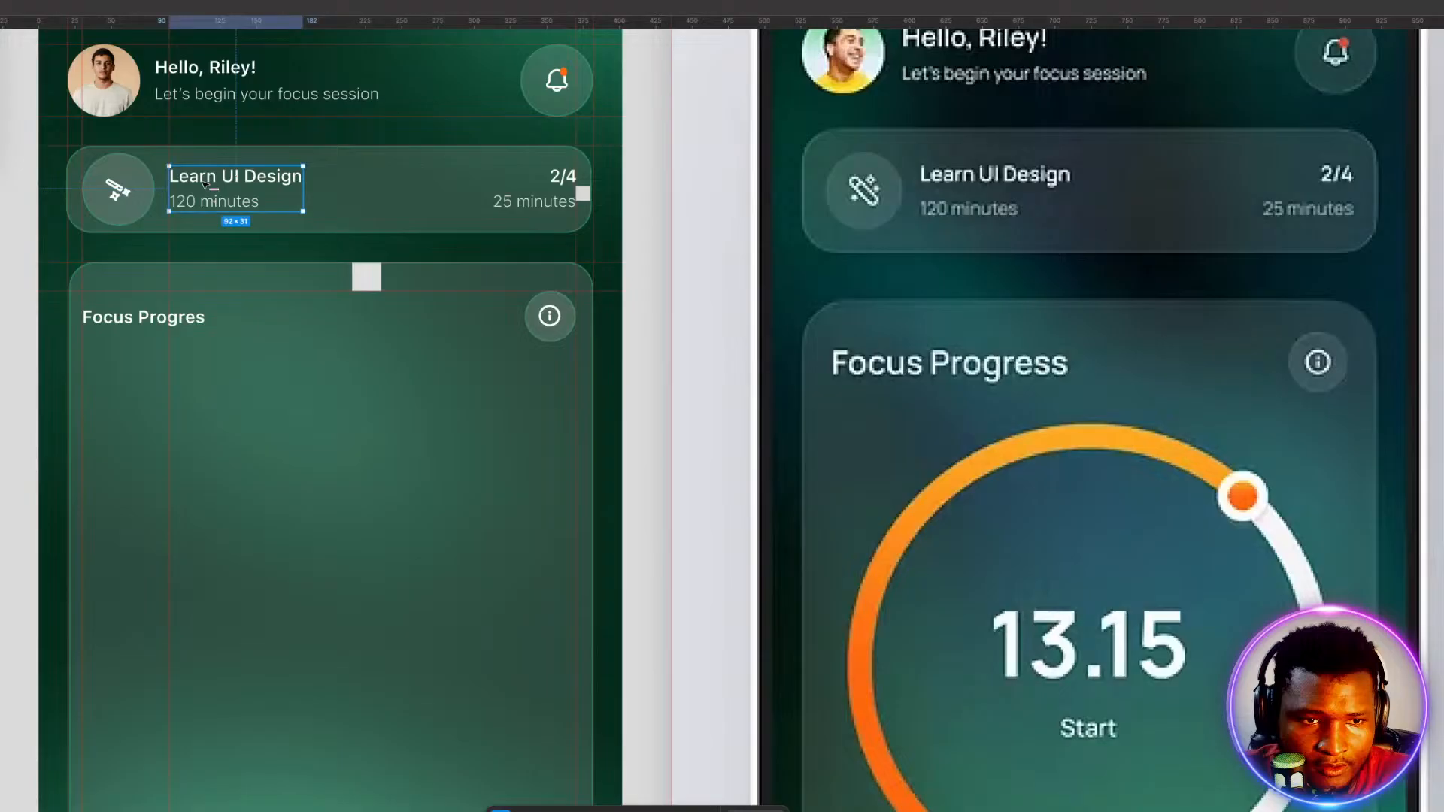
left_click(118, 188)
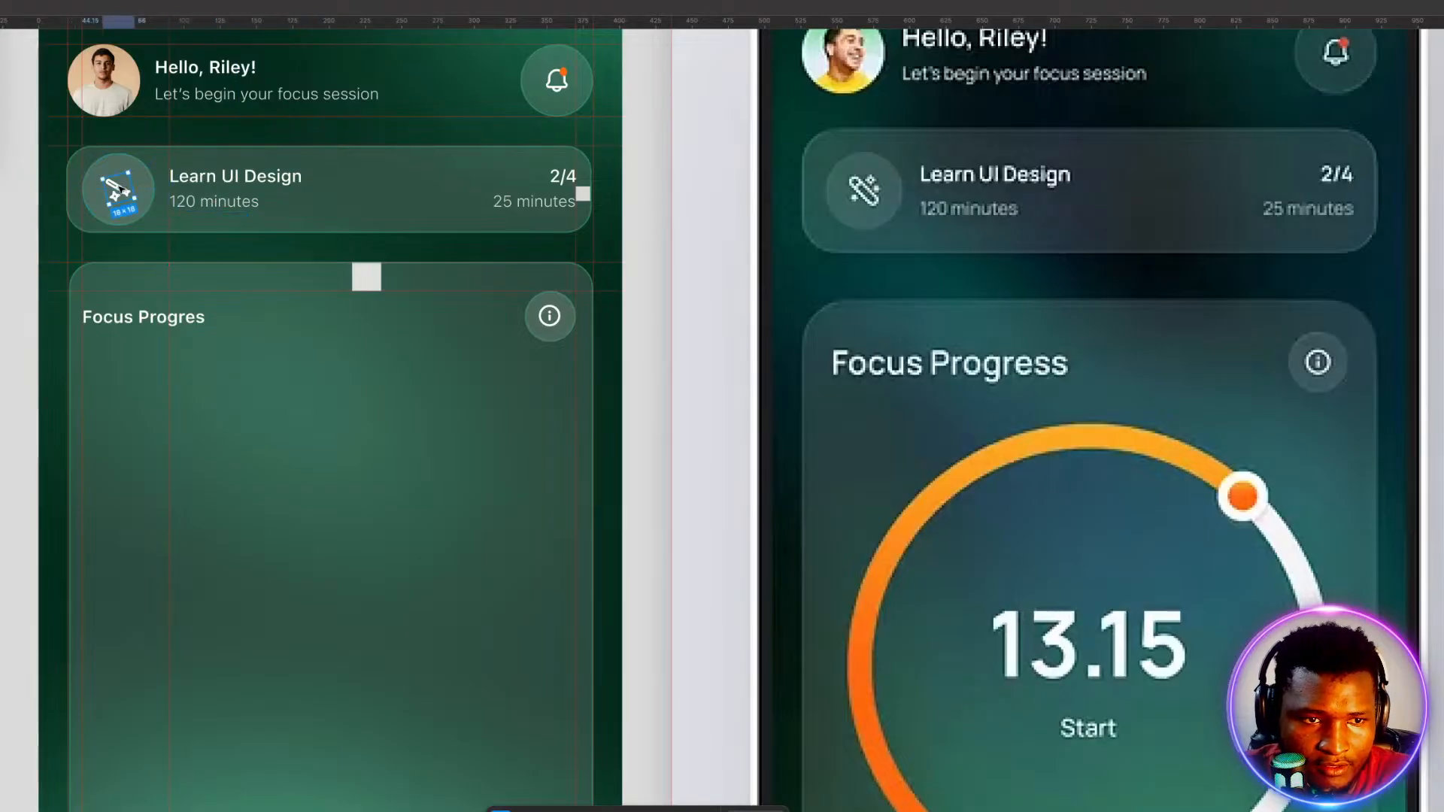
left_click(146, 178)
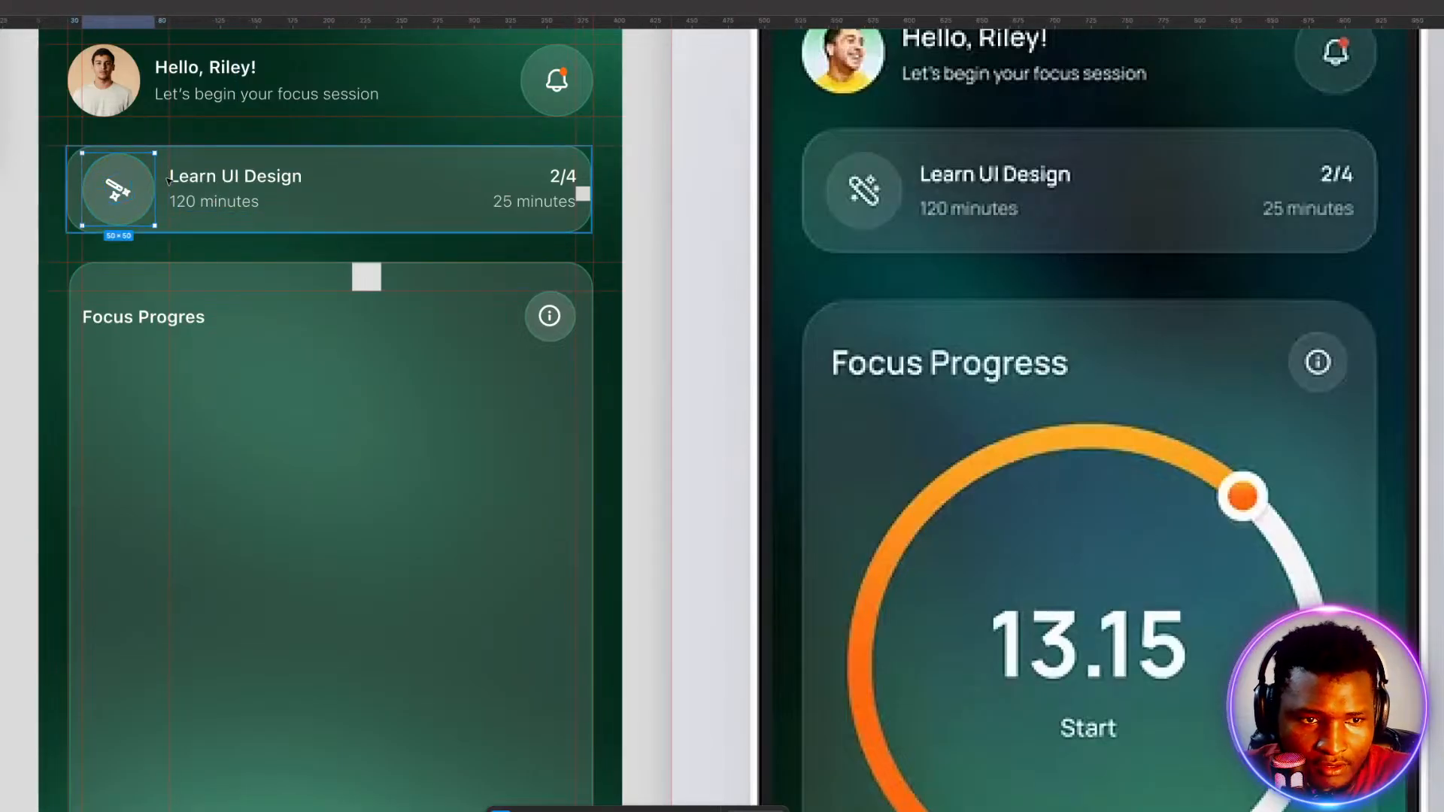
left_click(203, 178, "shift")
key("ctrl+g")
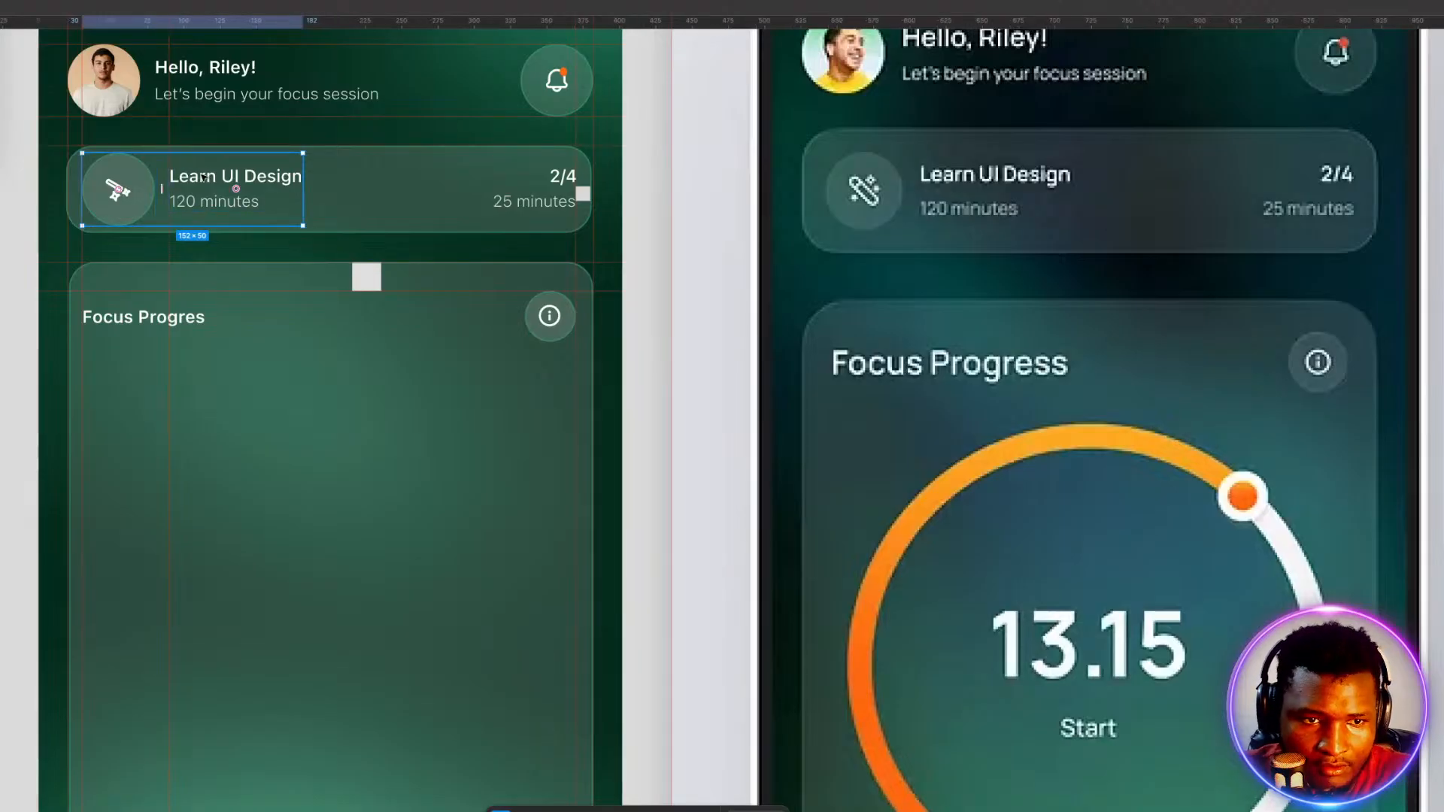
left_click(528, 204, "shift")
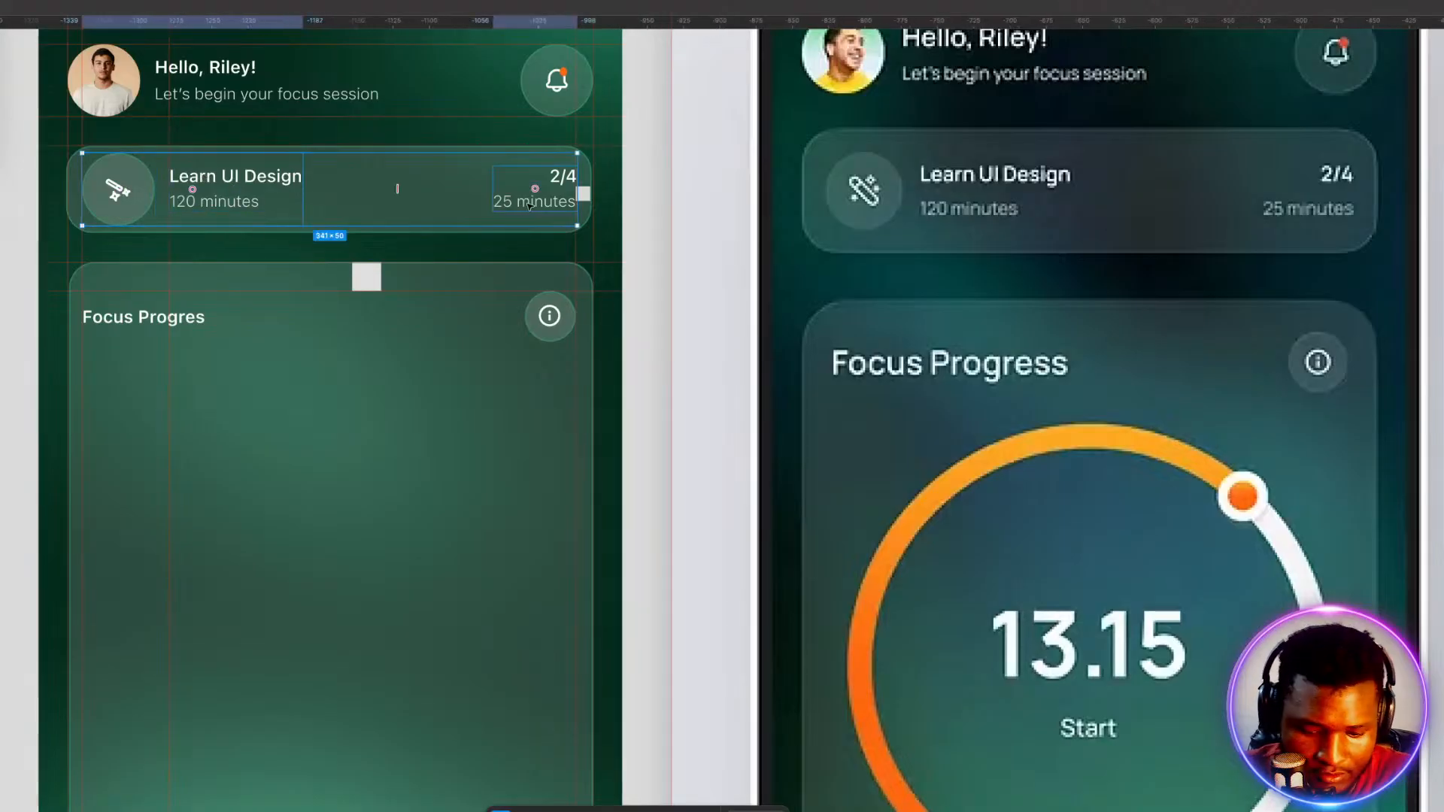
key("shift+a")
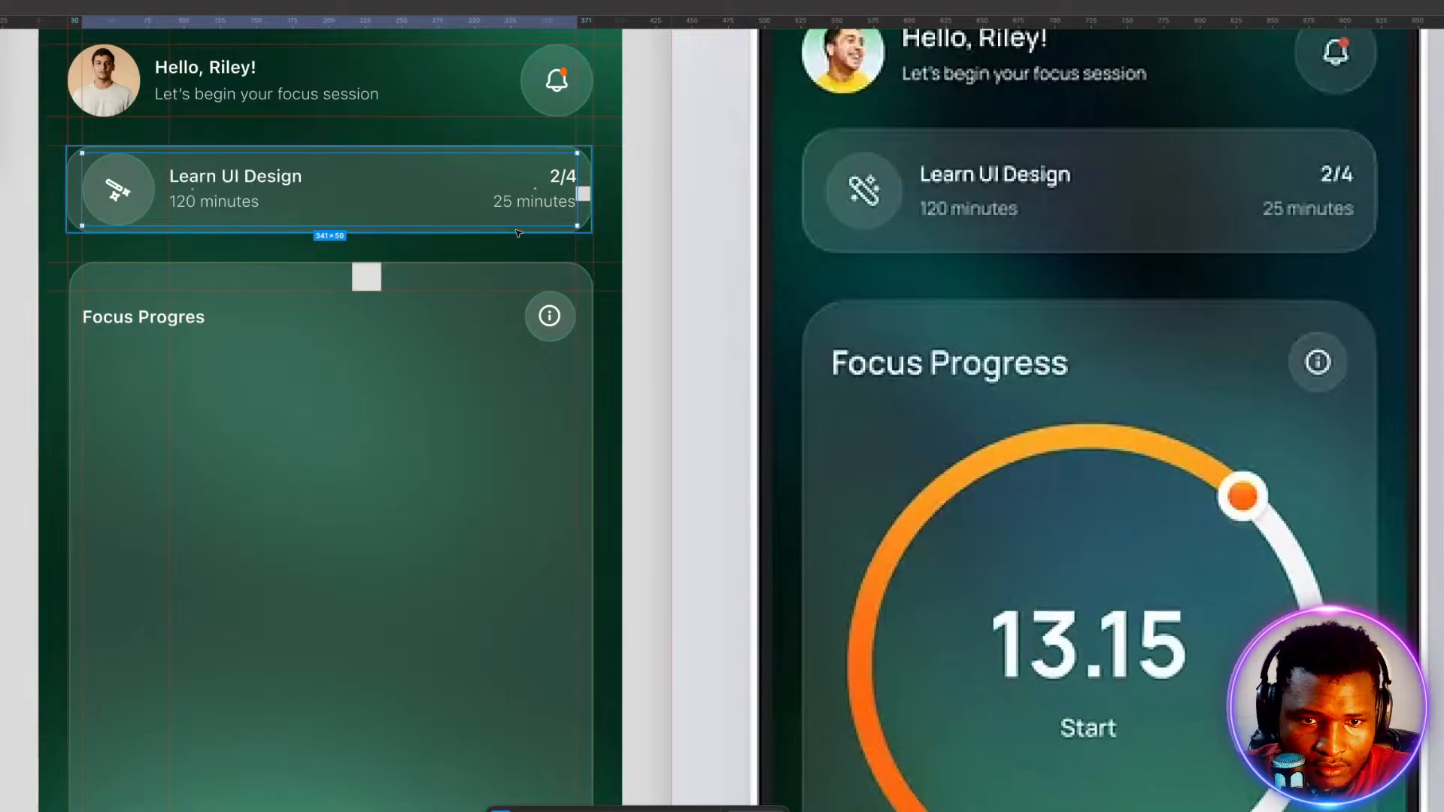
left_click(516, 231, "shift")
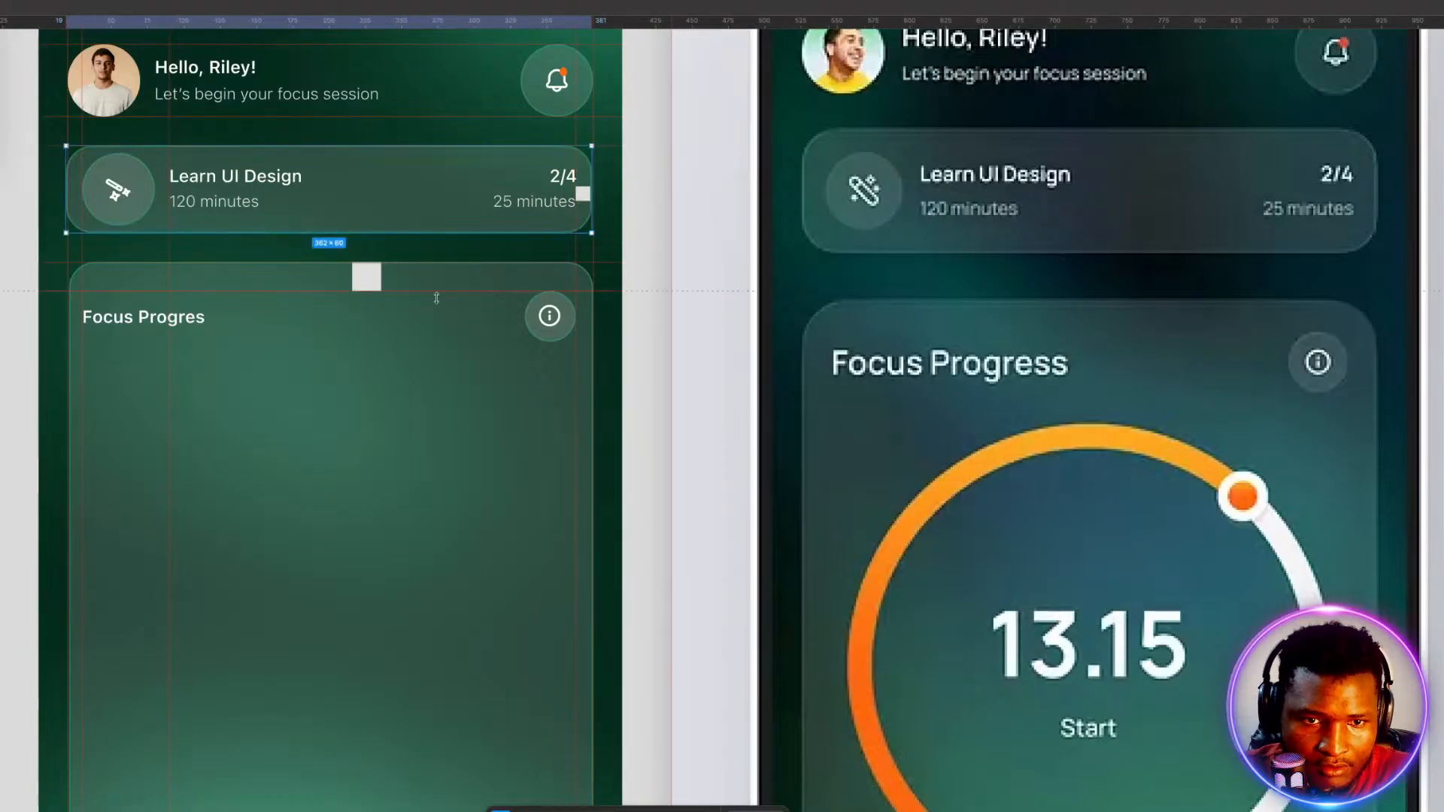
key("Escape")
Group the bell icon with its circle, and combine that button with the profile picture and greeting into one header row.
left_click(280, 94)
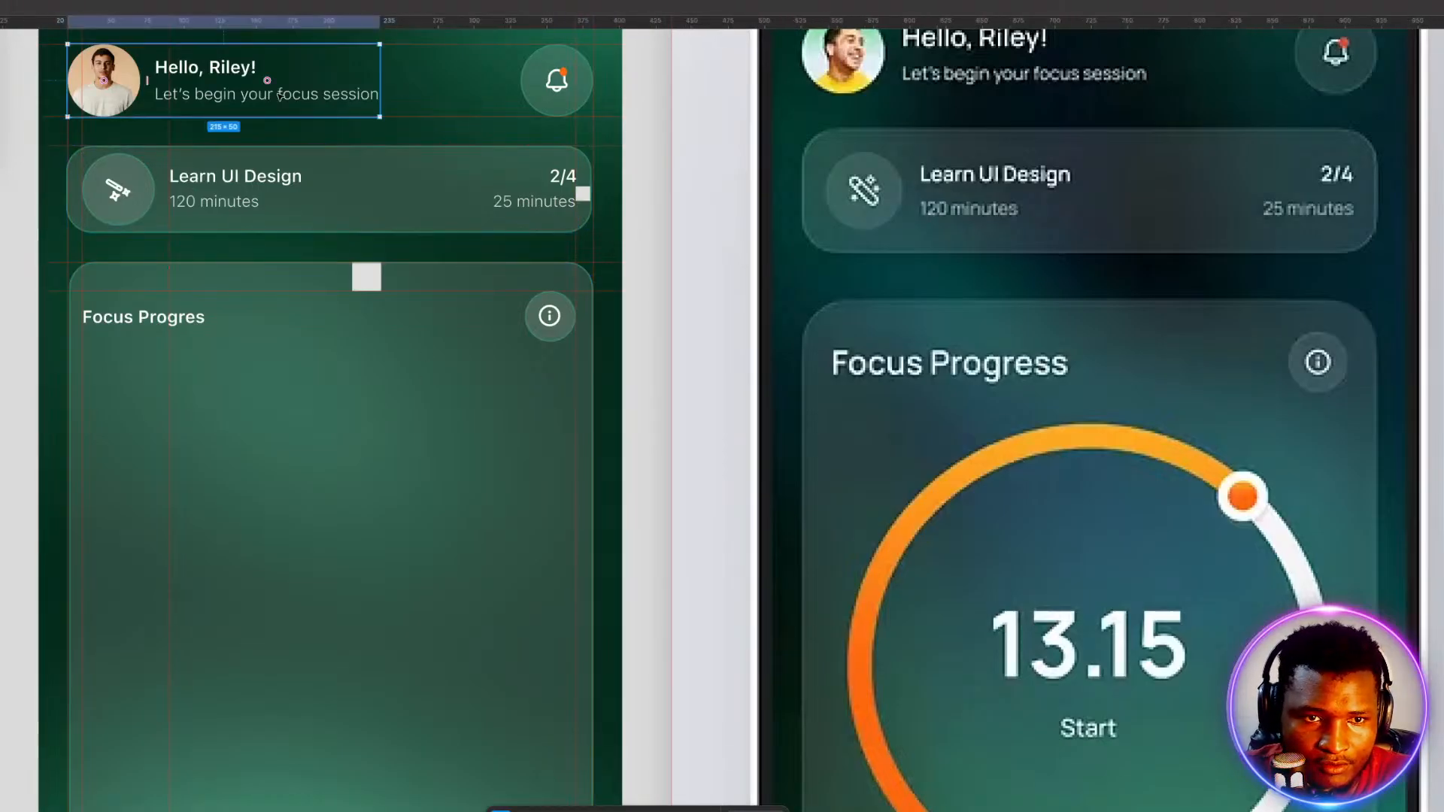
left_click(552, 89)
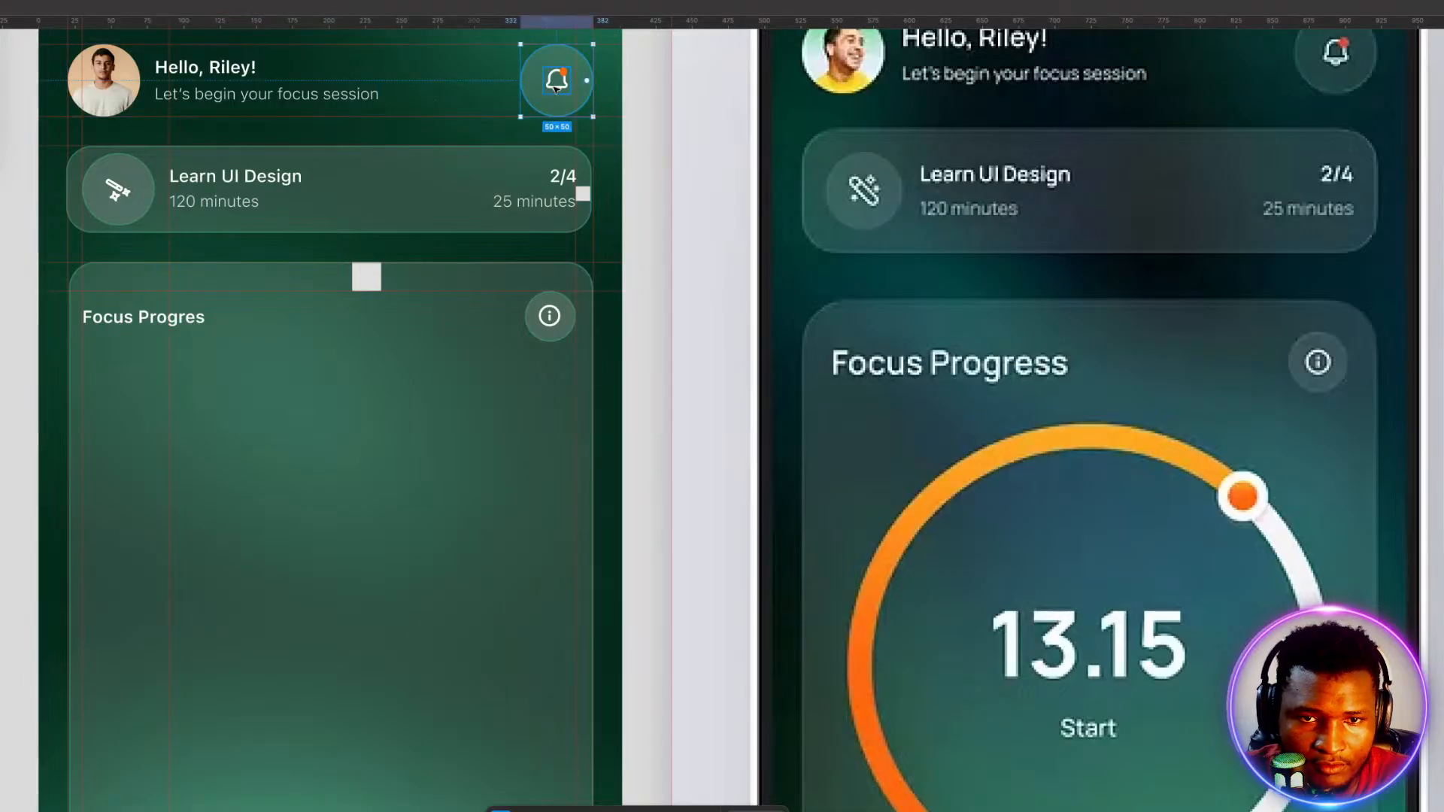
double_click(556, 89)
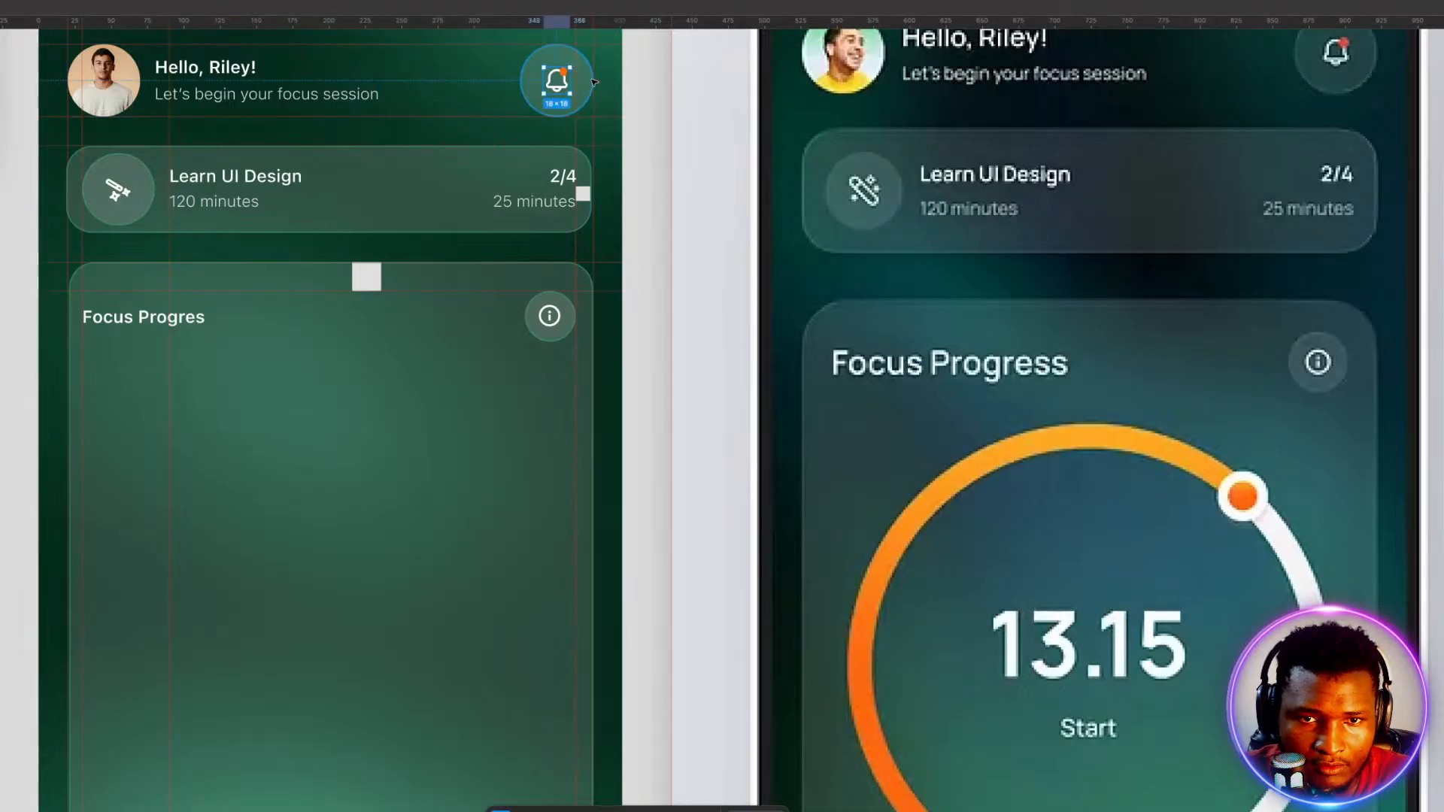
left_click(591, 80, "shift")
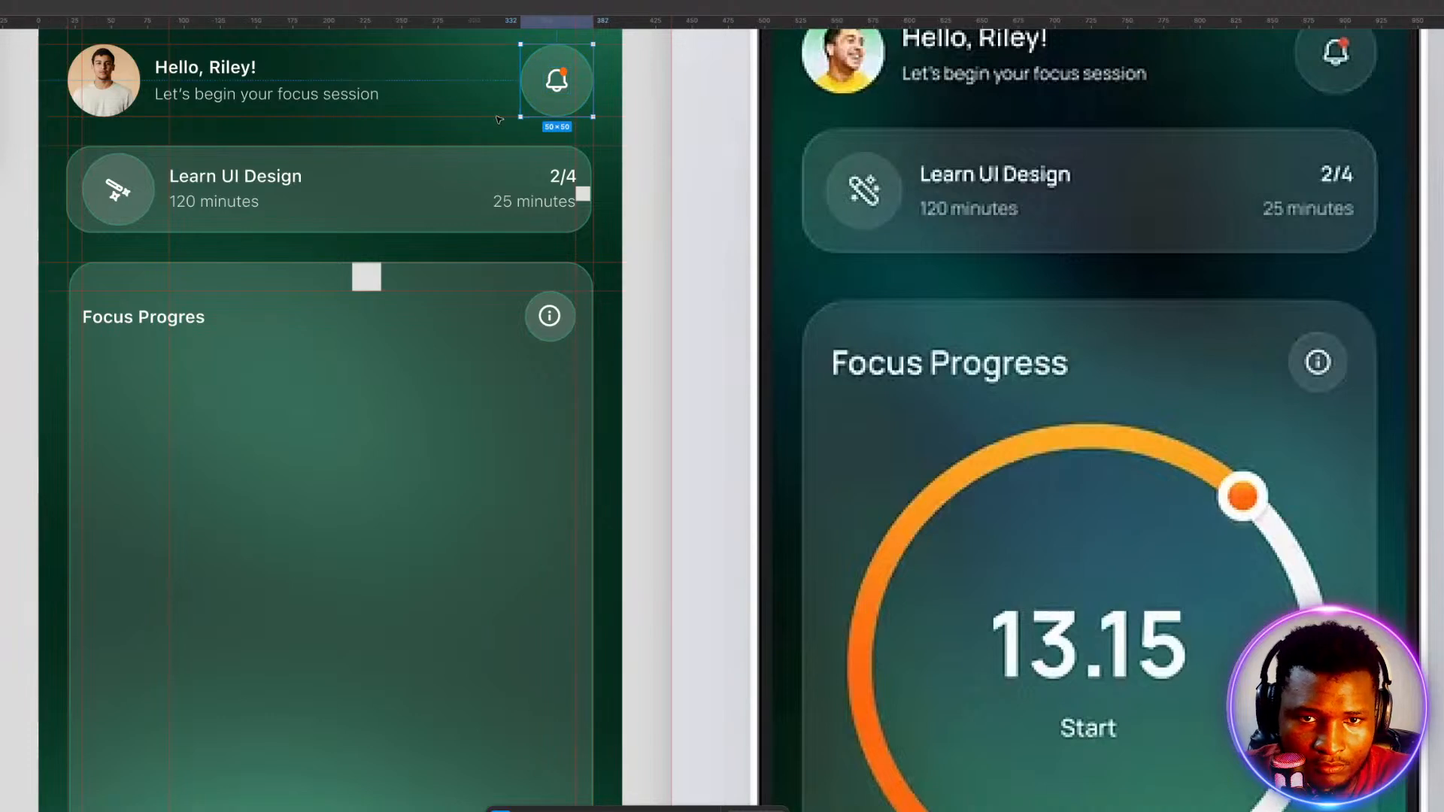
left_click(224, 79)
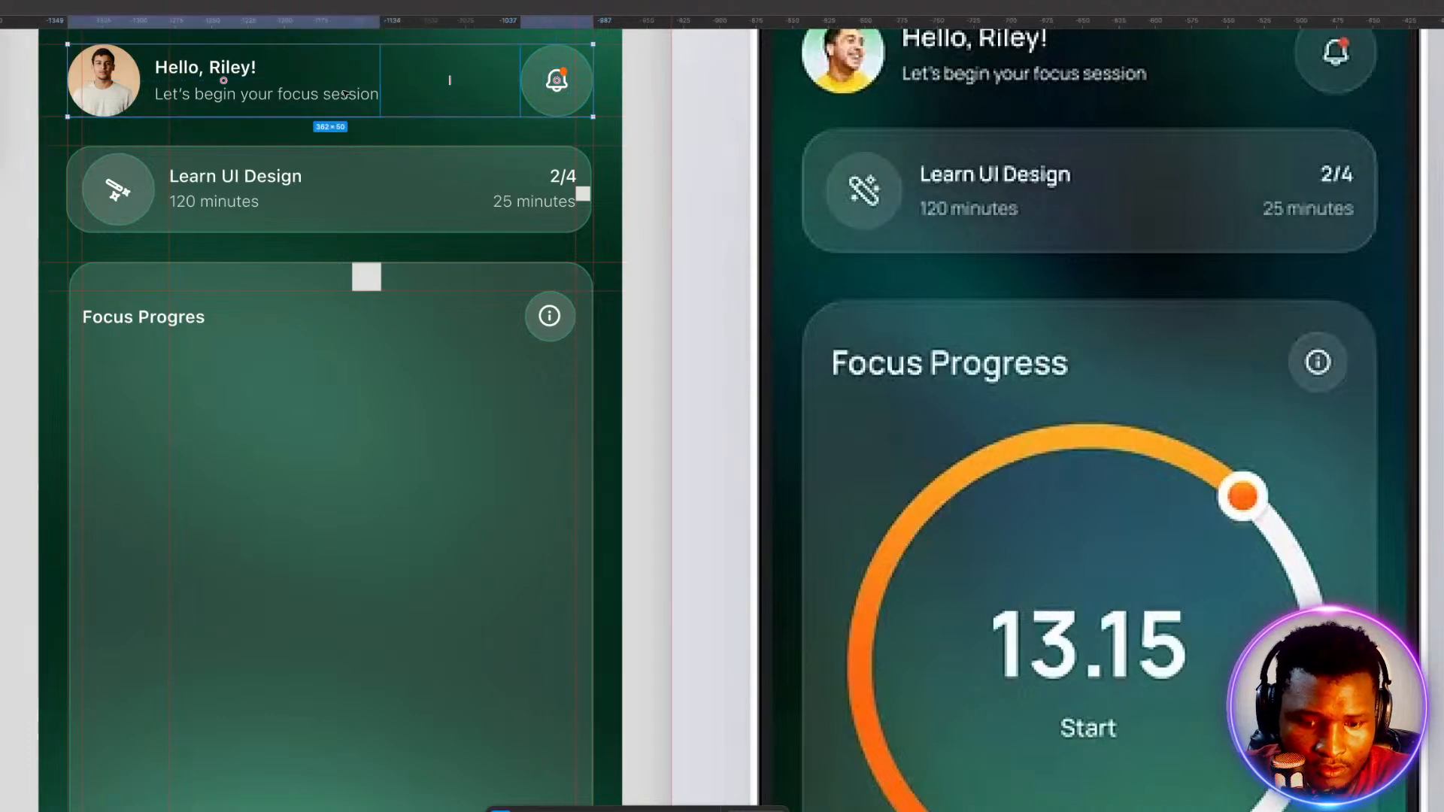
left_click(416, 196)
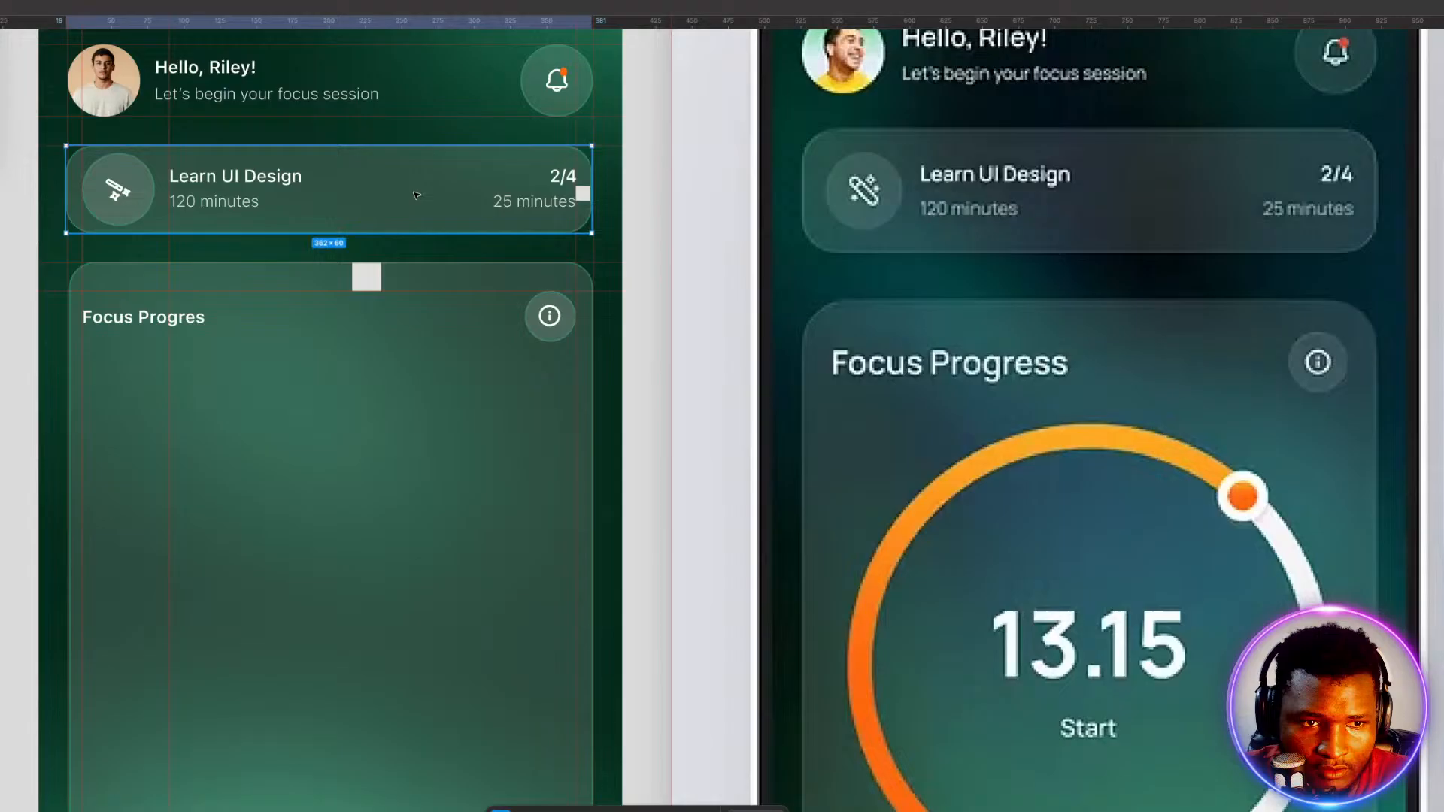
Place a horizontal guide along the lower edge of the Focus Progress card's info button.
left_click(411, 377)
scroll(417, 368, "down", 3)
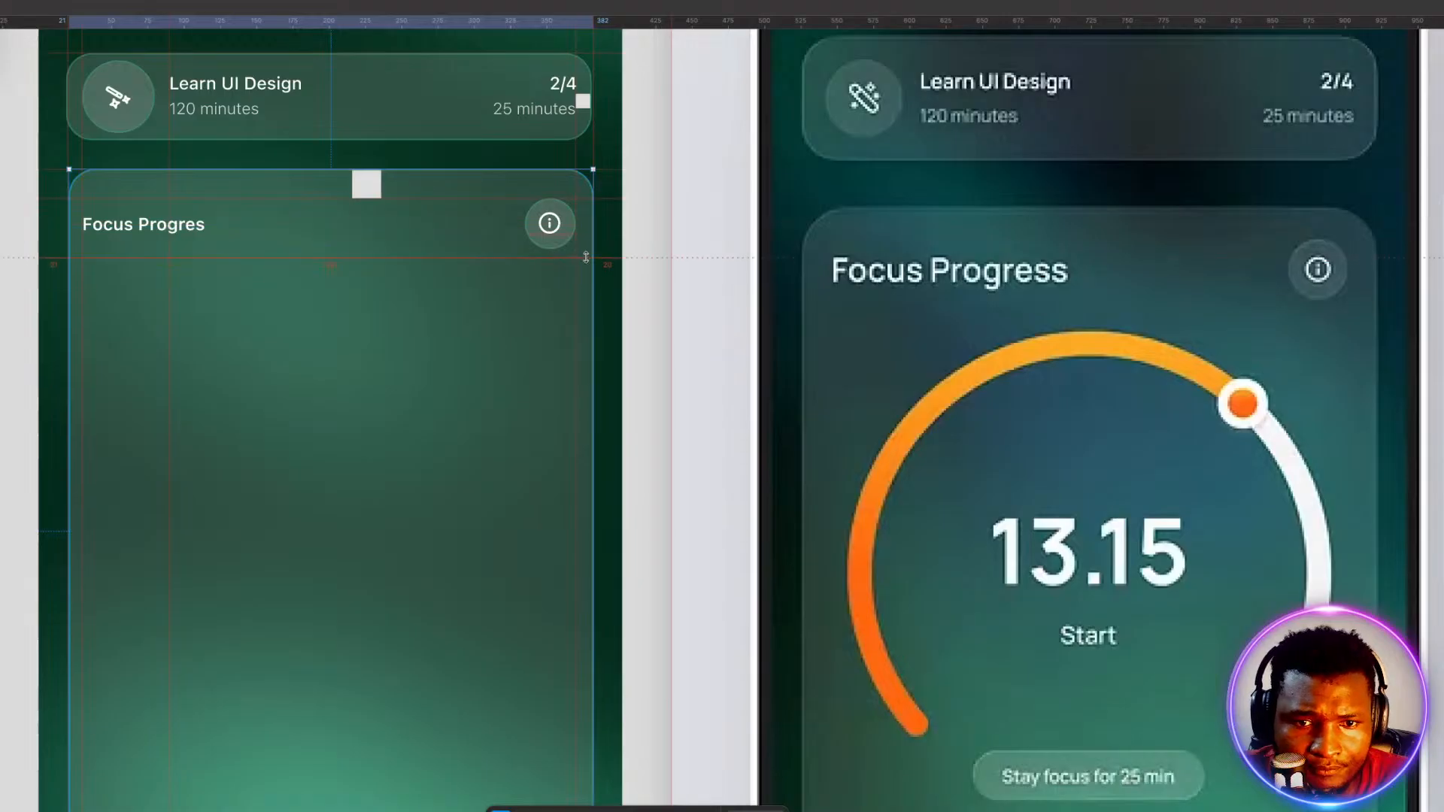
left_click_drag(594, 247, 594, 247)
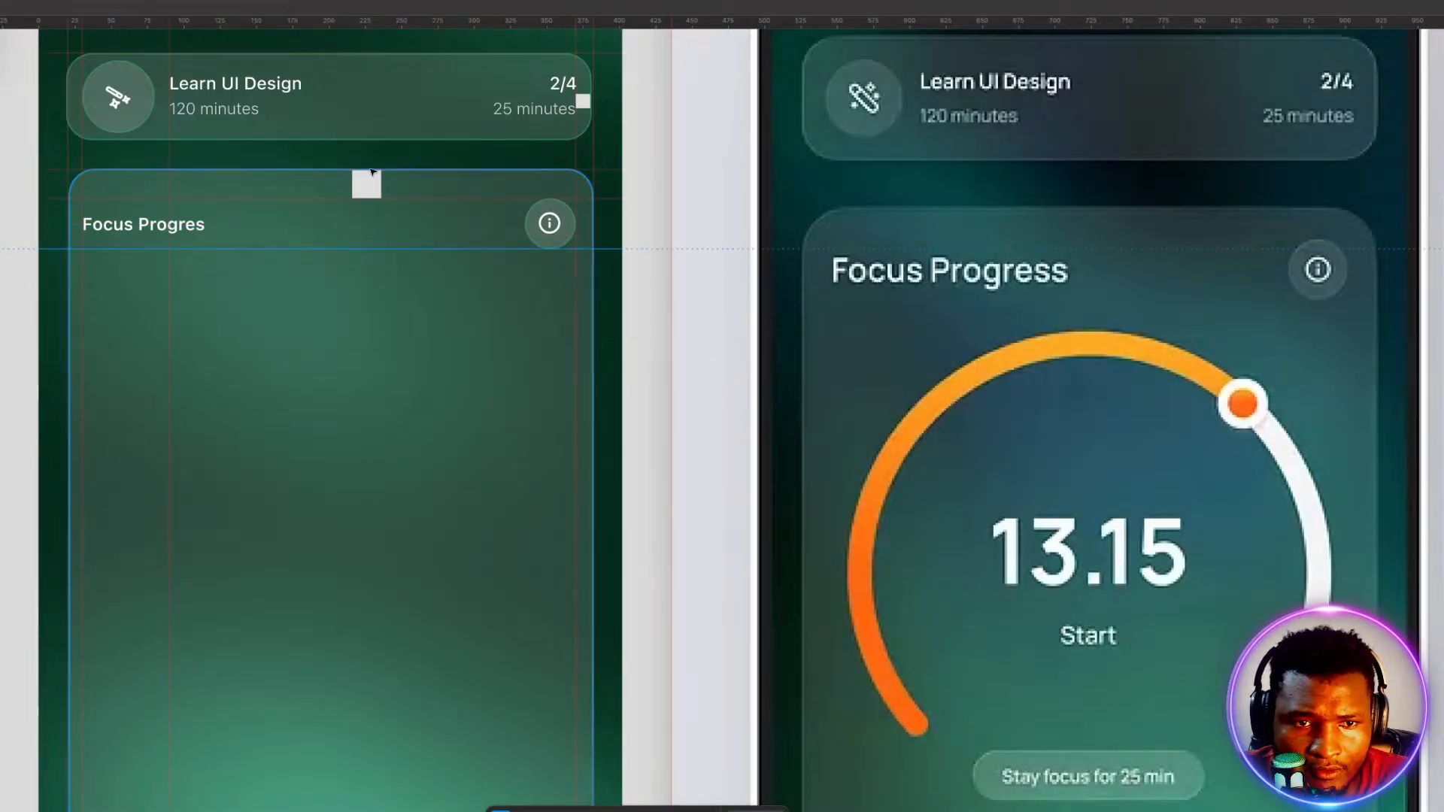
left_click(369, 182)
left_click_drag(375, 323, 375, 333)
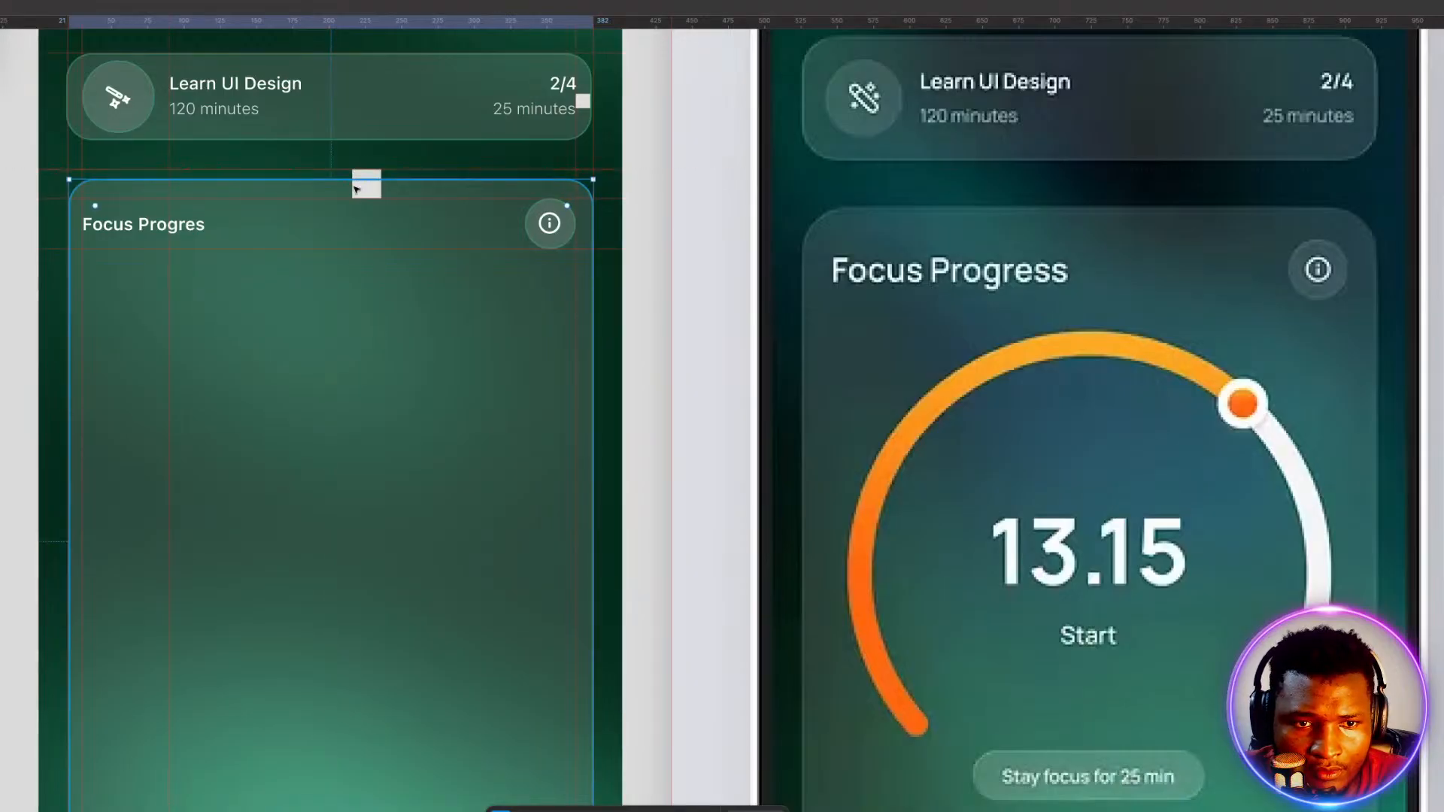
left_click_drag(369, 303, 365, 337)
left_click(371, 184)
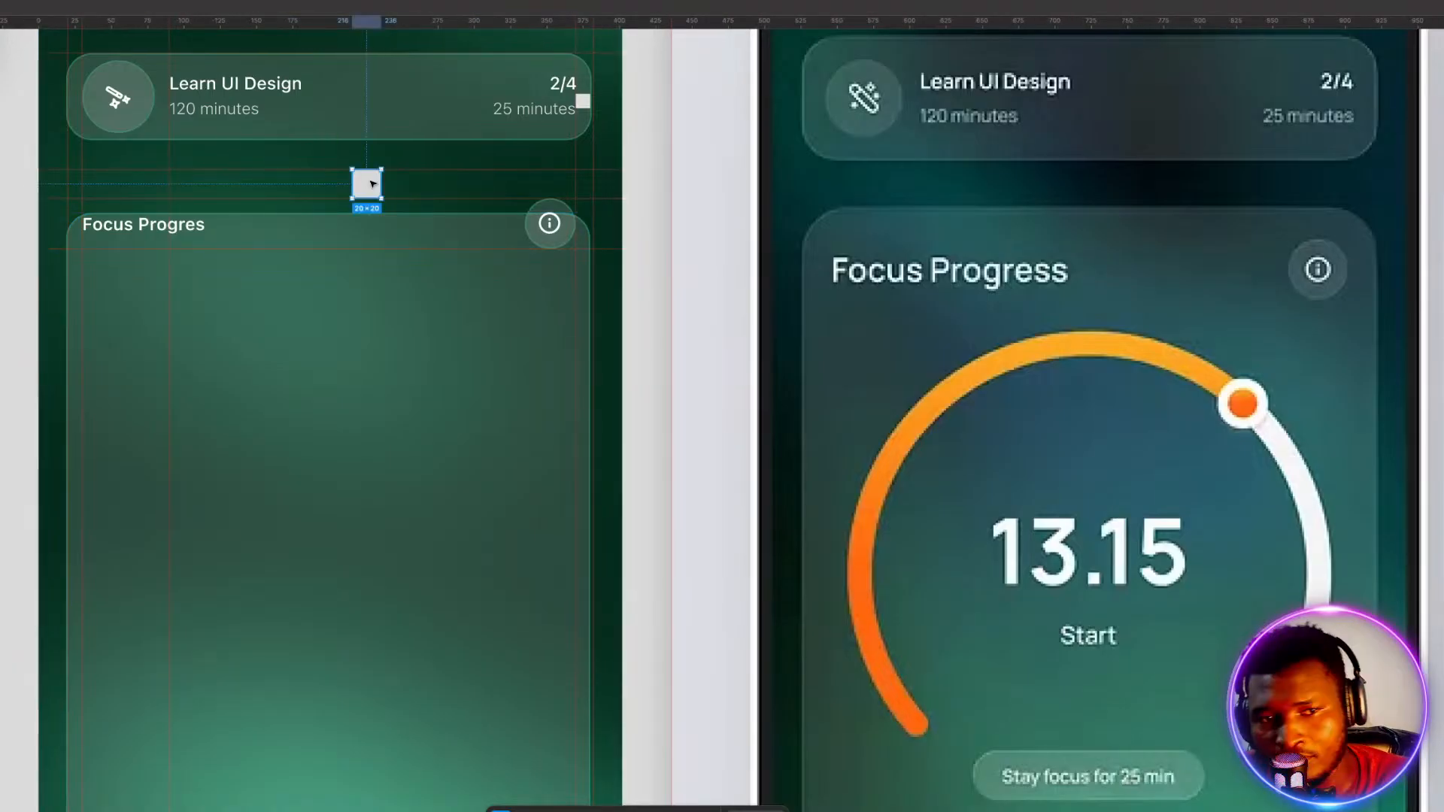
left_click(352, 312)
left_click_drag(352, 312, 354, 268)
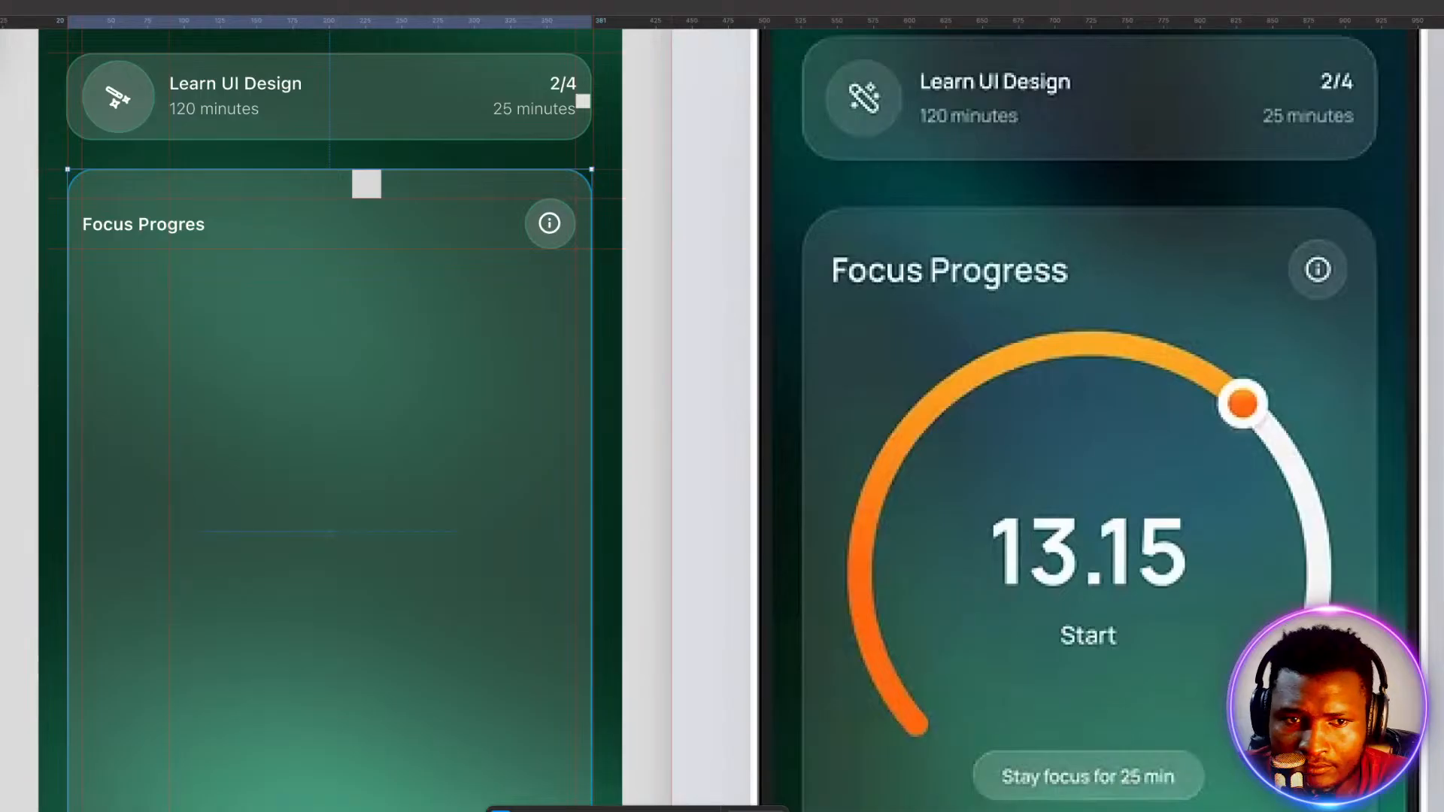
Move the 20 × 20 spacing square directly below the info button's lower guide and place a horizontal guide at the square's lower edge.
left_click(370, 185)
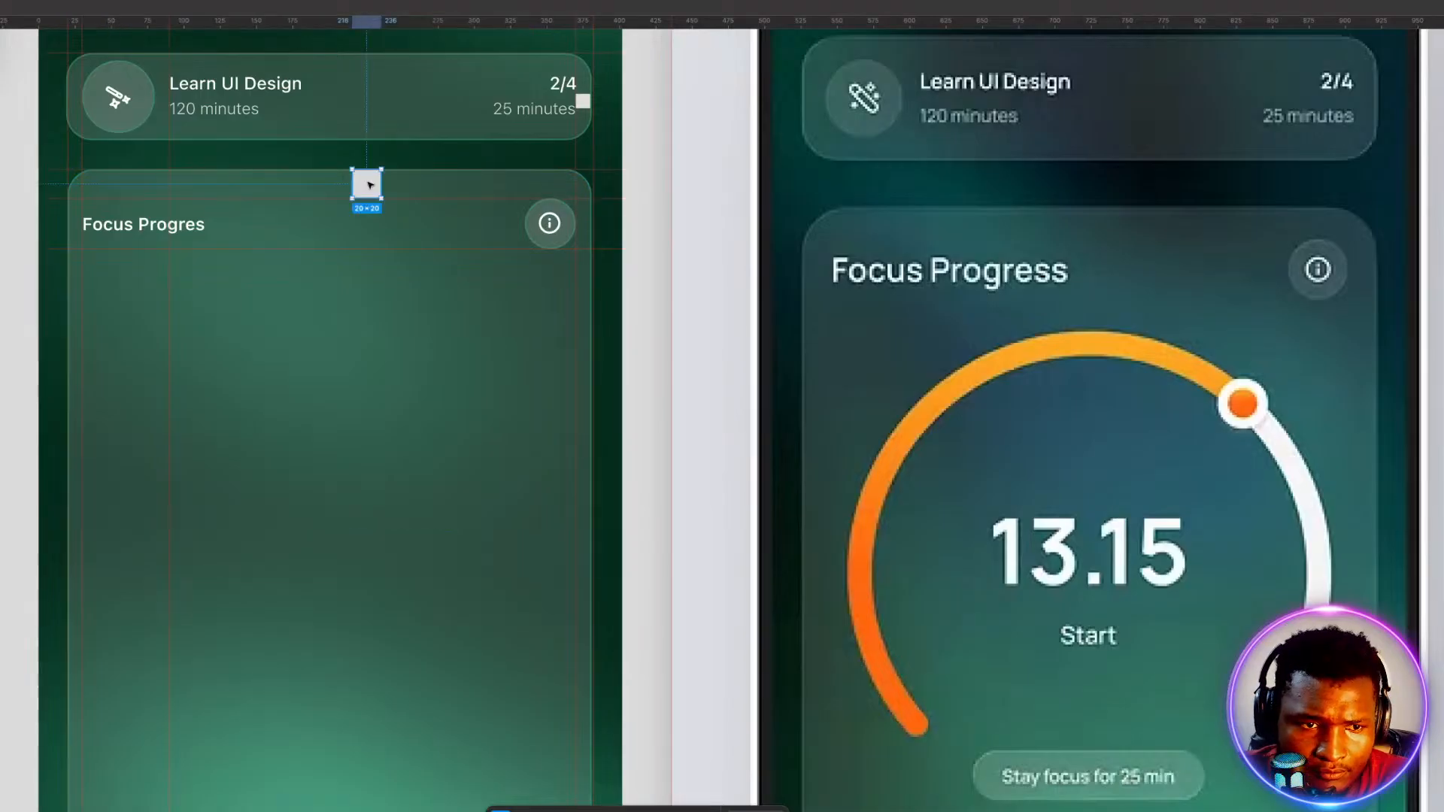
left_click_drag(370, 185, 362, 264)
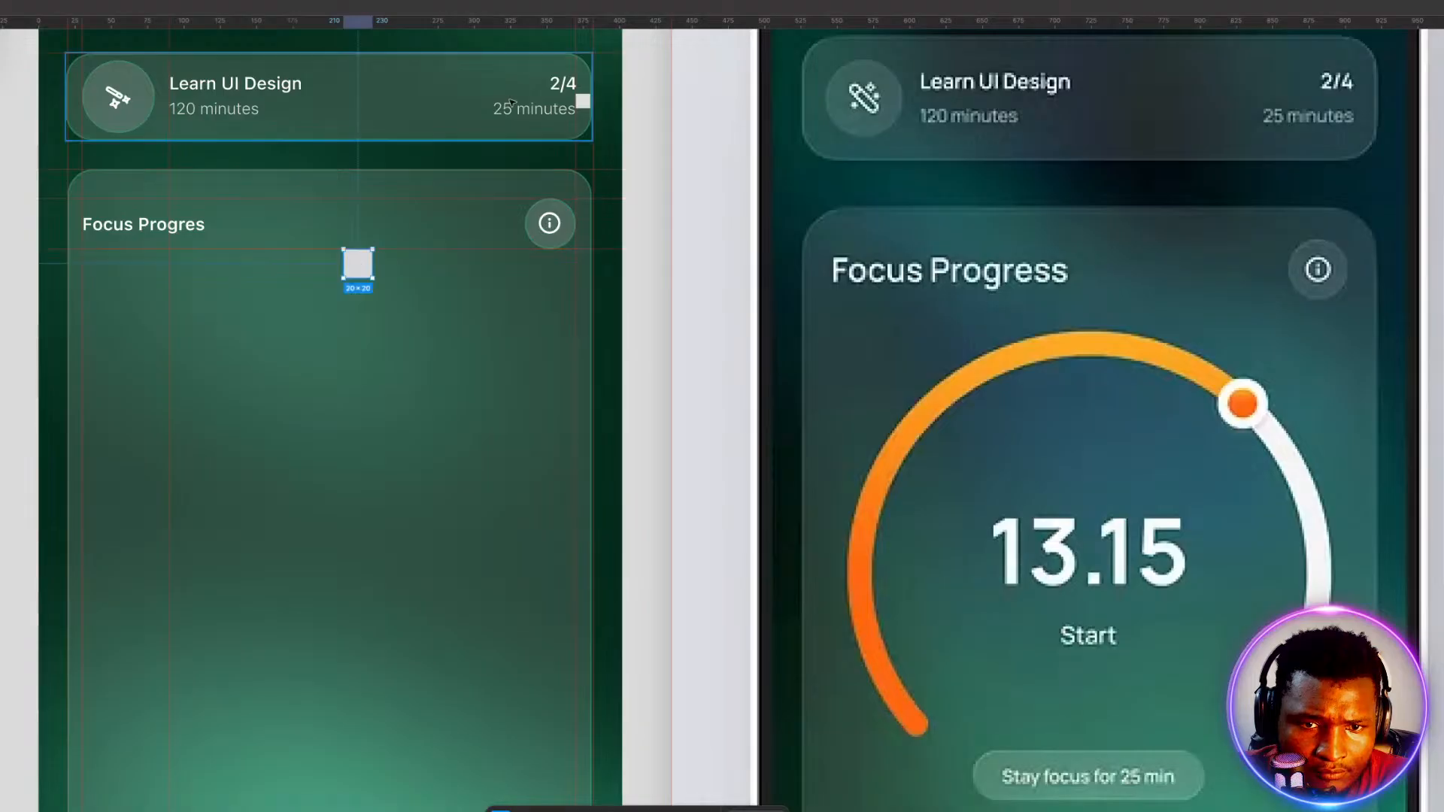
key("Escape")
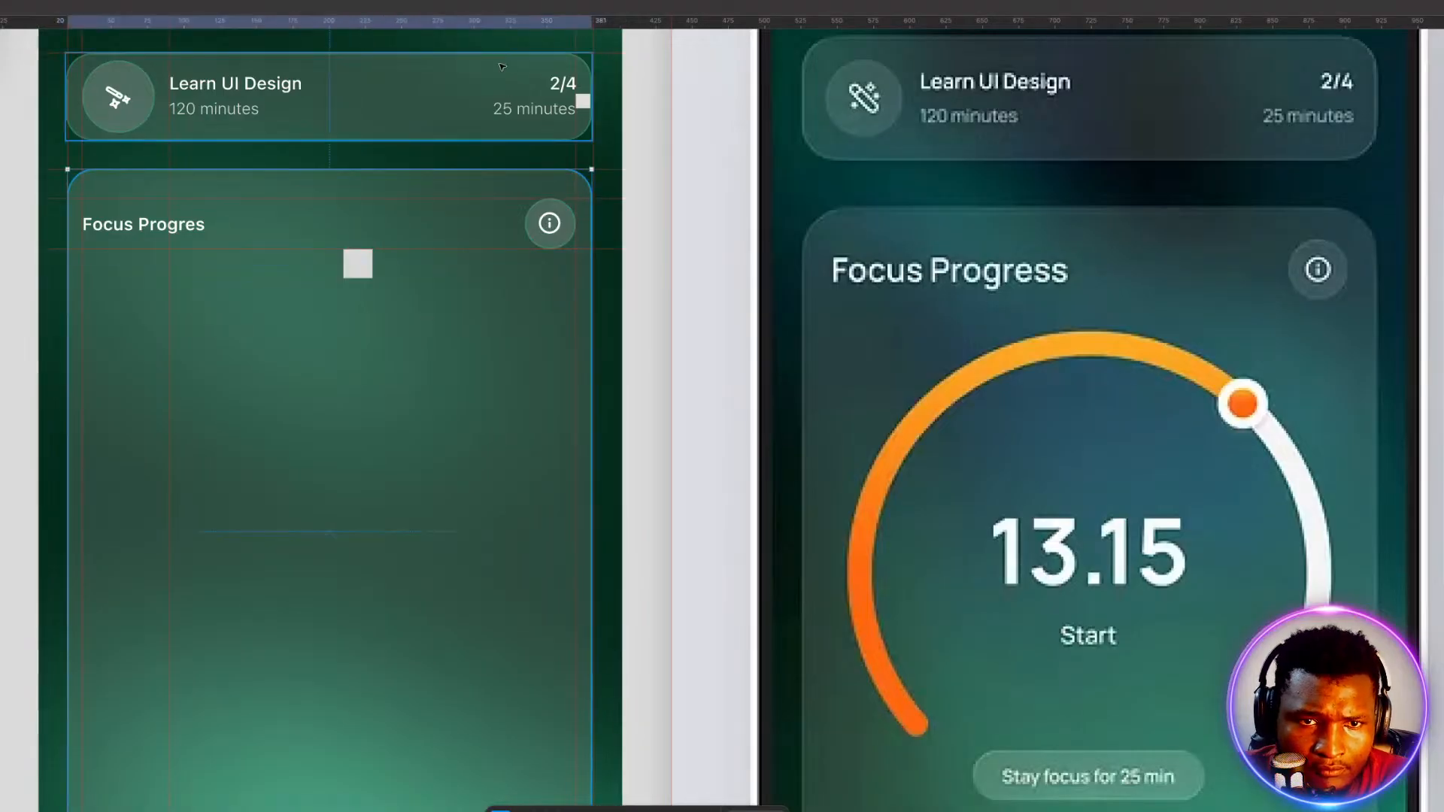
key("Escape")
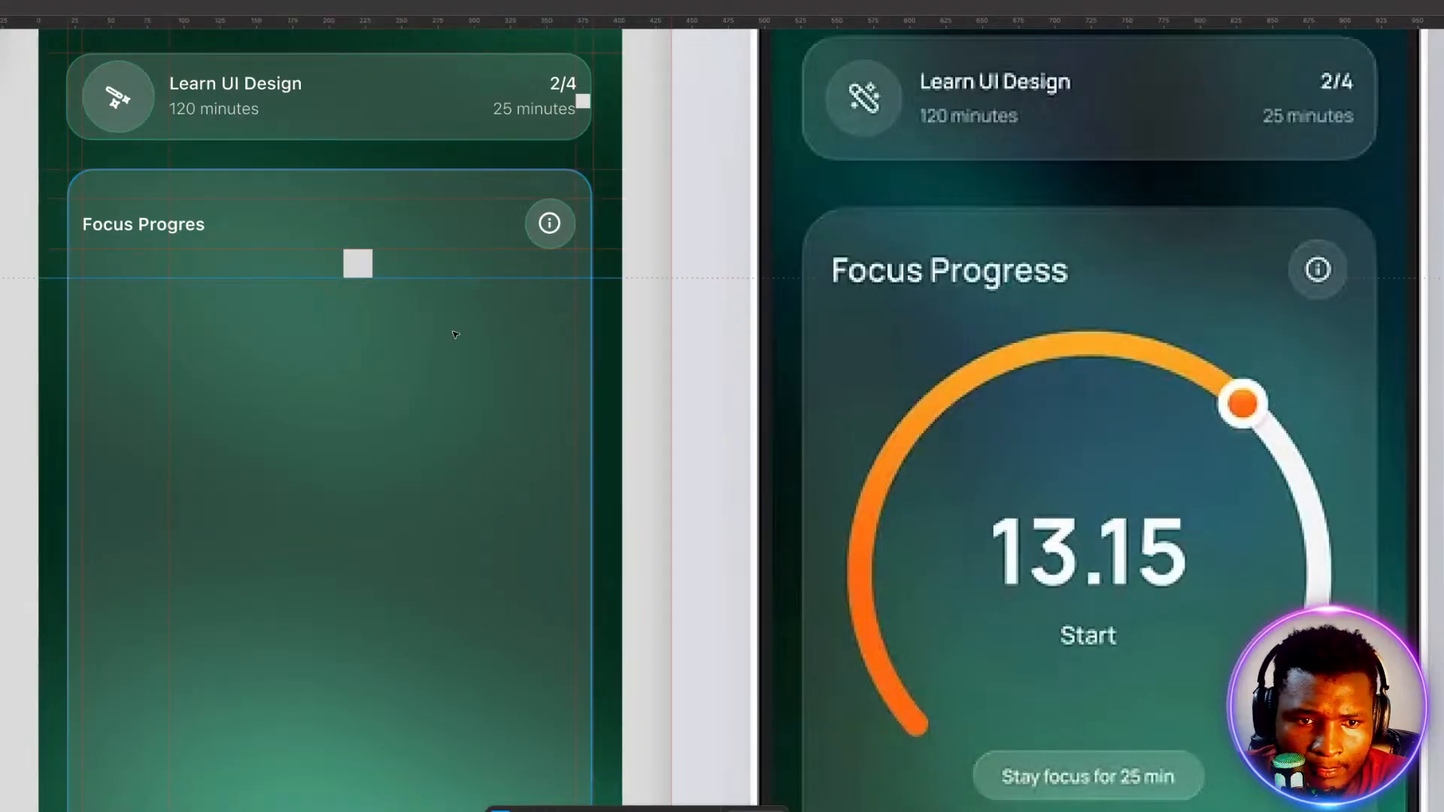
left_click(456, 391)
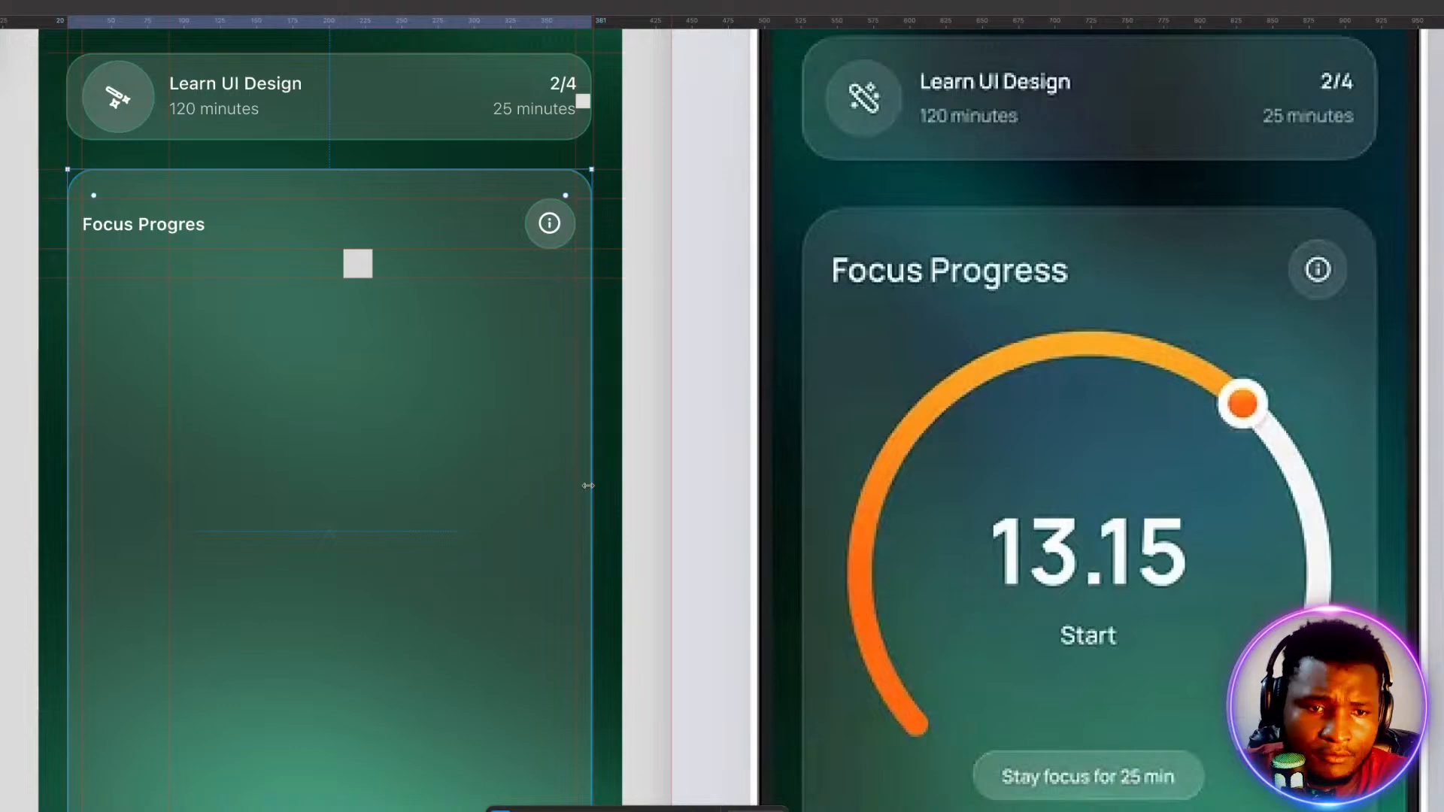
scroll(464, 441, "down", 1)
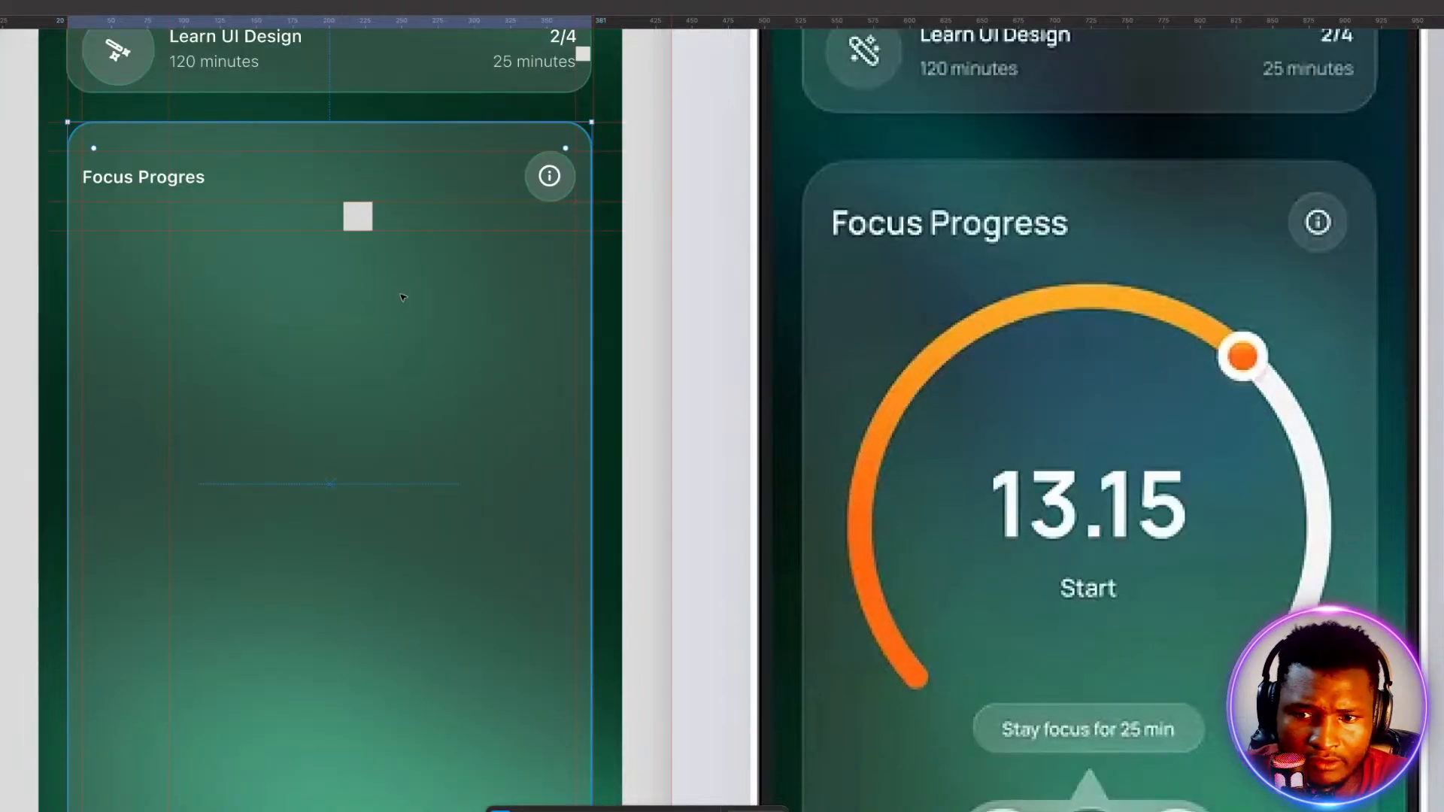
Set 20 × 20 spacing squares against the card's left and right inner guides and place vertical guides at the squares' inner edges.
left_click(367, 222)
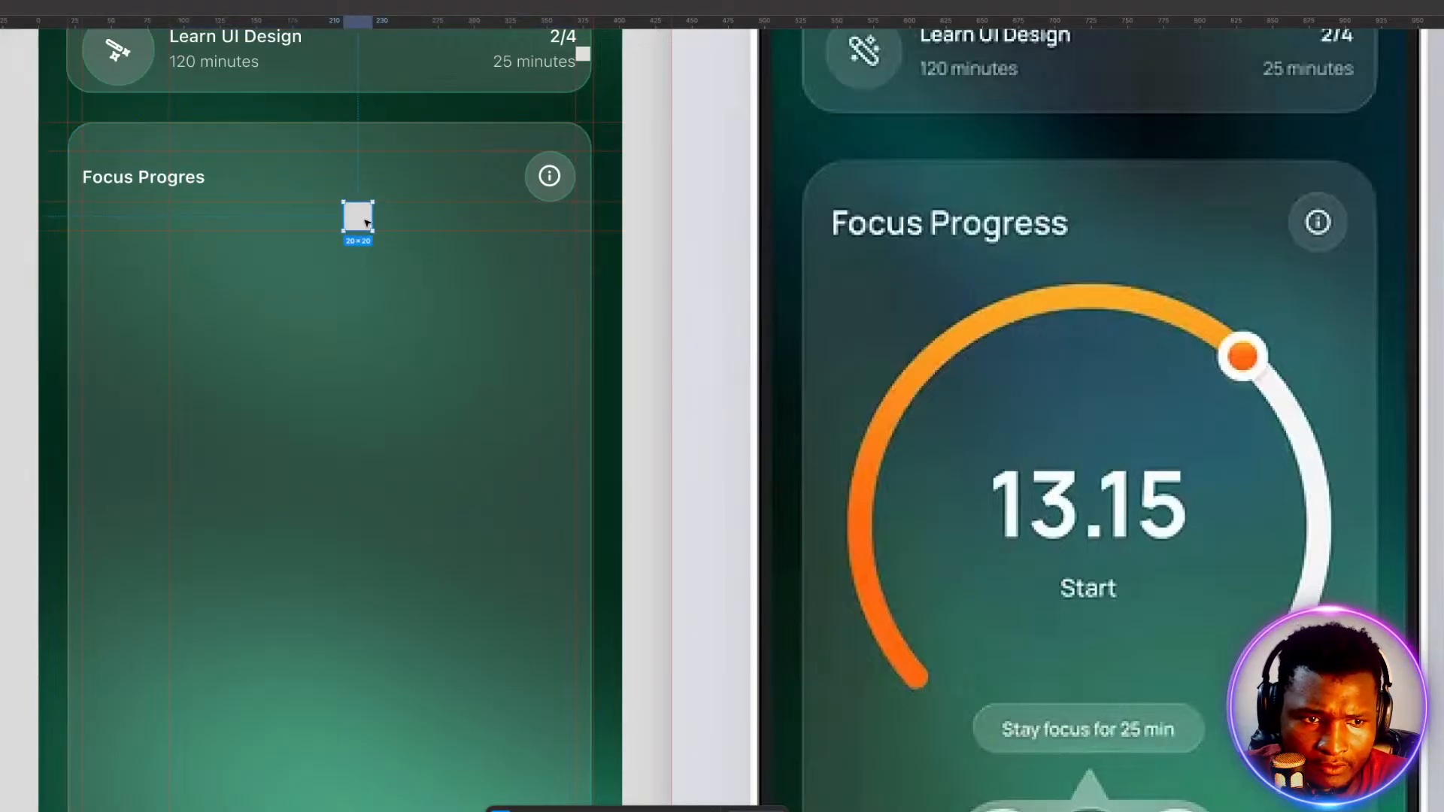
left_click_drag(367, 222, 106, 398)
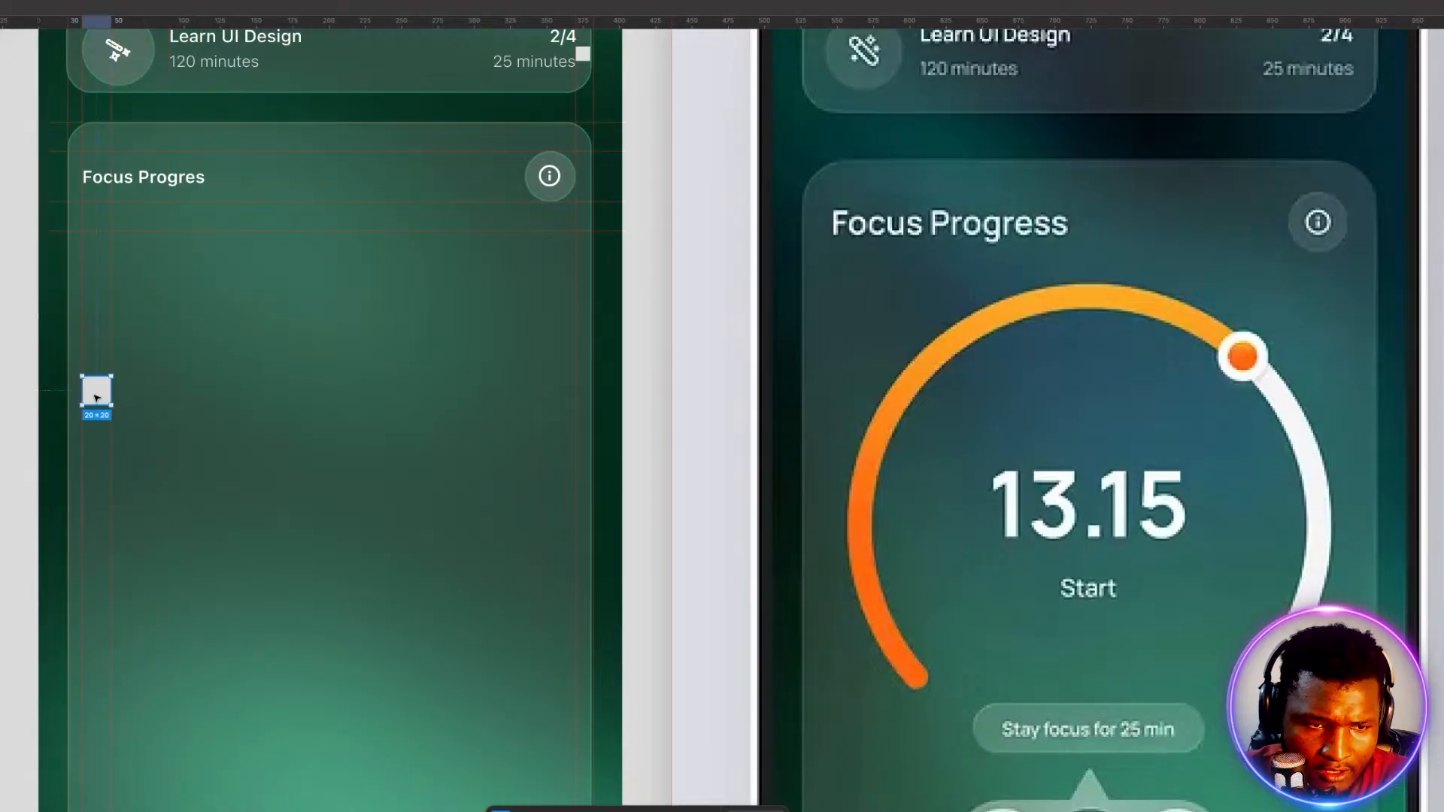
left_click_drag(96, 397, 560, 408)
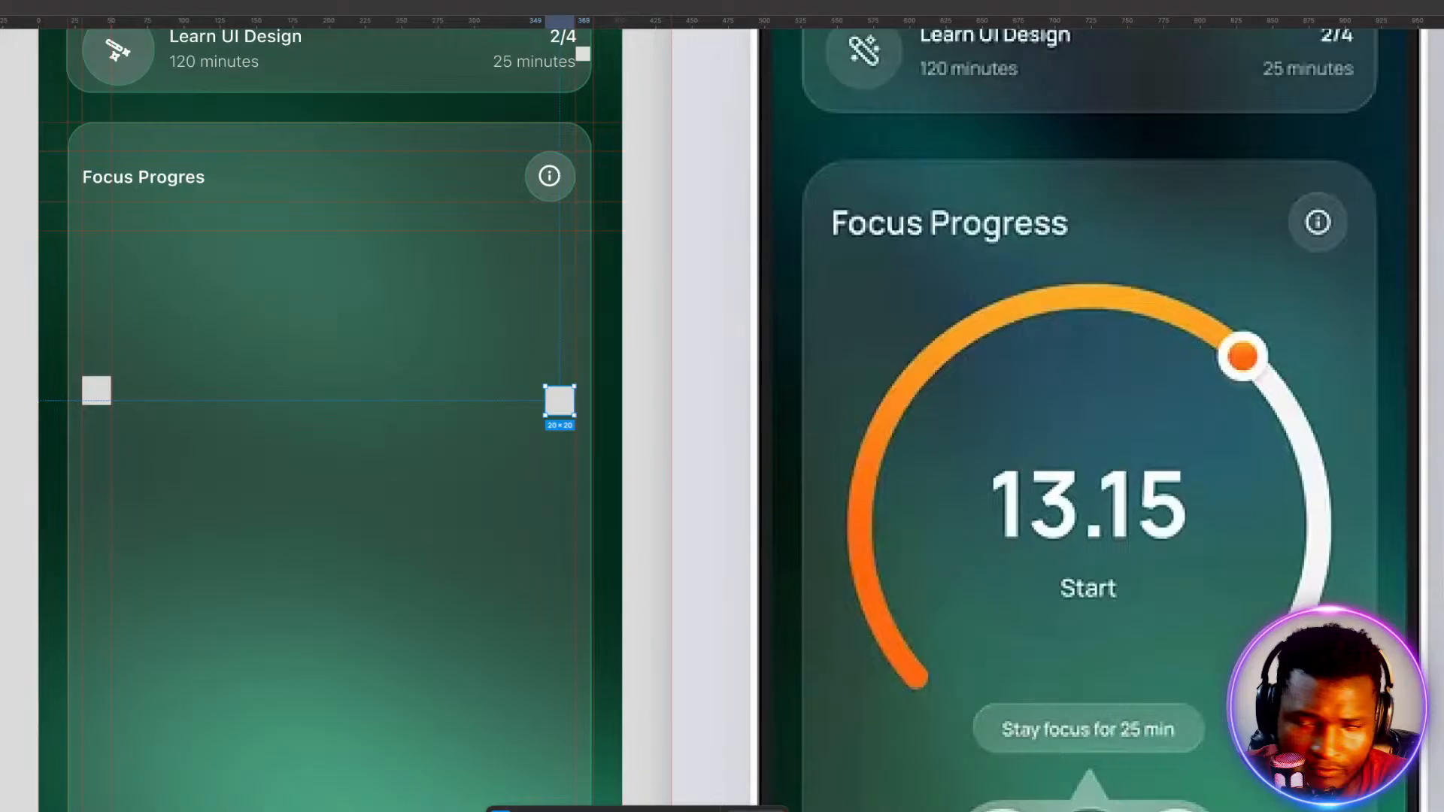
left_click_drag(1, 509, 544, 515)
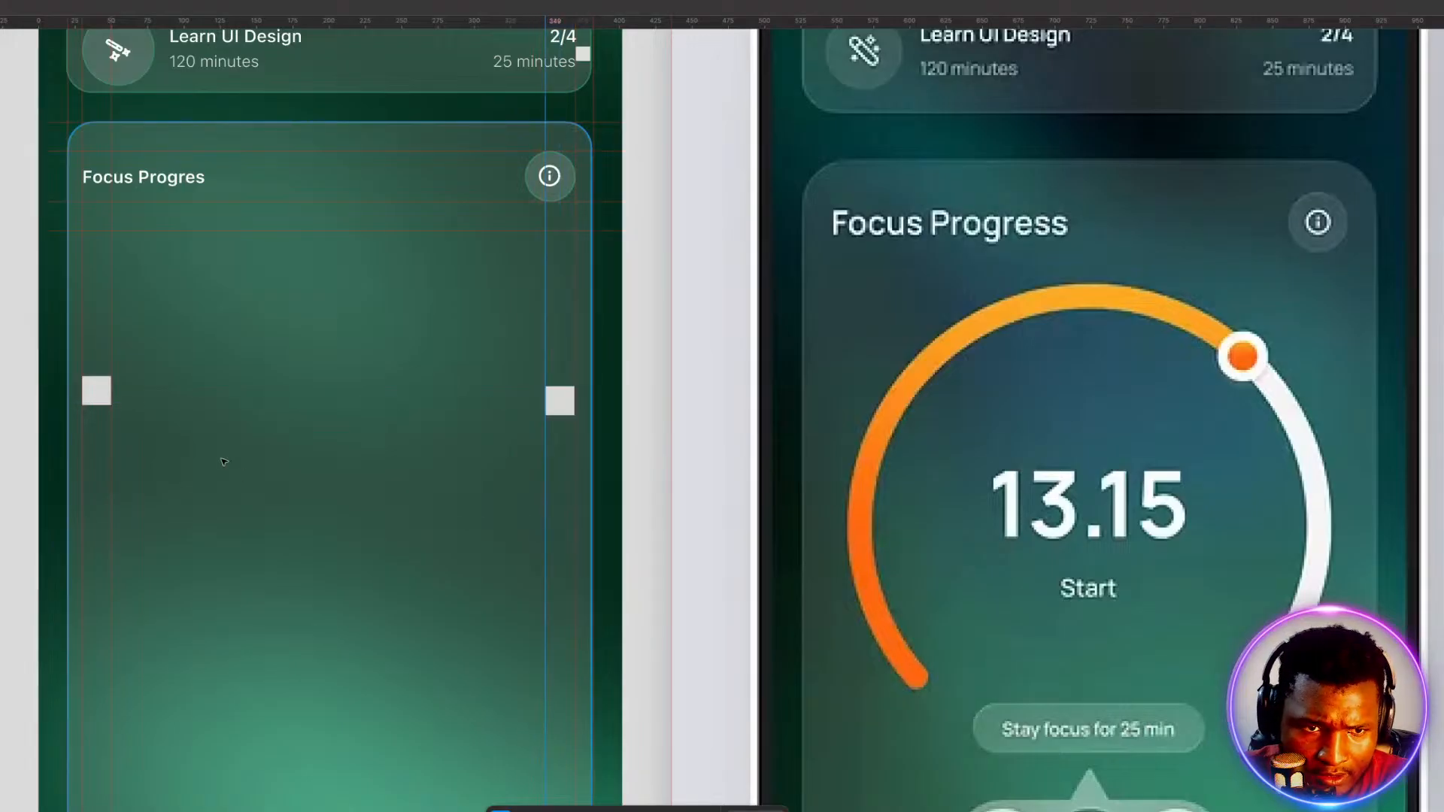
Place a copy of the spacing square horizontally centred in the Focus Progress card, directly below the lowest horizontal guide.
left_click(98, 394)
left_click_drag(98, 394, 332, 251)
key("Escape")
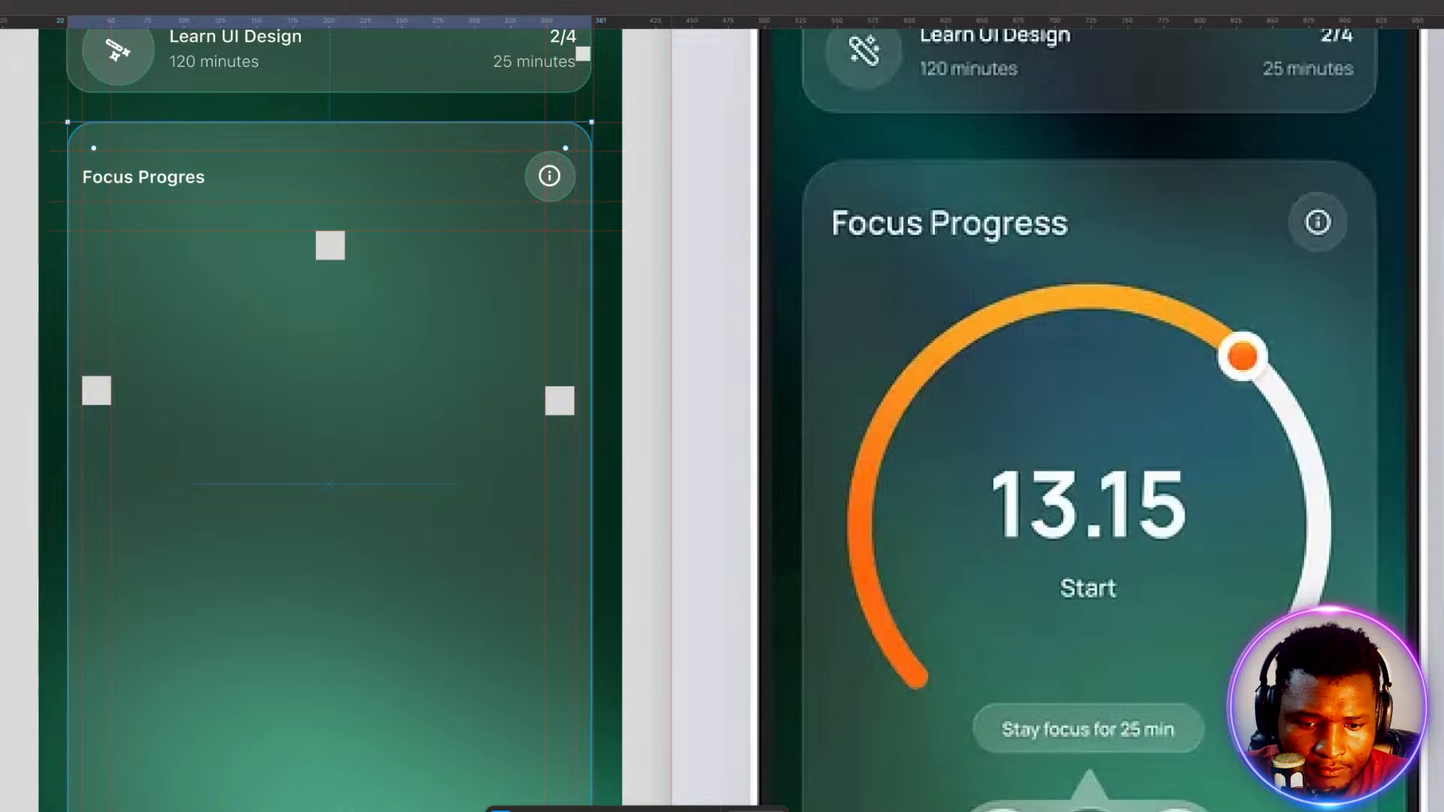
Draw a circle about 299 × 299 between the card's inner side guides, with its top touching the centred spacing square.
left_click(590, 810)
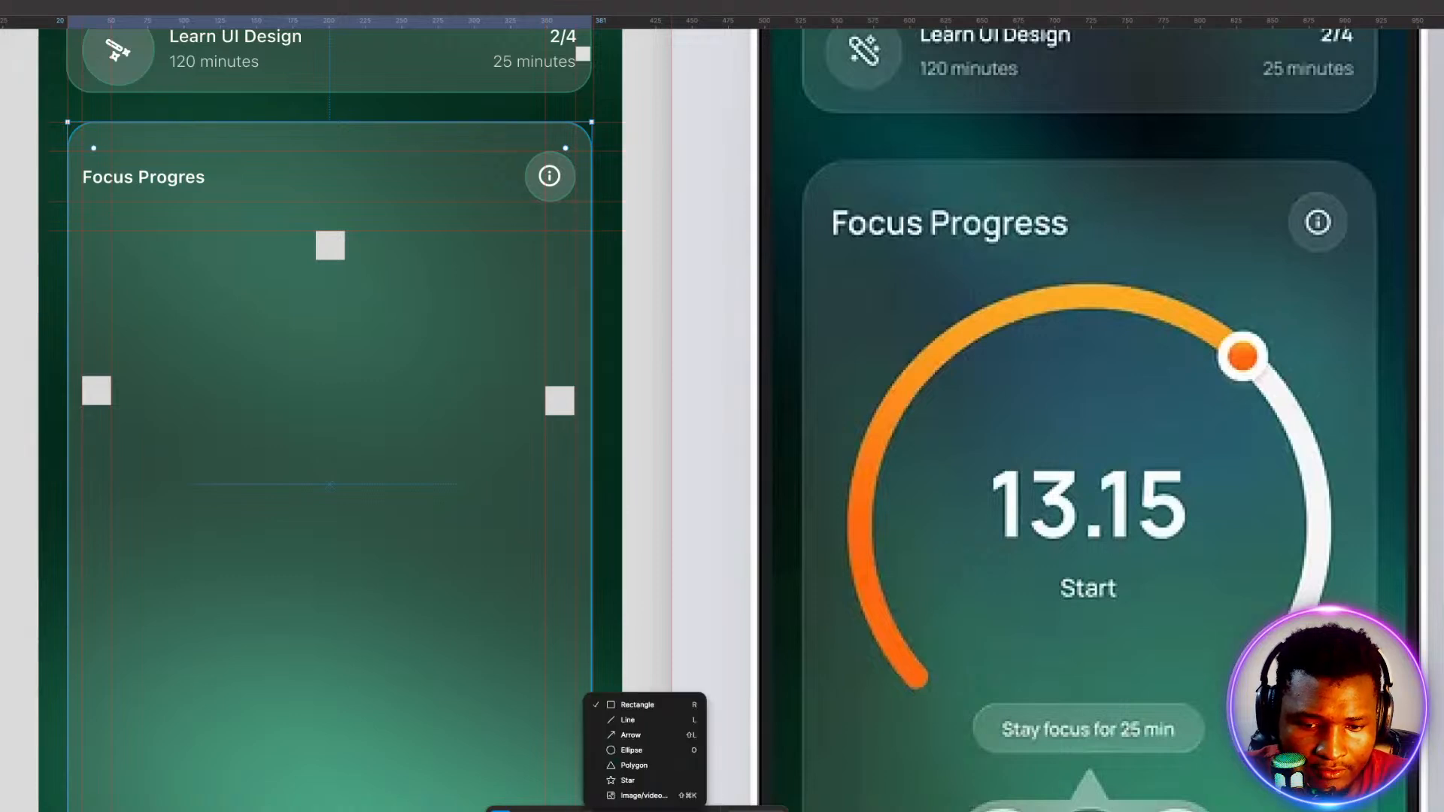
left_click(623, 753)
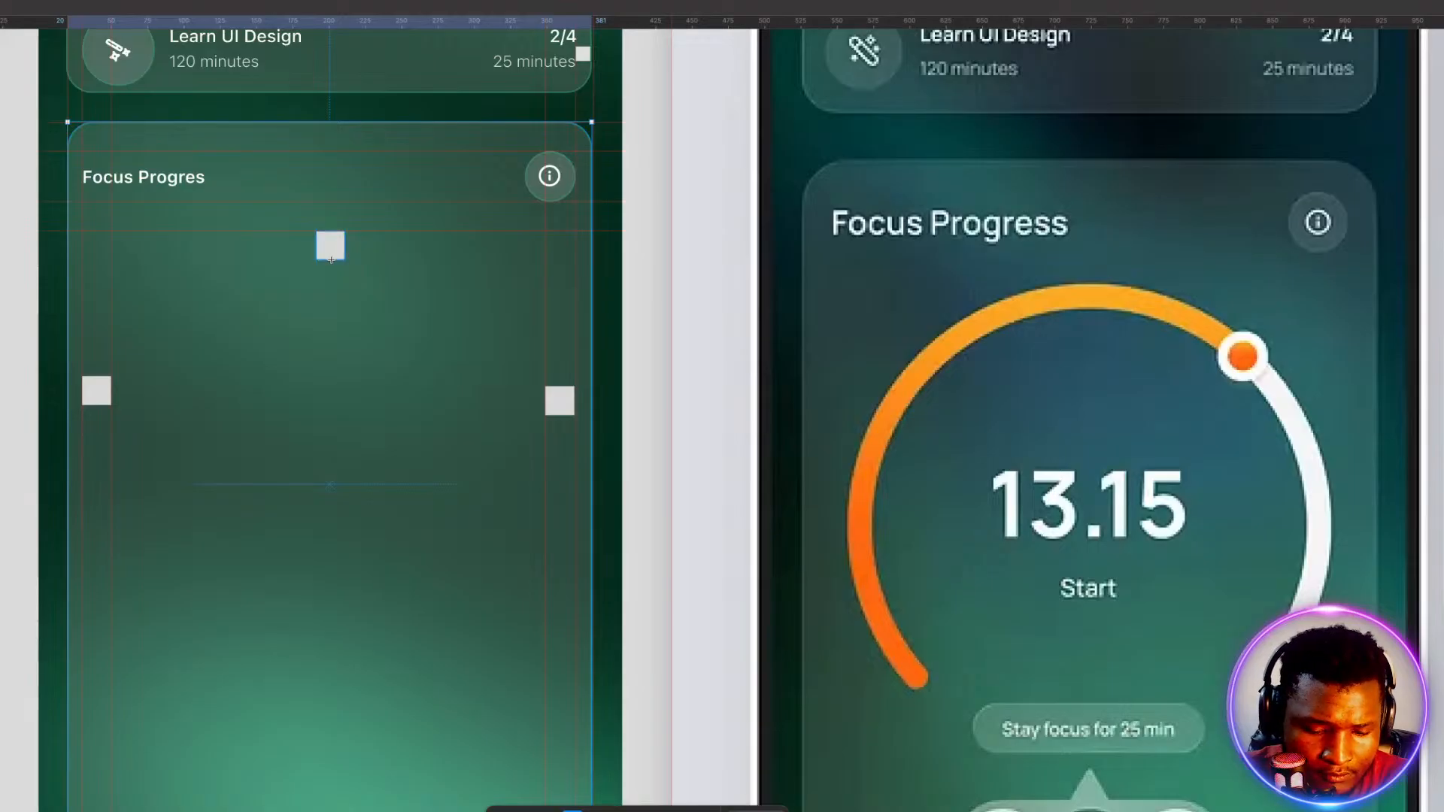
left_click_drag(331, 260, 505, 435)
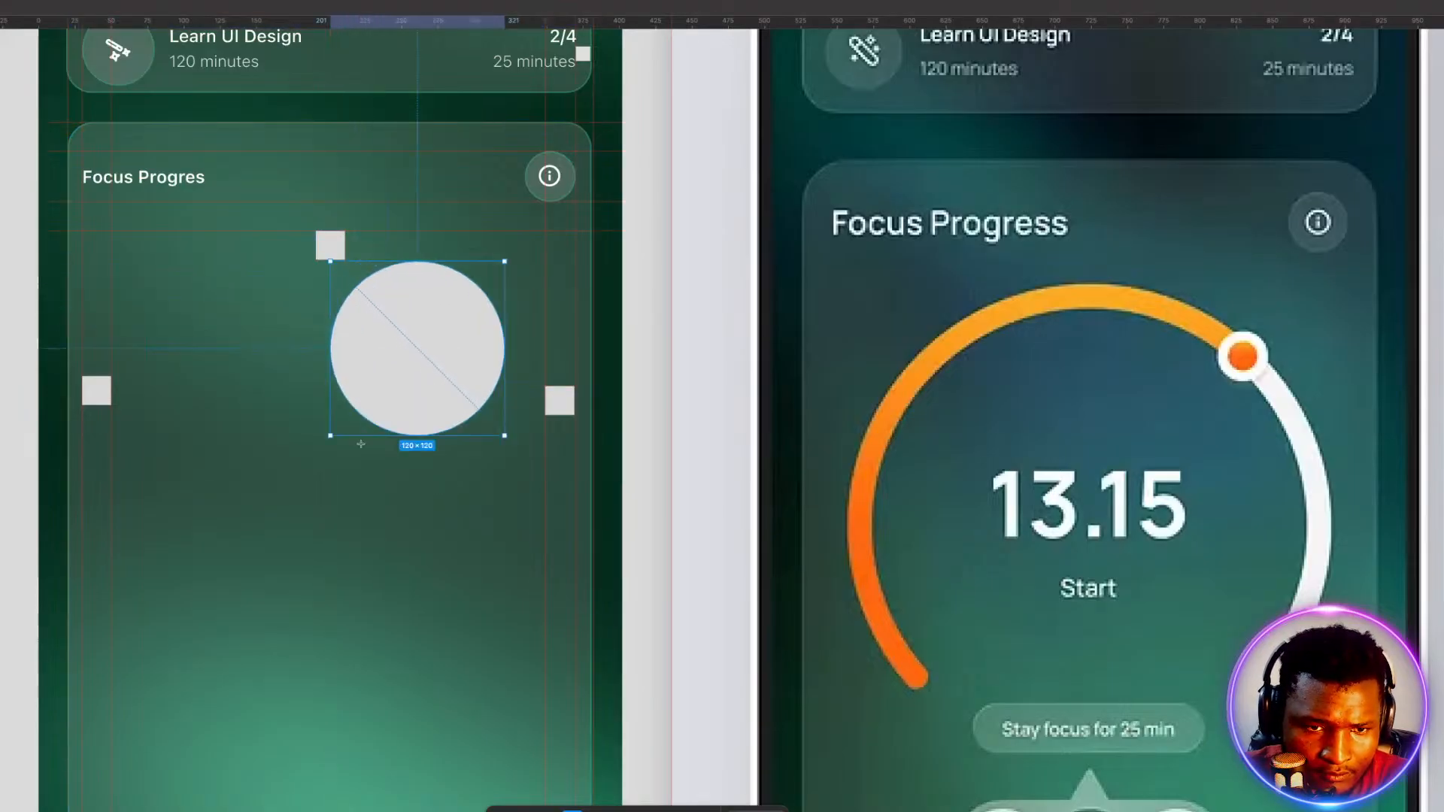
left_click_drag(361, 444, 376, 488)
left_click_drag(377, 488, 199, 391)
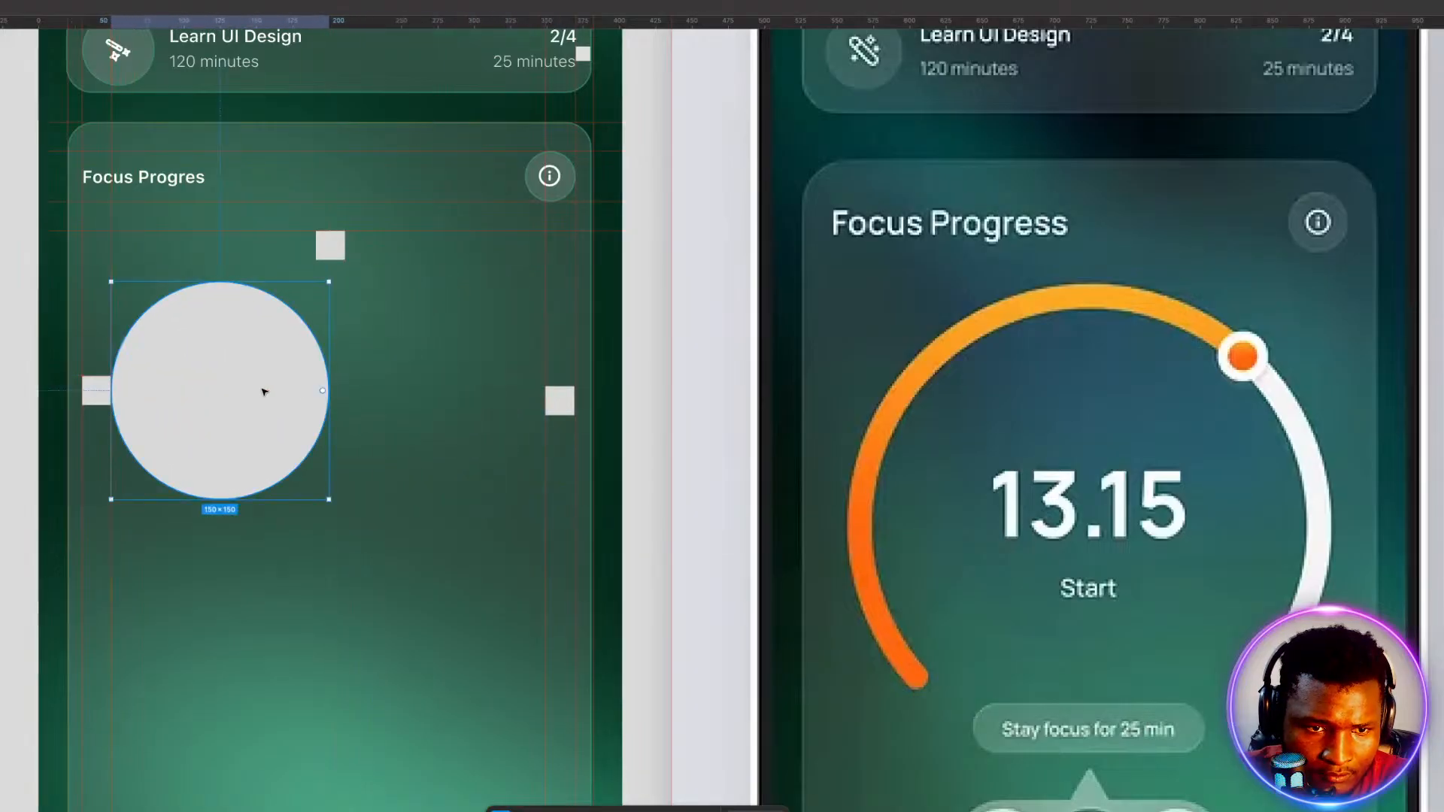
left_click_drag(336, 418, 553, 642)
left_click_drag(391, 567, 391, 541)
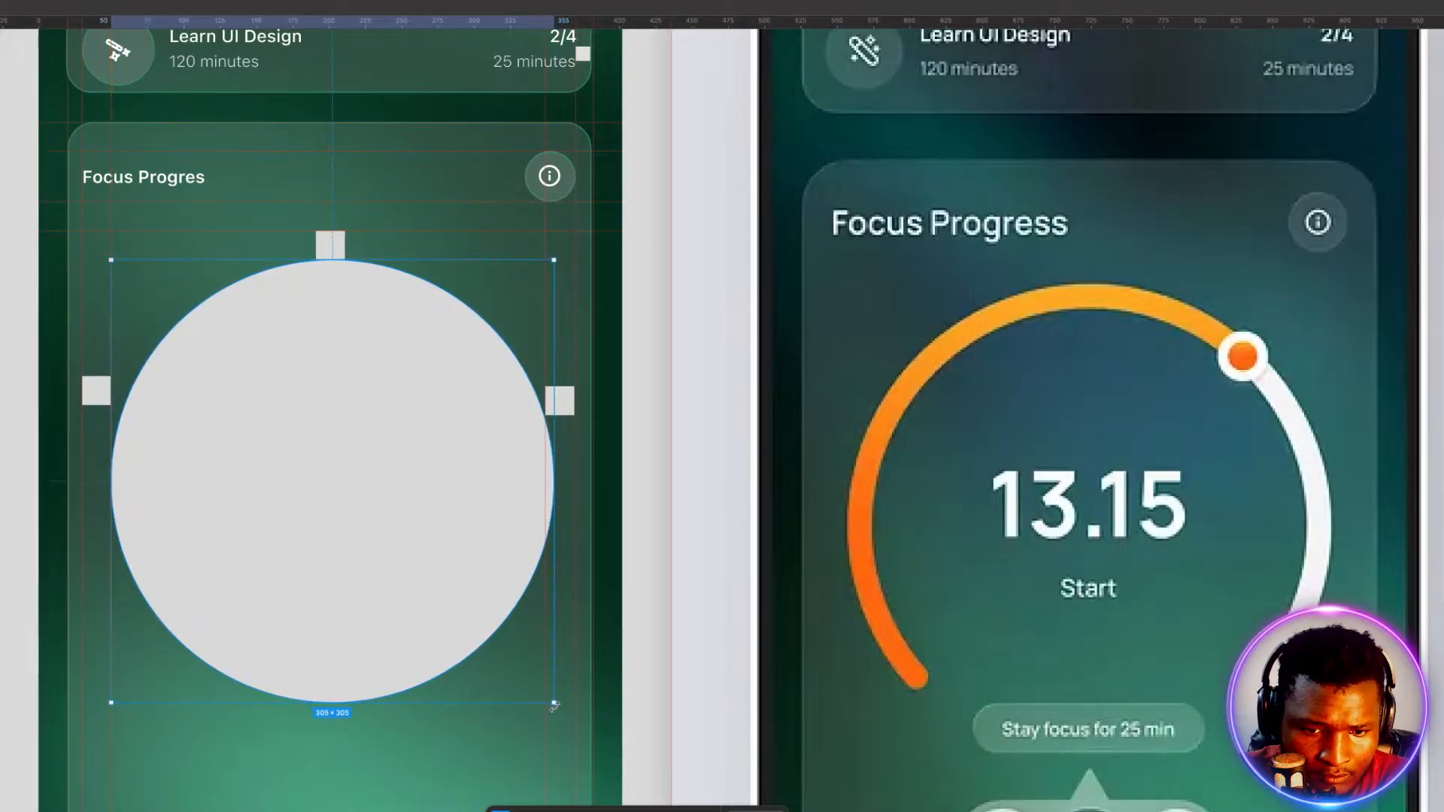
left_click_drag(554, 704, 528, 691)
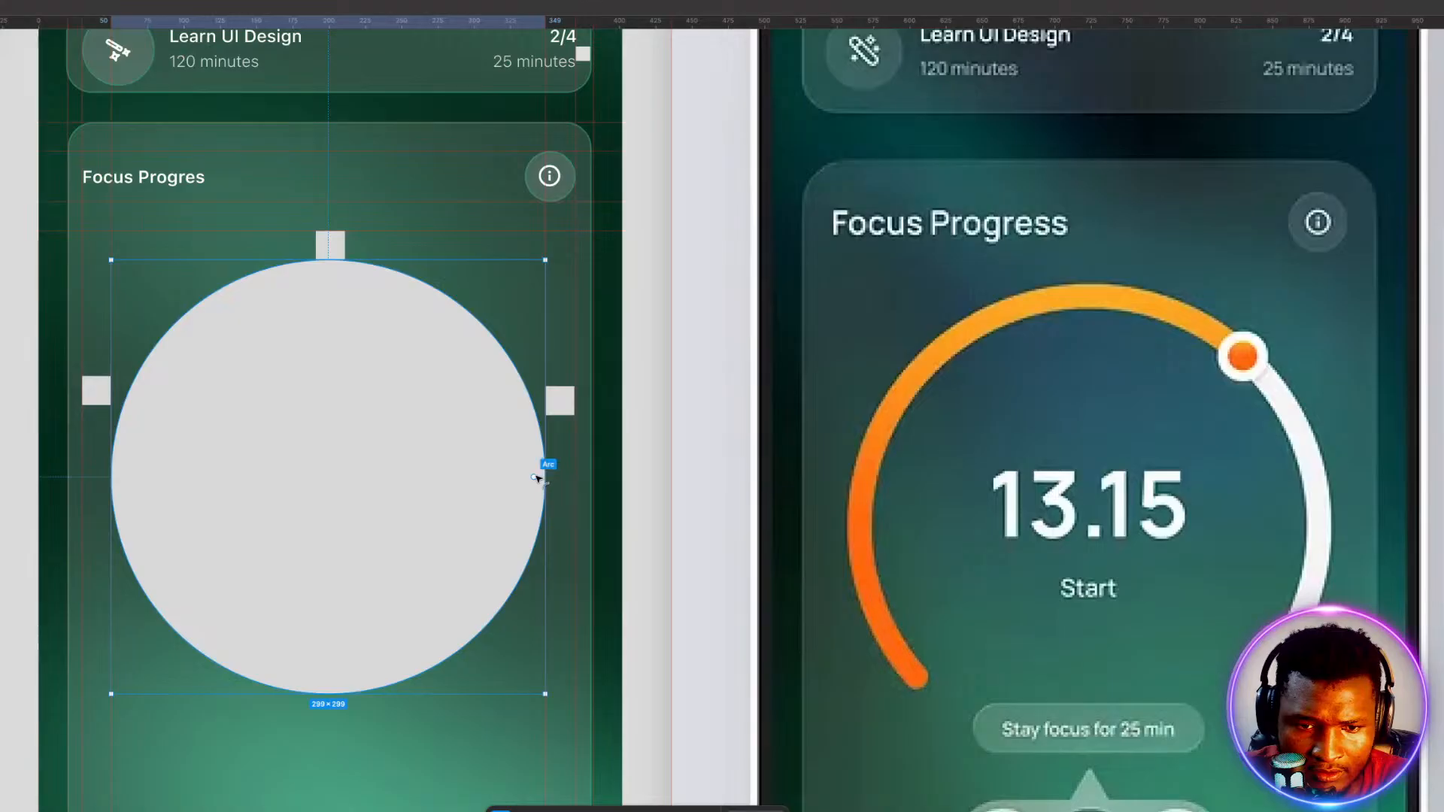
Turn the circle into a thin three-quarter ring with its arc start at 135°, leaving the gap centred at the bottom.
left_click_drag(536, 478, 327, 456)
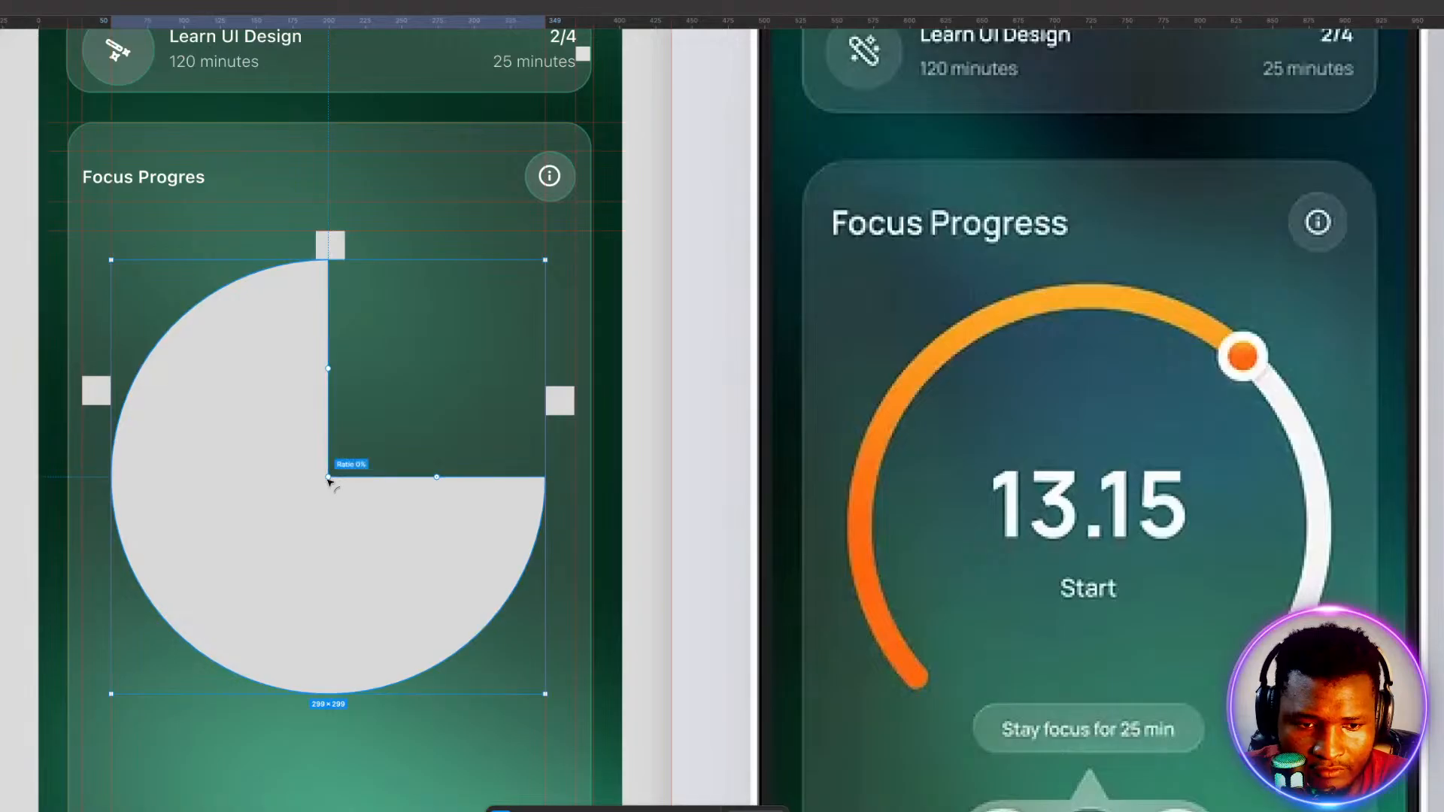
left_click_drag(328, 478, 150, 553)
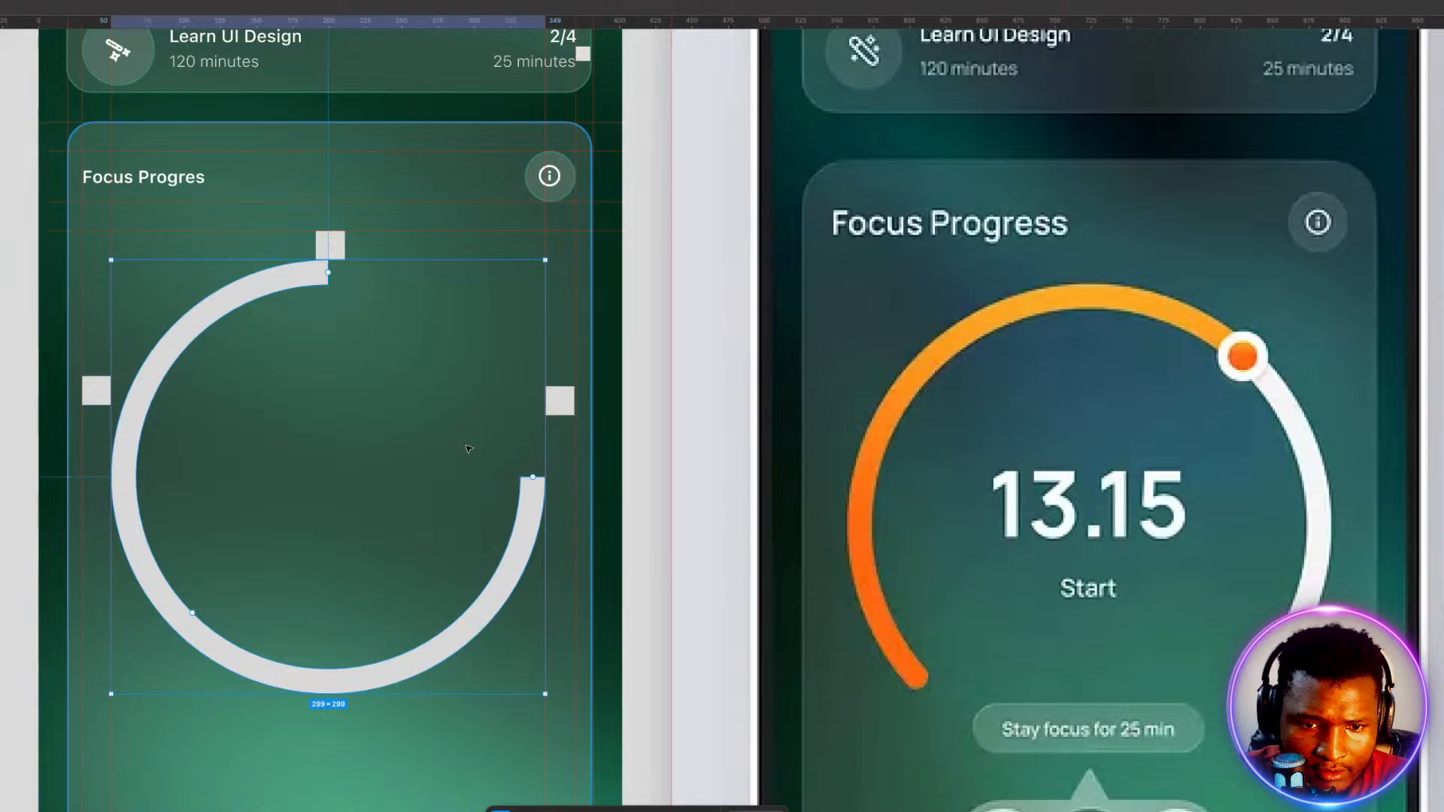
left_click_drag(532, 481, 218, 588)
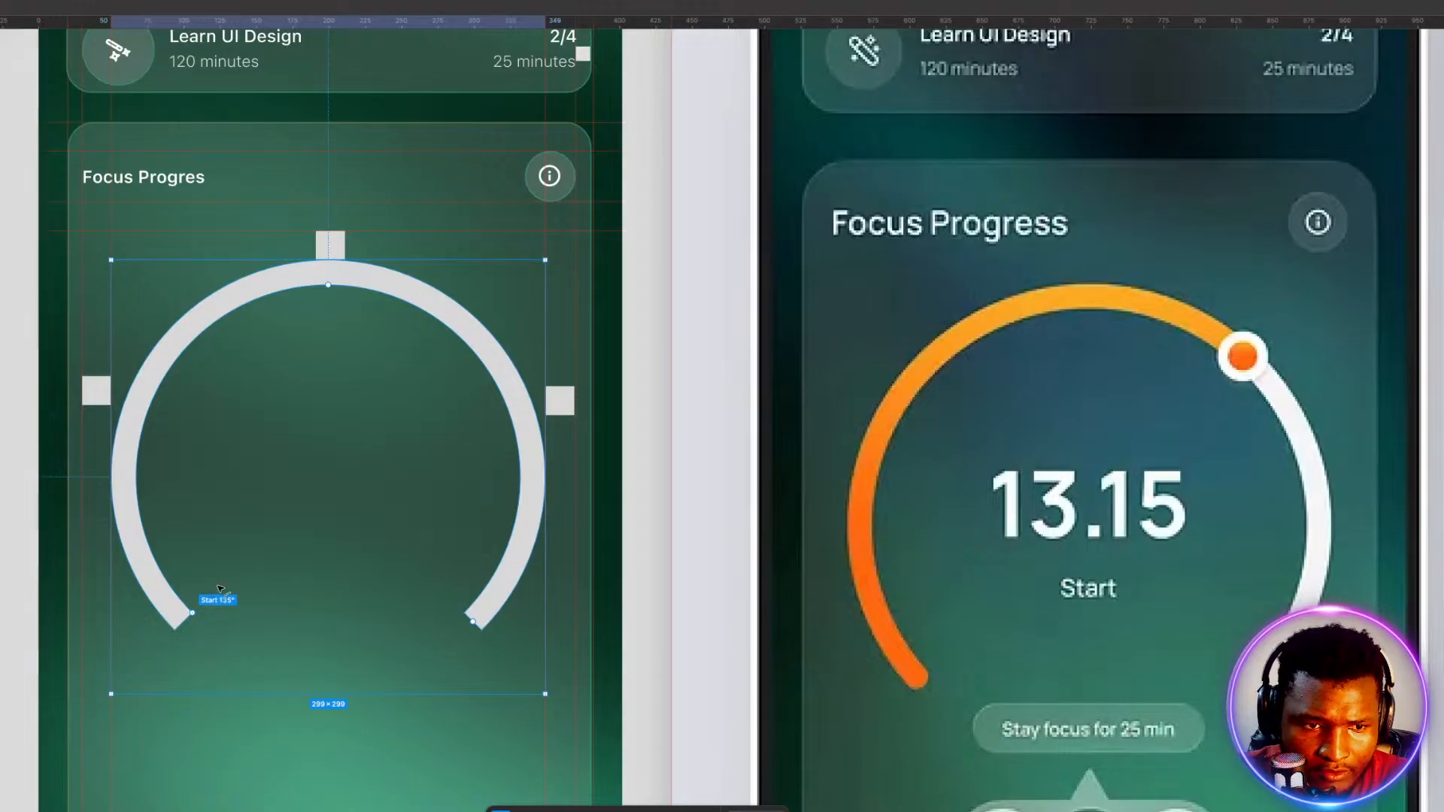
left_click(416, 616)
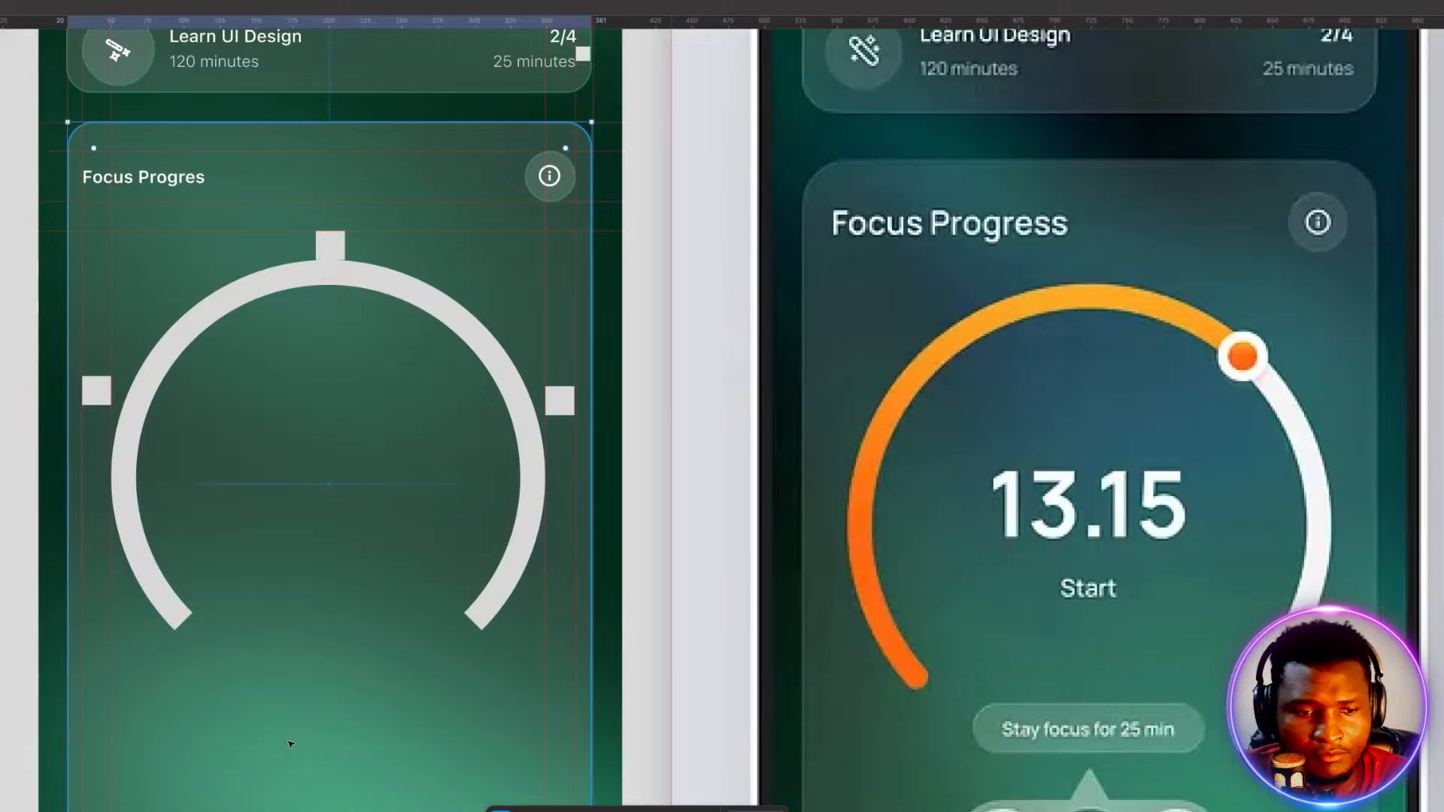
Increase the progress arc's corner radius until both of its ends are fully rounded like the reference.
left_click(178, 606)
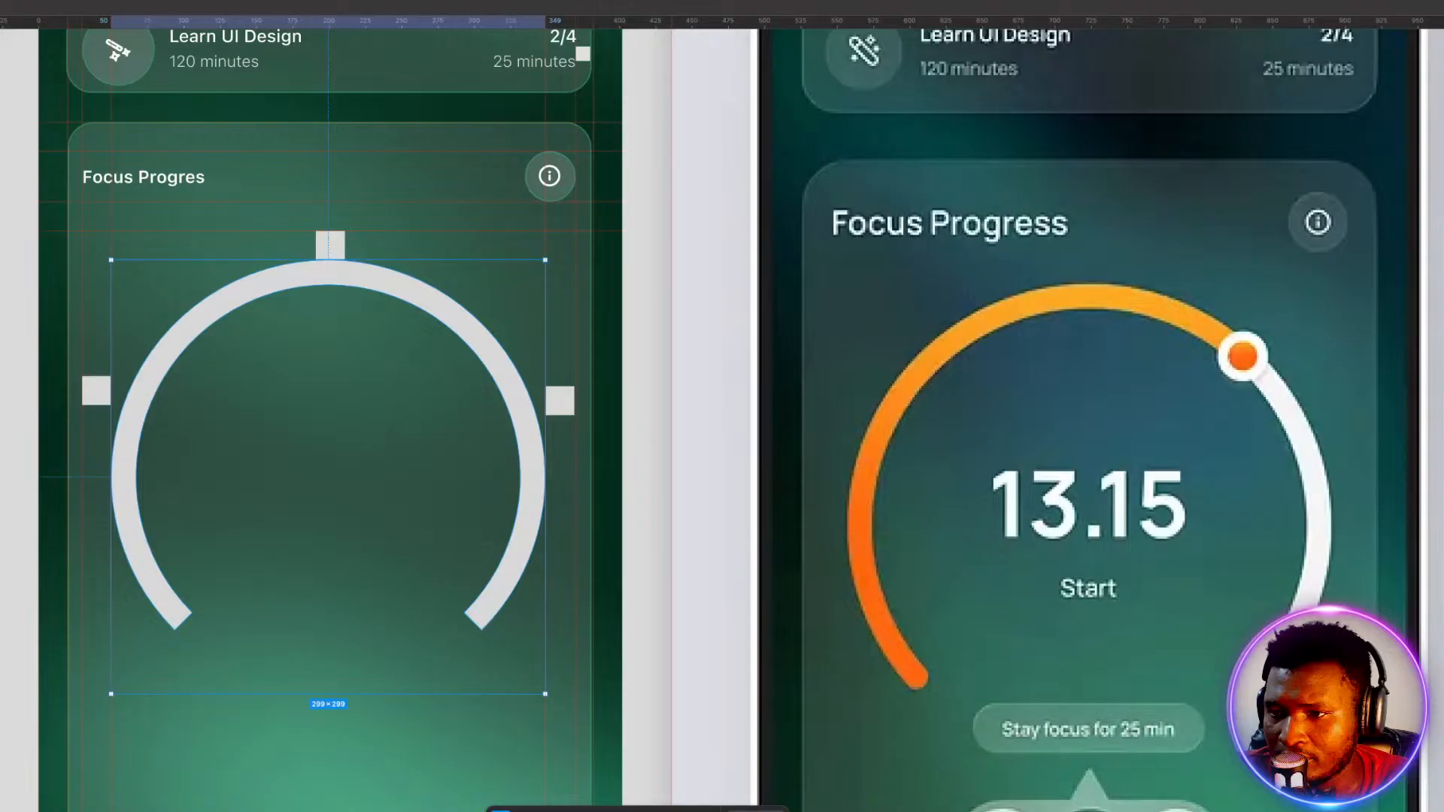
key("Escape")
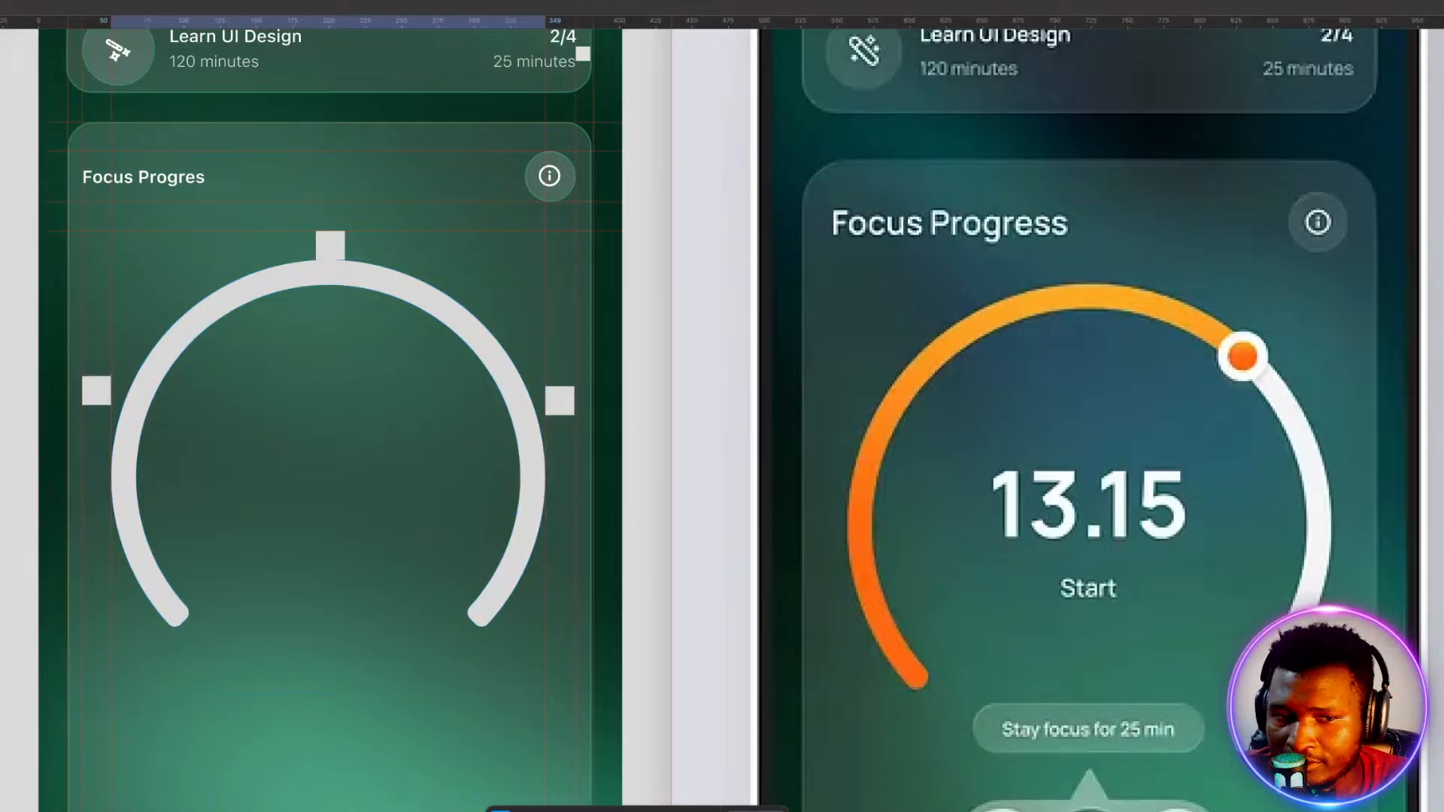
key("Up")
key("Up")
key("Up")
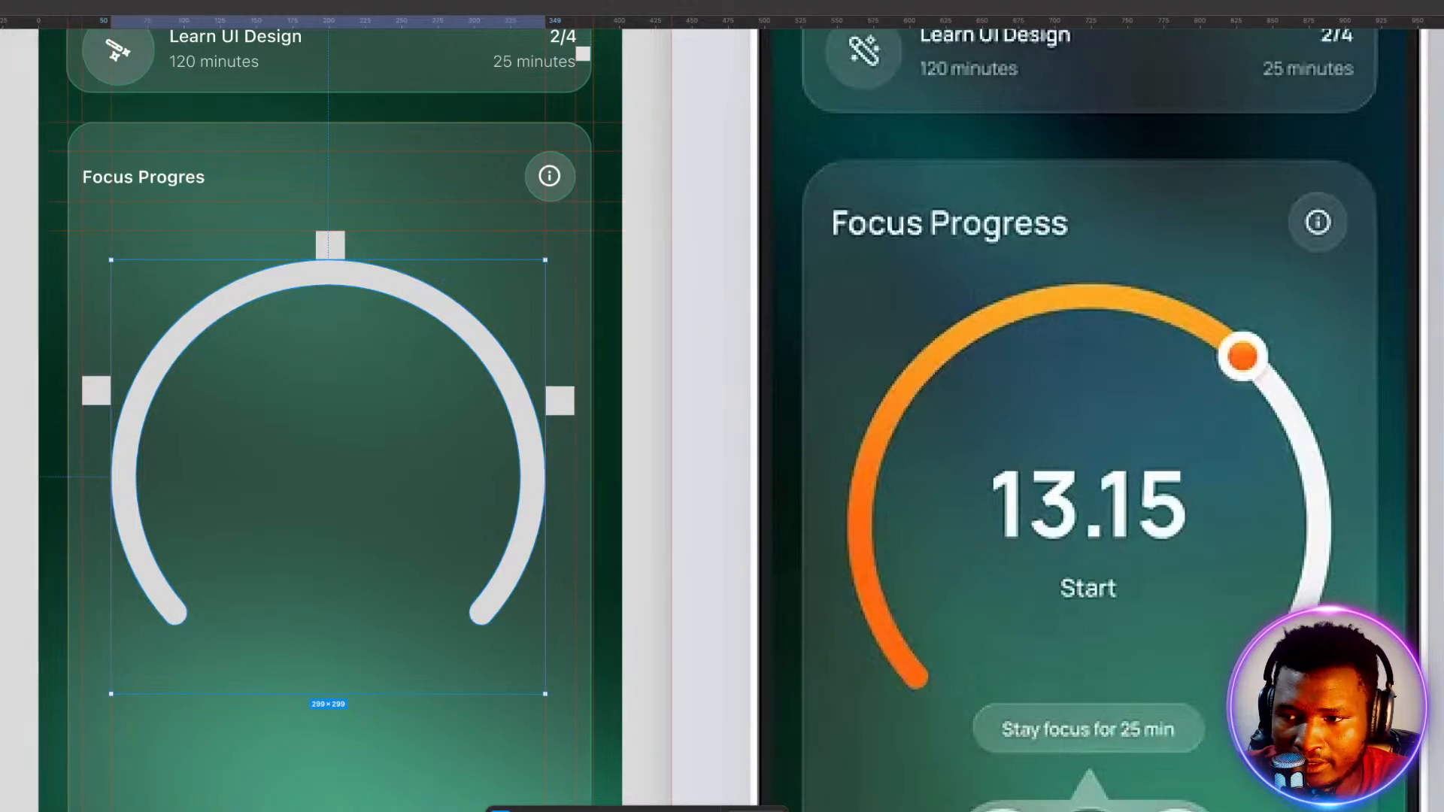
Change the progress arc's fill colour to pure white and close the colour picker.
left_click(1443, 421)
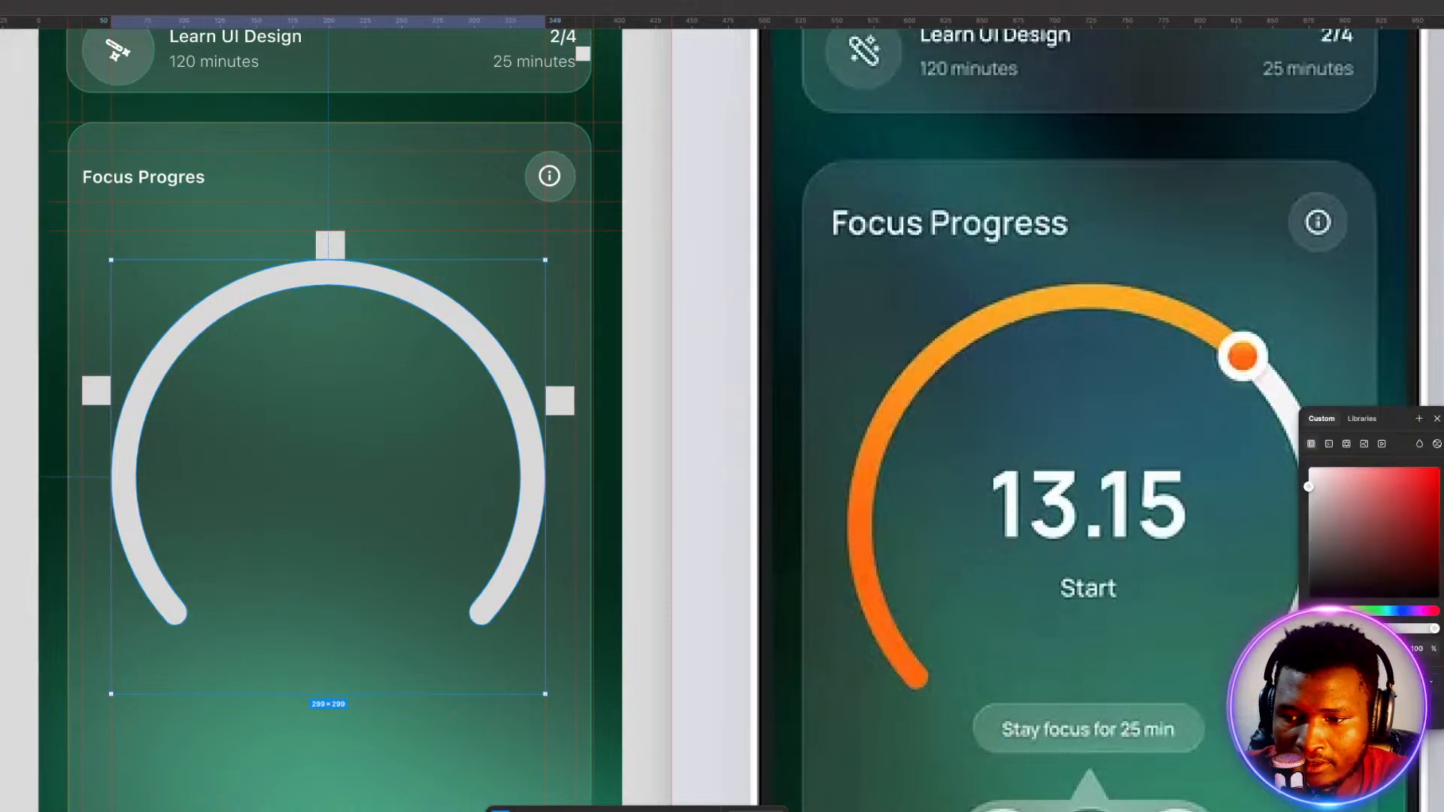
left_click_drag(1309, 486, 1309, 467)
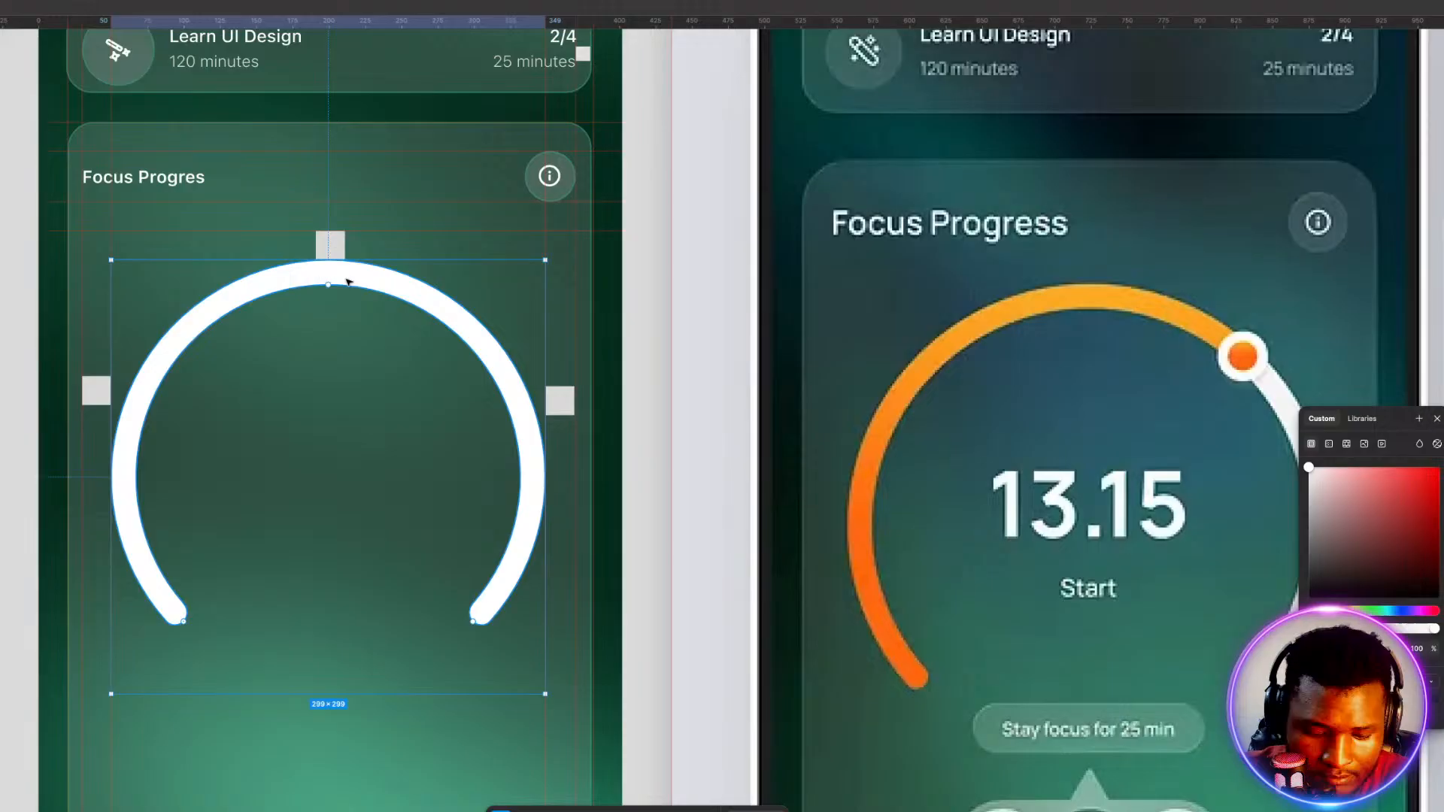
key("Escape")
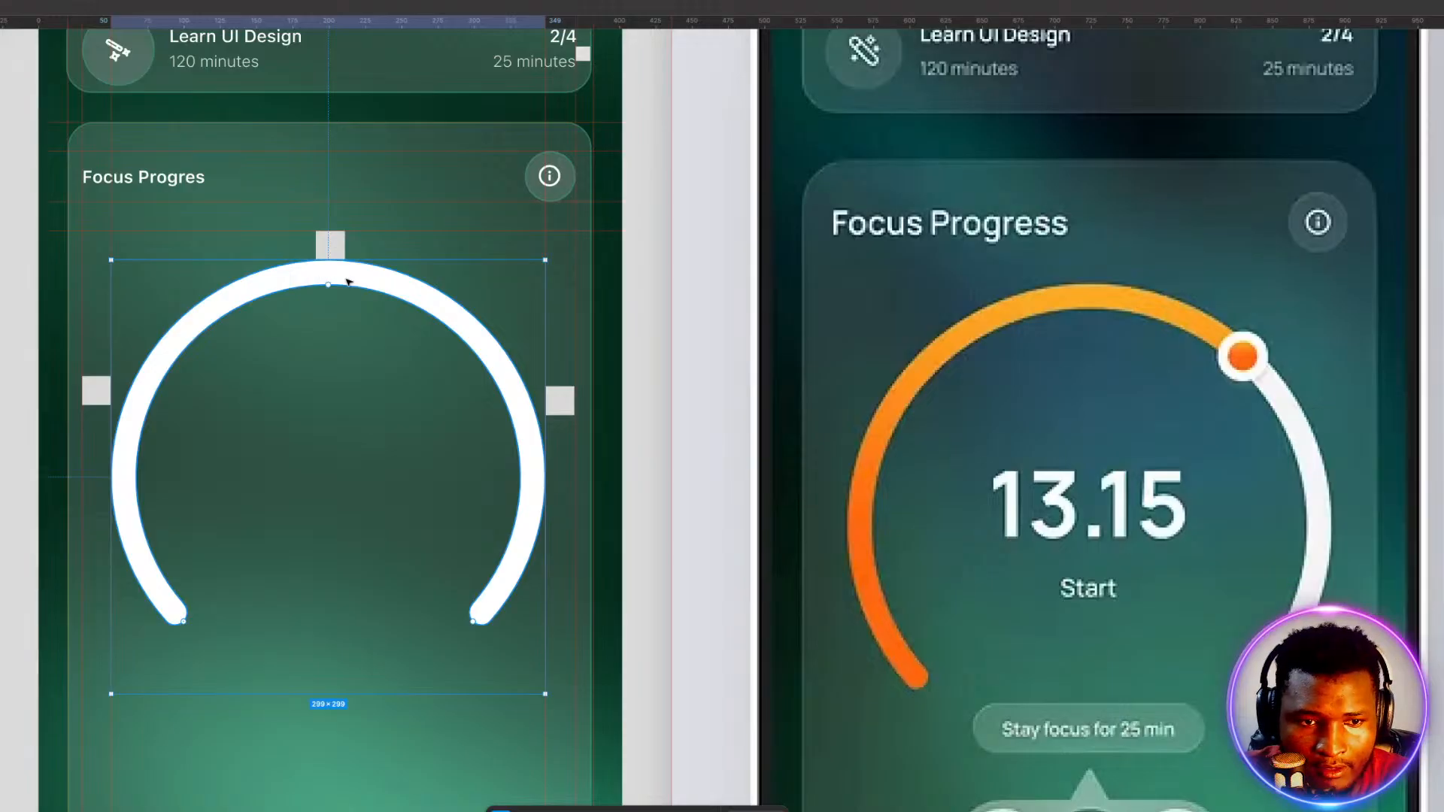